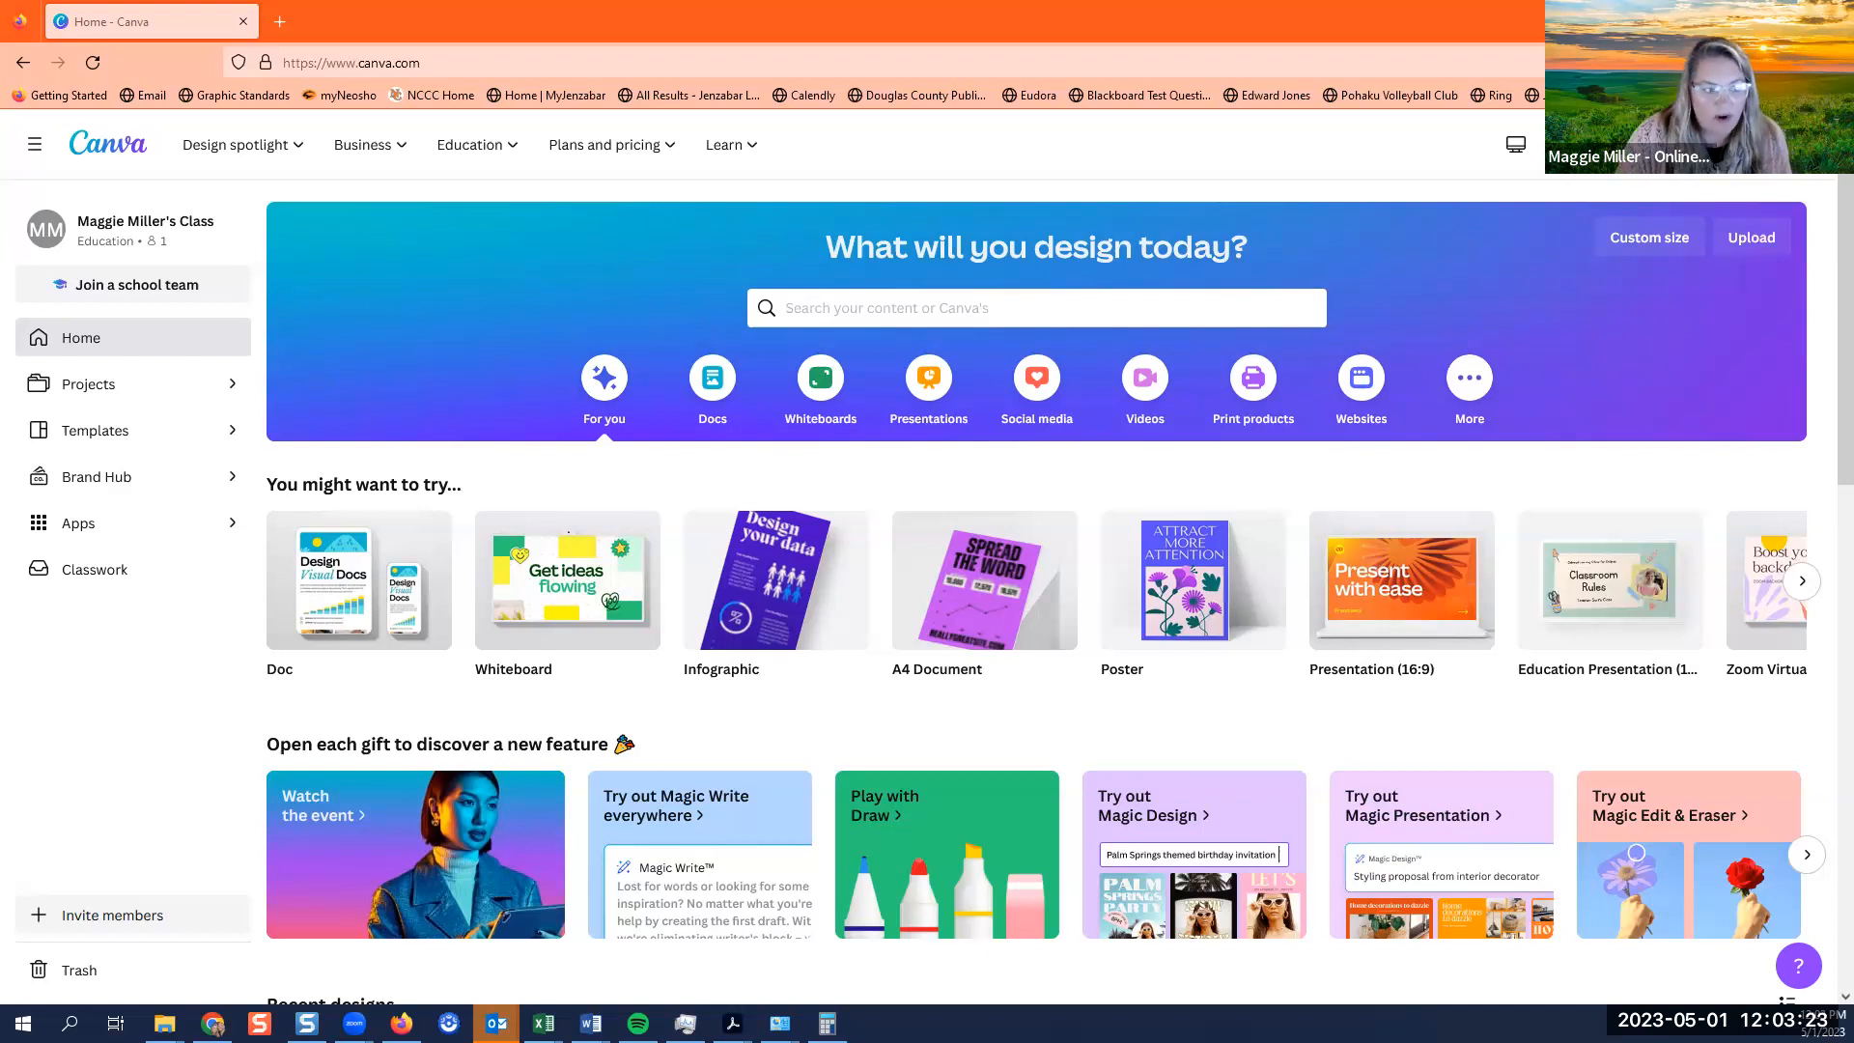
Create a new blank Poster design.
{"action": "mouse_move", "coordinate": [1413, 587]}
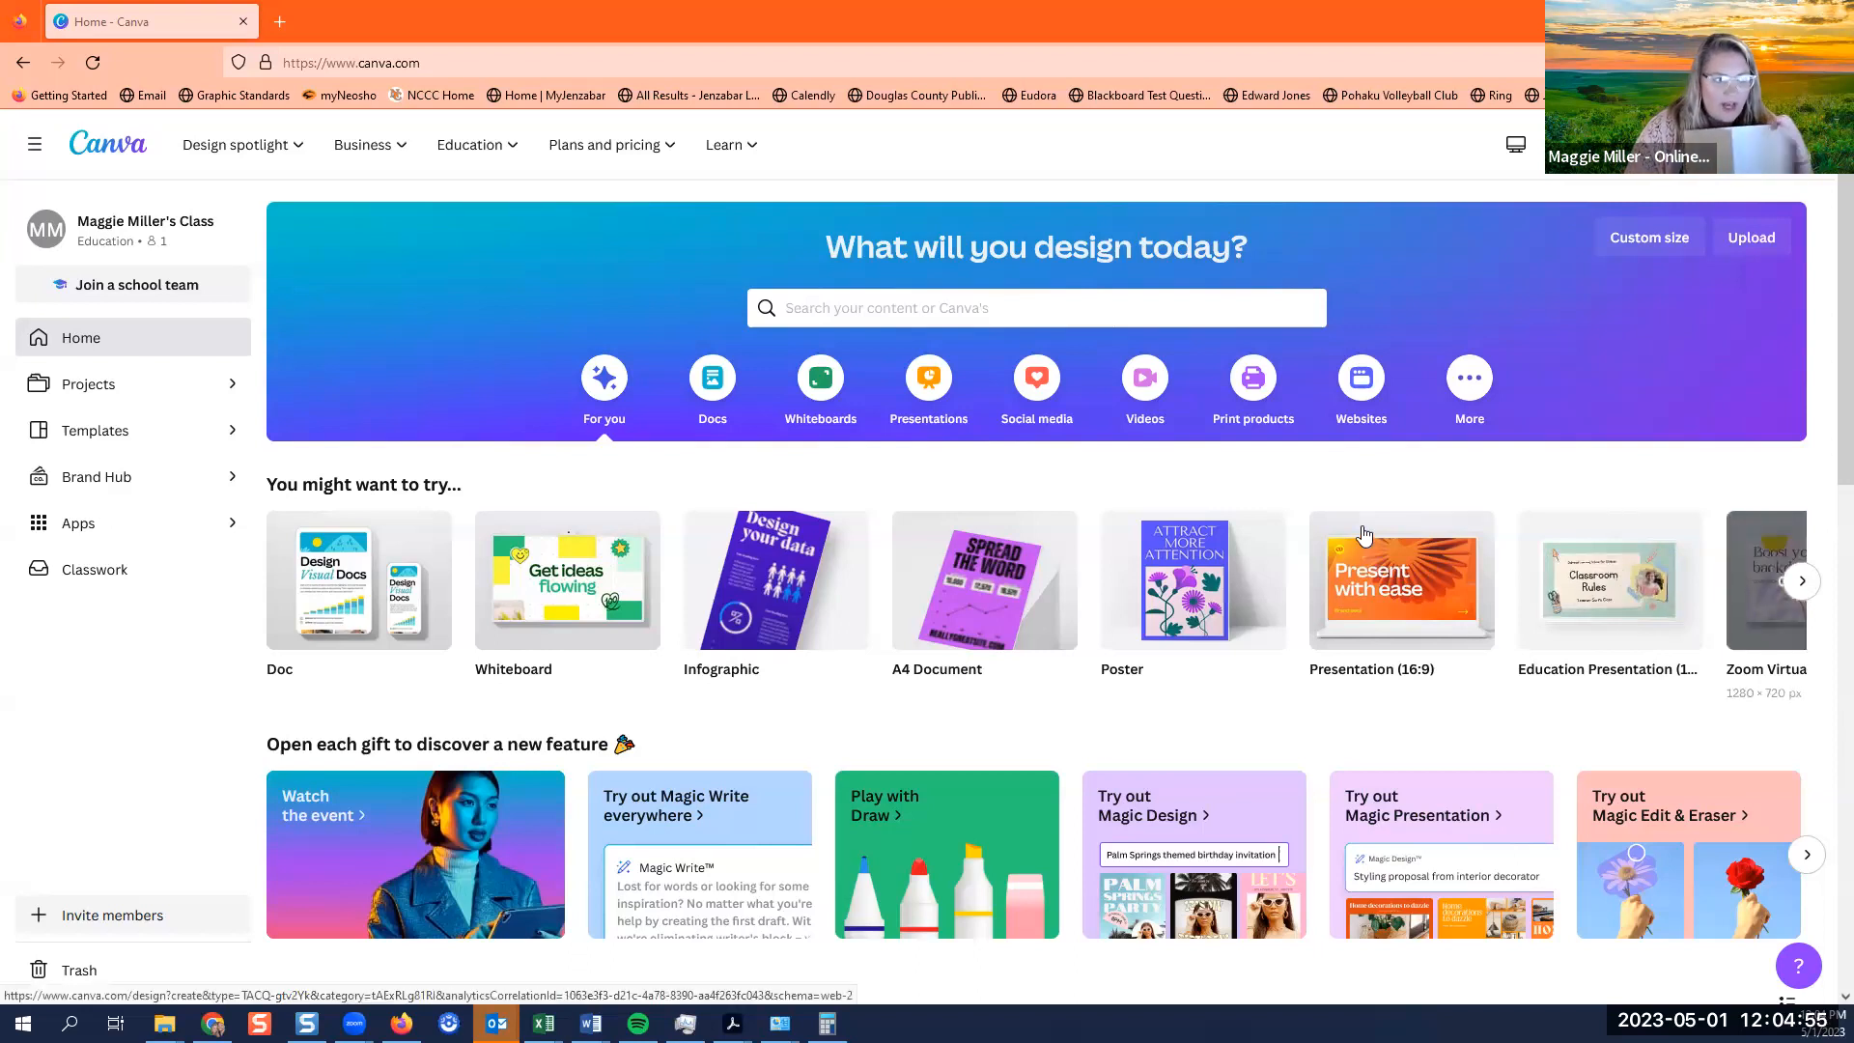
{"action": "mouse_move", "coordinate": [1363, 533]}
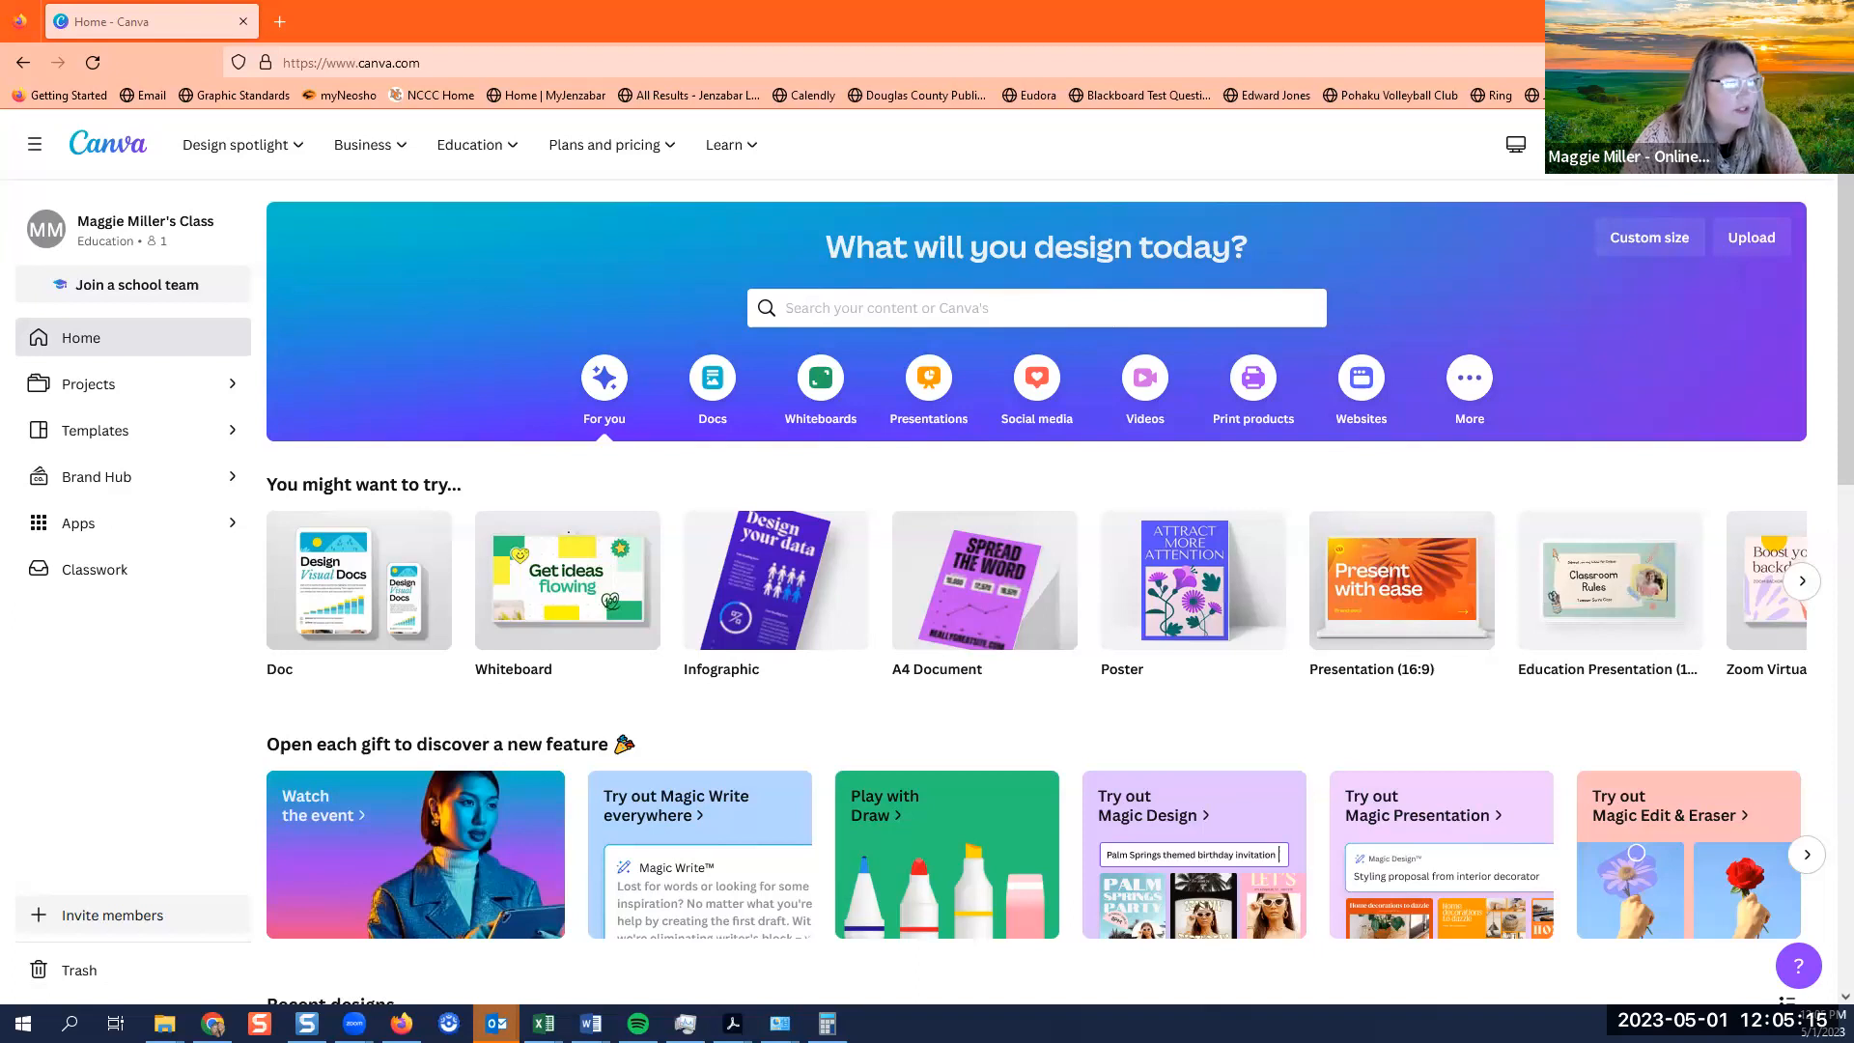
{"action": "left_click", "coordinate": [1682, 145]}
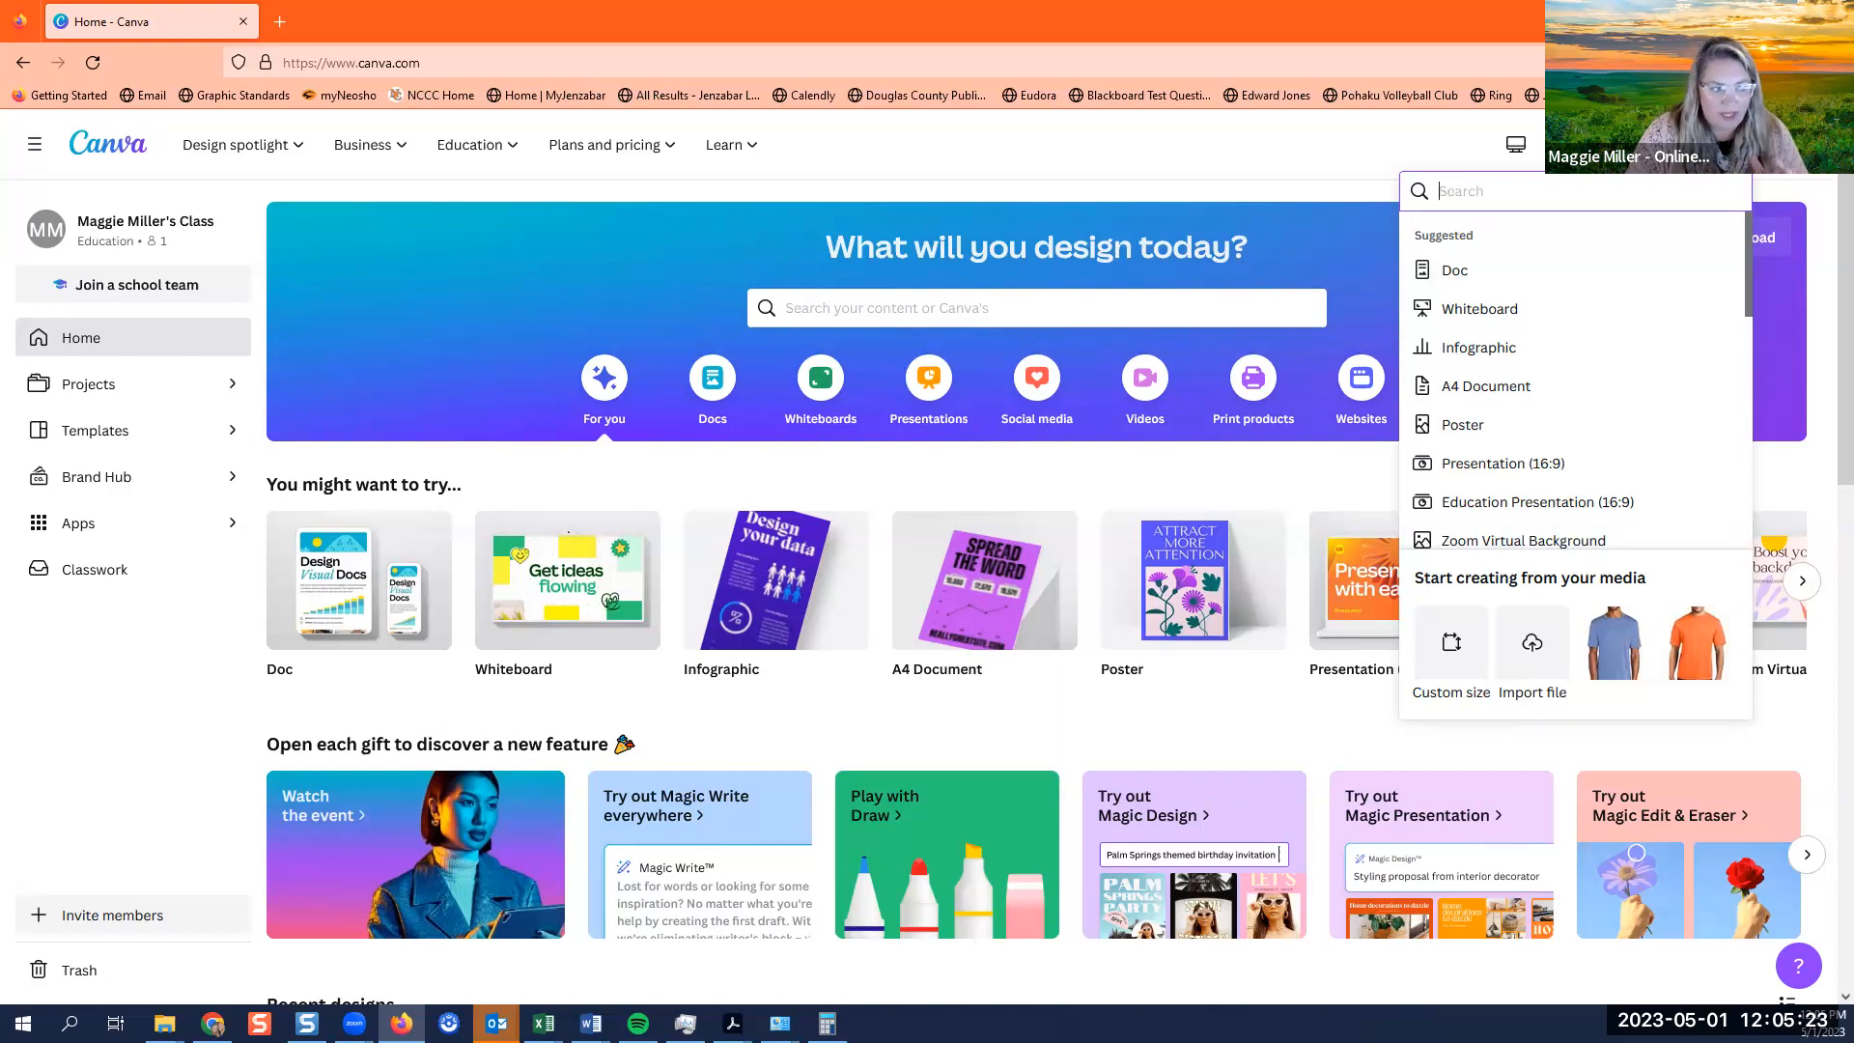
{"action": "left_click", "coordinate": [1480, 431]}
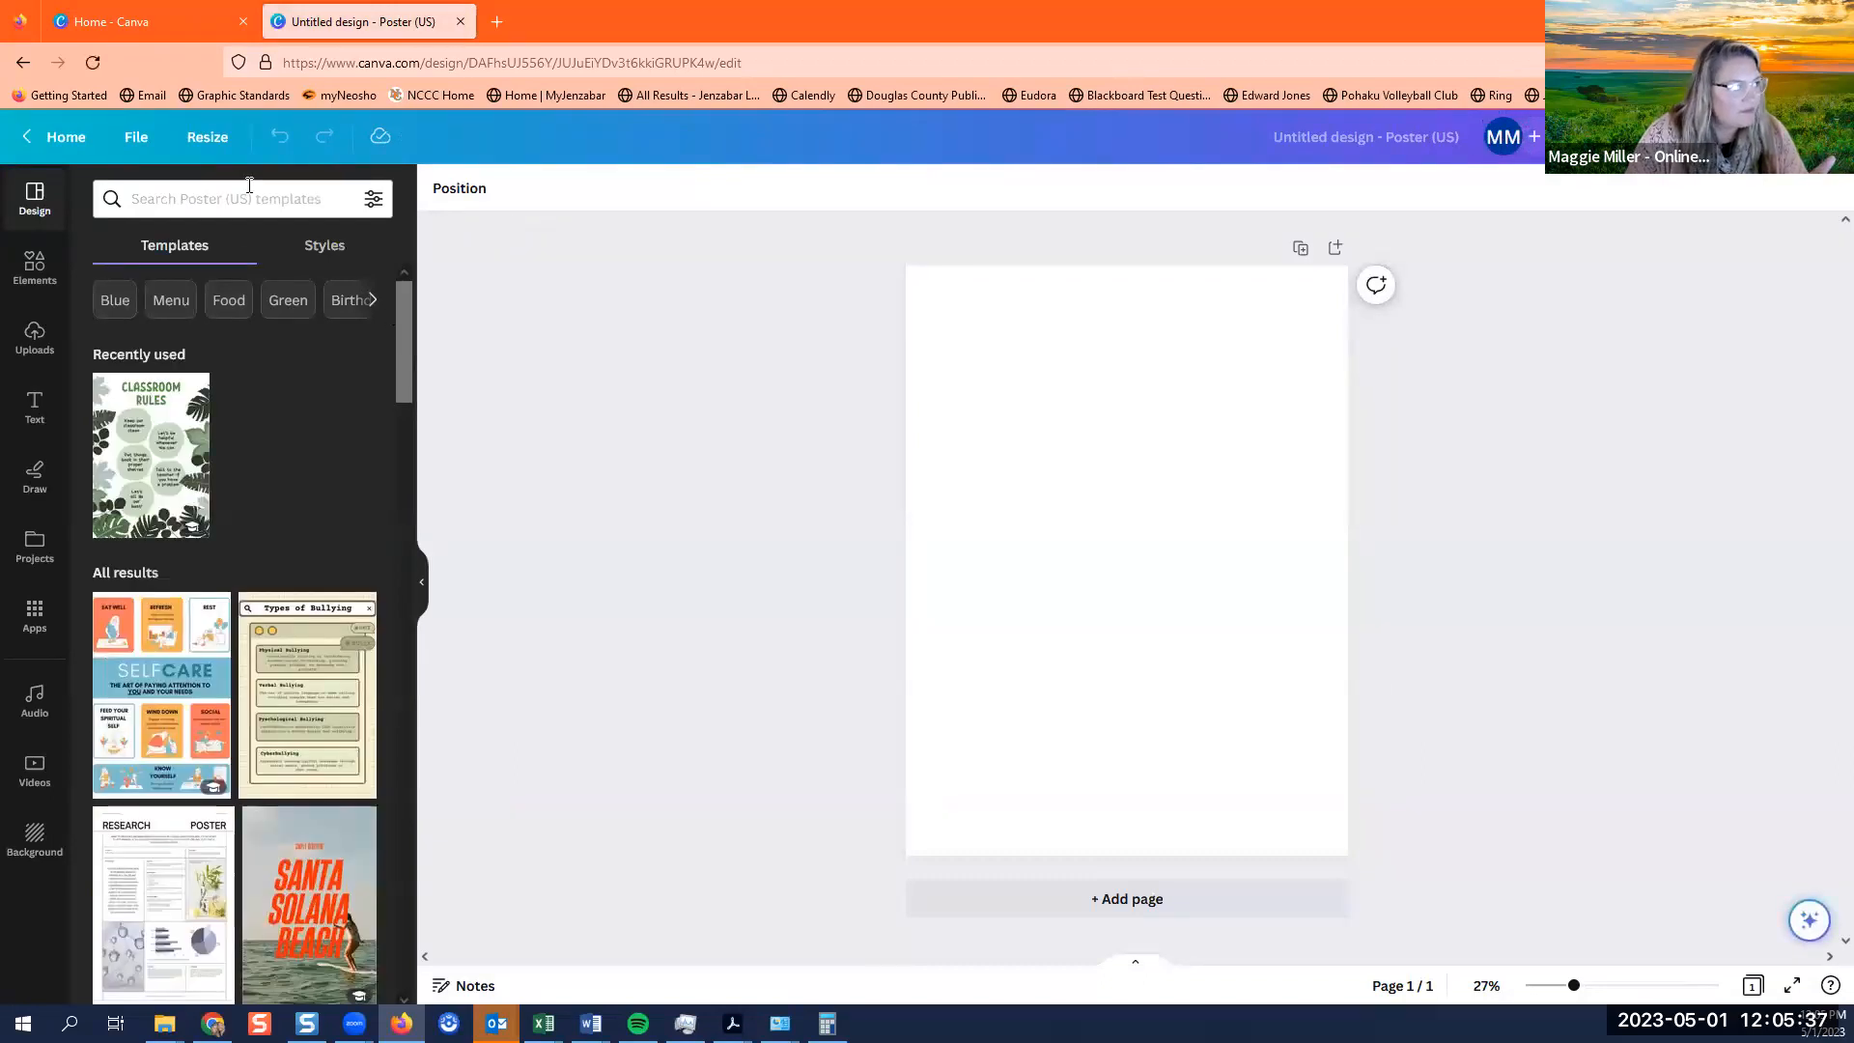
Resize the blank poster to a custom size of 22 in wide by 14 in high.
{"action": "left_click", "coordinate": [189, 127]}
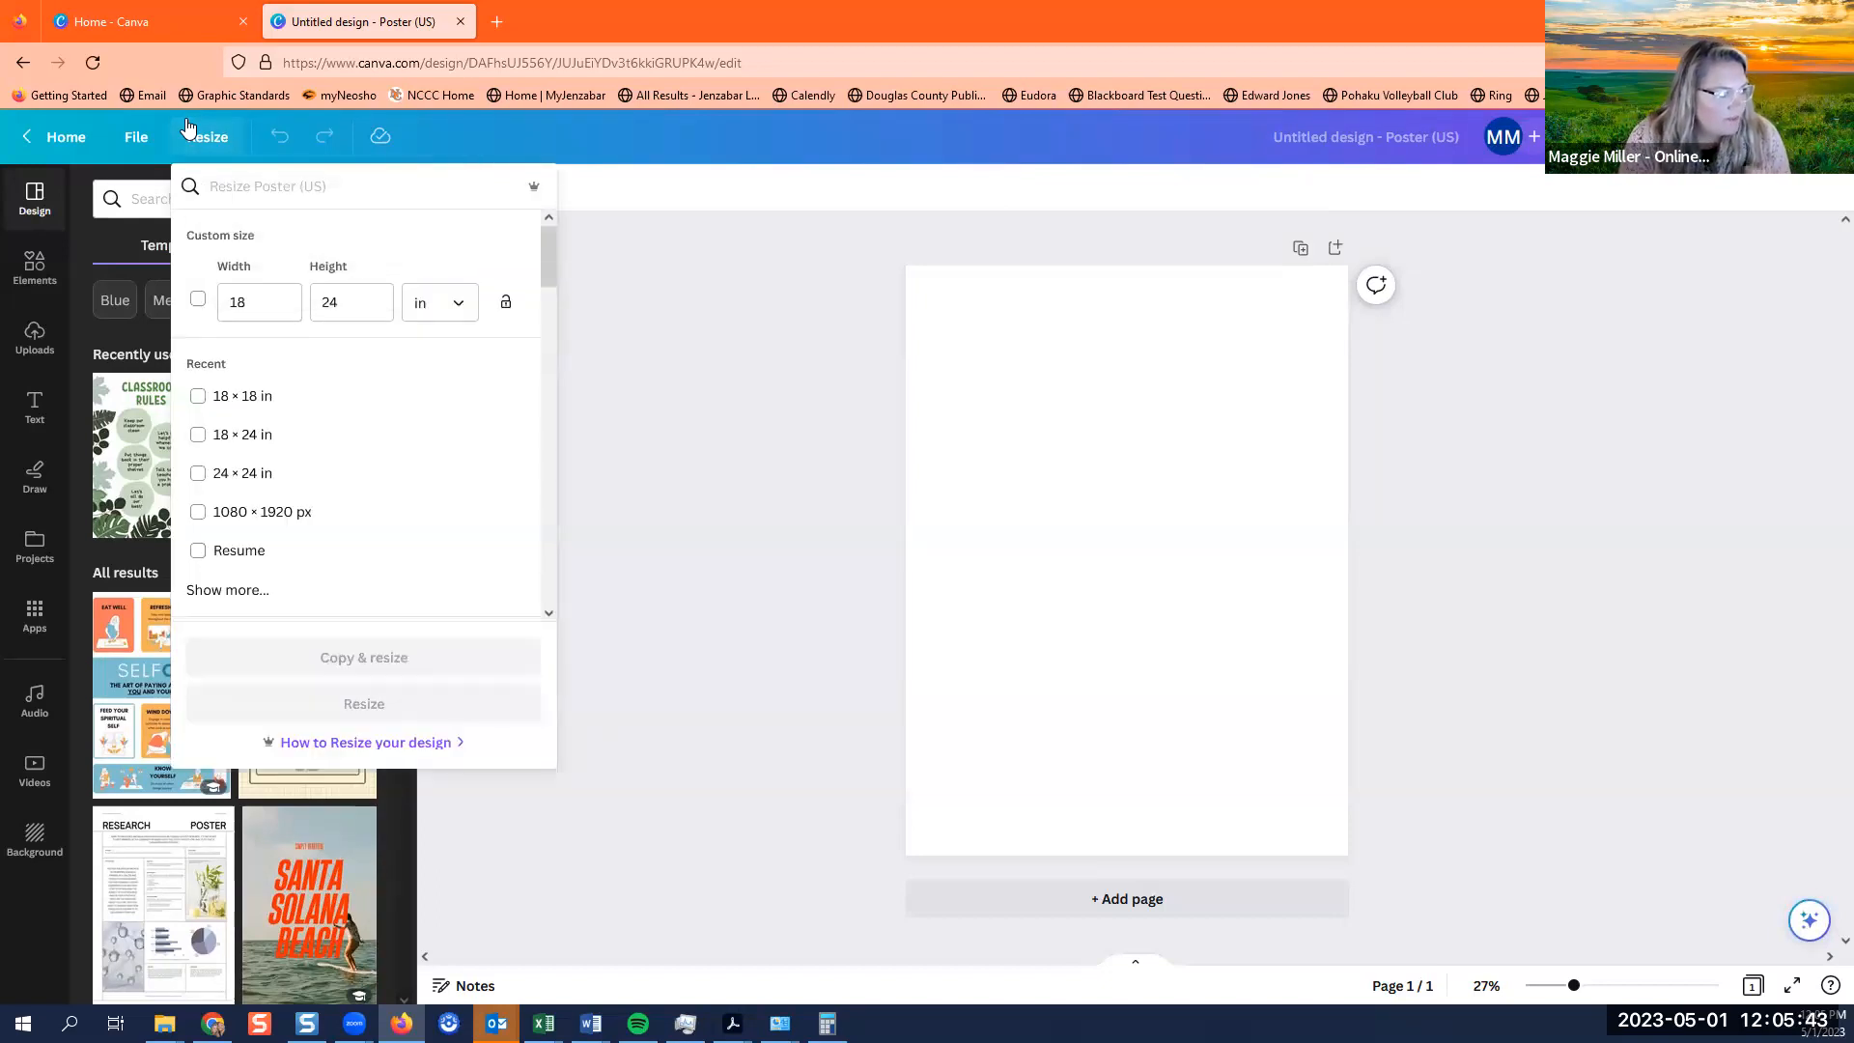
{"action": "left_click", "coordinate": [199, 305]}
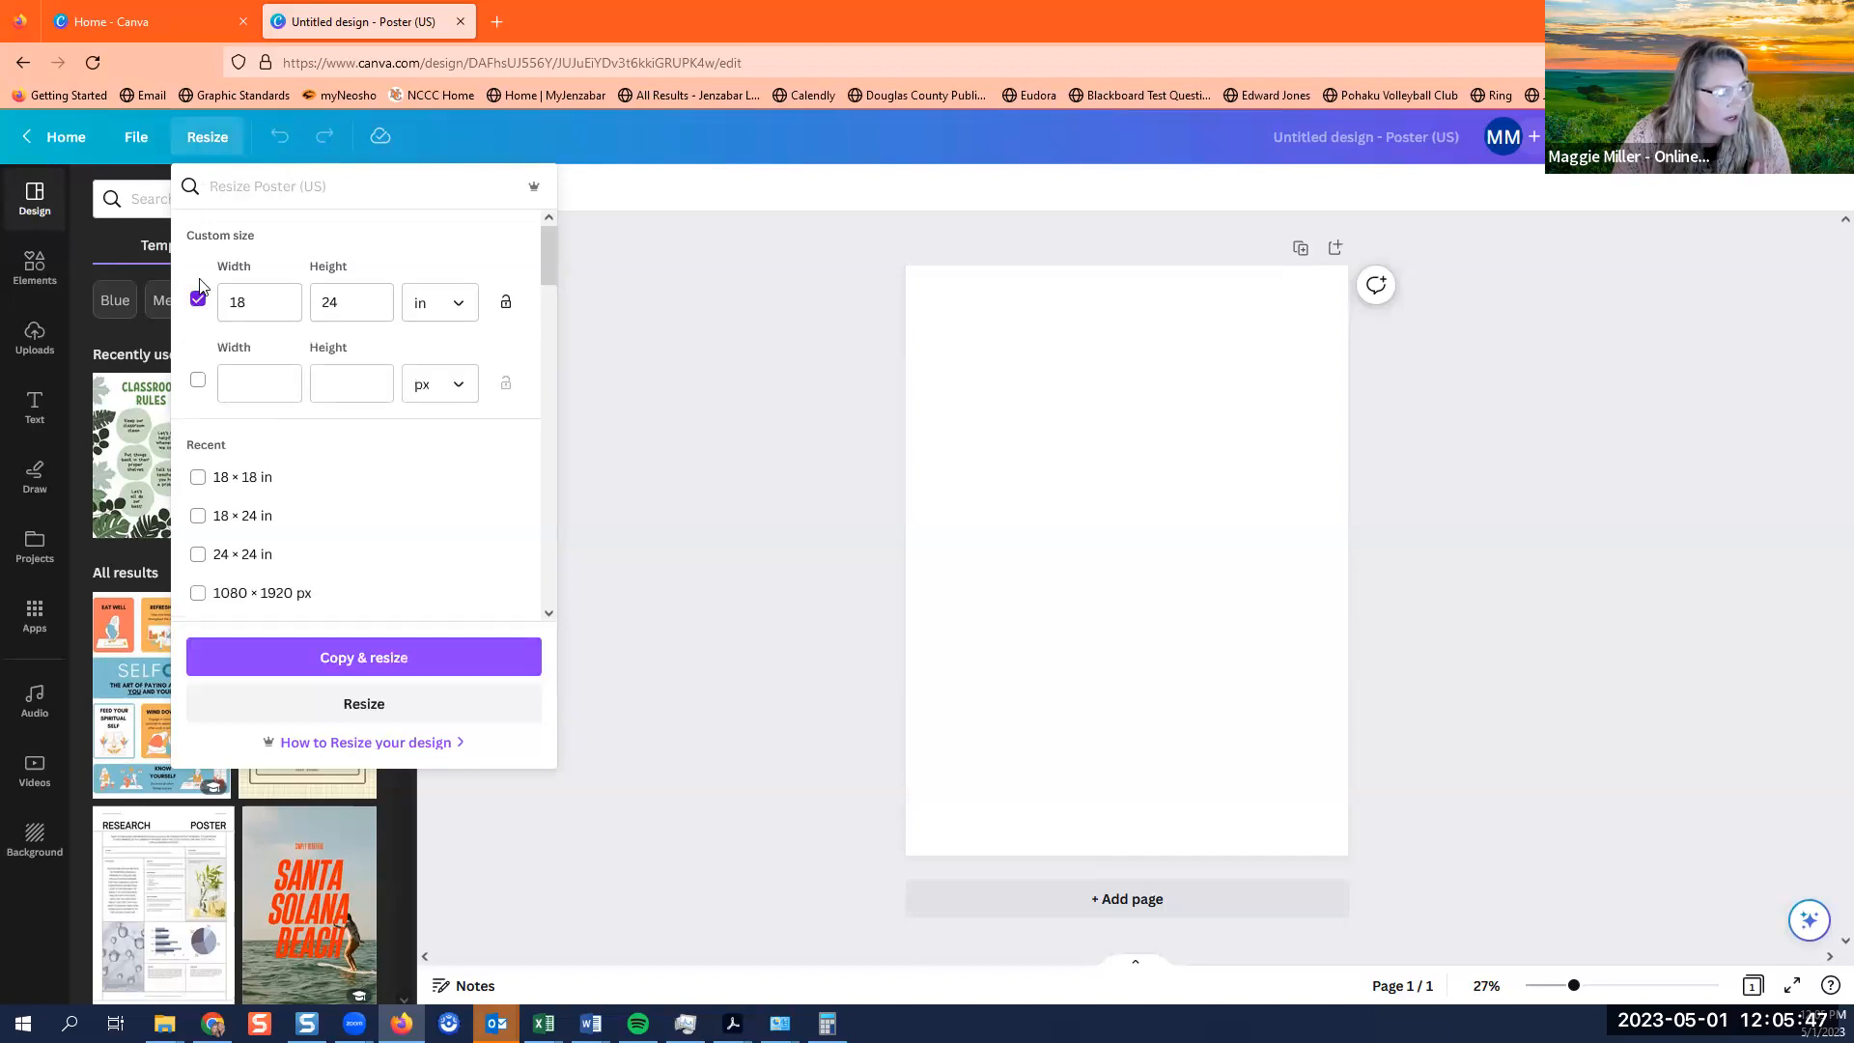
{"action": "left_click", "coordinate": [414, 328]}
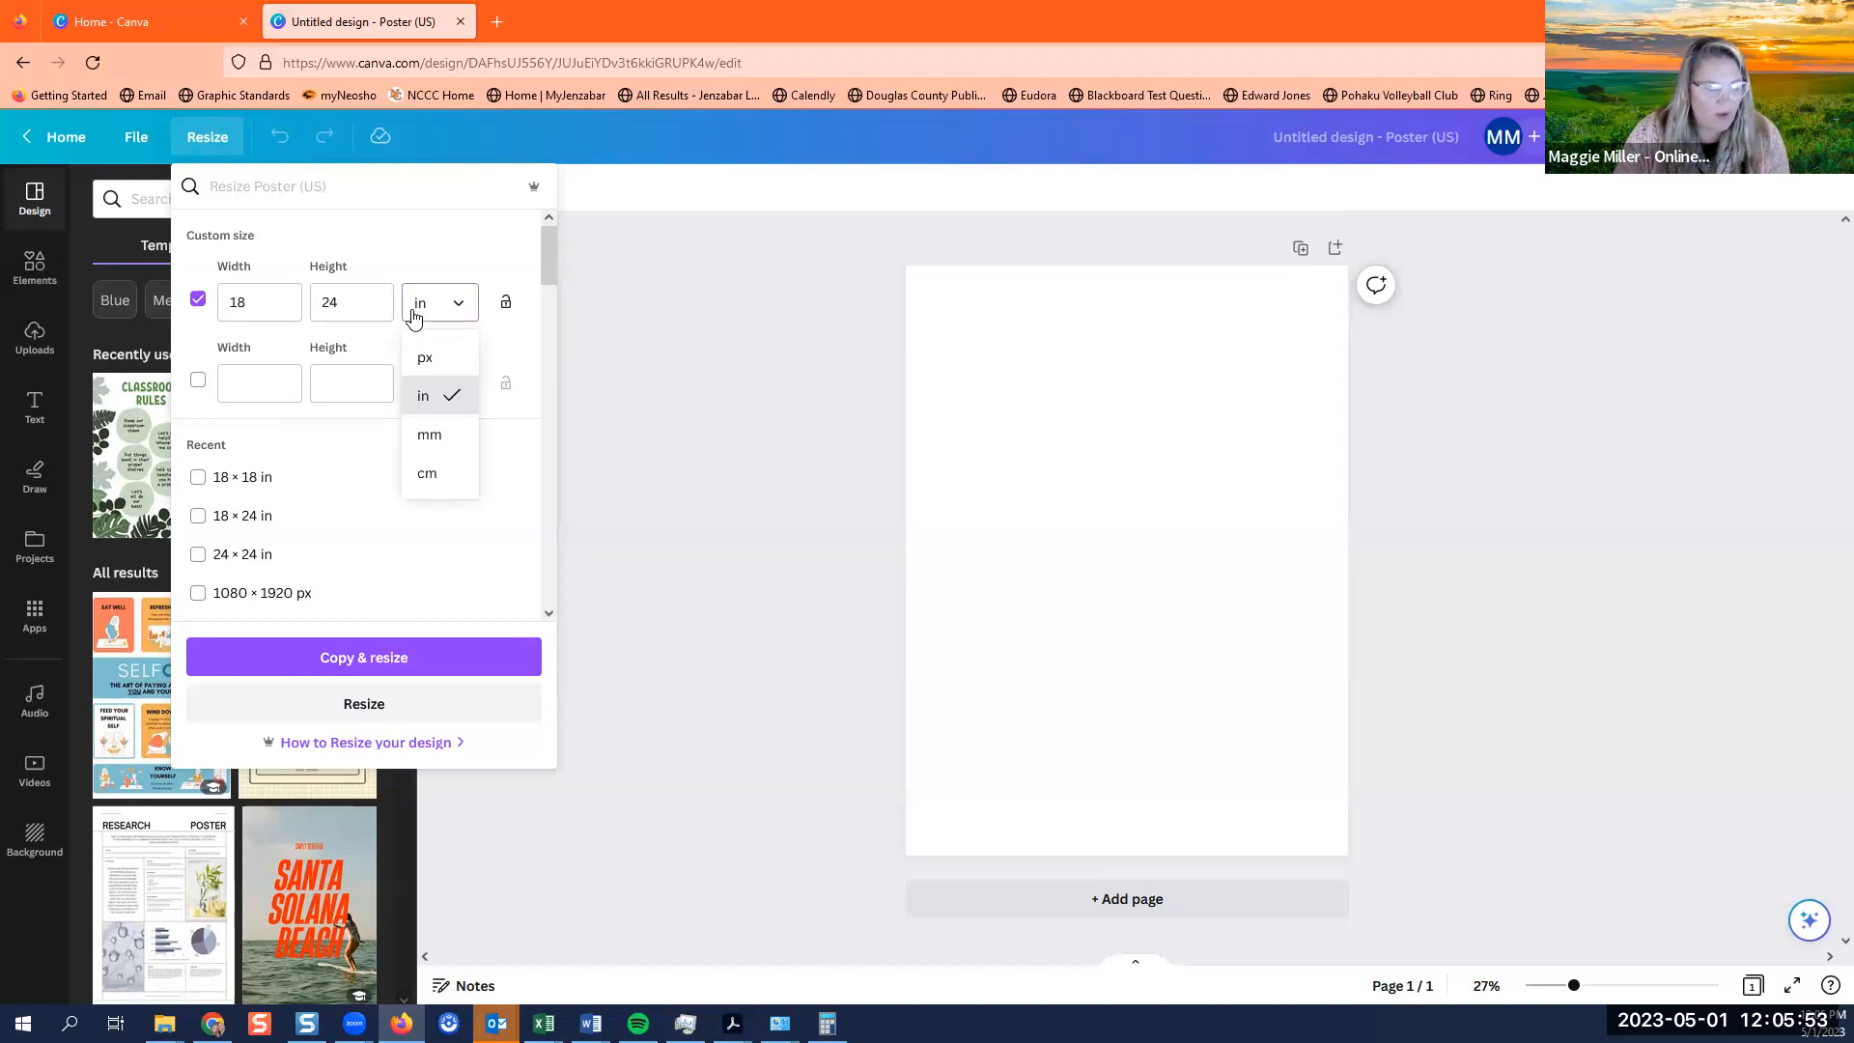
{"action": "left_click", "coordinate": [257, 305]}
{"action": "left_click_drag", "start_coordinate": [256, 305], "coordinate": [217, 312]}
{"action": "type", "text": "22"}
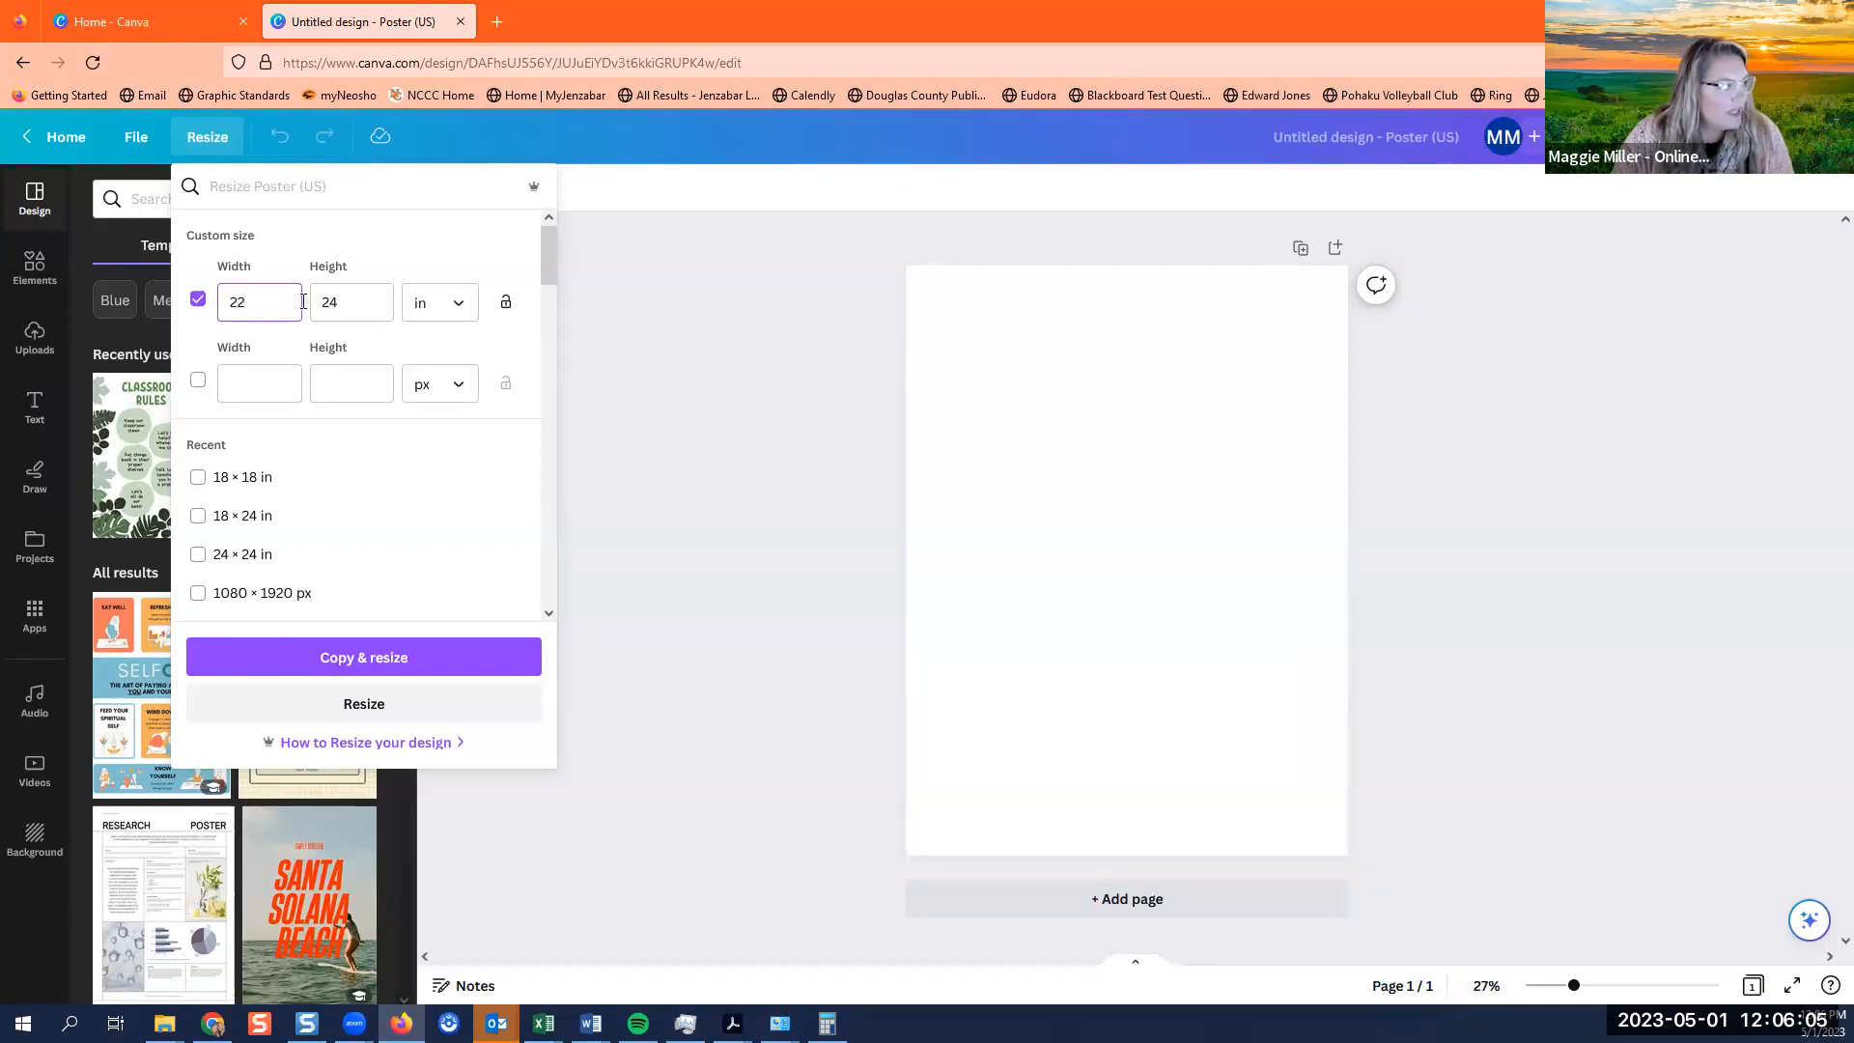
{"action": "key", "text": "Tab"}
{"action": "type", "text": "14"}
{"action": "left_click", "coordinate": [332, 241]}
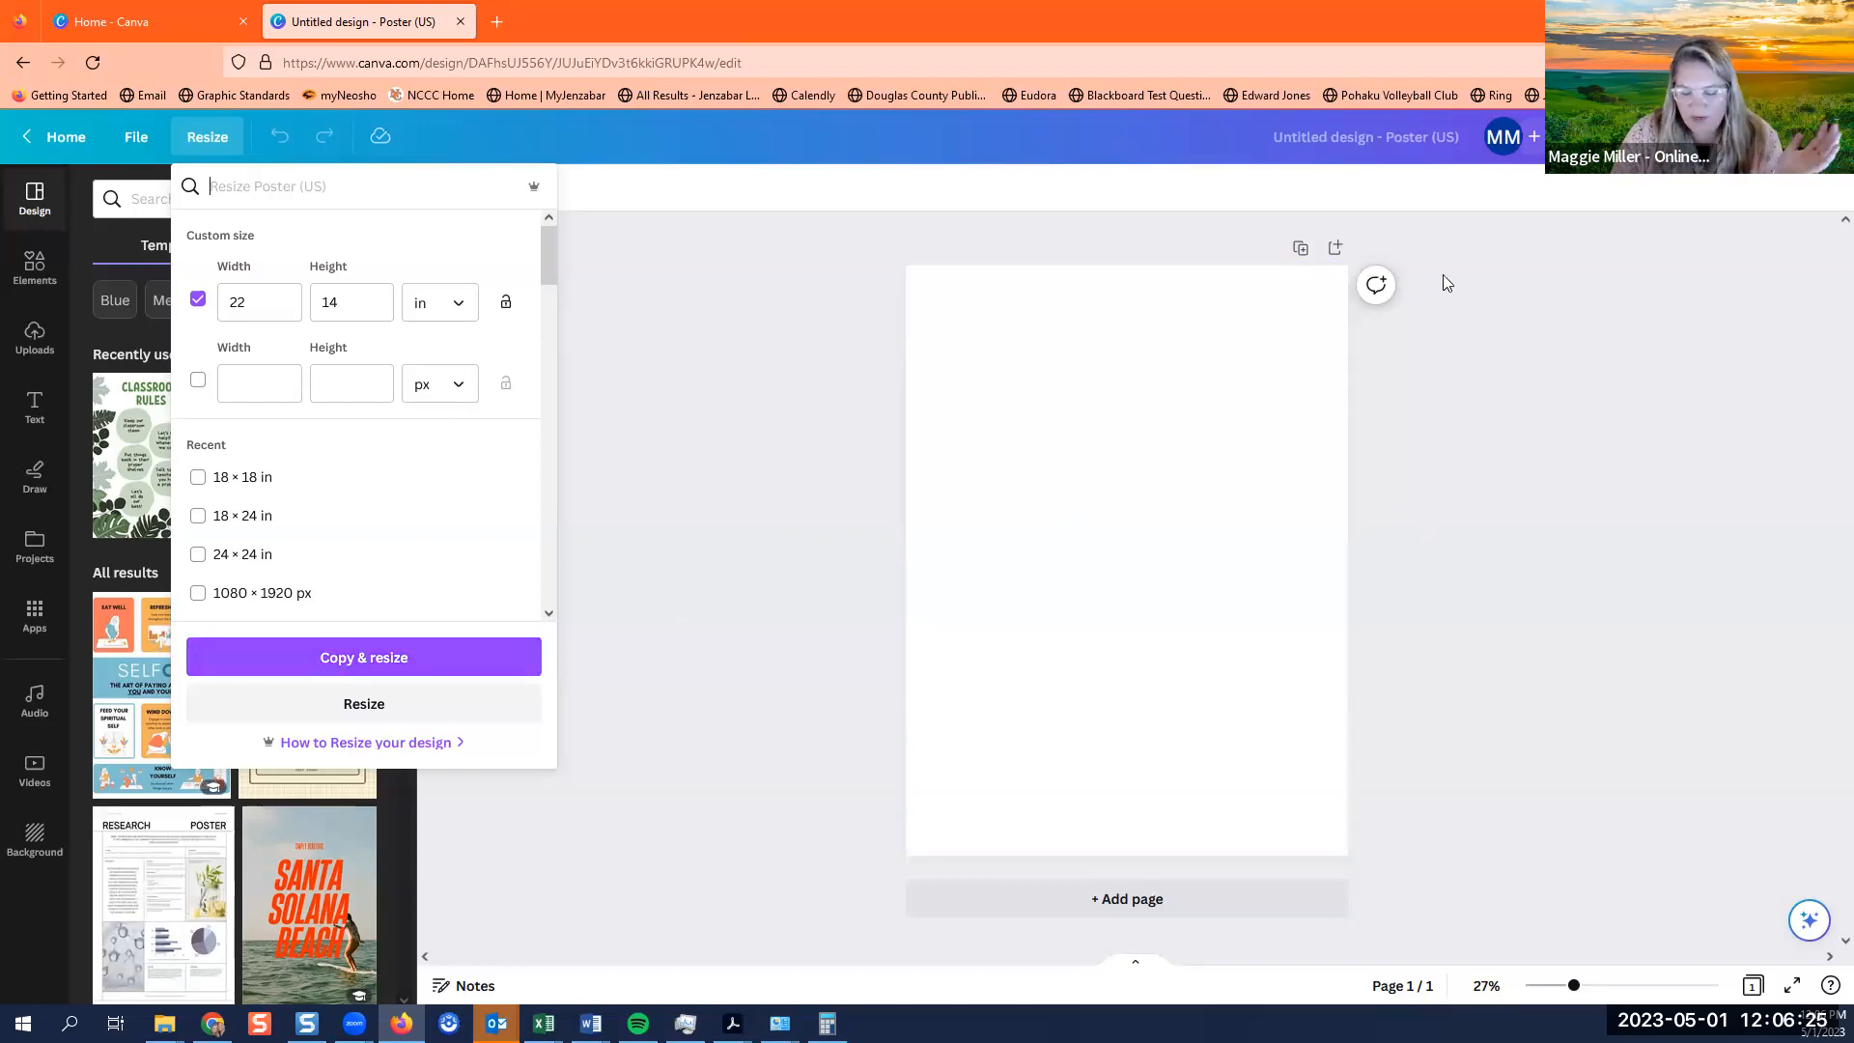
{"action": "left_click", "coordinate": [364, 704]}
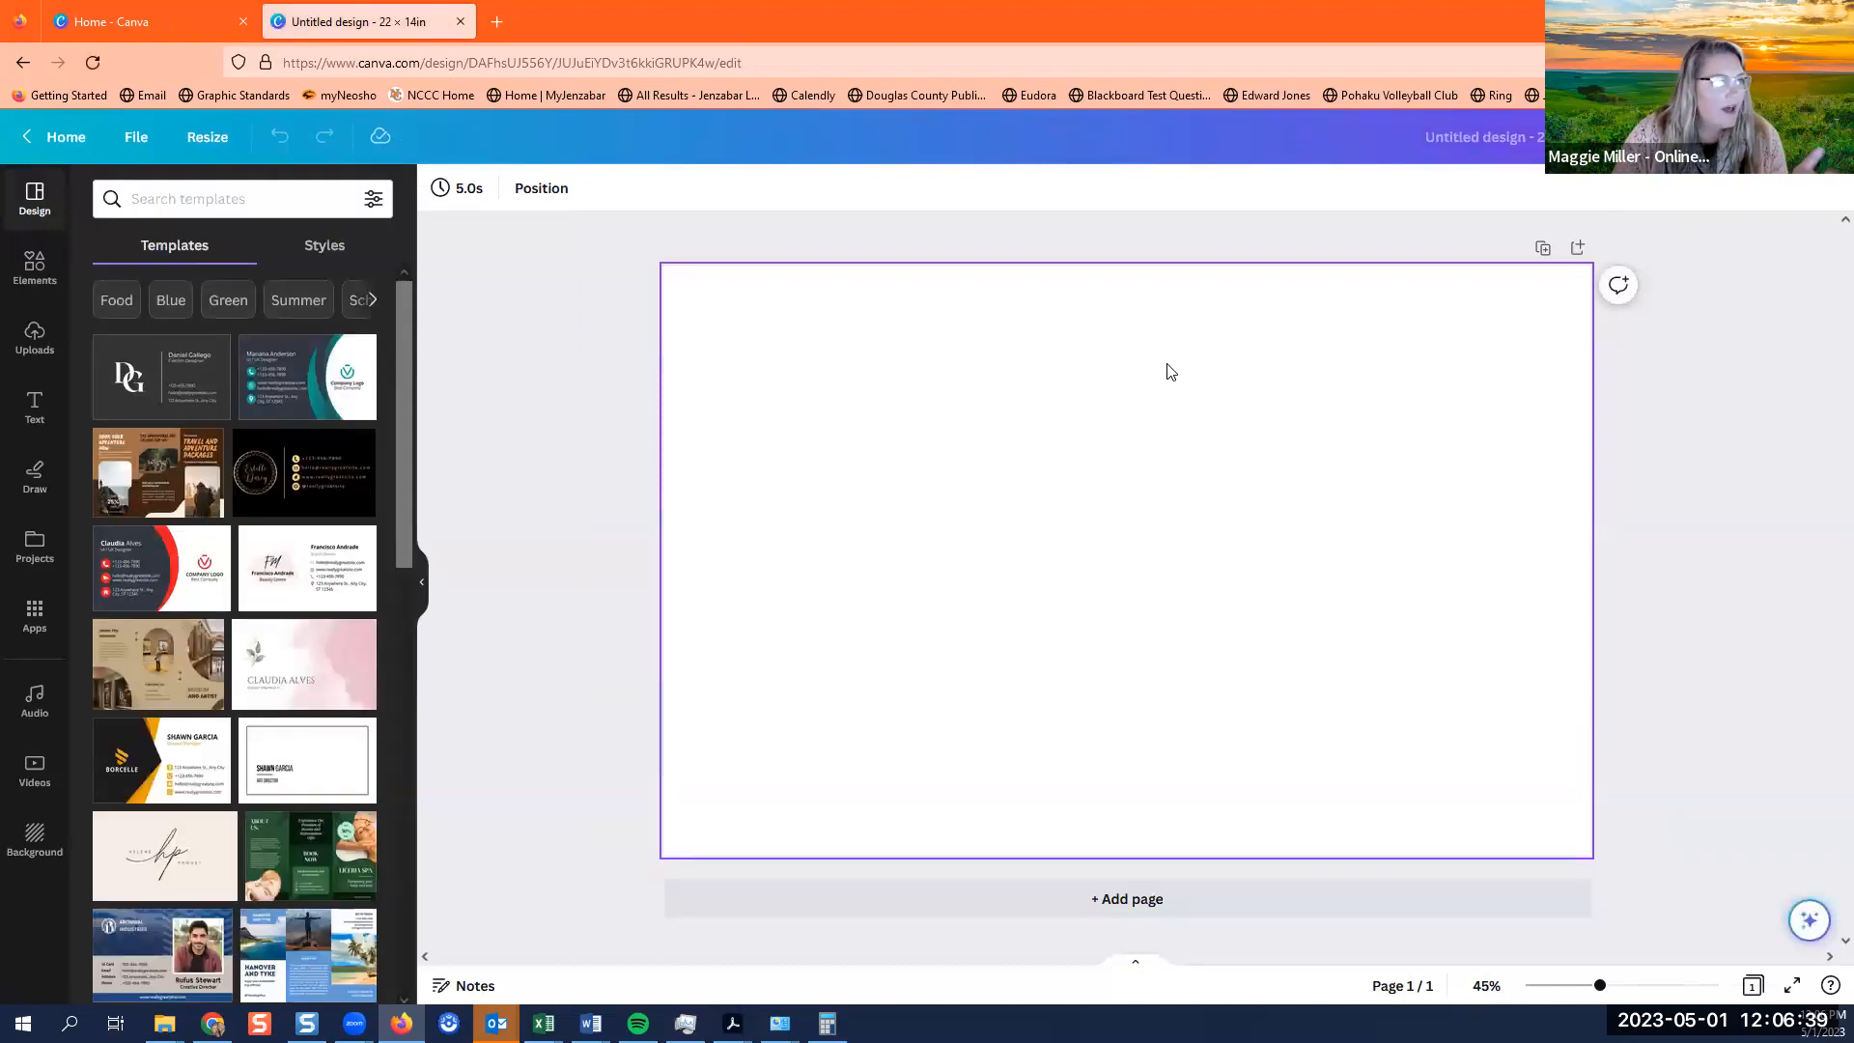
Rename the design as KCCLI Why Board.
{"action": "left_click", "coordinate": [1423, 136]}
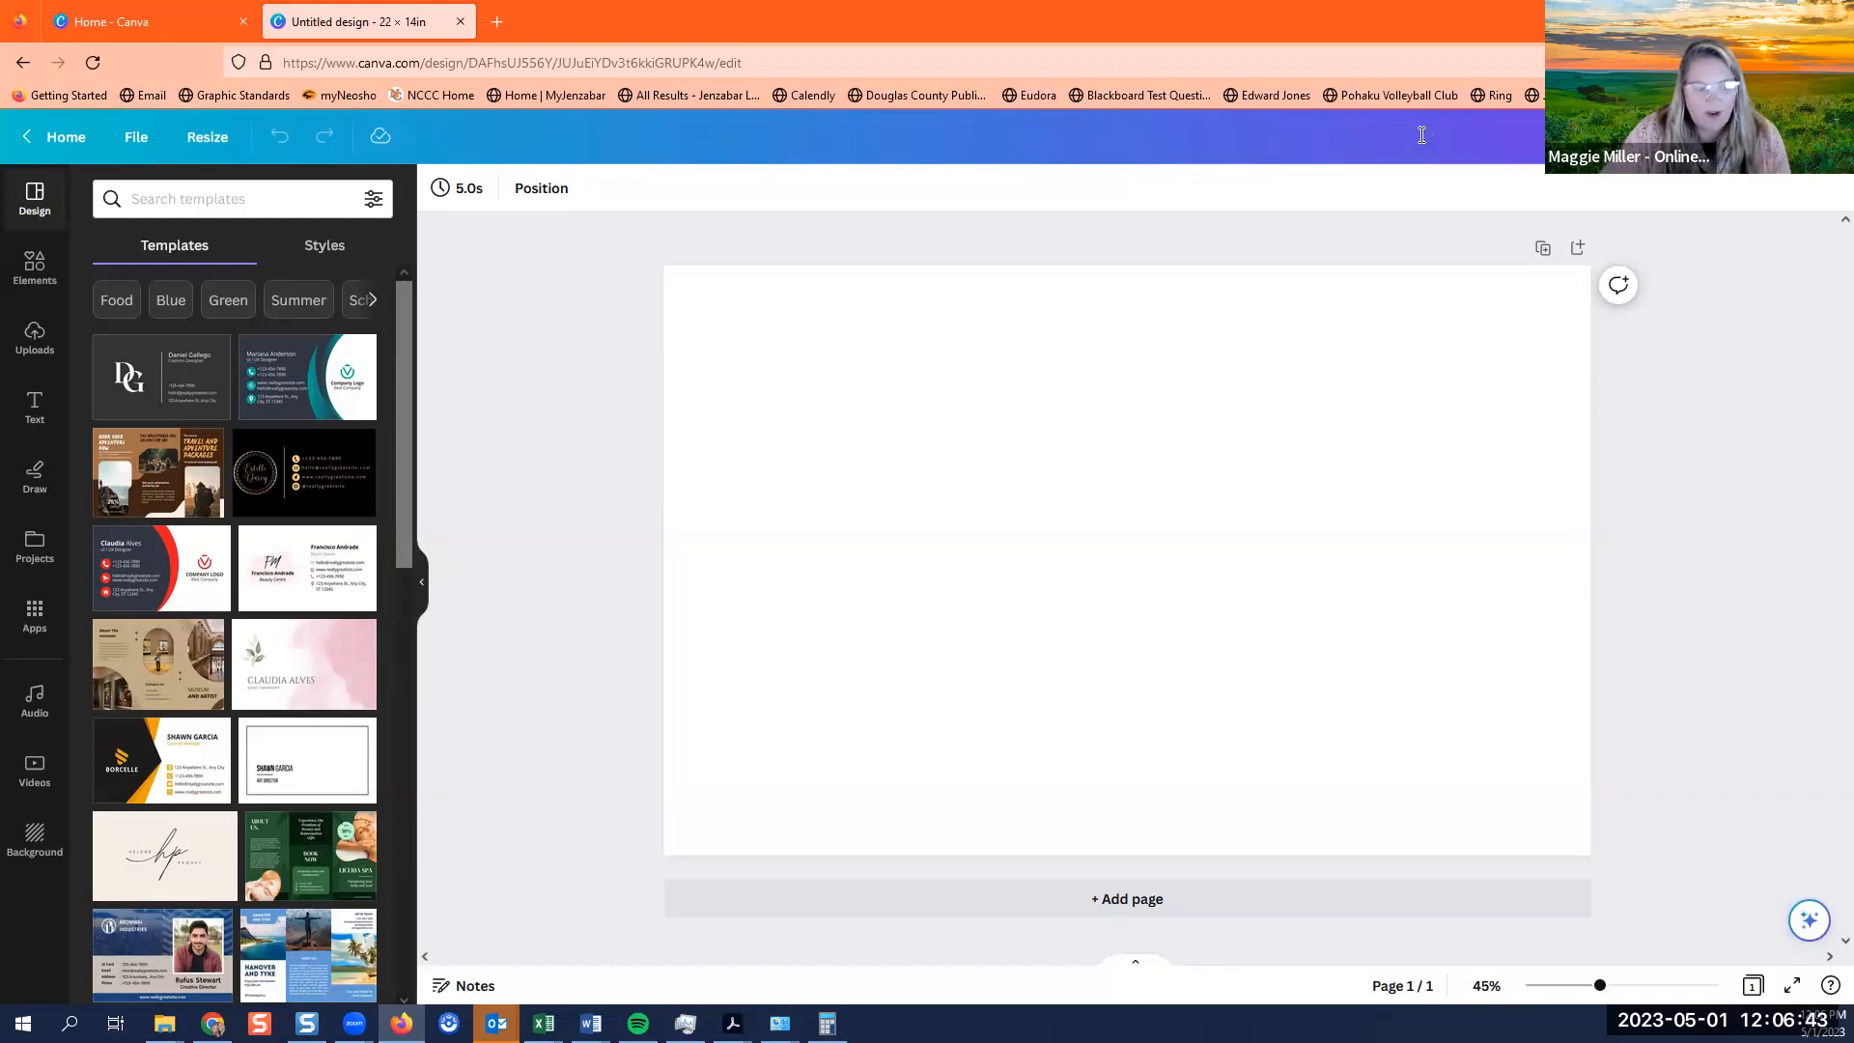
{"action": "left_click", "coordinate": [1728, 411]}
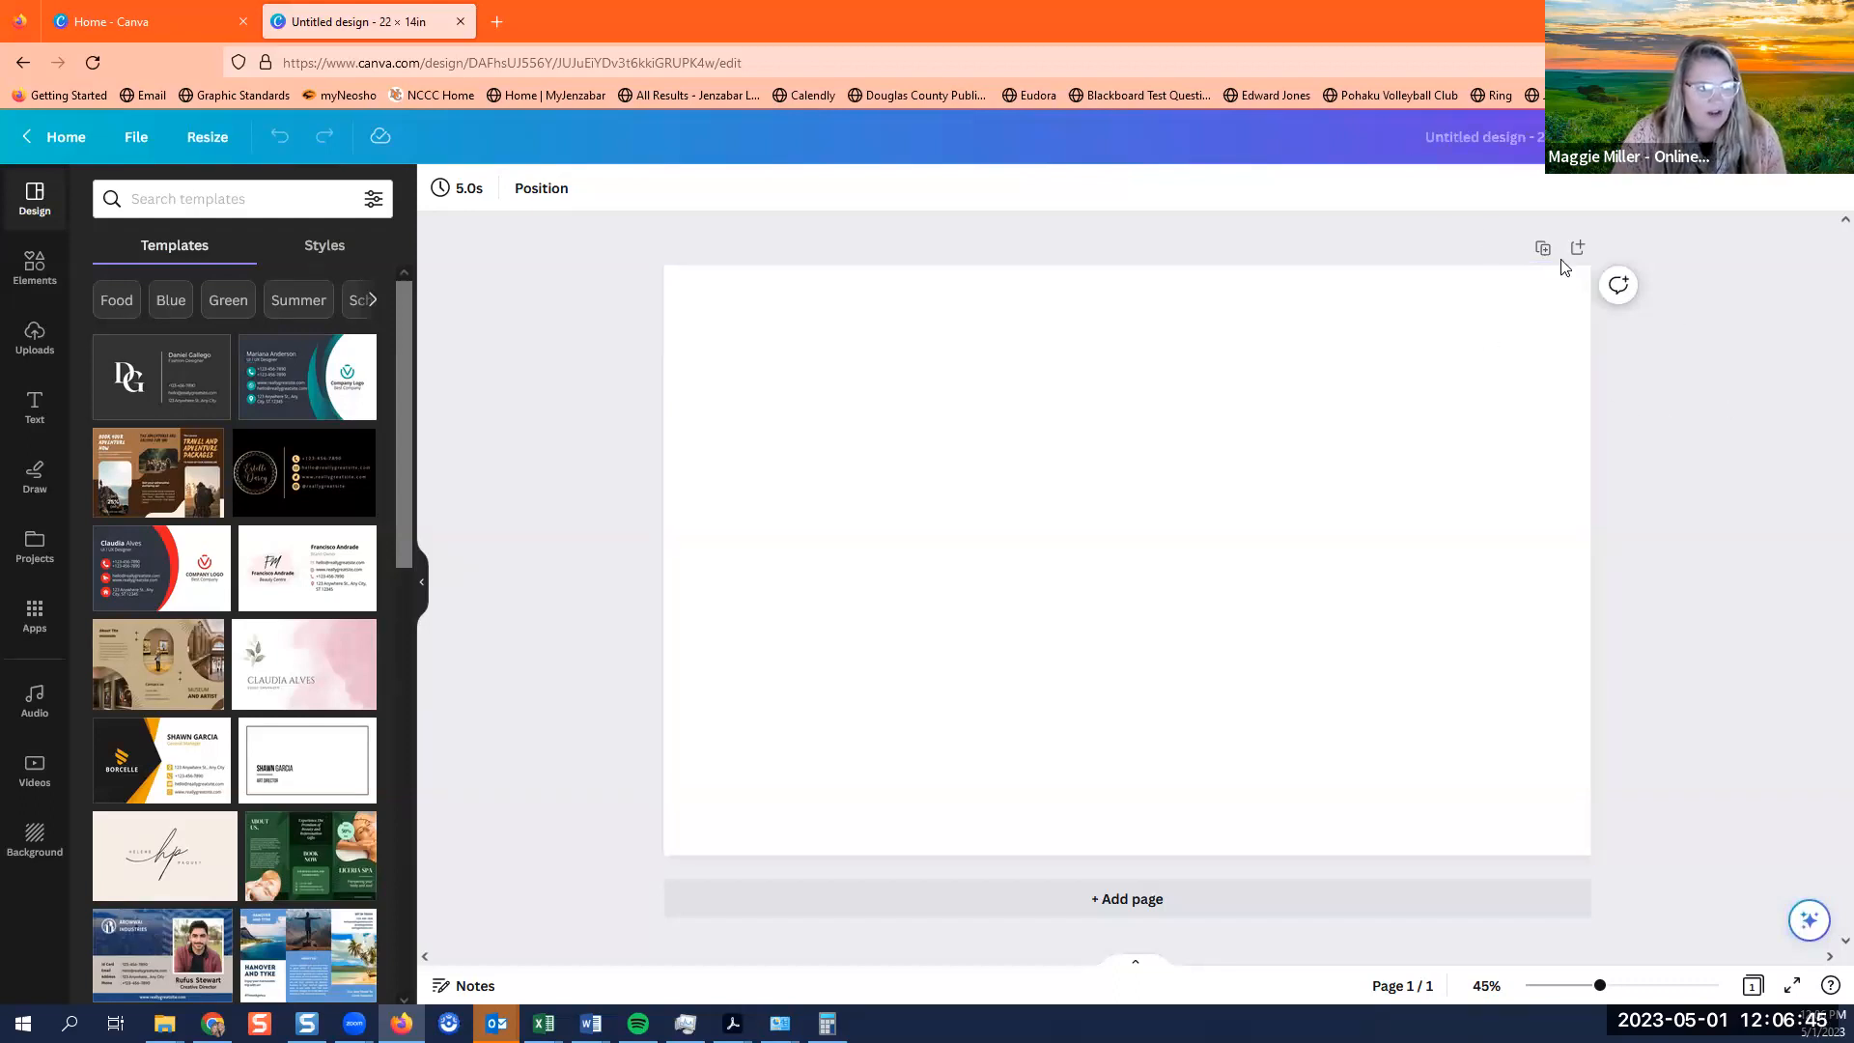
{"action": "left_click", "coordinate": [1446, 137]}
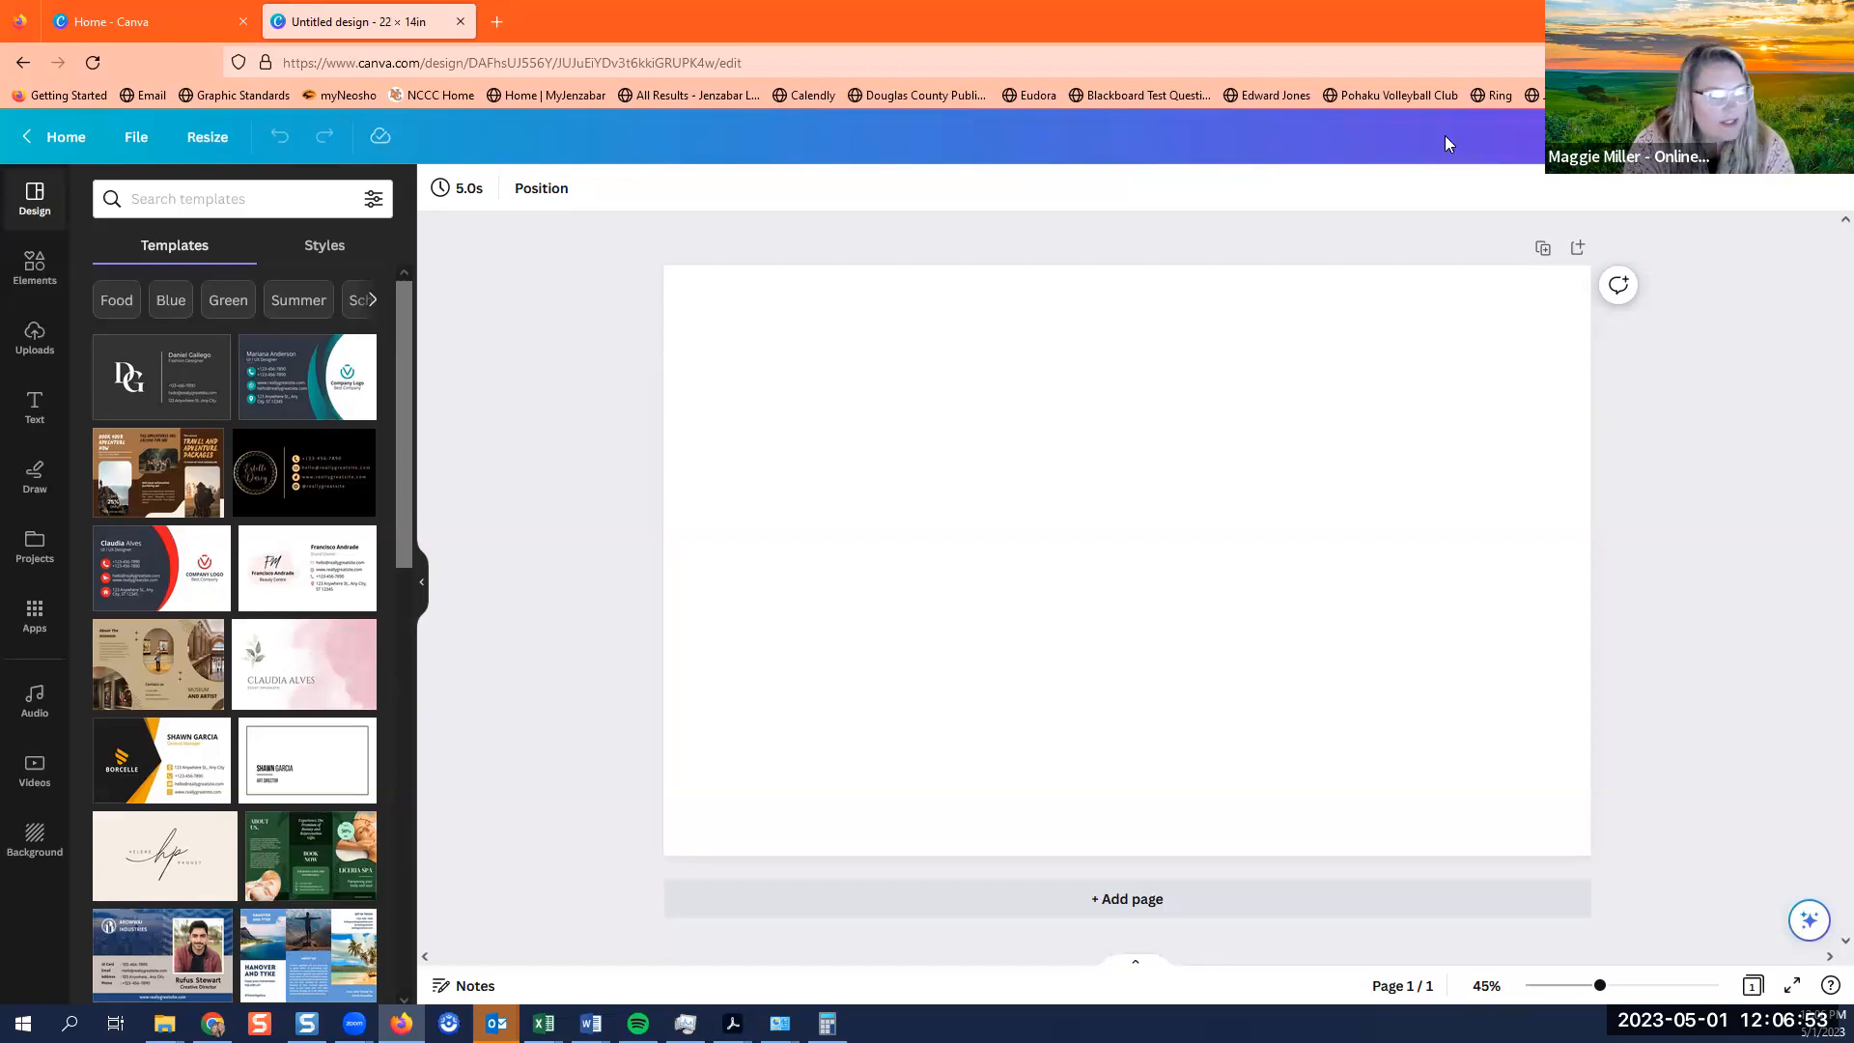
{"action": "type", "text": "KCCLI W"}
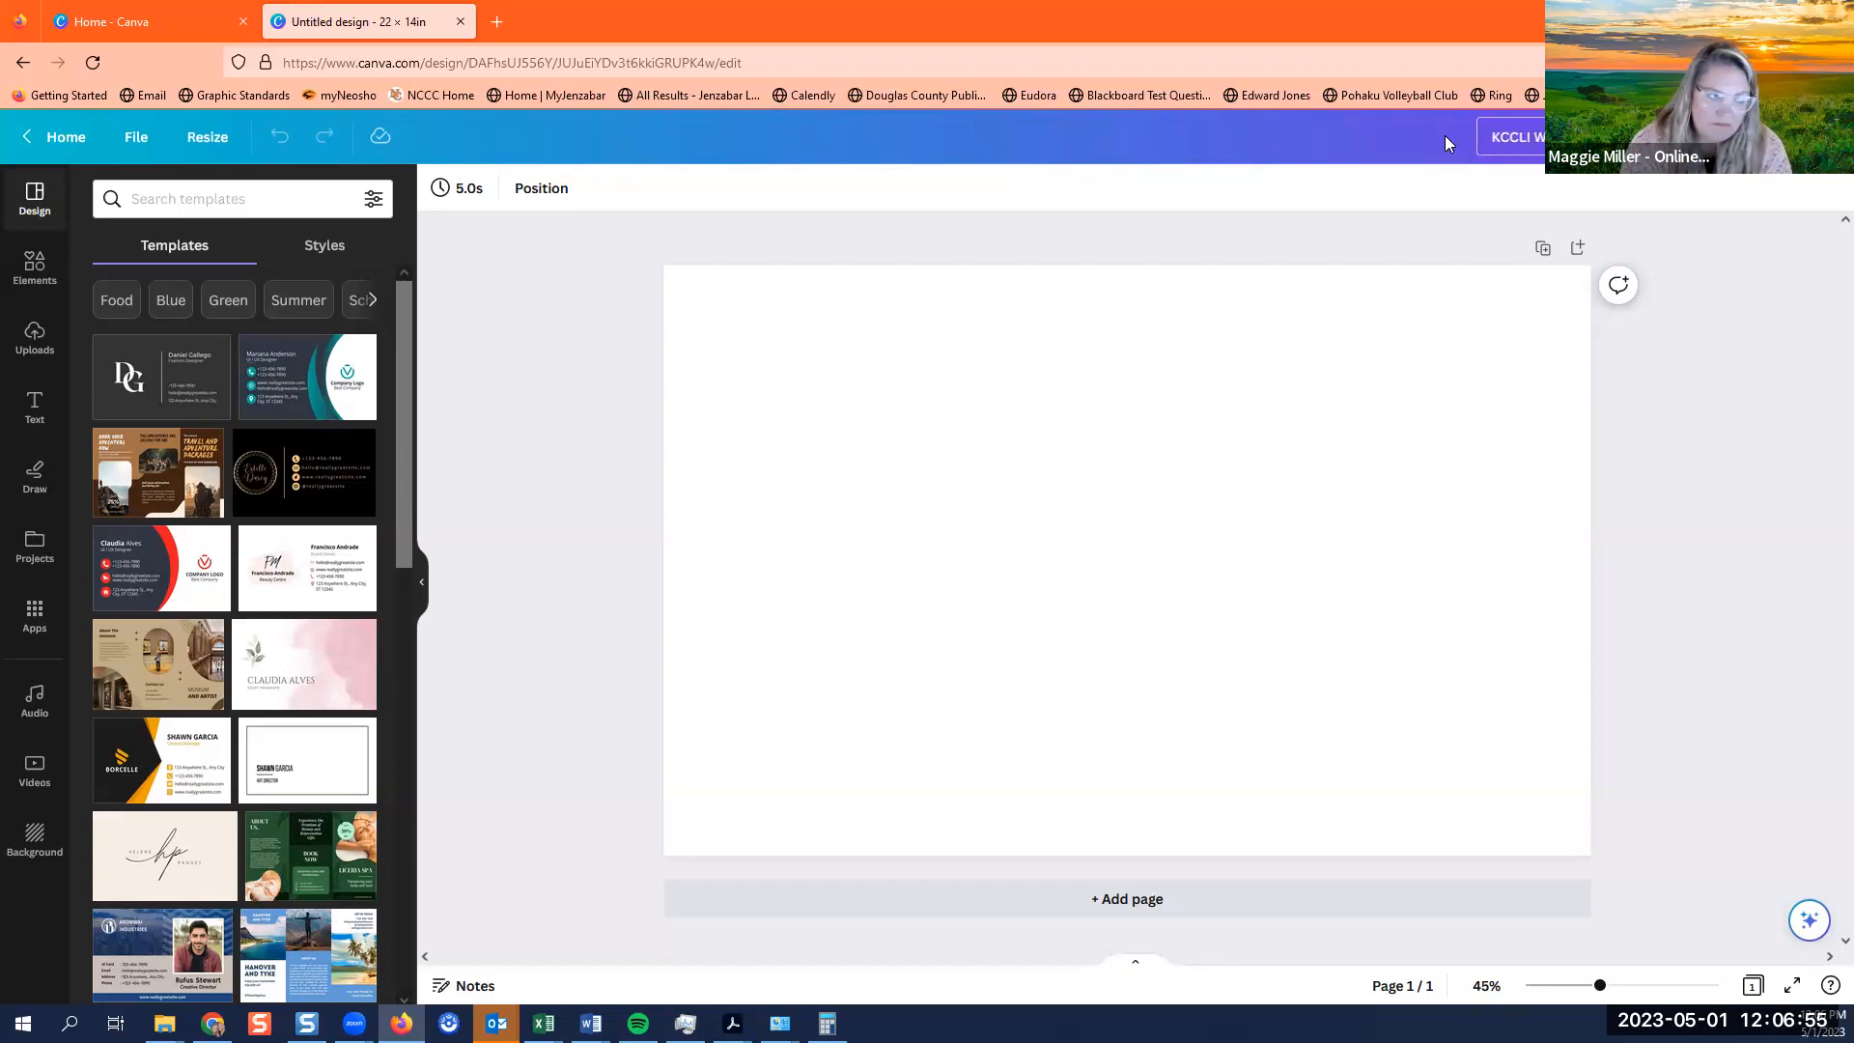
{"action": "left_click", "coordinate": [1732, 454]}
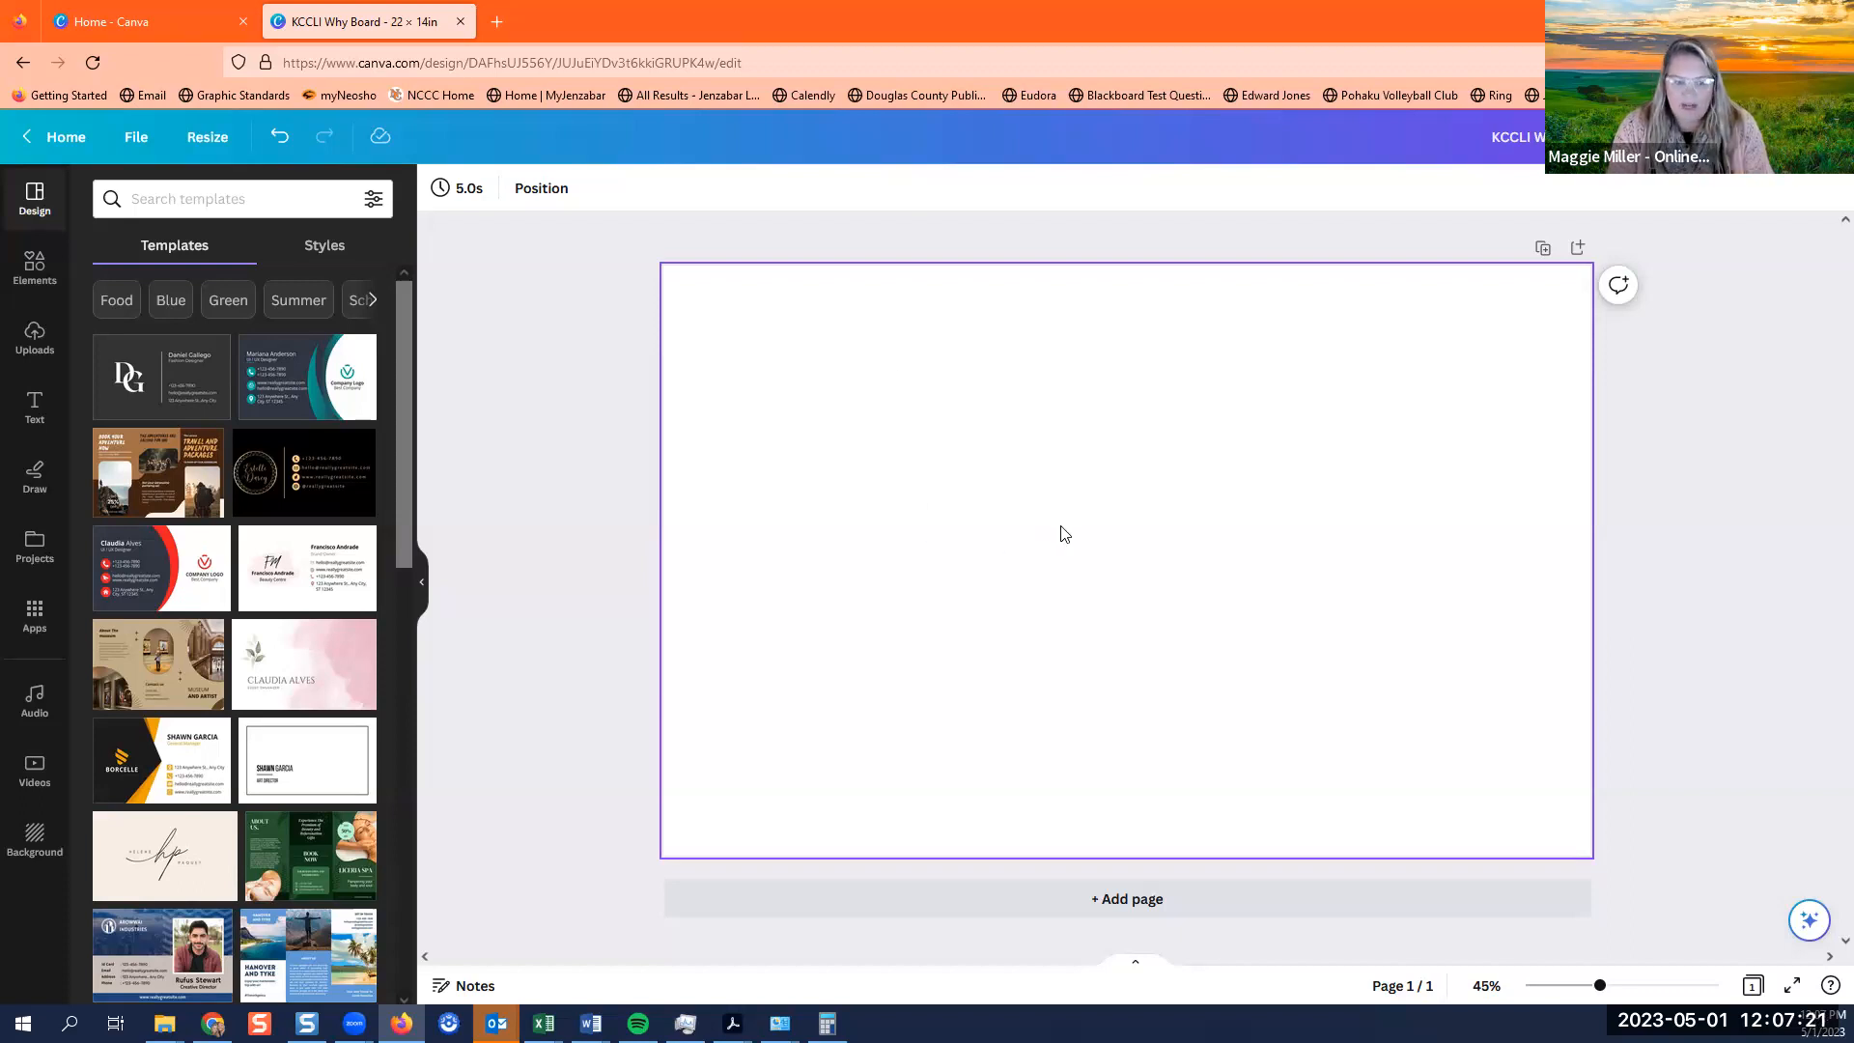
{"action": "left_click", "coordinate": [1108, 599]}
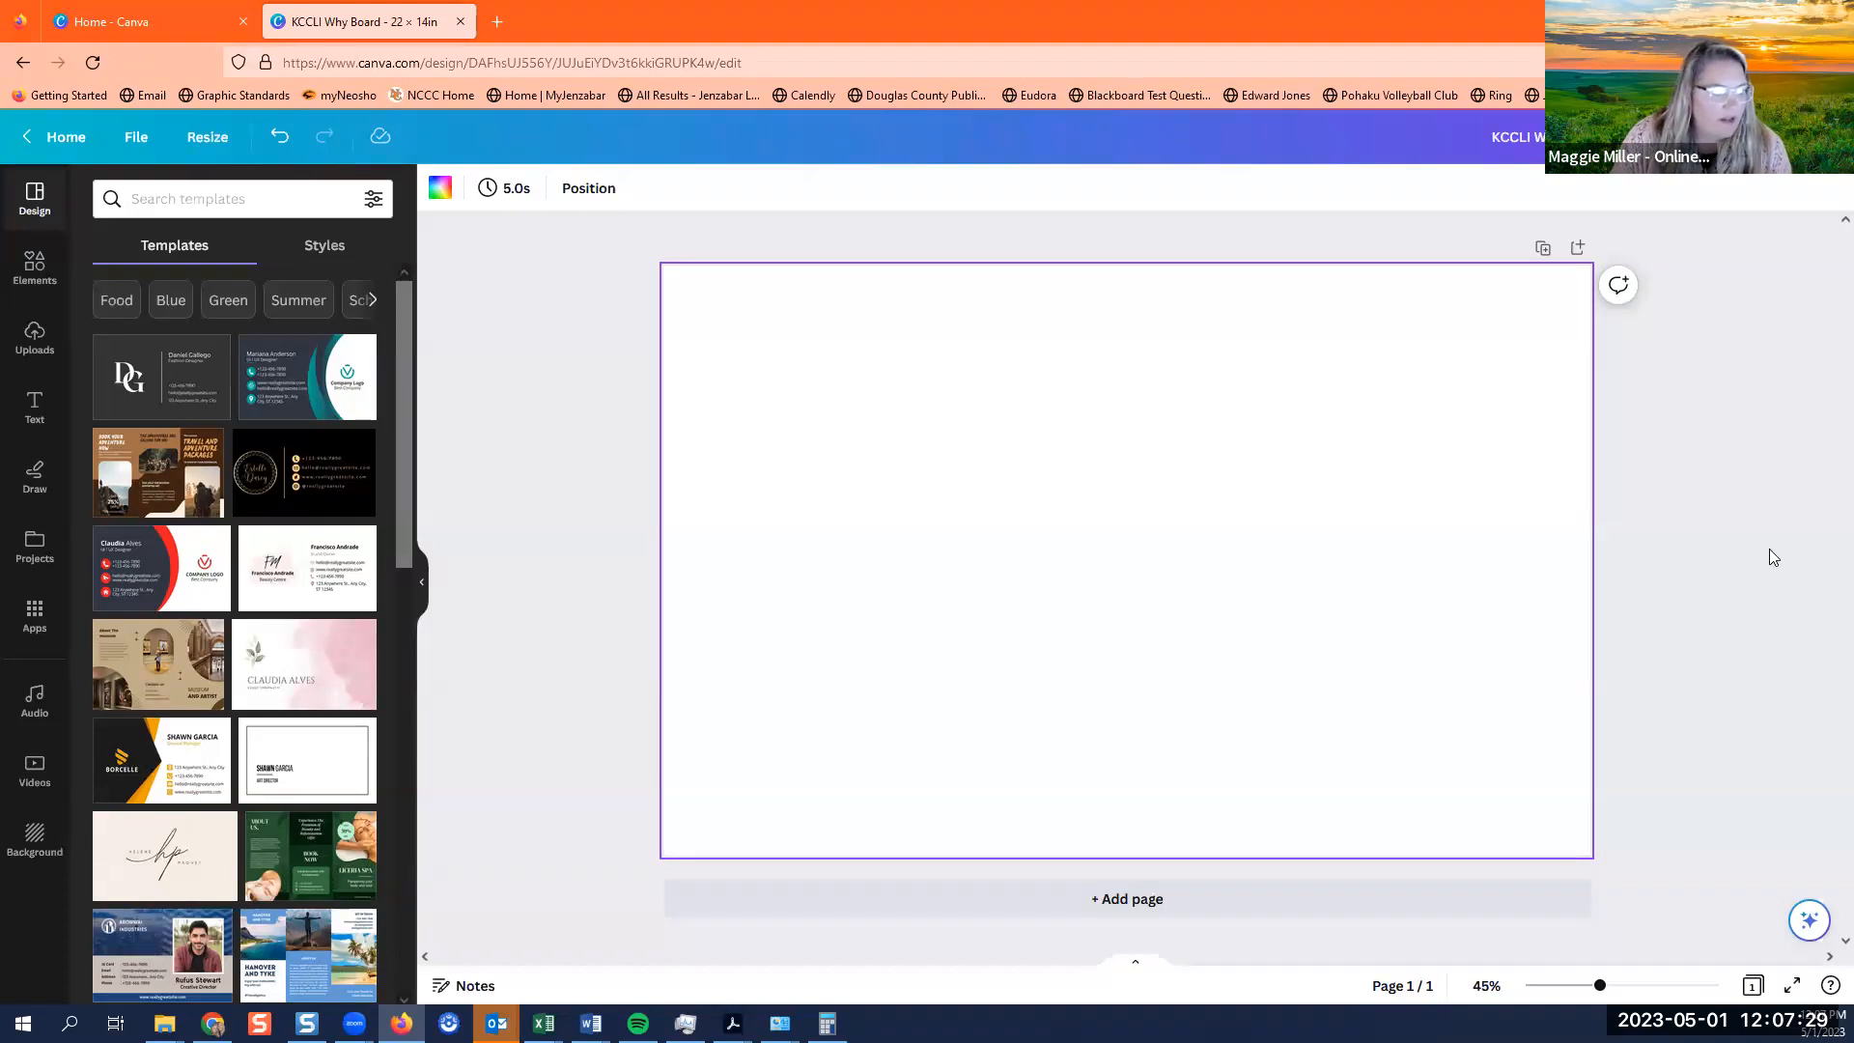
{"action": "left_click", "coordinate": [1723, 537]}
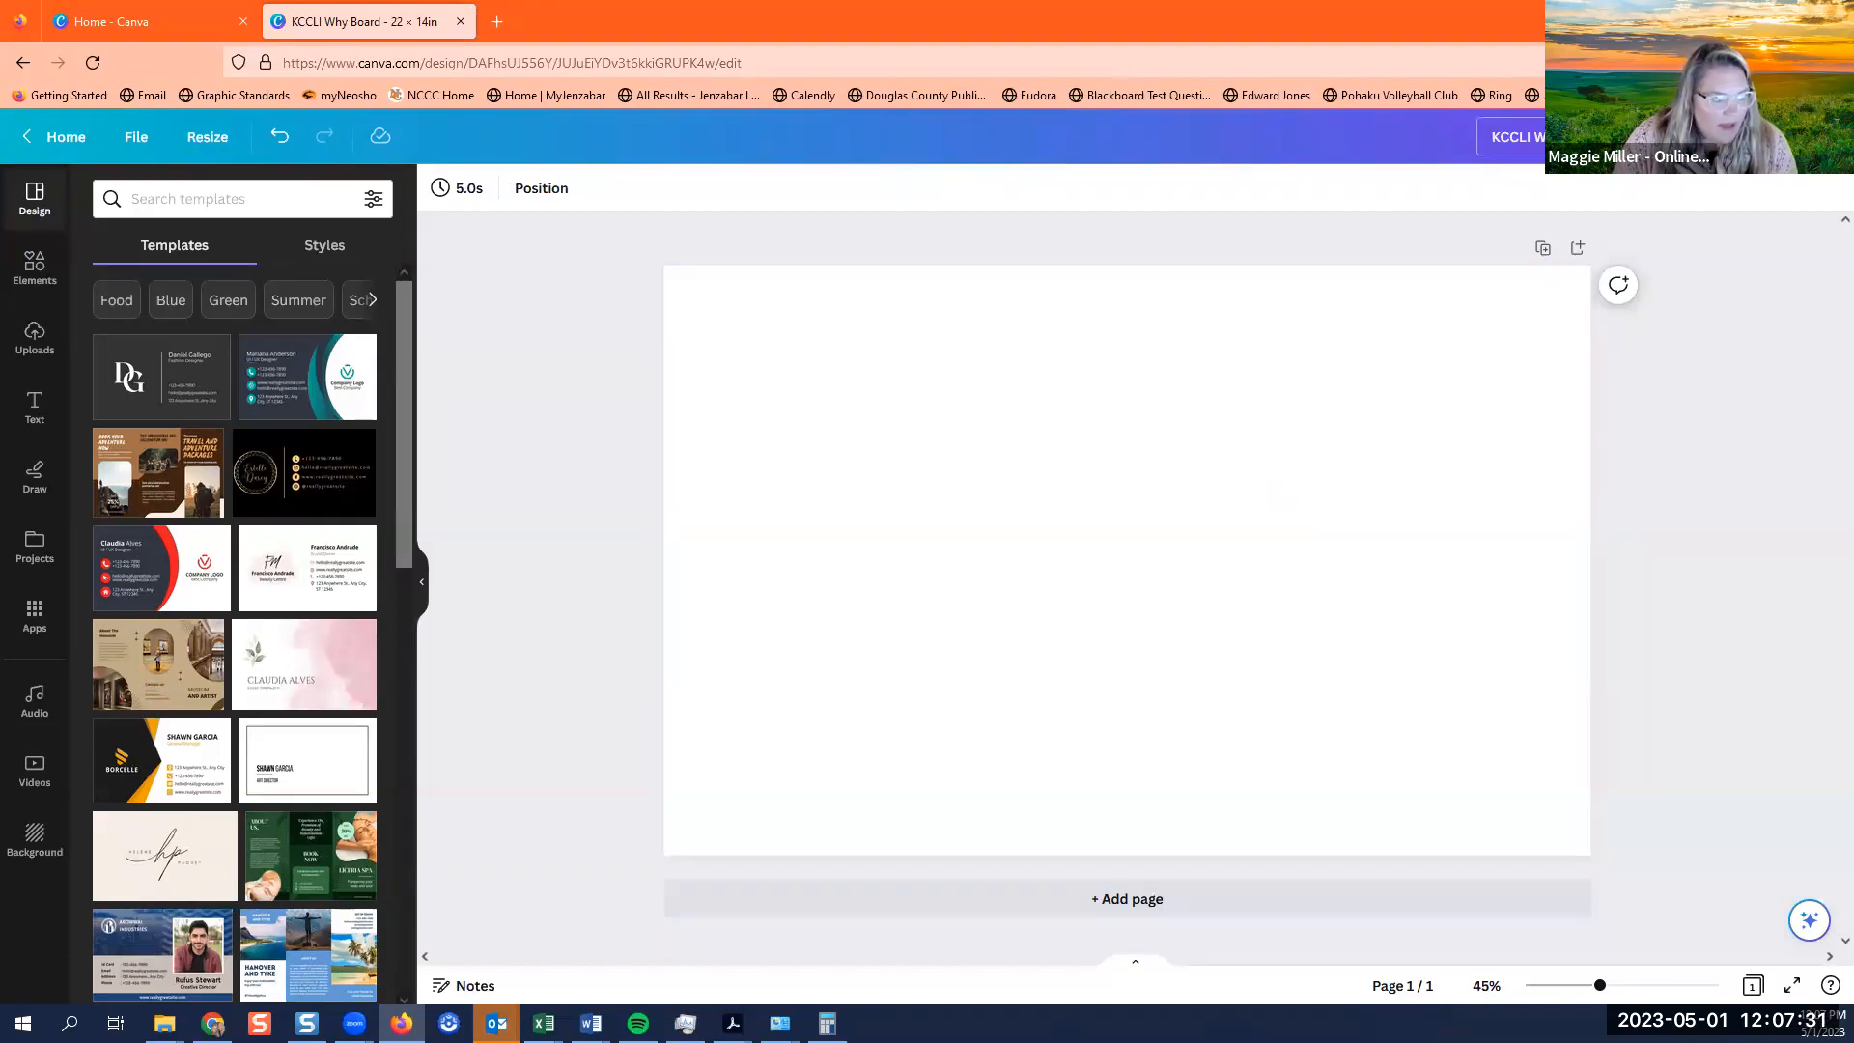
{"action": "left_click", "coordinate": [1311, 416]}
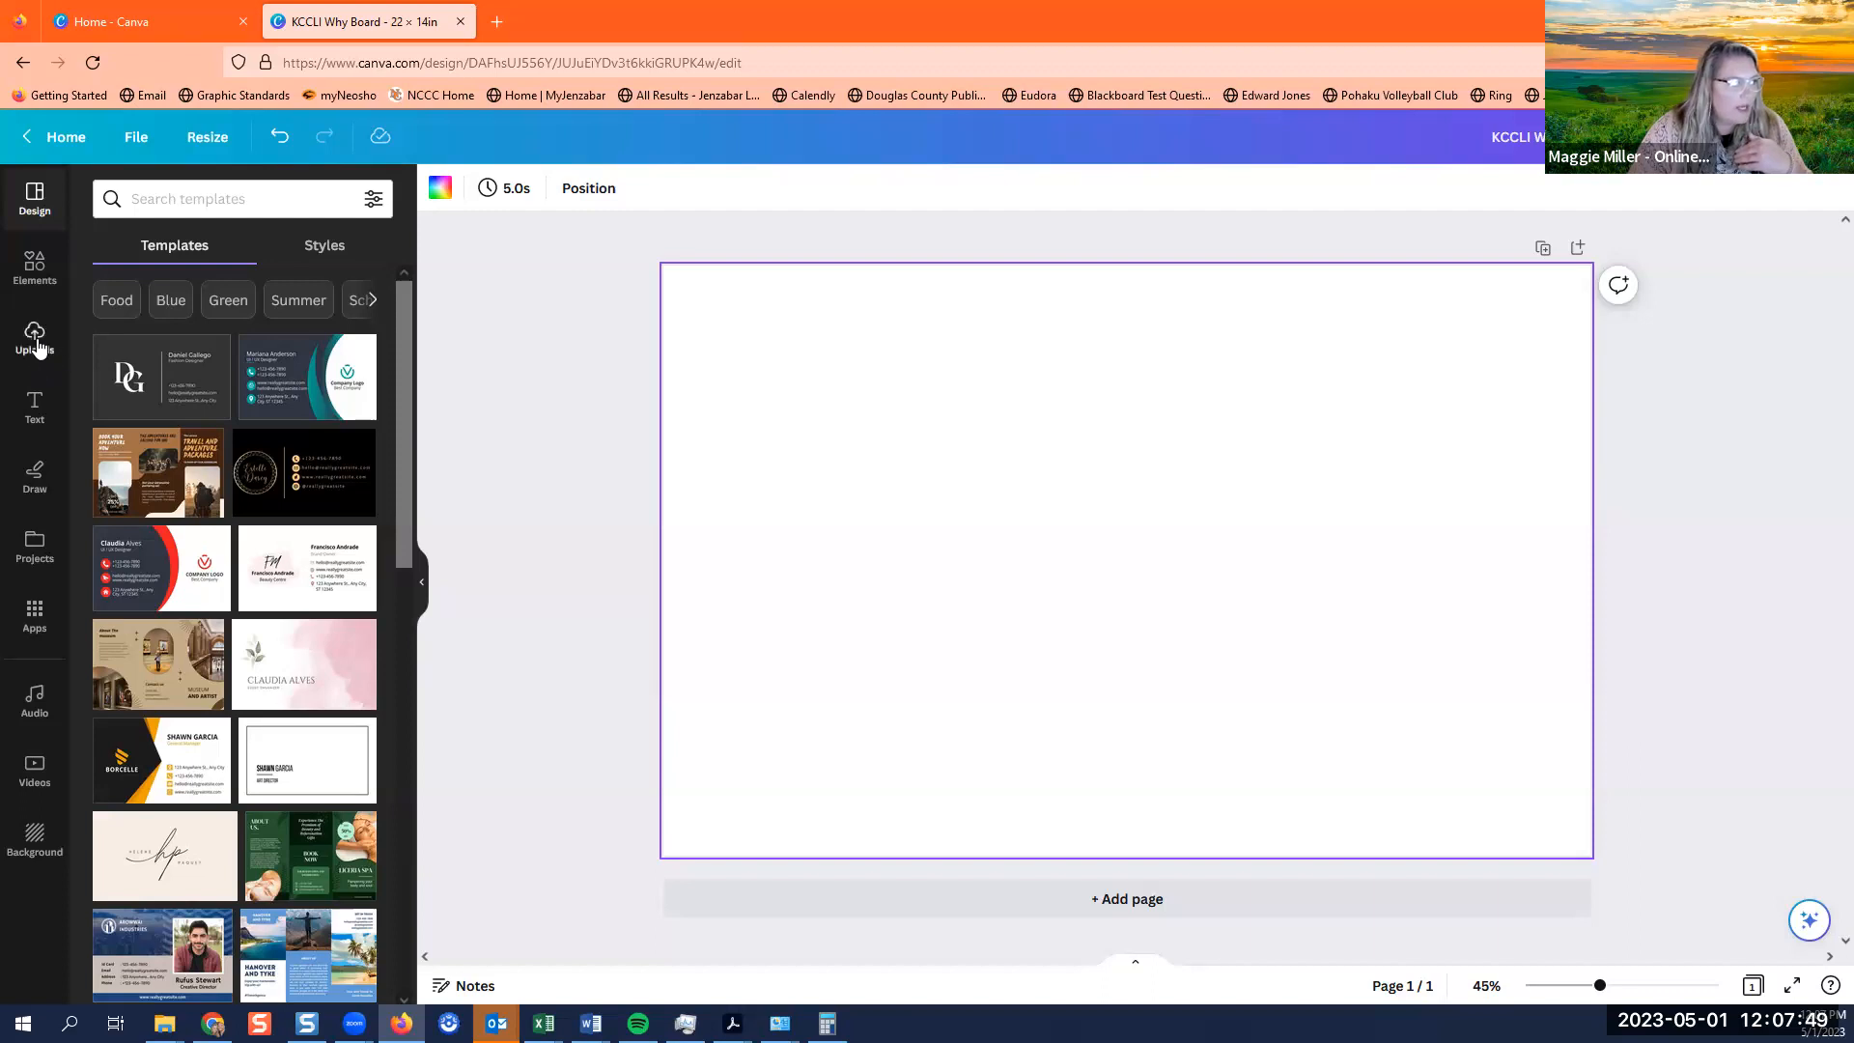
{"action": "left_click", "coordinate": [36, 270]}
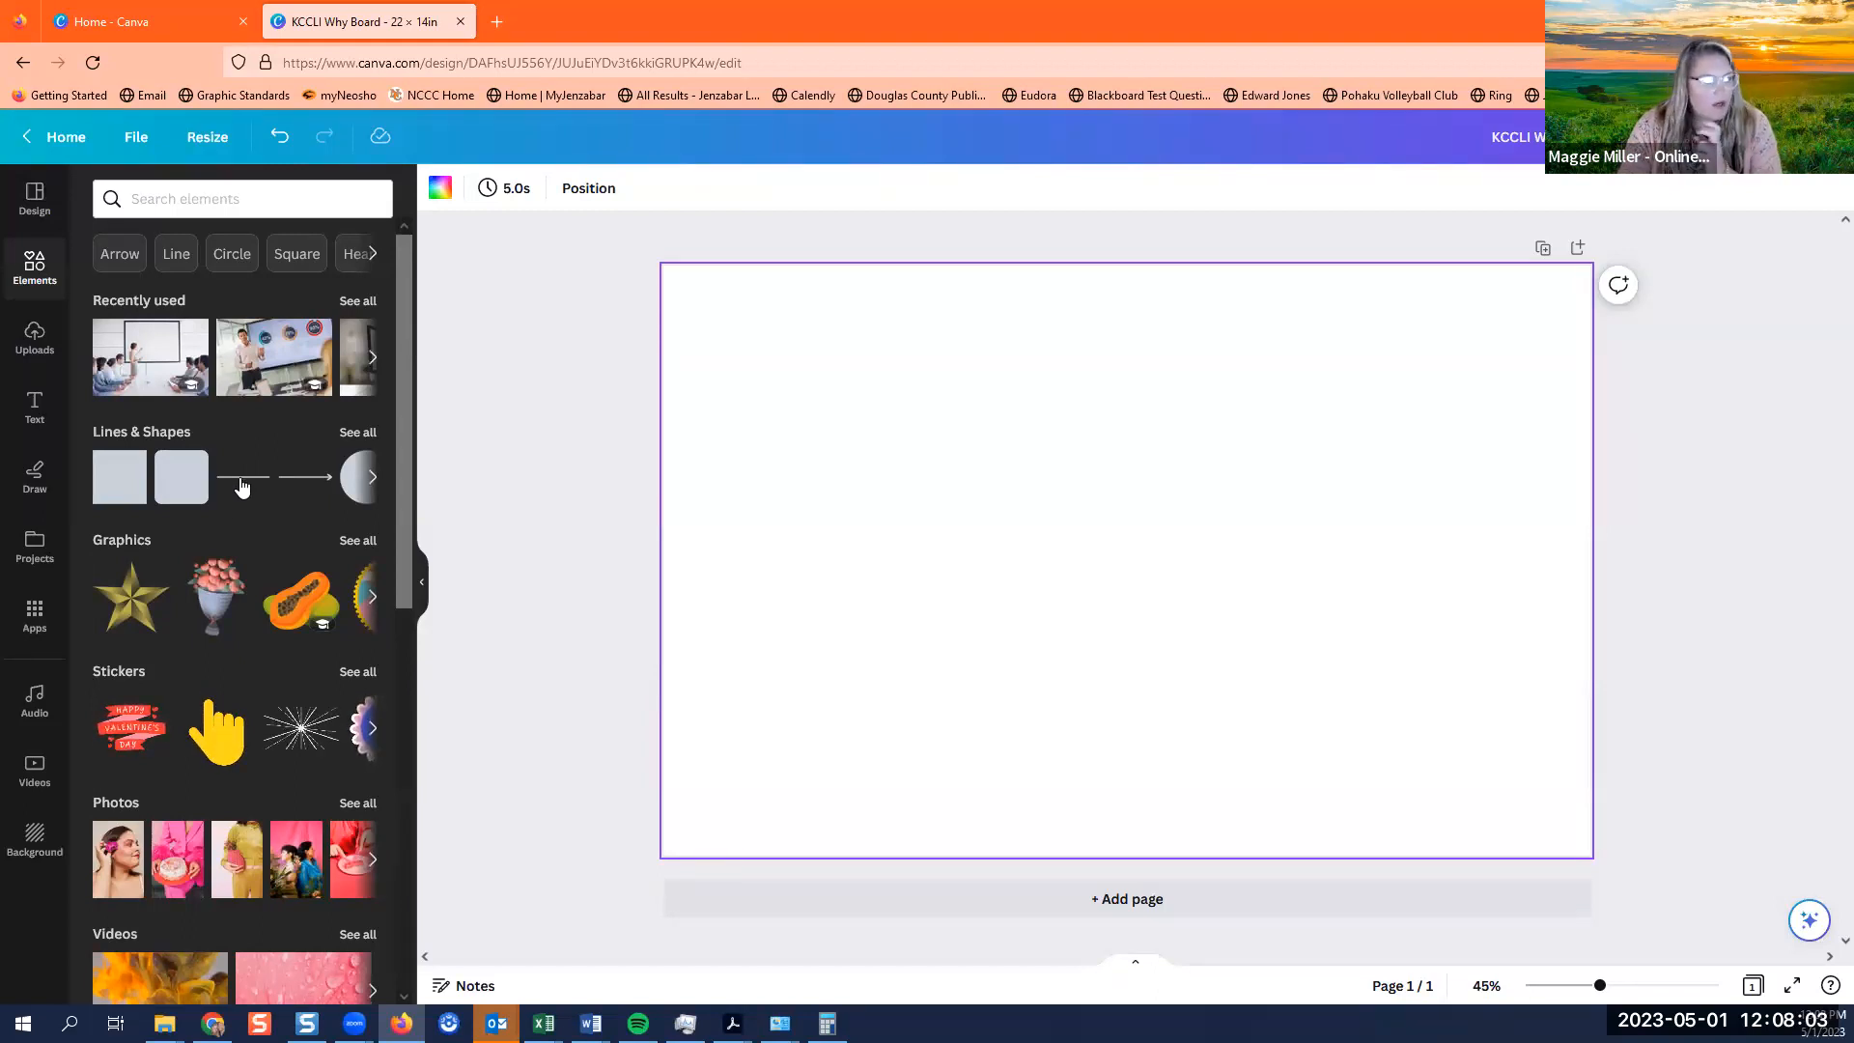
{"action": "left_click", "coordinate": [426, 602]}
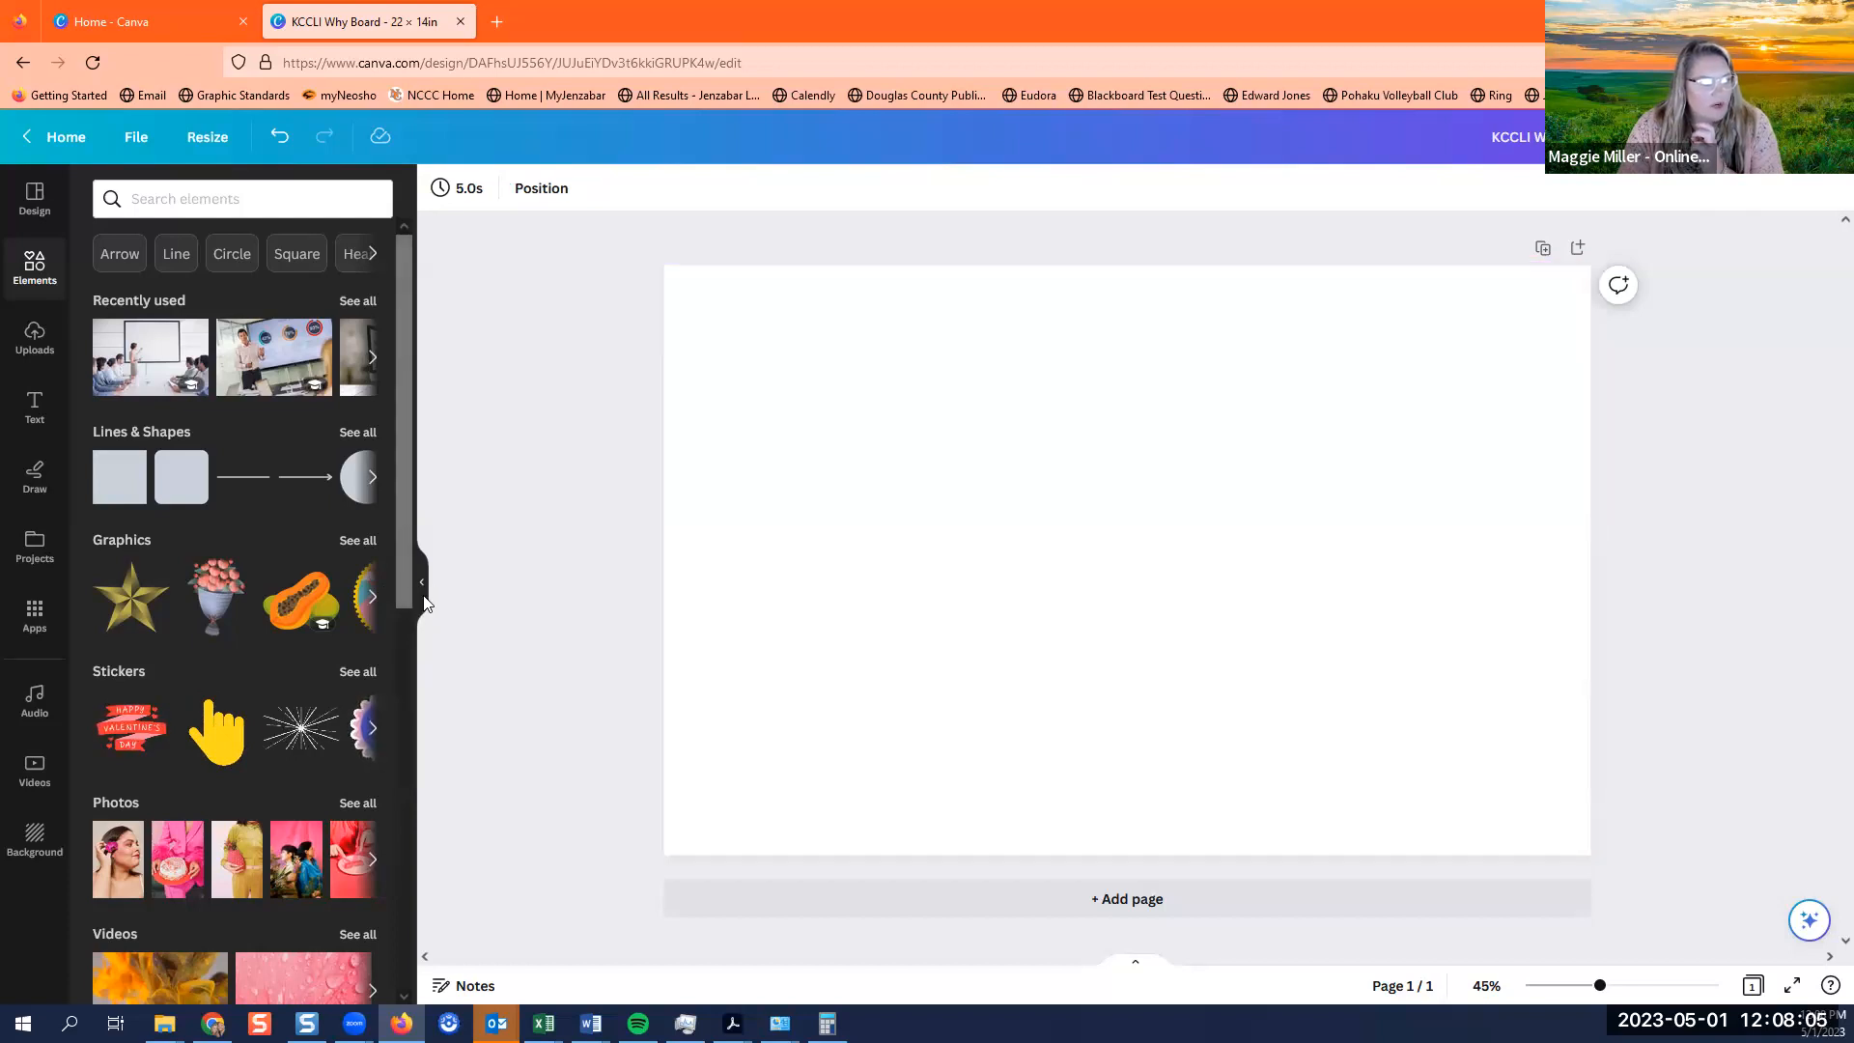
{"action": "left_click", "coordinate": [424, 594]}
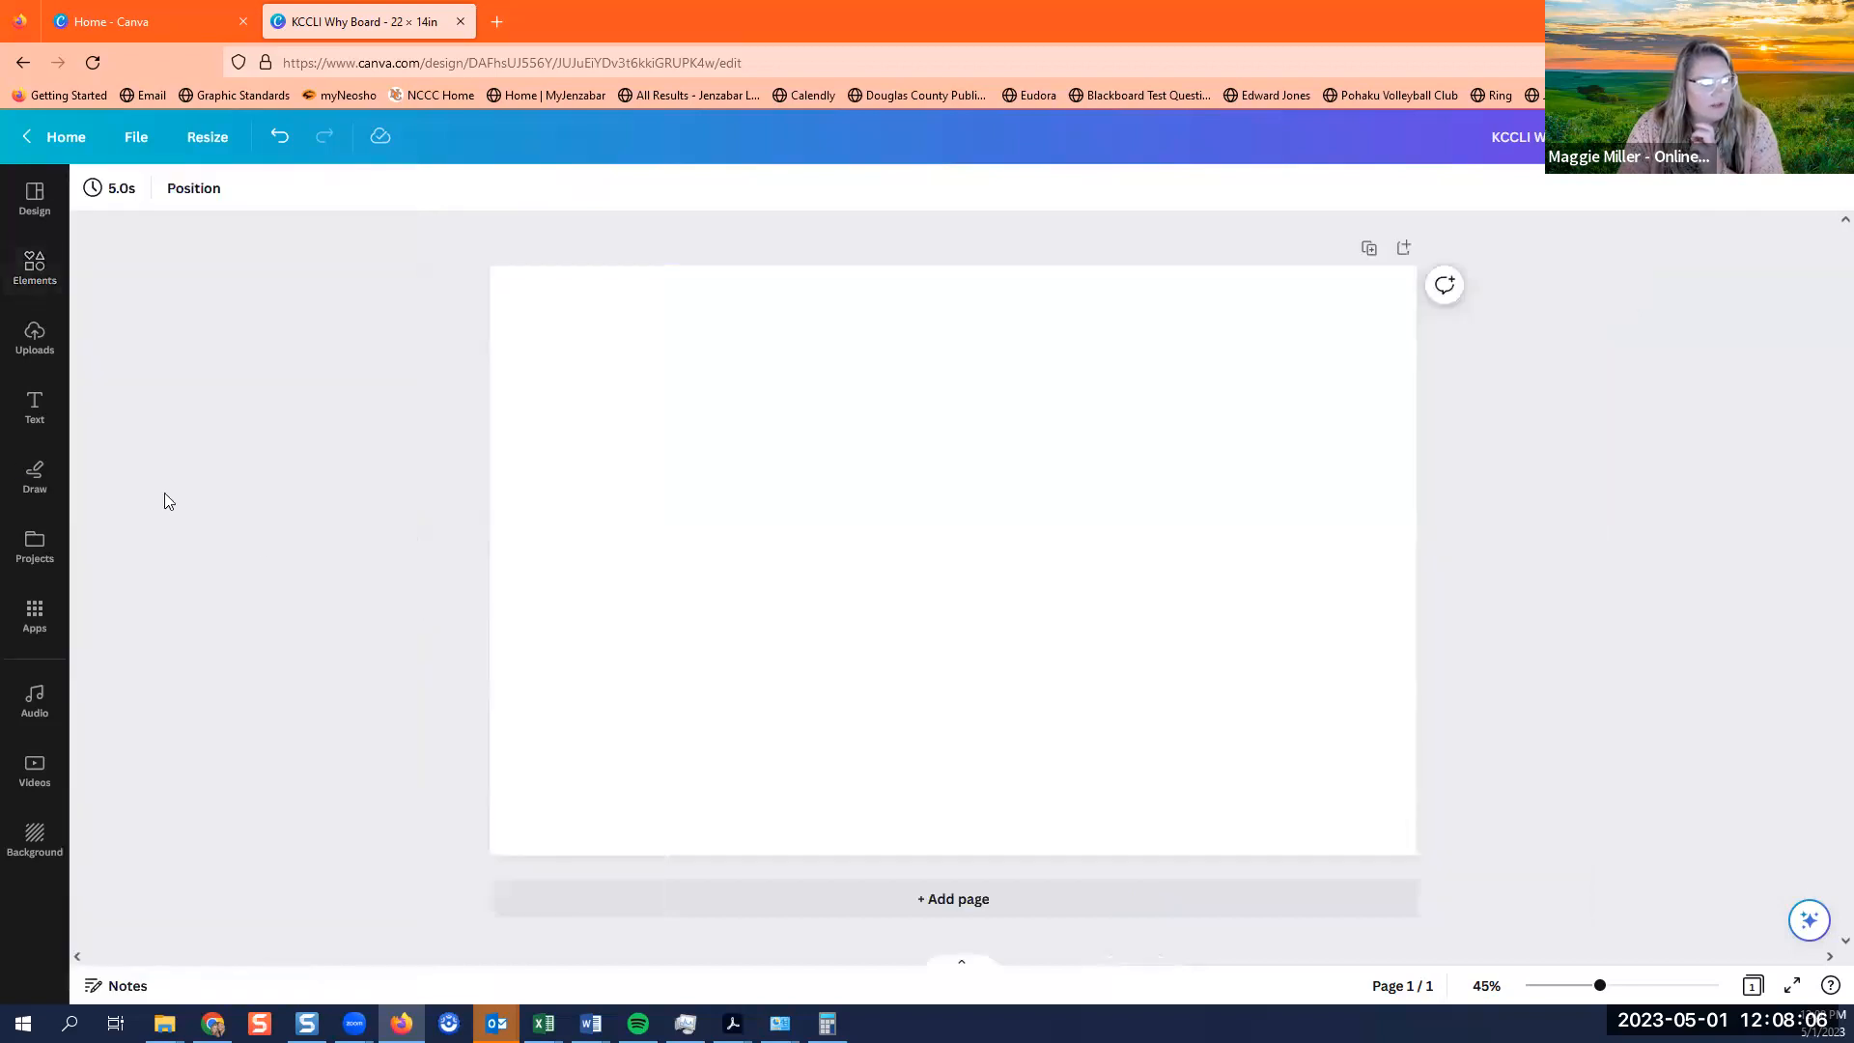
Search the elements for "line" and add a straight line shape to the page.
{"action": "left_click", "coordinate": [30, 280]}
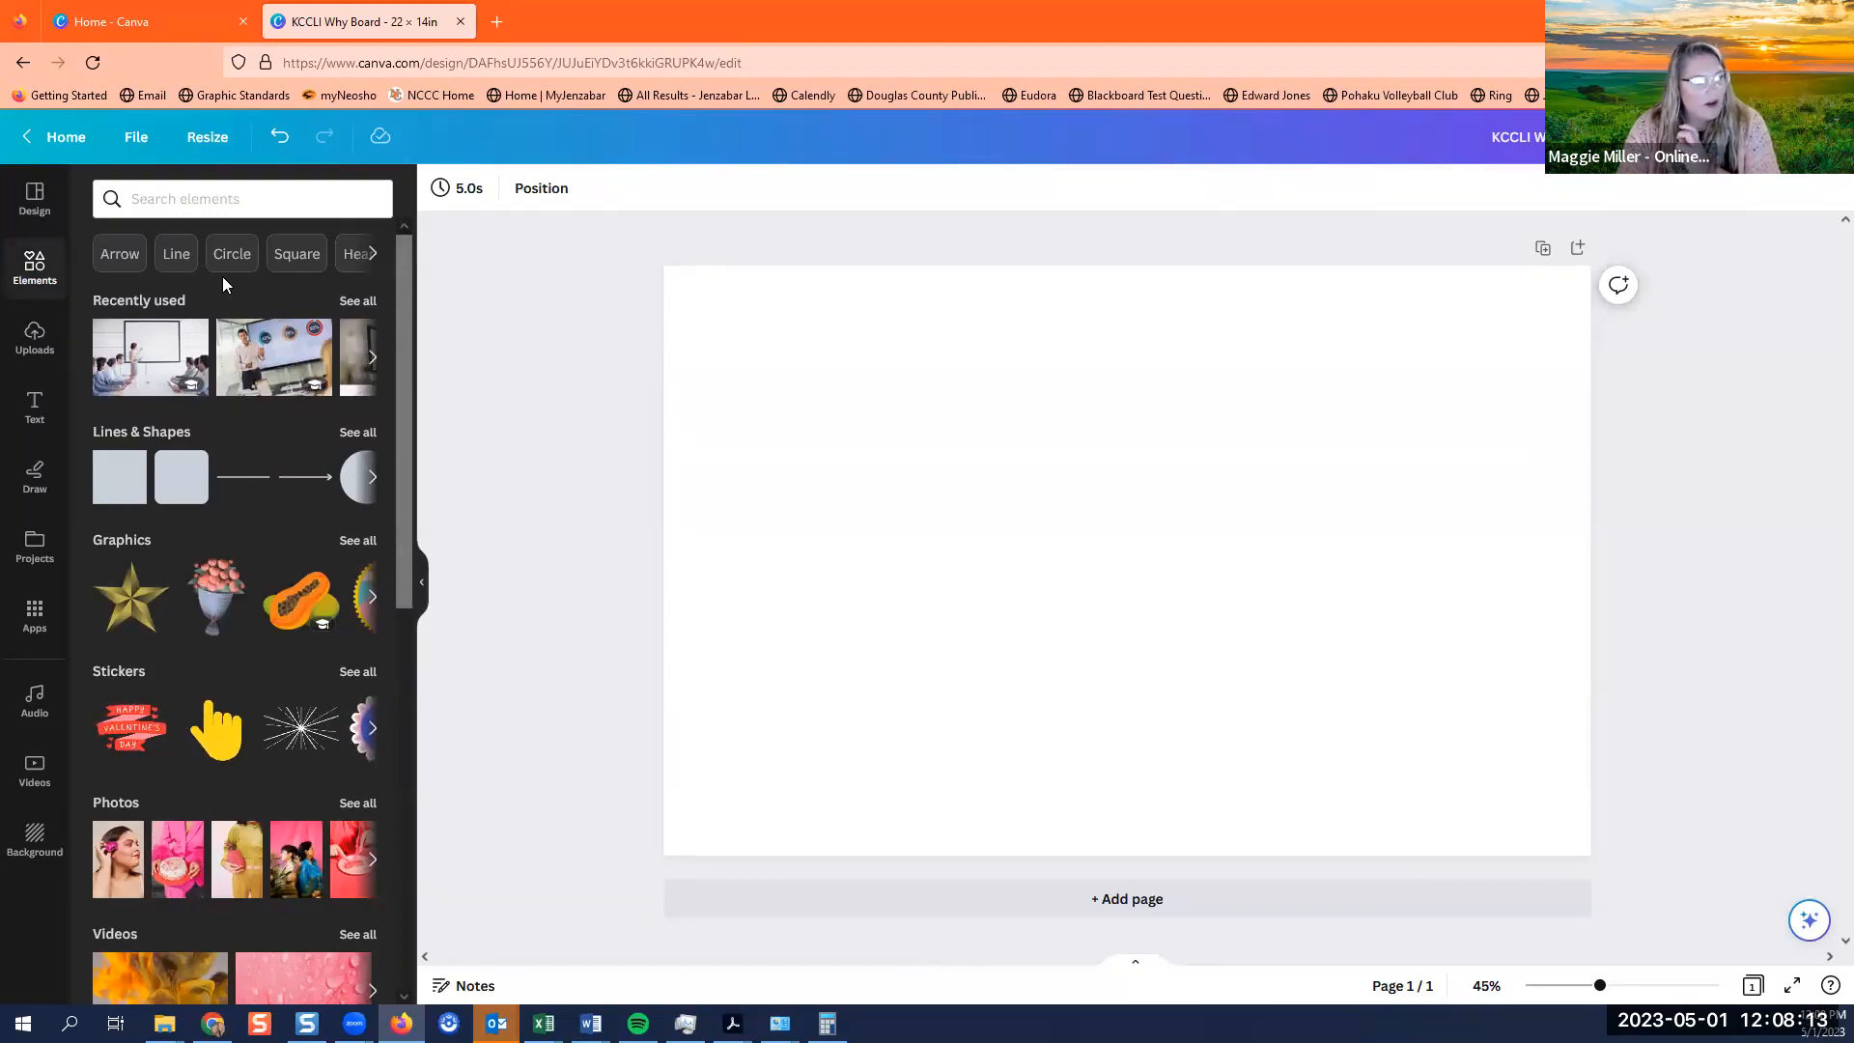
{"action": "left_click", "coordinate": [172, 196]}
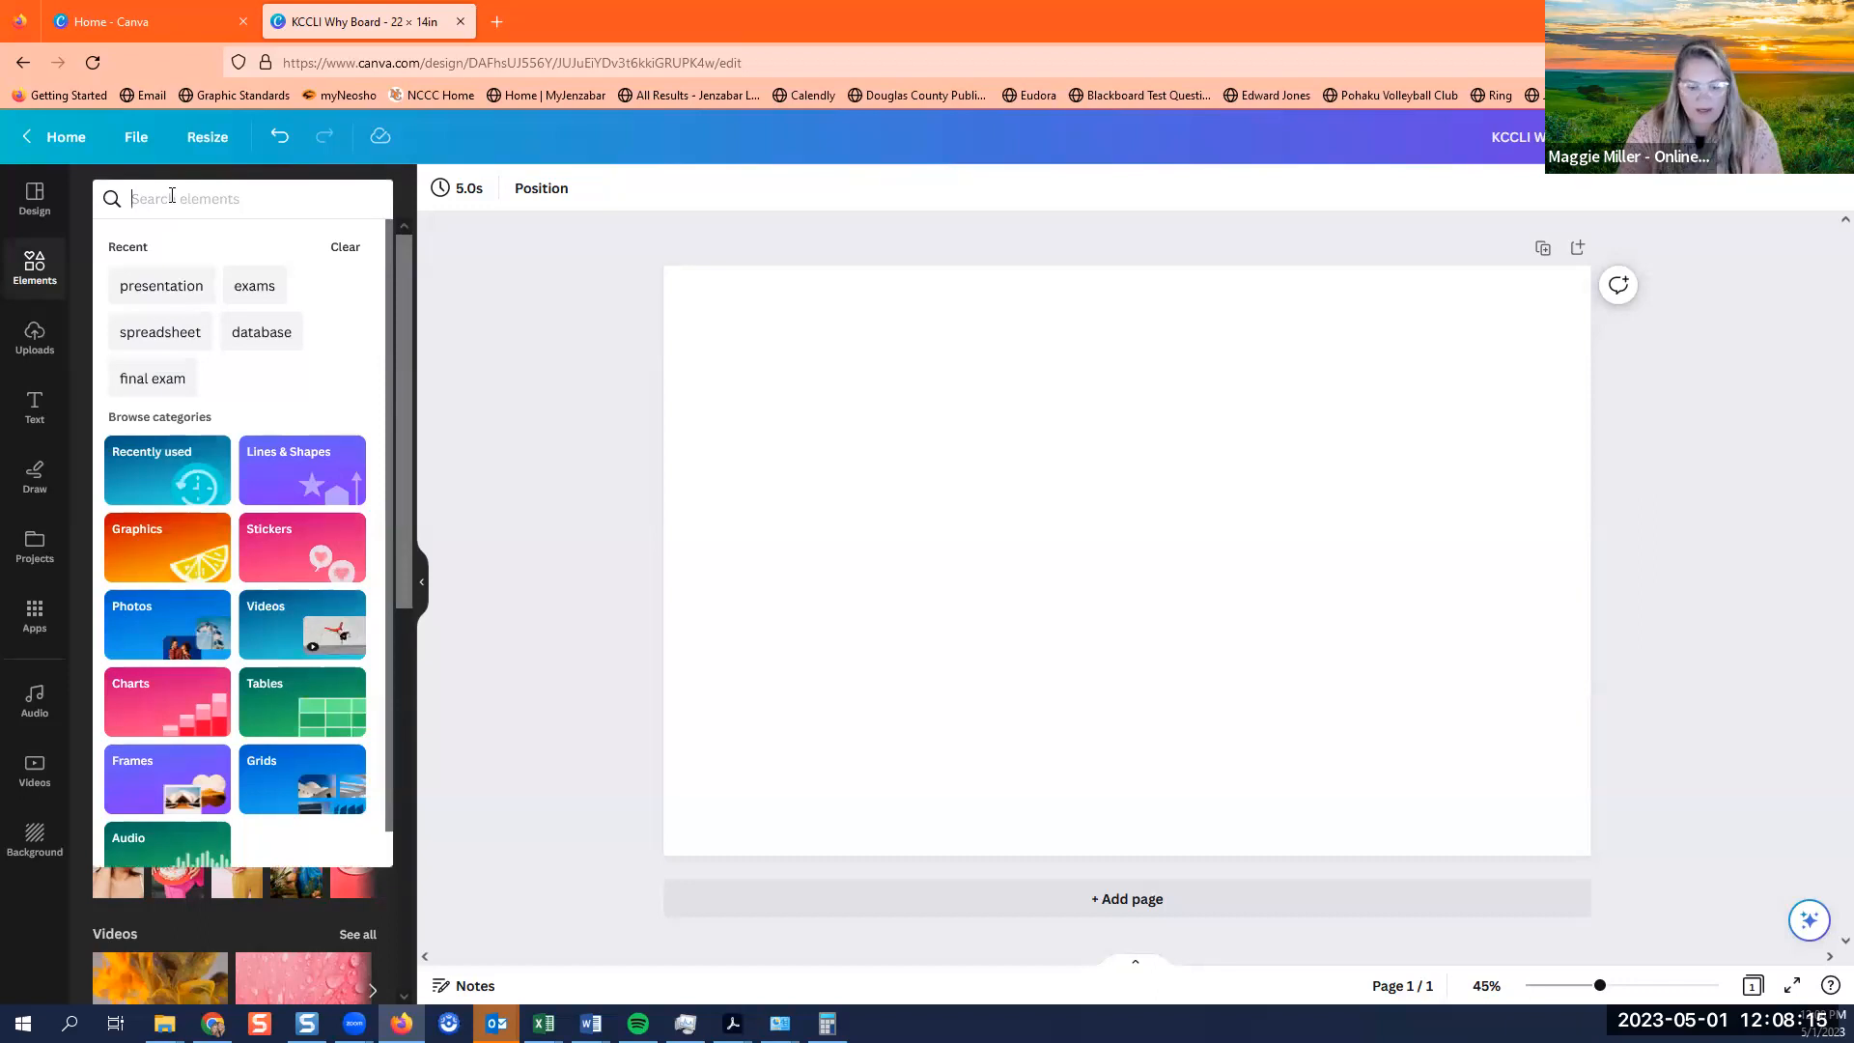
{"action": "type", "text": "line"}
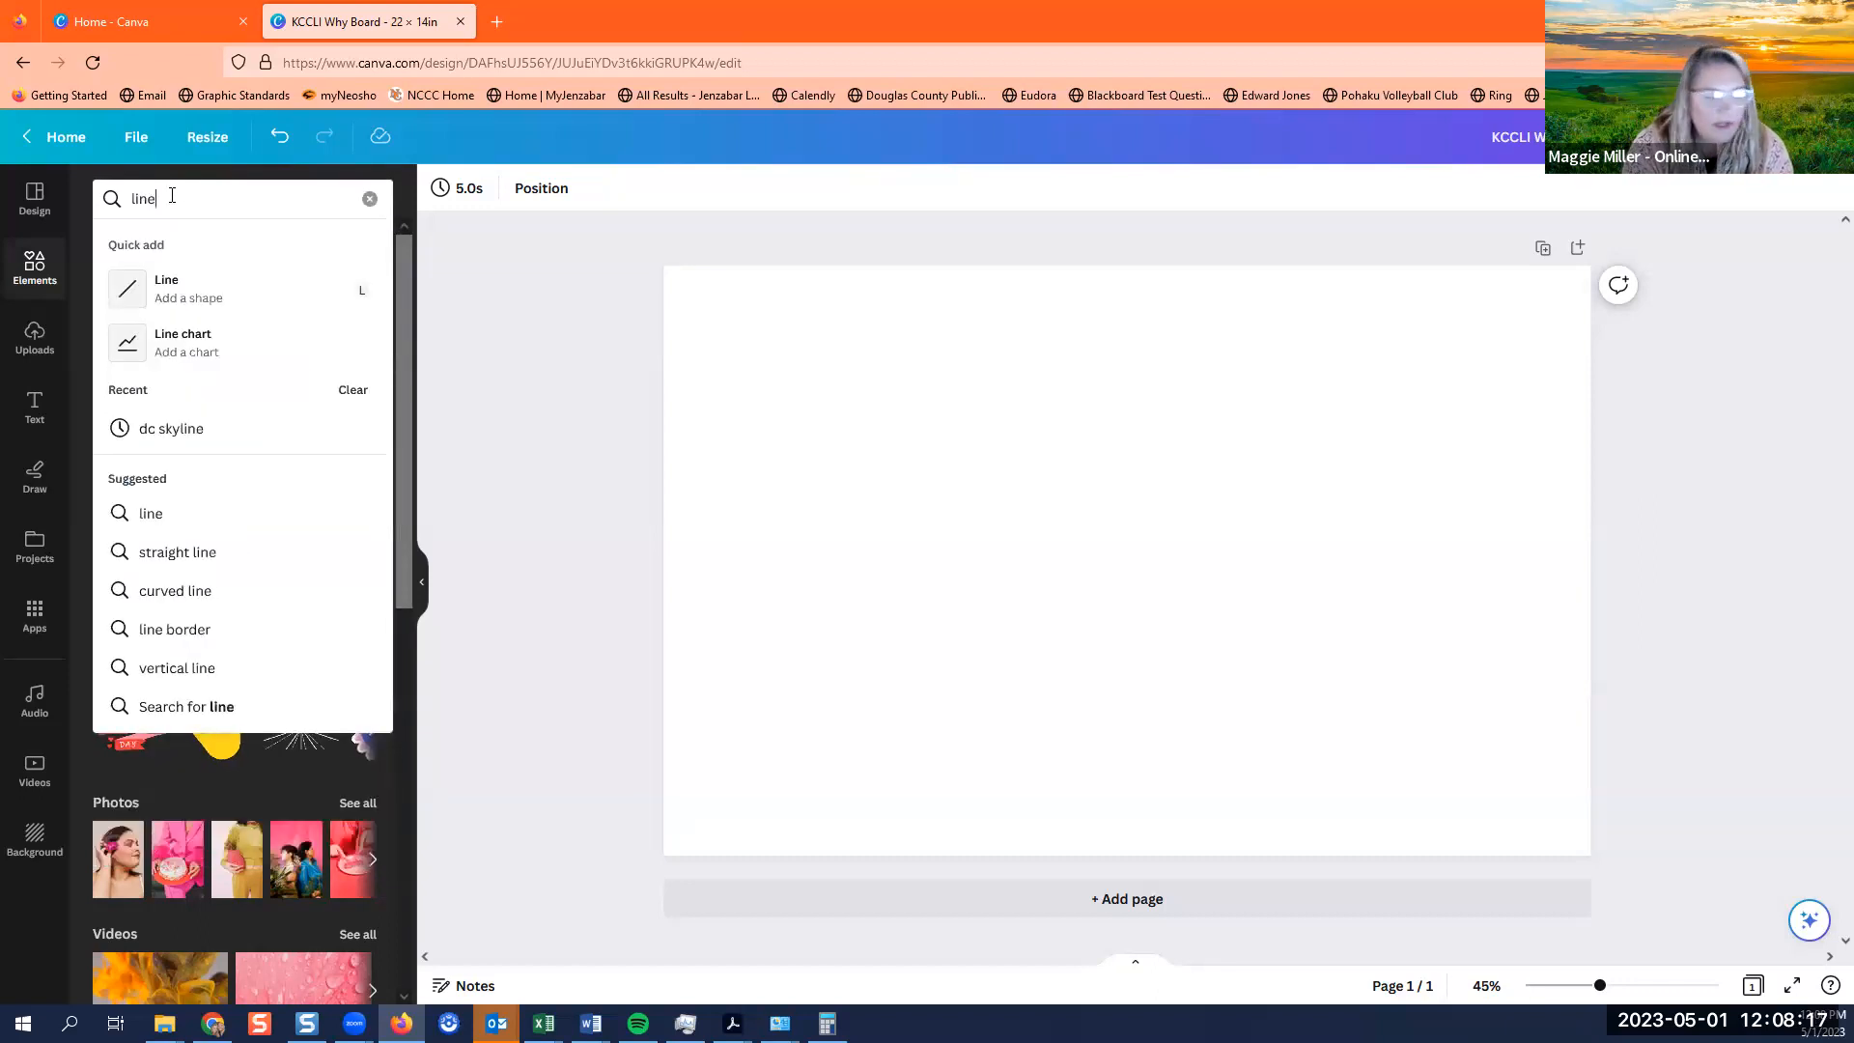
{"action": "left_click", "coordinate": [177, 298]}
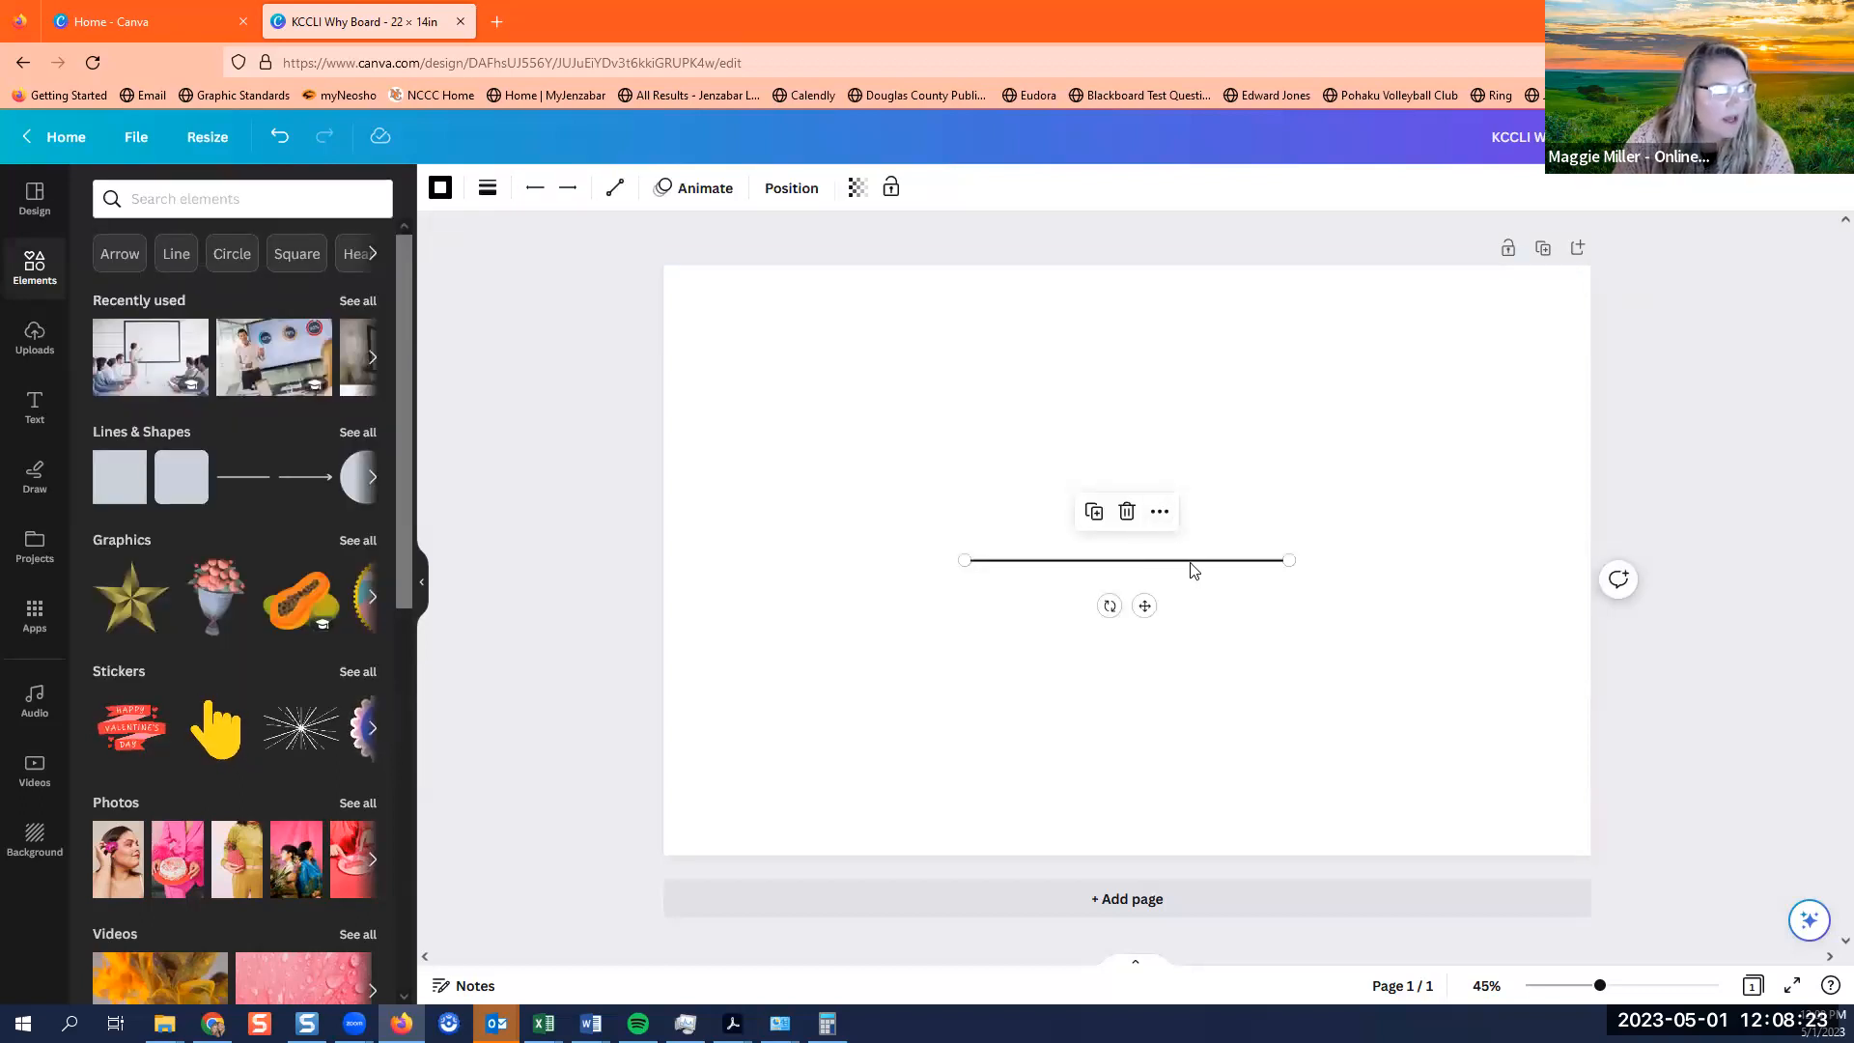
Shorten the line to about a quarter of the page width and place it along the top edge, starting at the page's top-left corner.
{"action": "mouse_move", "coordinate": [1191, 548]}
{"action": "left_mouse_down"}
{"action": "mouse_move", "coordinate": [1179, 528]}
{"action": "mouse_move", "coordinate": [1182, 547]}
{"action": "left_mouse_up"}
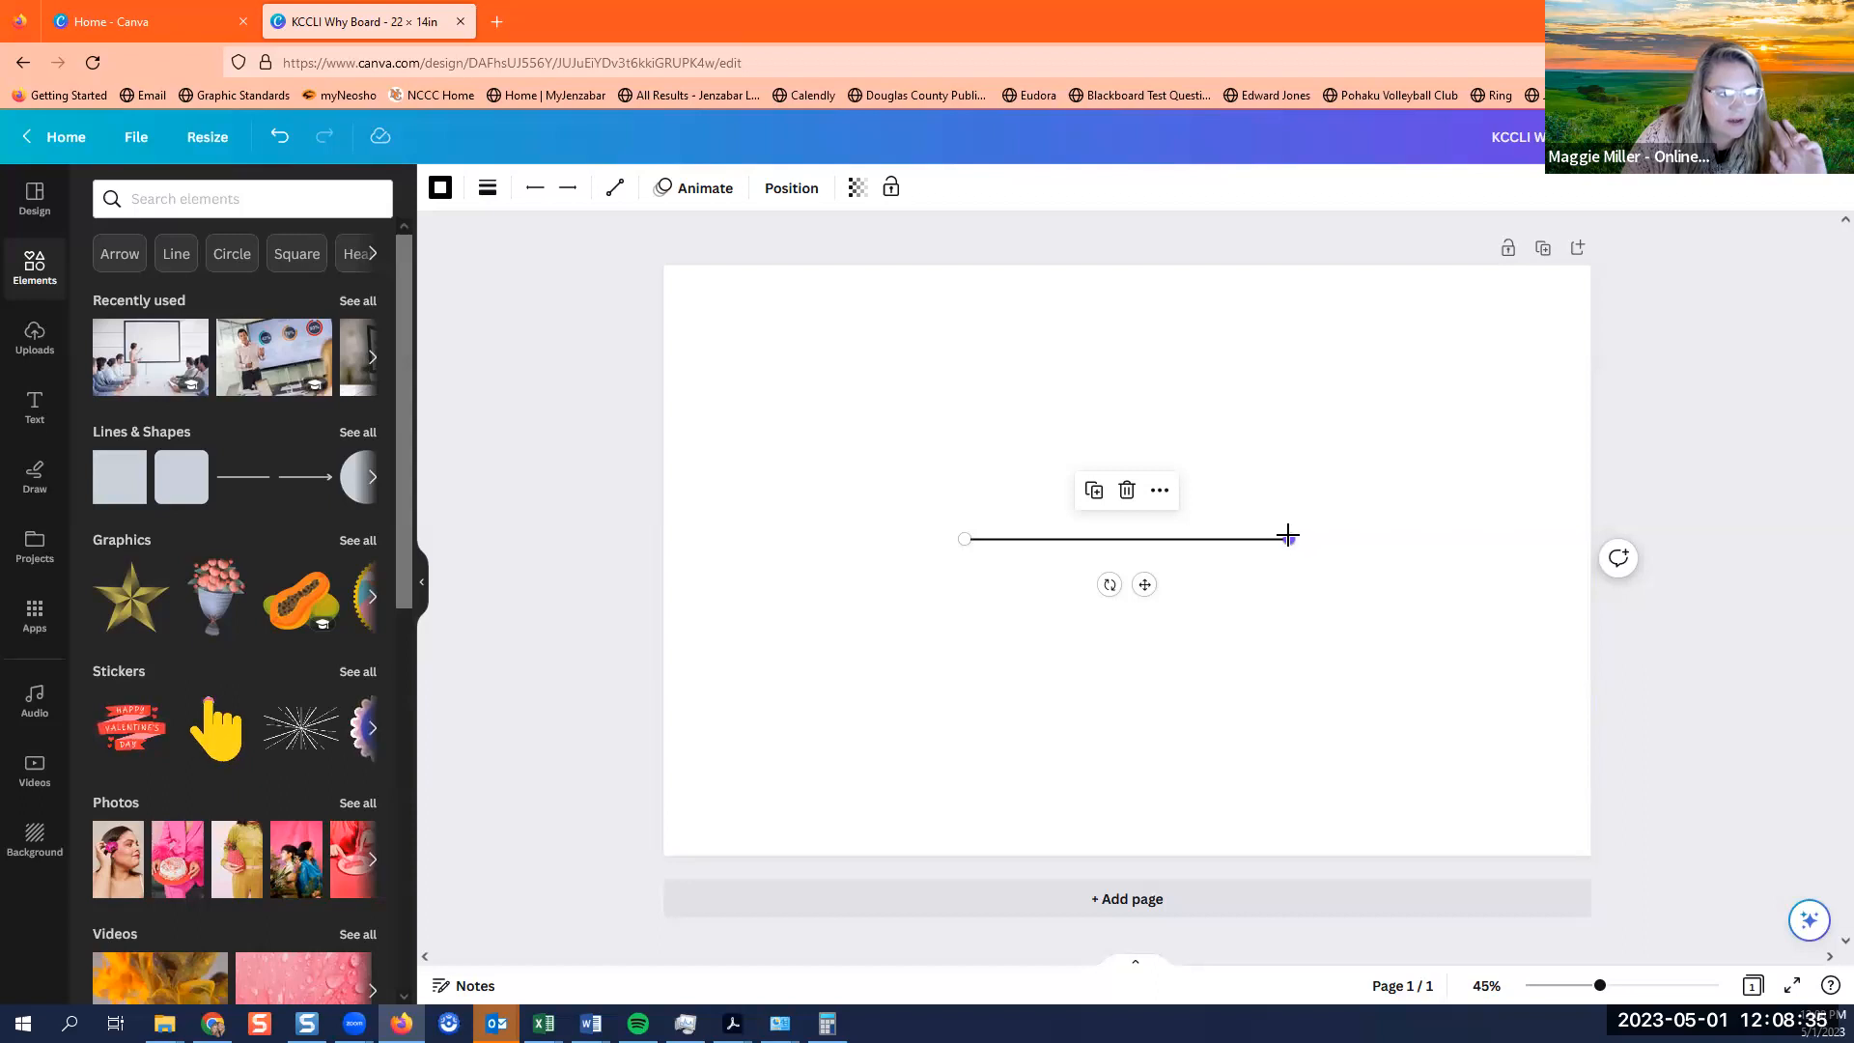
{"action": "left_click_drag", "start_coordinate": [1285, 538], "coordinate": [876, 265]}
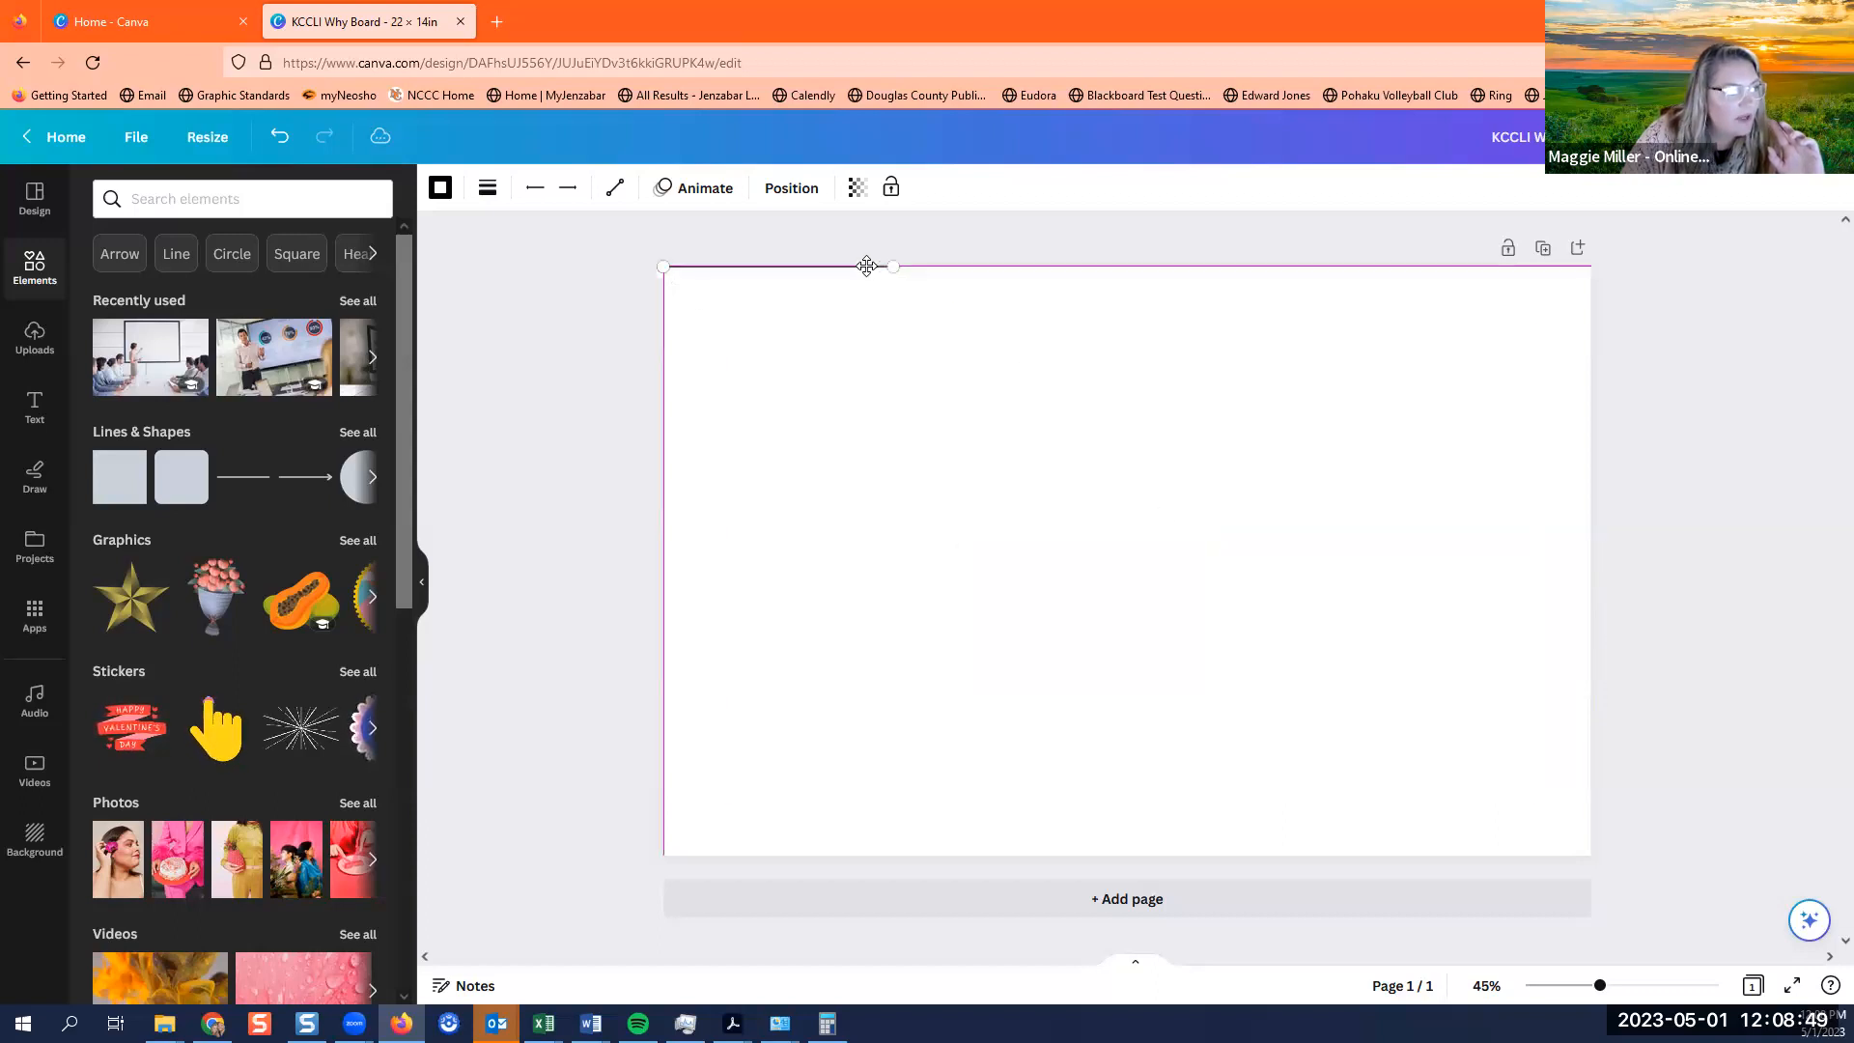
{"action": "left_click", "coordinate": [910, 389]}
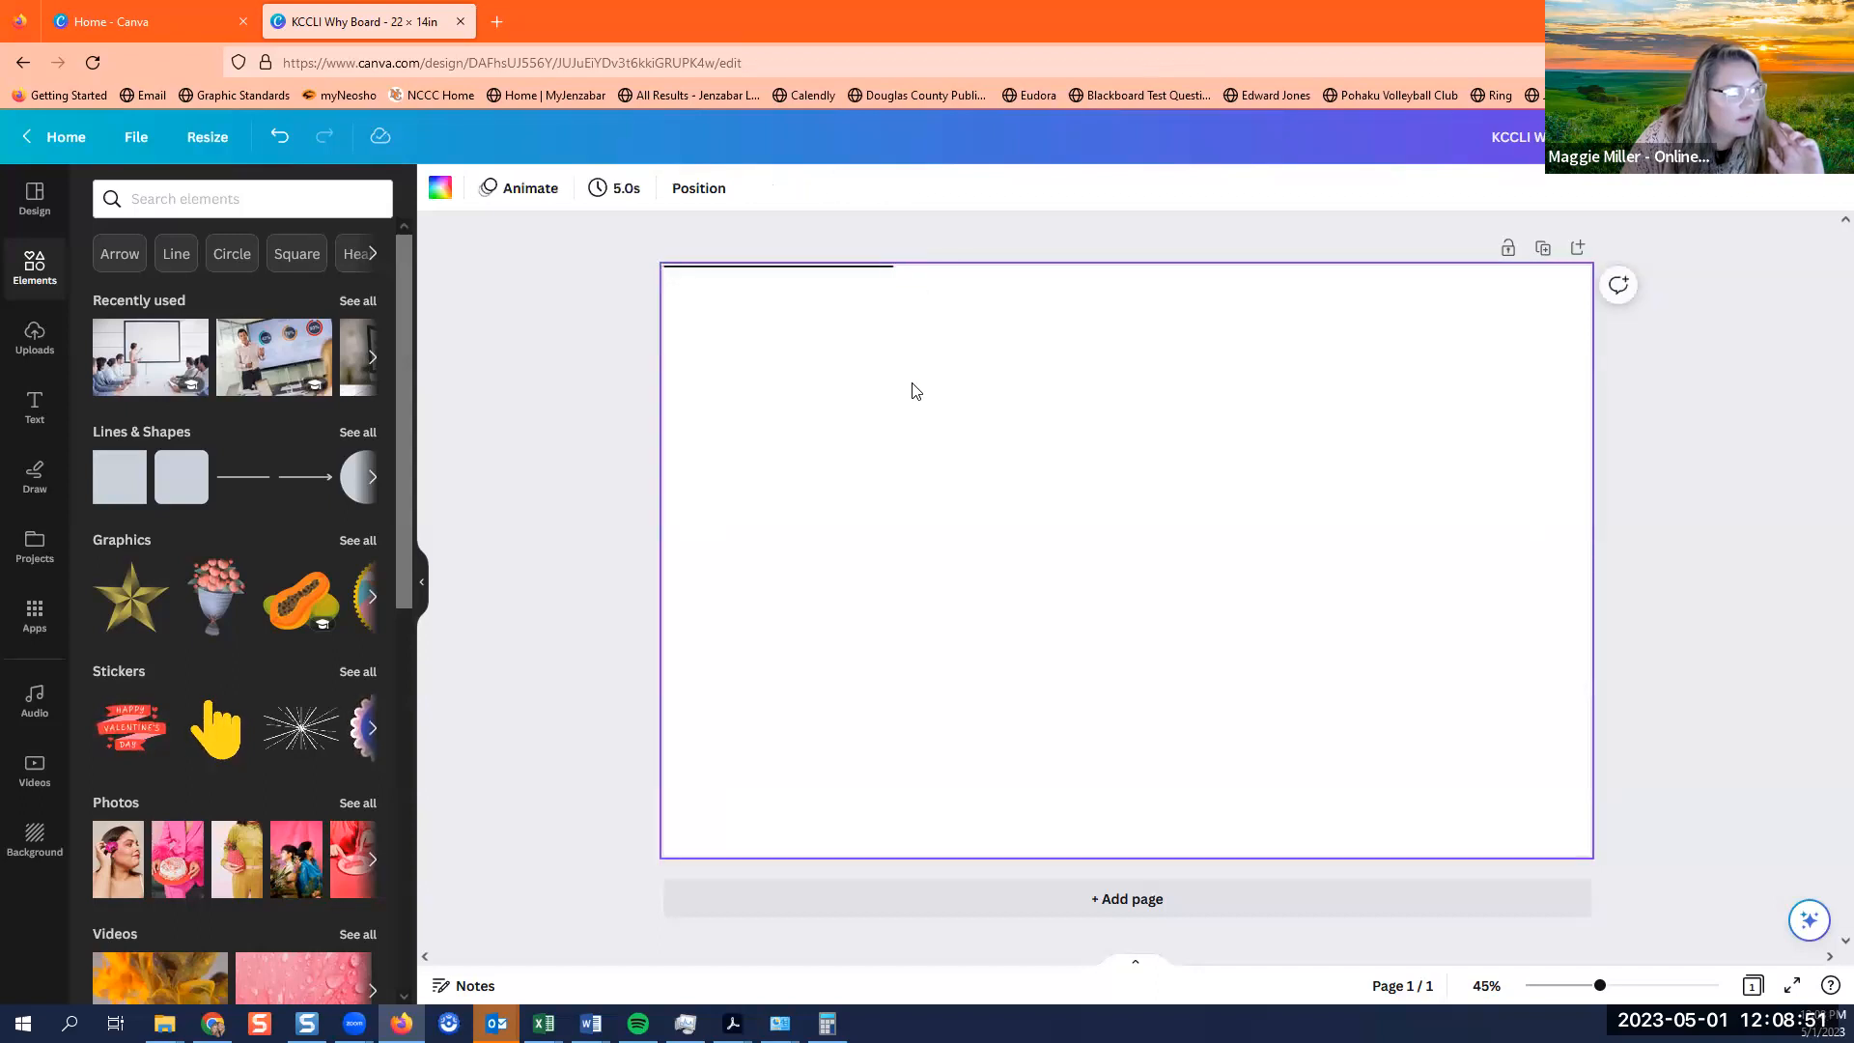
Duplicate the short line and place the copy along the top edge, ending at the page's top-right corner.
{"action": "left_click", "coordinate": [835, 274]}
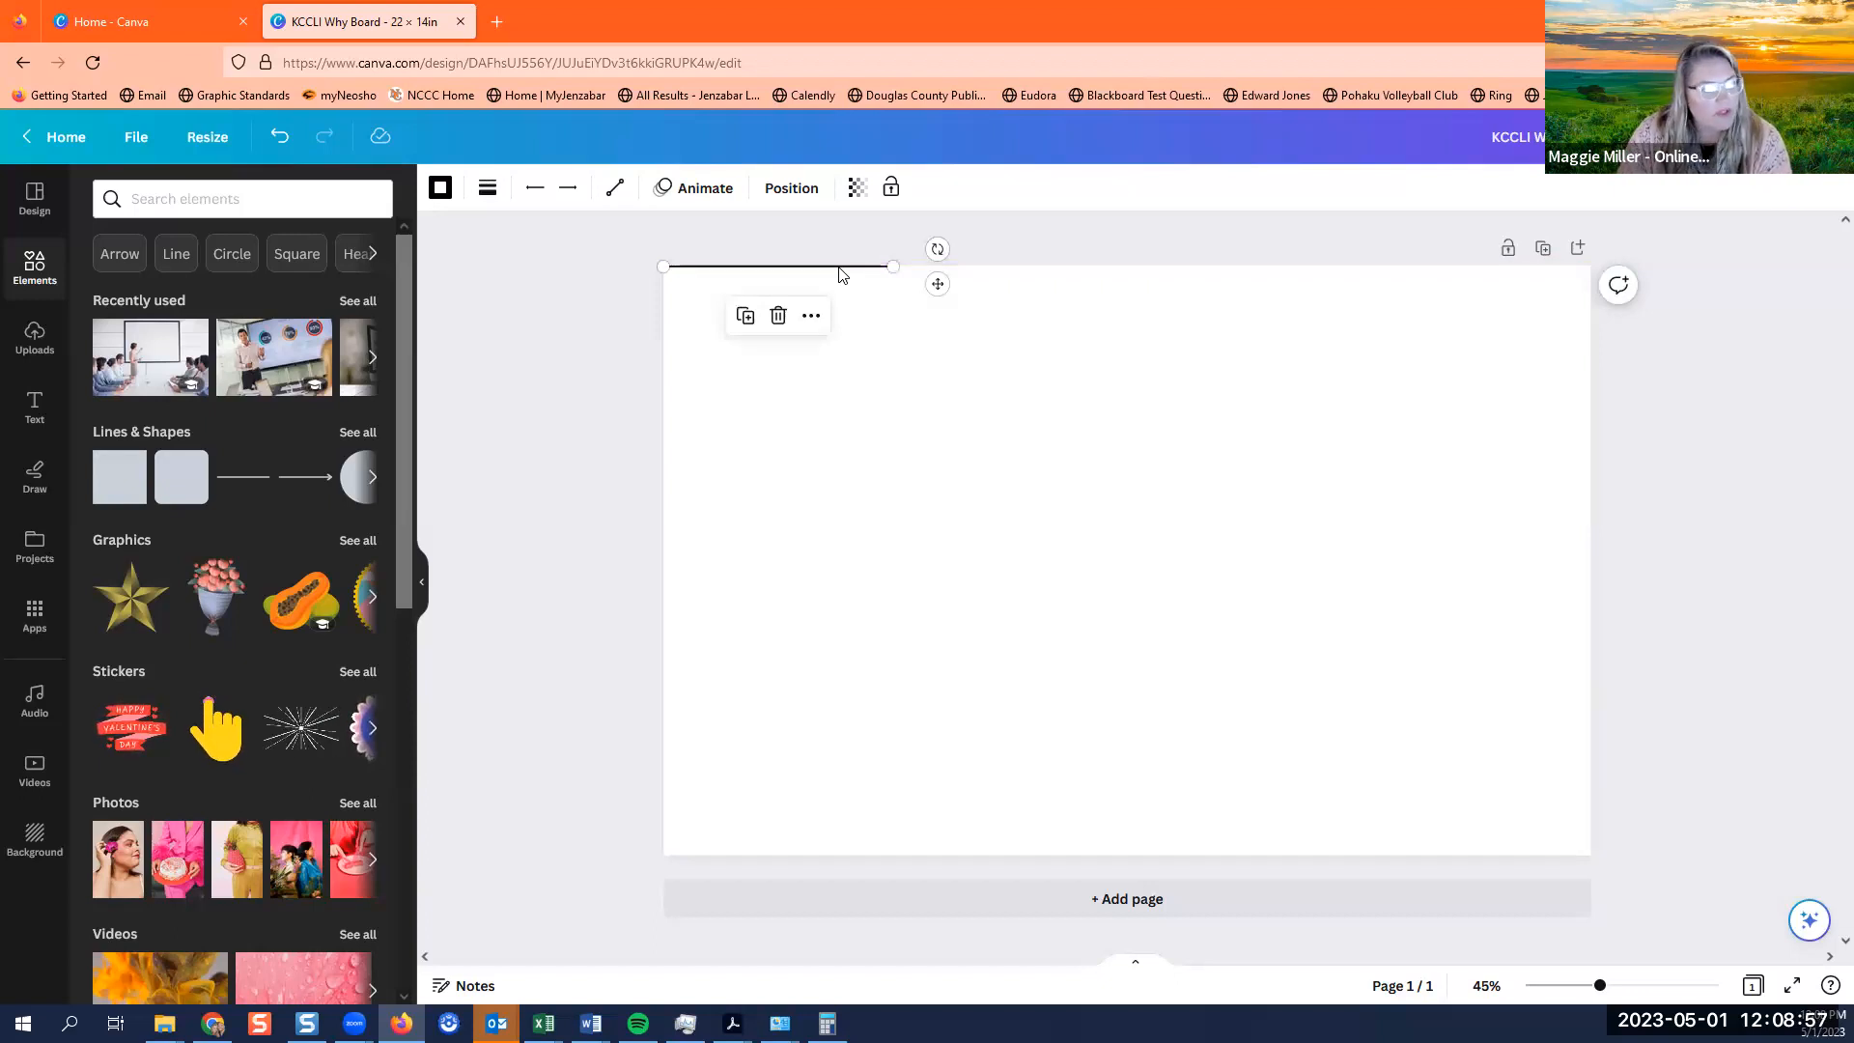
{"action": "left_click_drag", "start_coordinate": [842, 273], "coordinate": [1520, 267]}
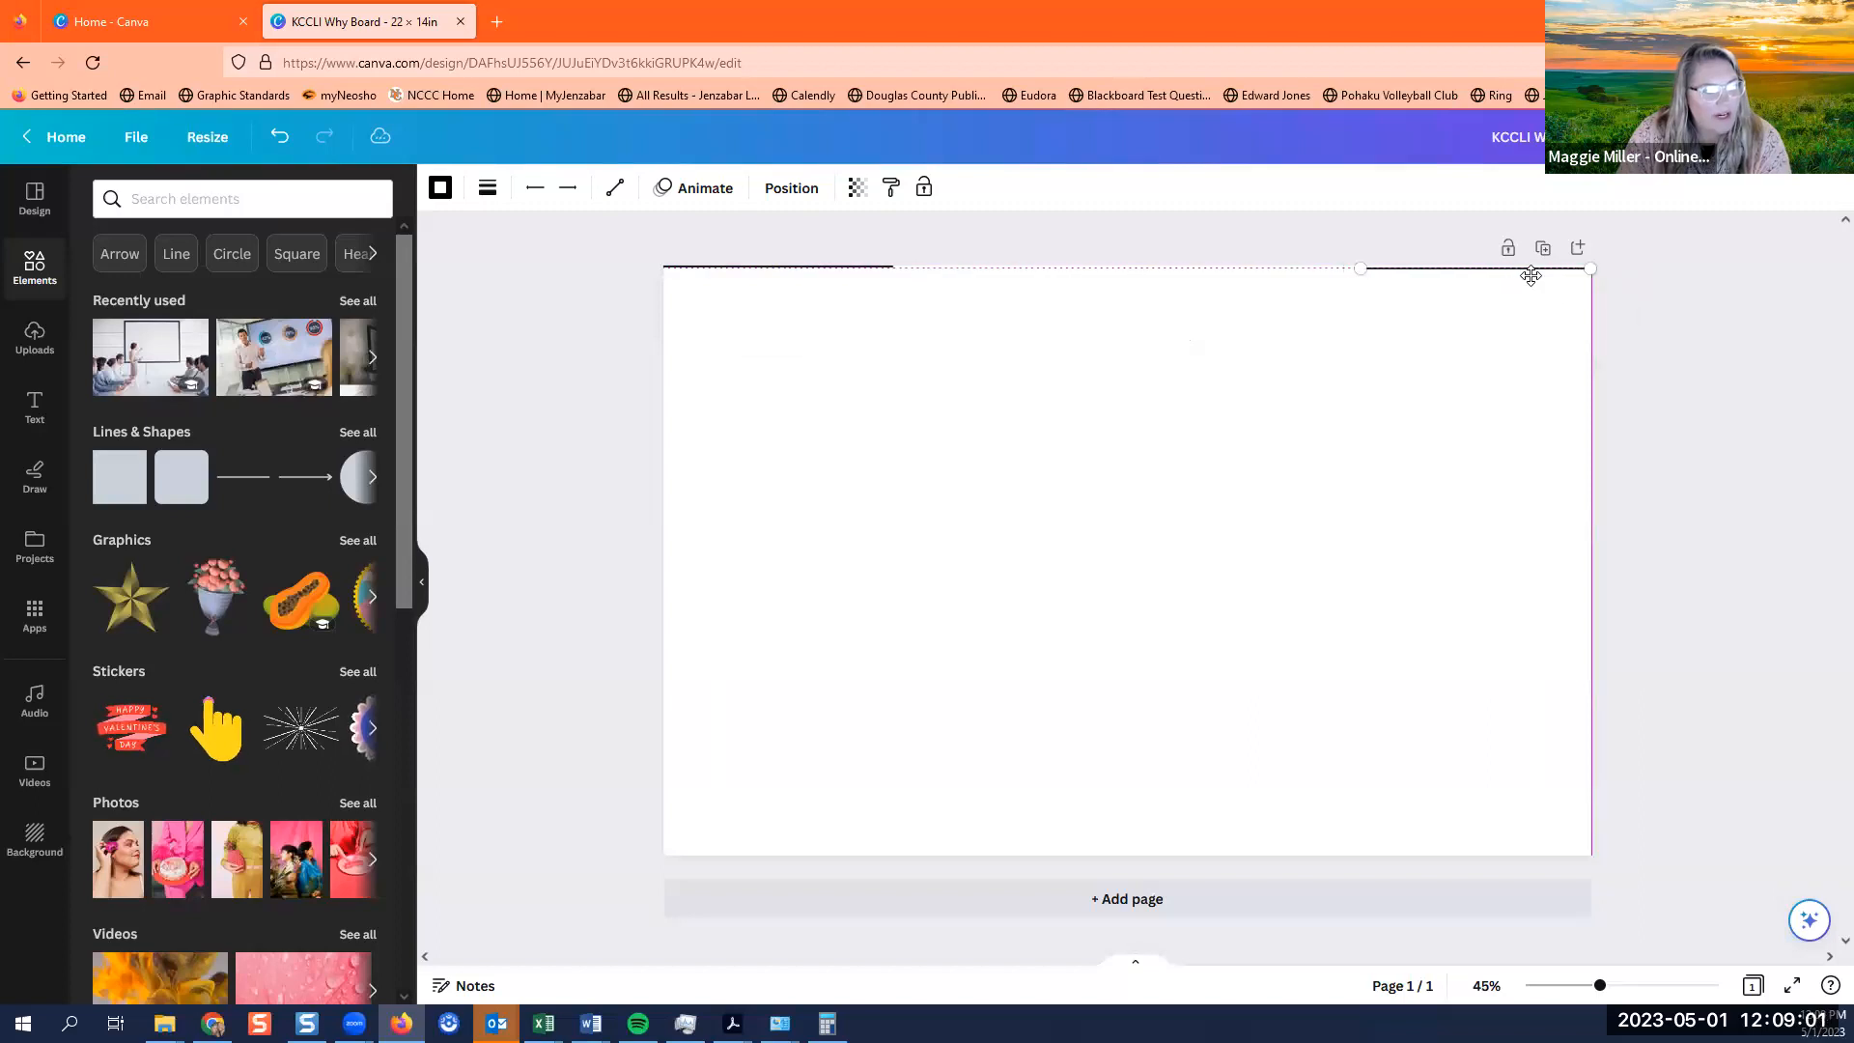
{"action": "left_click", "coordinate": [1536, 300]}
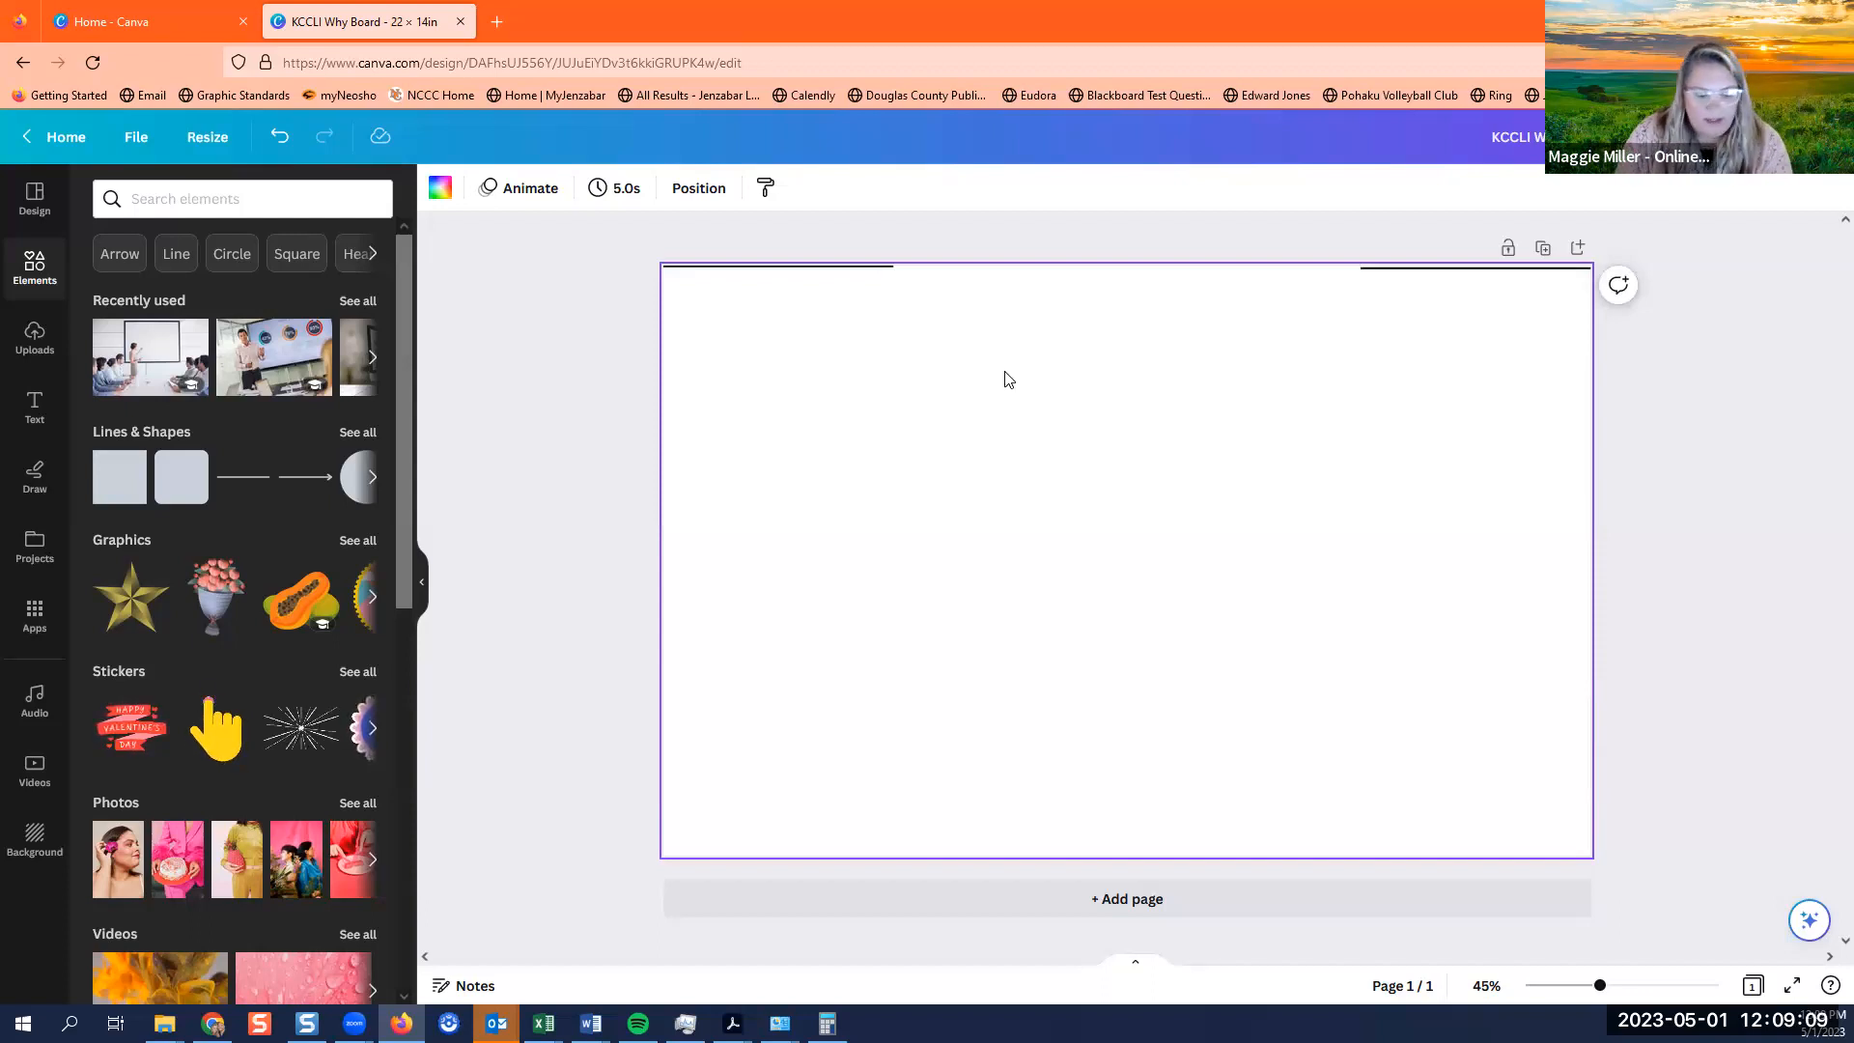
Try to bridge the gap between the two top-edge lines with another stretched copy of the line, and remove that copy.
{"action": "key", "text": "ctrl+v"}
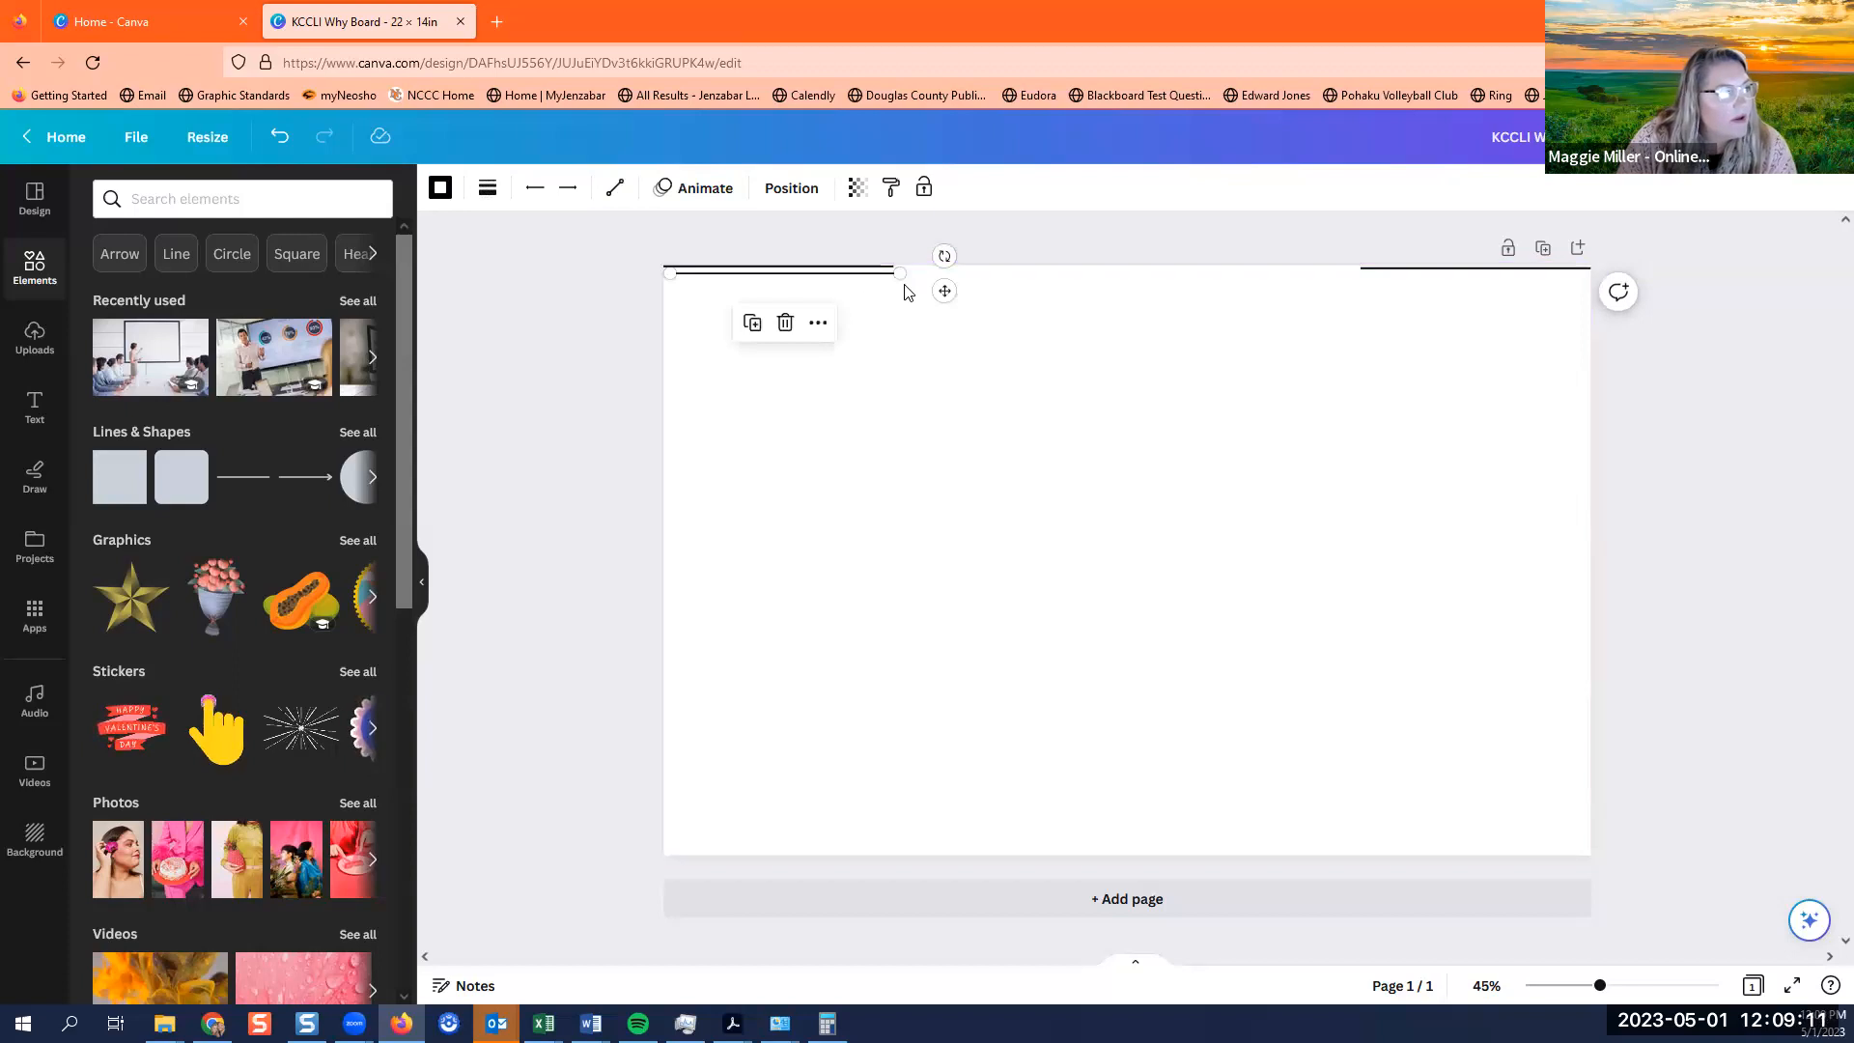
{"action": "left_click_drag", "start_coordinate": [919, 273], "coordinate": [1140, 287]}
{"action": "left_click_drag", "start_coordinate": [1146, 286], "coordinate": [1317, 269]}
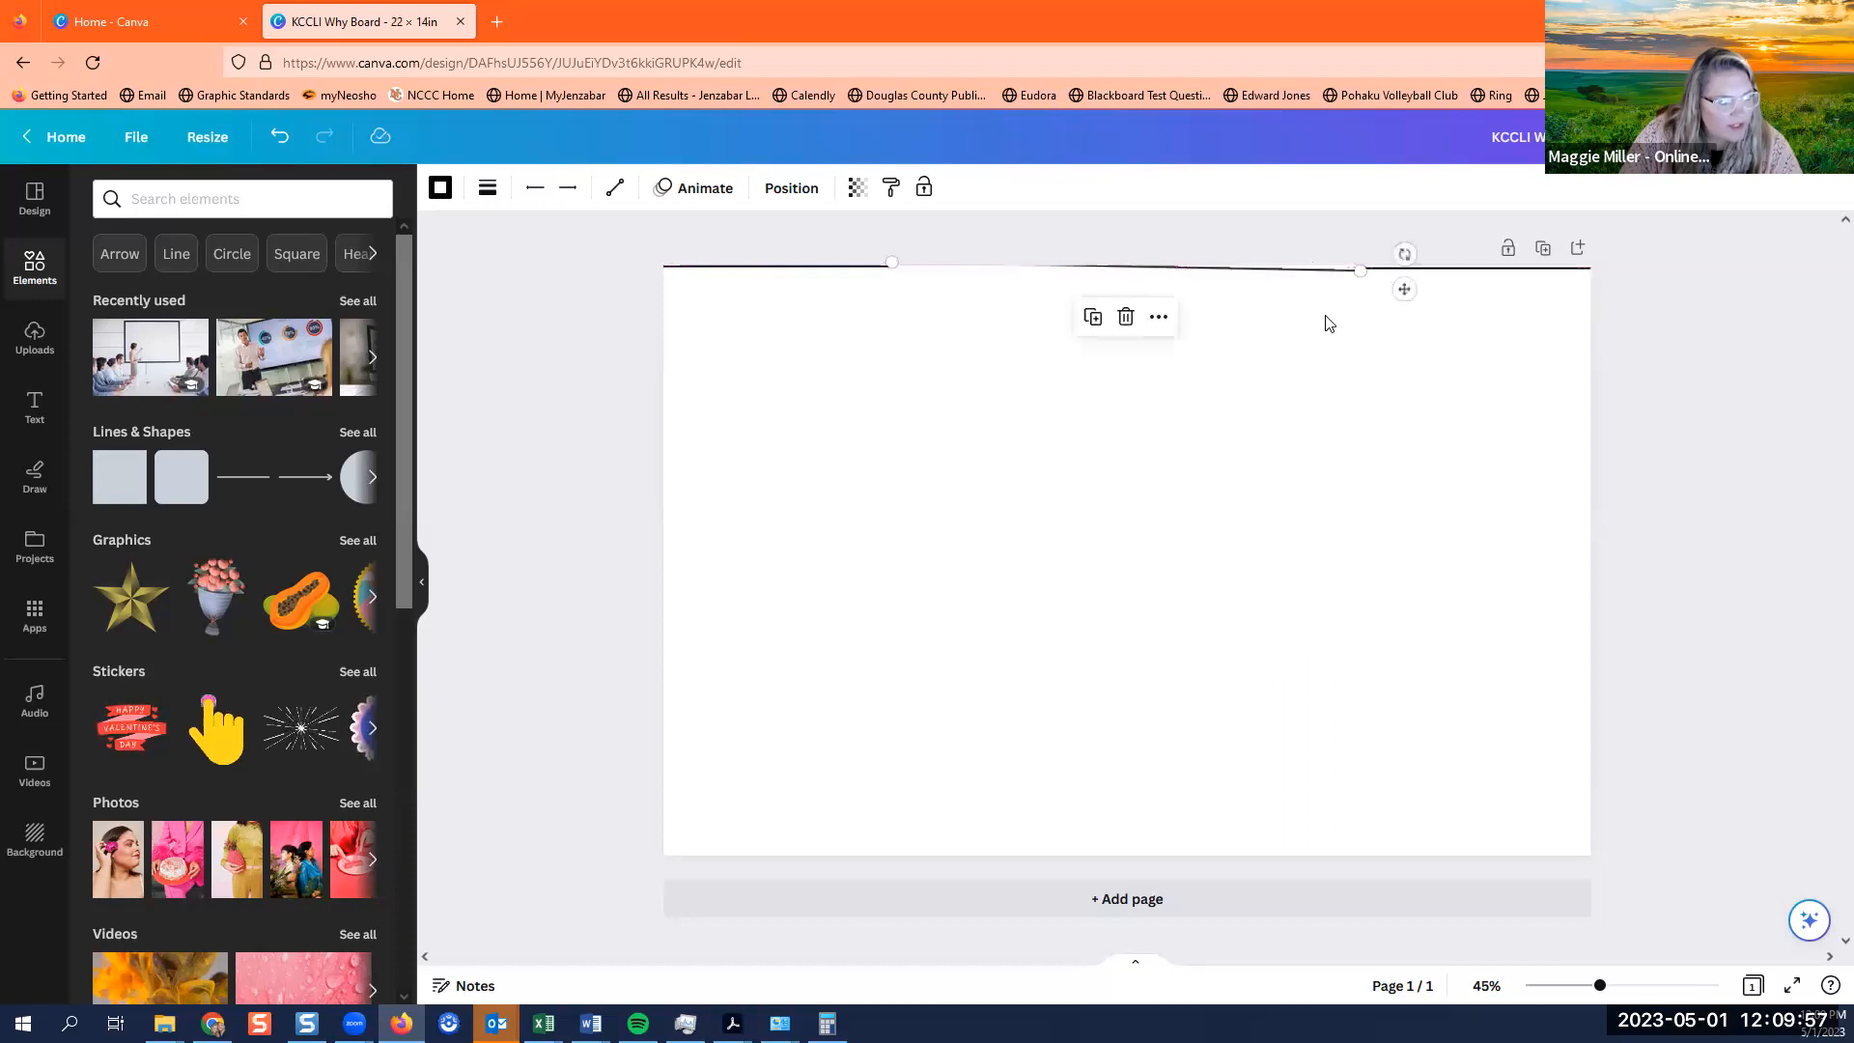
{"action": "left_click", "coordinate": [1329, 323]}
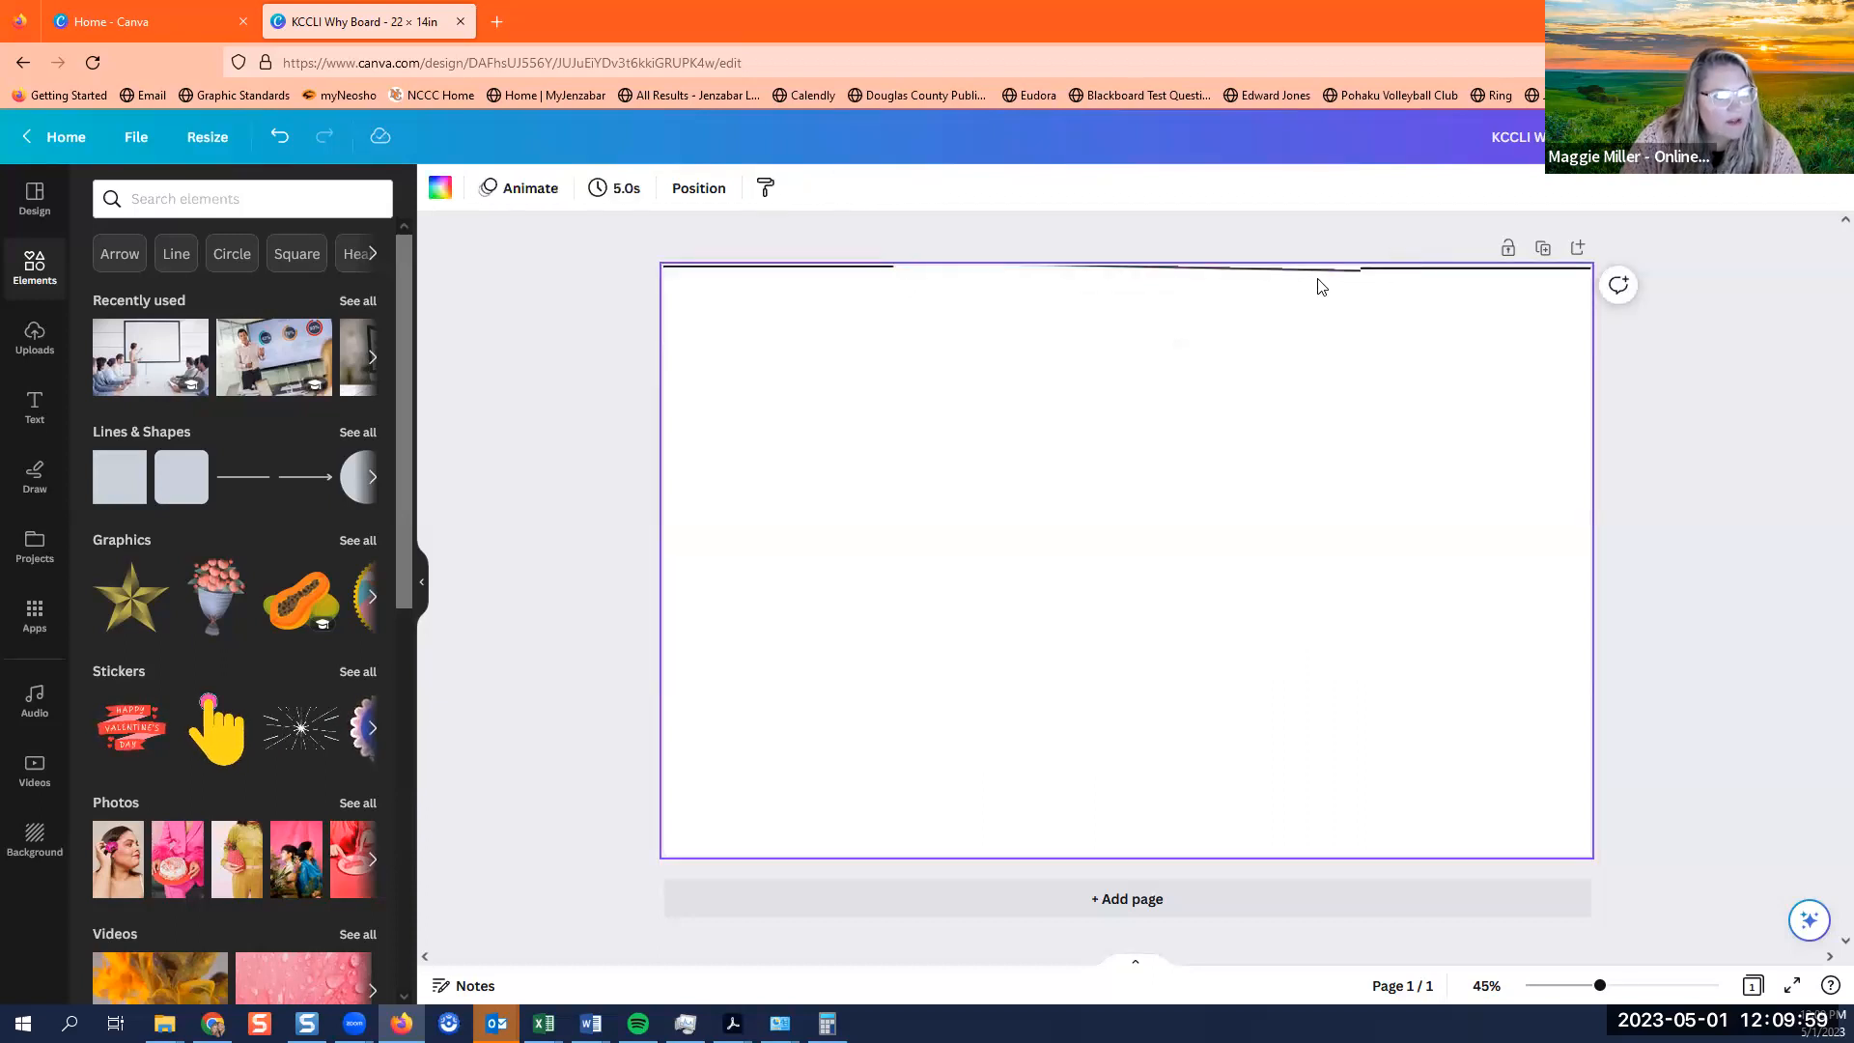
{"action": "left_click", "coordinate": [1316, 281]}
{"action": "left_click", "coordinate": [1319, 282]}
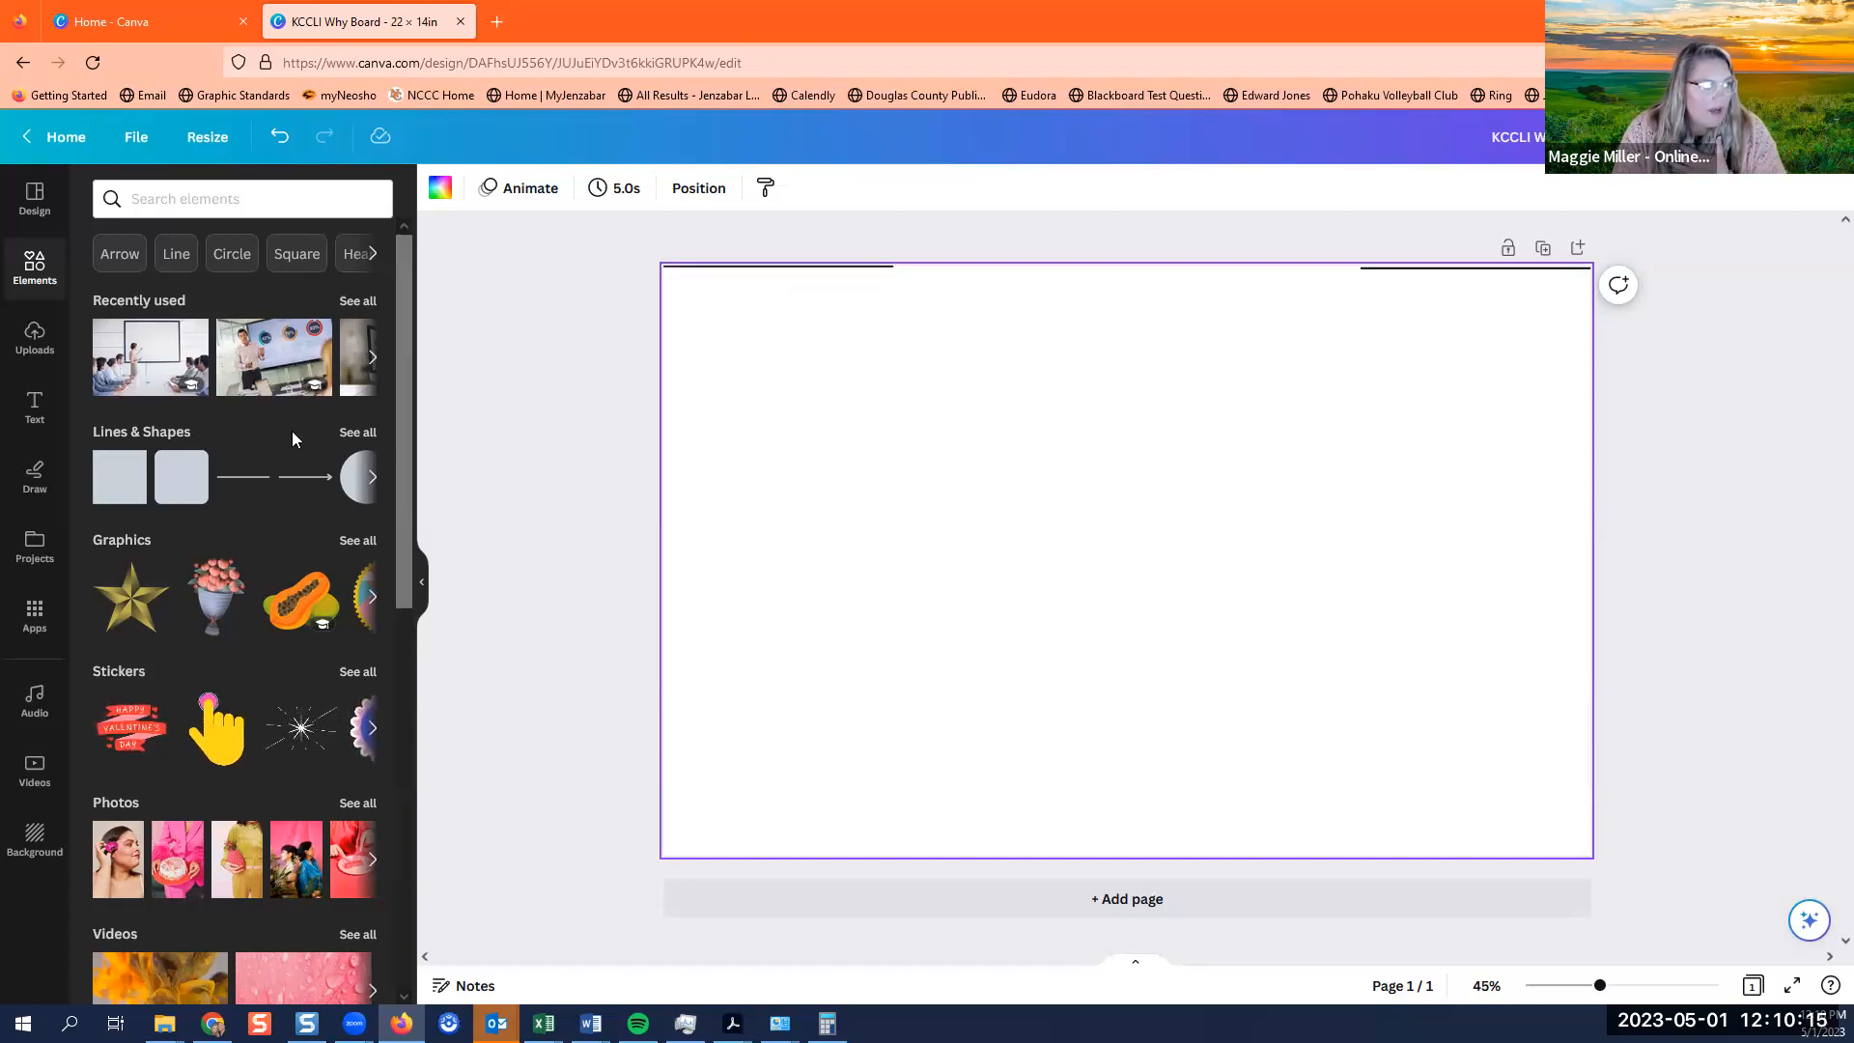
Add another straight line and stand it vertically across the full page height, at the inner end of the top-left line.
{"action": "left_click", "coordinate": [244, 477]}
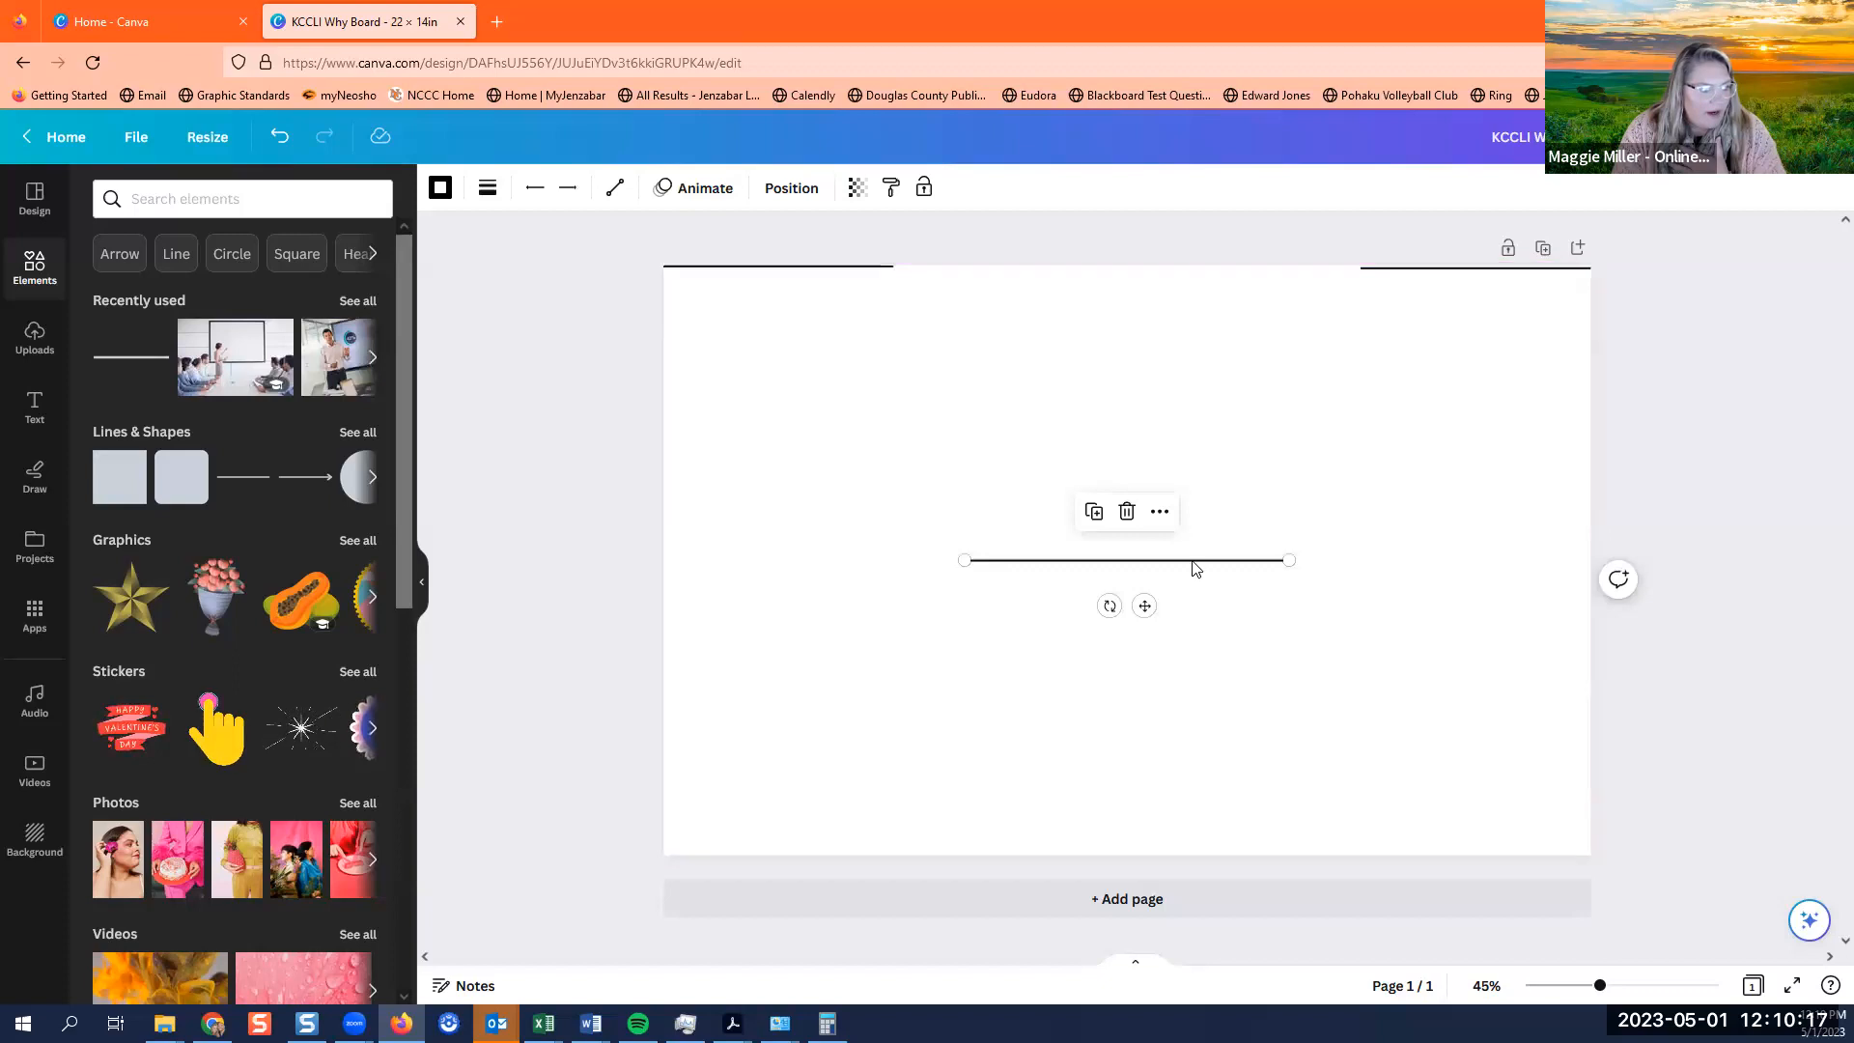
{"action": "left_click_drag", "start_coordinate": [1191, 580], "coordinate": [897, 813]}
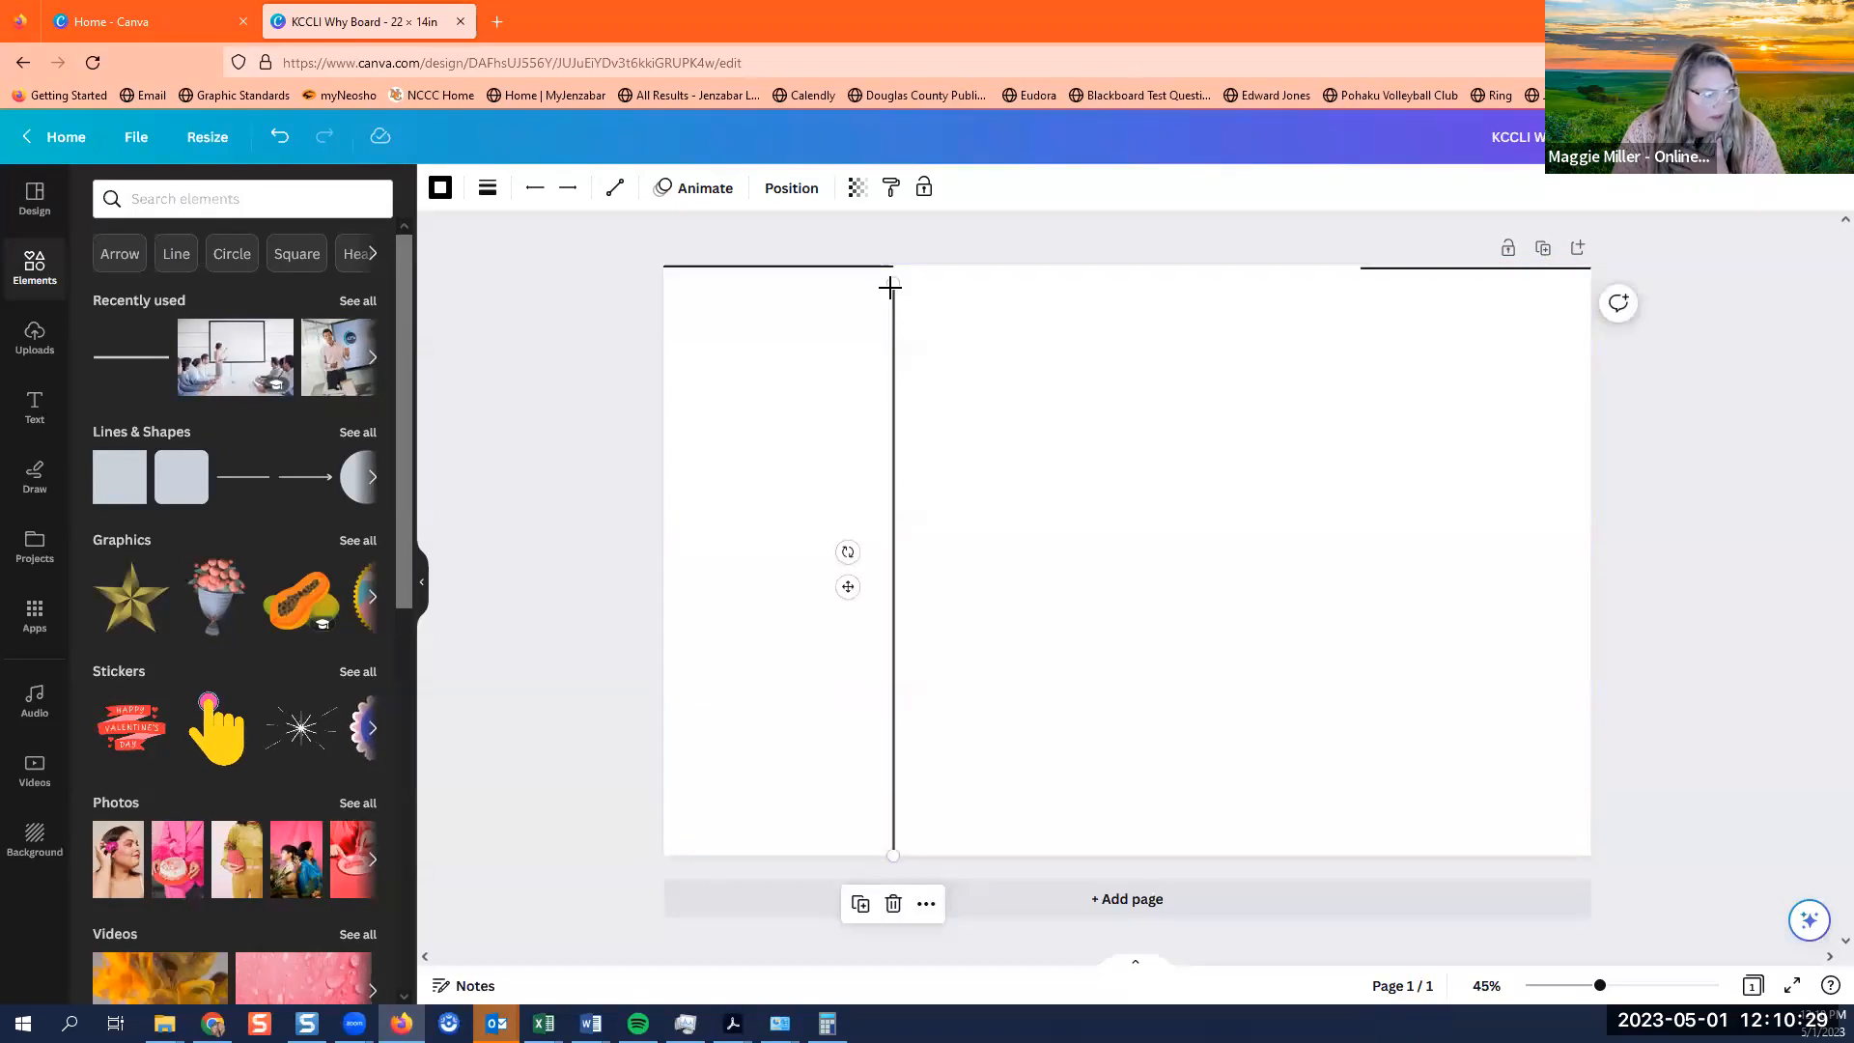
{"action": "left_click_drag", "start_coordinate": [894, 285], "coordinate": [892, 263]}
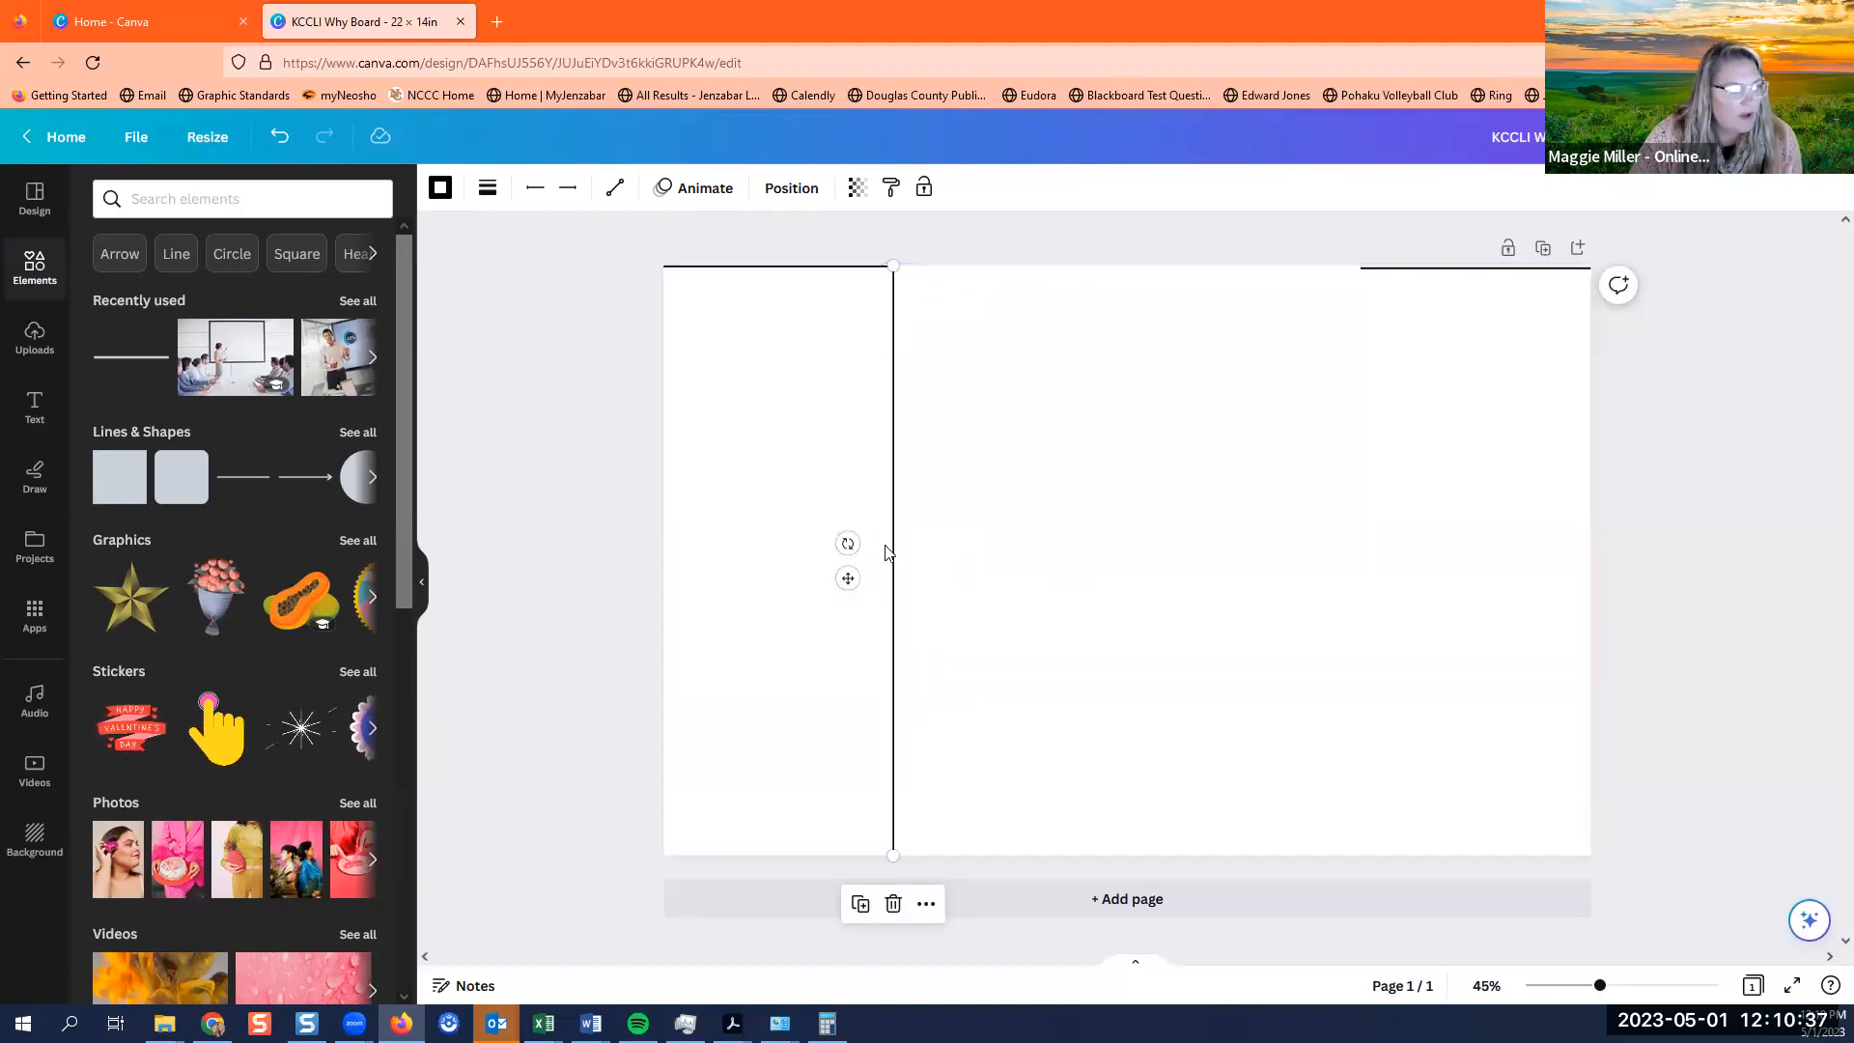
Change the vertical line's style to dotted, keeping the line weight at 4 and rounded end points off.
{"action": "left_click", "coordinate": [479, 196]}
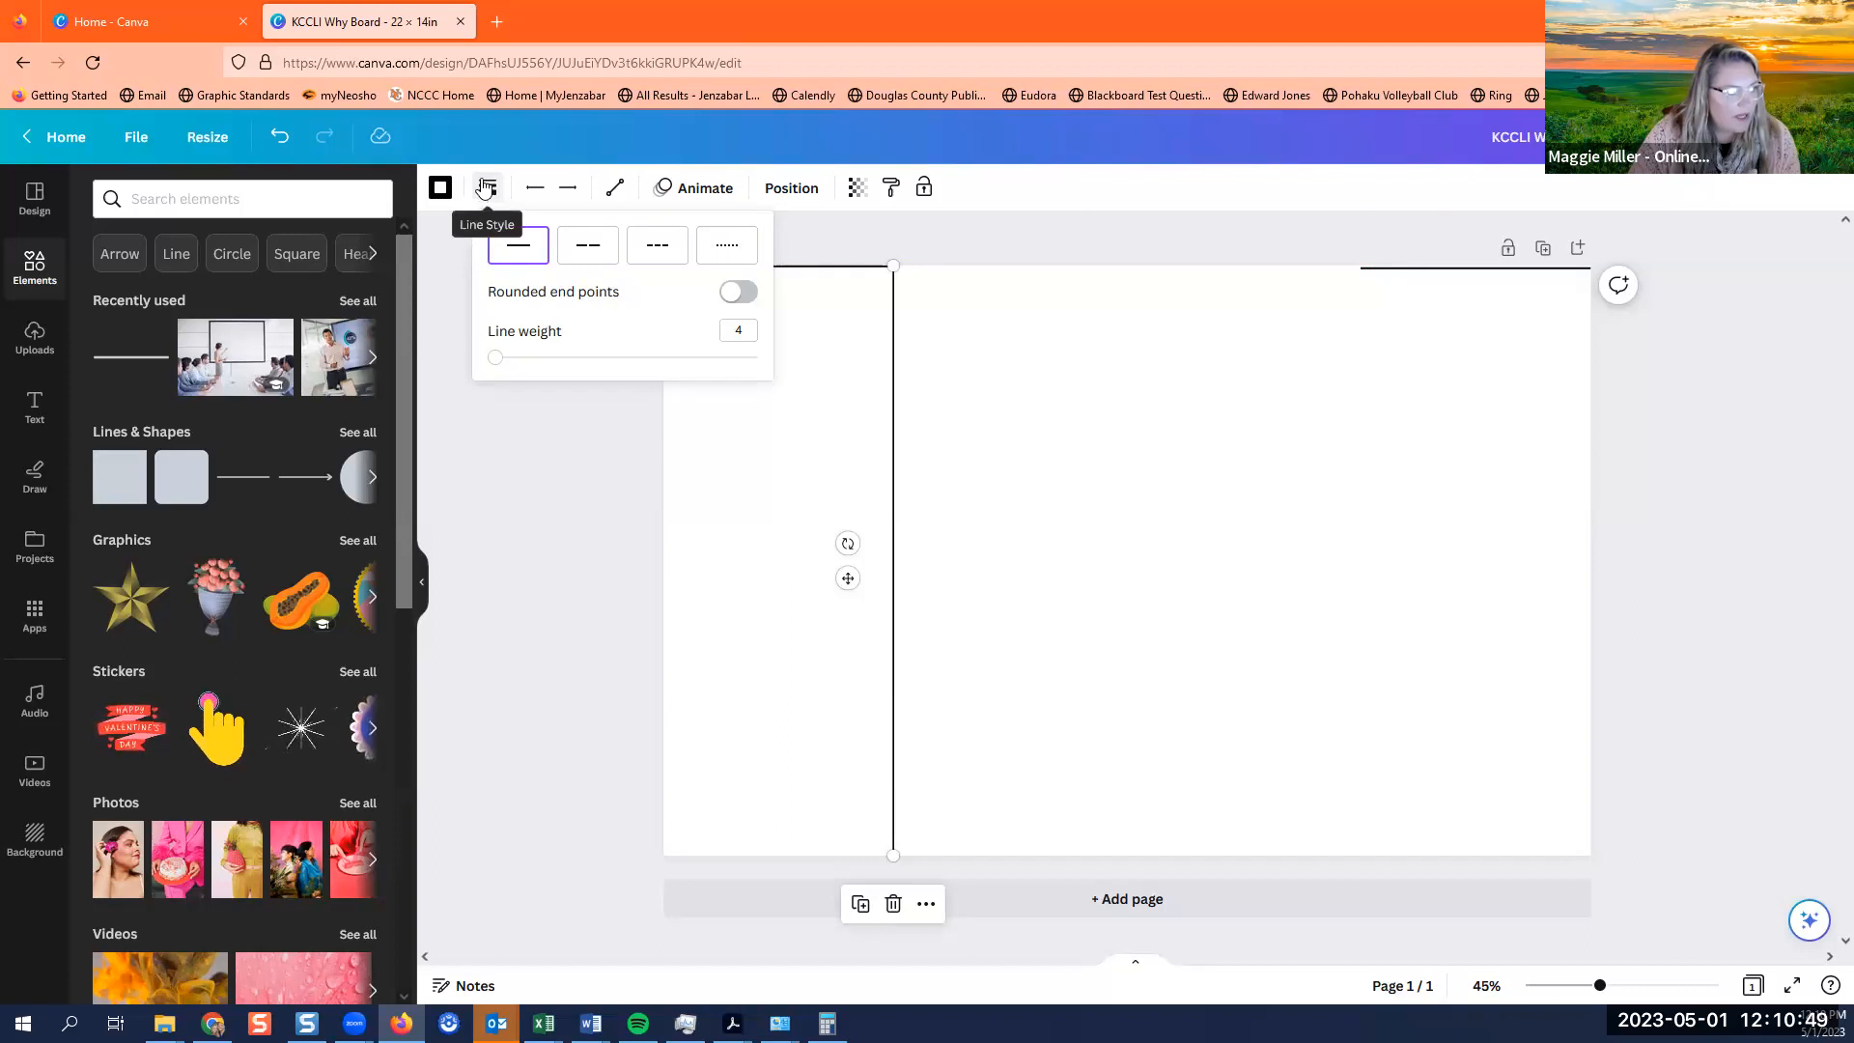
{"action": "left_click", "coordinate": [486, 189]}
{"action": "left_click", "coordinate": [486, 189]}
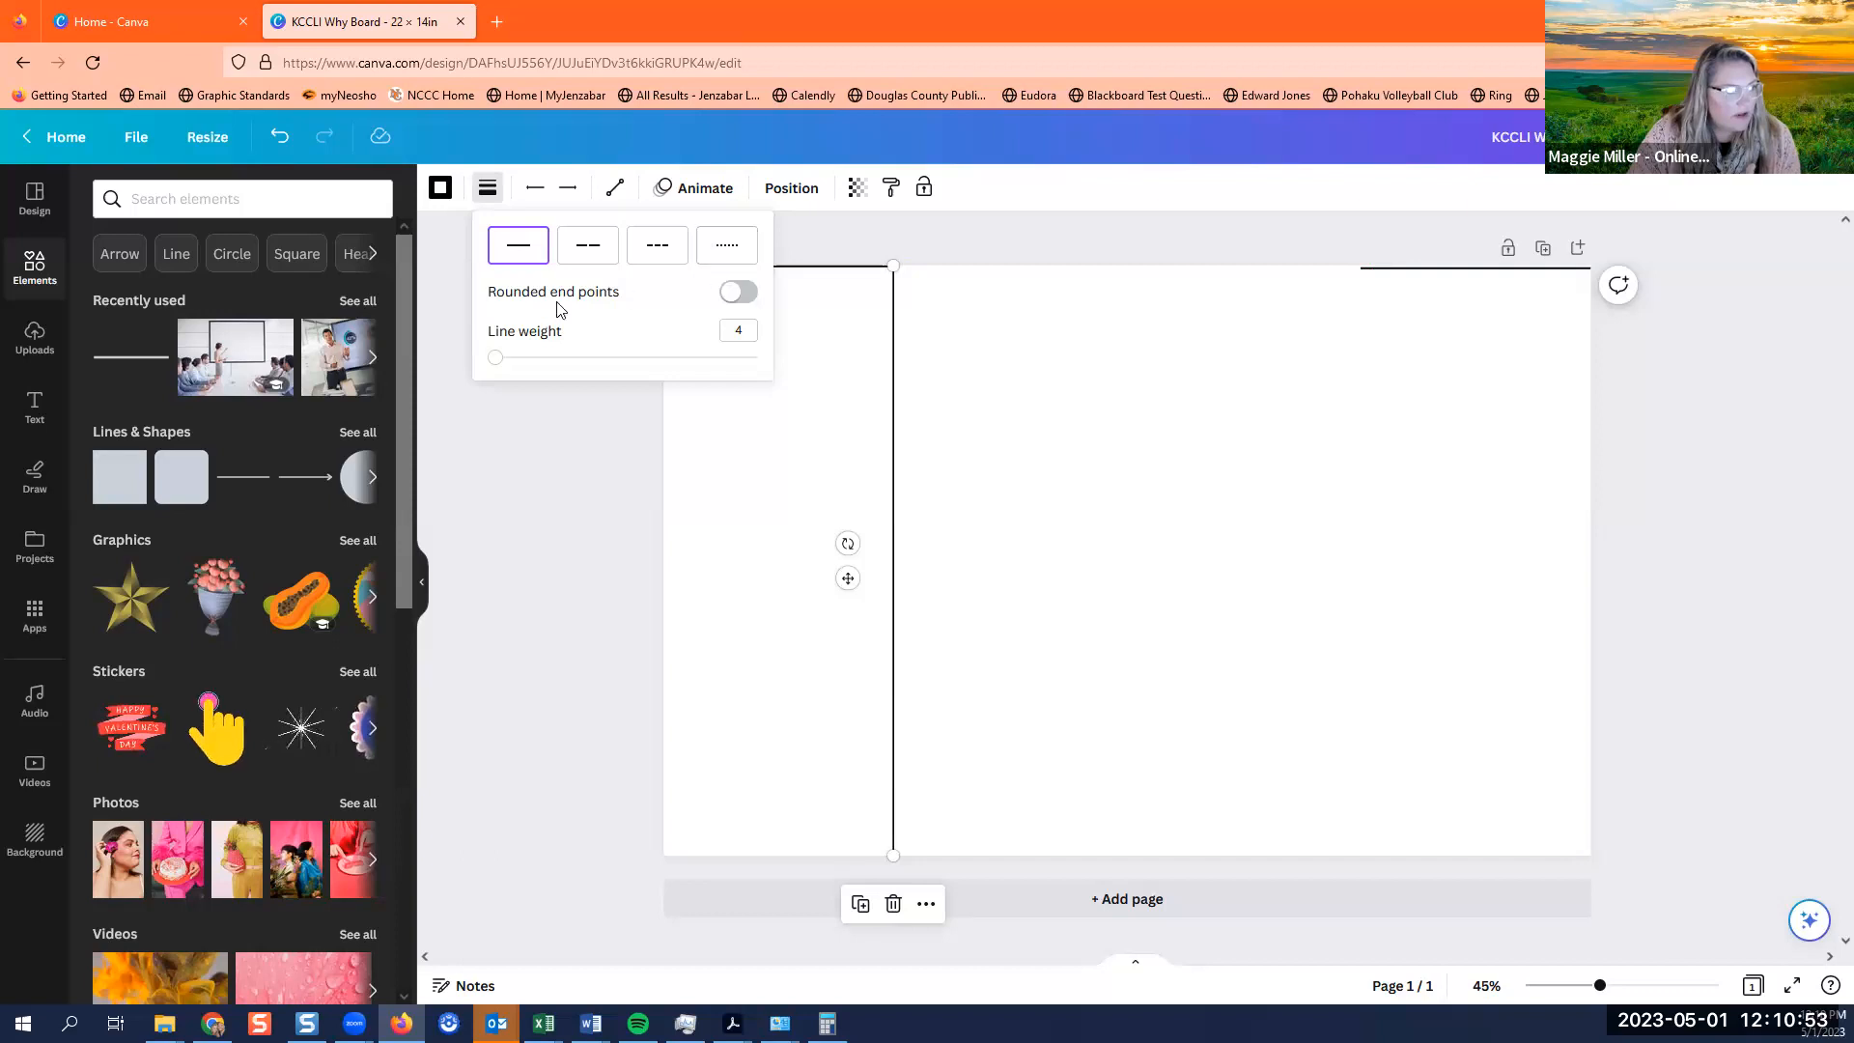
{"action": "left_click", "coordinate": [737, 291]}
{"action": "left_click", "coordinate": [736, 292]}
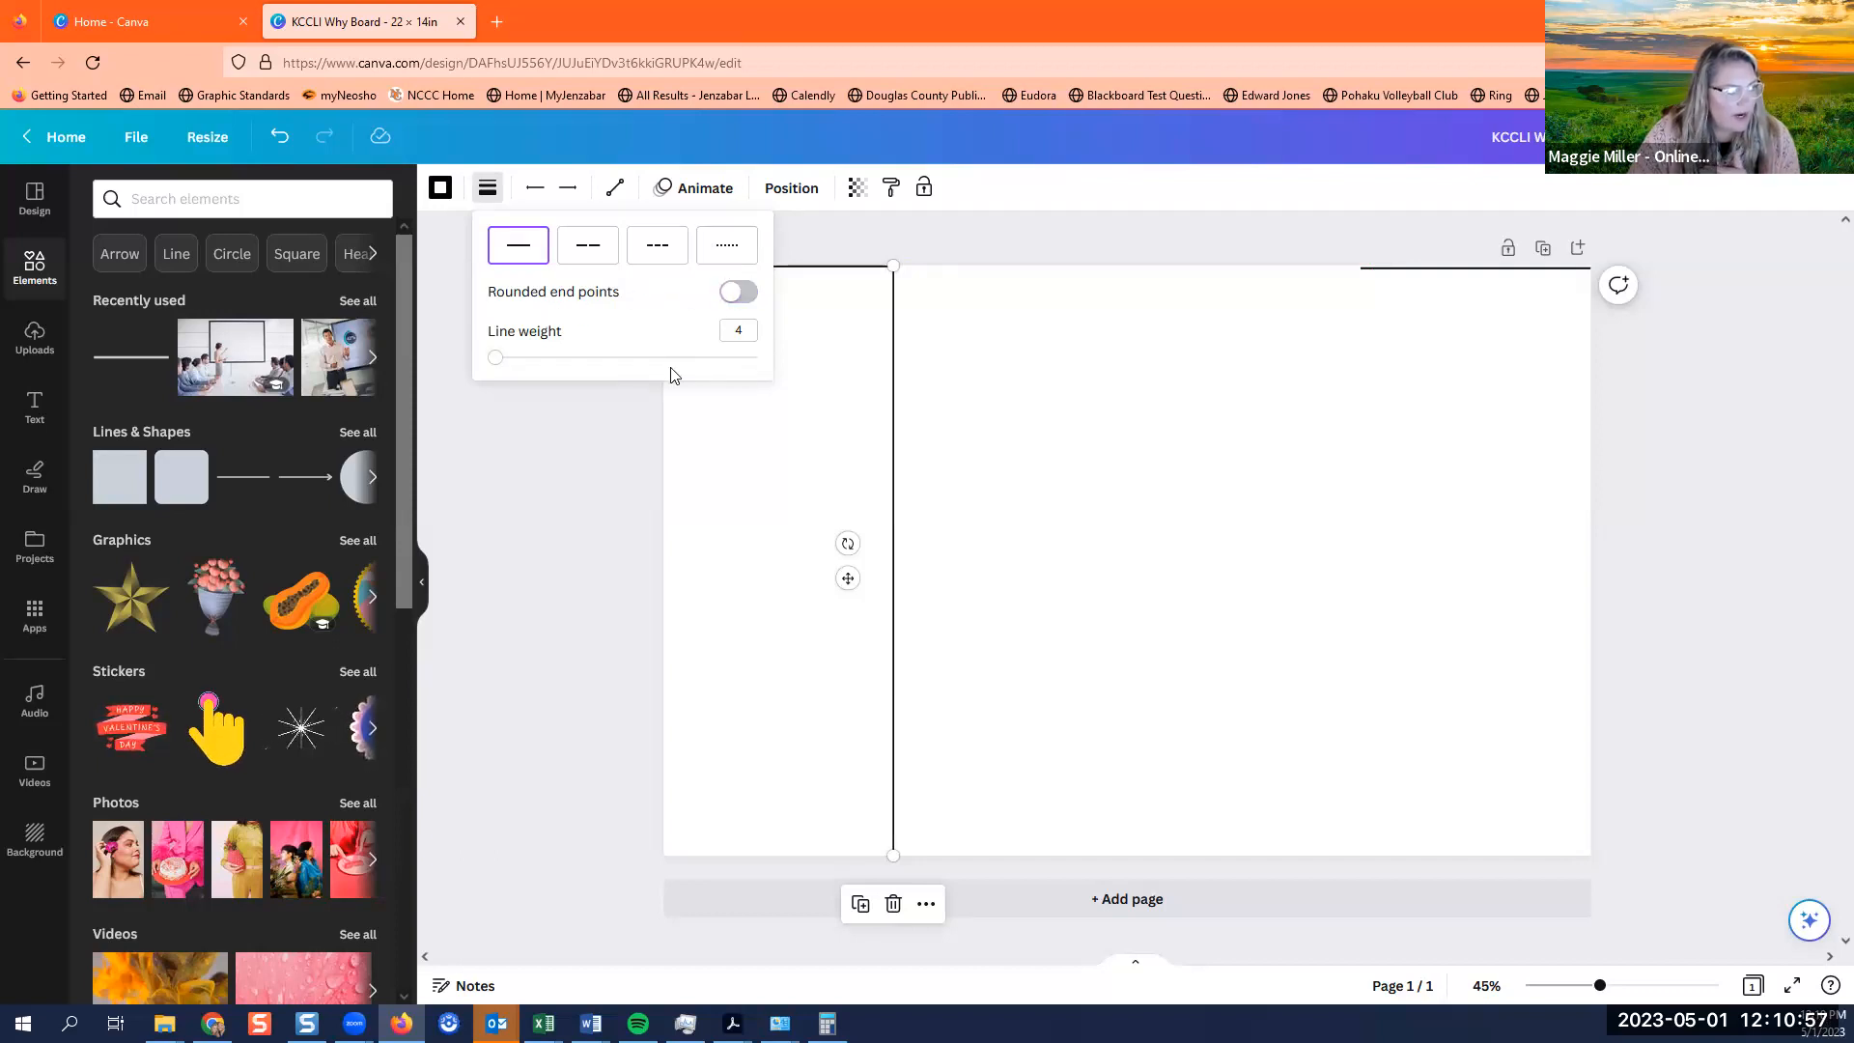
{"action": "mouse_move", "coordinate": [496, 357]}
{"action": "left_mouse_down"}
{"action": "mouse_move", "coordinate": [766, 389]}
{"action": "mouse_move", "coordinate": [454, 386]}
{"action": "mouse_move", "coordinate": [495, 361]}
{"action": "left_mouse_up"}
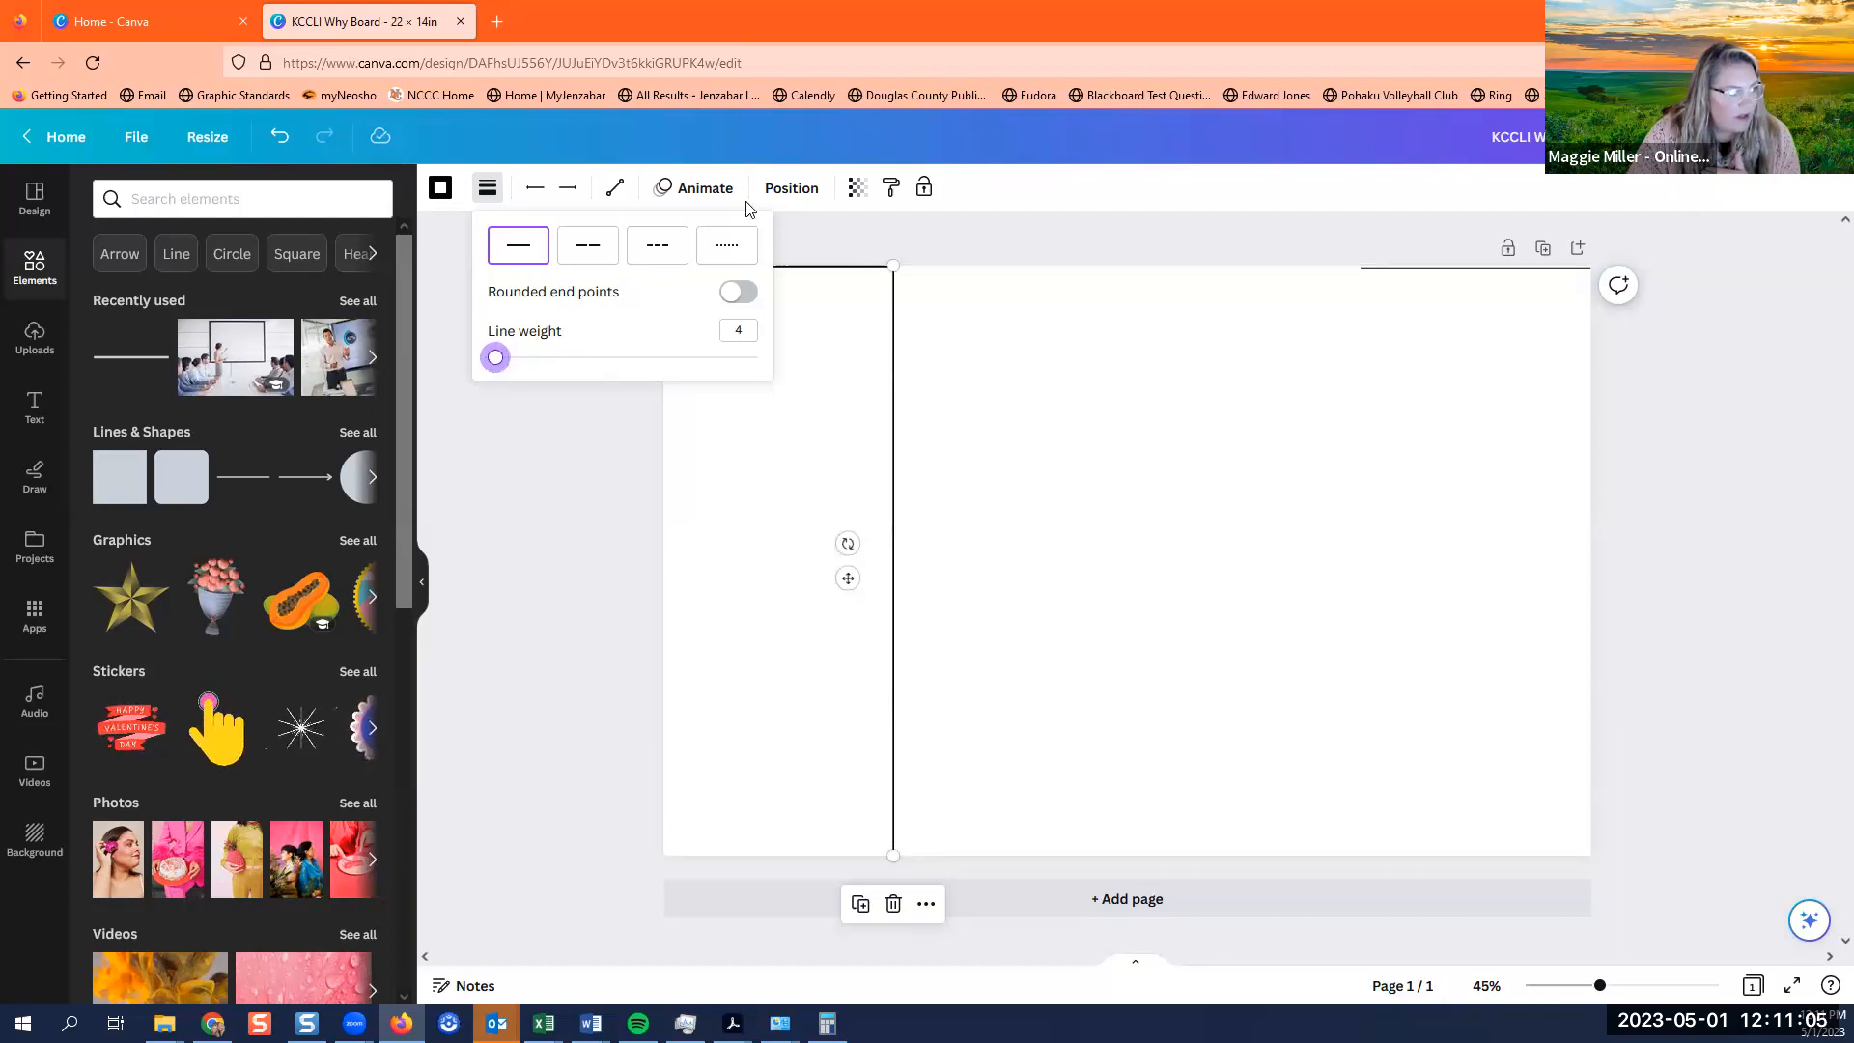
{"action": "left_click", "coordinate": [740, 259]}
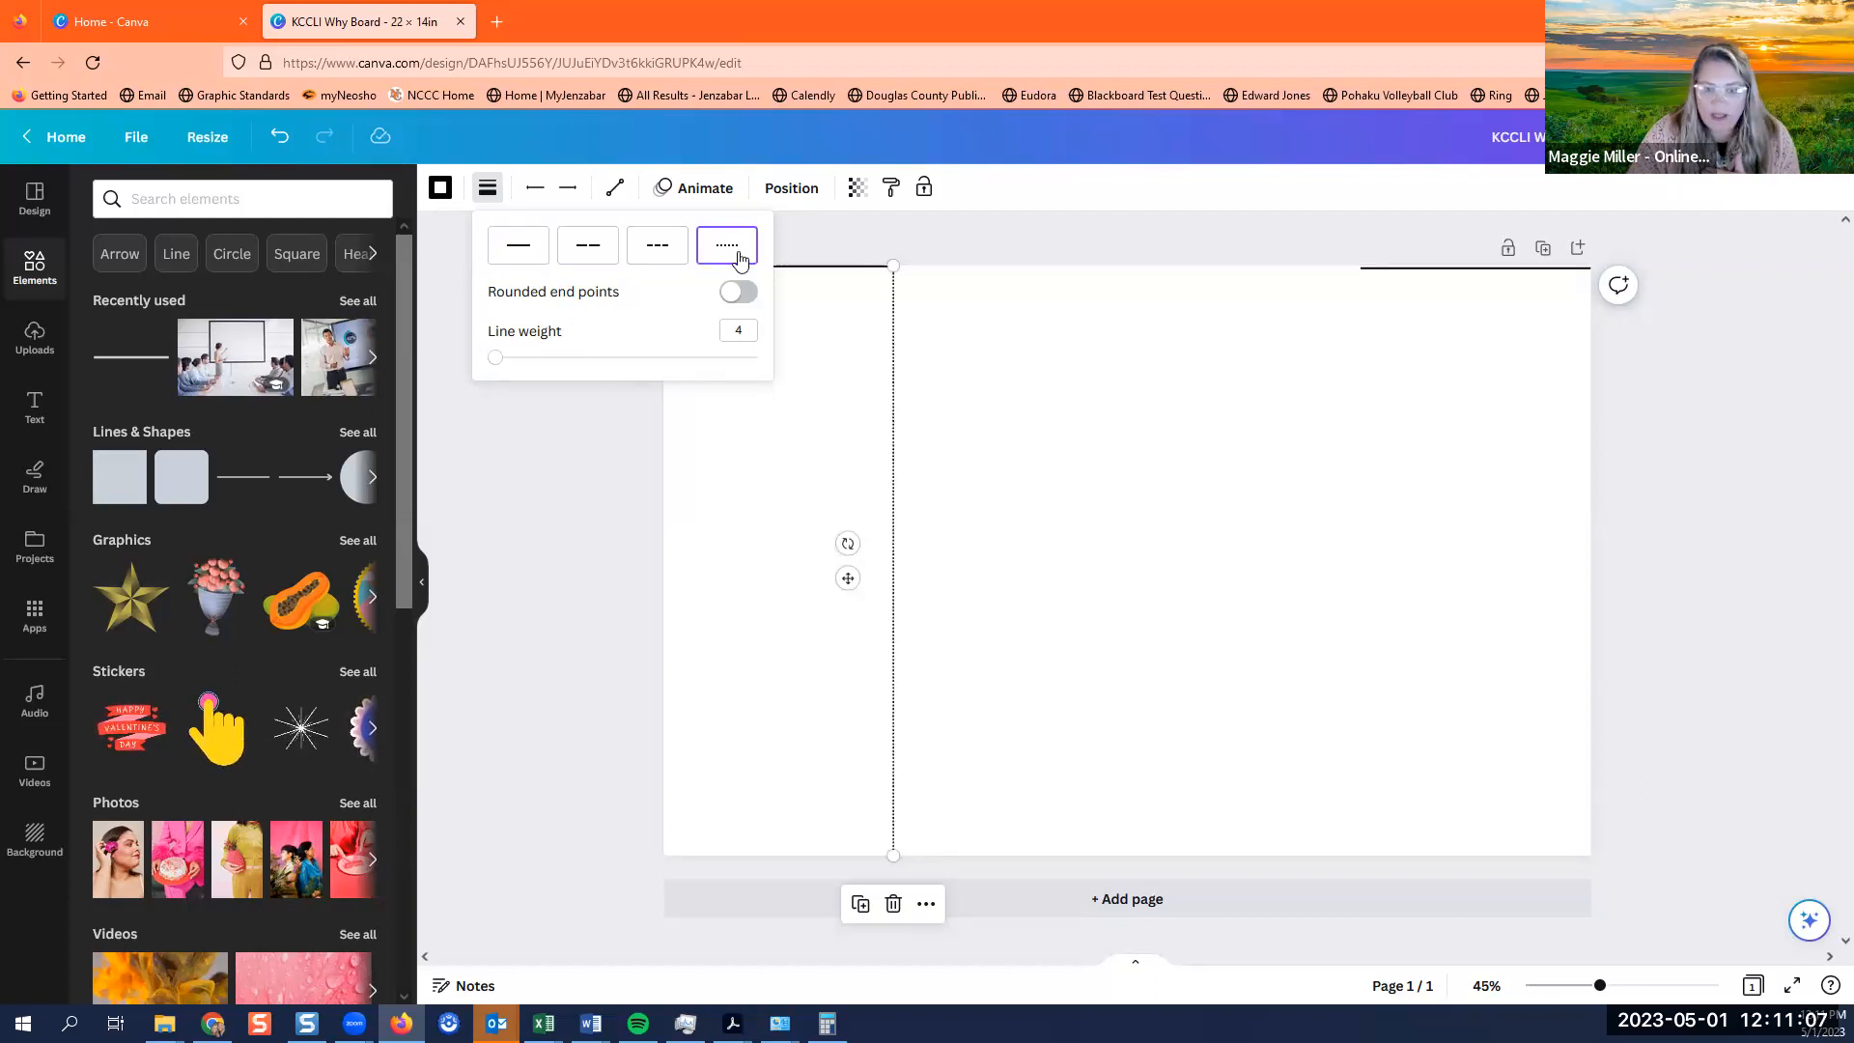
Colour the dotted vertical line light gray from the default solid colors.
{"action": "left_click", "coordinate": [440, 190]}
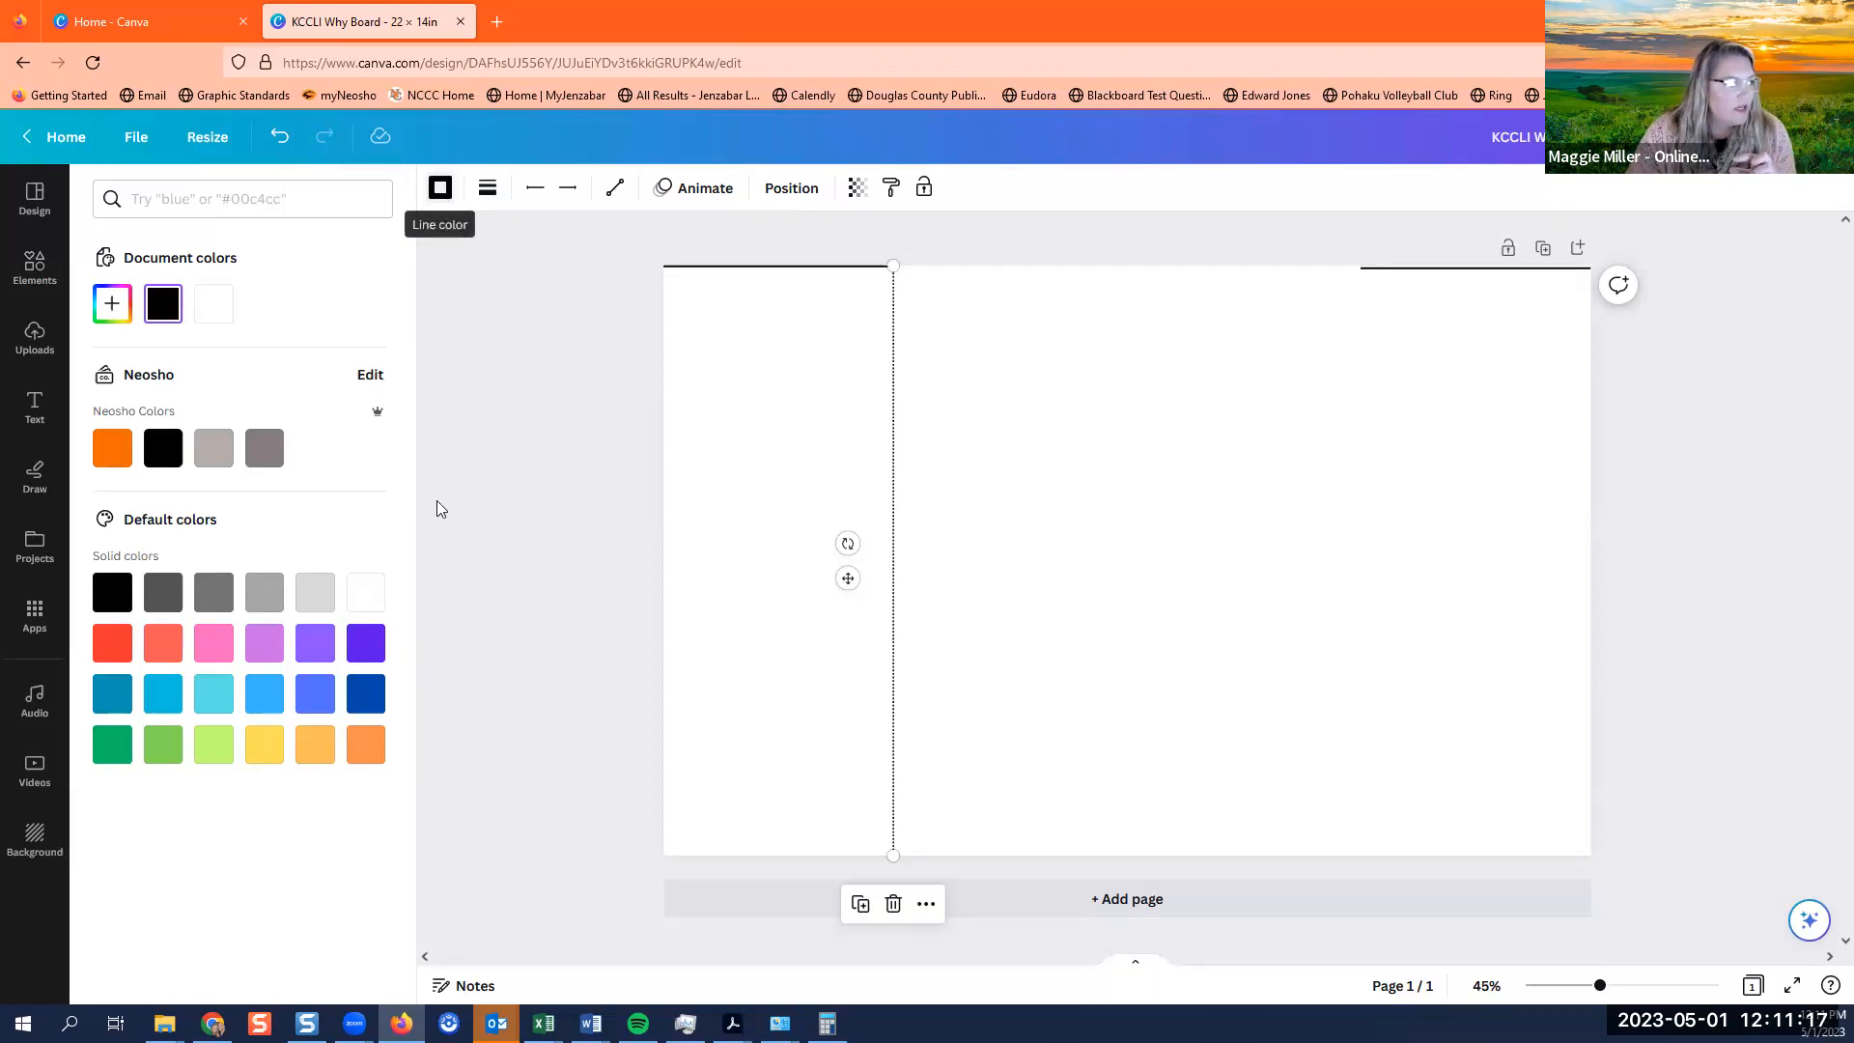
{"action": "left_click", "coordinate": [315, 592]}
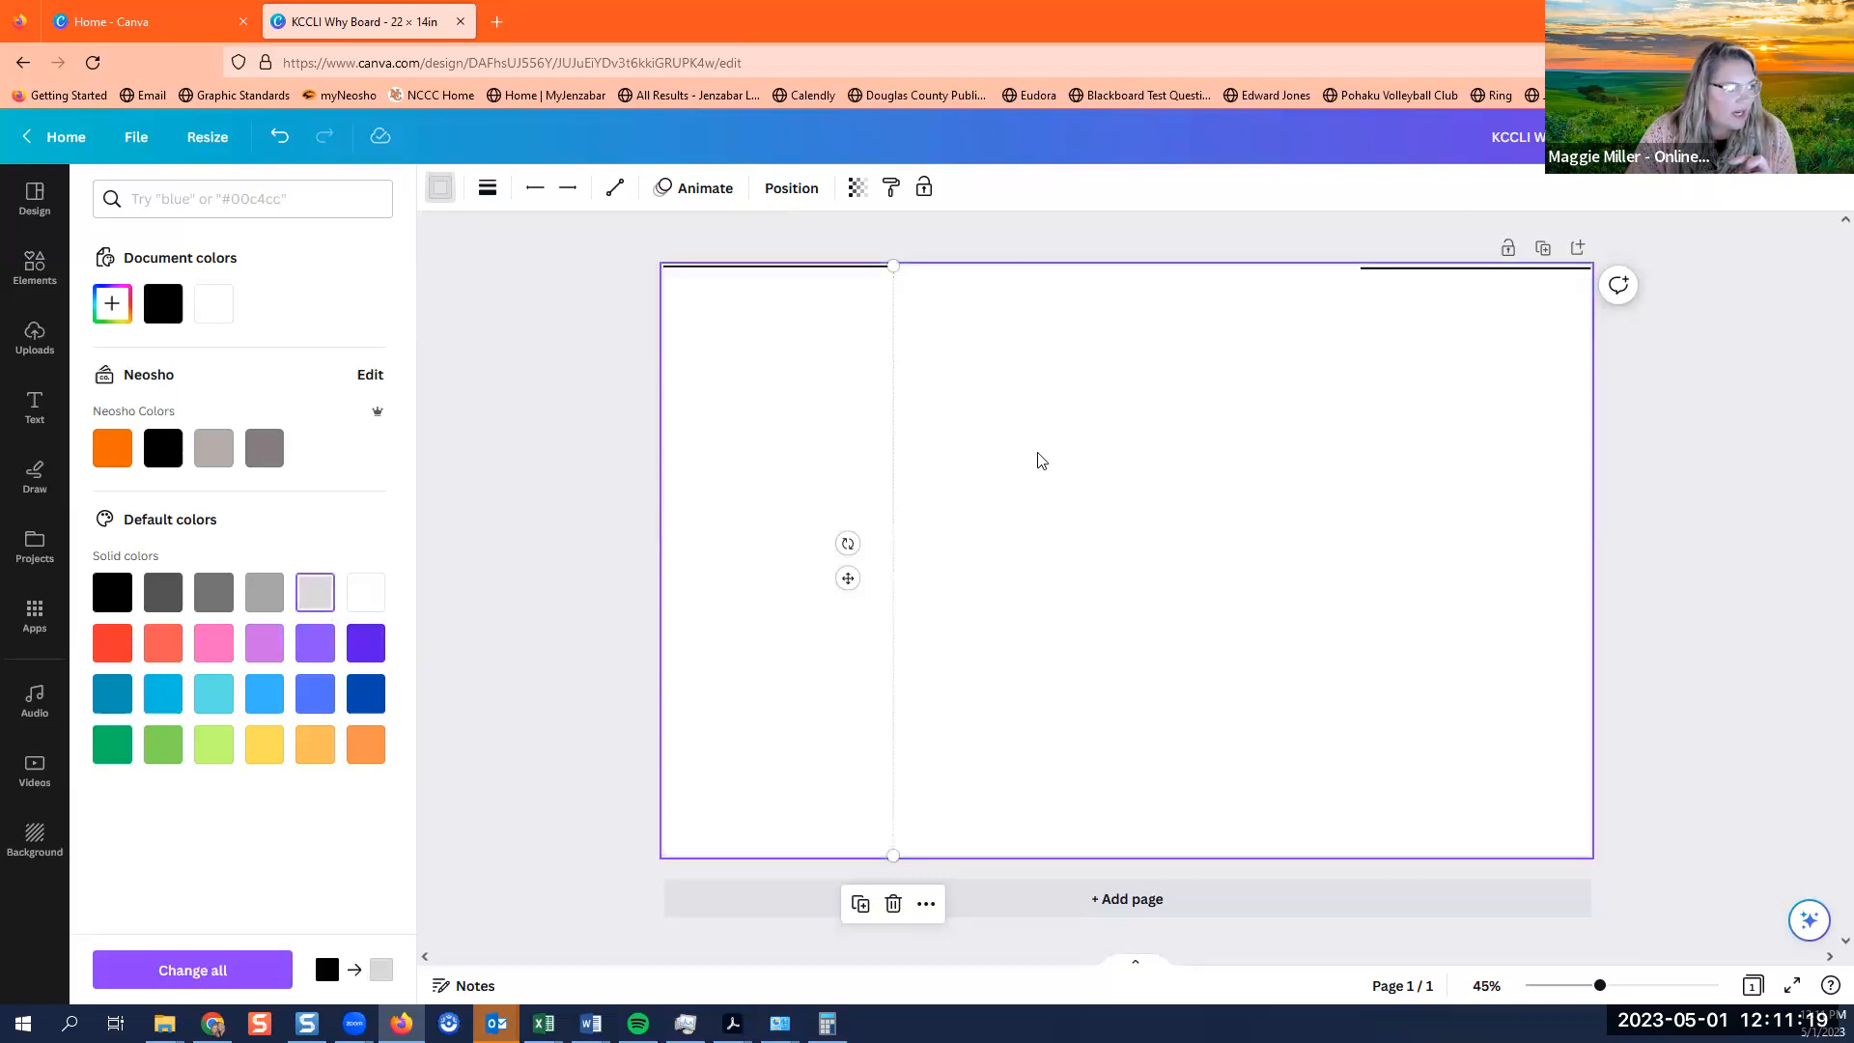
{"action": "left_click", "coordinate": [1038, 460]}
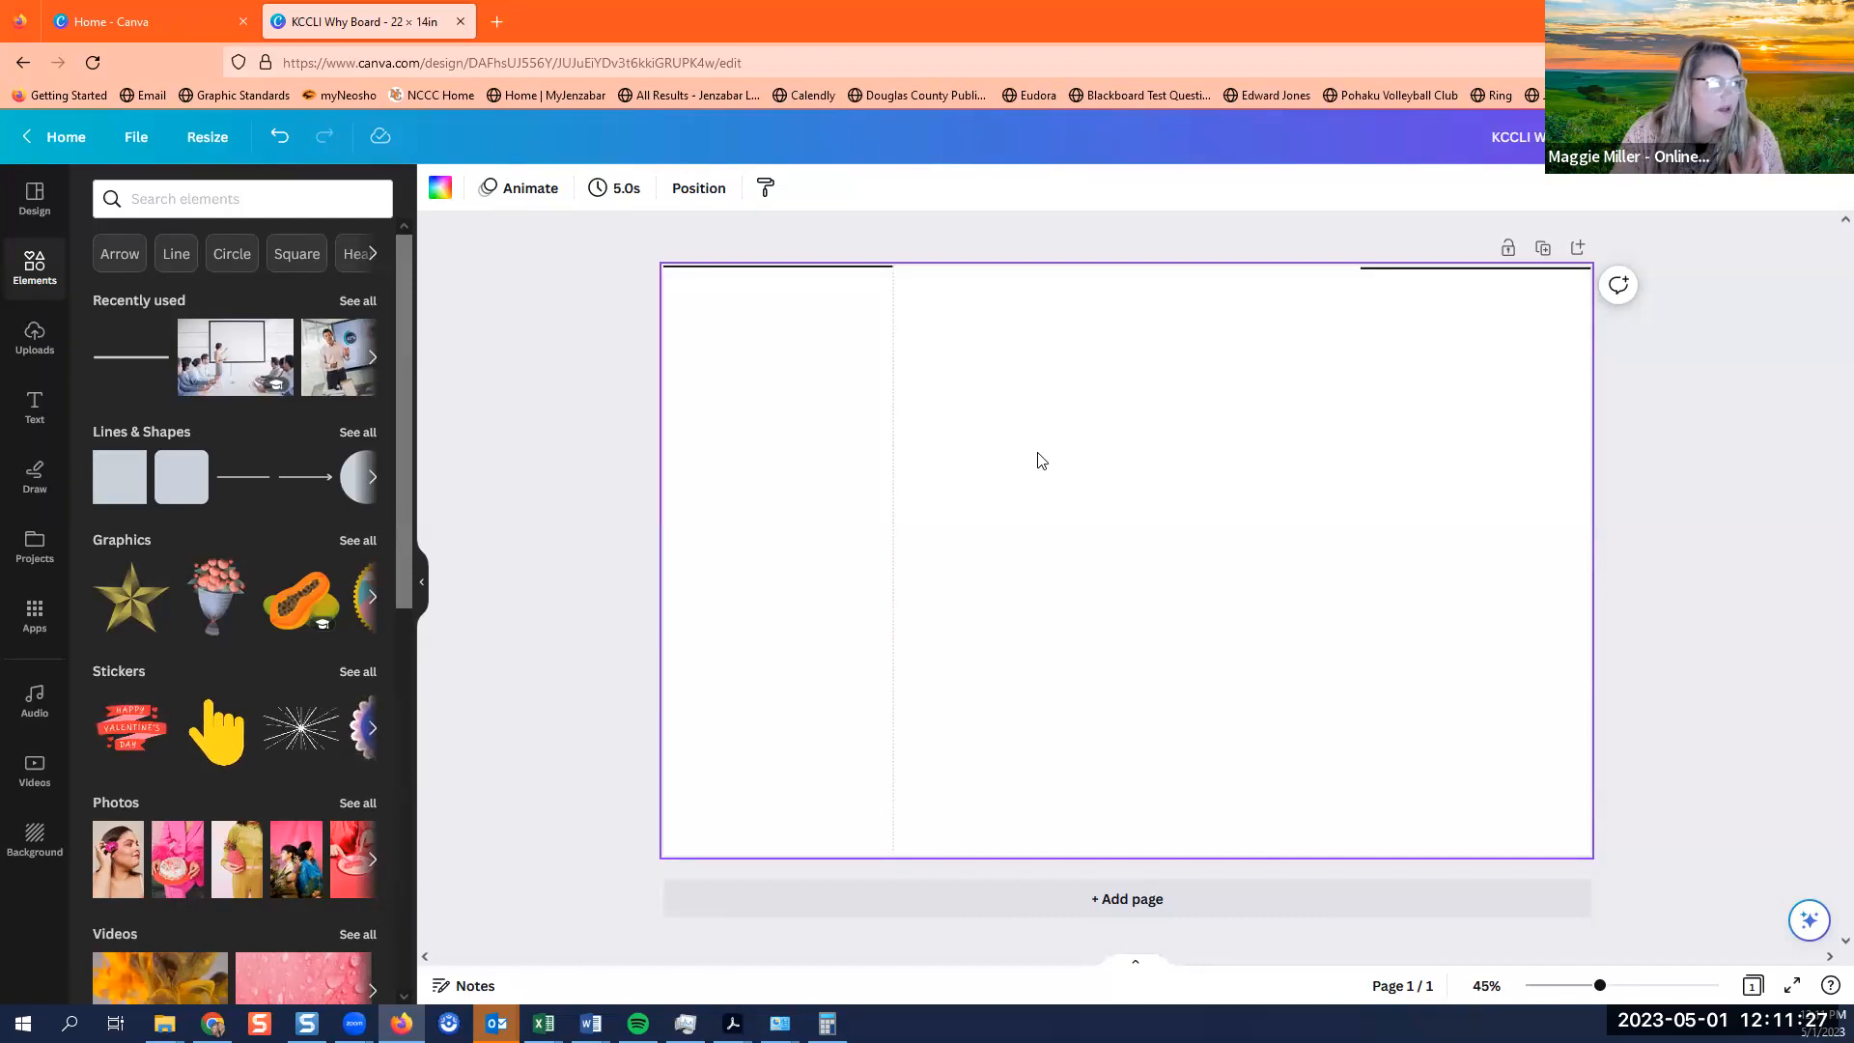
Duplicate the dotted vertical line and place the copy at the inner end of the top-right line, spanning the page height.
{"action": "left_click", "coordinate": [891, 485]}
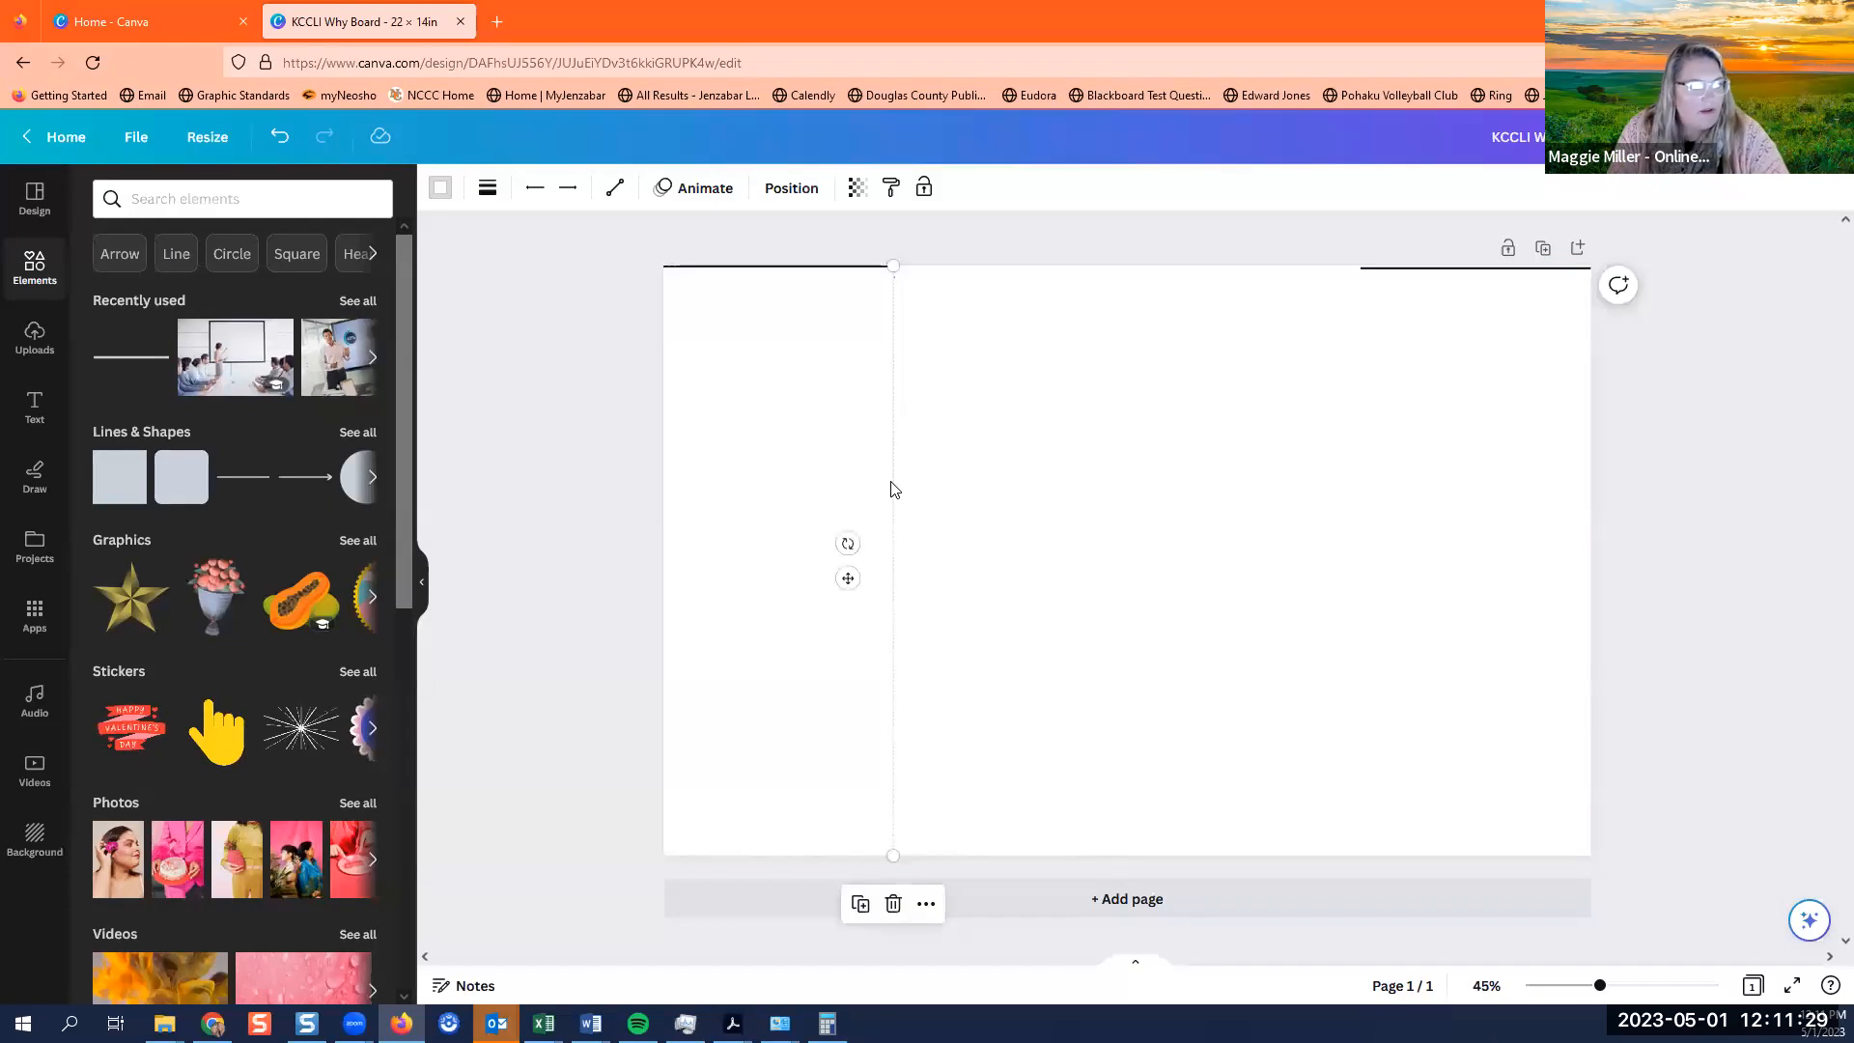
{"action": "key", "text": "ctrl+v"}
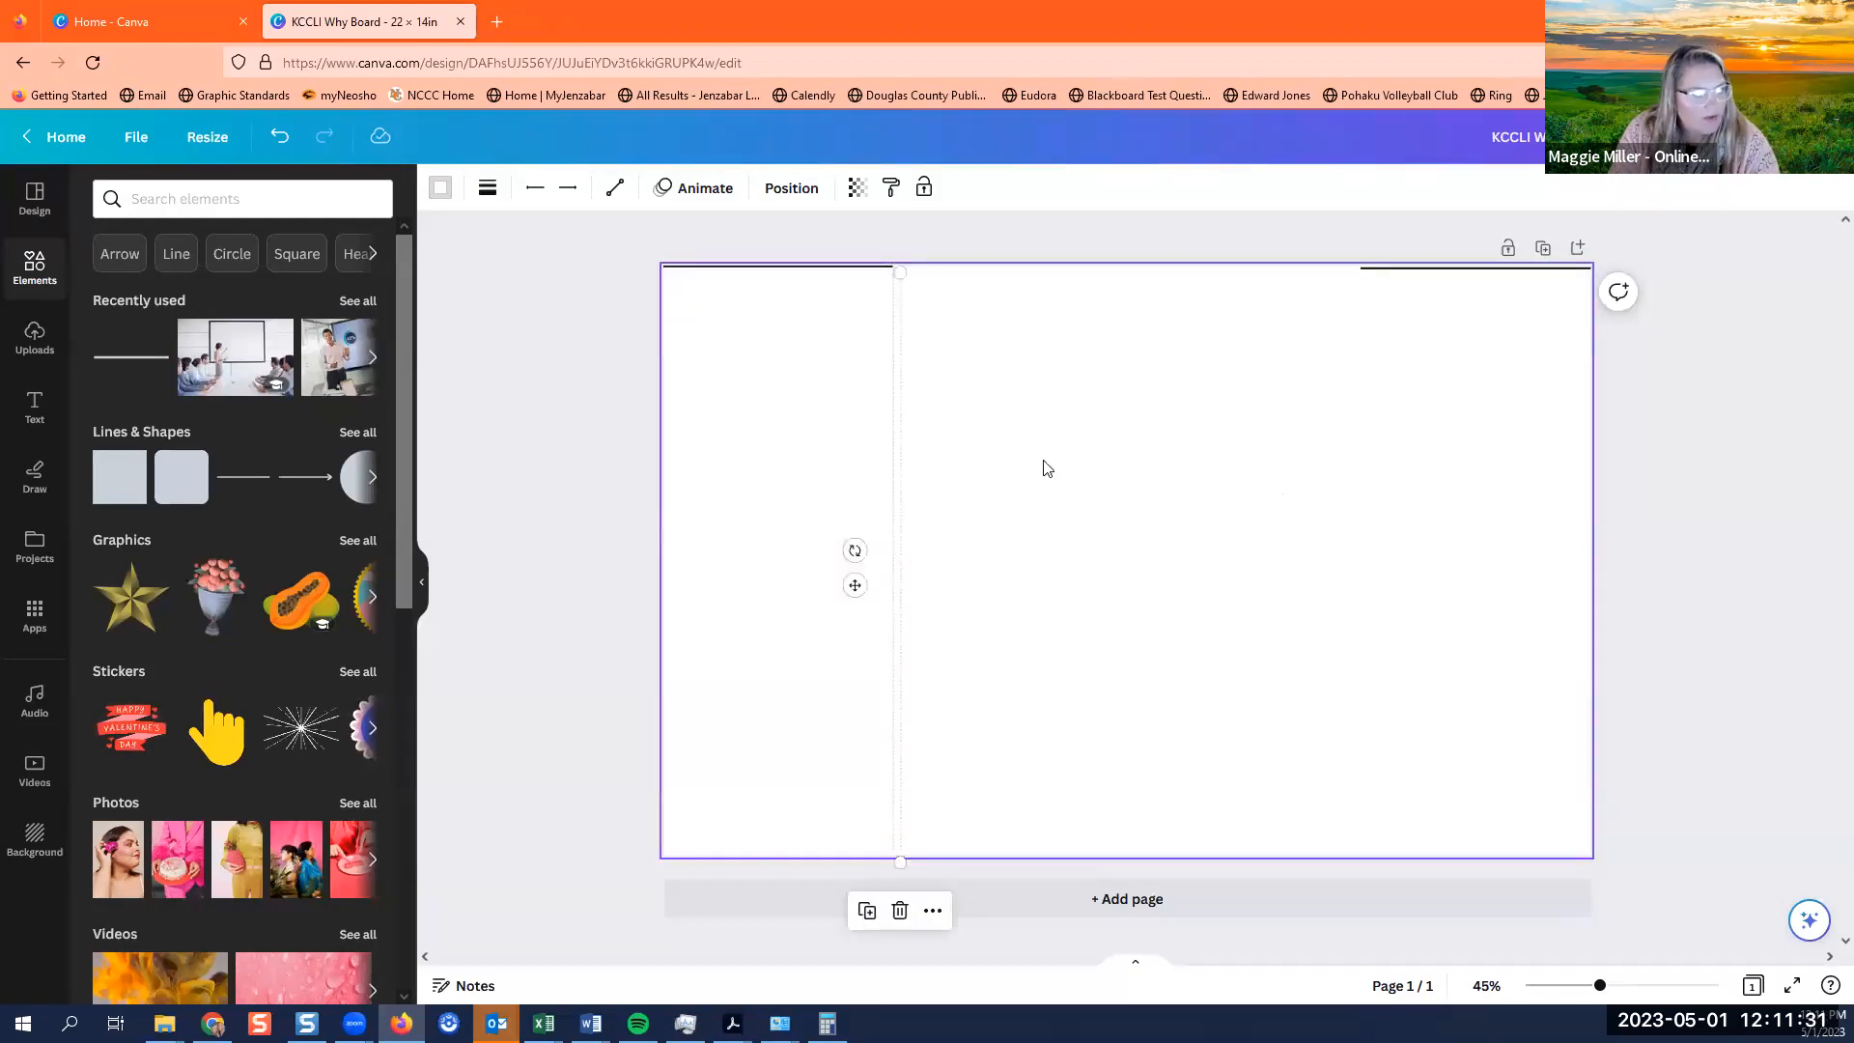
{"action": "left_click_drag", "start_coordinate": [944, 494], "coordinate": [1353, 477]}
{"action": "left_click", "coordinate": [1457, 500]}
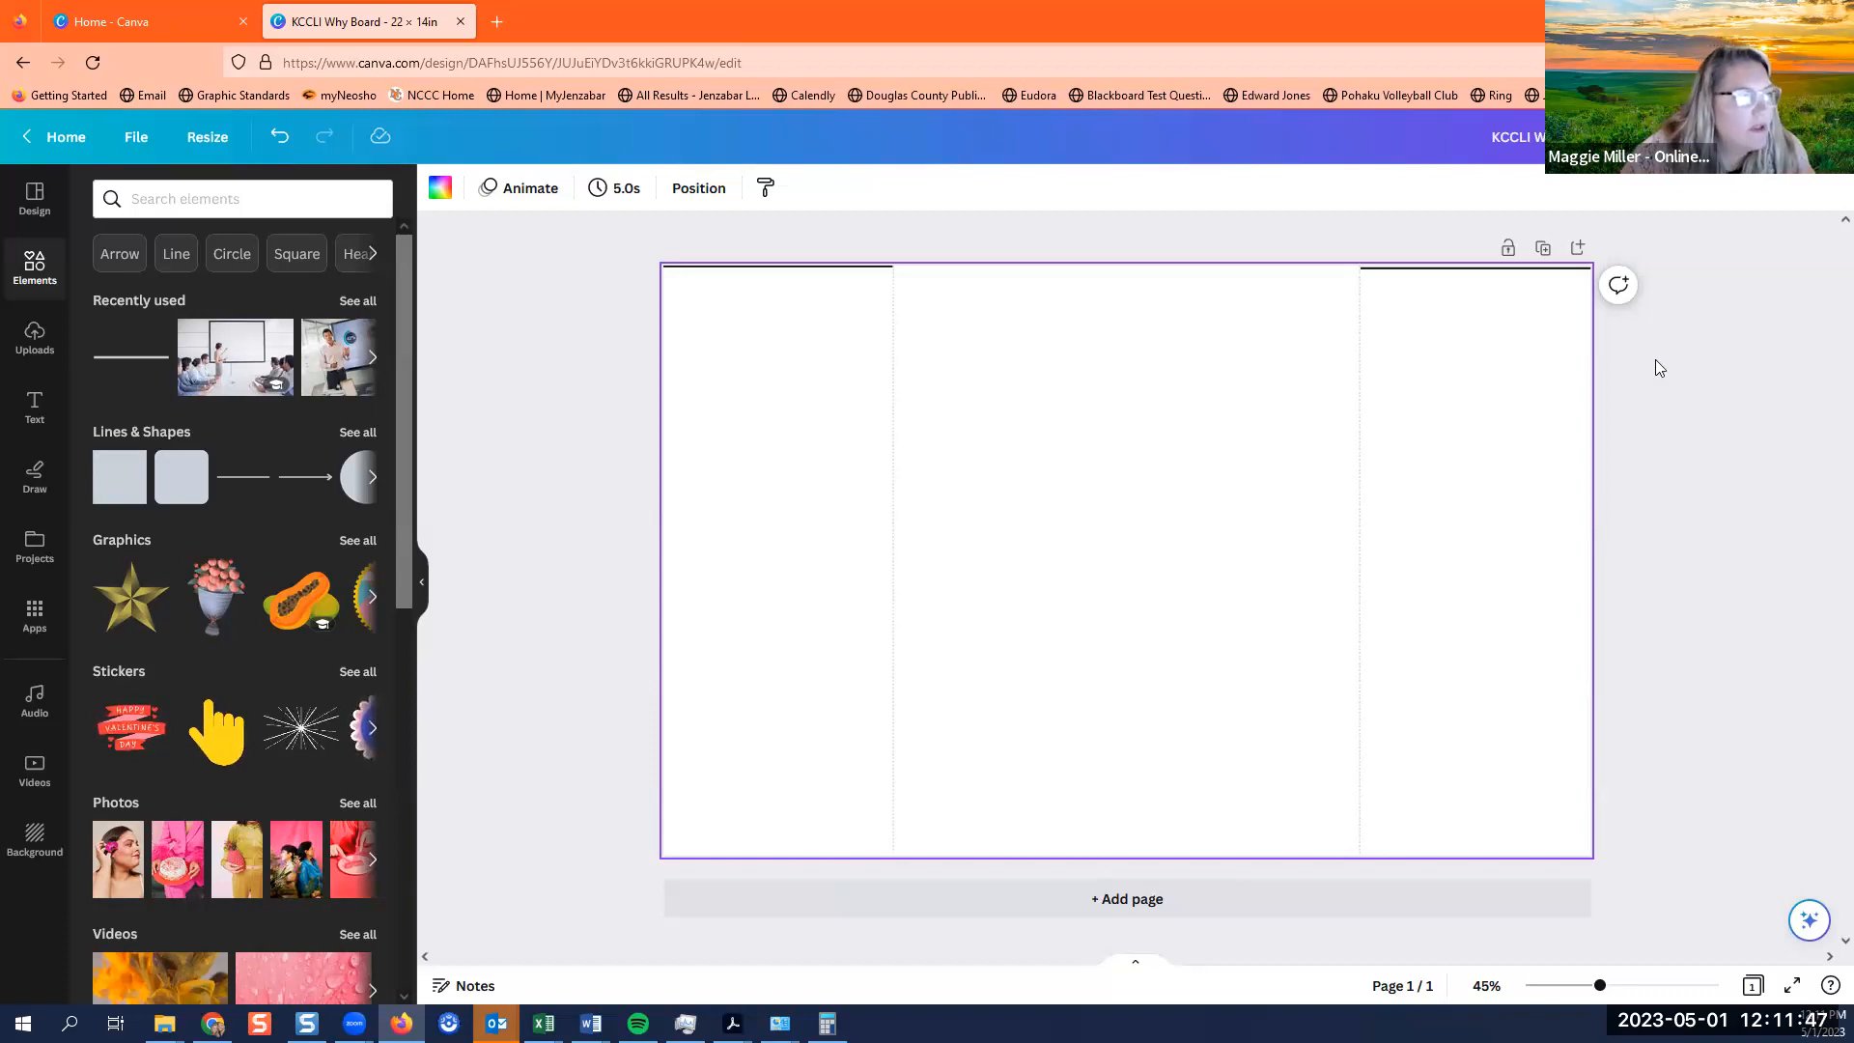
Try to move the top-right line flush with the page's top edge, and undo the move.
{"action": "left_click", "coordinate": [1456, 277]}
{"action": "left_click_drag", "start_coordinate": [1456, 277], "coordinate": [1458, 262]}
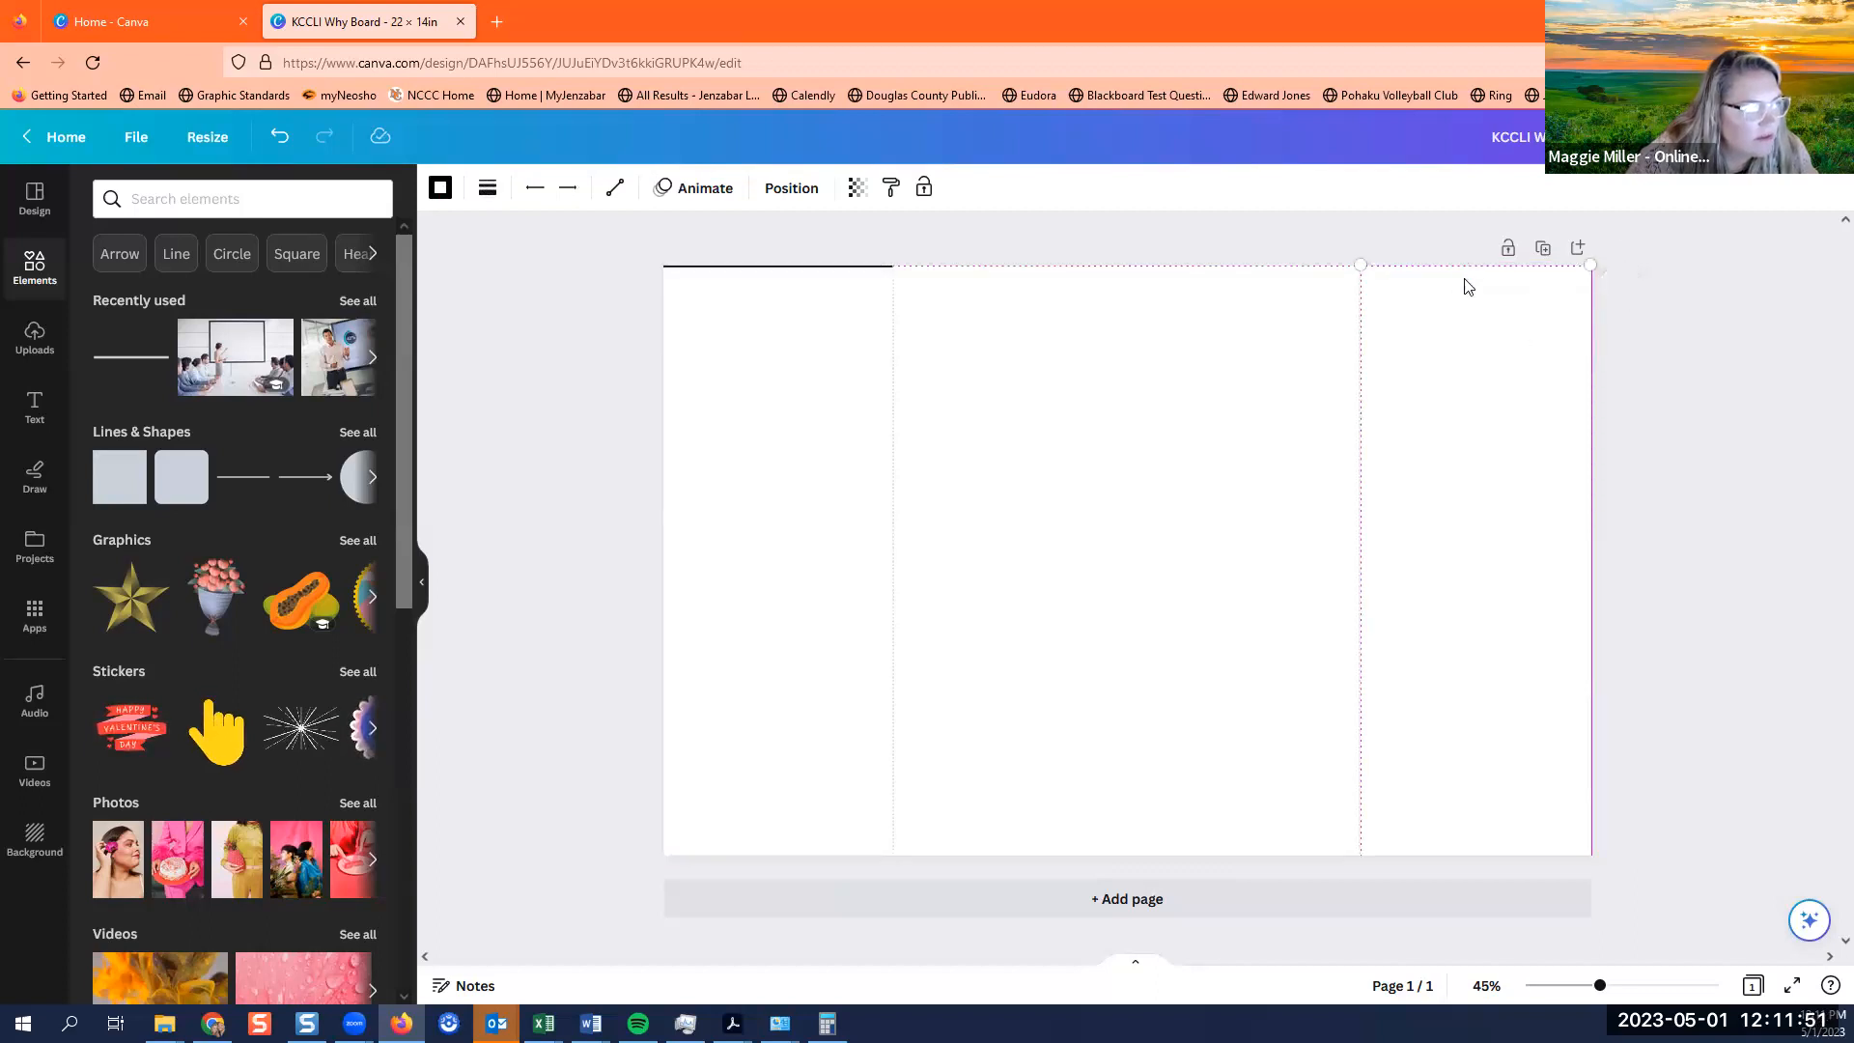
{"action": "left_click", "coordinate": [1638, 450]}
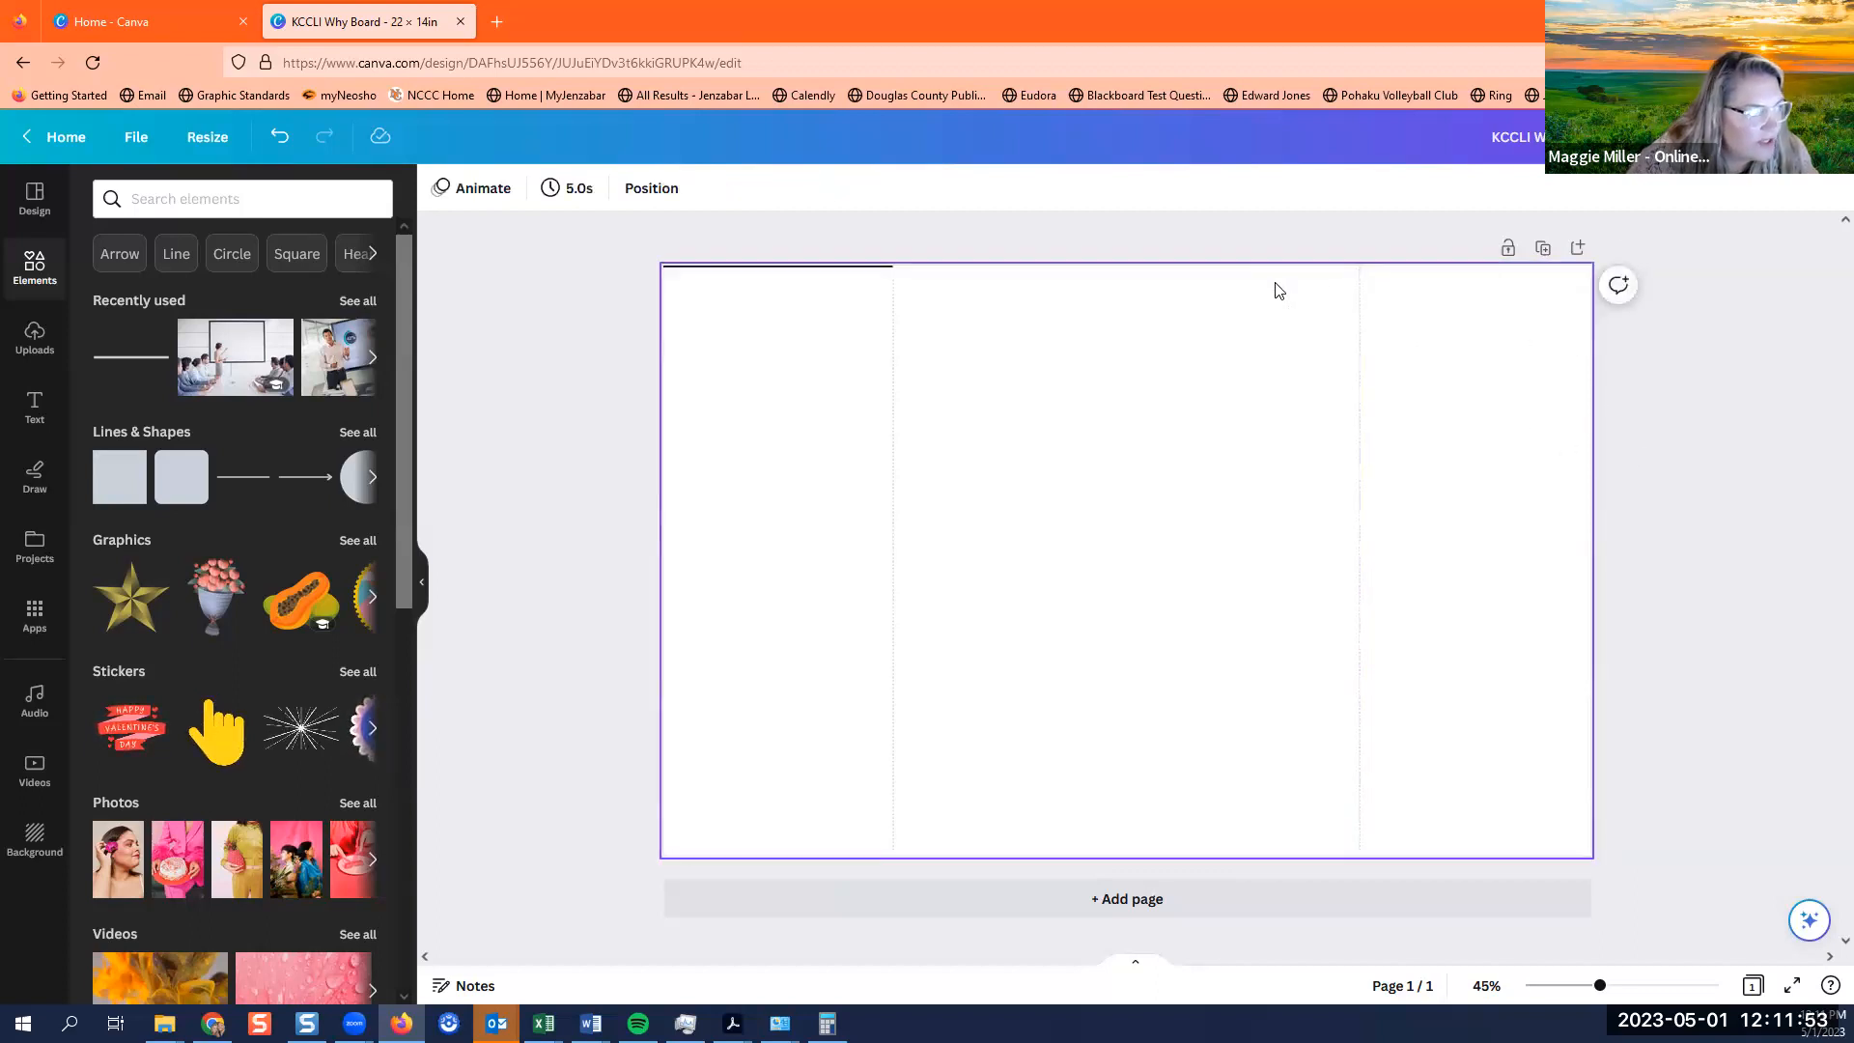
{"action": "left_click", "coordinate": [280, 136]}
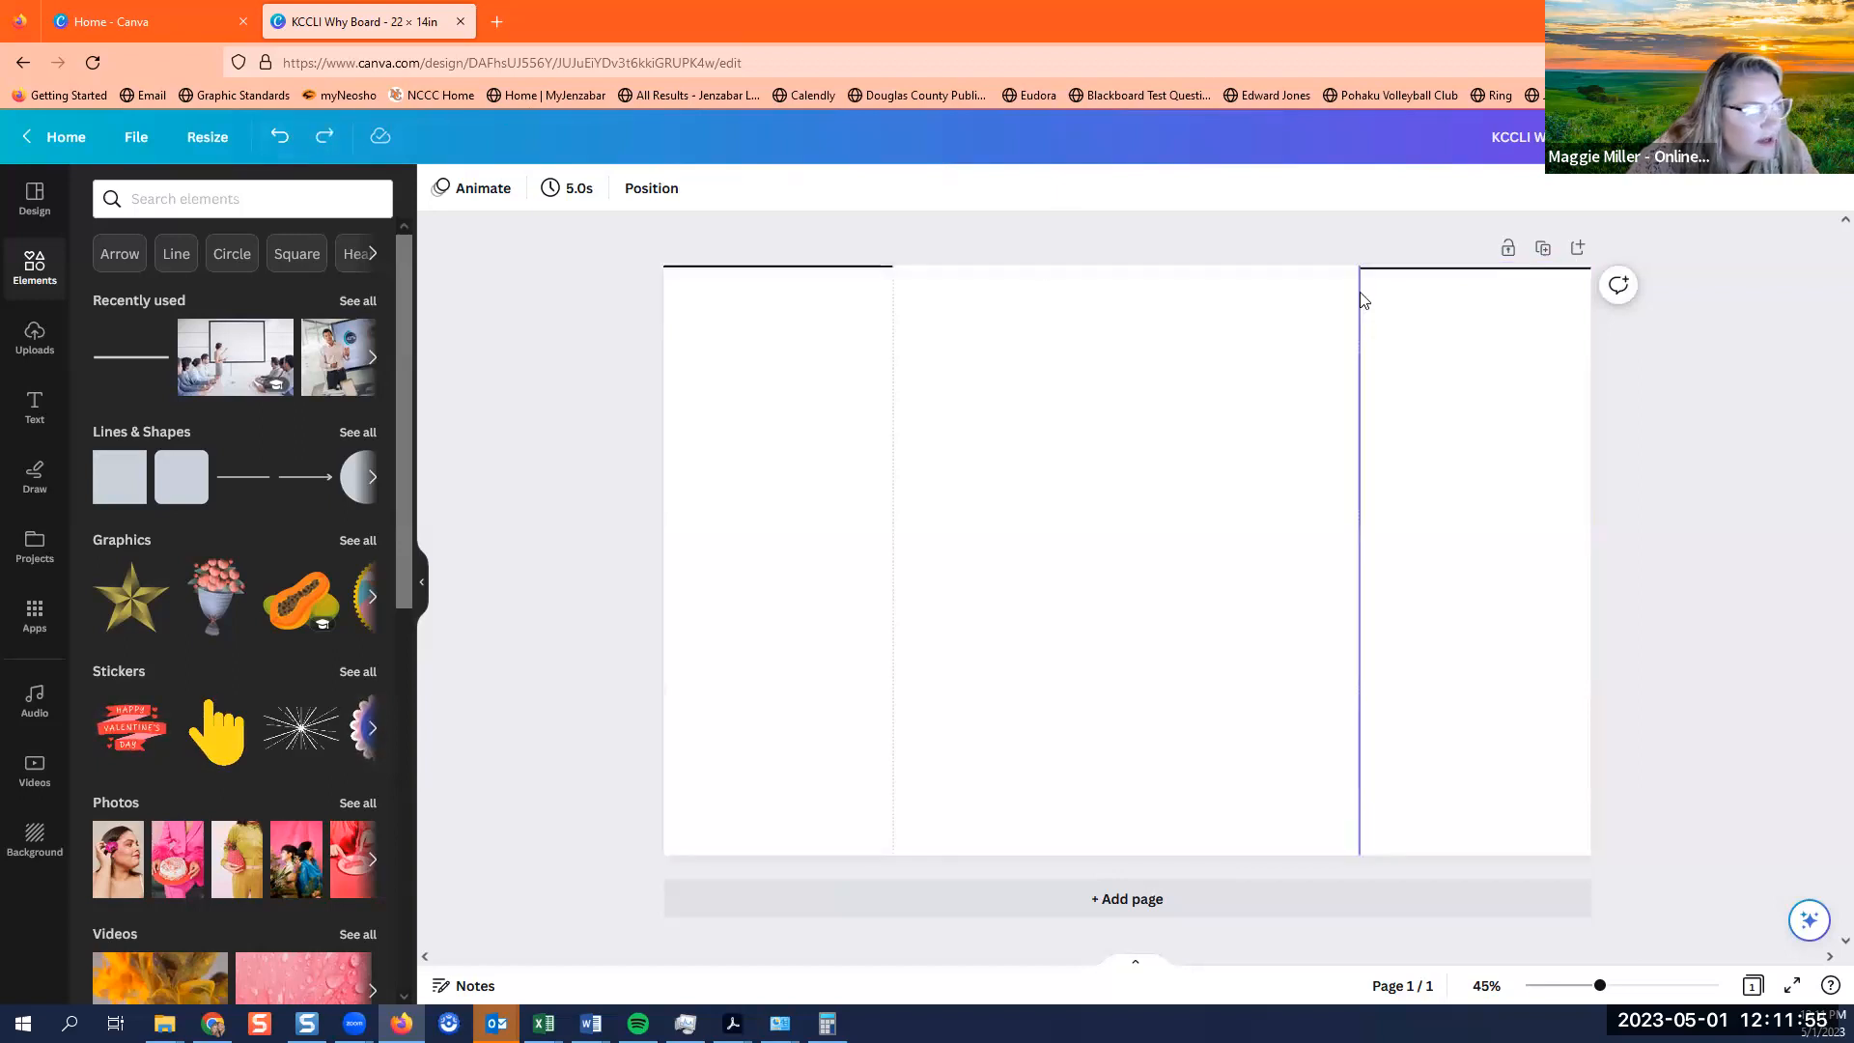
Delete both short black lines along the page's top edge.
{"action": "left_click", "coordinate": [1381, 271]}
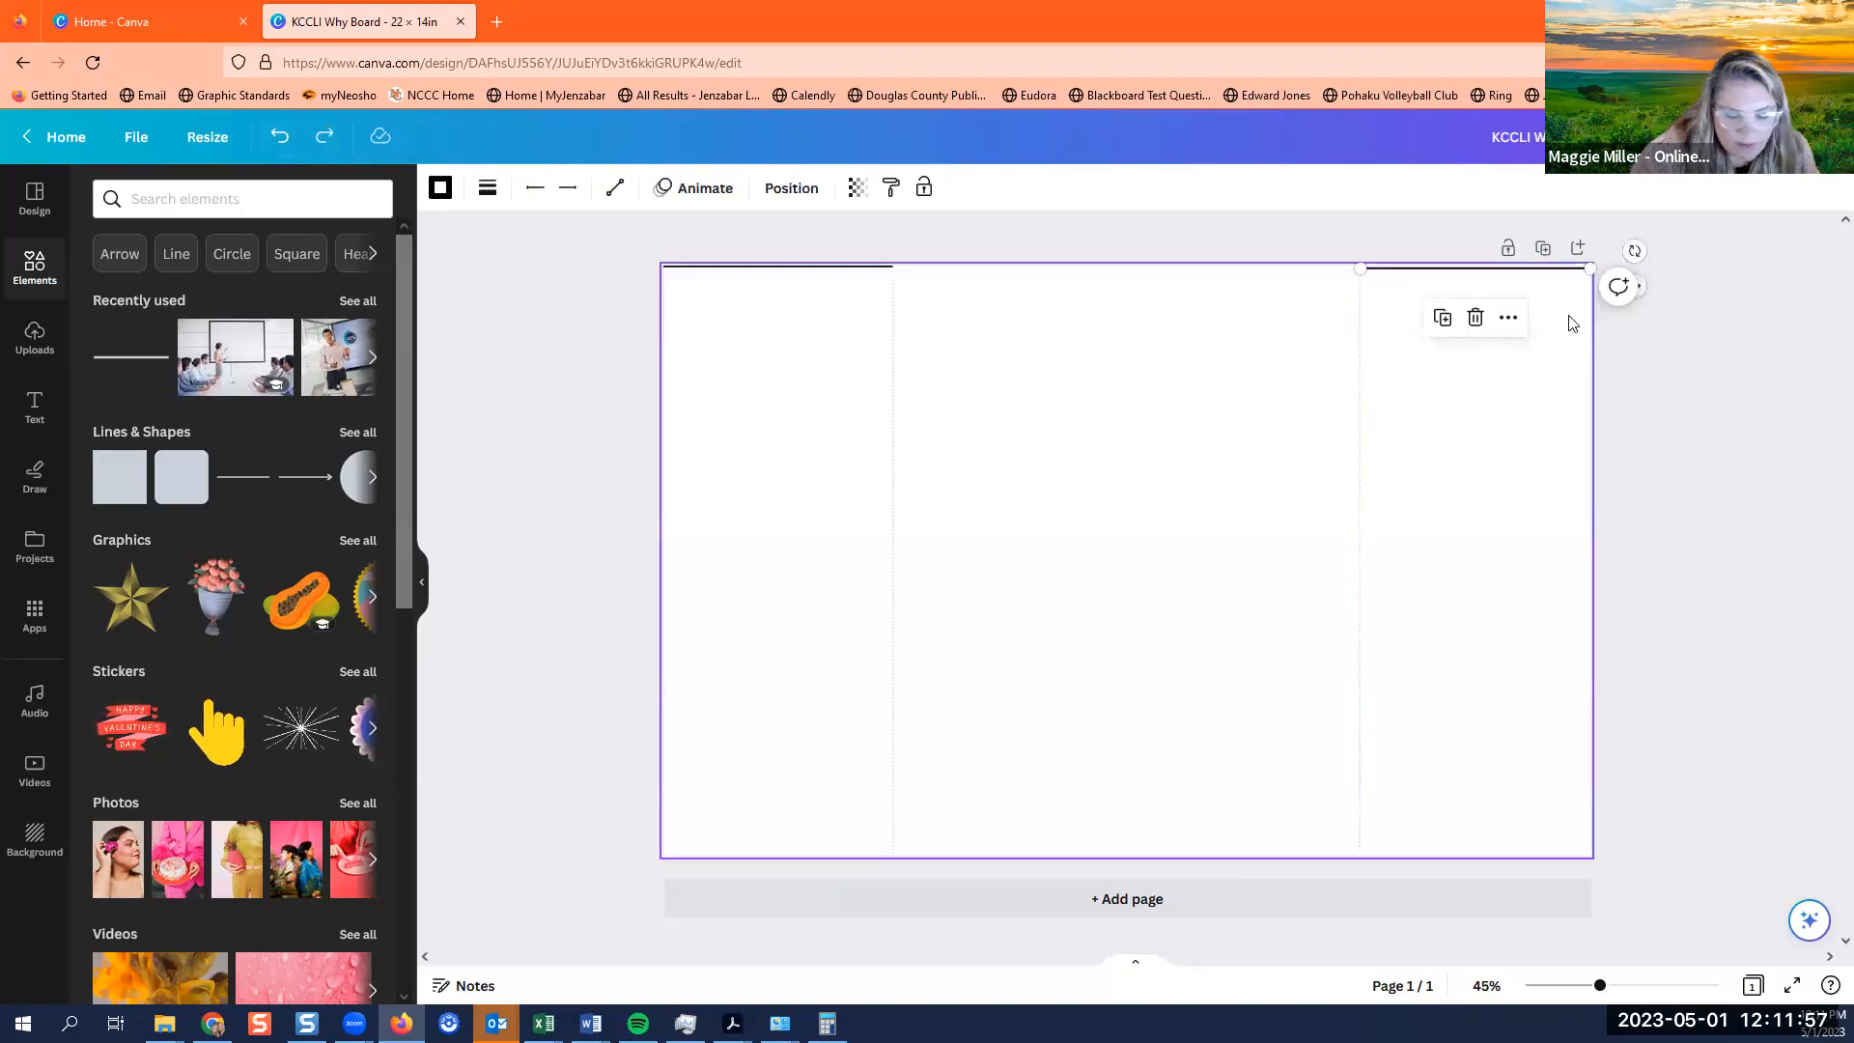
{"action": "key", "text": "Delete"}
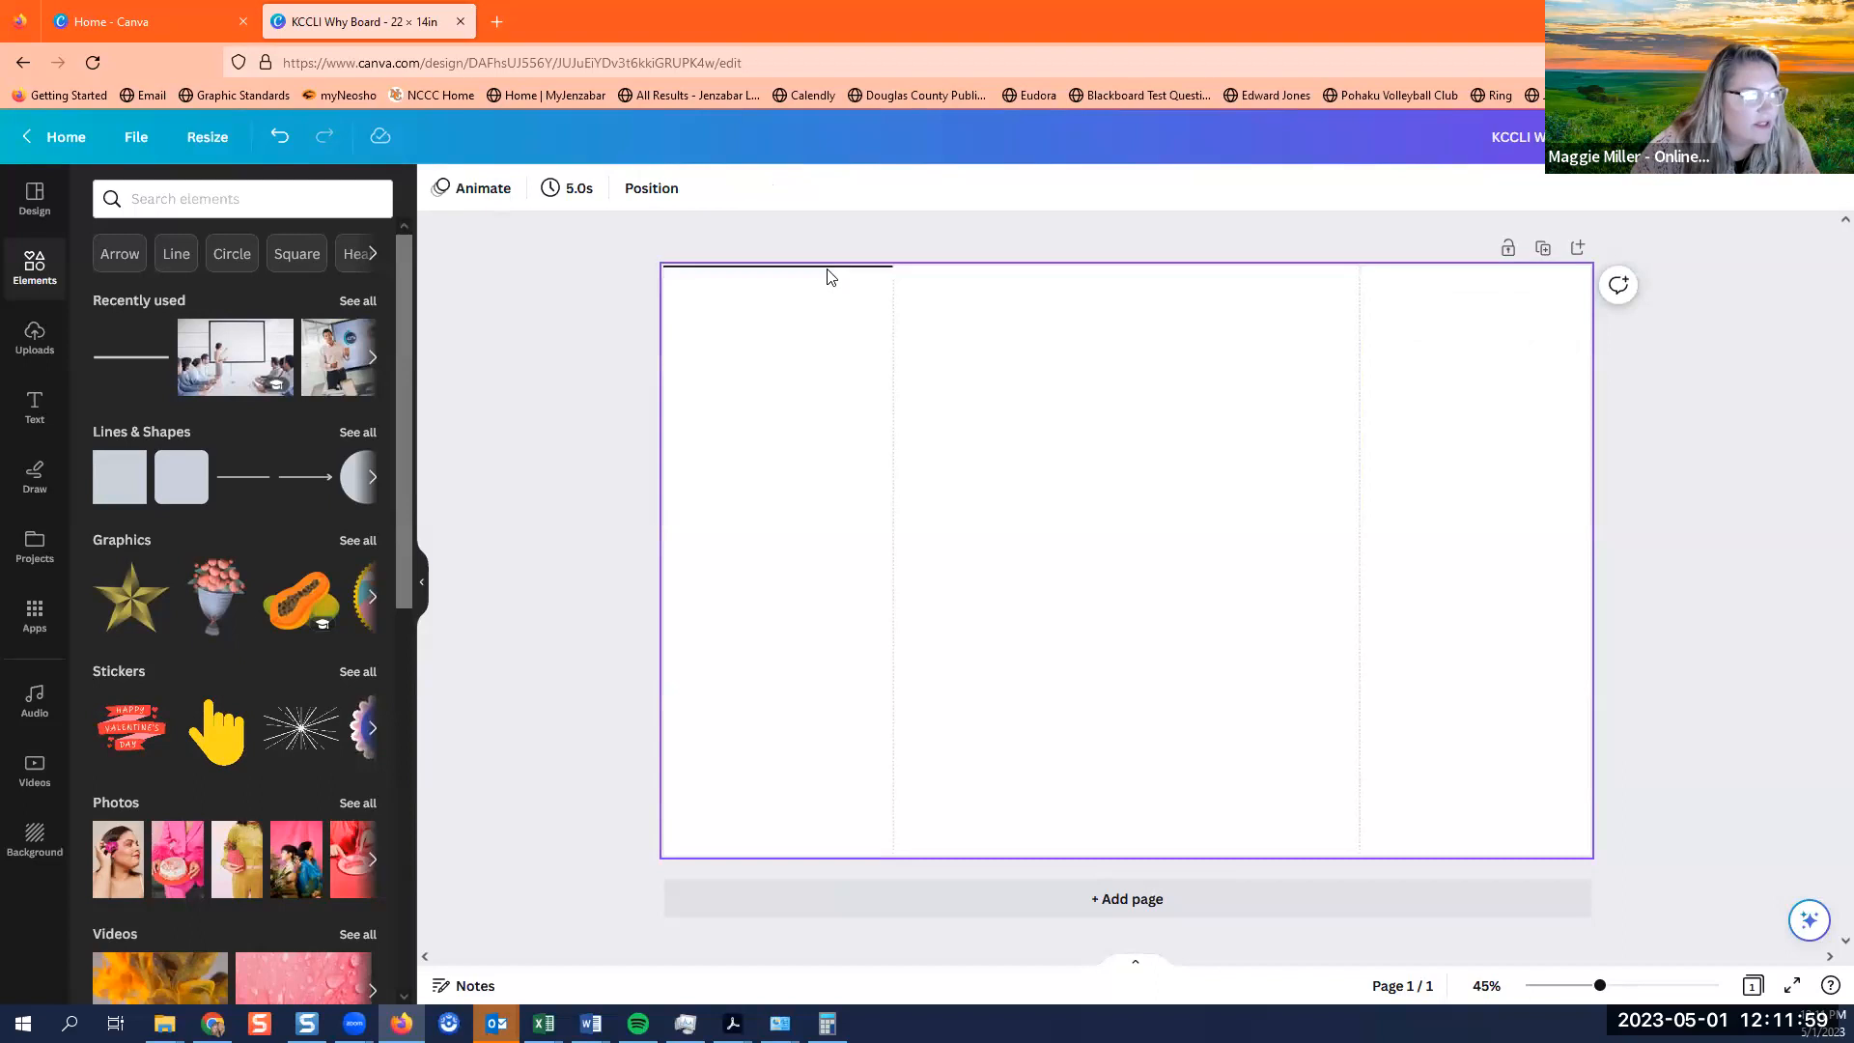
{"action": "left_click", "coordinate": [880, 279]}
{"action": "key", "text": "Delete"}
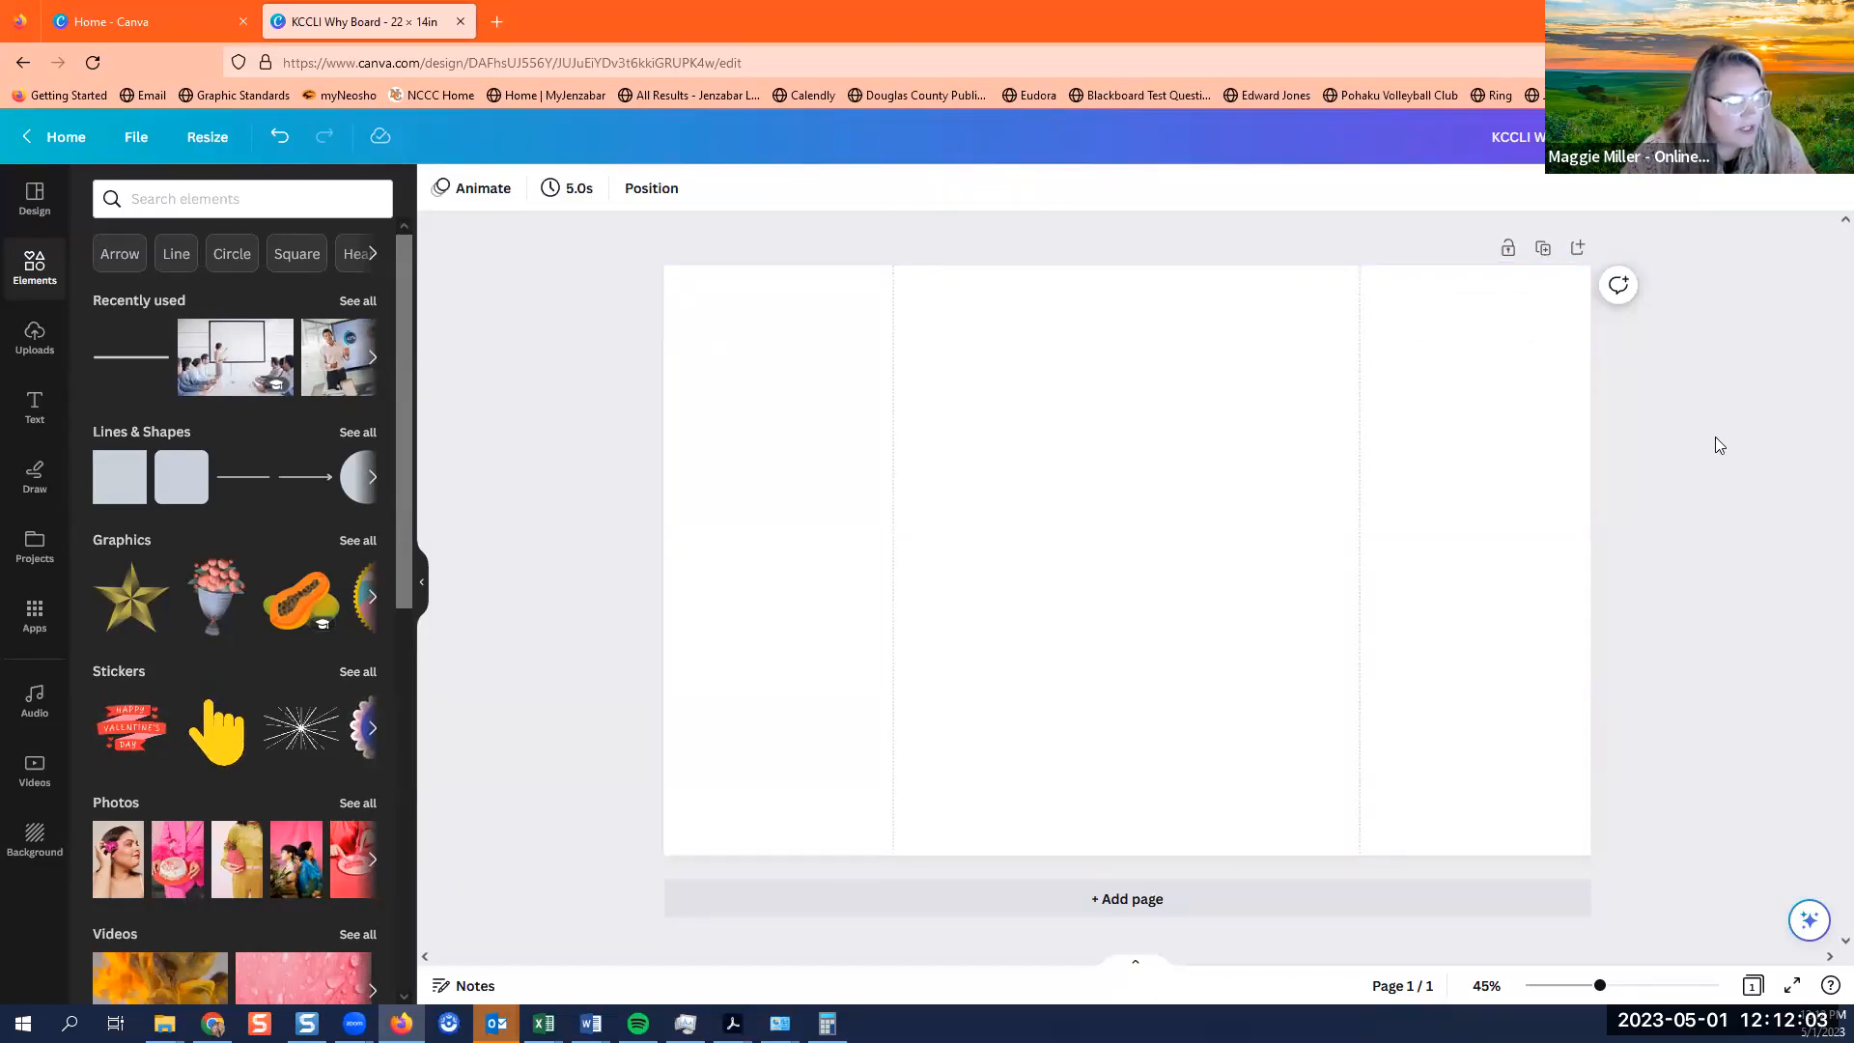
Lock both dotted vertical lines in place on the page.
{"action": "left_click", "coordinate": [1362, 444]}
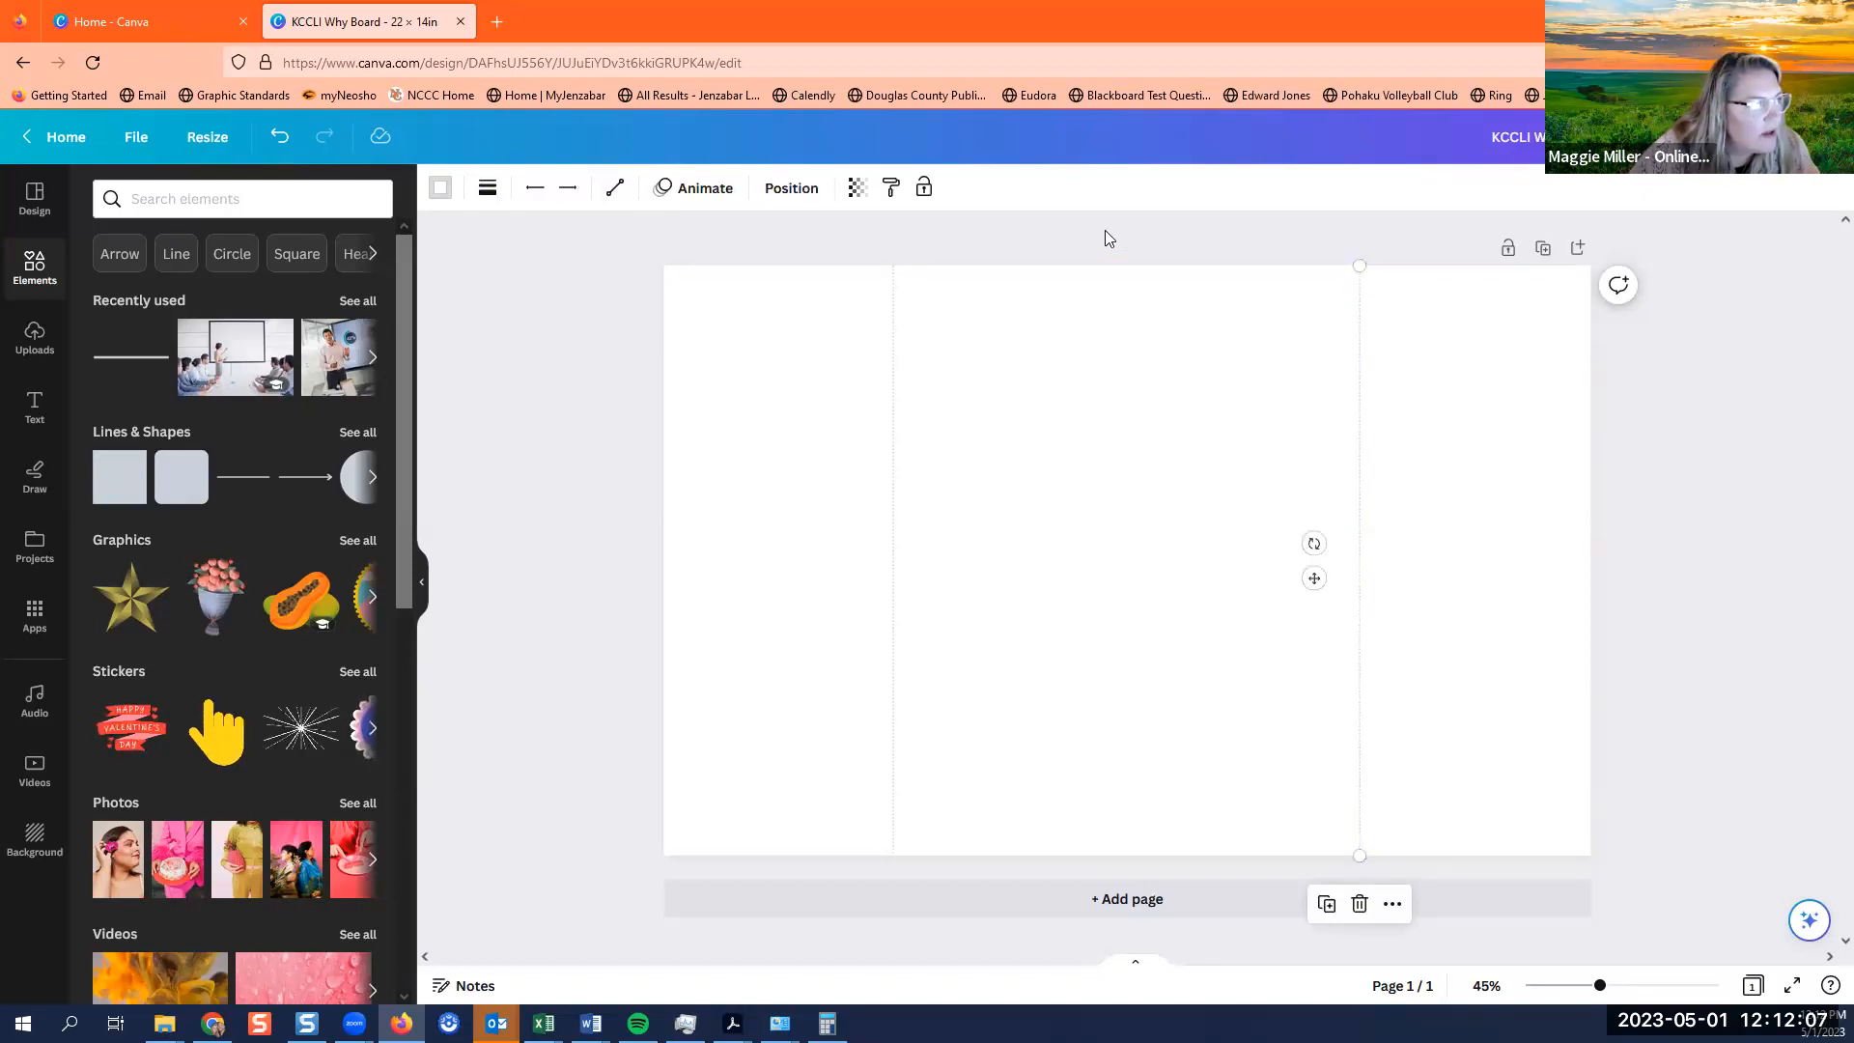
{"action": "left_click", "coordinate": [922, 193]}
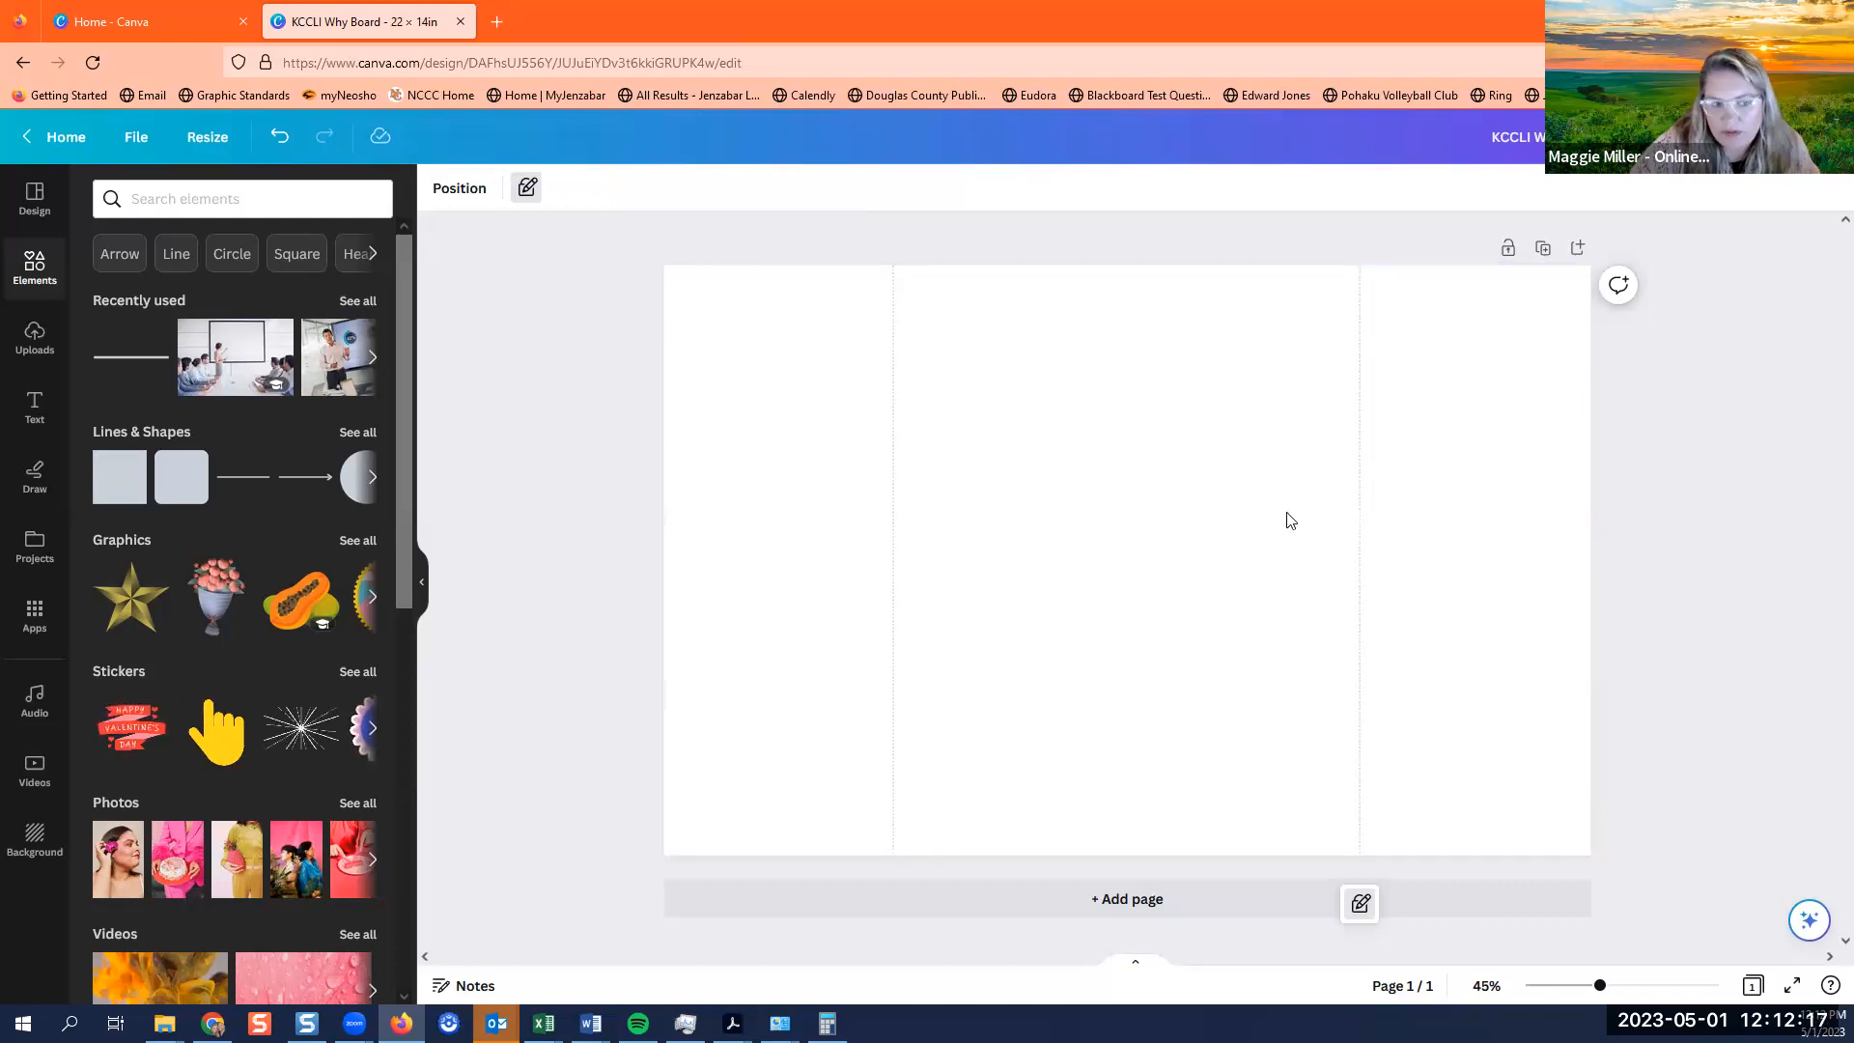
{"action": "left_click", "coordinate": [889, 510]}
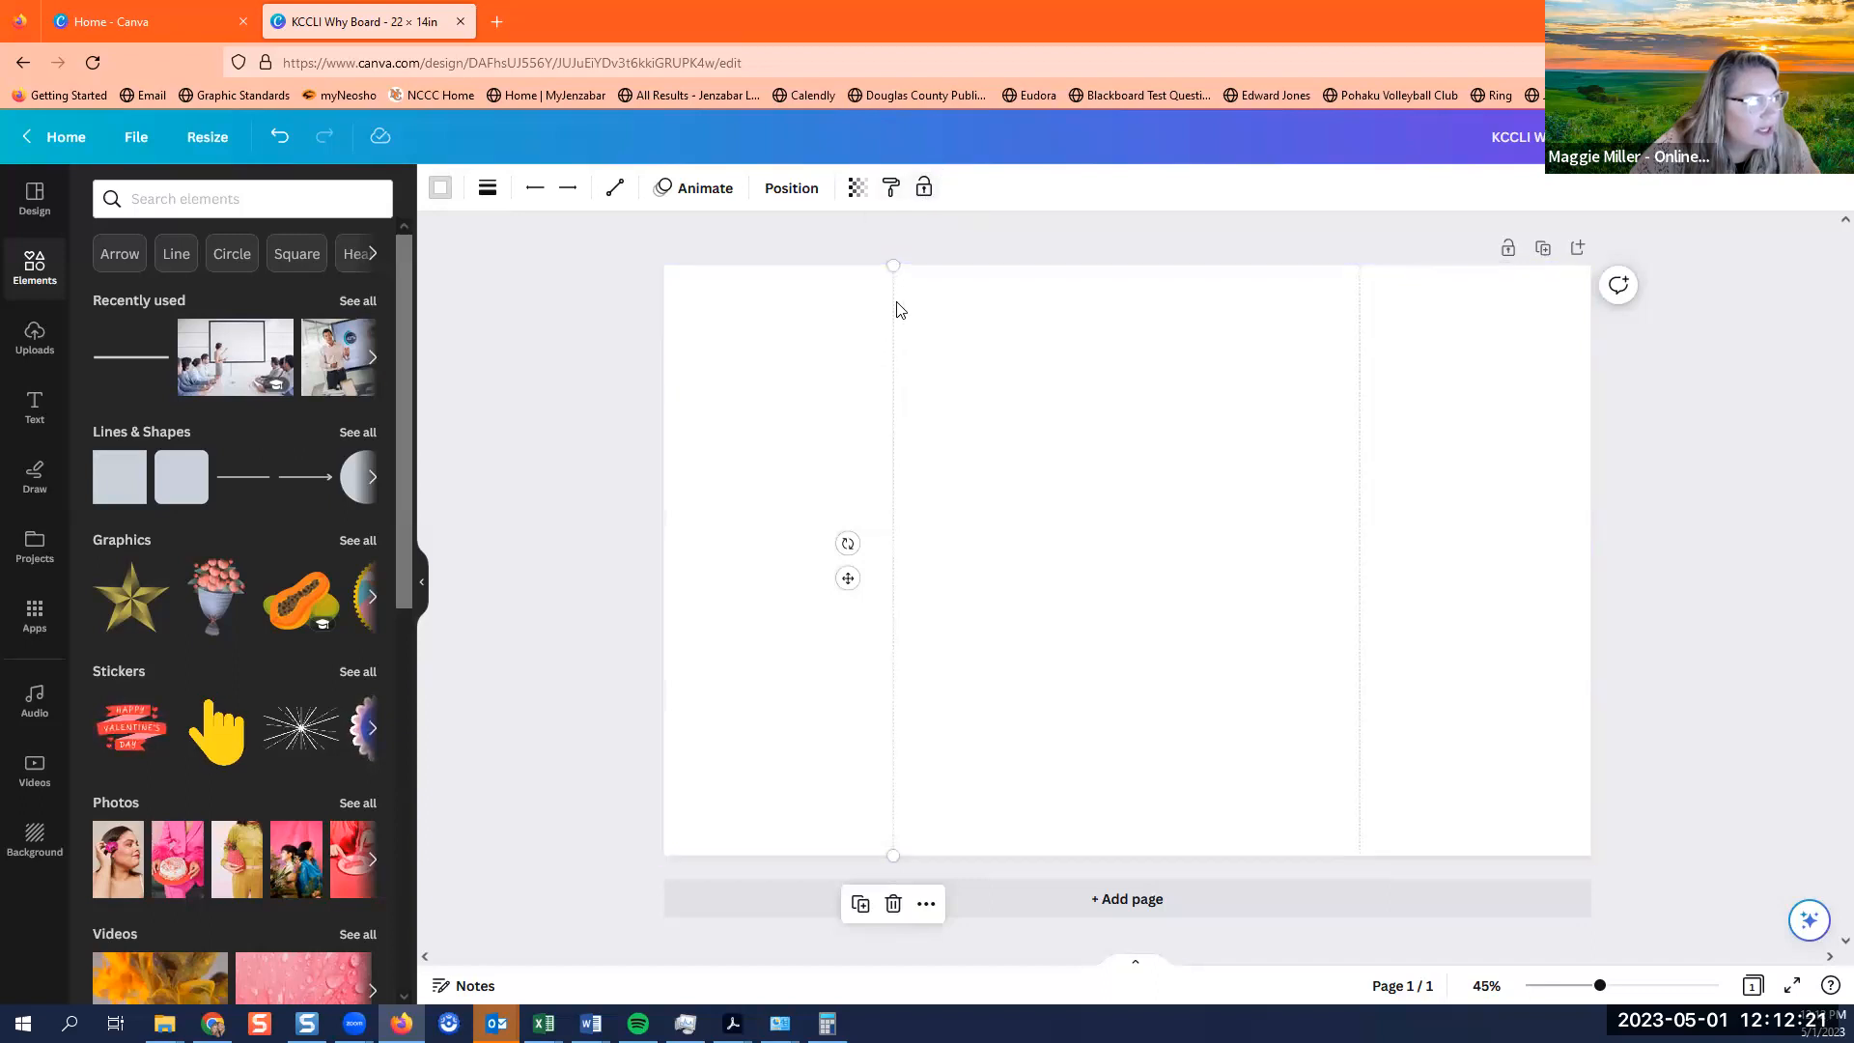
{"action": "left_click", "coordinate": [924, 196]}
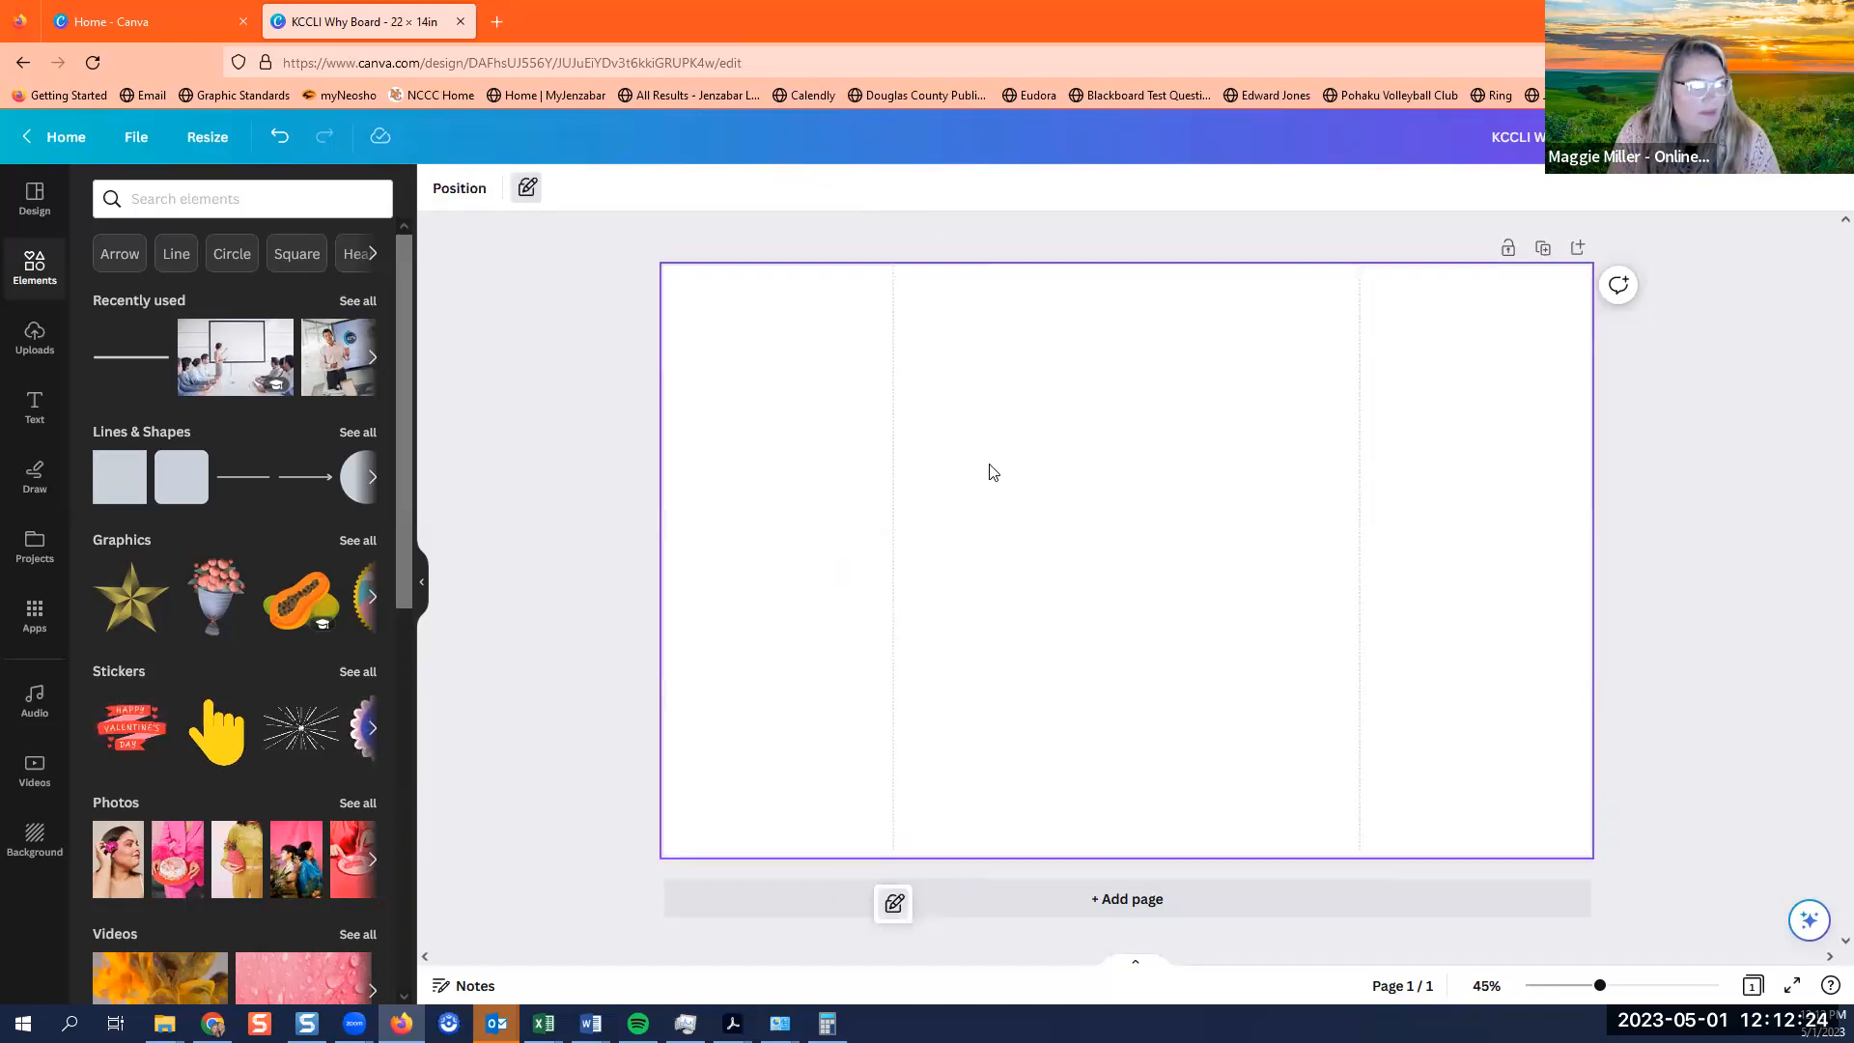
Select the locked left dotted line to check it, unlock it, and lock it again.
{"action": "left_click", "coordinate": [900, 468]}
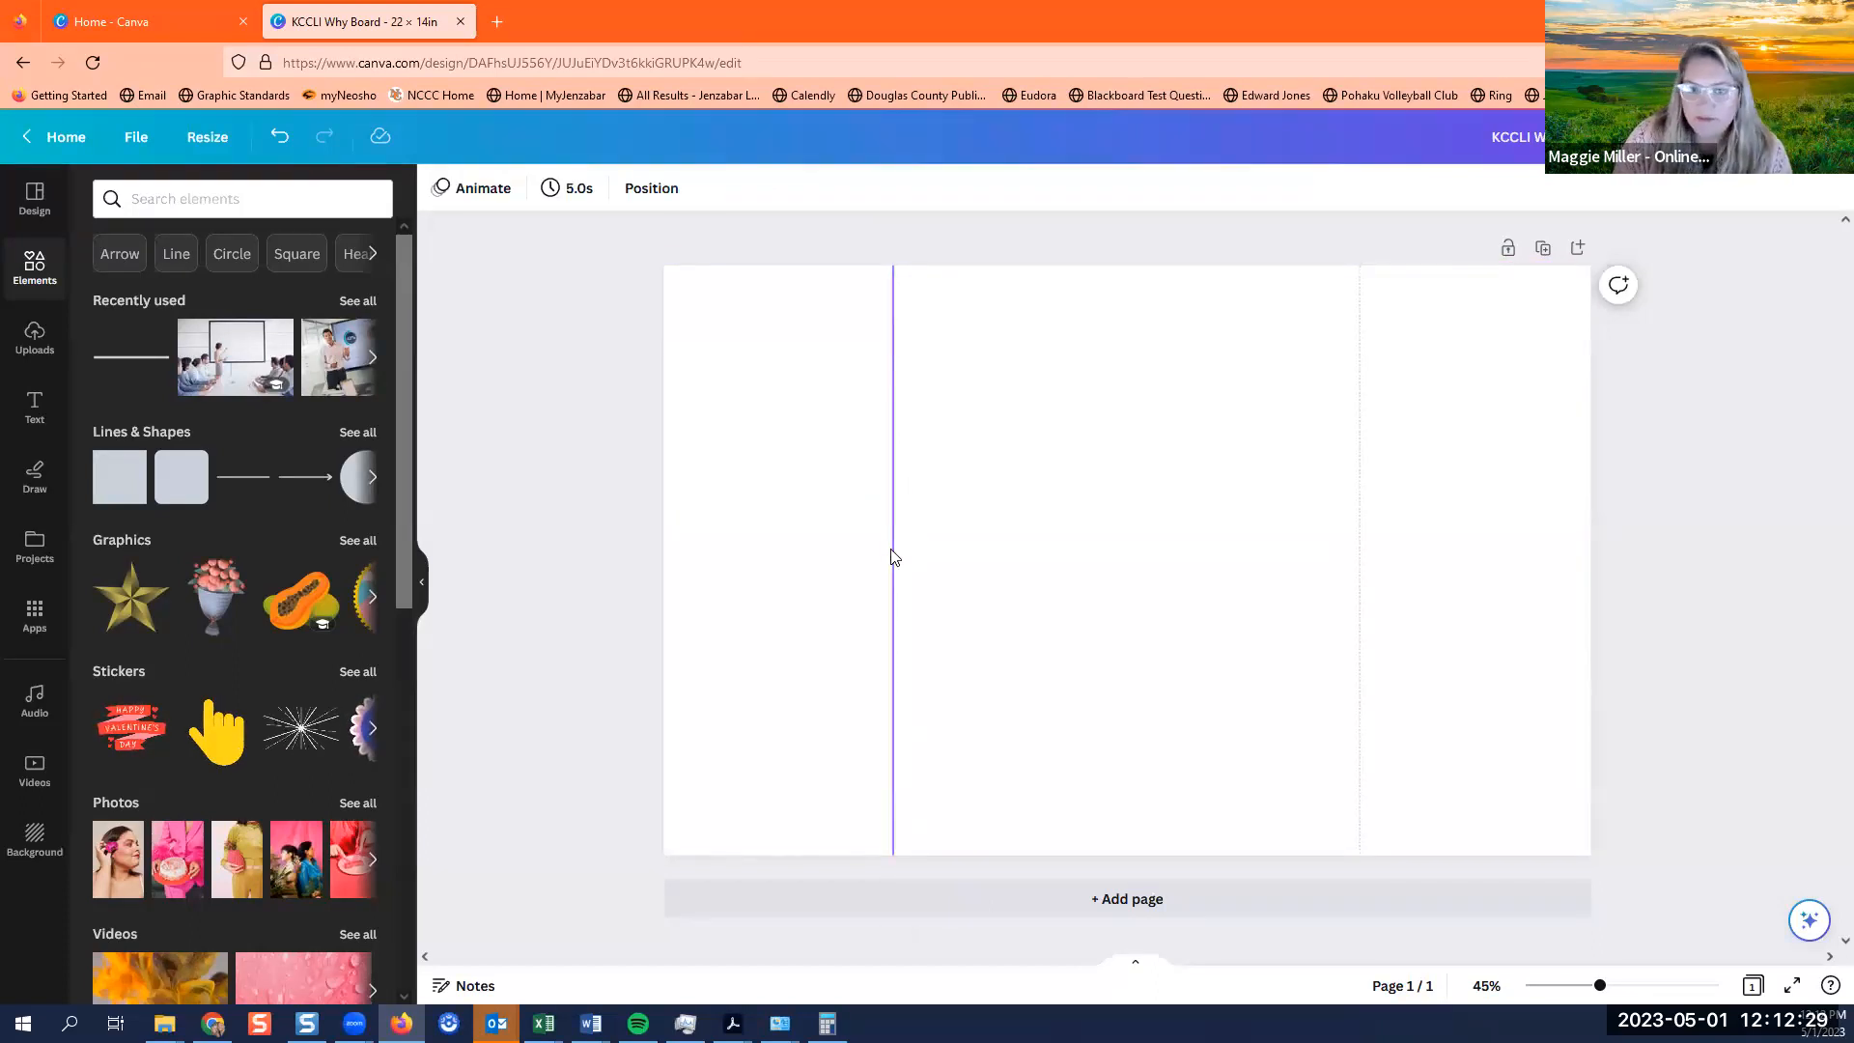
{"action": "left_click", "coordinate": [1009, 540]}
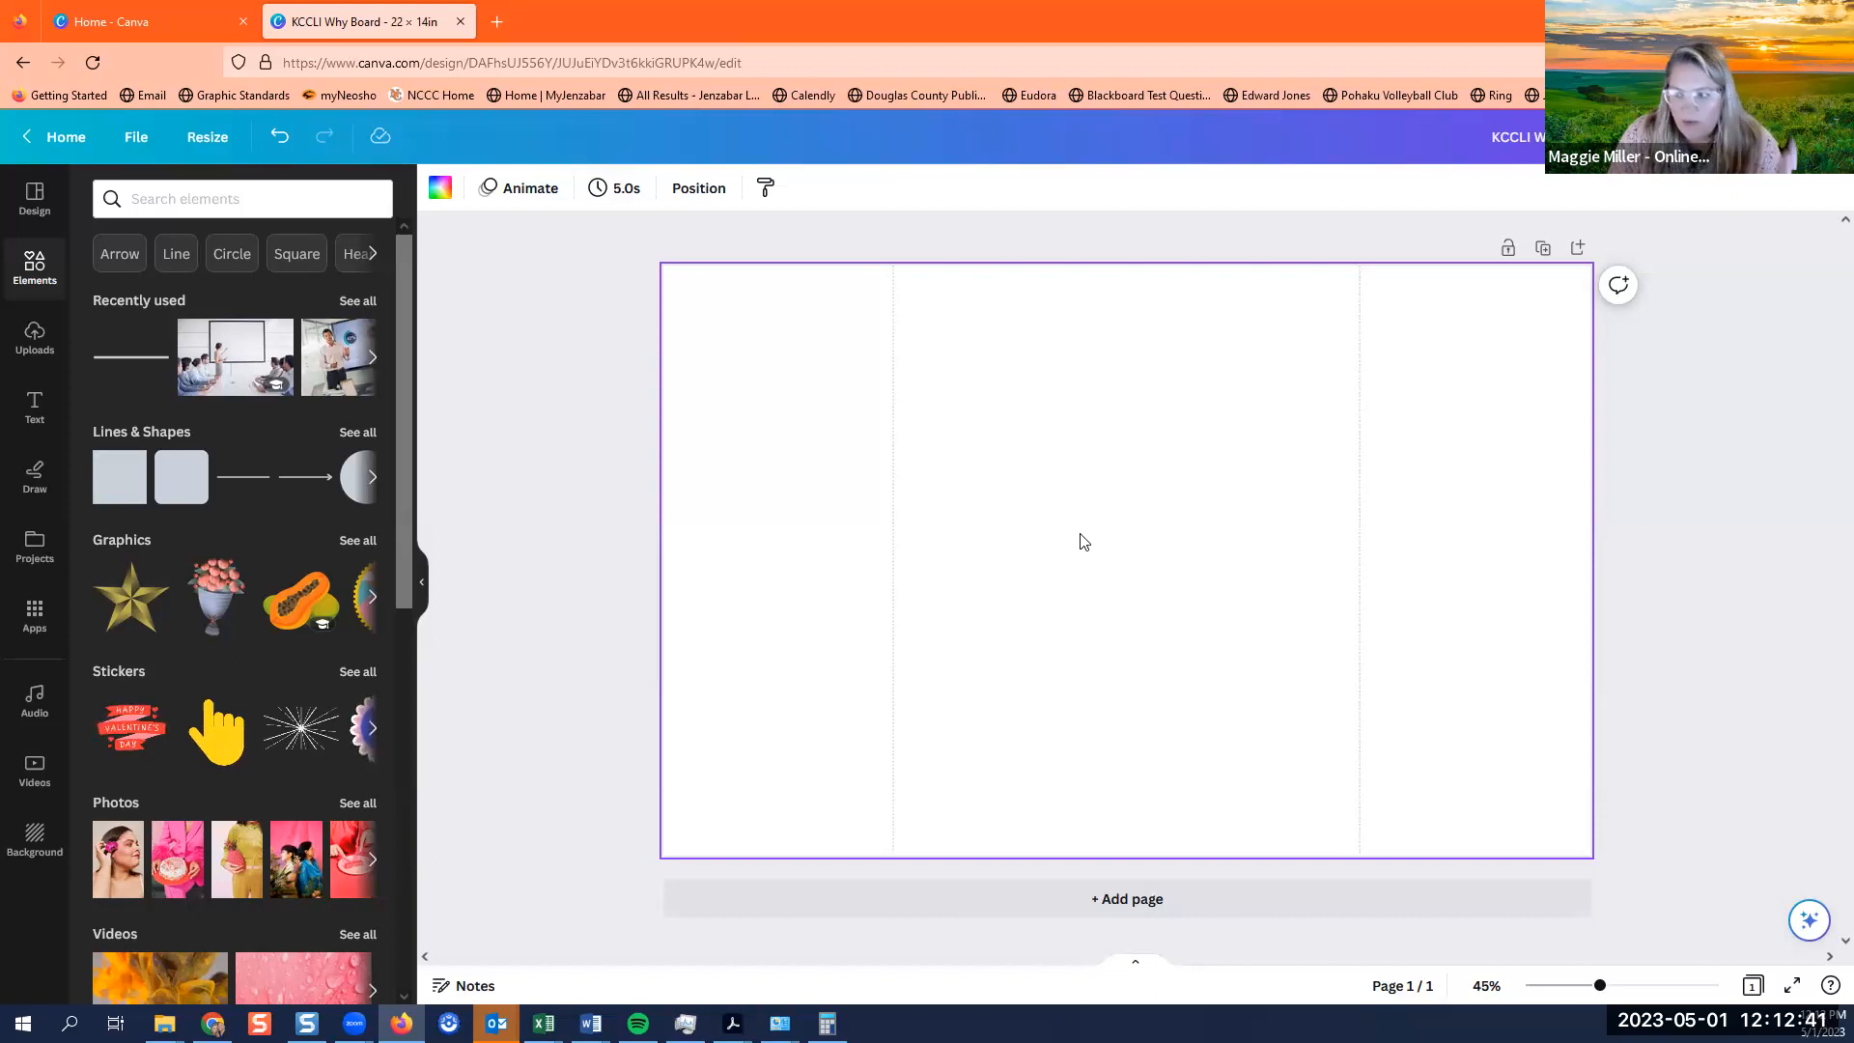
{"action": "left_click", "coordinate": [891, 520]}
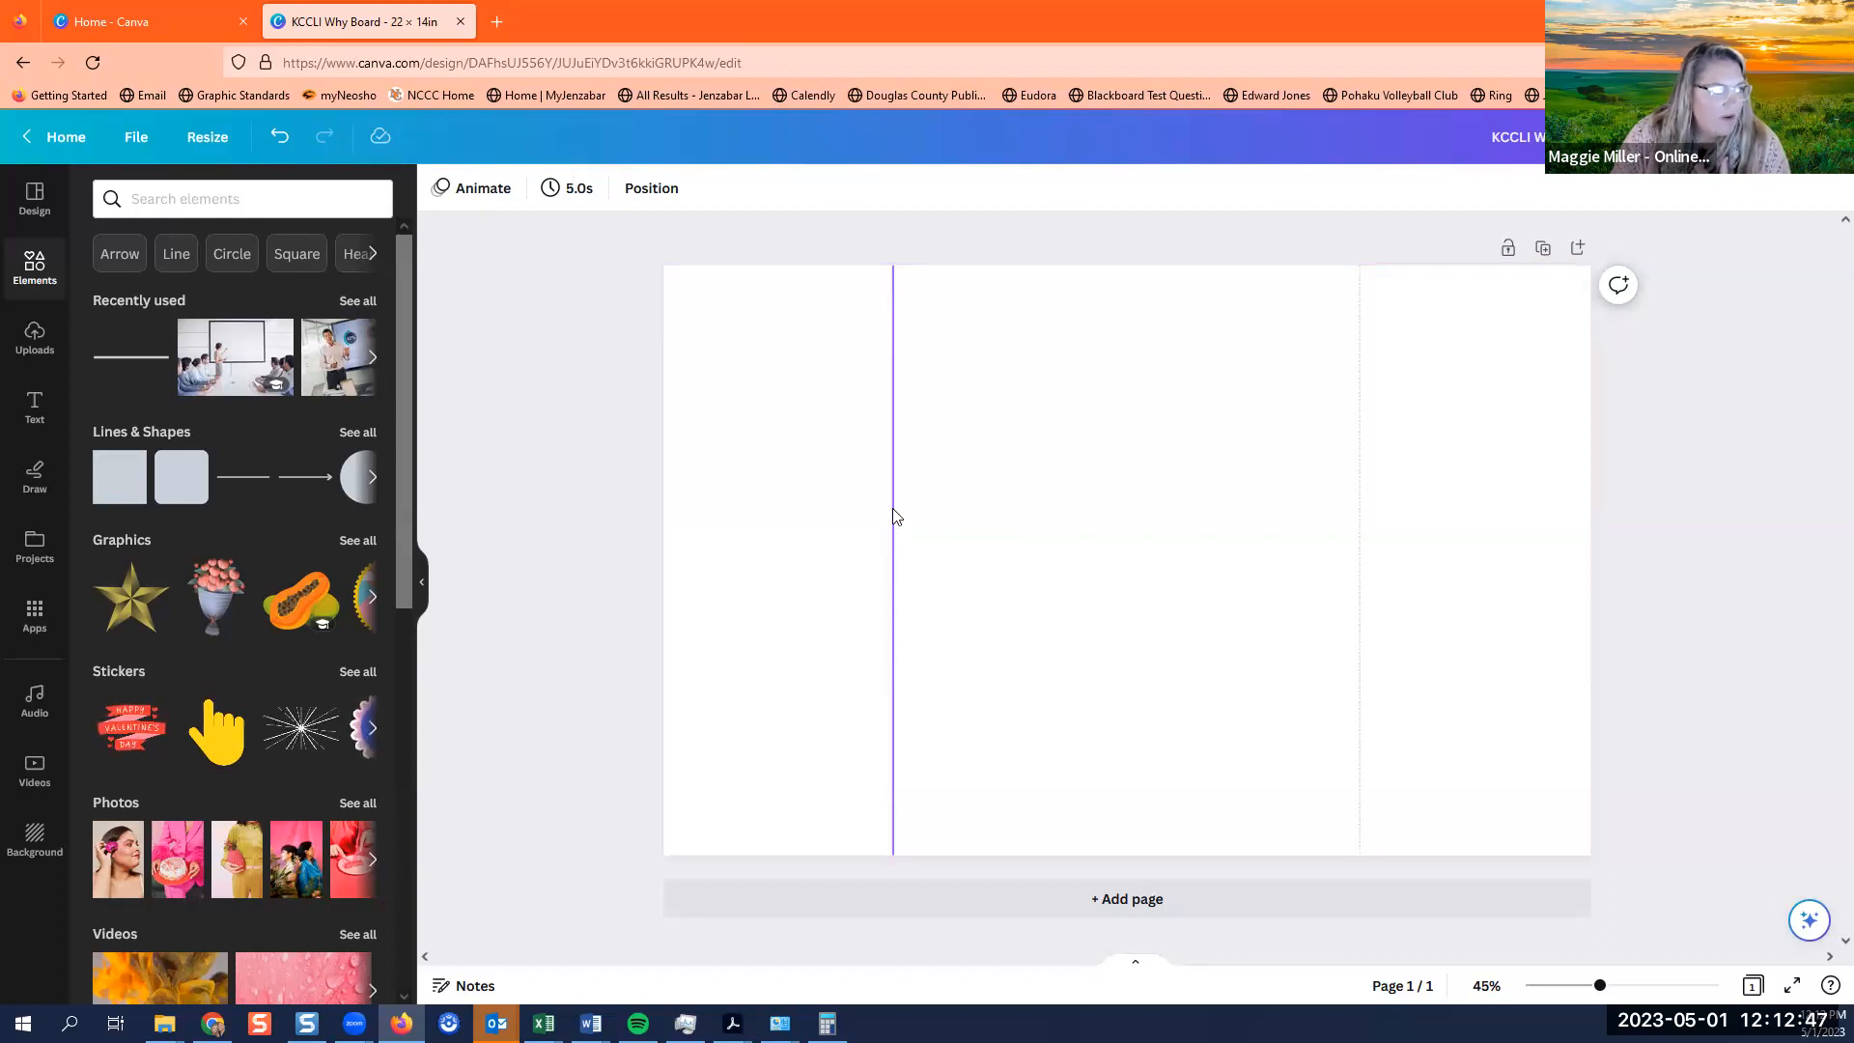
{"action": "left_click", "coordinate": [893, 517]}
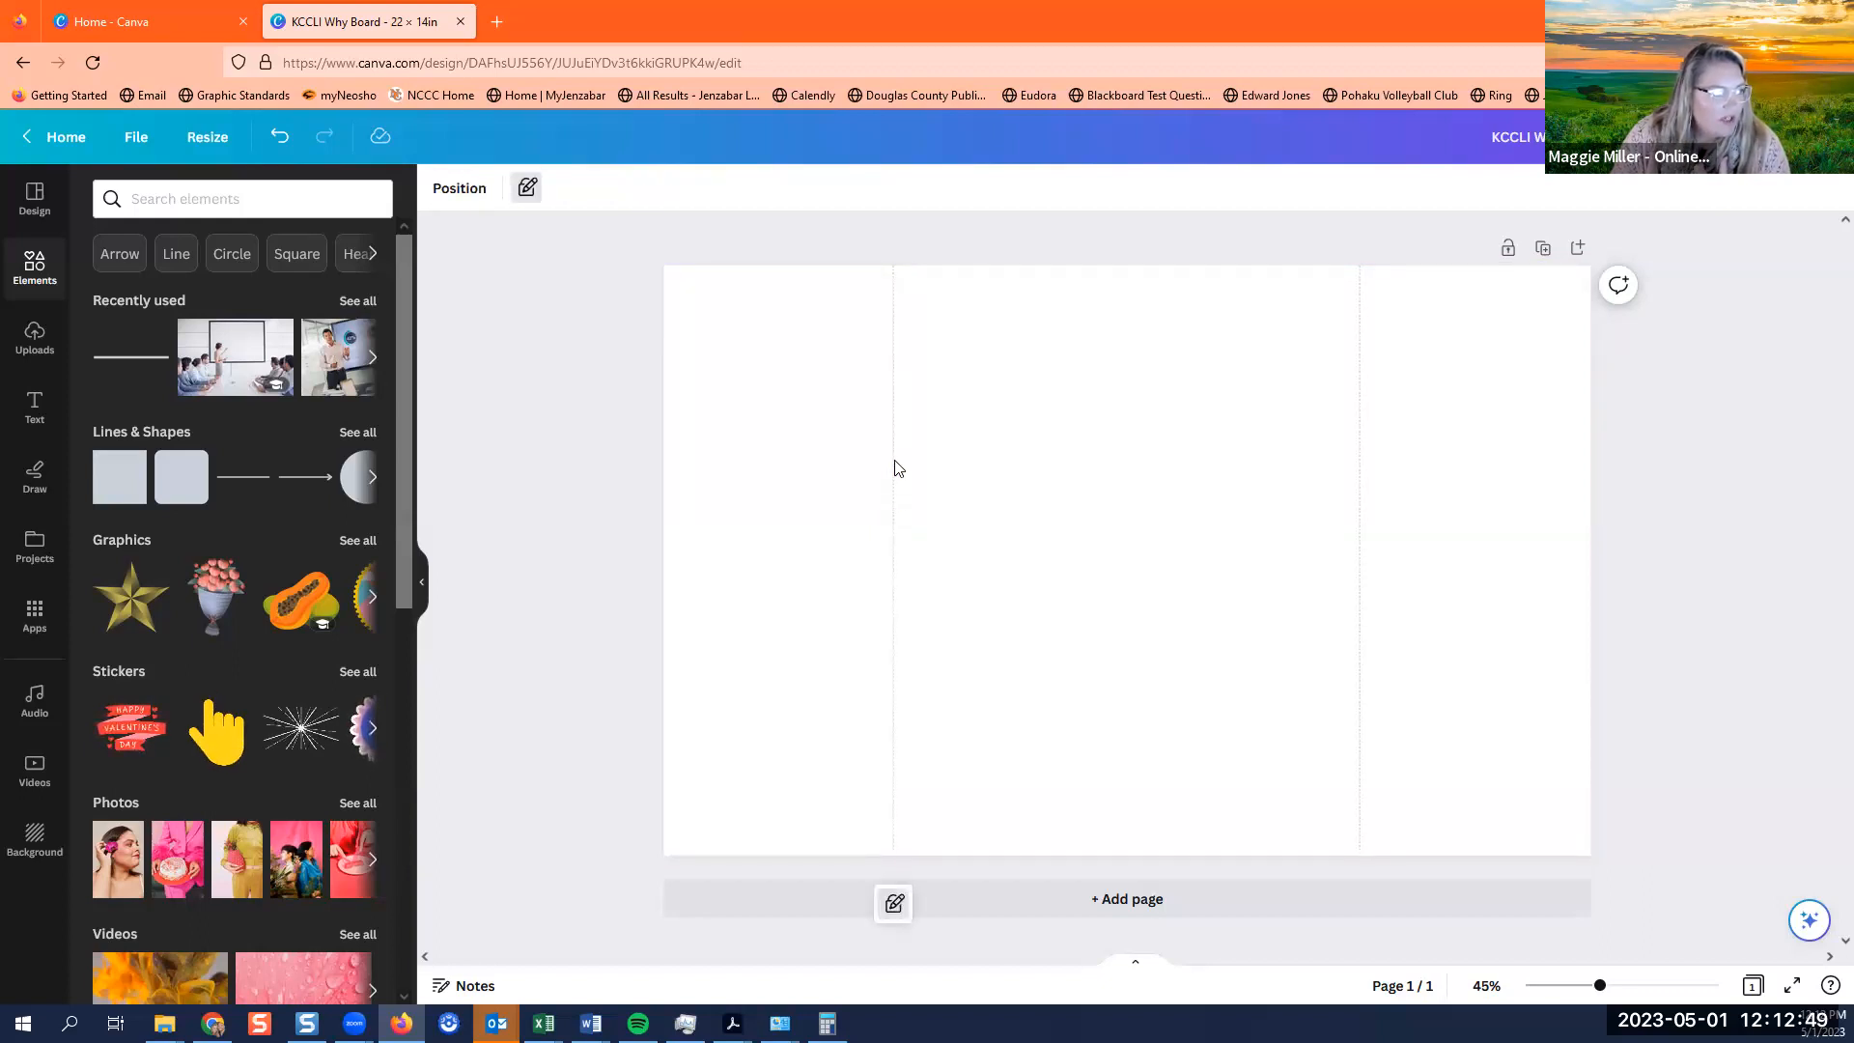
{"action": "left_click", "coordinate": [725, 510]}
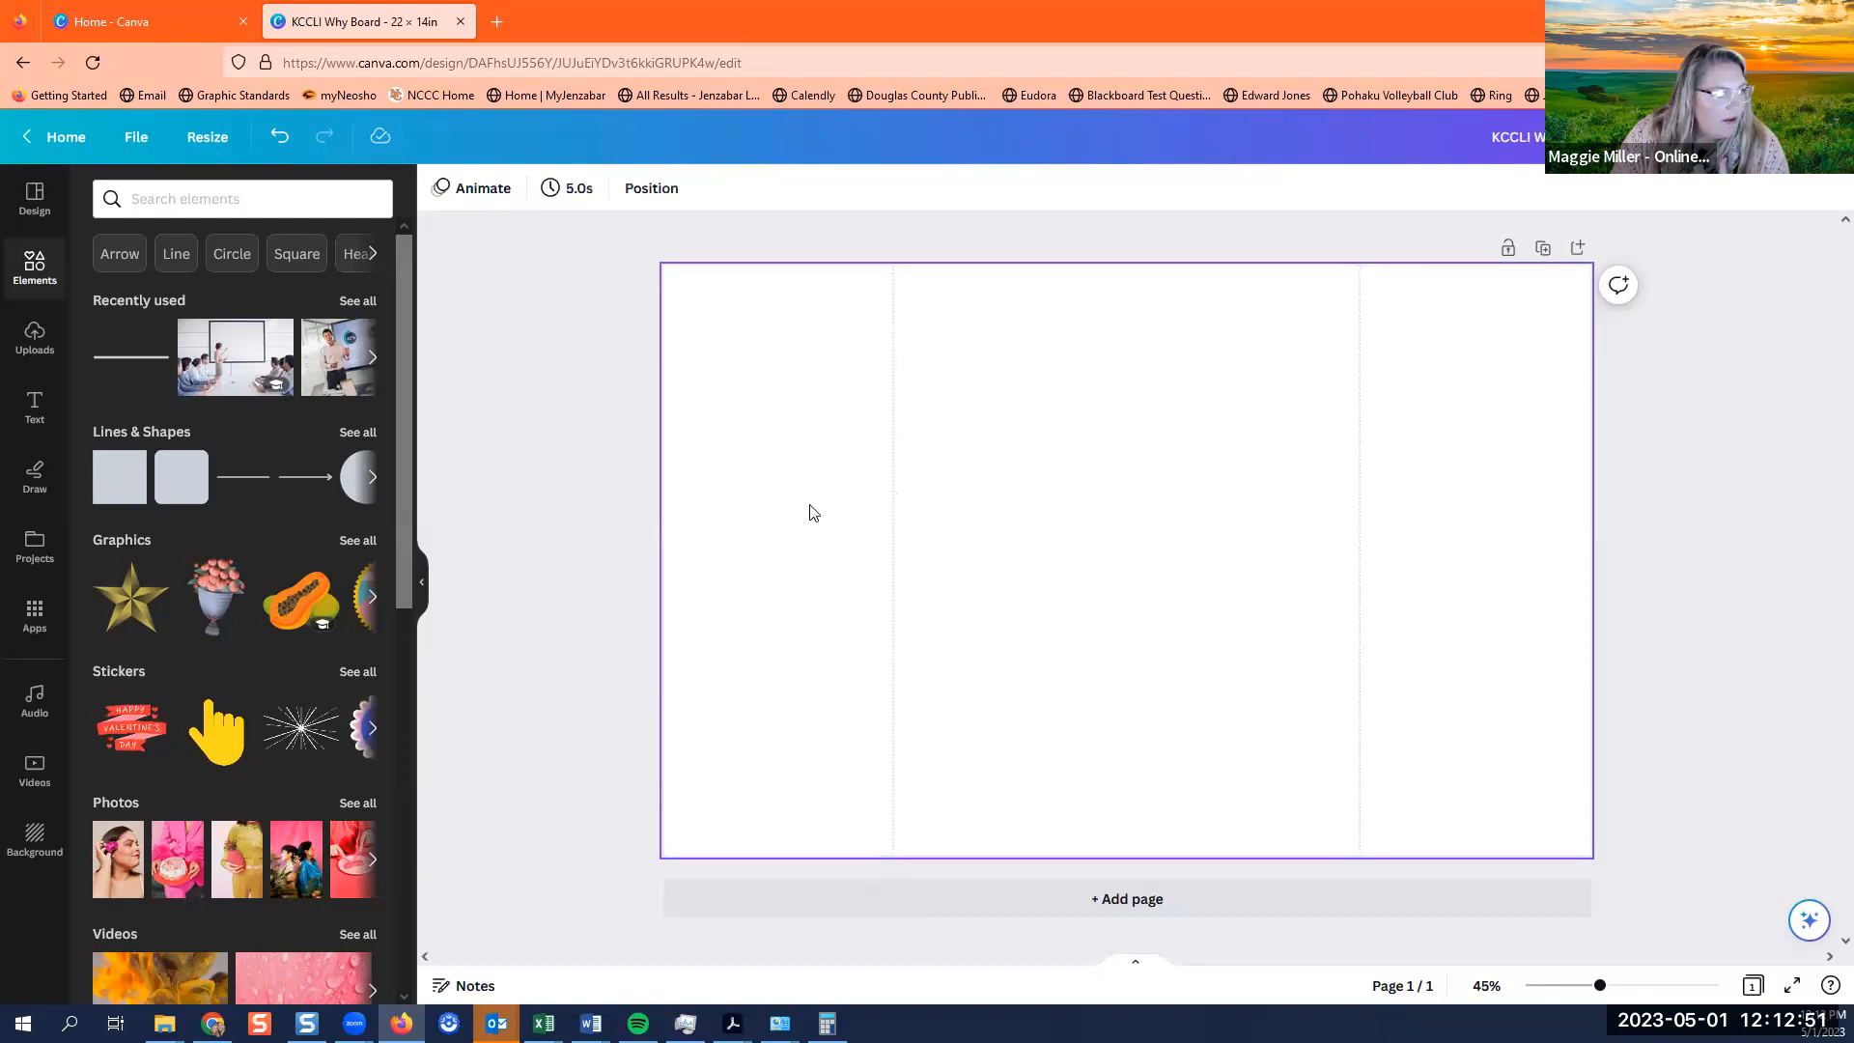
{"action": "left_click", "coordinate": [890, 522]}
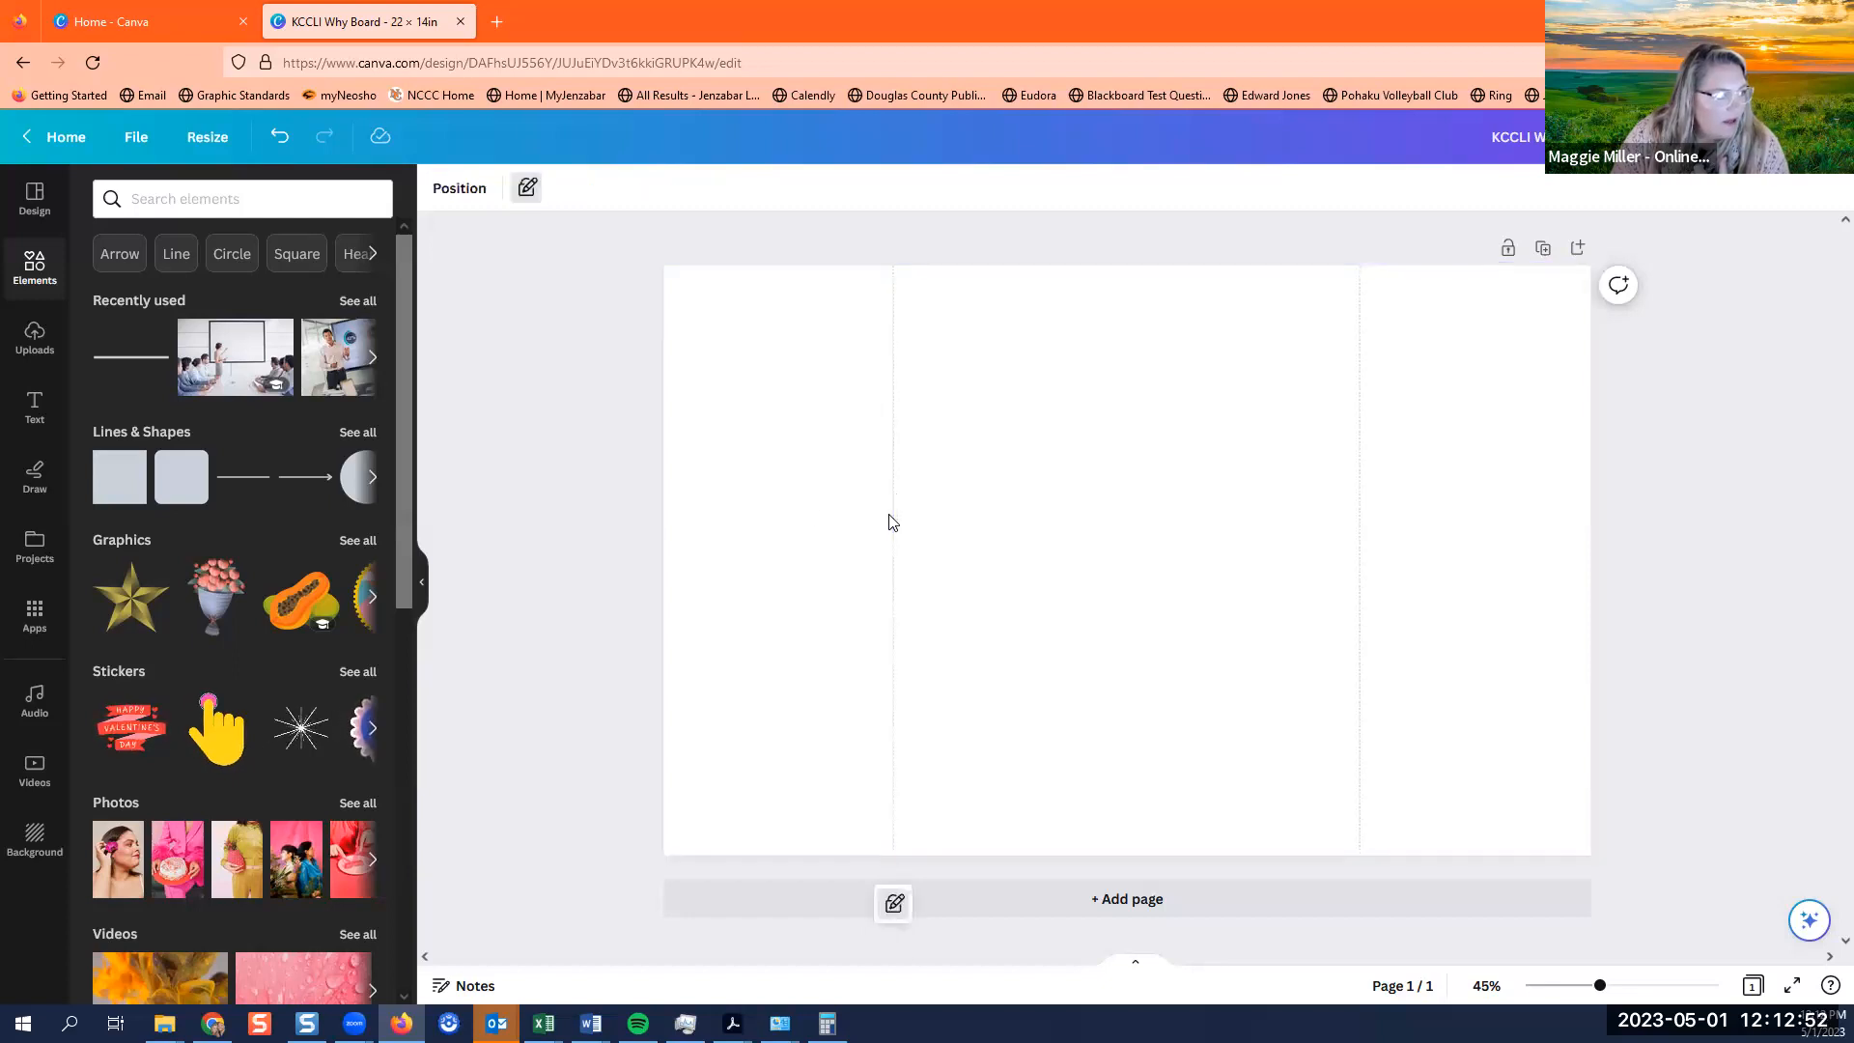
{"action": "left_click", "coordinate": [518, 199]}
{"action": "left_click", "coordinate": [526, 193]}
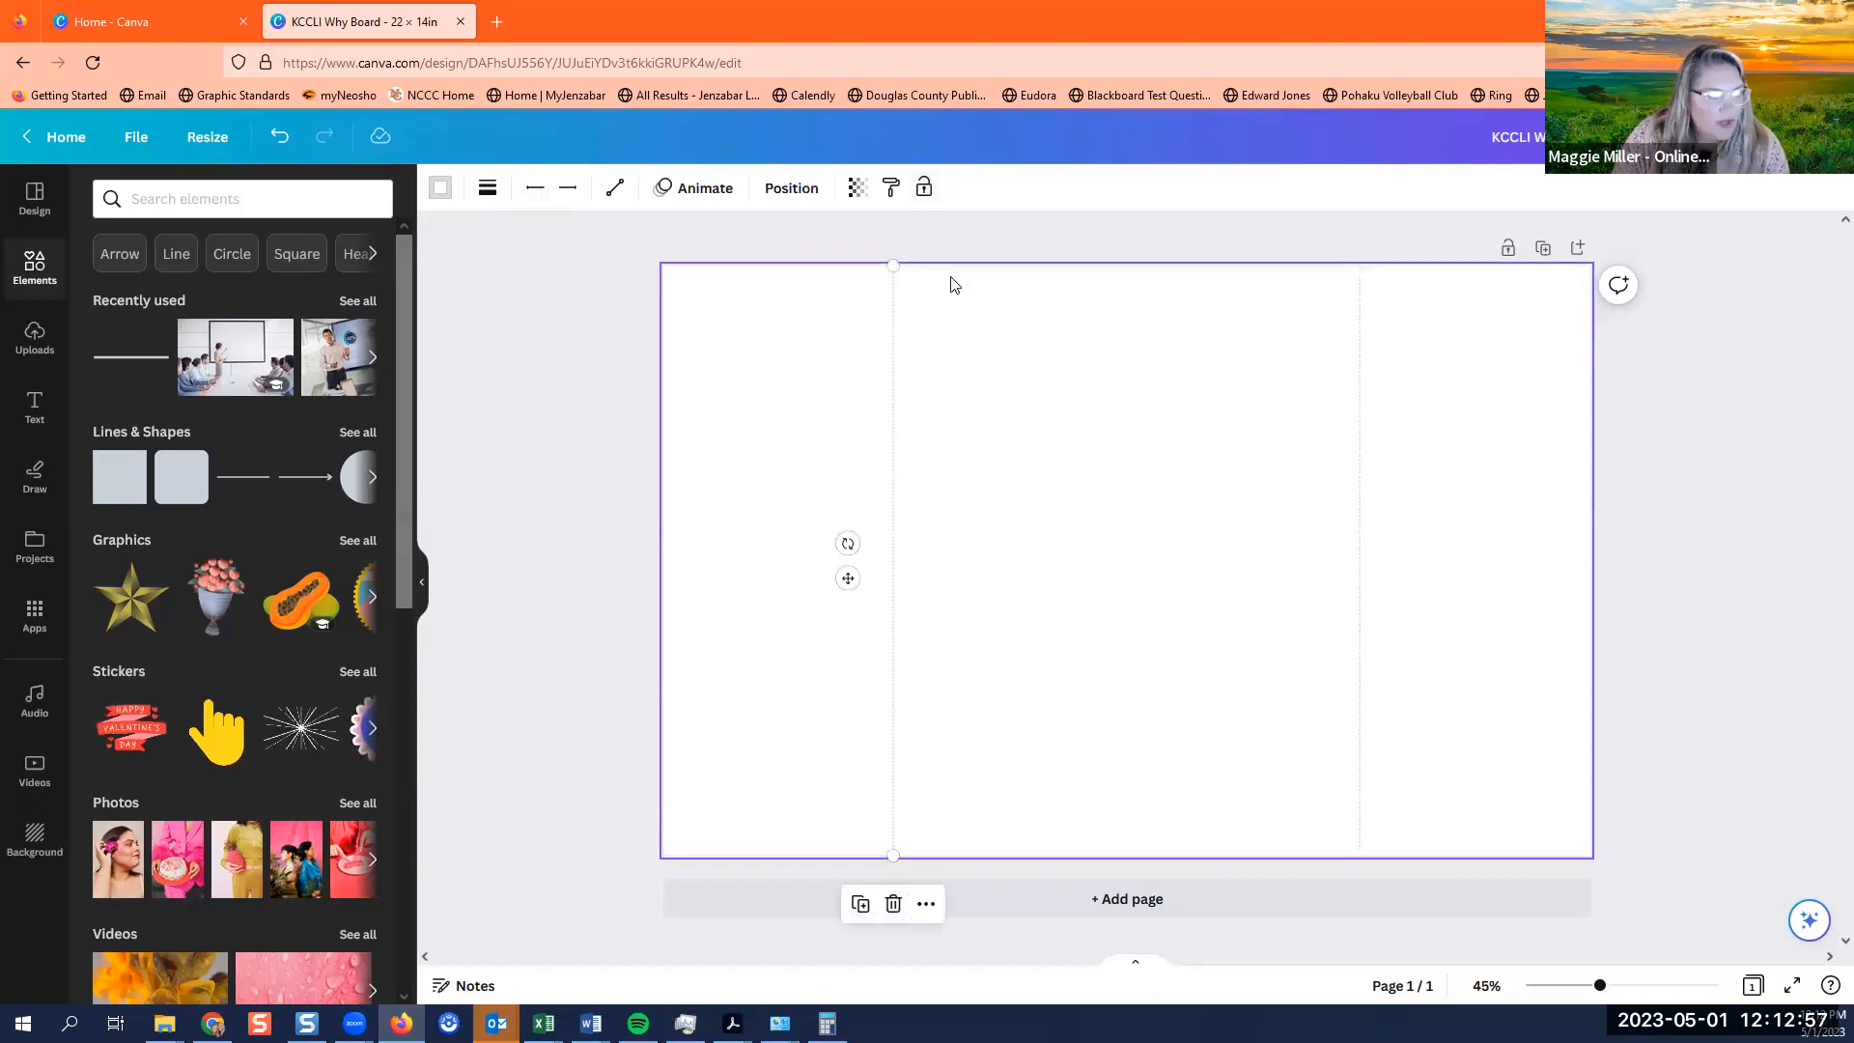
{"action": "left_click", "coordinate": [924, 188]}
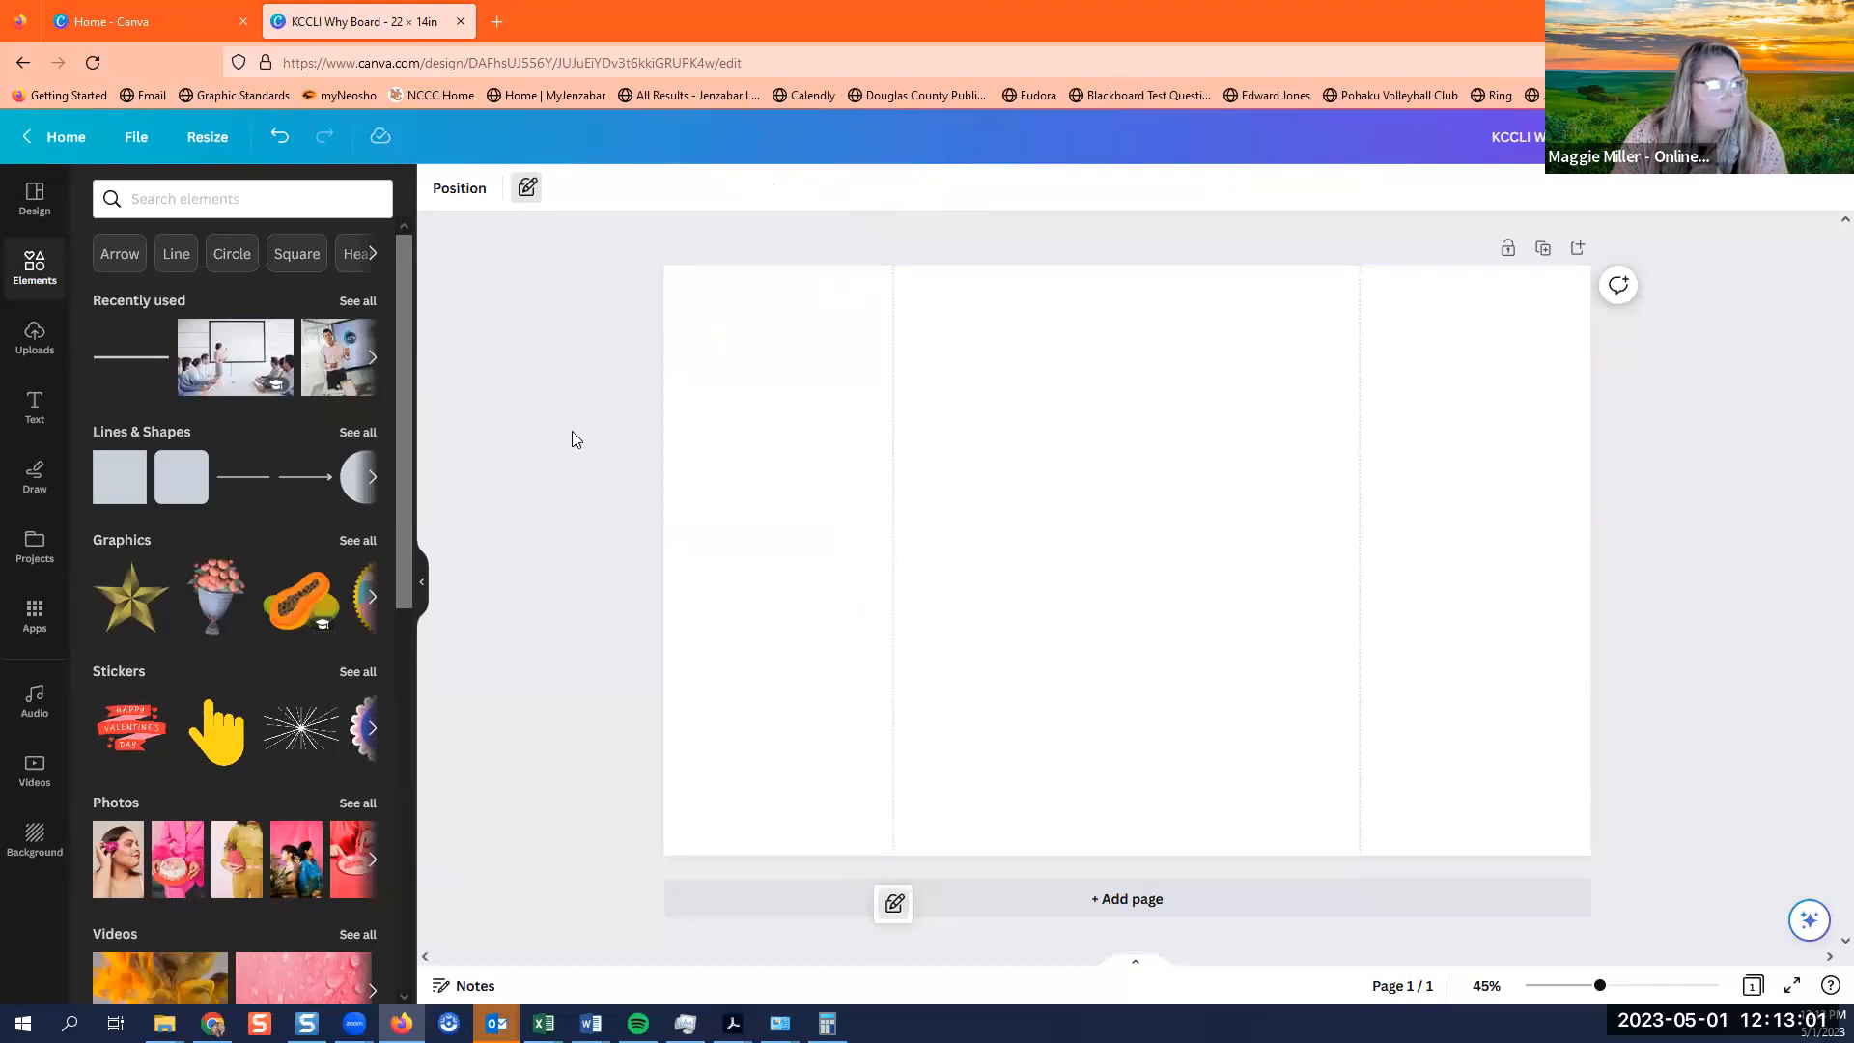
Browse the font combinations and insert the yellow neon "Sparkle" text onto the page.
{"action": "left_click", "coordinate": [1082, 457]}
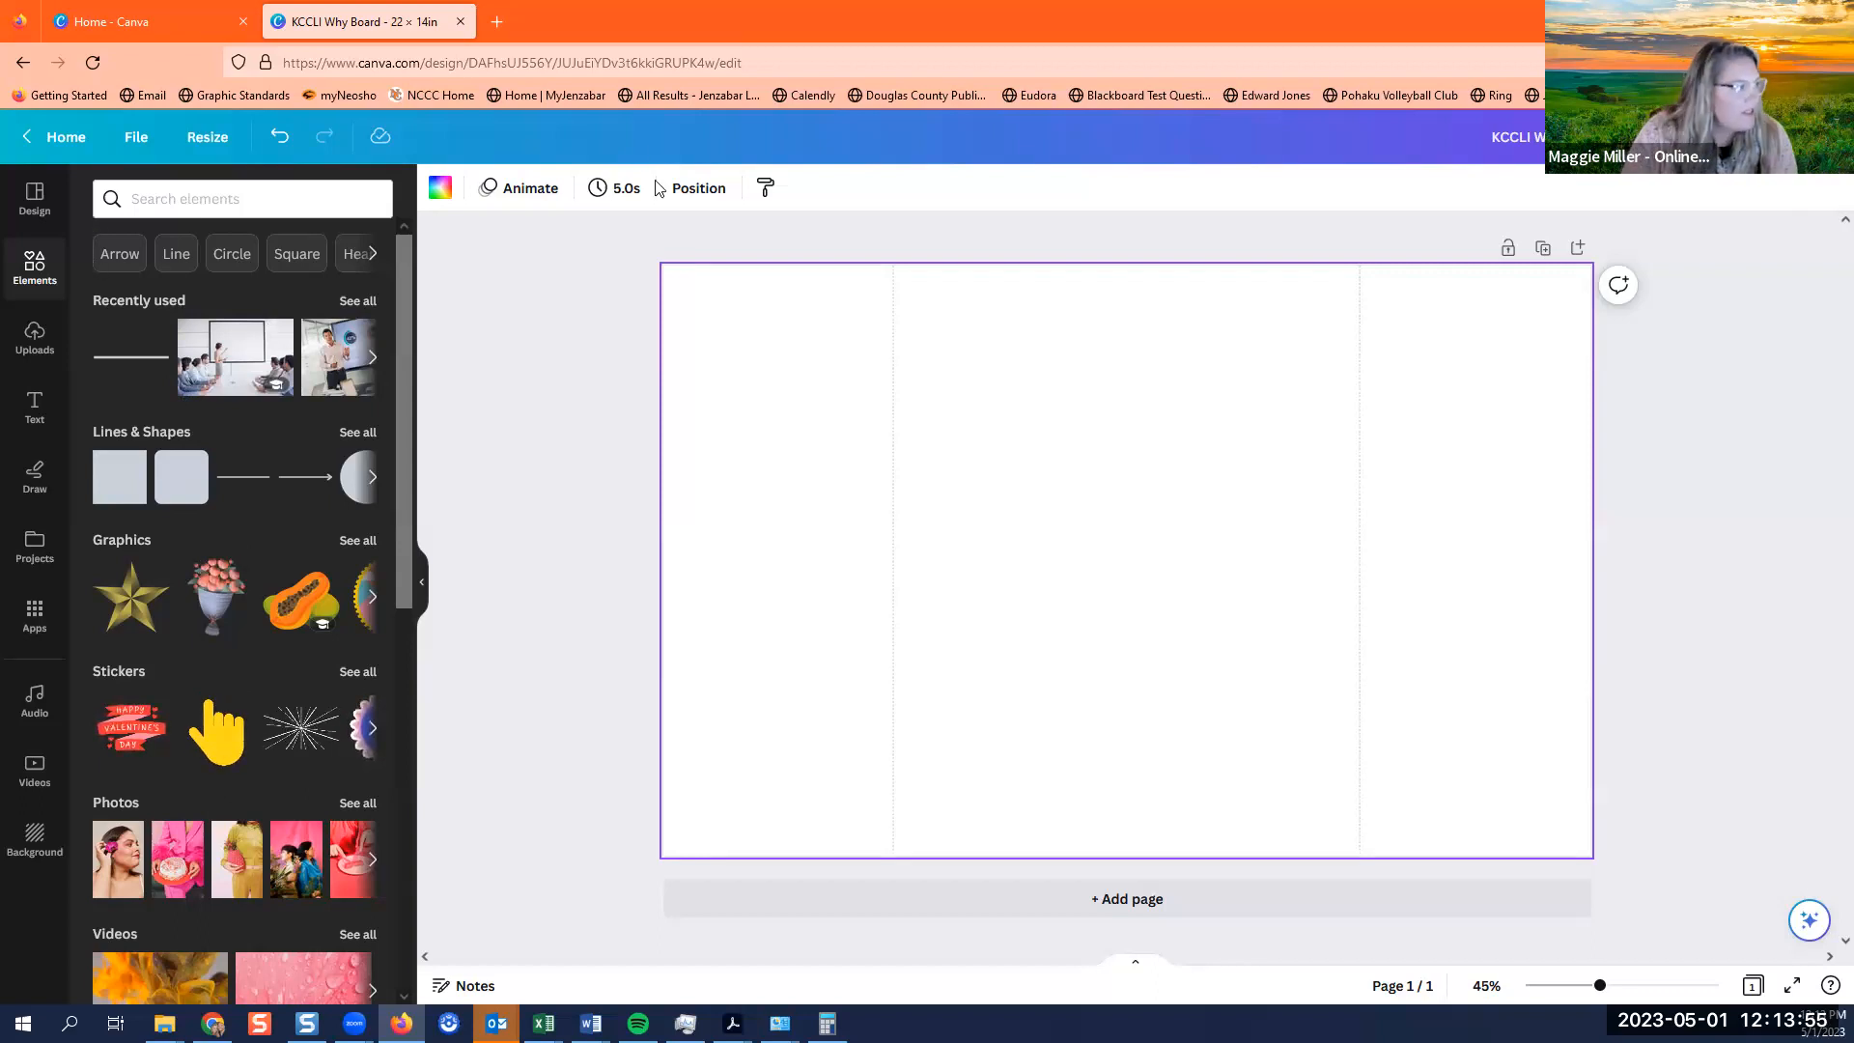
{"action": "left_click", "coordinate": [34, 417]}
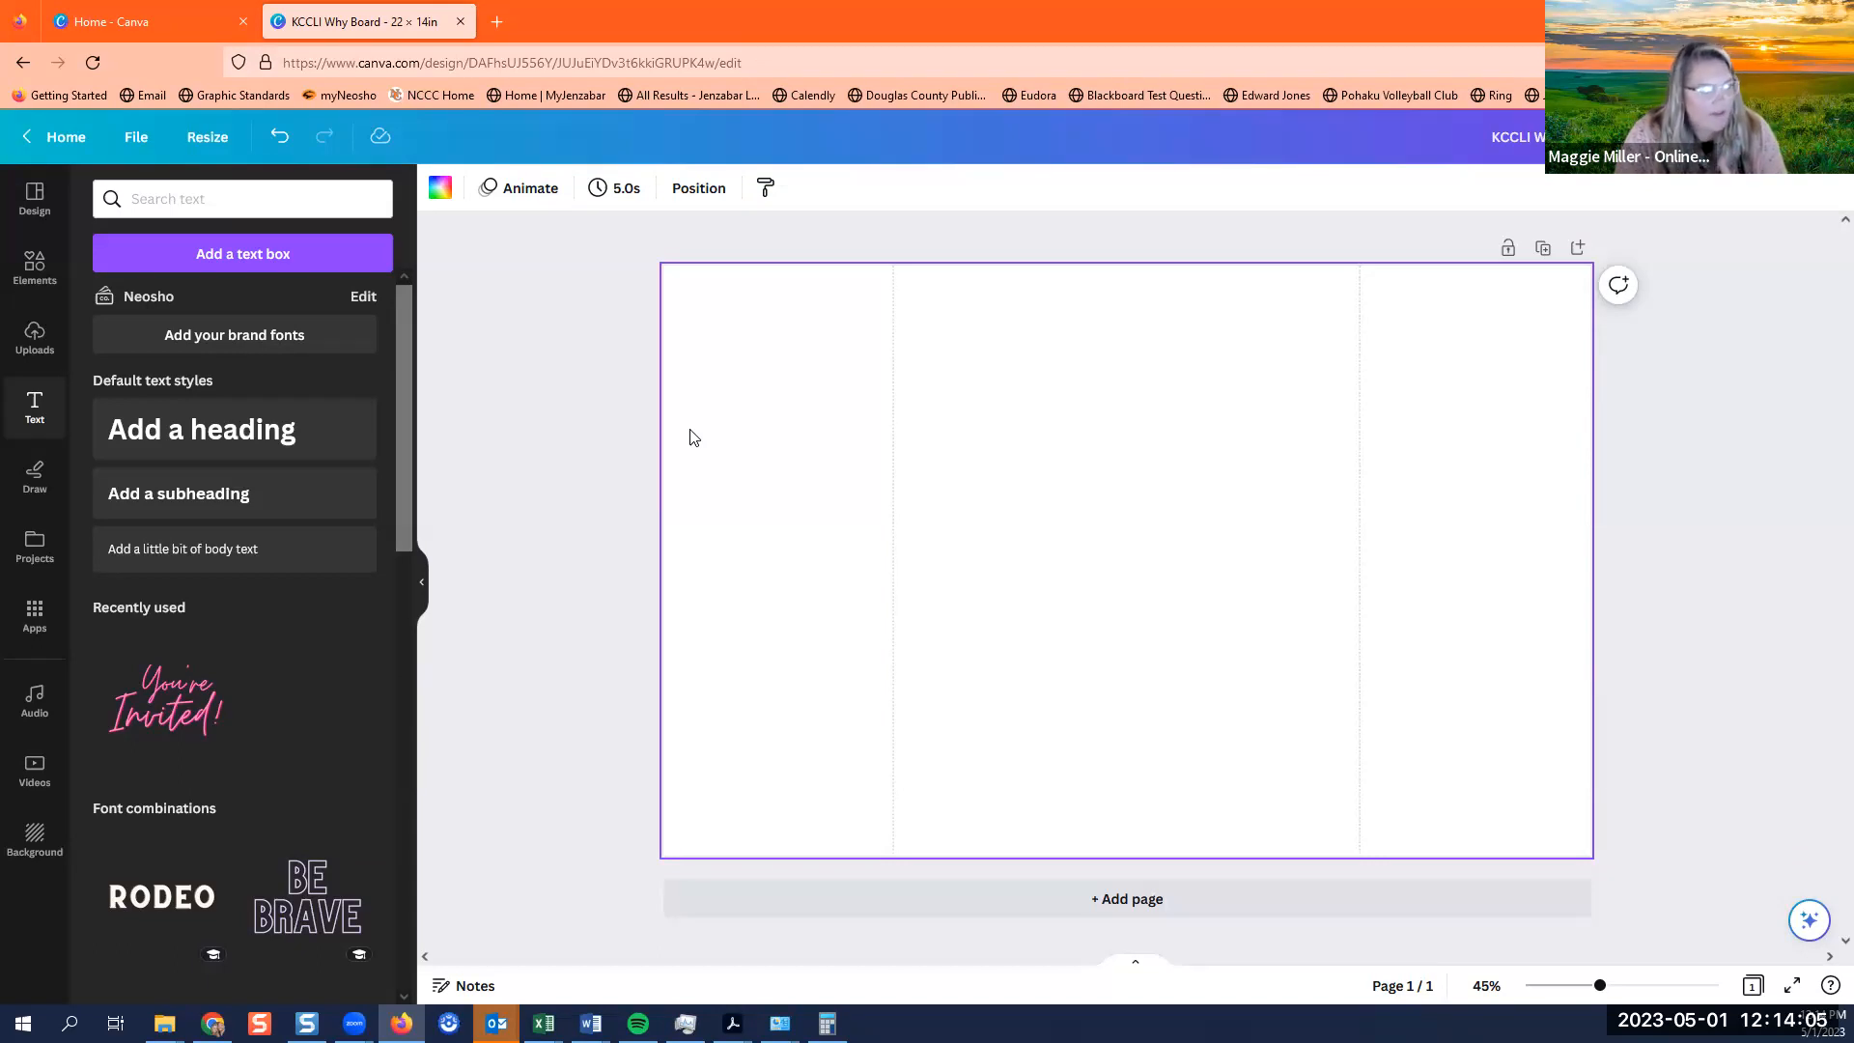
{"action": "scroll", "coordinate": [239, 599], "scroll_direction": "down", "scroll_amount": 7}
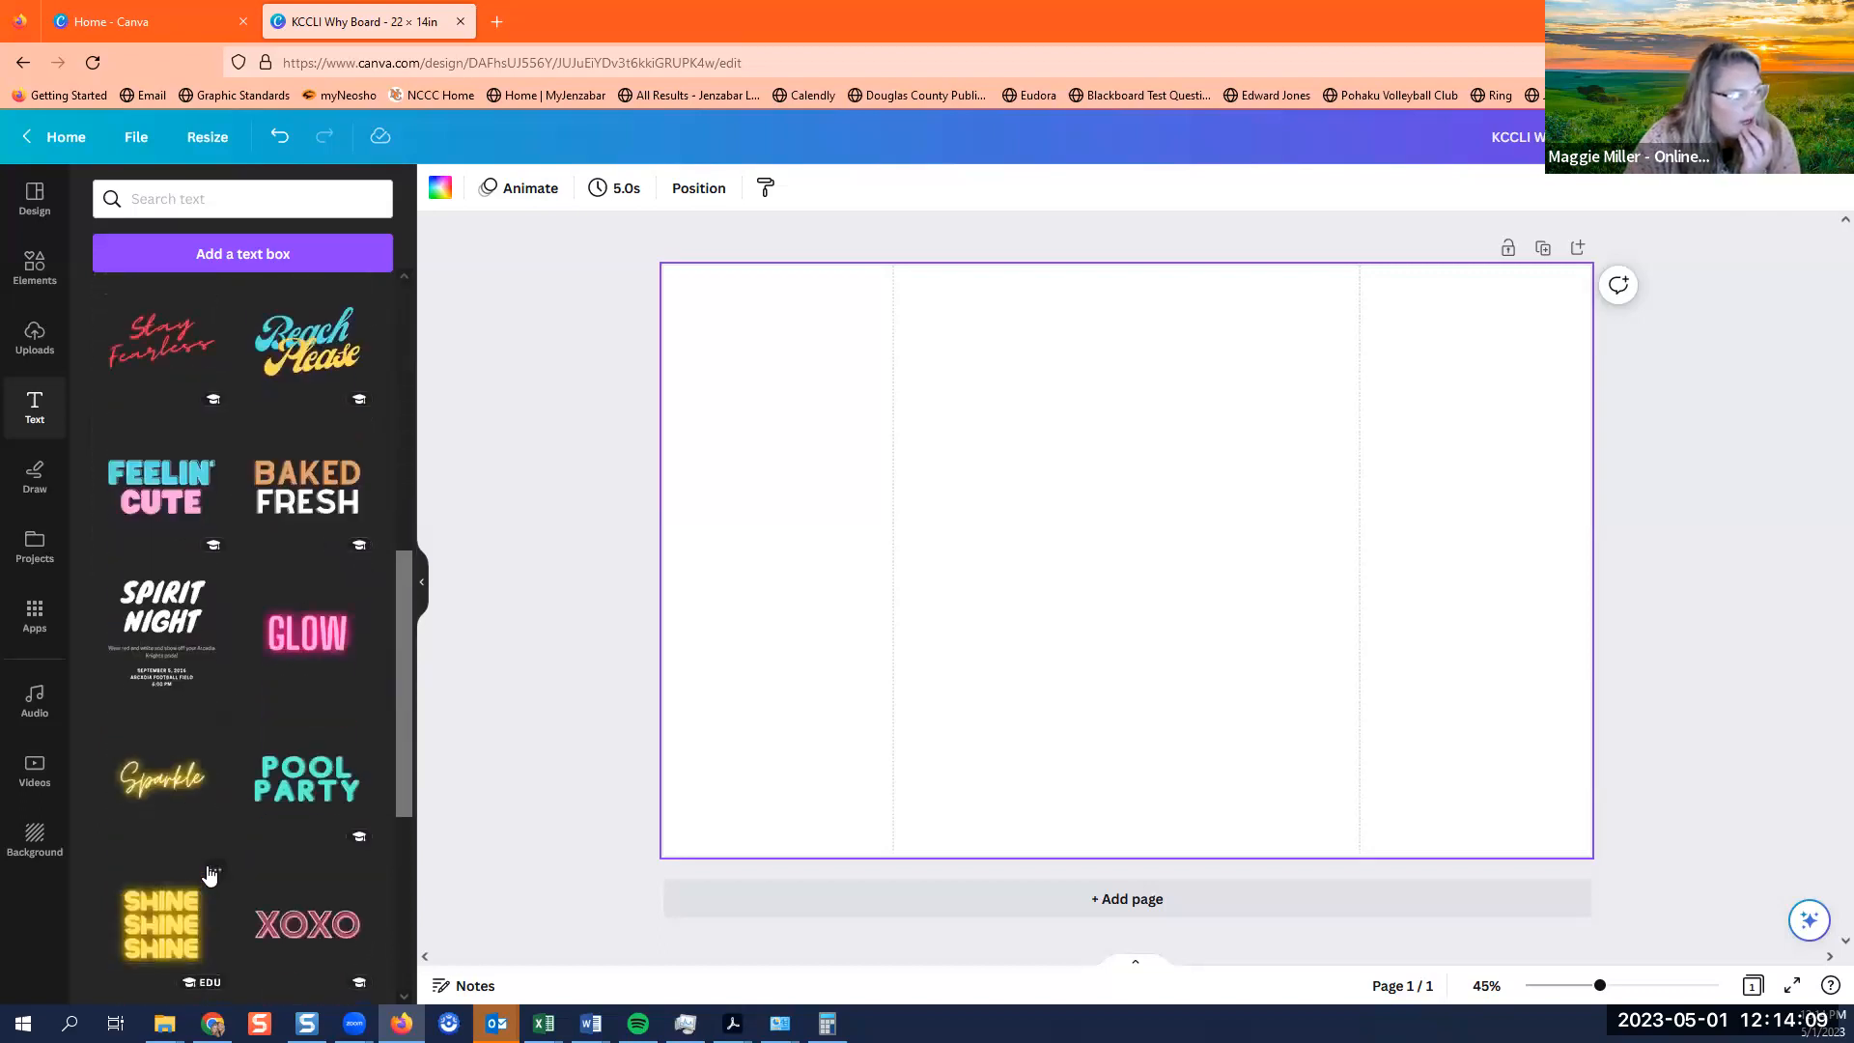
{"action": "scroll", "coordinate": [222, 541], "scroll_direction": "down", "scroll_amount": 2}
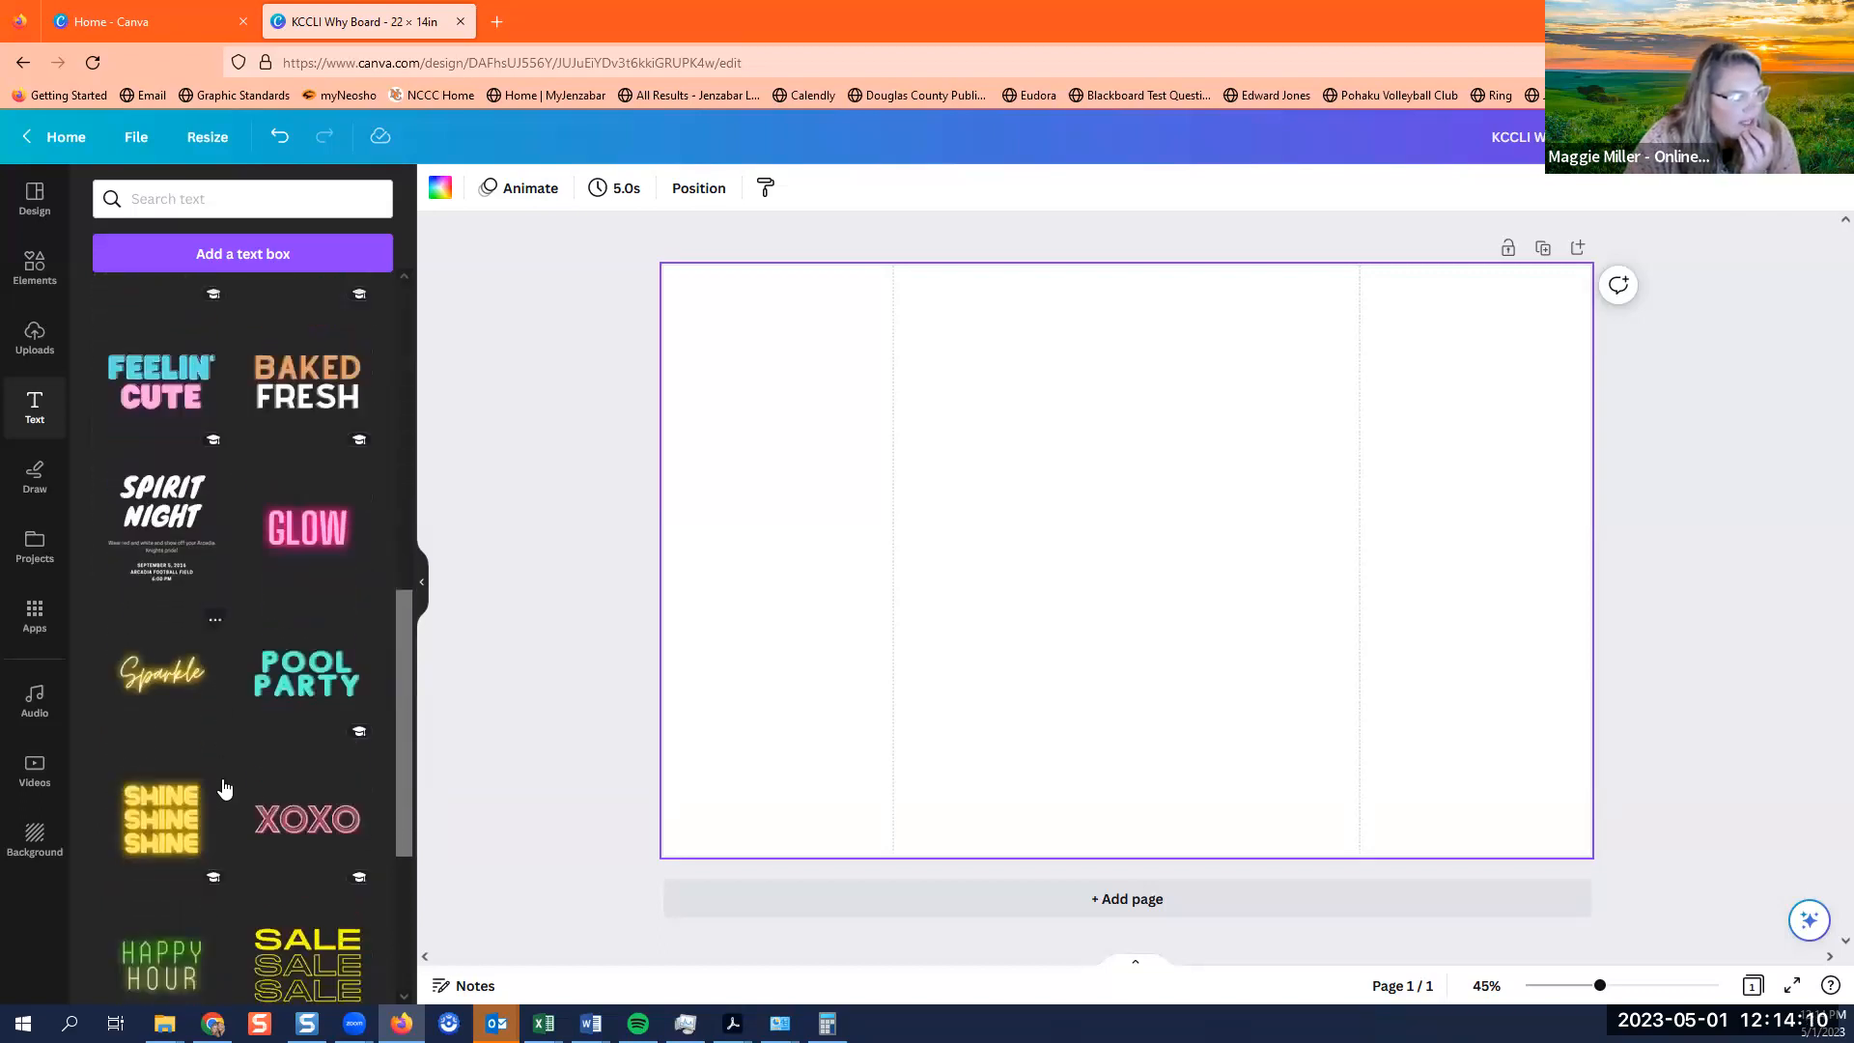
{"action": "left_click", "coordinate": [167, 662]}
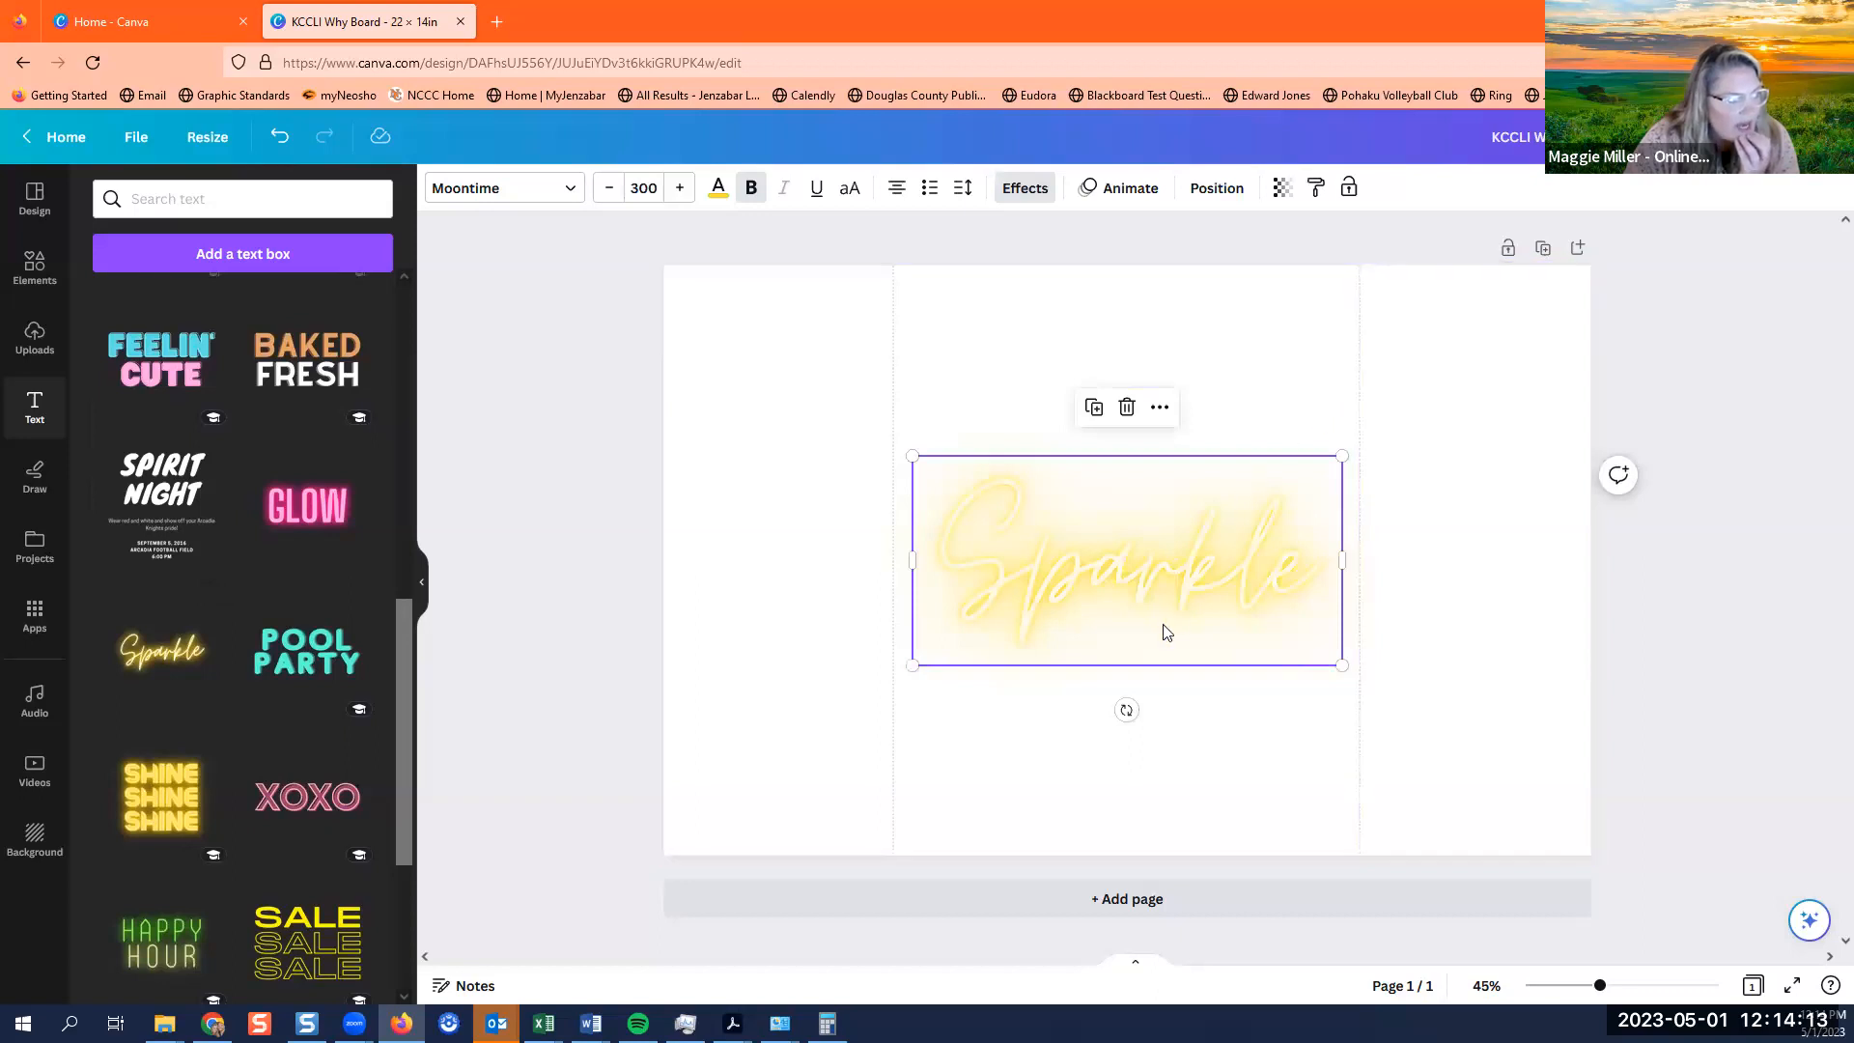
Replace the "Sparkle" wording with "my why".
{"action": "double_click", "coordinate": [1174, 574]}
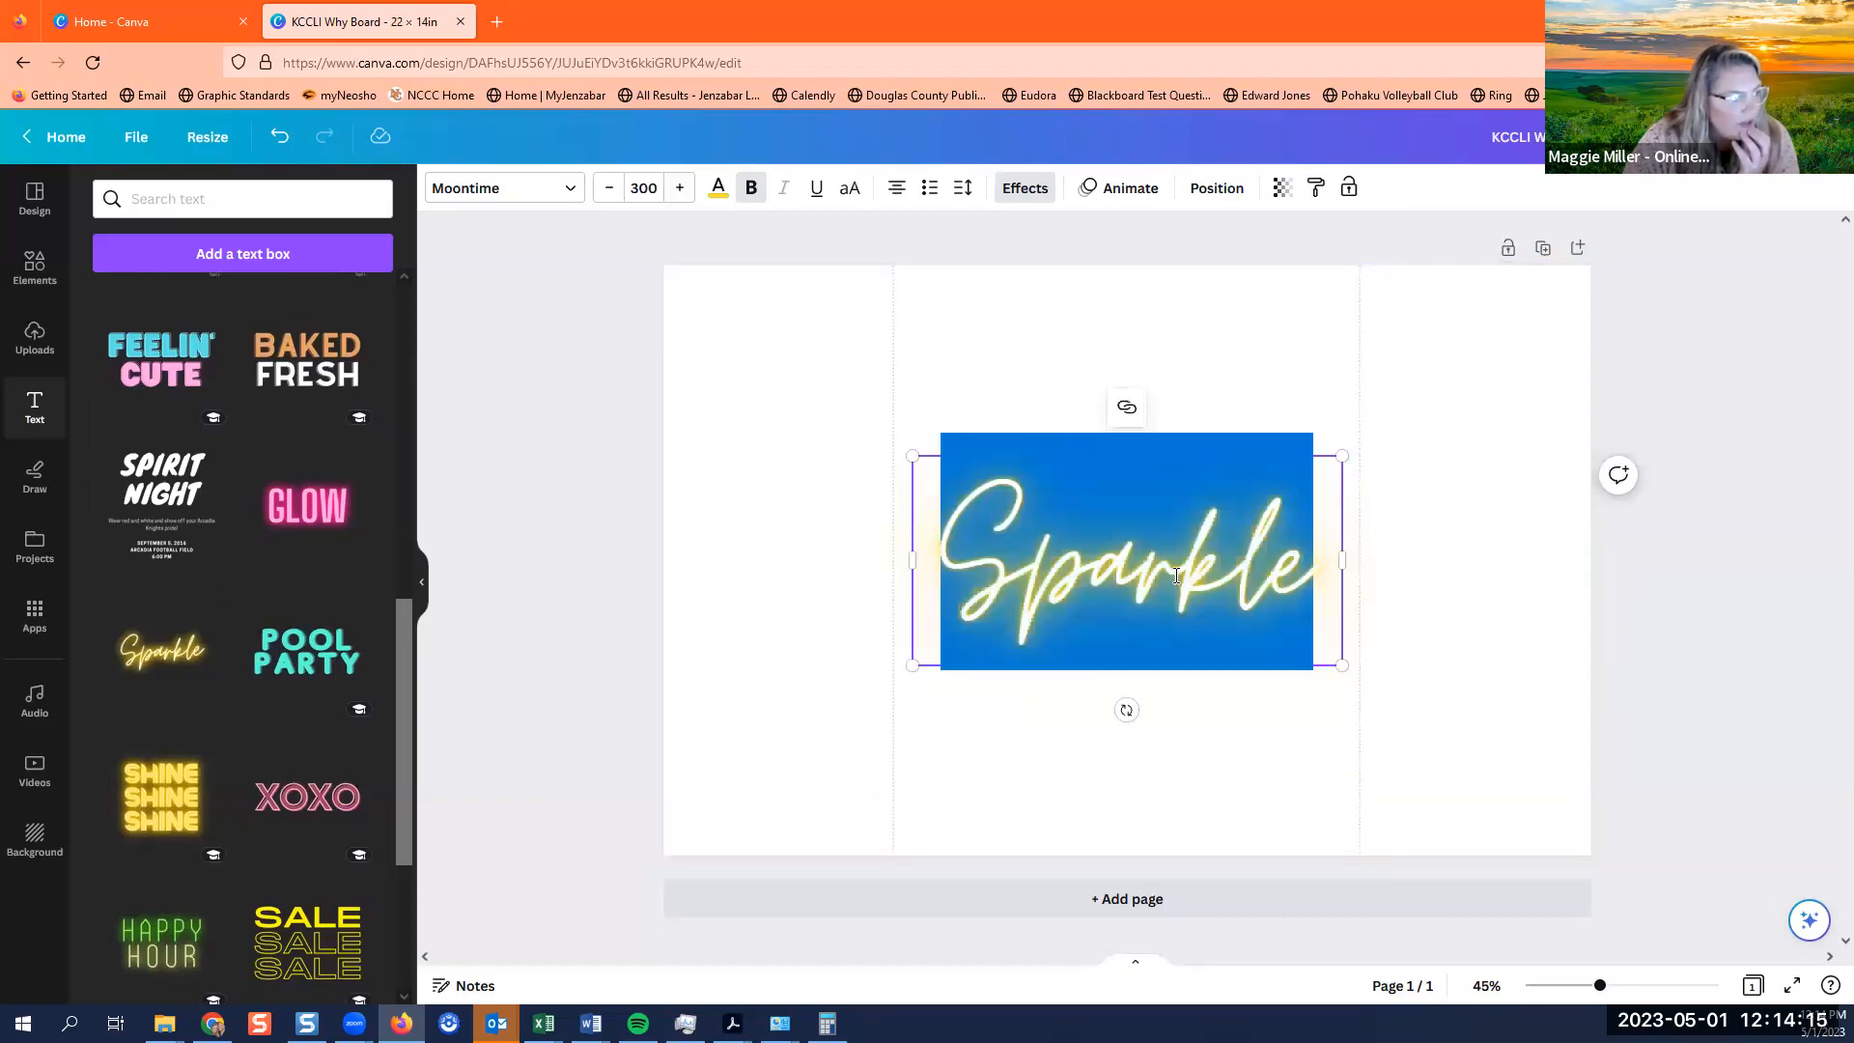
{"action": "type", "text": "my"}
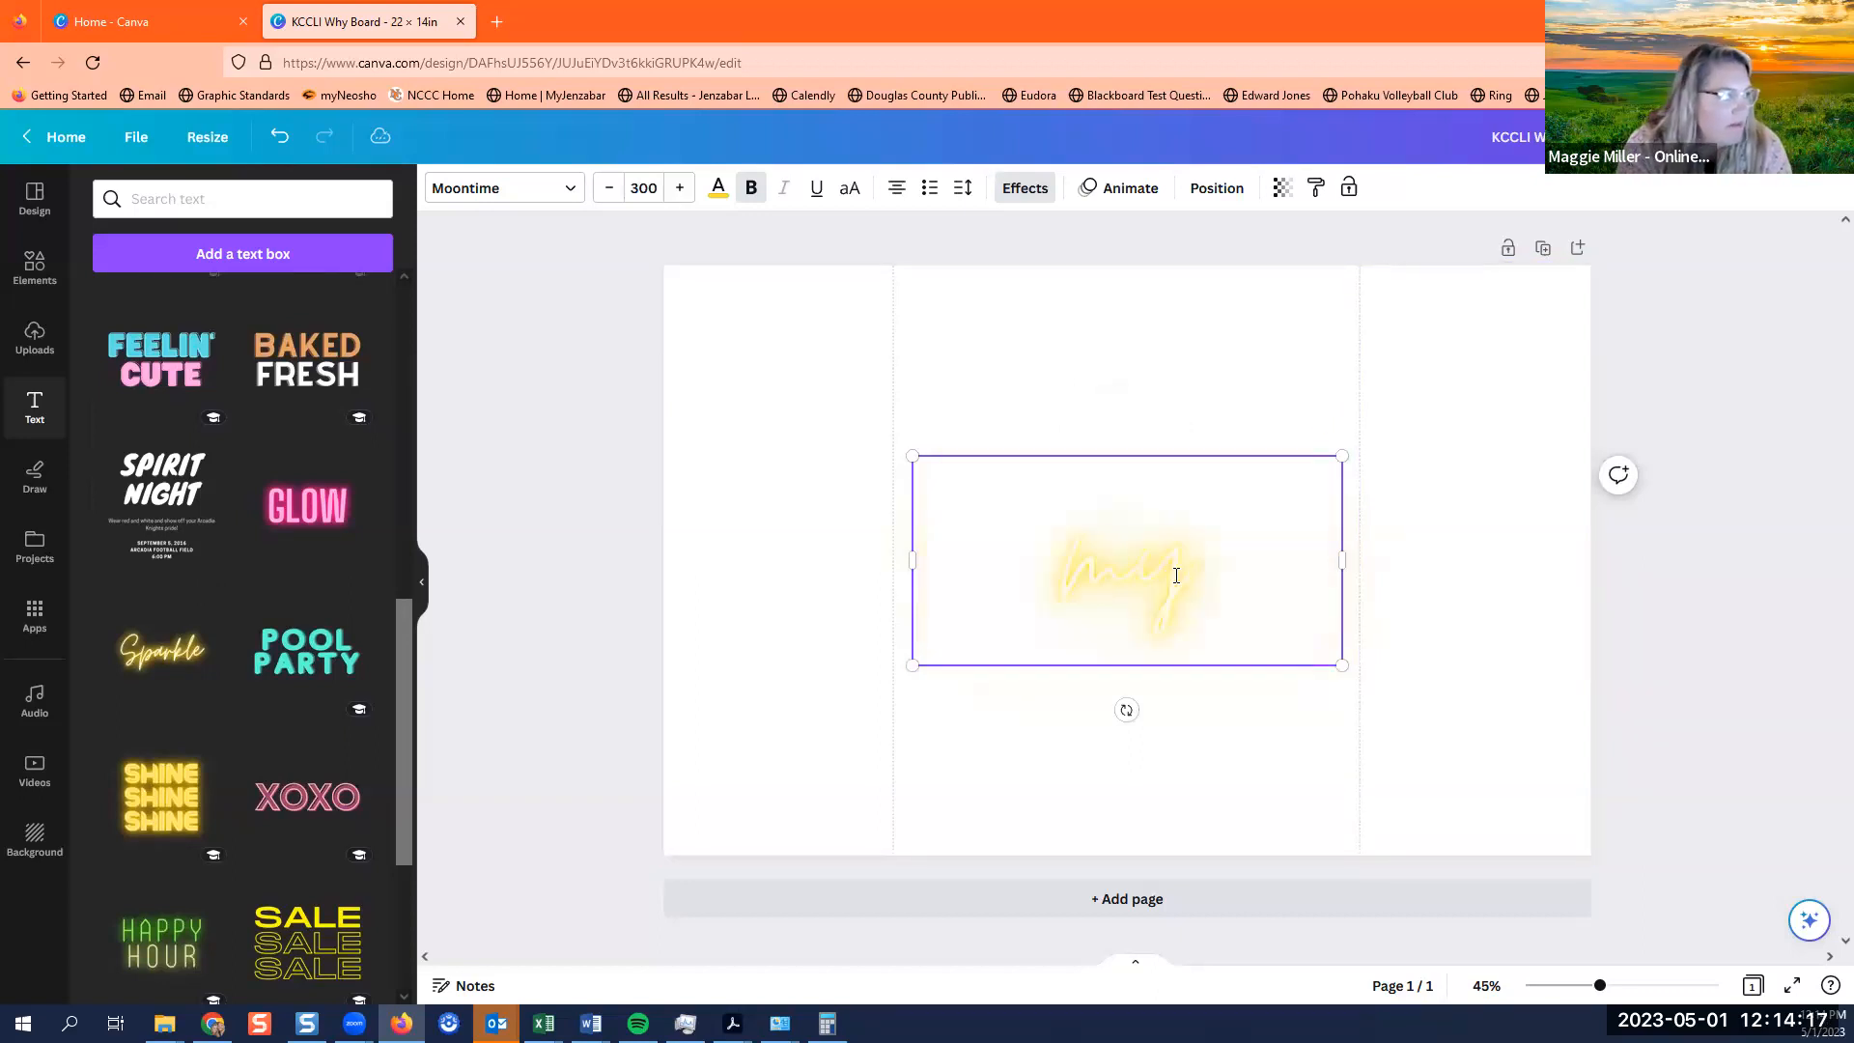
{"action": "type", "text": " why"}
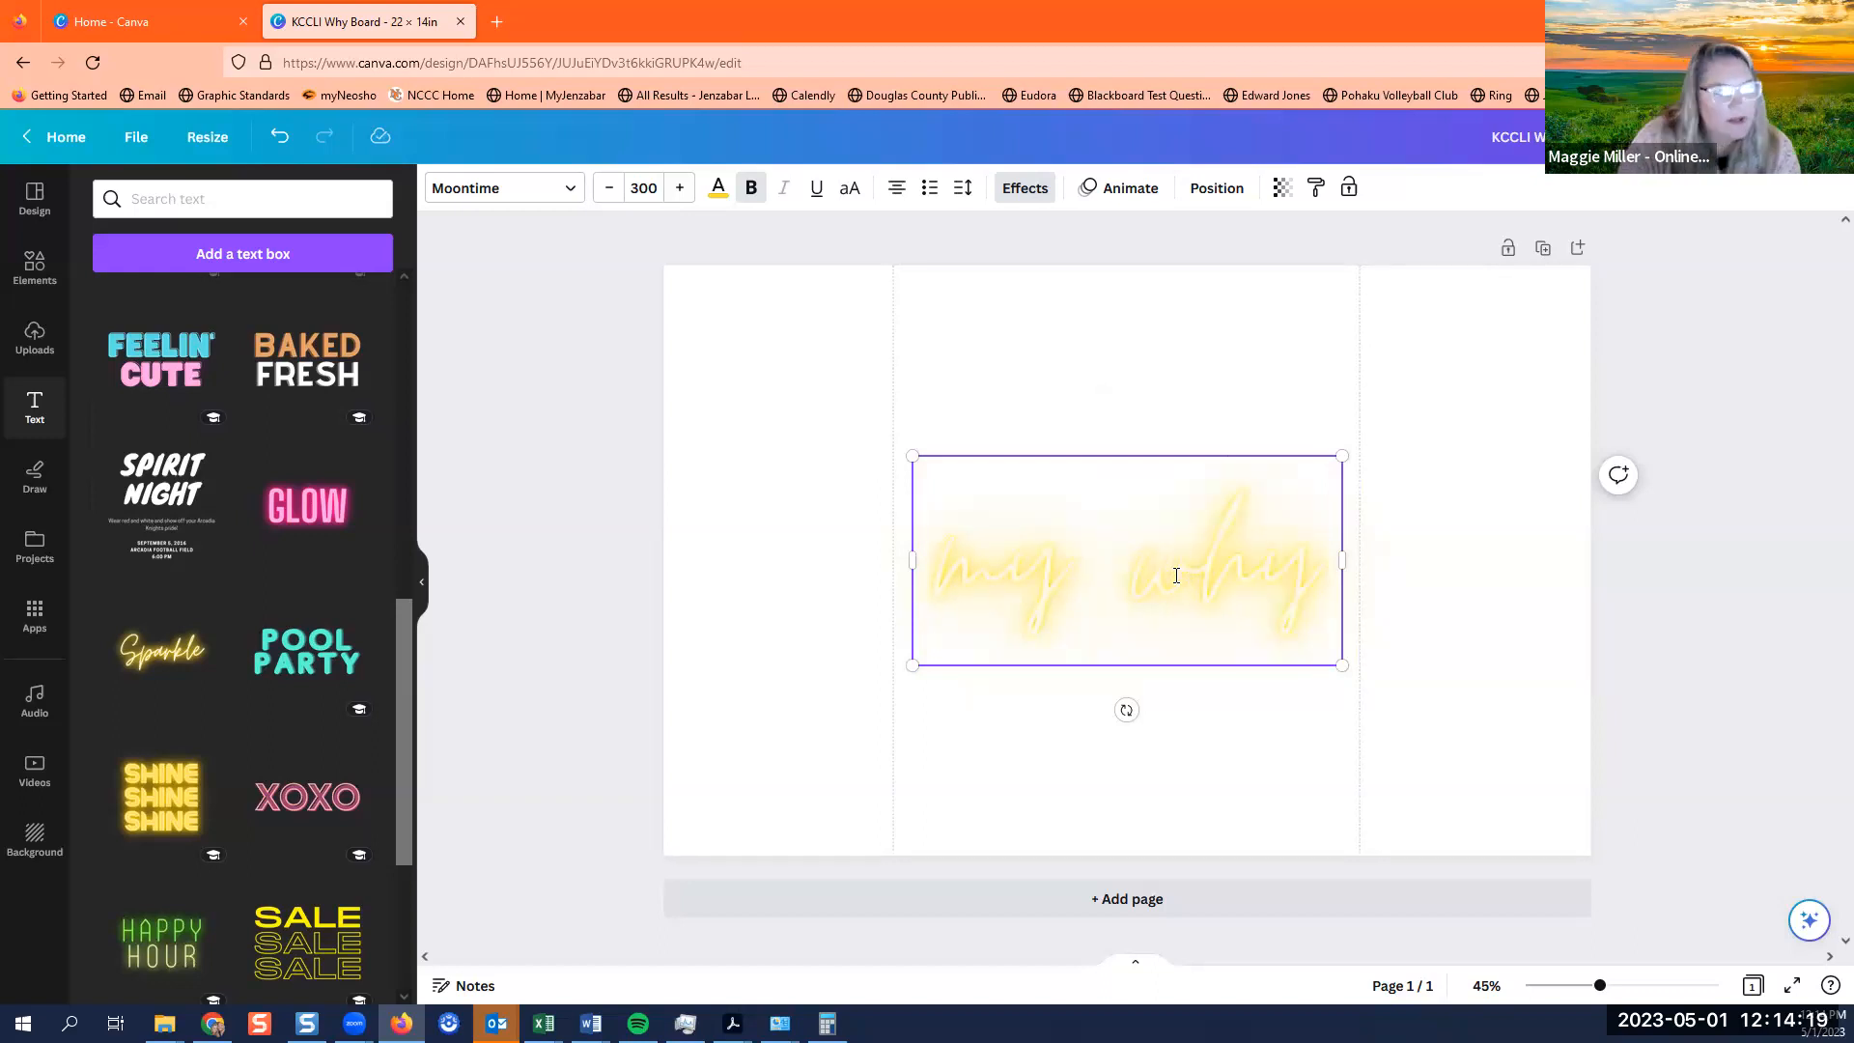
Try recolouring the "my why" text with the orange Neosho brand colour, and undo the change.
{"action": "left_click", "coordinate": [716, 189]}
{"action": "left_click", "coordinate": [104, 449]}
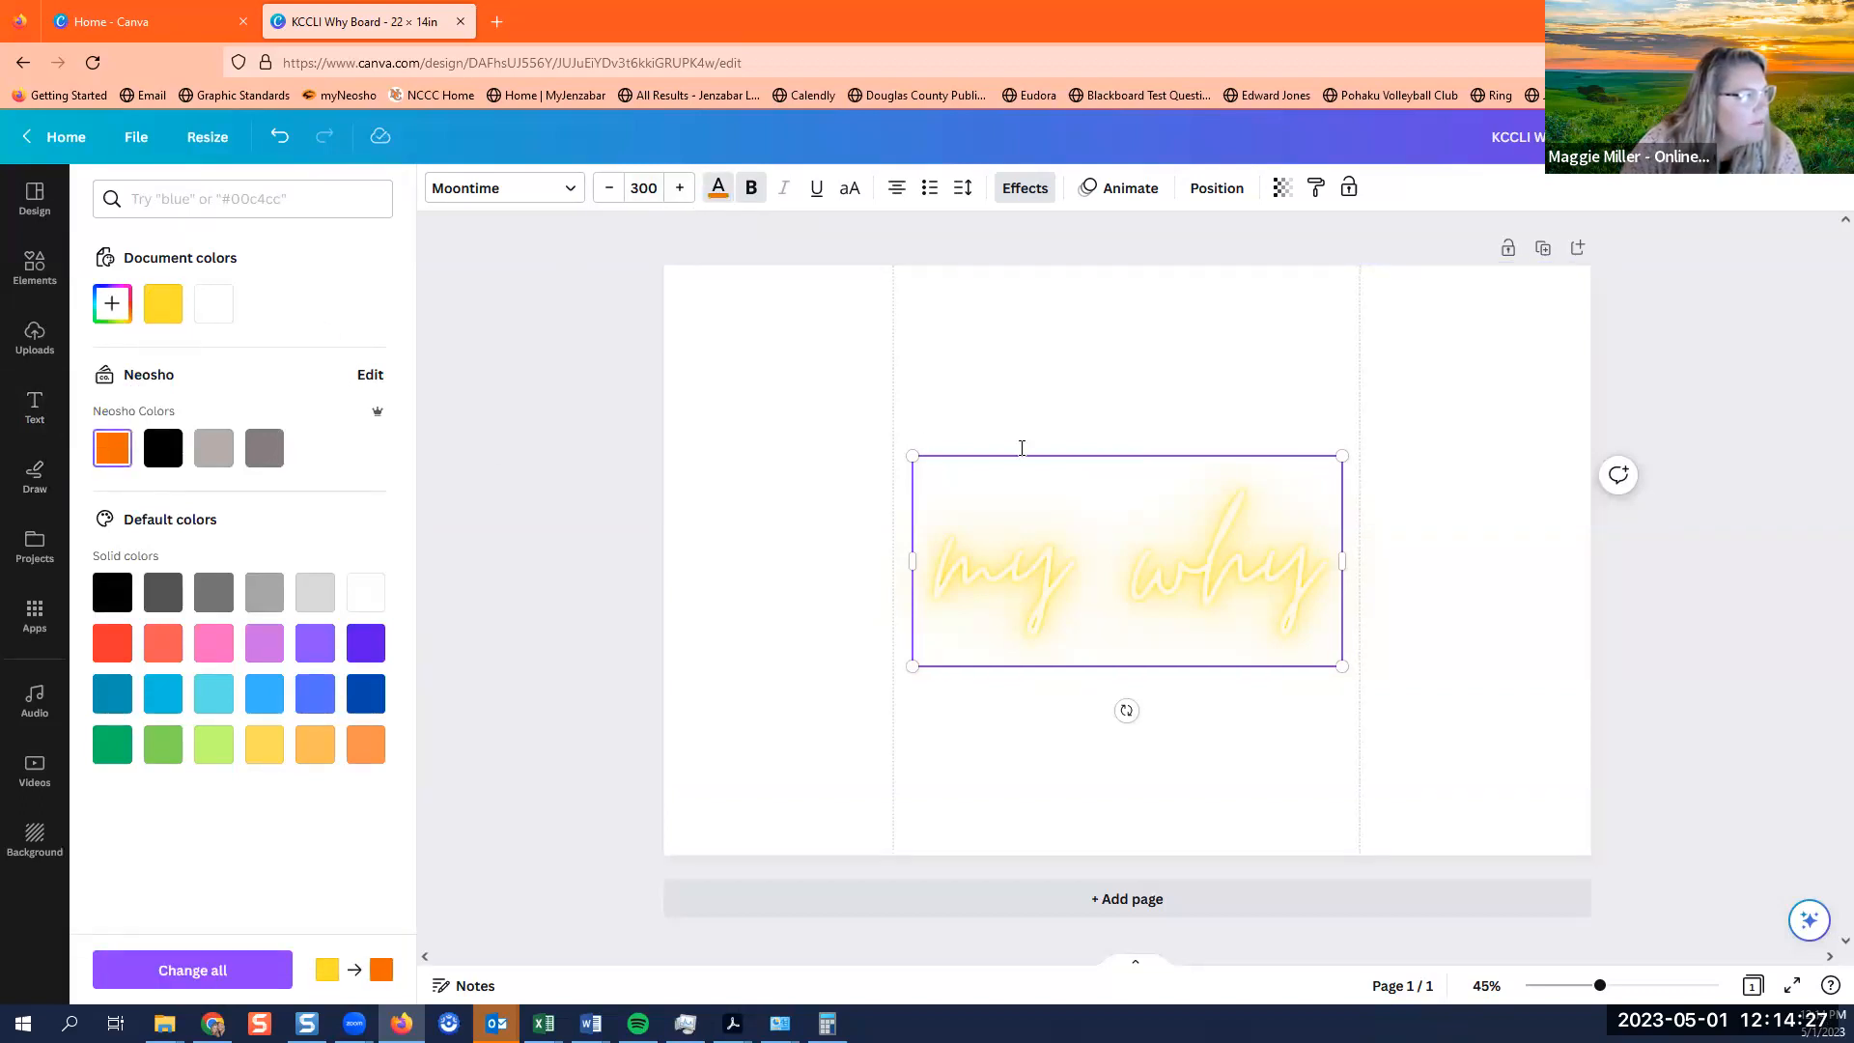
{"action": "key", "text": "ctrl+z"}
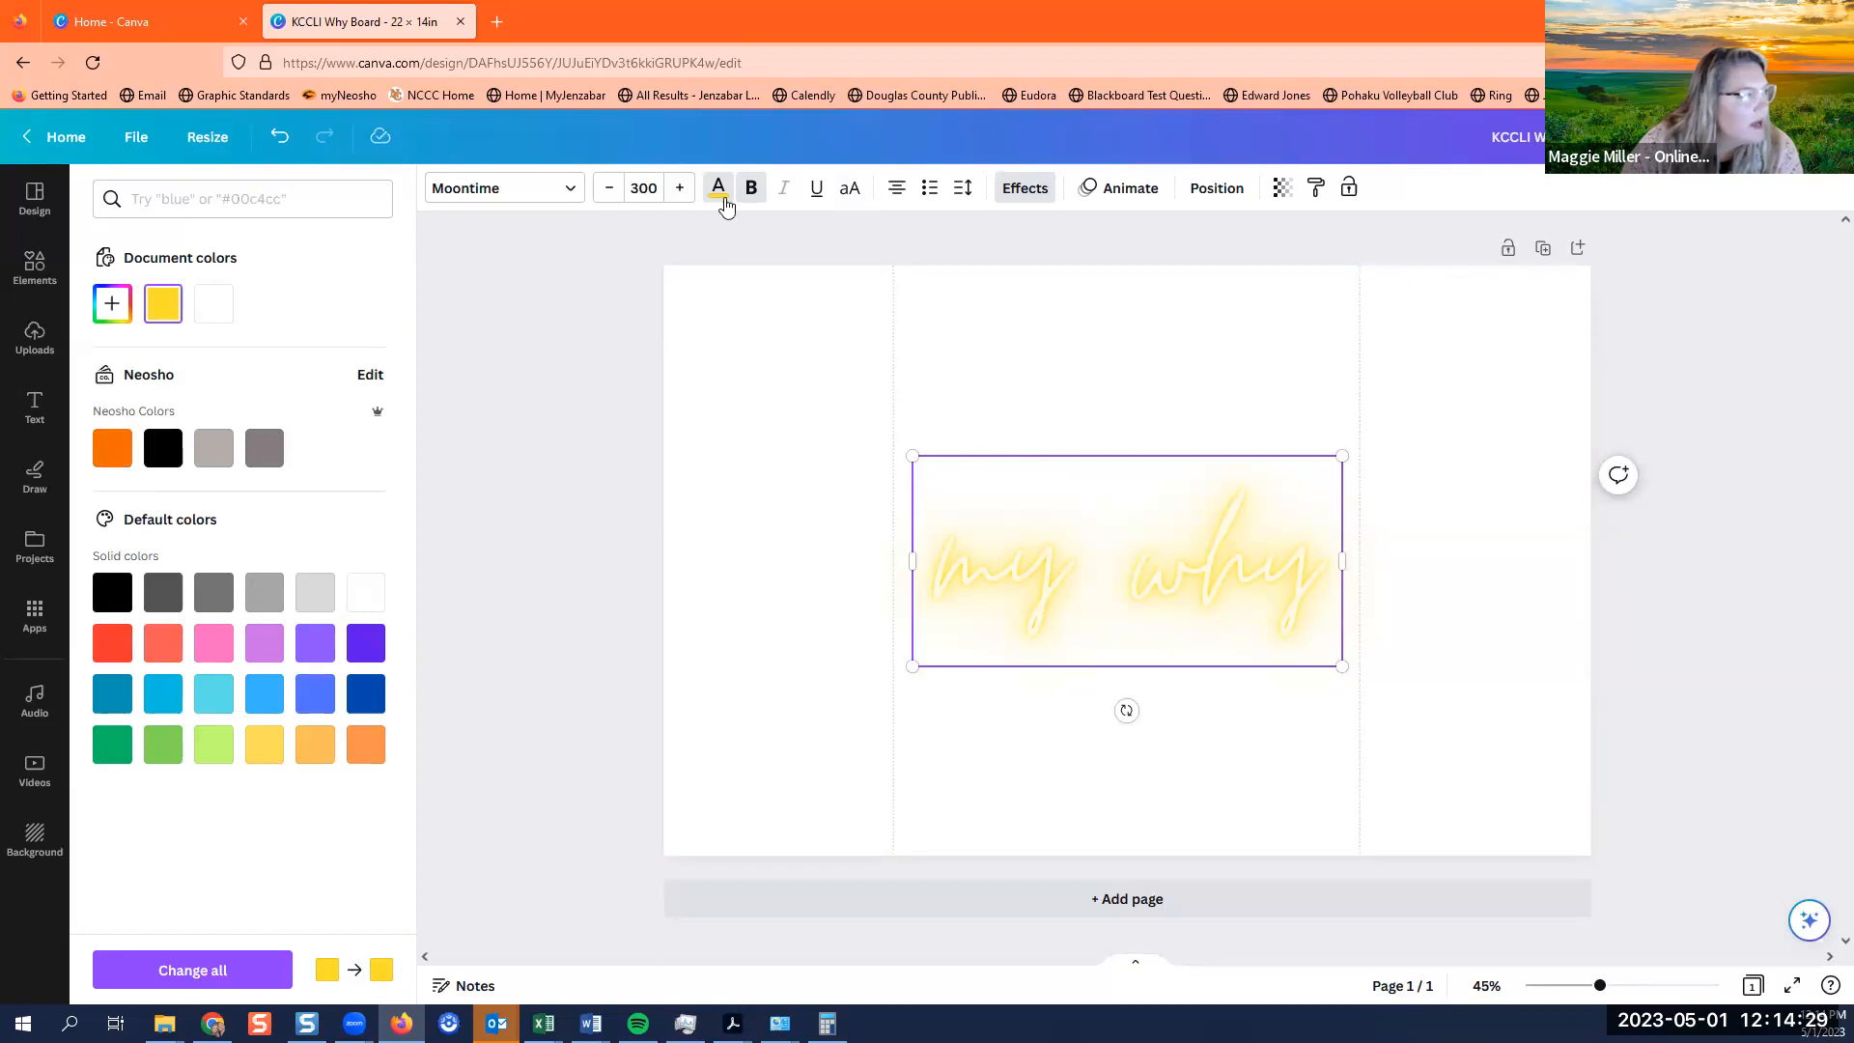
{"action": "left_click", "coordinate": [112, 452]}
{"action": "key", "text": "ctrl+z"}
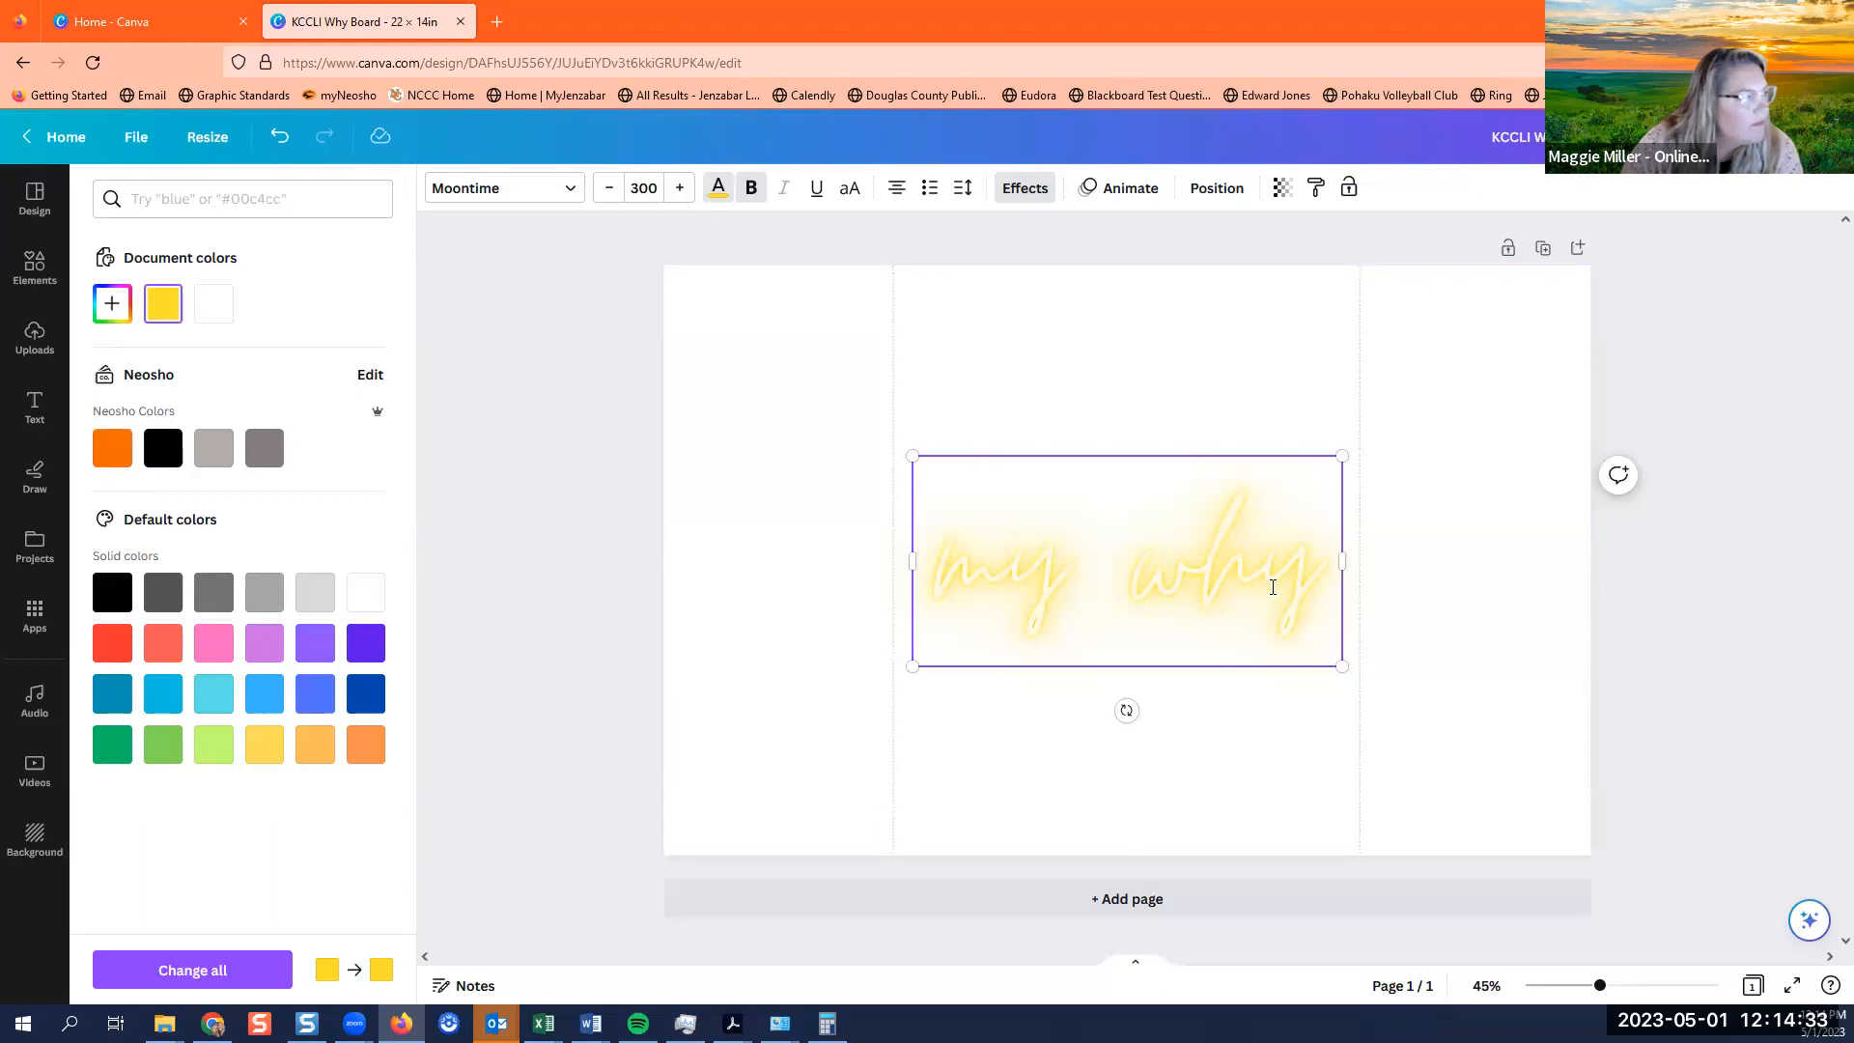
Select the full "my why" wording and recolour it with the orange Neosho brand colour.
{"action": "key", "text": "ctrl+z"}
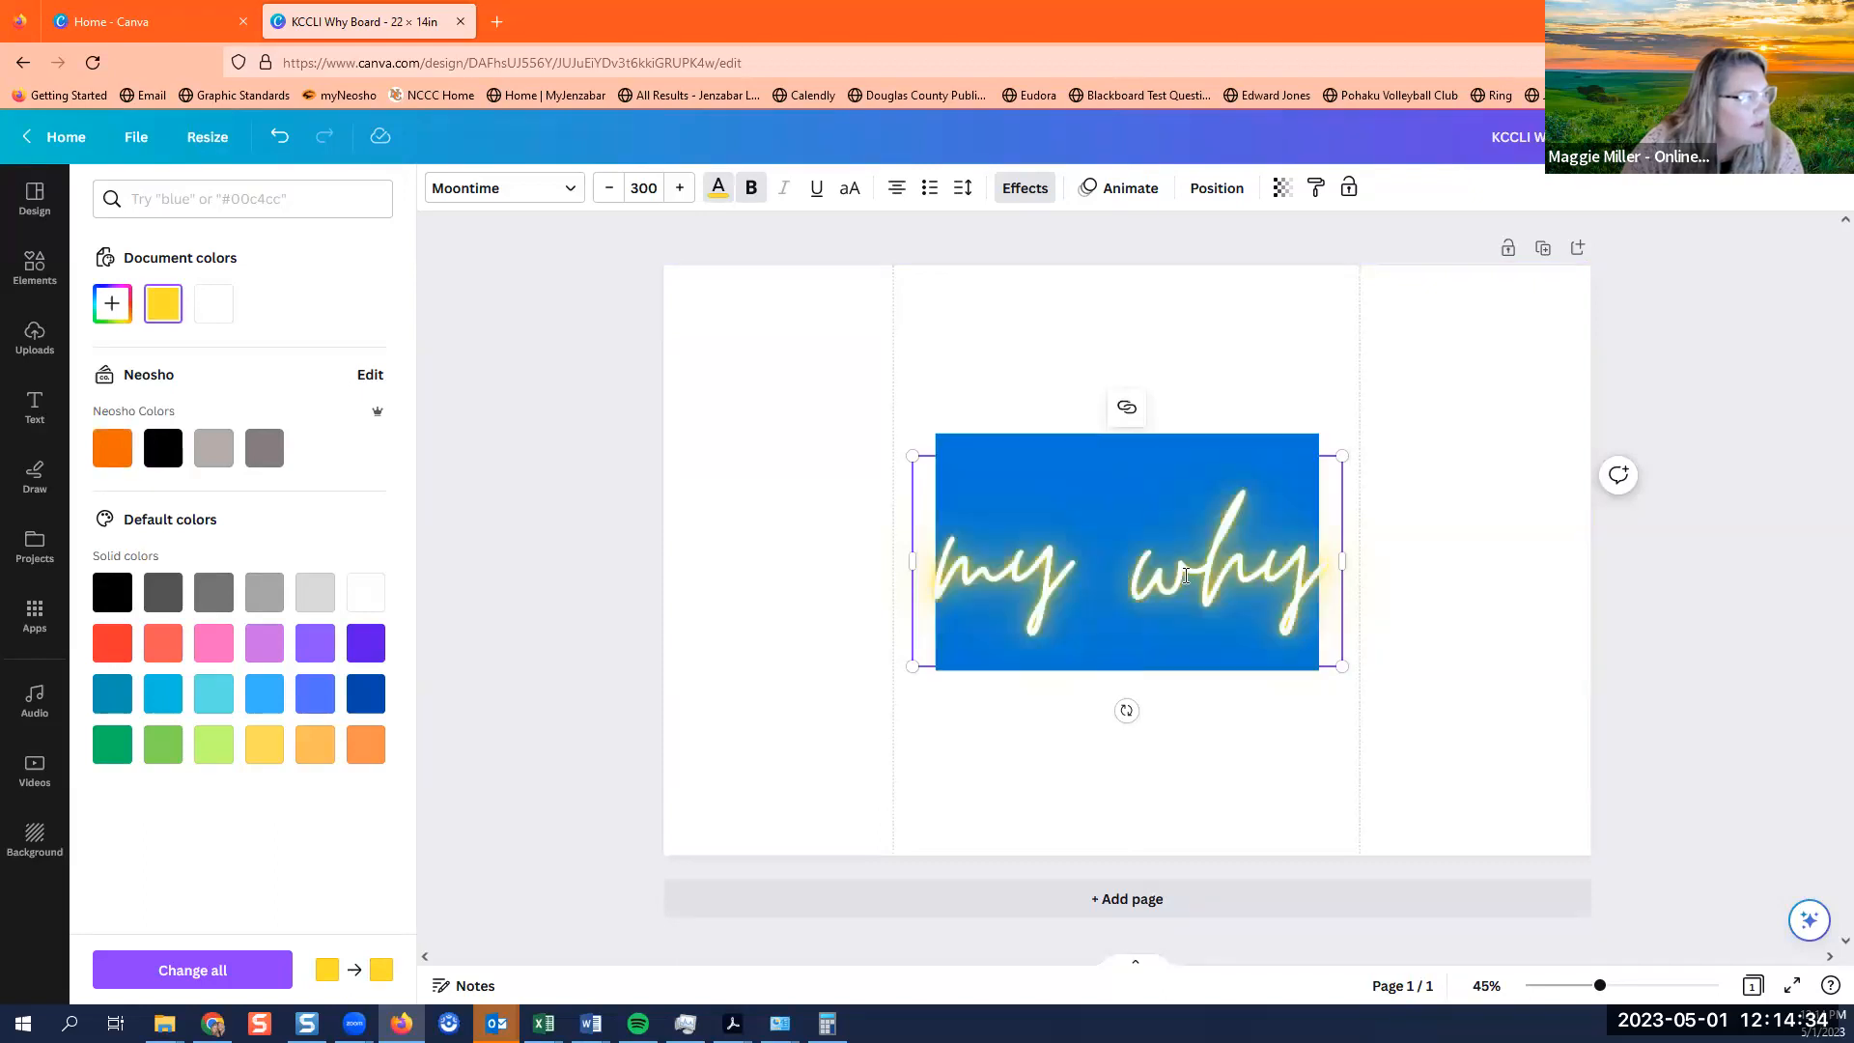
{"action": "left_click", "coordinate": [113, 450]}
{"action": "left_click", "coordinate": [953, 344]}
{"action": "left_click", "coordinate": [1020, 644]}
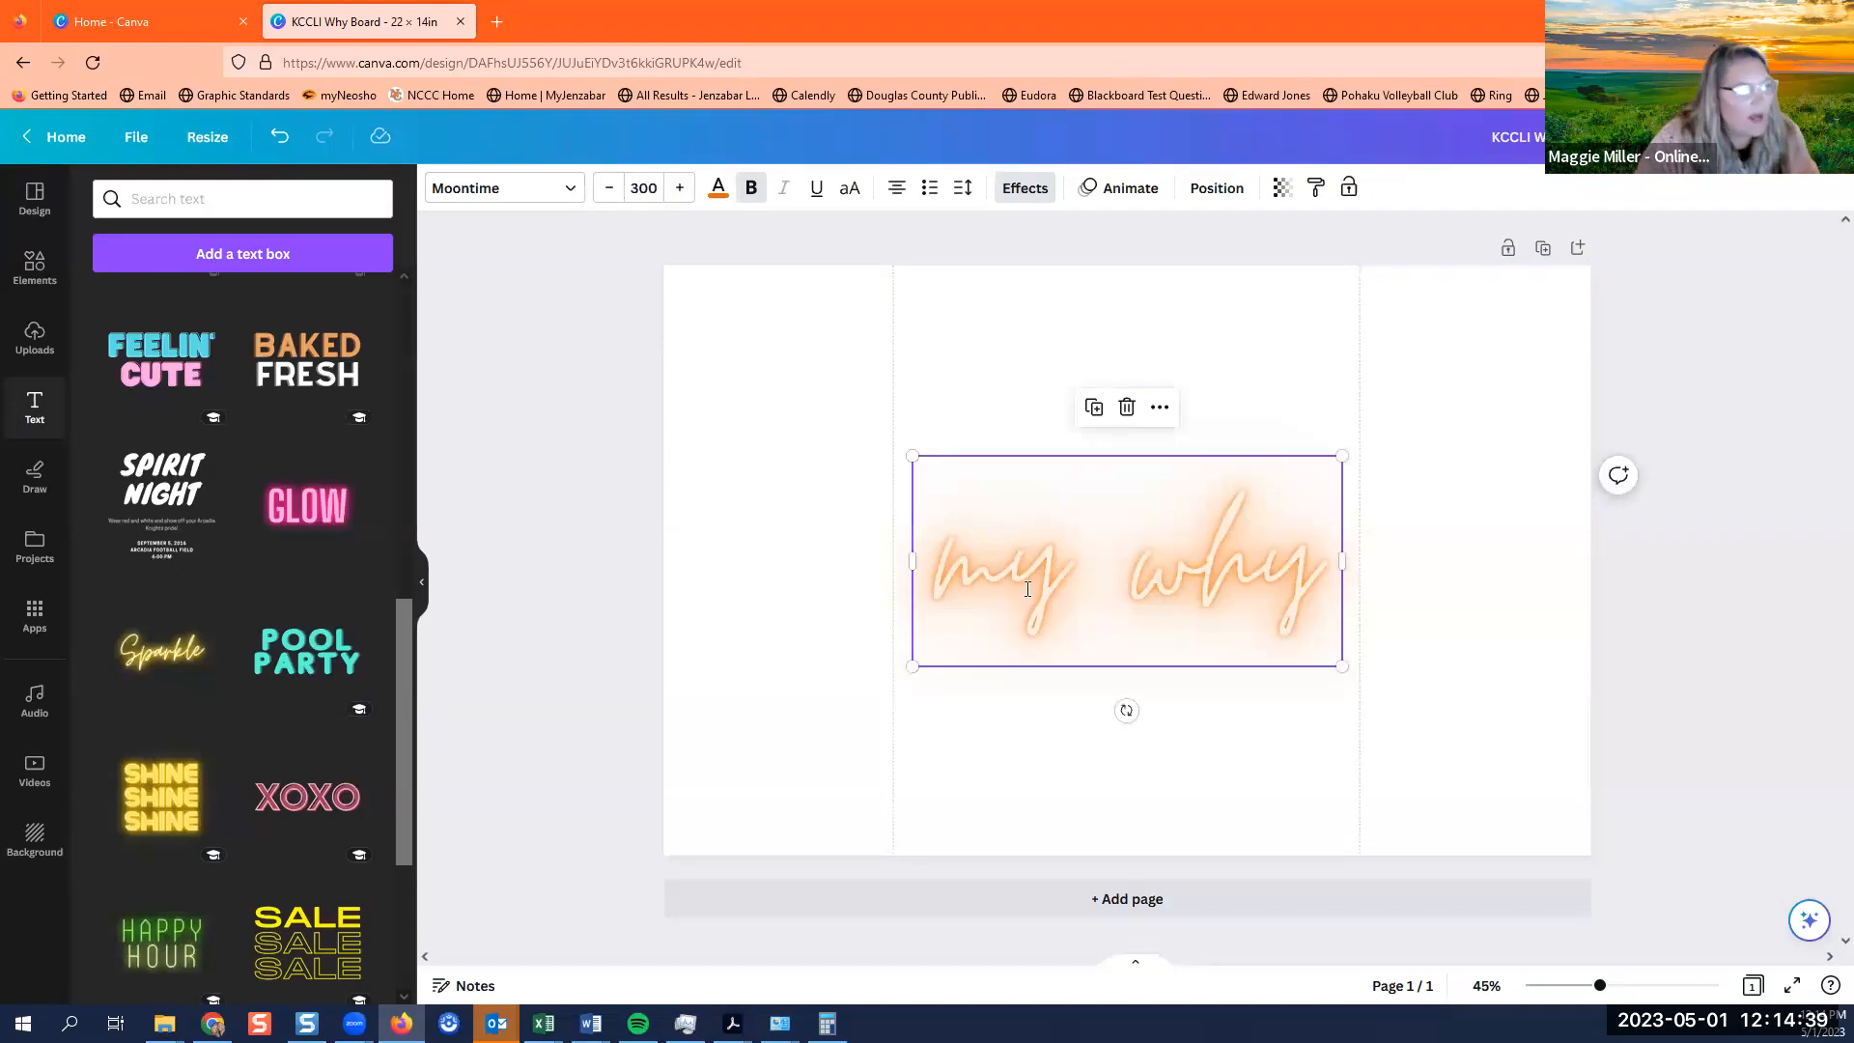
{"action": "key", "text": "ctrl+z"}
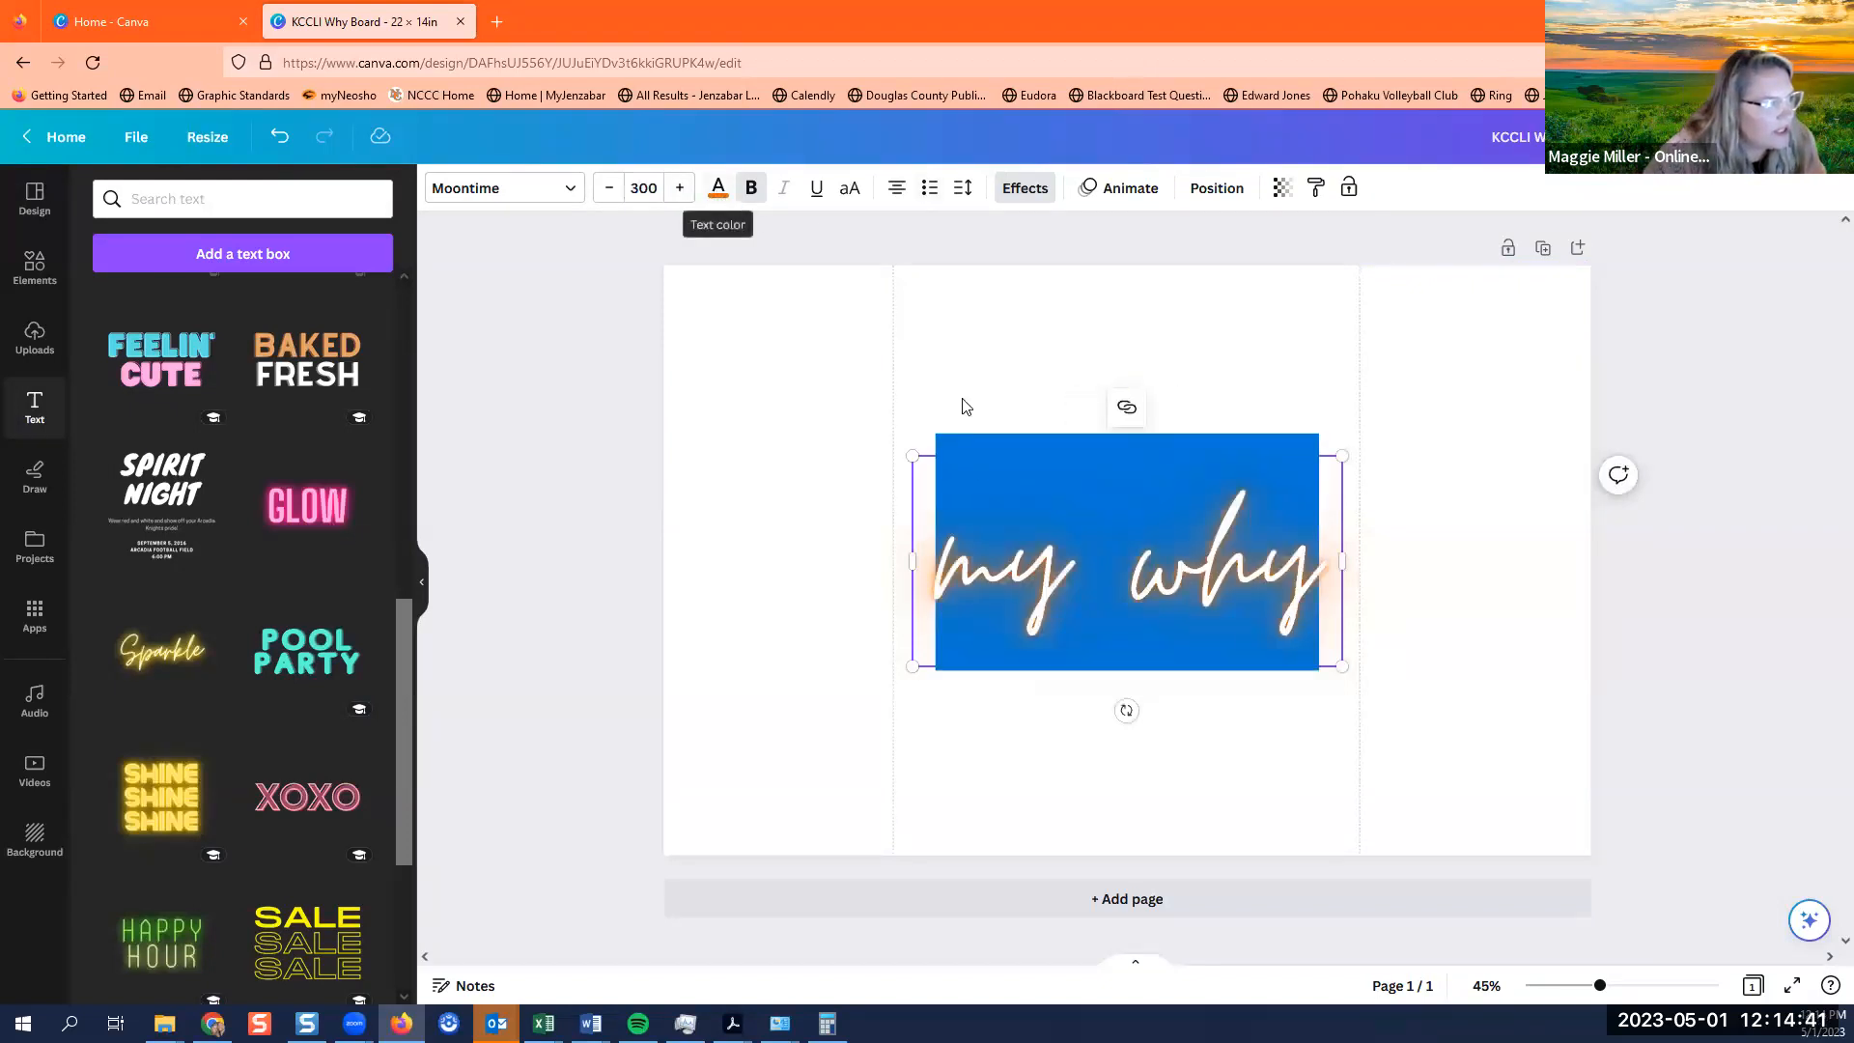
{"action": "left_click", "coordinate": [1101, 227]}
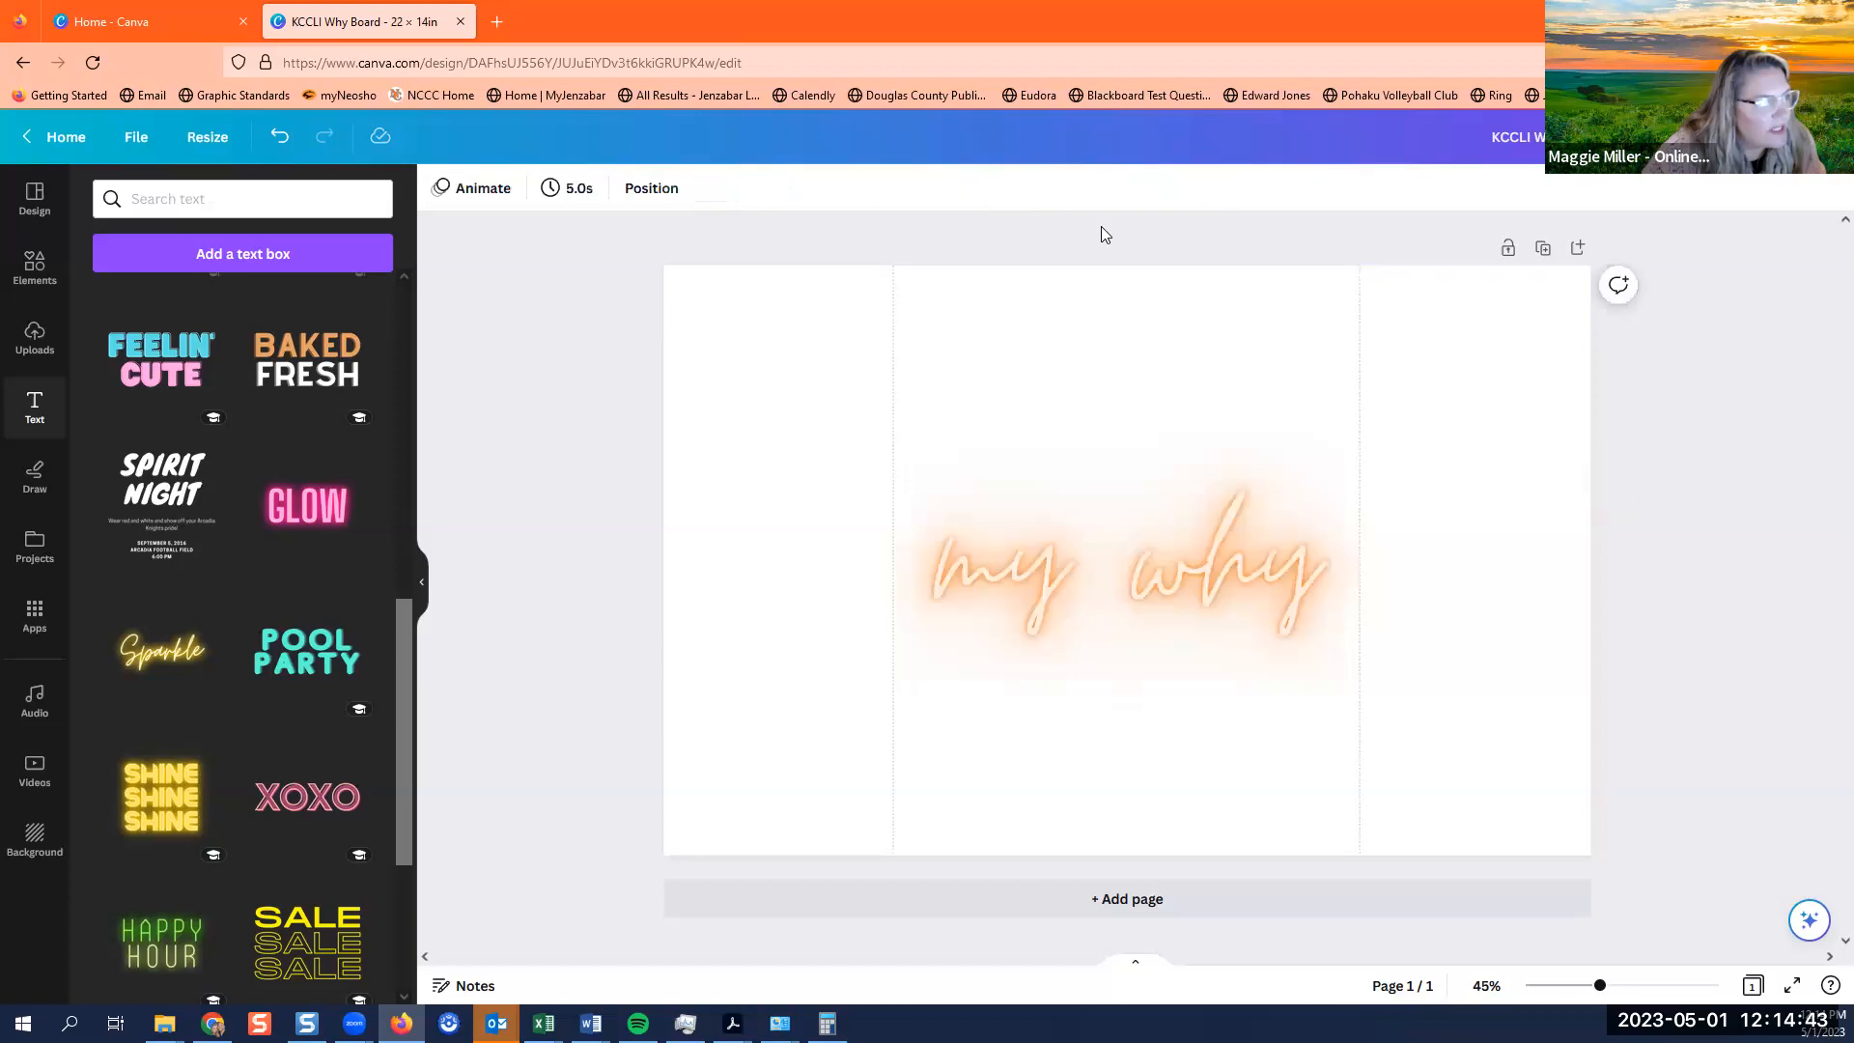
Try the neon effect on the "my why" text at intensity 1 and then at 98.
{"action": "left_click", "coordinate": [1116, 566]}
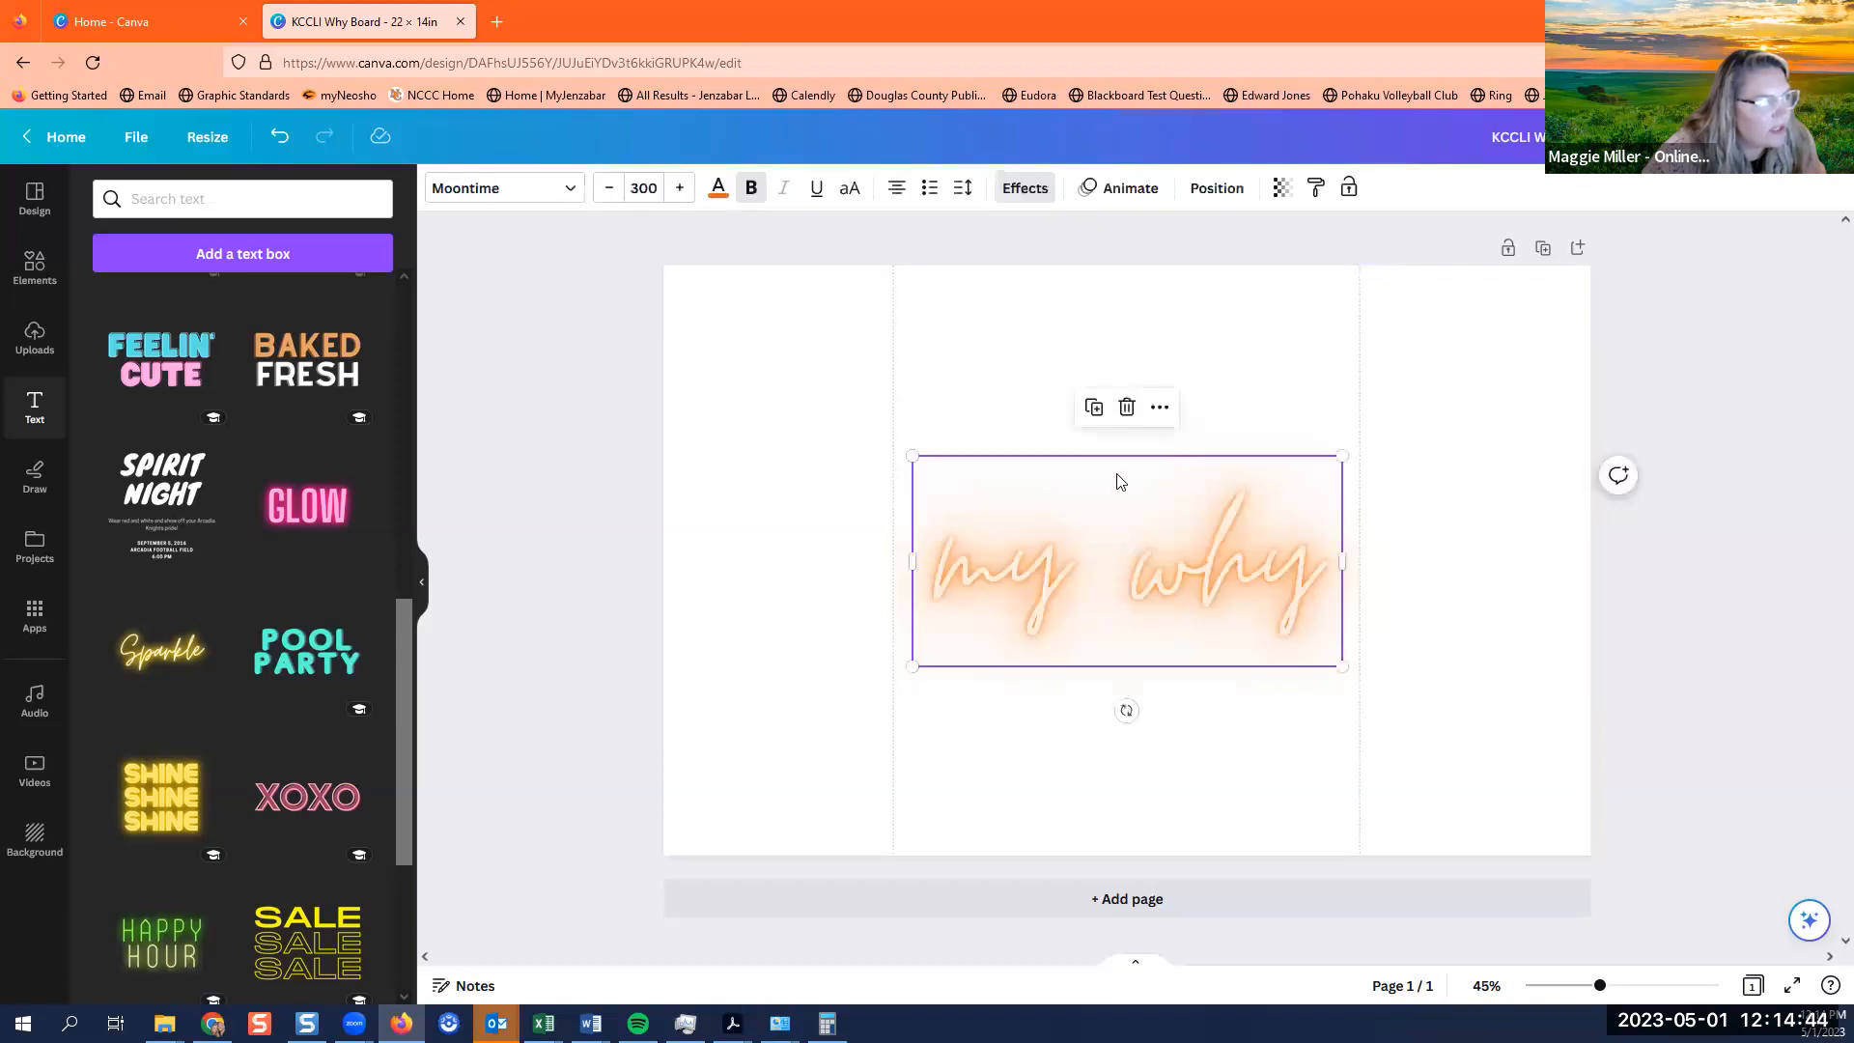
{"action": "left_click", "coordinate": [1030, 191]}
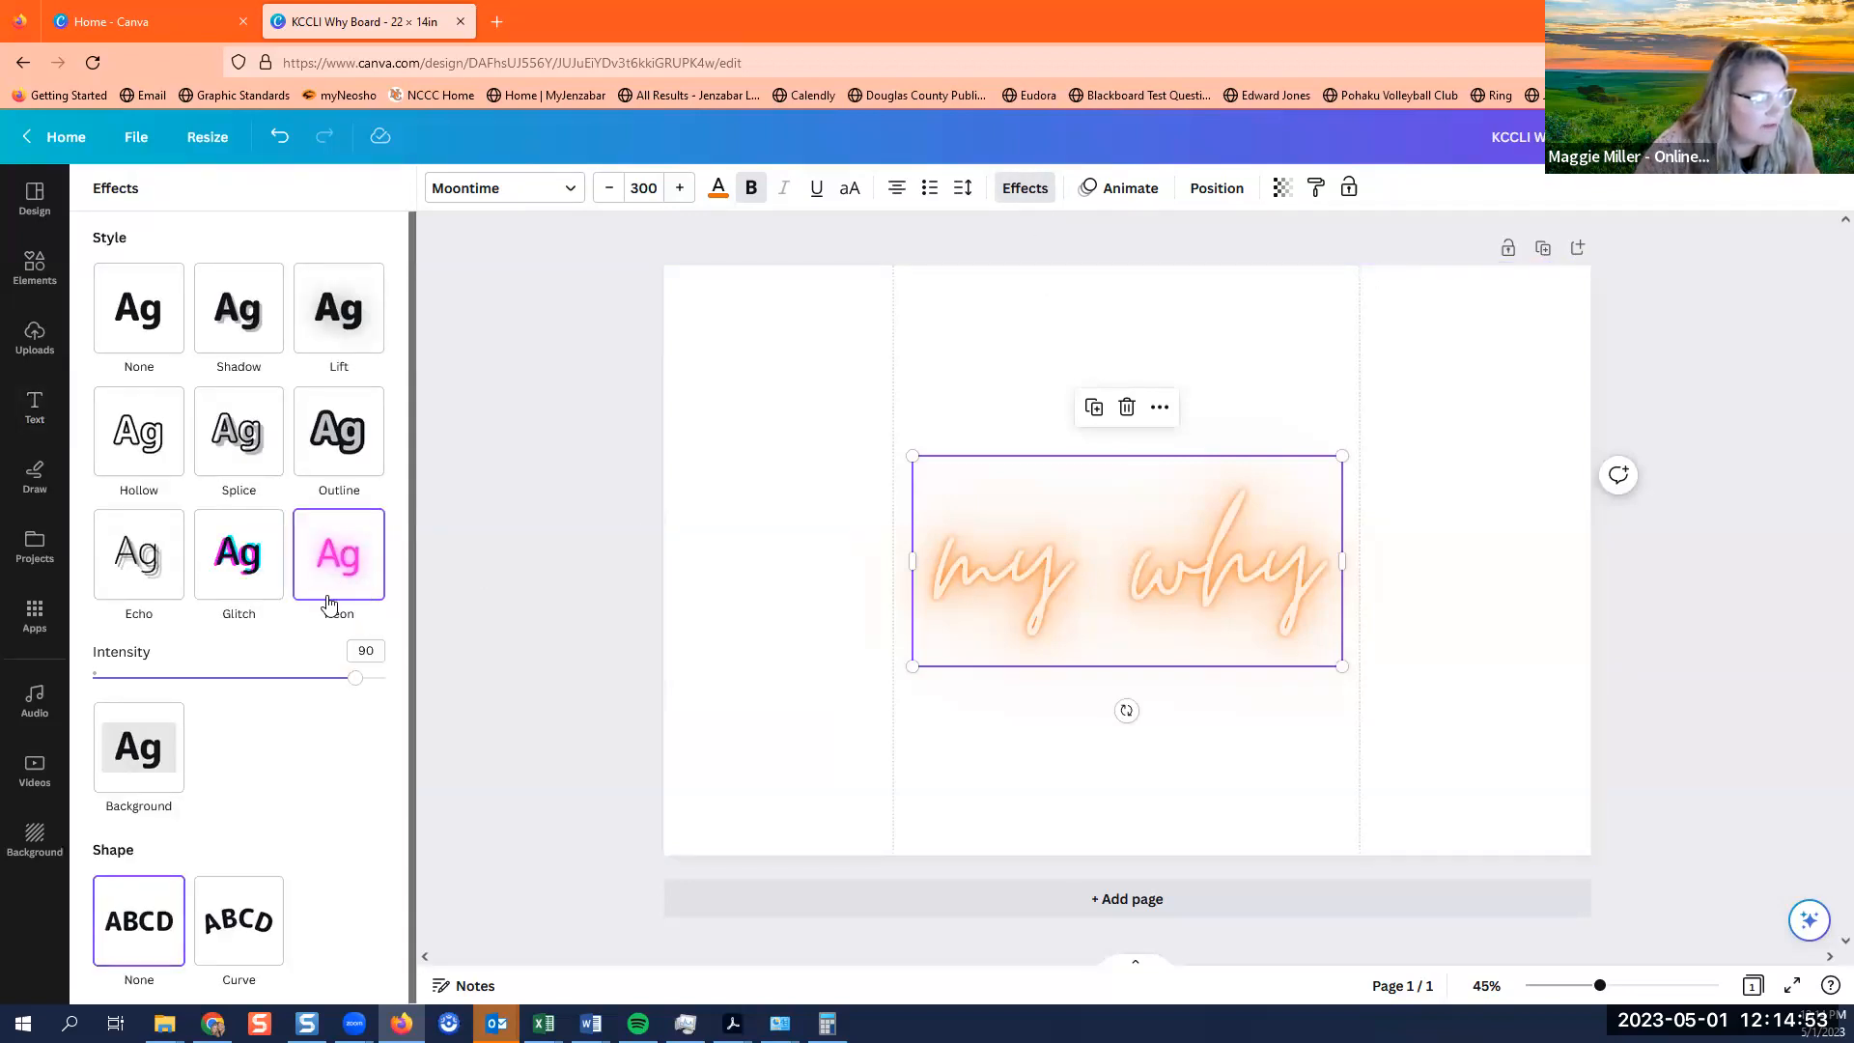
{"action": "left_click_drag", "start_coordinate": [363, 692], "coordinate": [78, 711]}
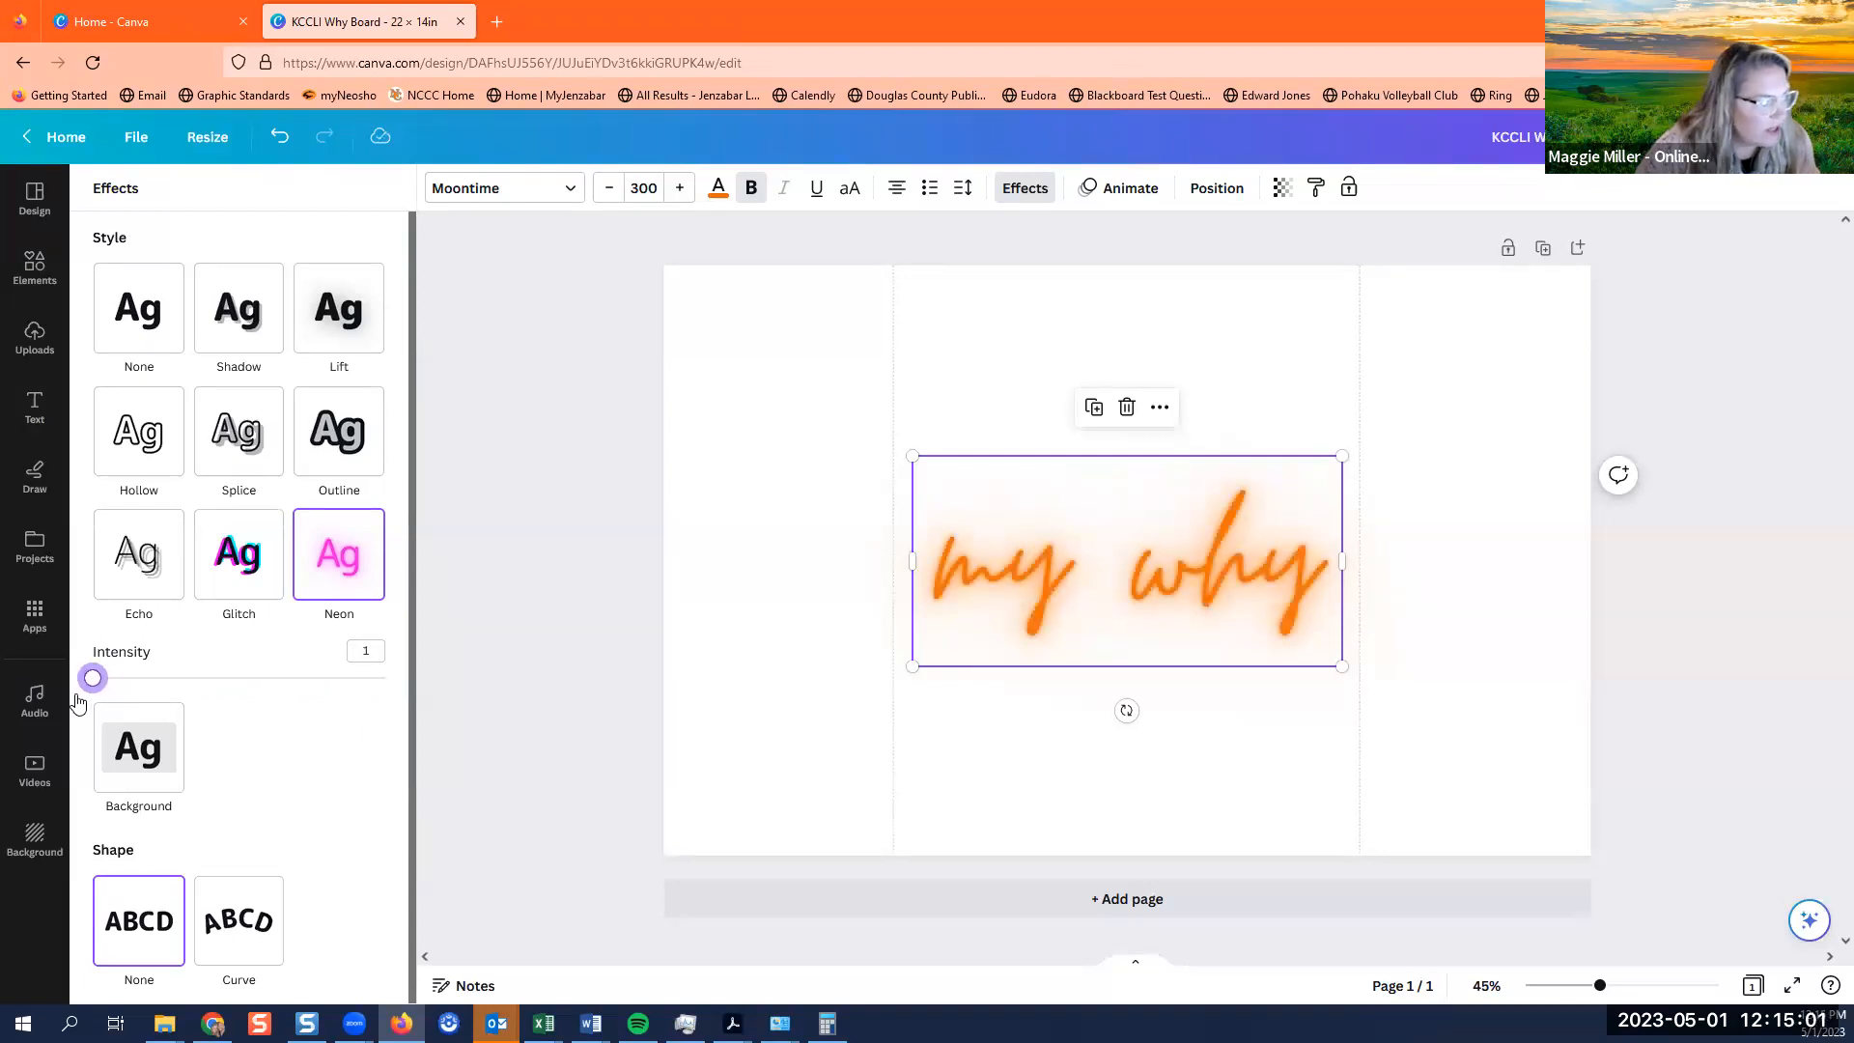
{"action": "left_click_drag", "start_coordinate": [80, 681], "coordinate": [381, 715]}
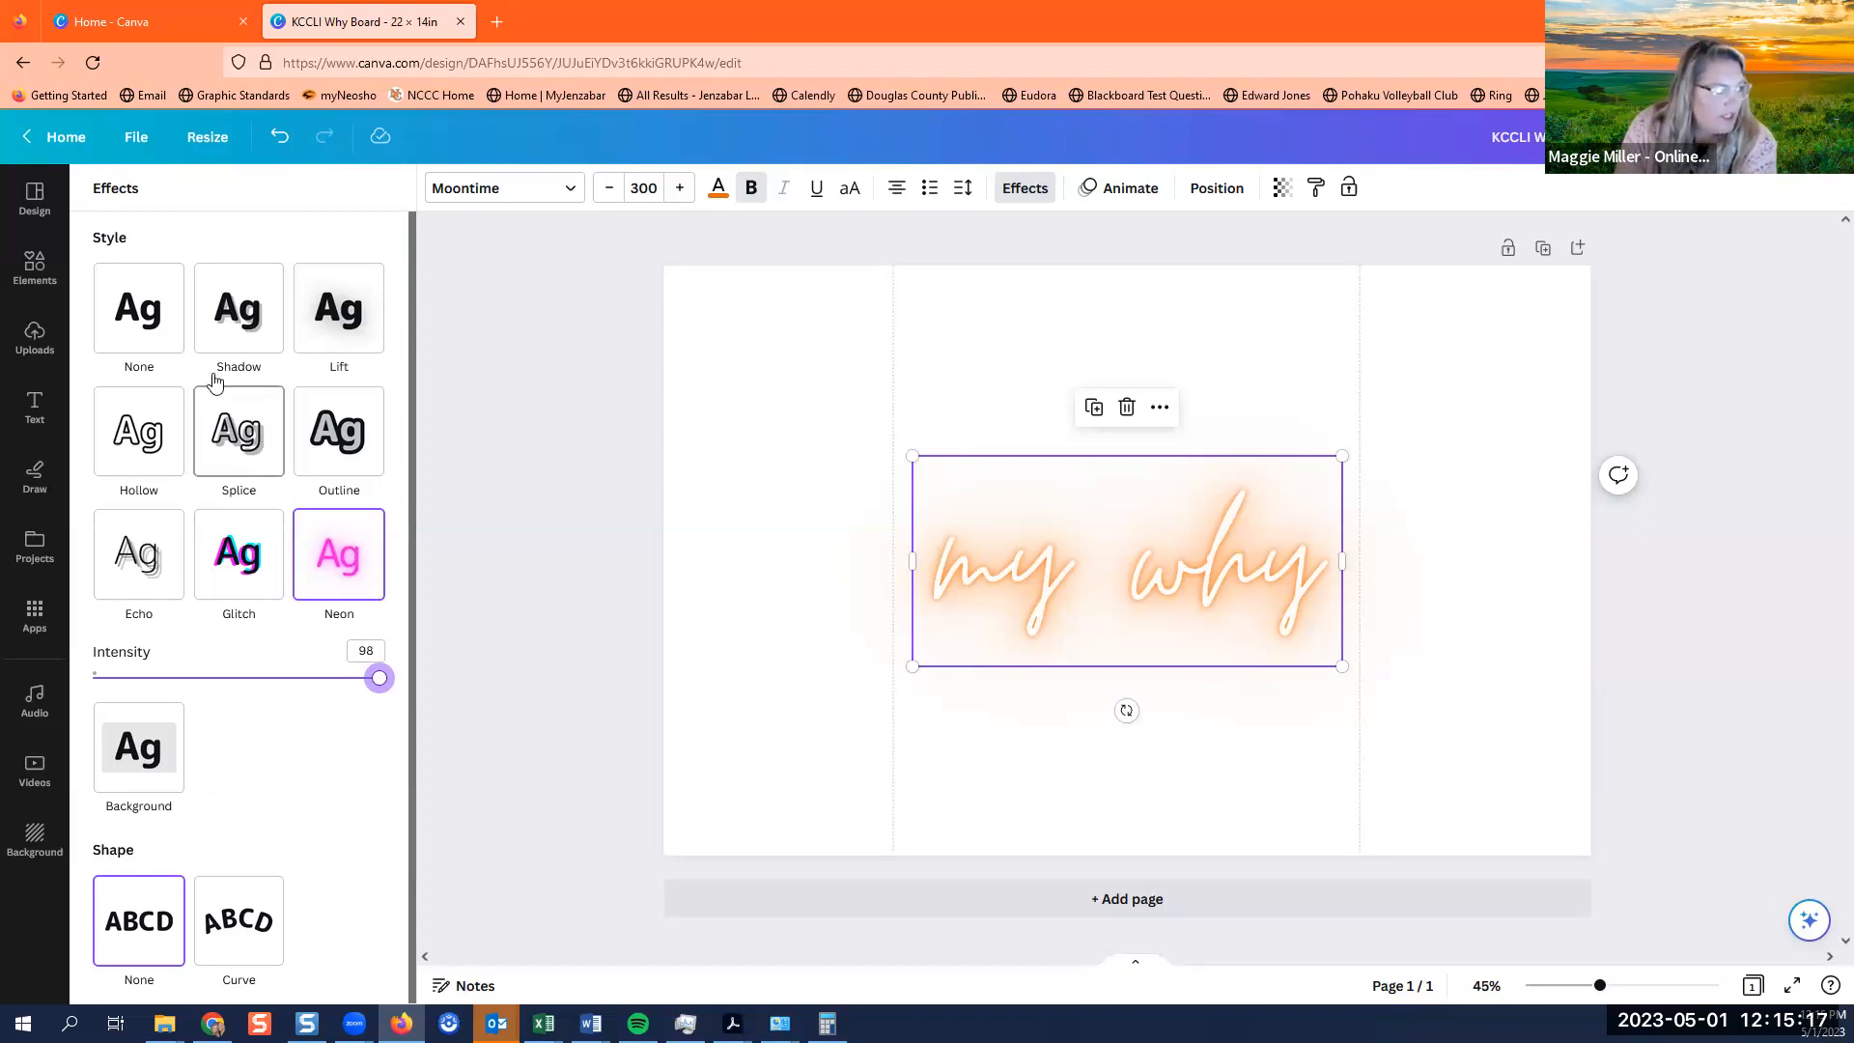
Switch the text's effect style to Shadow and set the shadow's transparency to 26.
{"action": "left_click", "coordinate": [222, 343]}
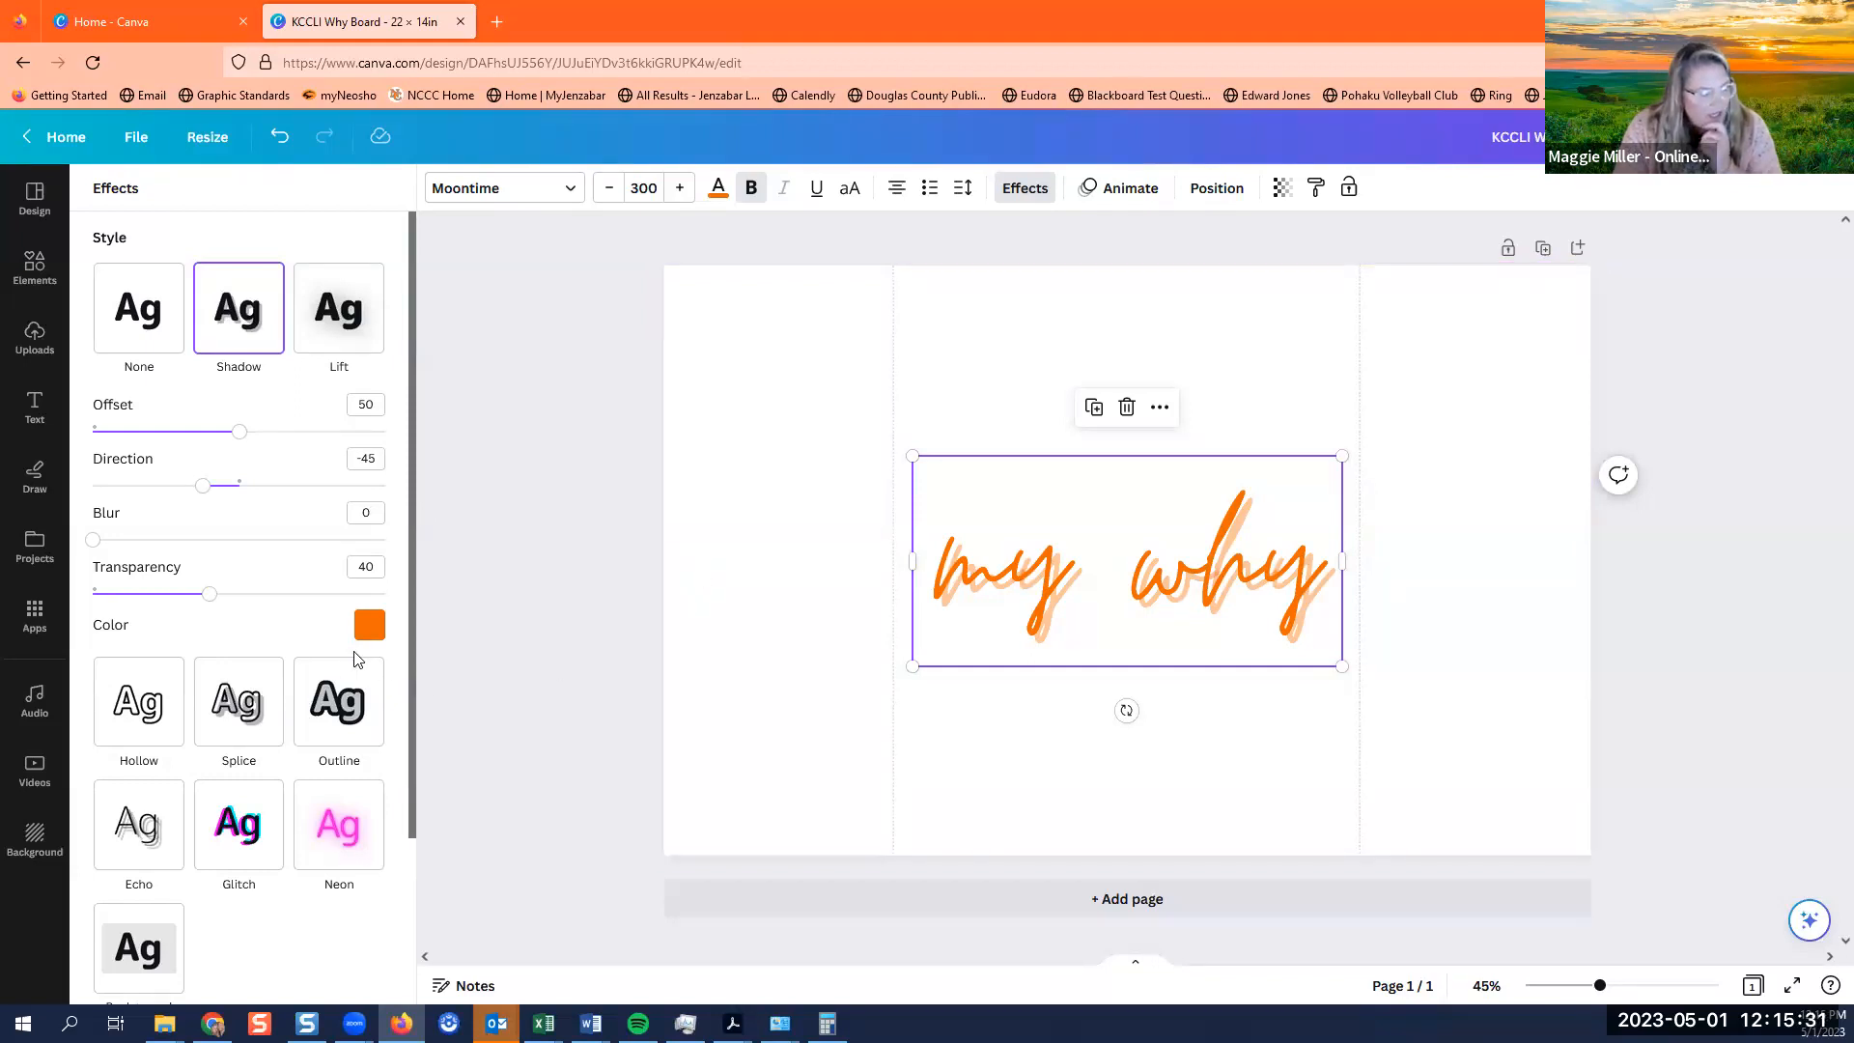
{"action": "left_click_drag", "start_coordinate": [208, 594], "coordinate": [251, 594]}
{"action": "left_click_drag", "start_coordinate": [114, 616], "coordinate": [171, 615]}
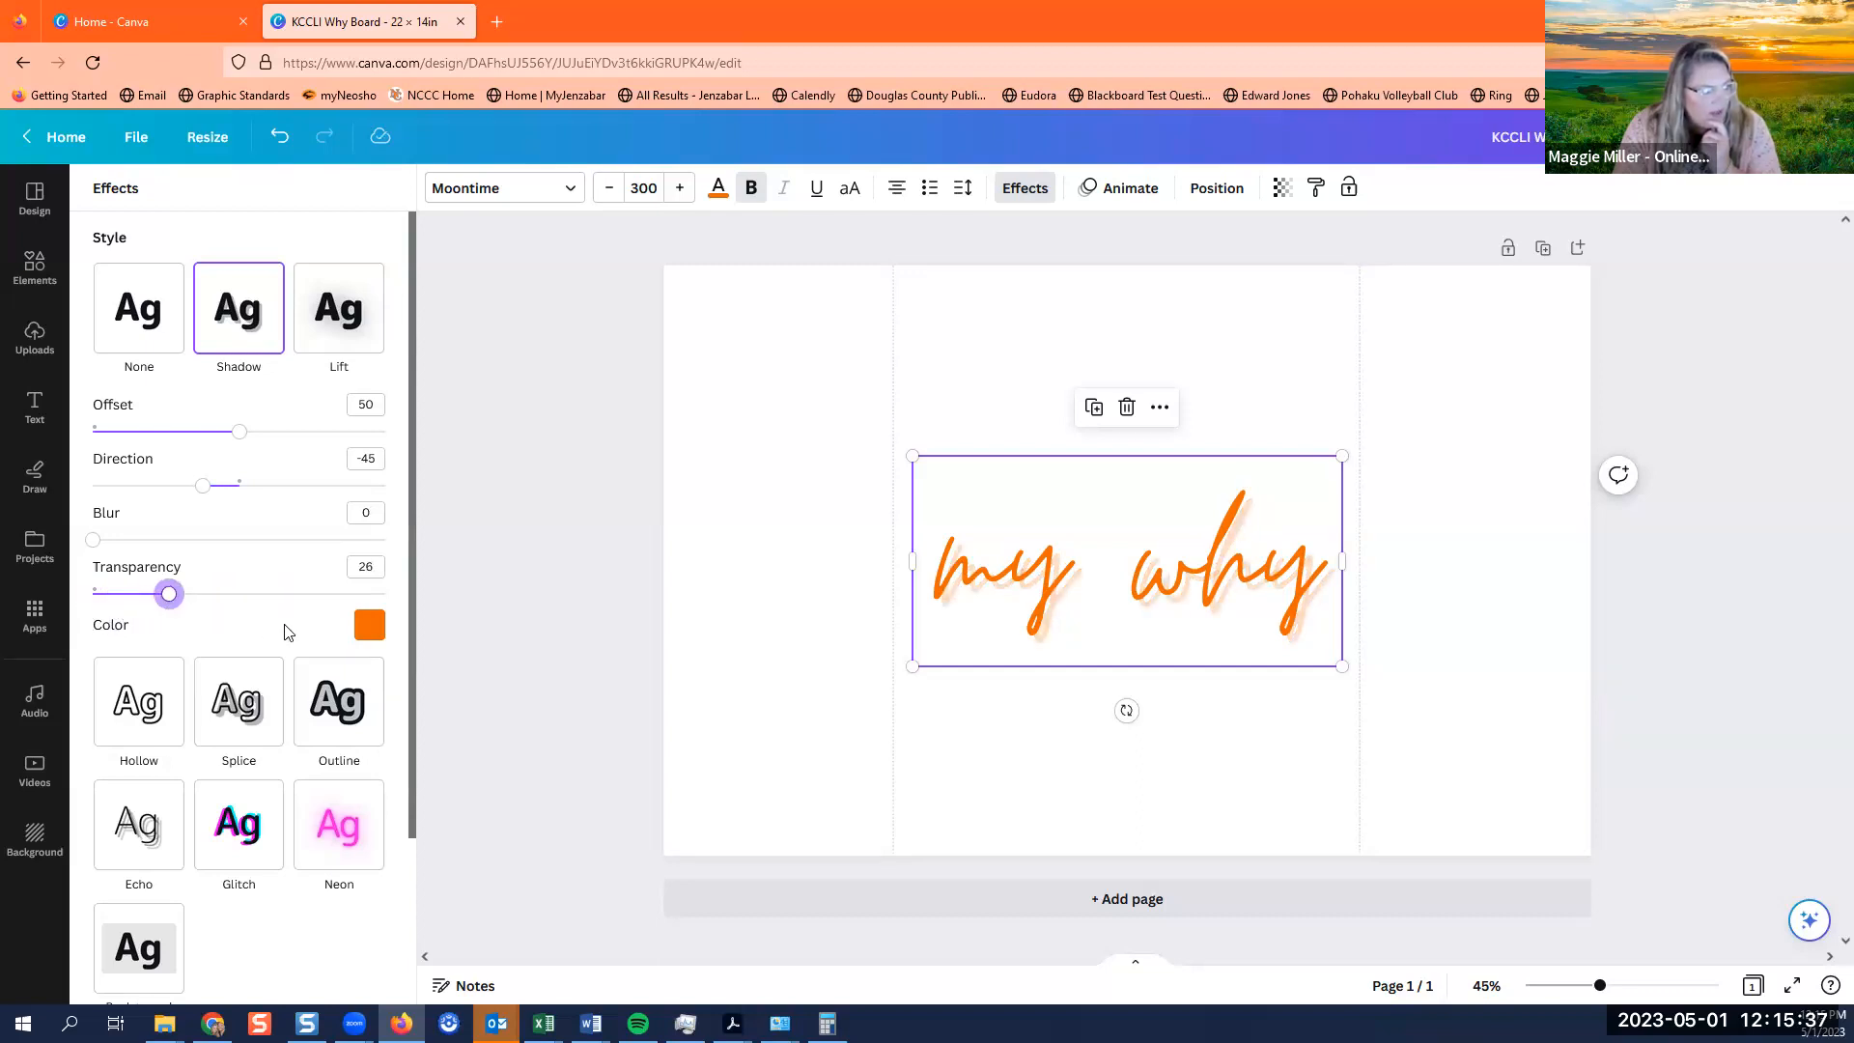
Try pink as the text's shadow colour, and change it to dark purple.
{"action": "left_click", "coordinate": [368, 626]}
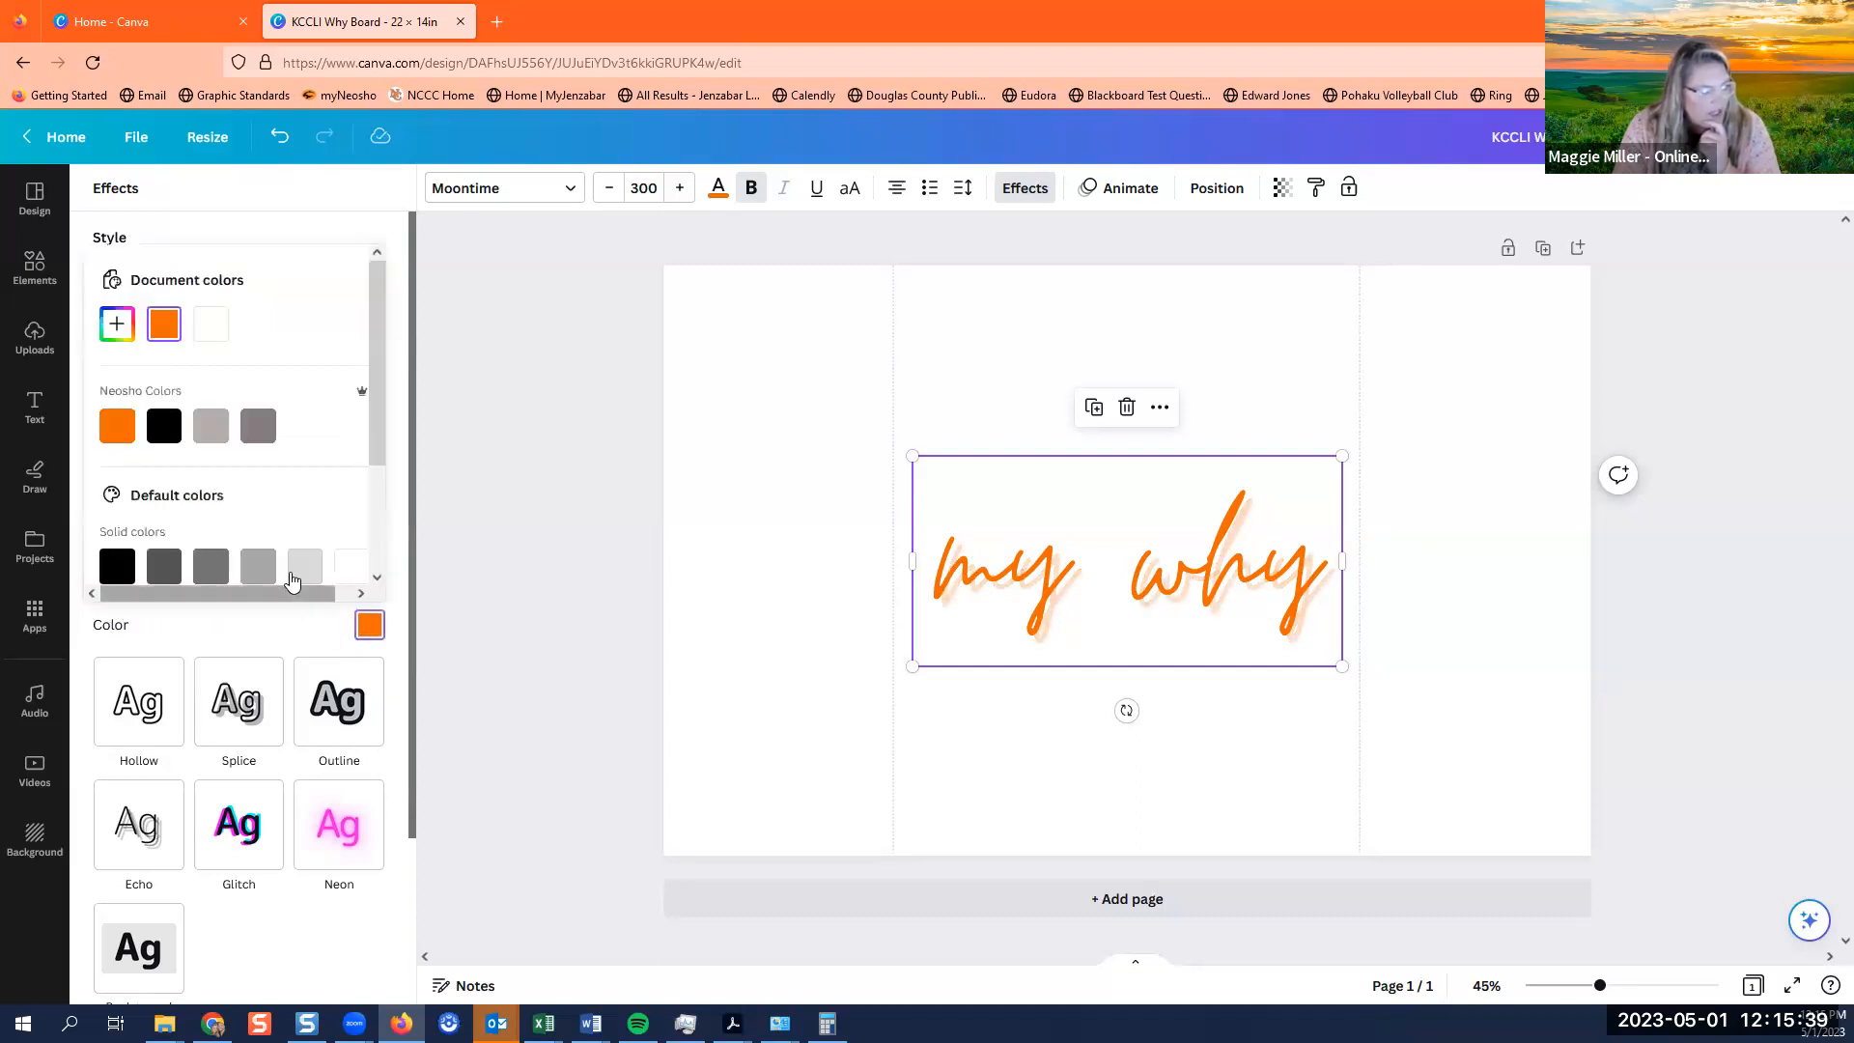
{"action": "scroll", "coordinate": [218, 502], "scroll_direction": "down", "scroll_amount": 2}
{"action": "scroll", "coordinate": [219, 489], "scroll_direction": "up", "scroll_amount": 1}
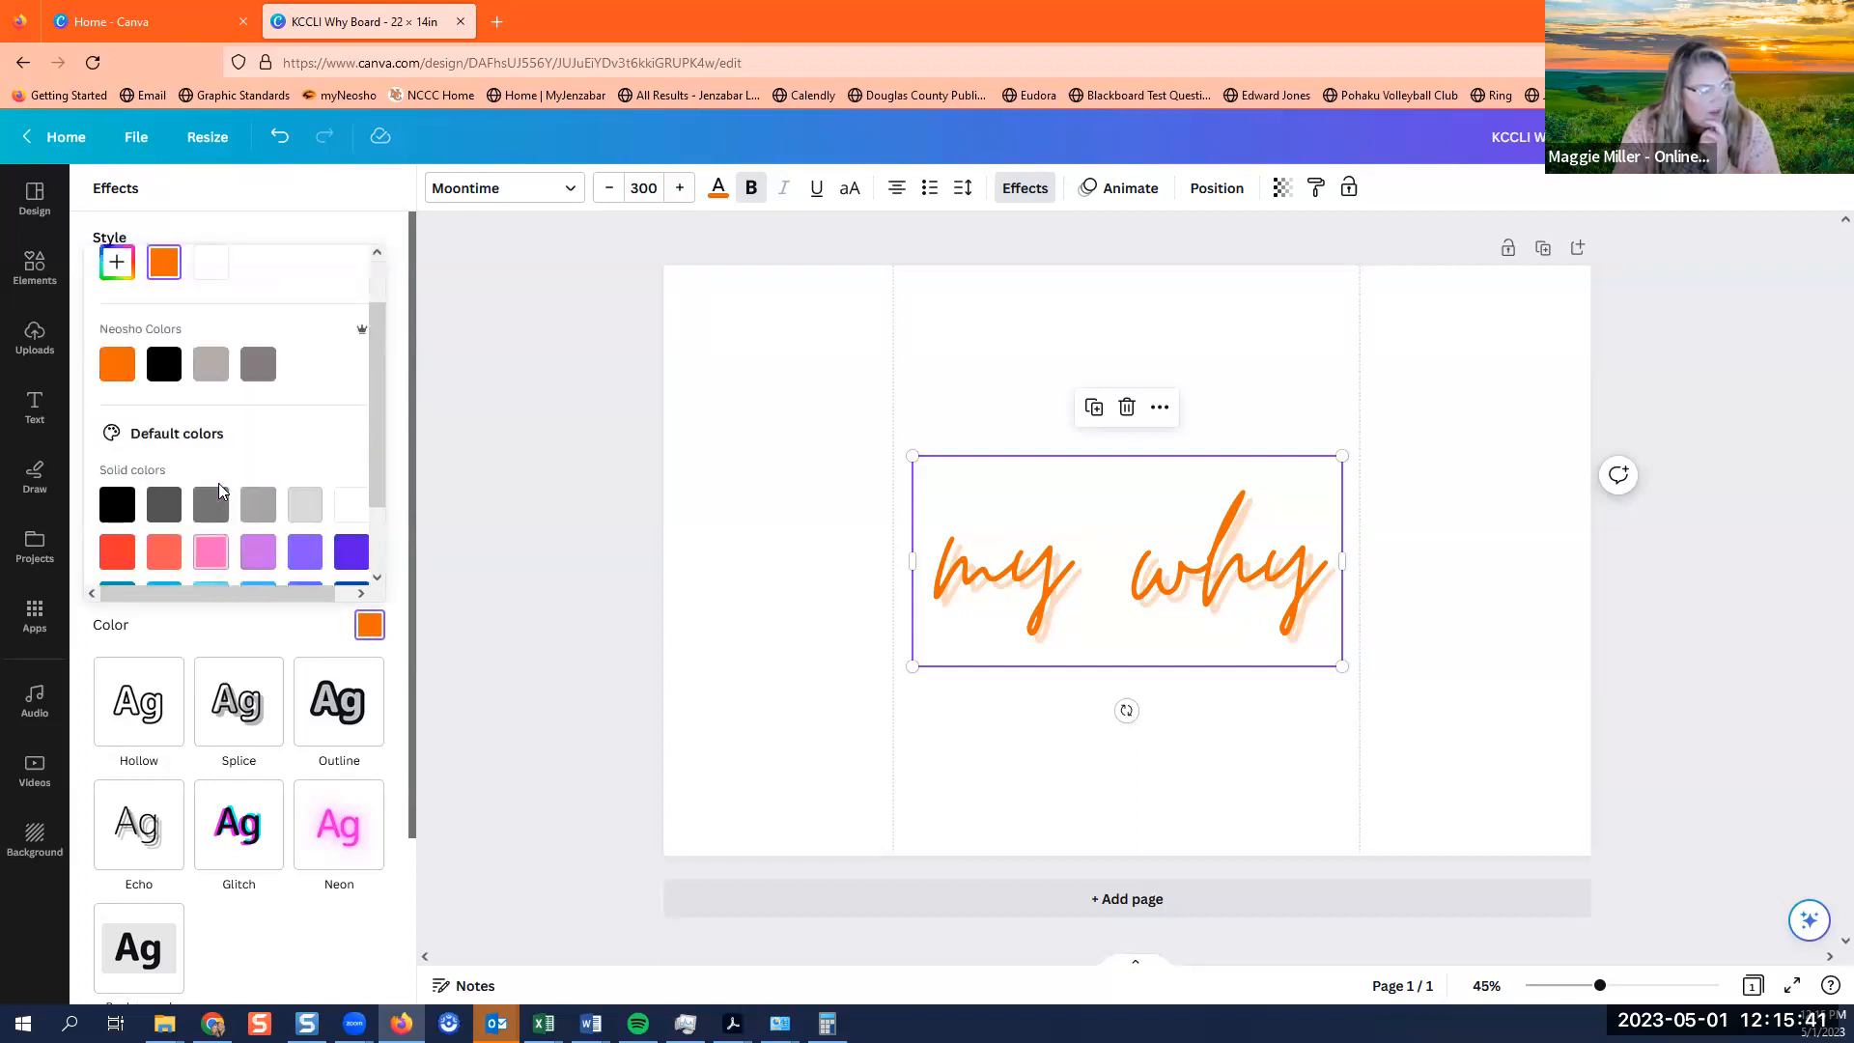
{"action": "left_click", "coordinate": [202, 568]}
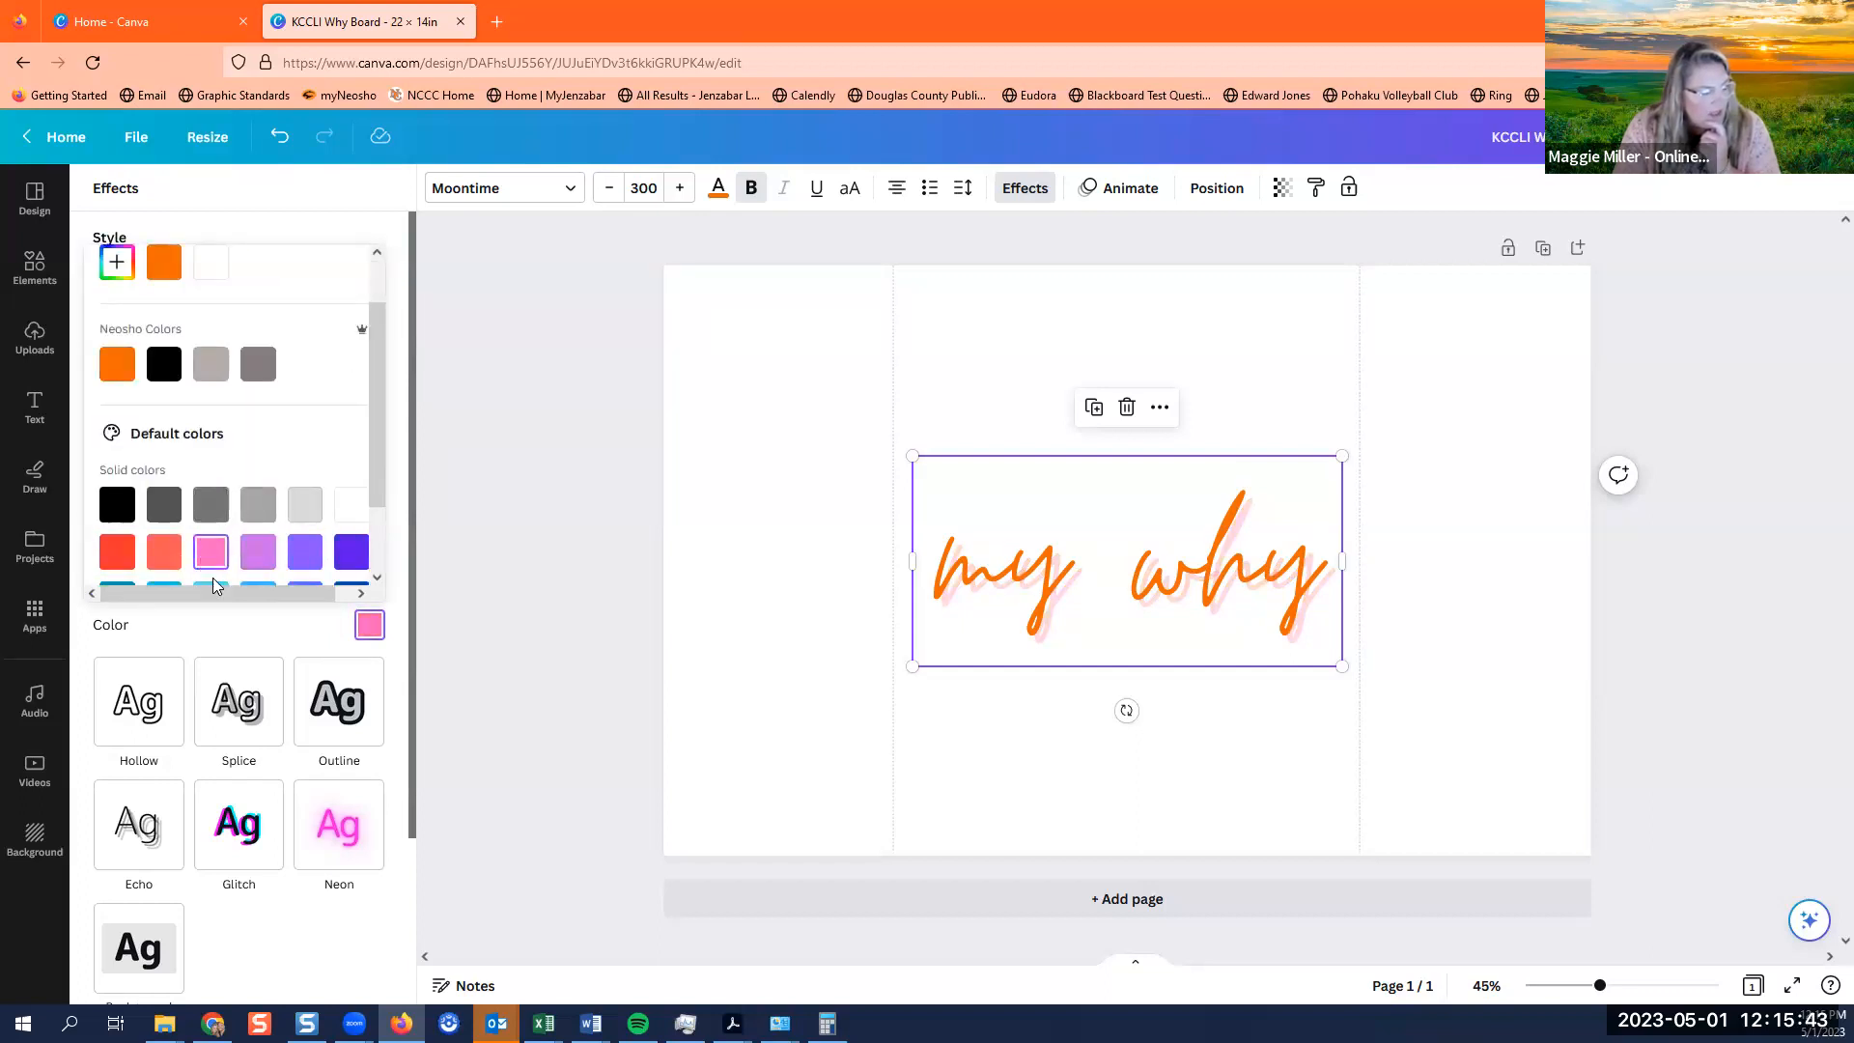
{"action": "left_click", "coordinate": [348, 558]}
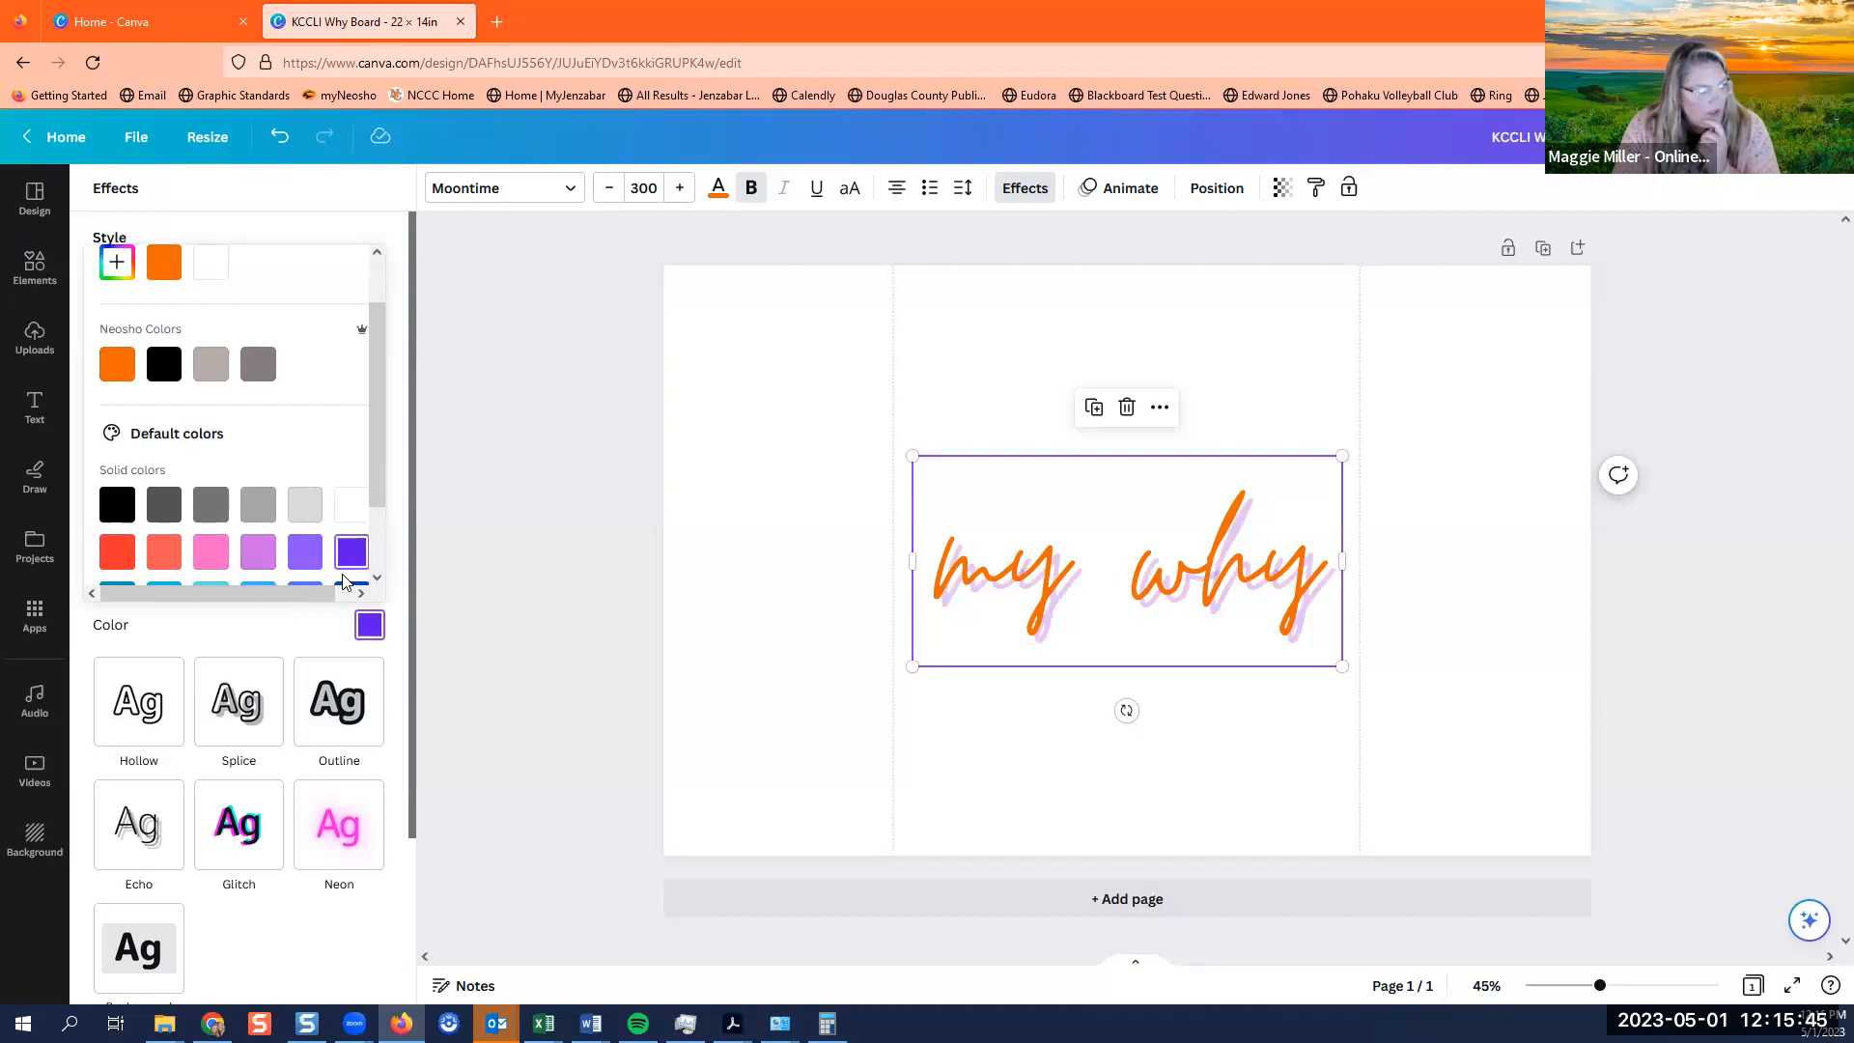
{"action": "left_click", "coordinate": [307, 634]}
Set the shadow's transparency to 44 and try a blur of 34 before returning the blur to 0.
{"action": "left_click_drag", "start_coordinate": [170, 597], "coordinate": [232, 598]}
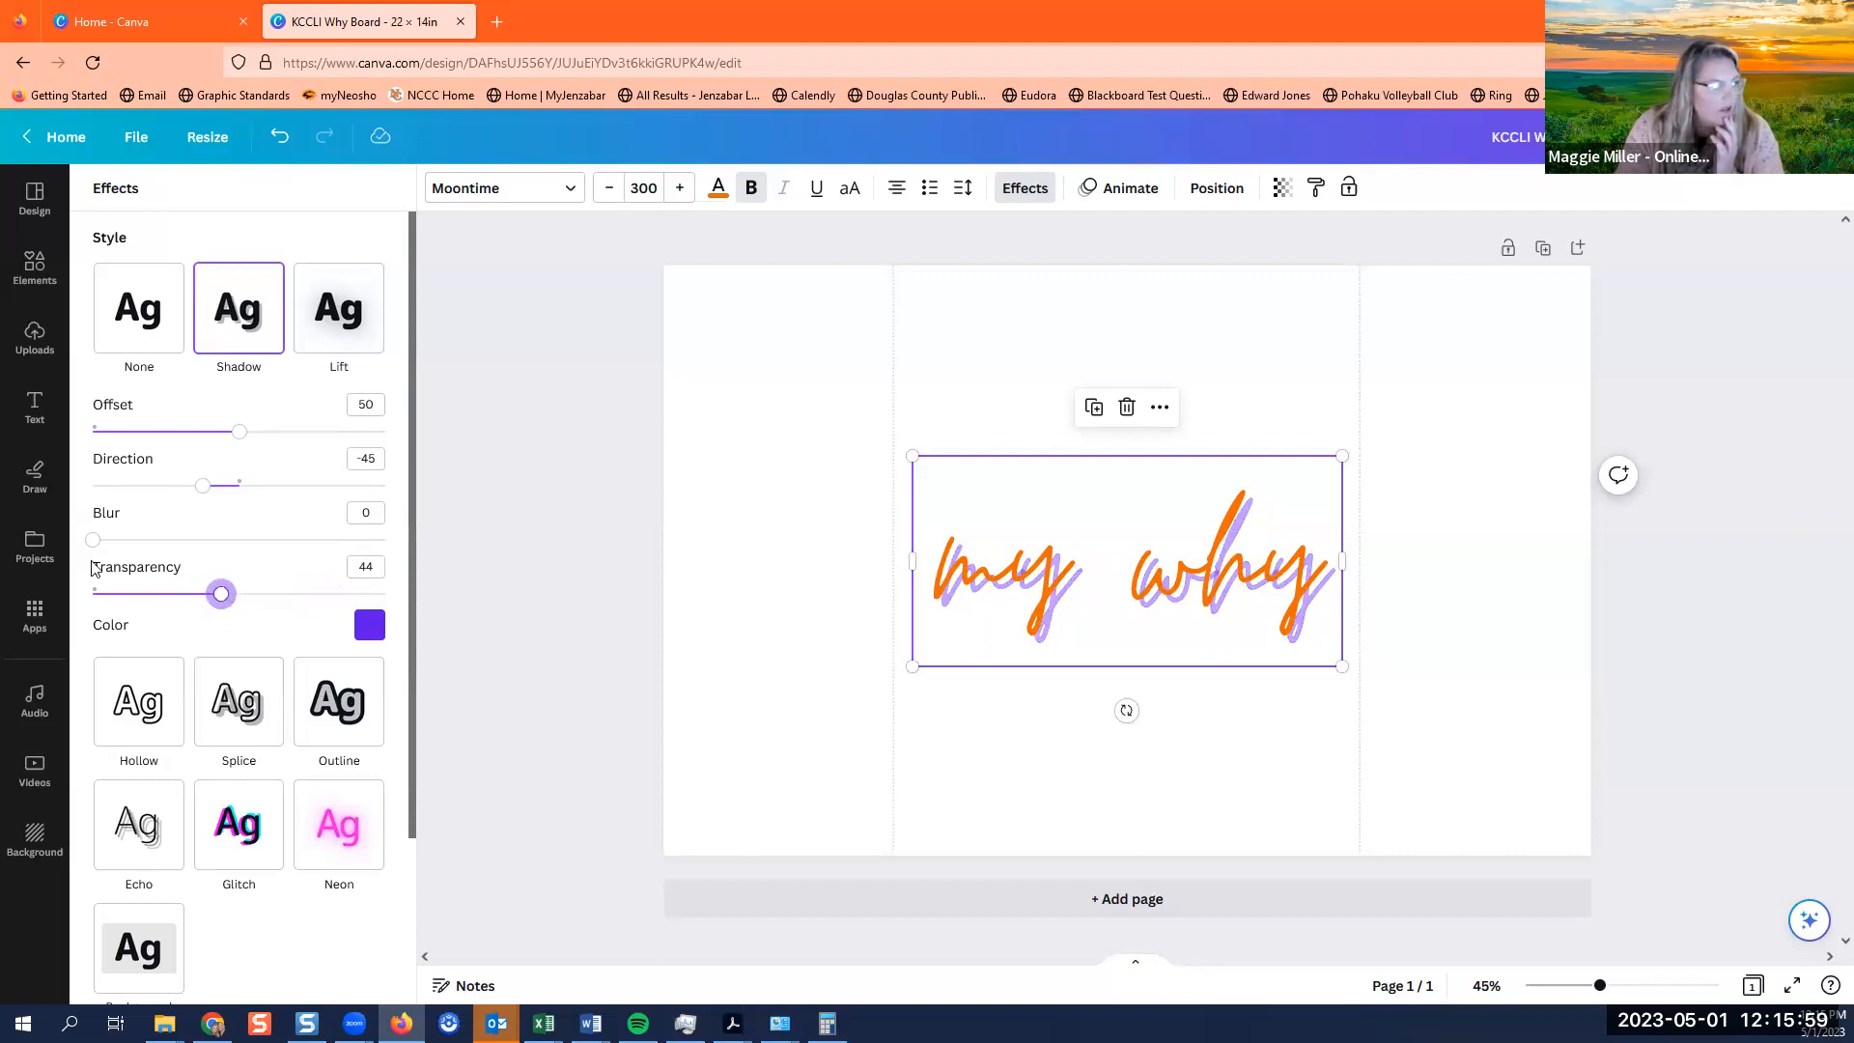
{"action": "left_click_drag", "start_coordinate": [93, 539], "coordinate": [194, 570]}
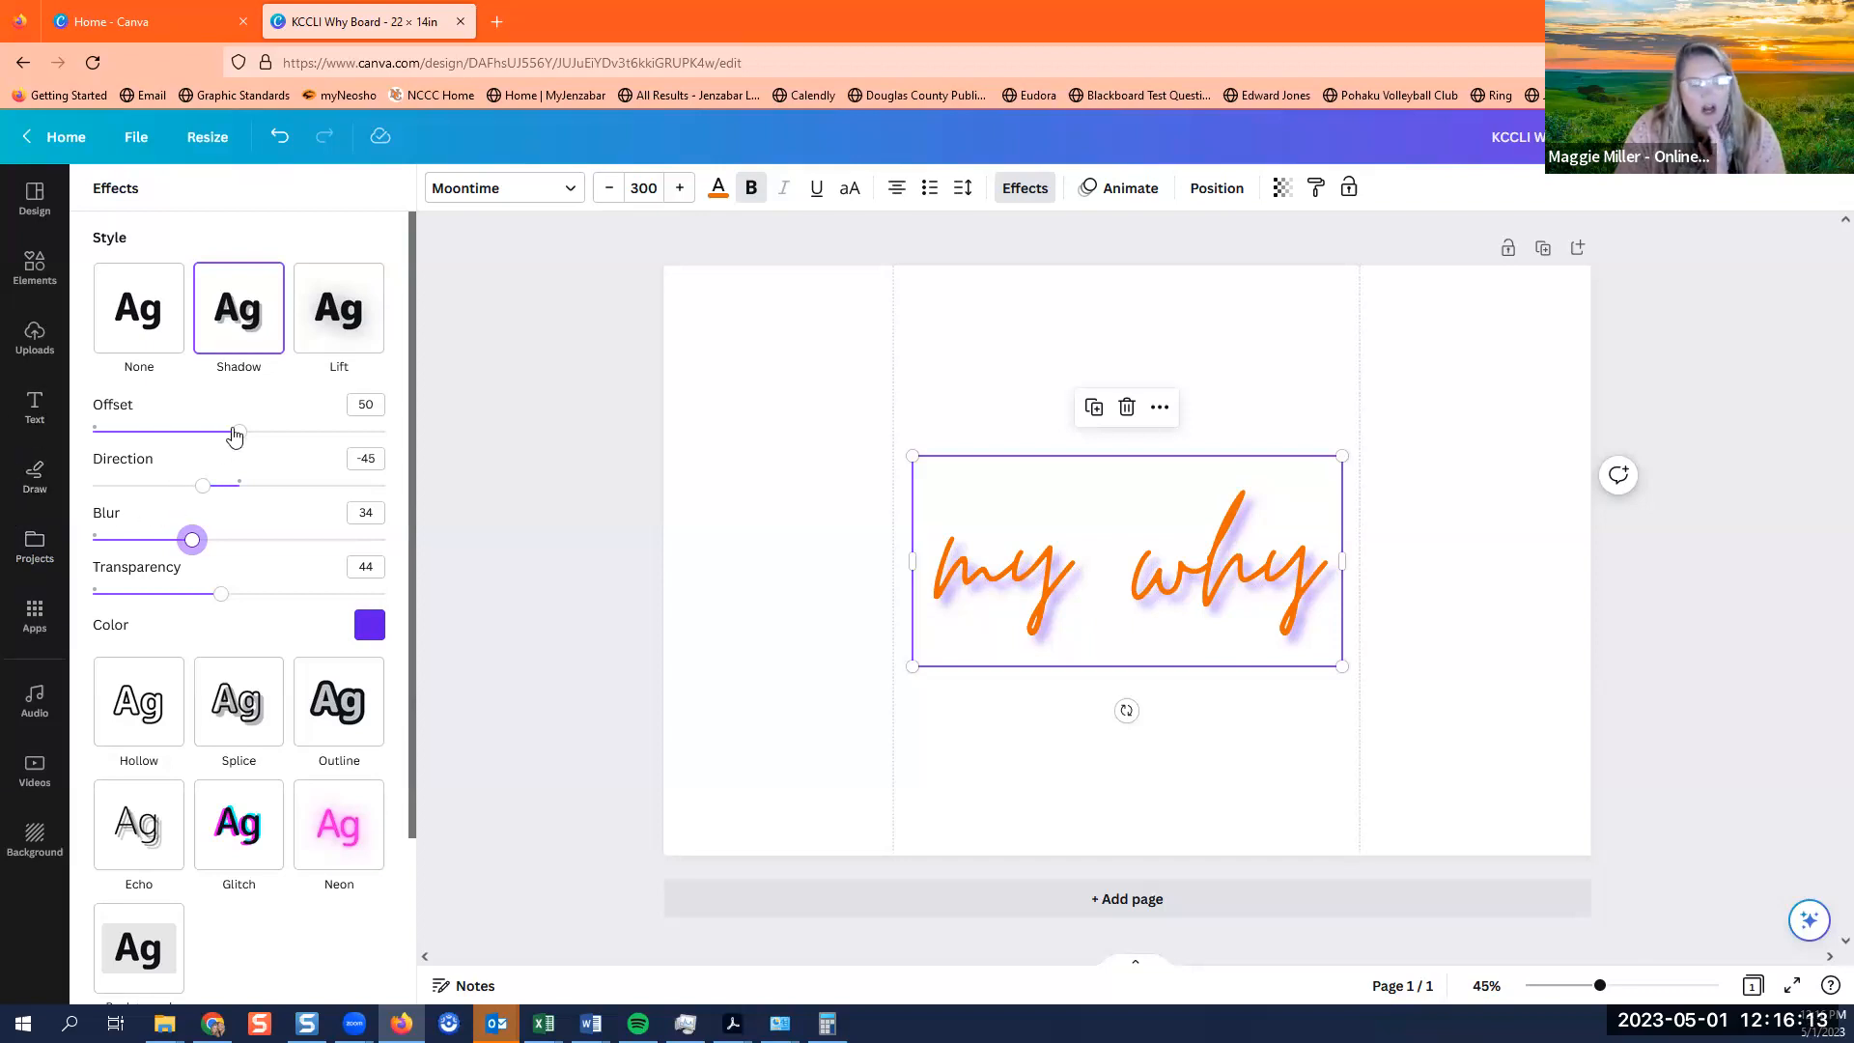
{"action": "left_click_drag", "start_coordinate": [192, 539], "coordinate": [92, 541]}
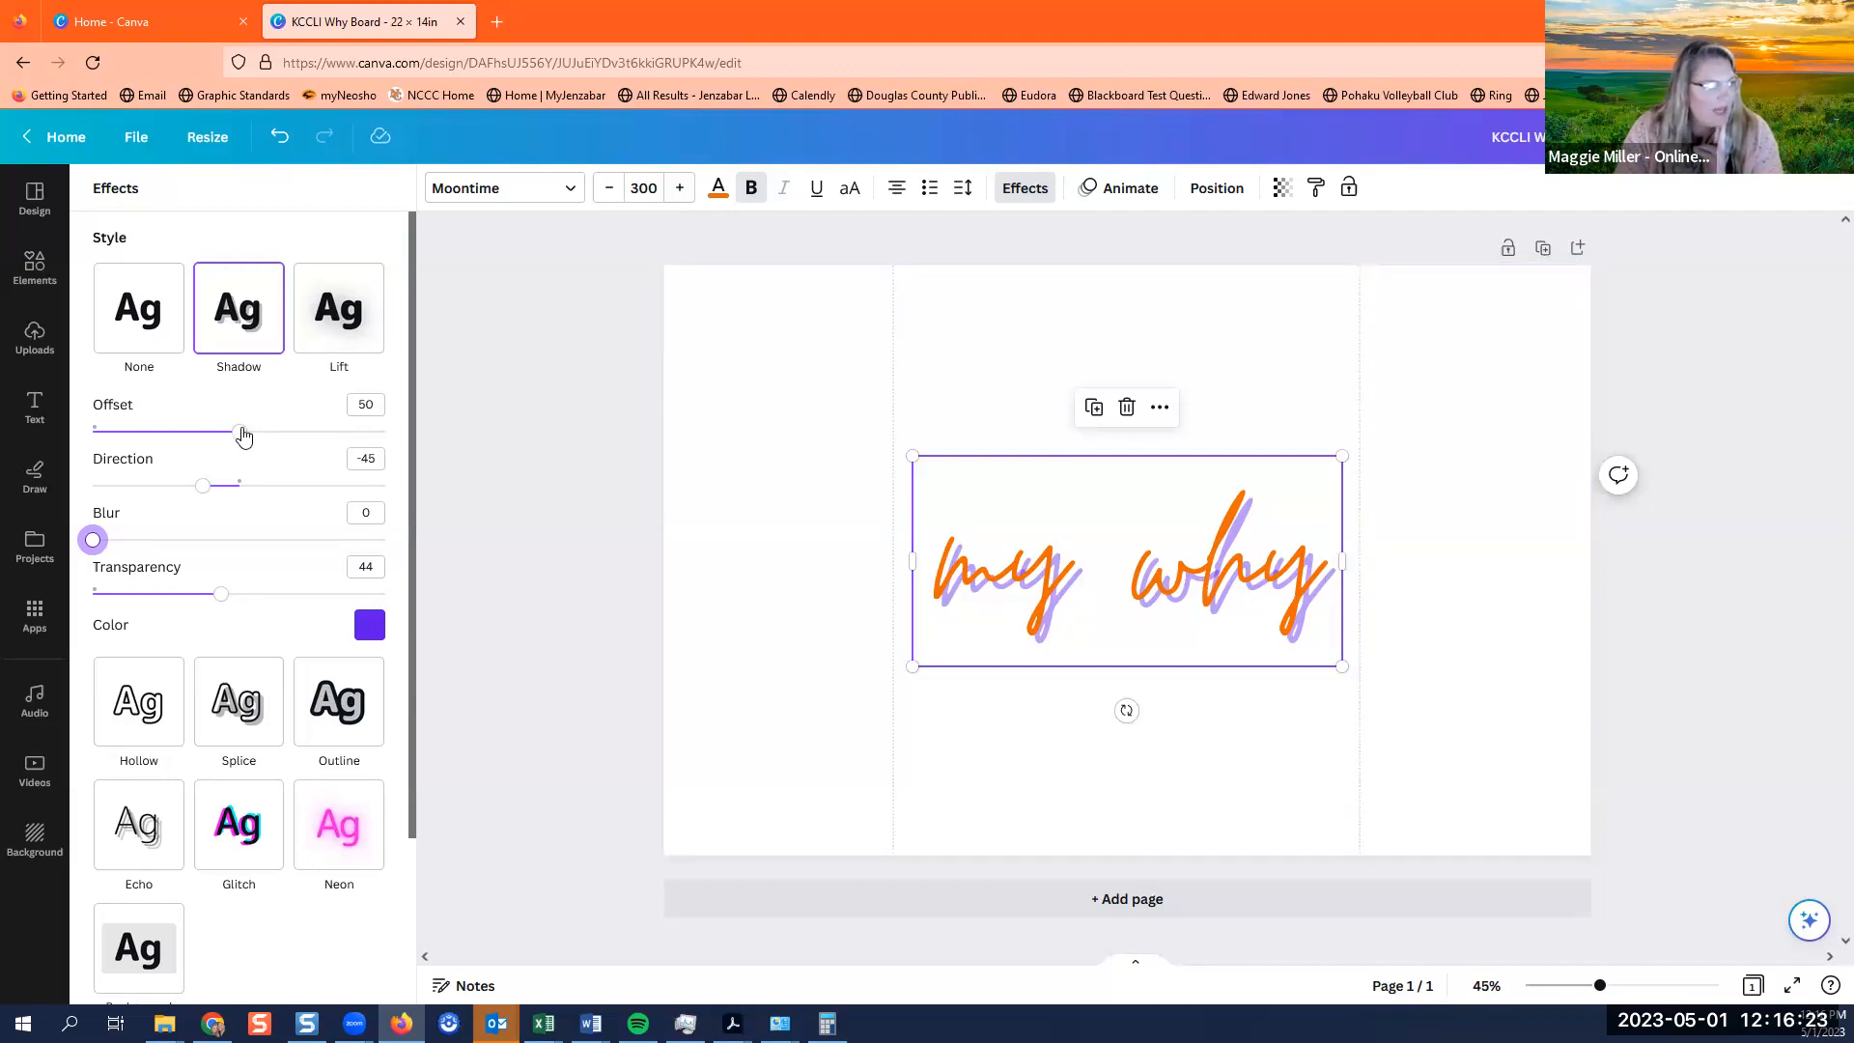
Adjust the text shadow to offset 26, blur 34 and transparency 71, trying direction 180 before setting it to -73.
{"action": "left_click_drag", "start_coordinate": [241, 433], "coordinate": [170, 440]}
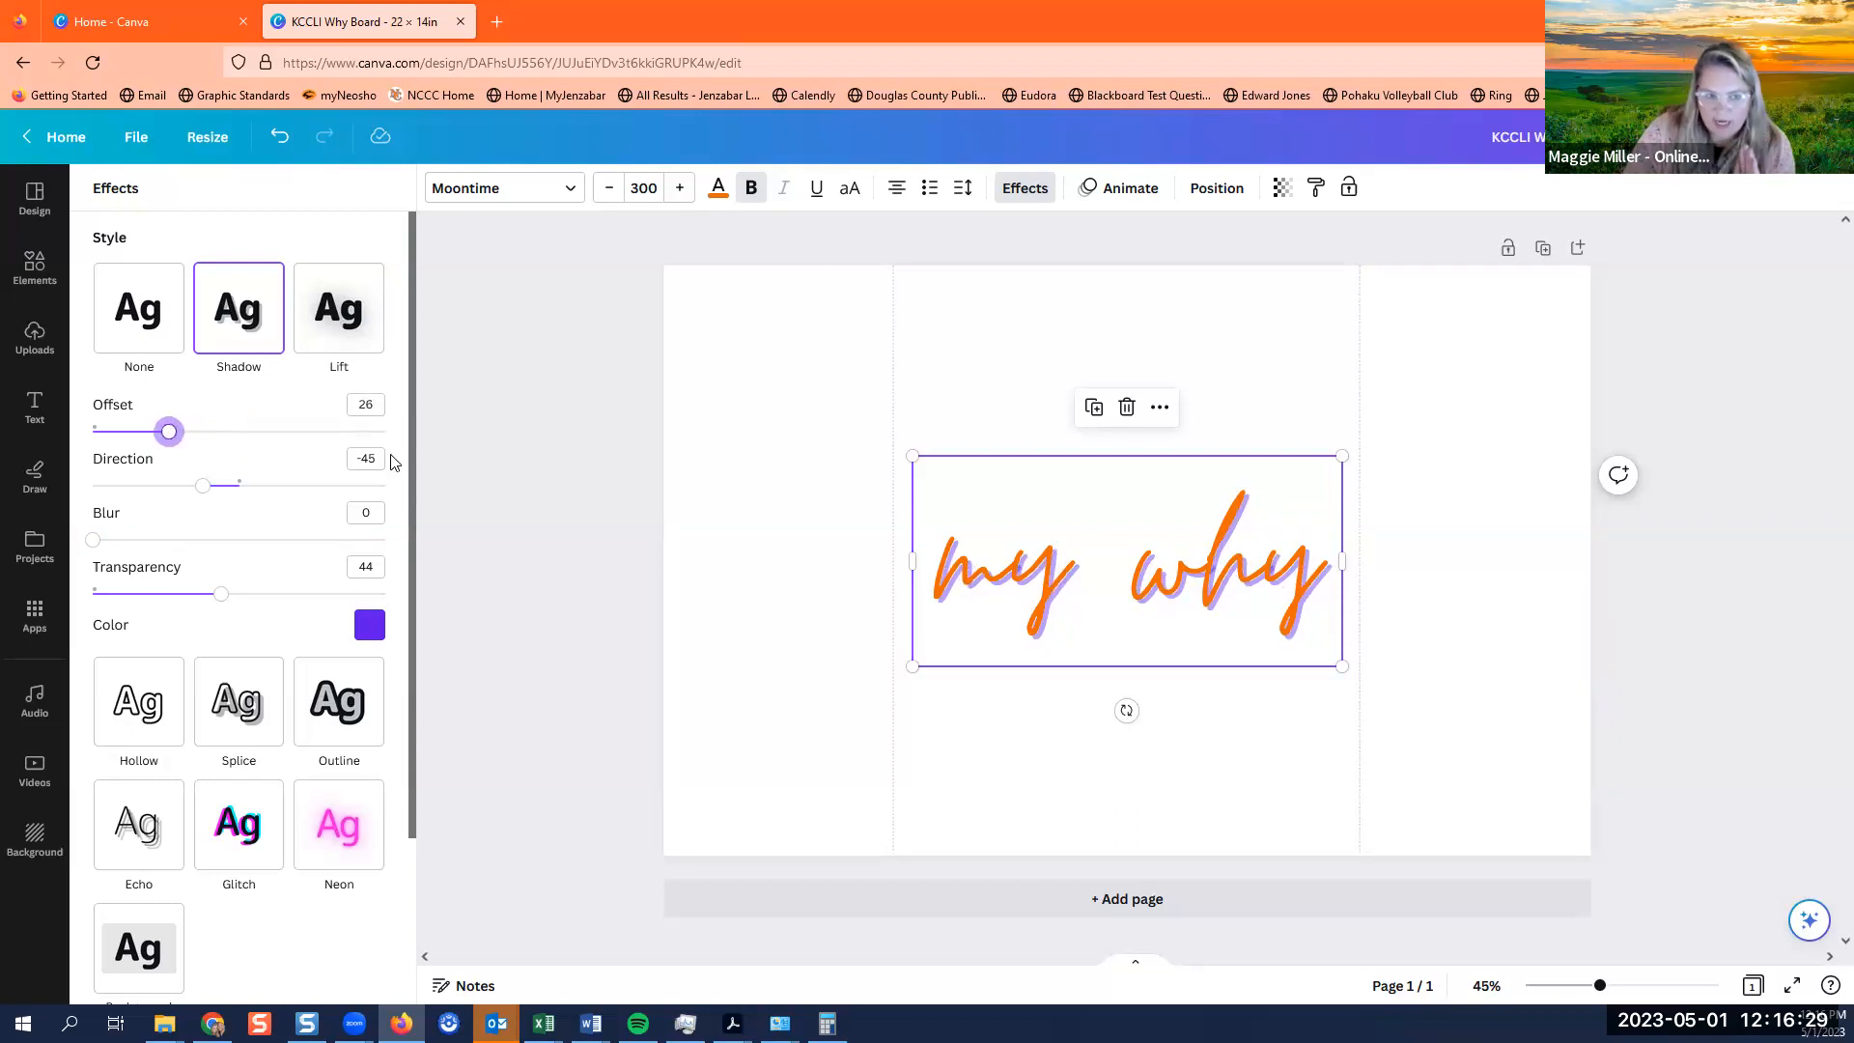
{"action": "left_click_drag", "start_coordinate": [202, 486], "coordinate": [386, 519]}
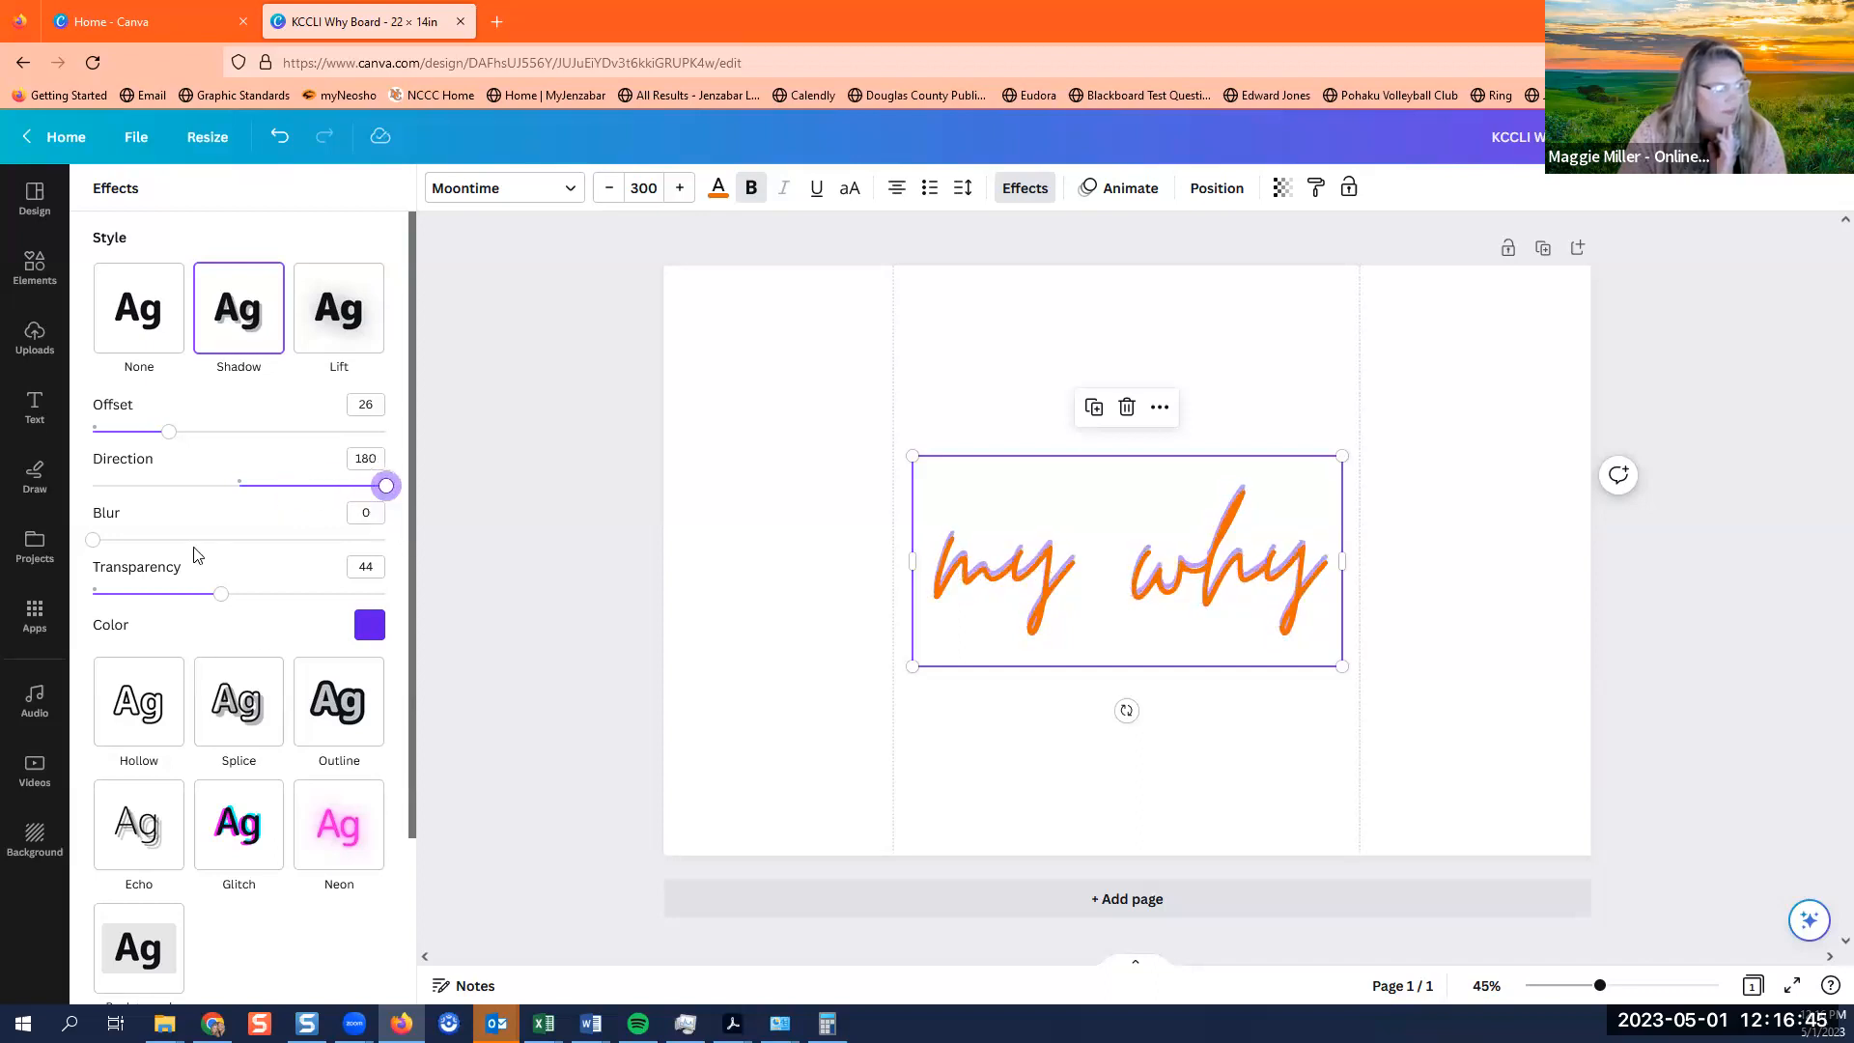
{"action": "left_click_drag", "start_coordinate": [93, 540], "coordinate": [193, 548]}
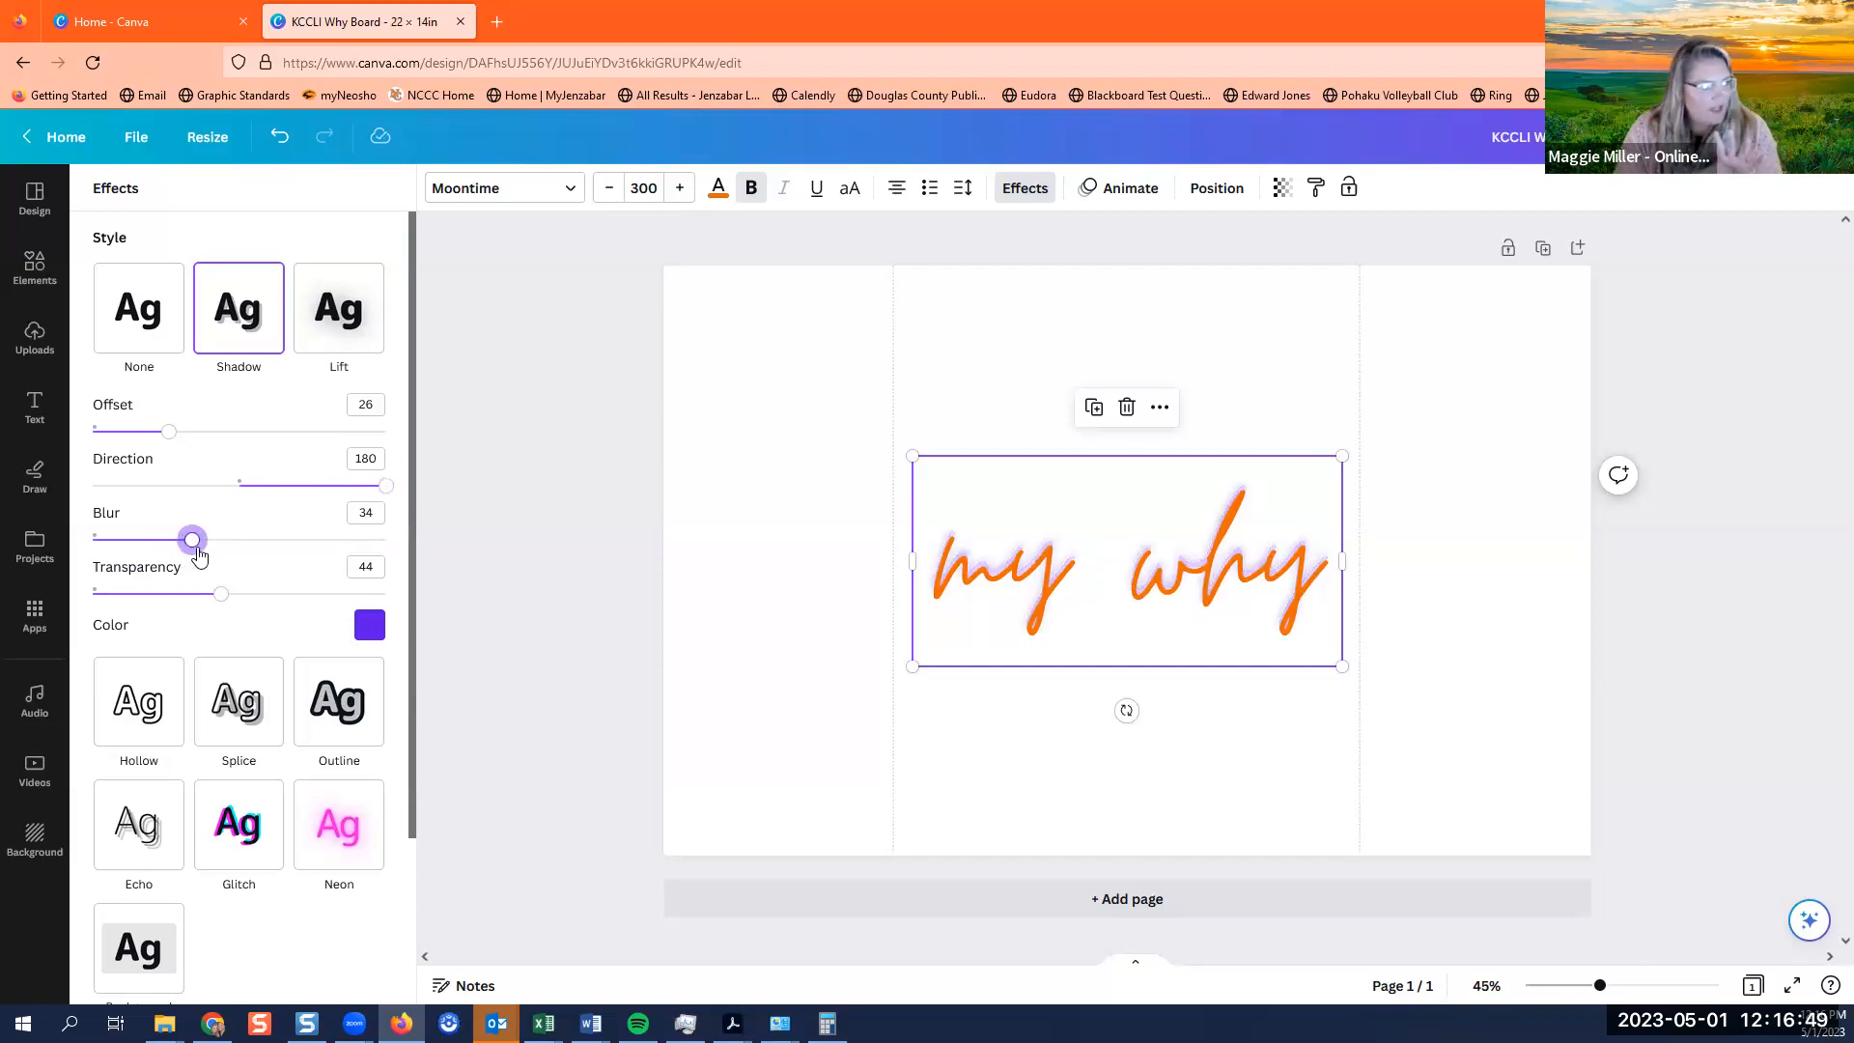
{"action": "left_click_drag", "start_coordinate": [210, 599], "coordinate": [302, 611]}
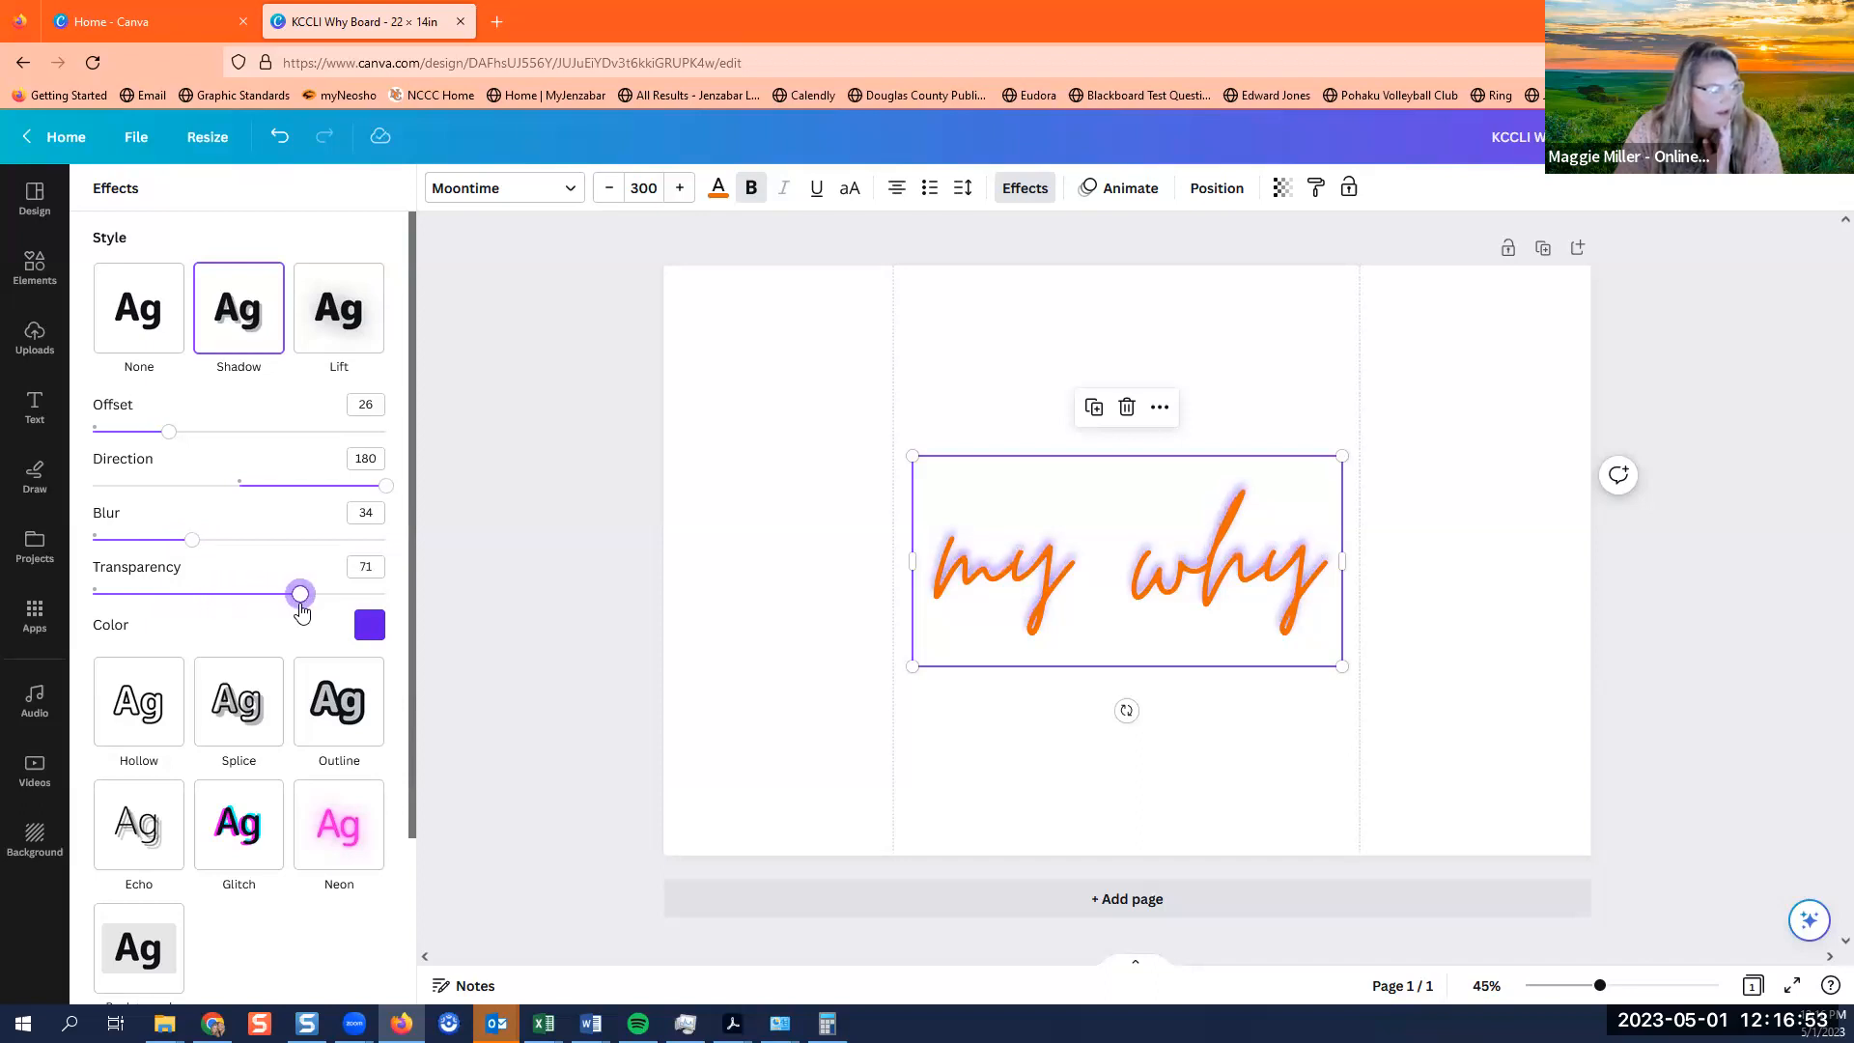
{"action": "left_click_drag", "start_coordinate": [384, 489], "coordinate": [181, 492]}
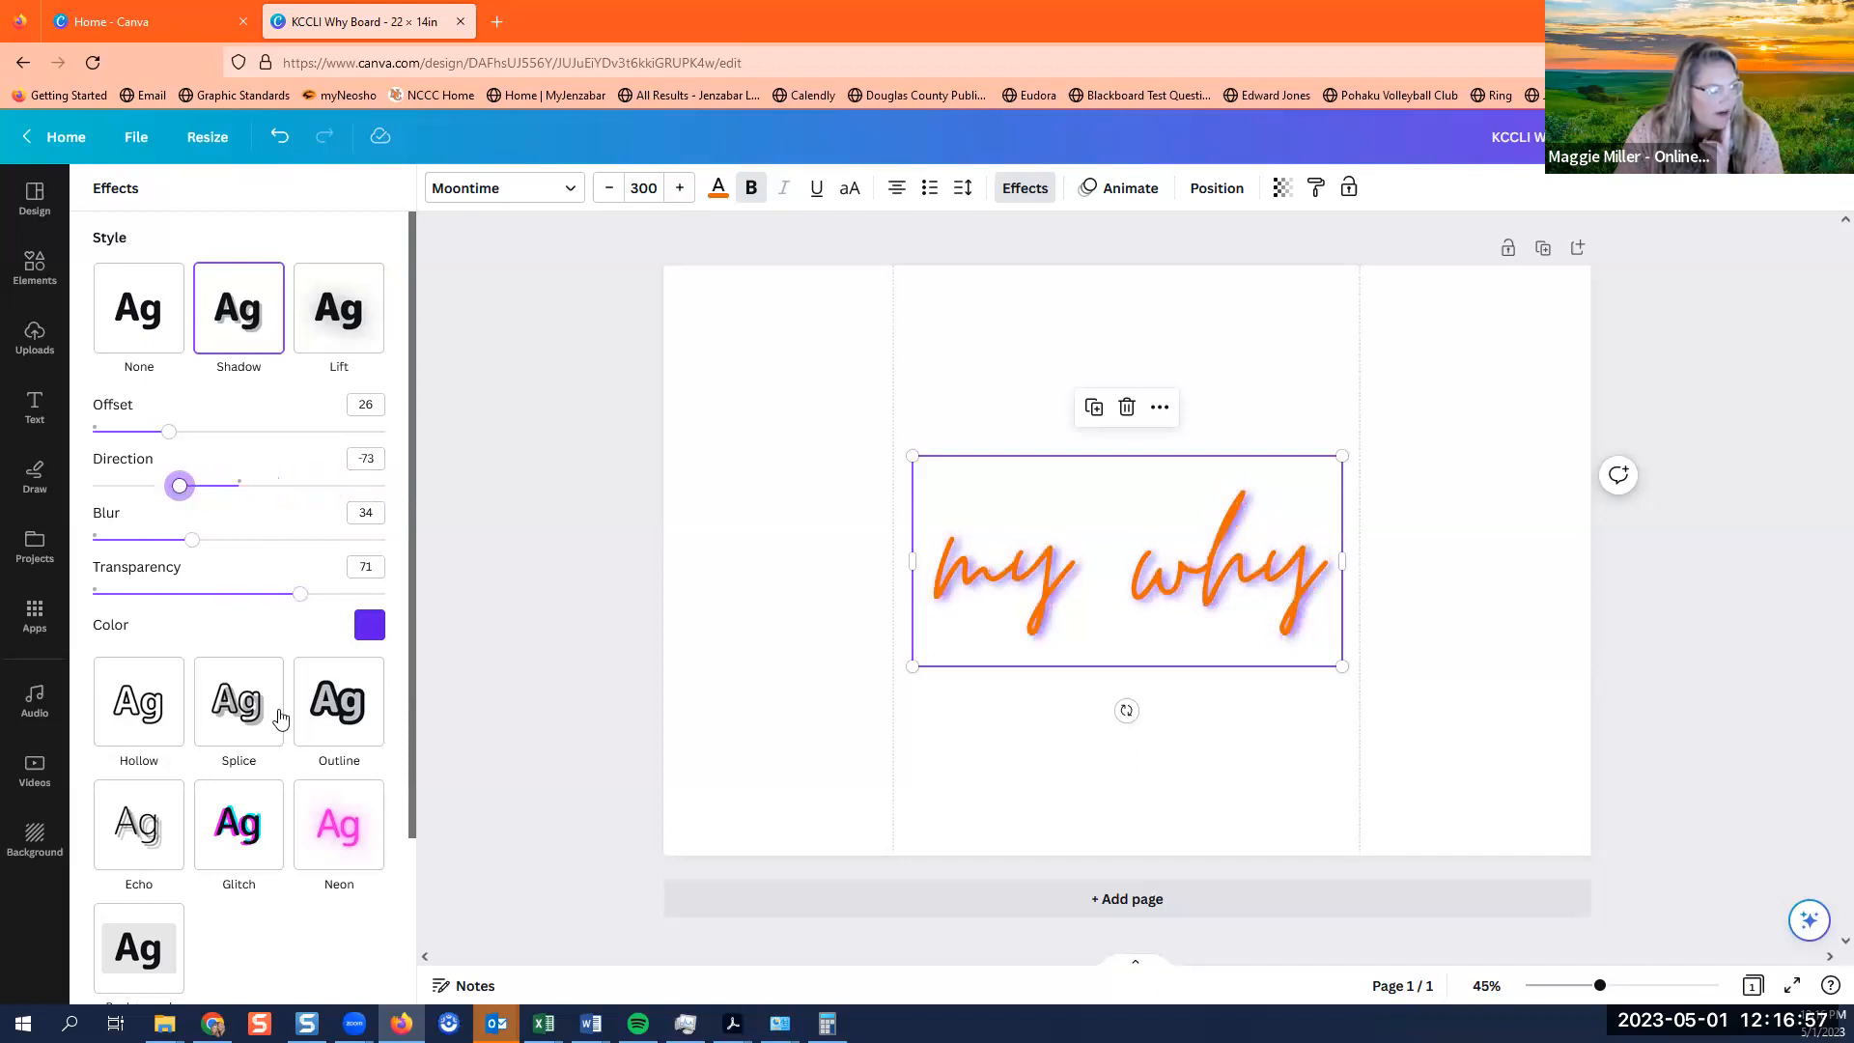
Change the text's shadow colour to black.
{"action": "left_click", "coordinate": [369, 627]}
{"action": "left_click", "coordinate": [123, 567]}
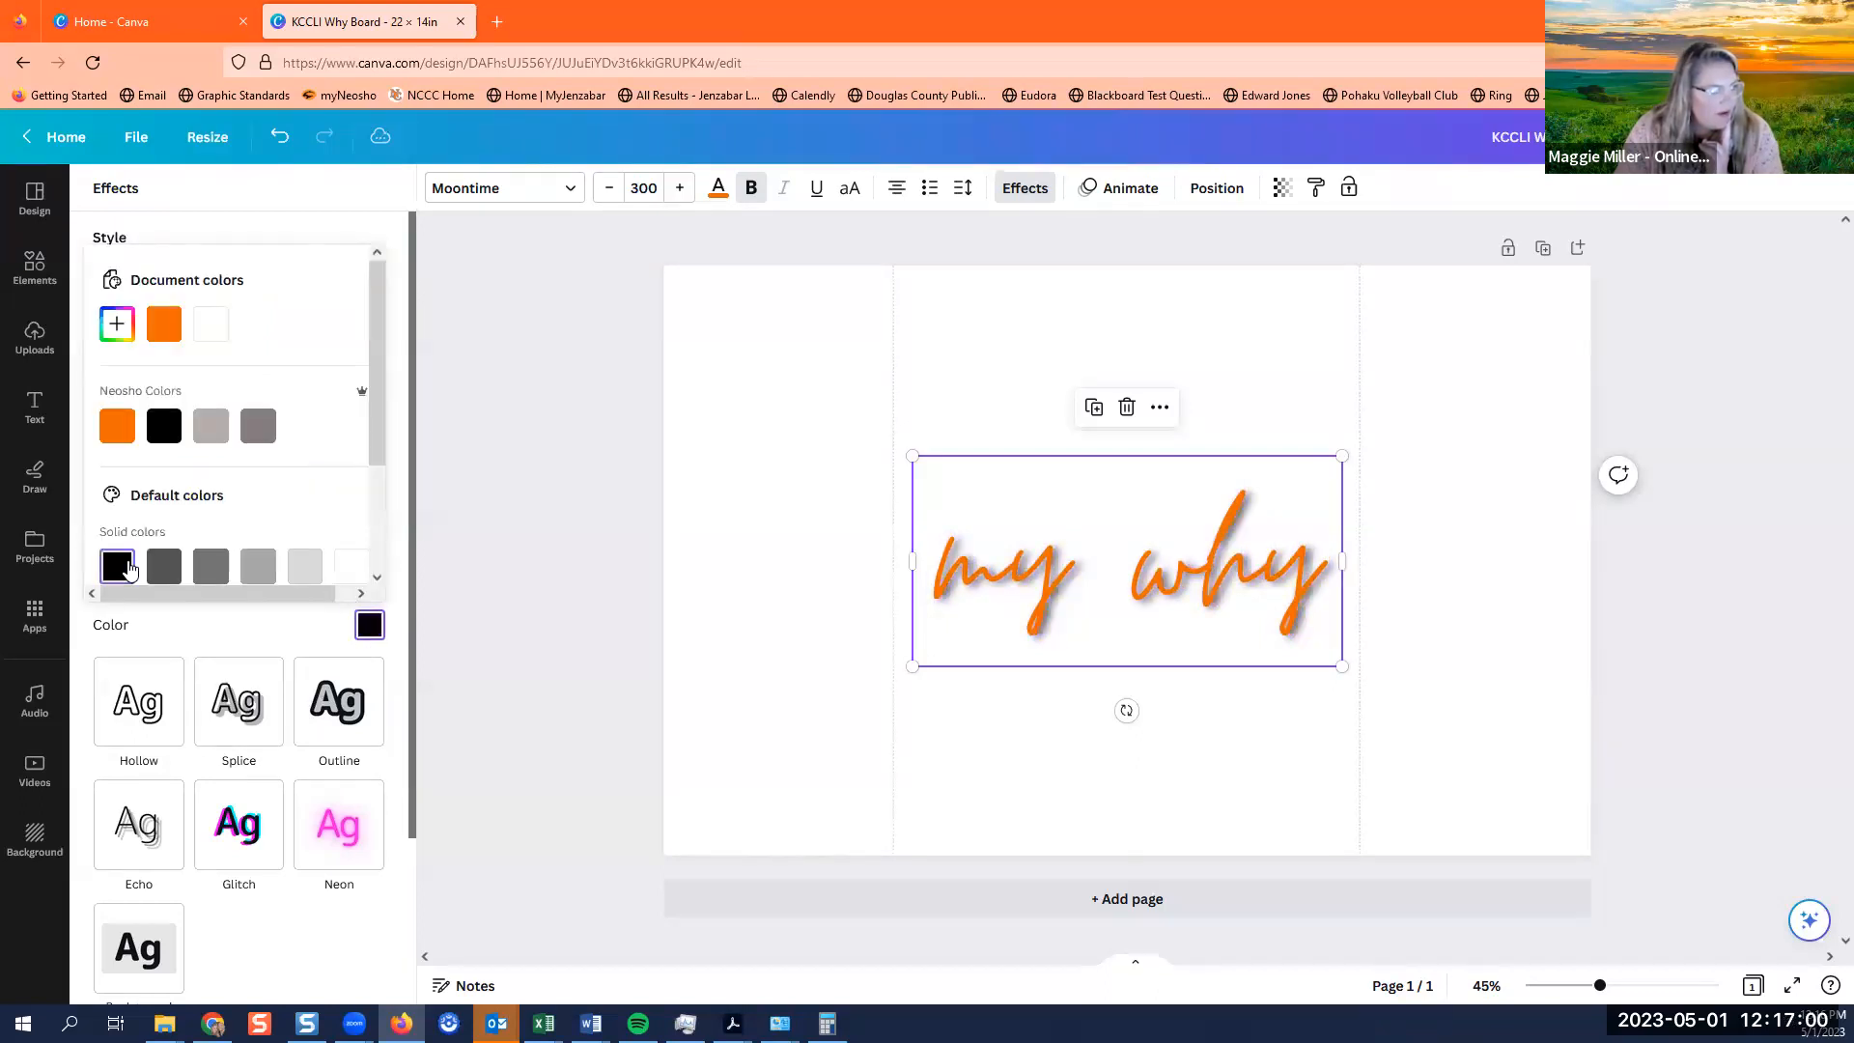
{"action": "left_click", "coordinate": [150, 640]}
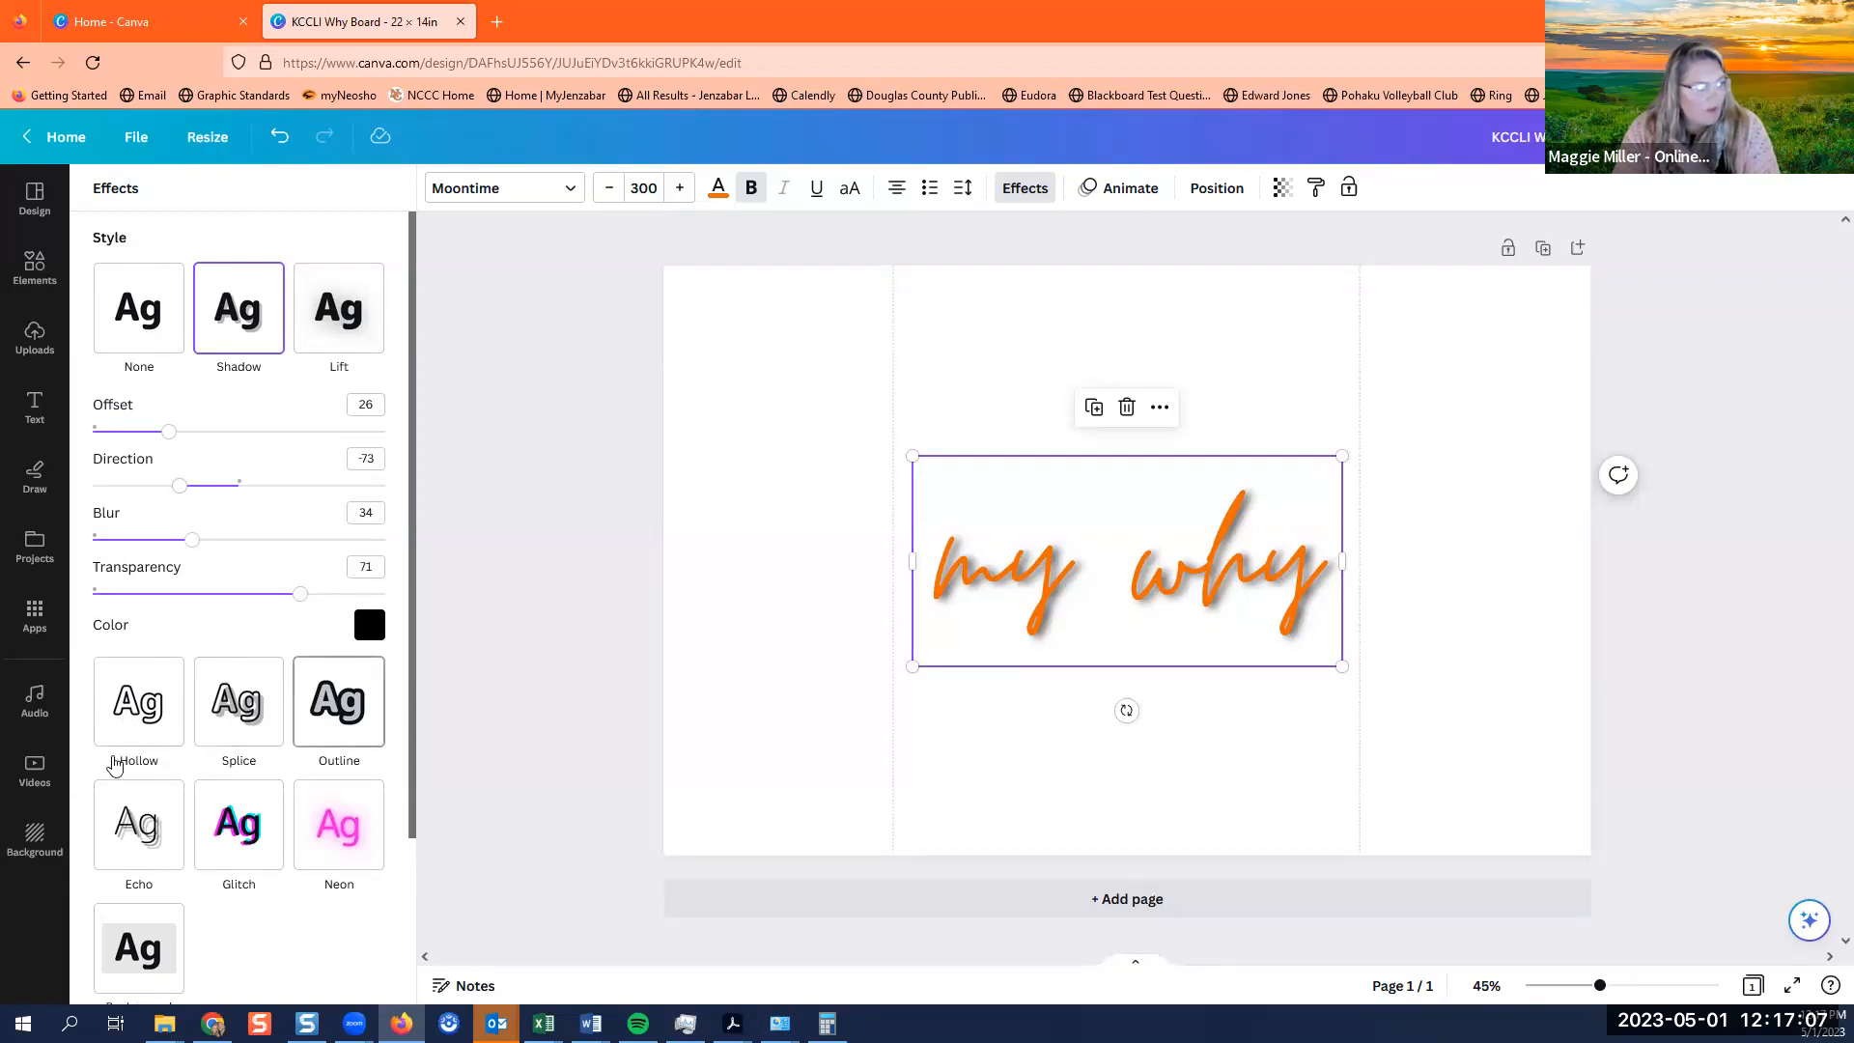
Try the Hollow effect at thickness 13, and the Glitch effect at offset 67 and direction -141, on the title.
{"action": "left_click", "coordinate": [127, 706]}
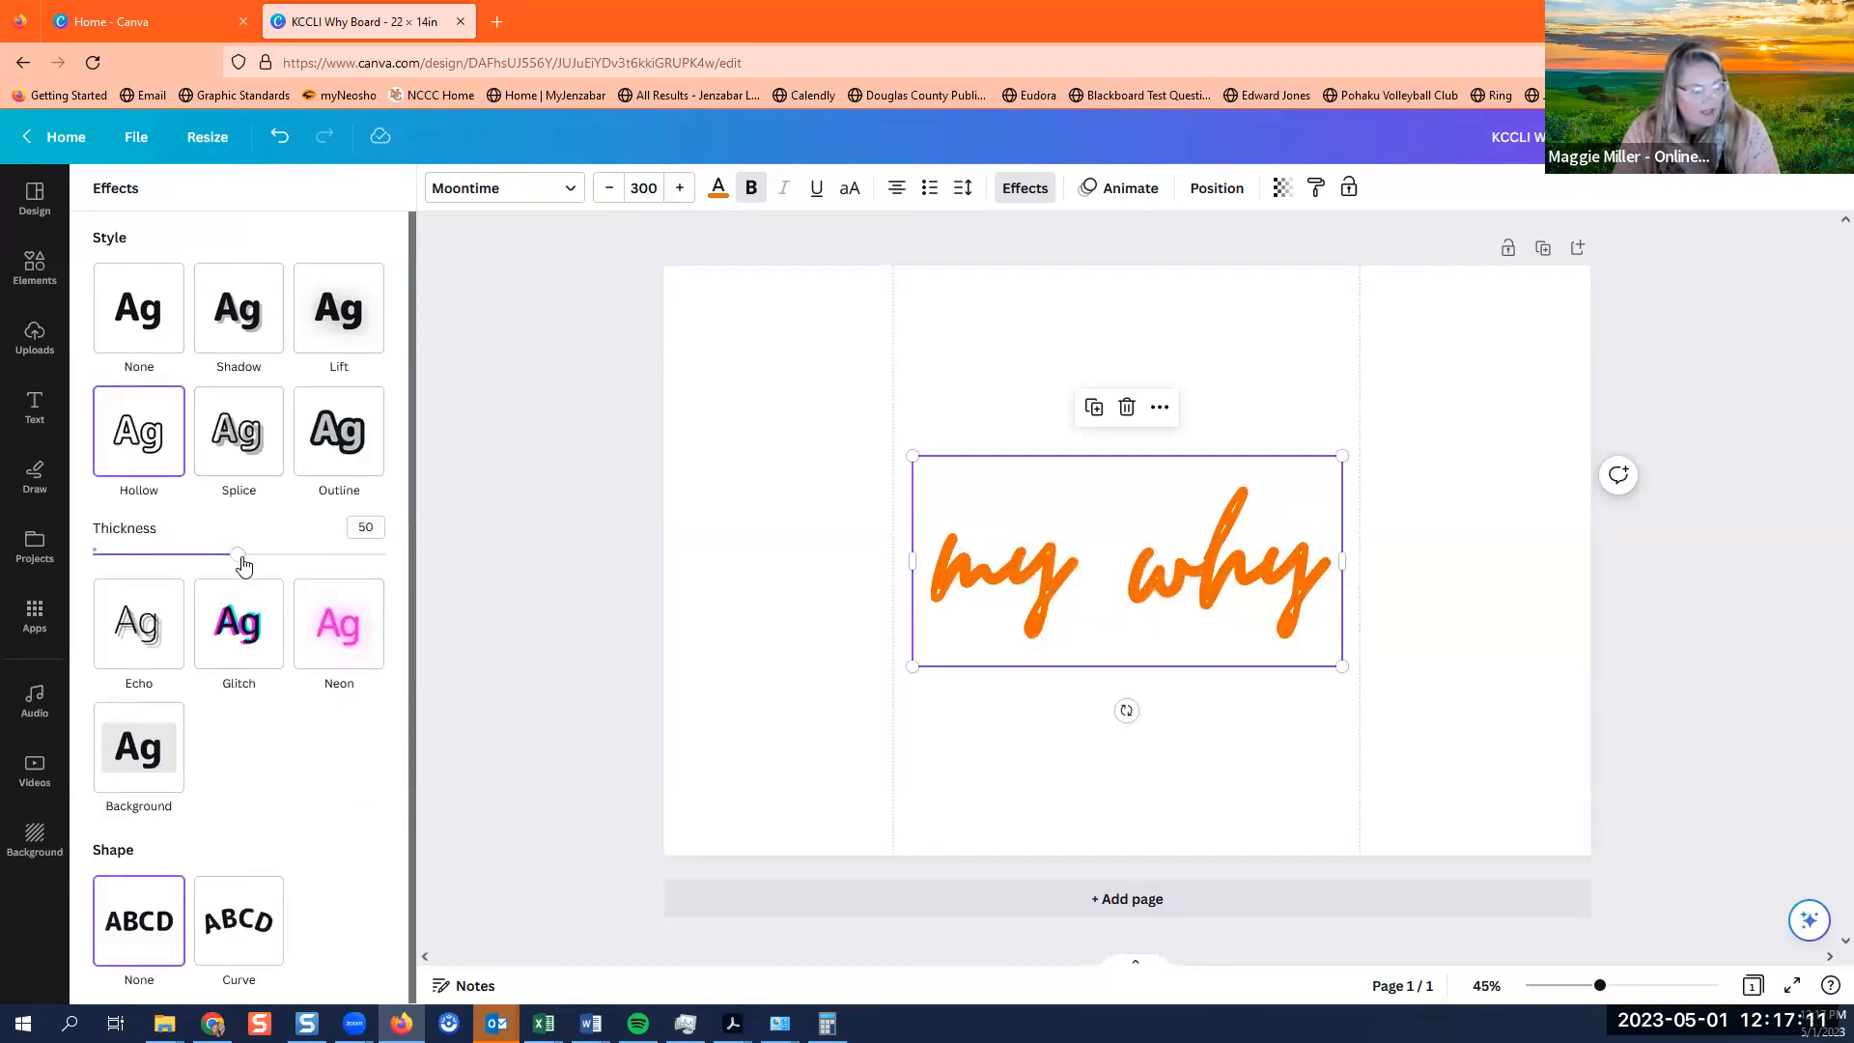
{"action": "mouse_move", "coordinate": [162, 554]}
{"action": "left_mouse_down"}
{"action": "mouse_move", "coordinate": [107, 560]}
{"action": "mouse_move", "coordinate": [290, 554]}
{"action": "mouse_move", "coordinate": [132, 567]}
{"action": "left_mouse_up"}
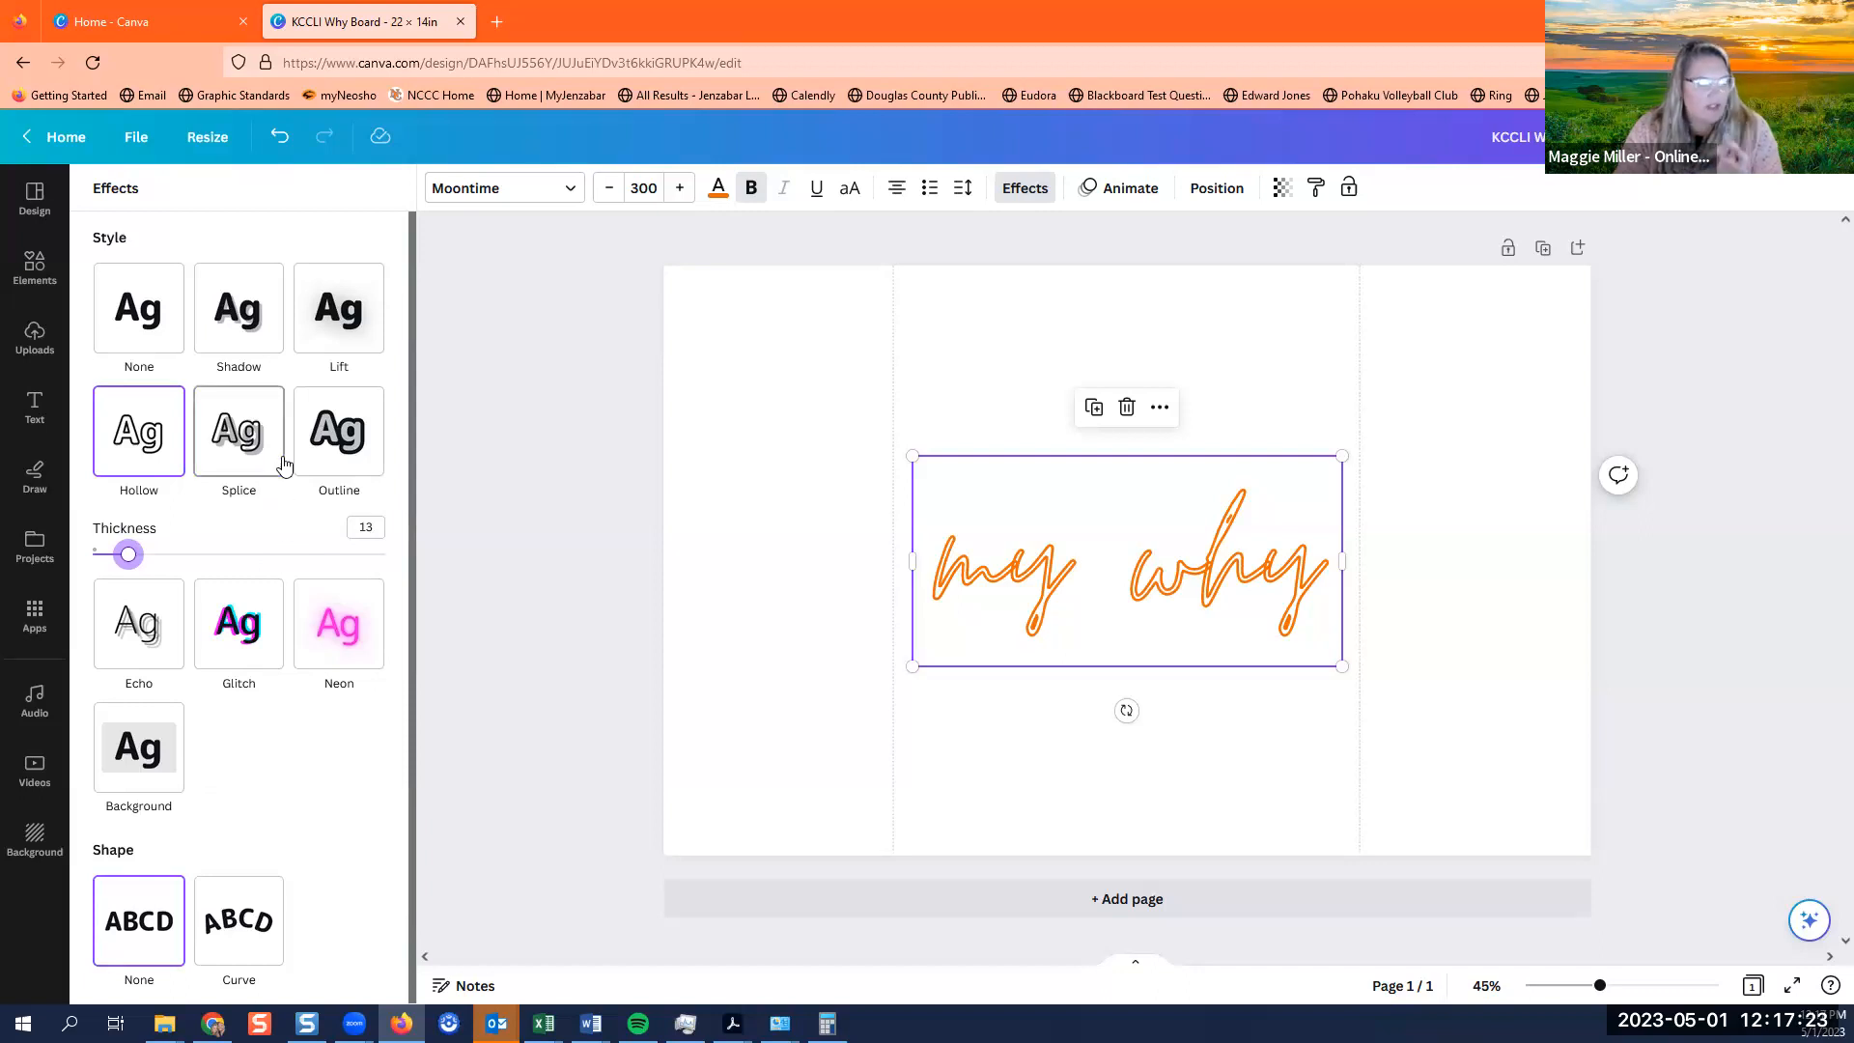
{"action": "left_click", "coordinate": [228, 653]}
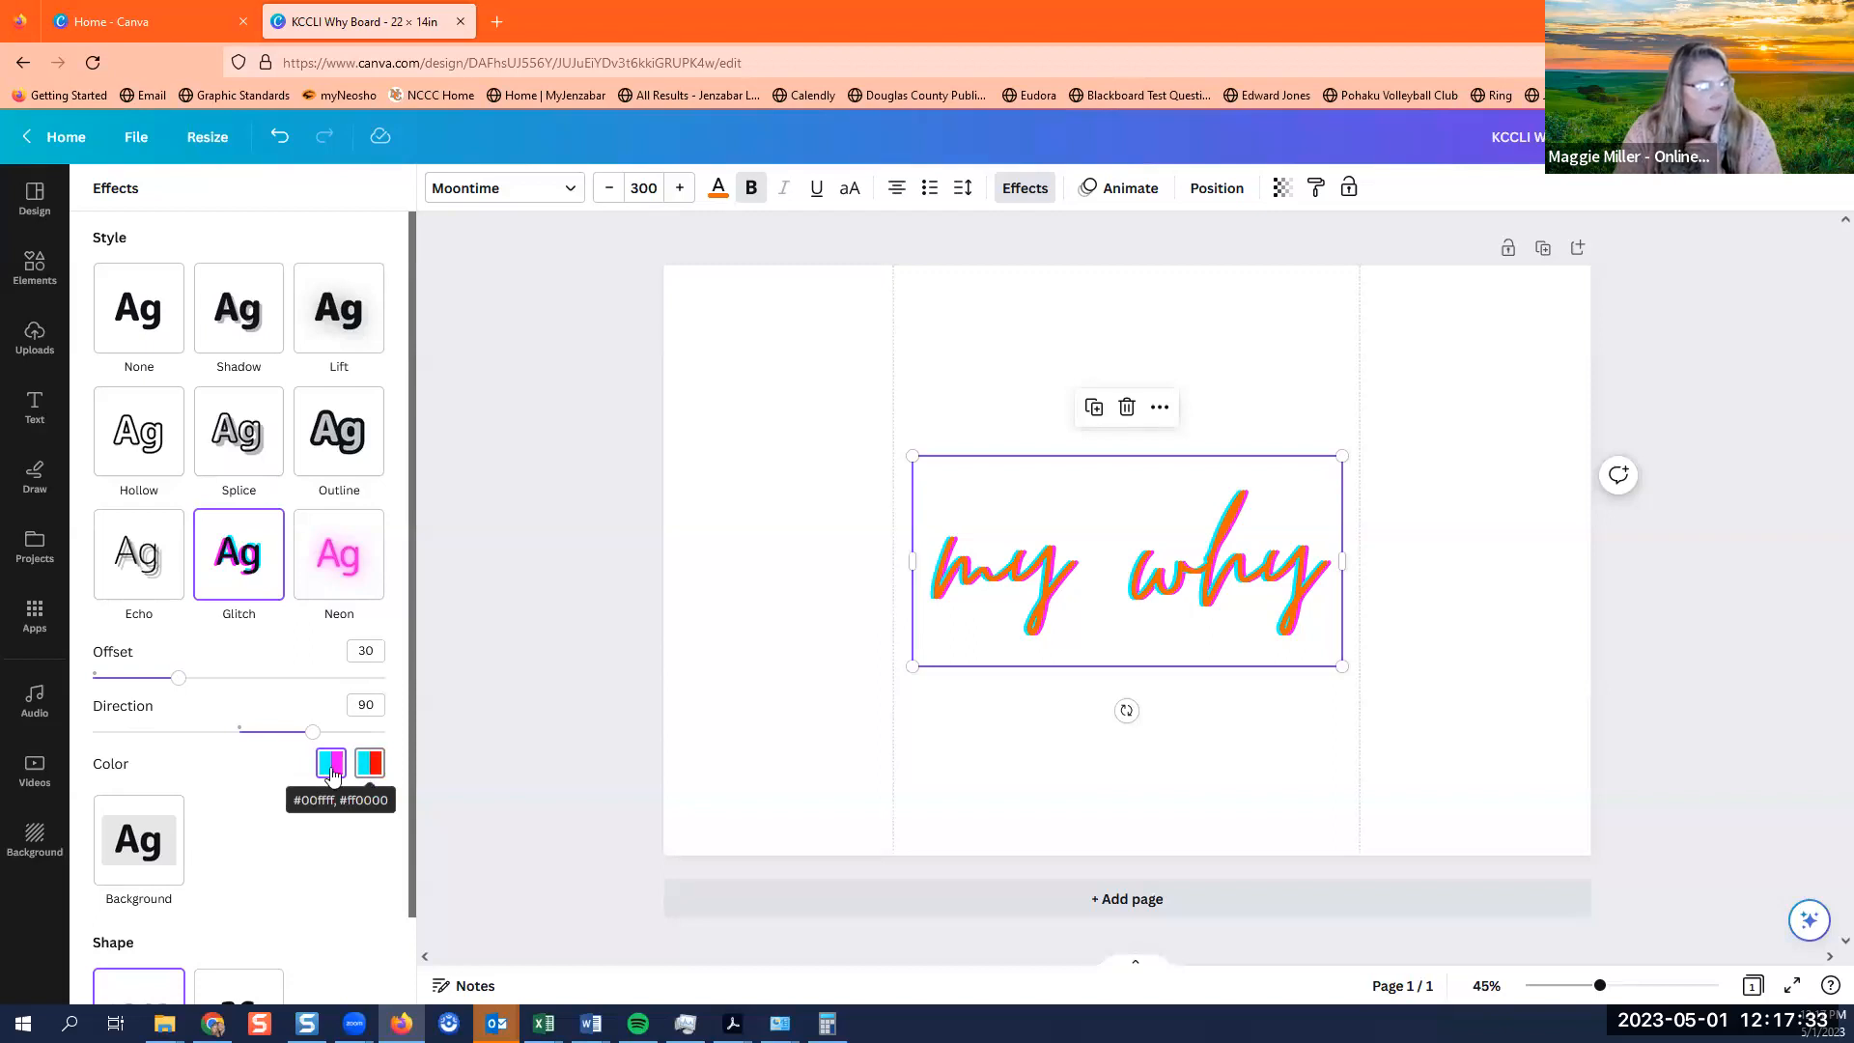
{"action": "left_click_drag", "start_coordinate": [312, 732], "coordinate": [129, 750]}
{"action": "left_click_drag", "start_coordinate": [178, 679], "coordinate": [288, 677]}
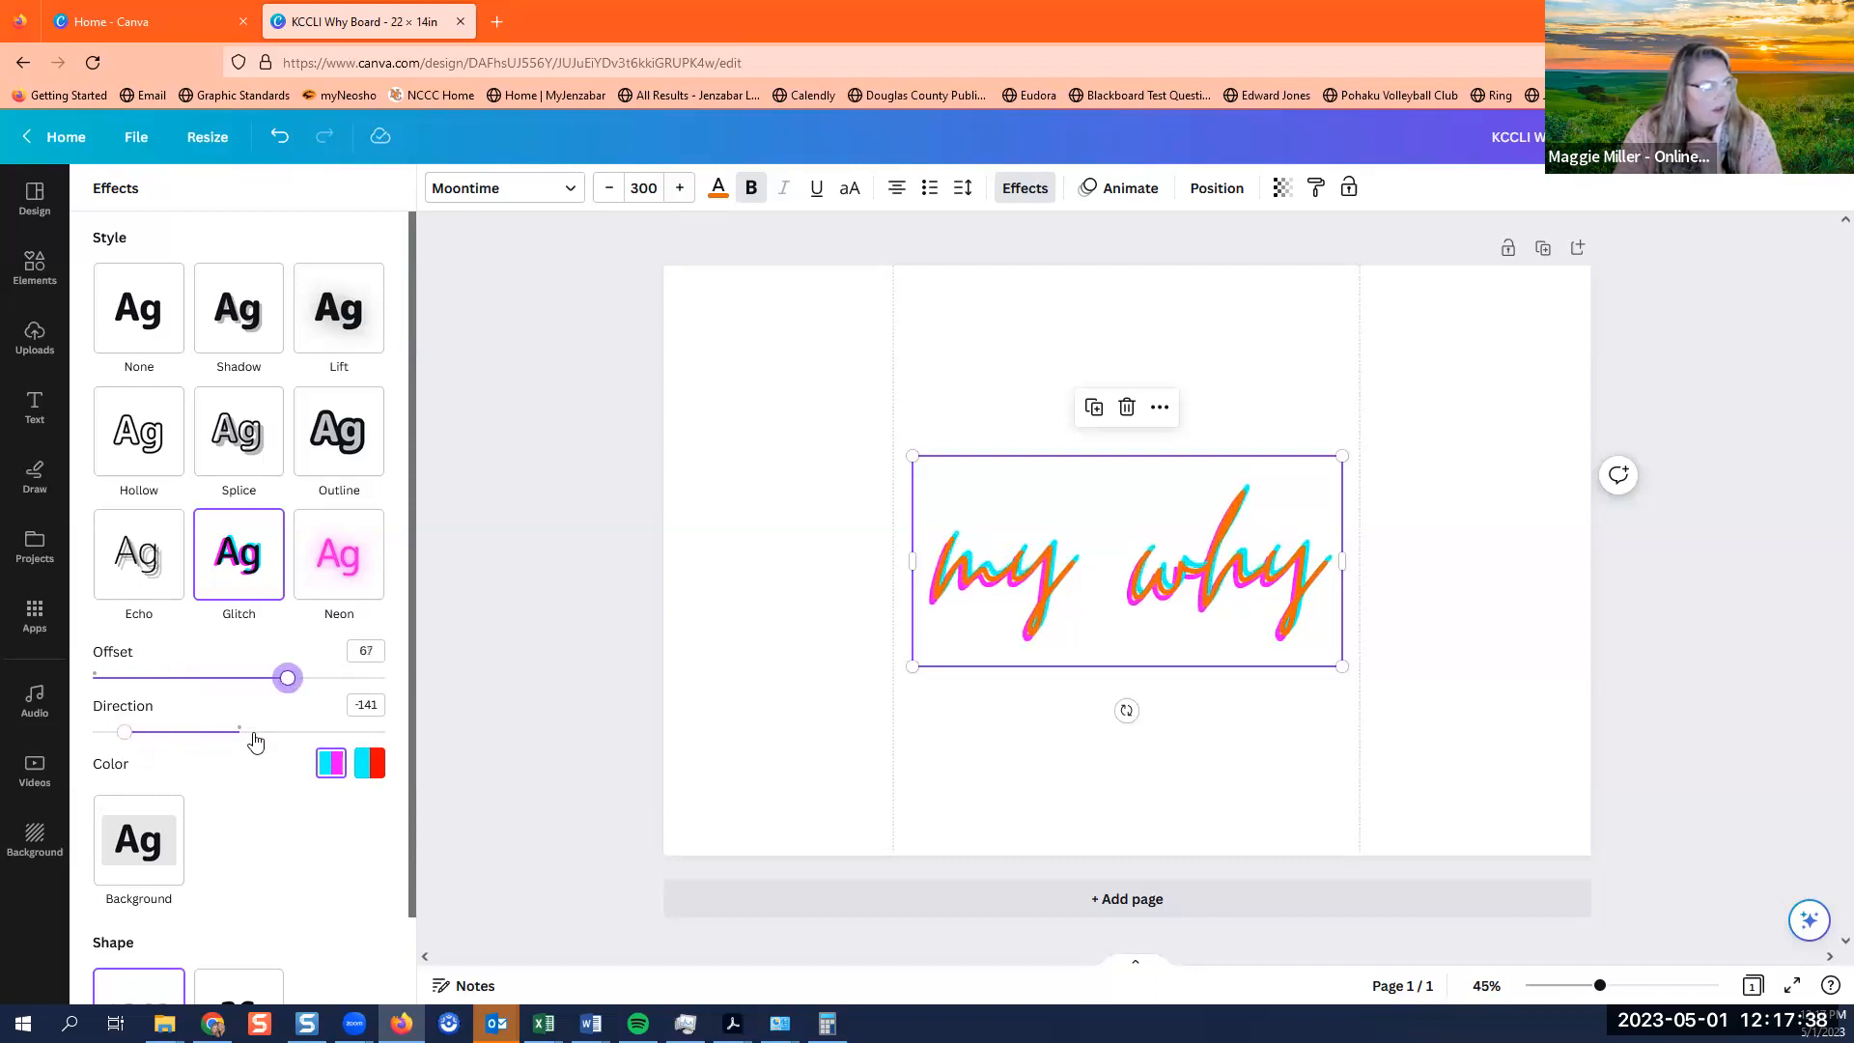
Apply the Shadow effect to the "my why" title and set its blur to 26.
{"action": "left_click", "coordinate": [236, 331]}
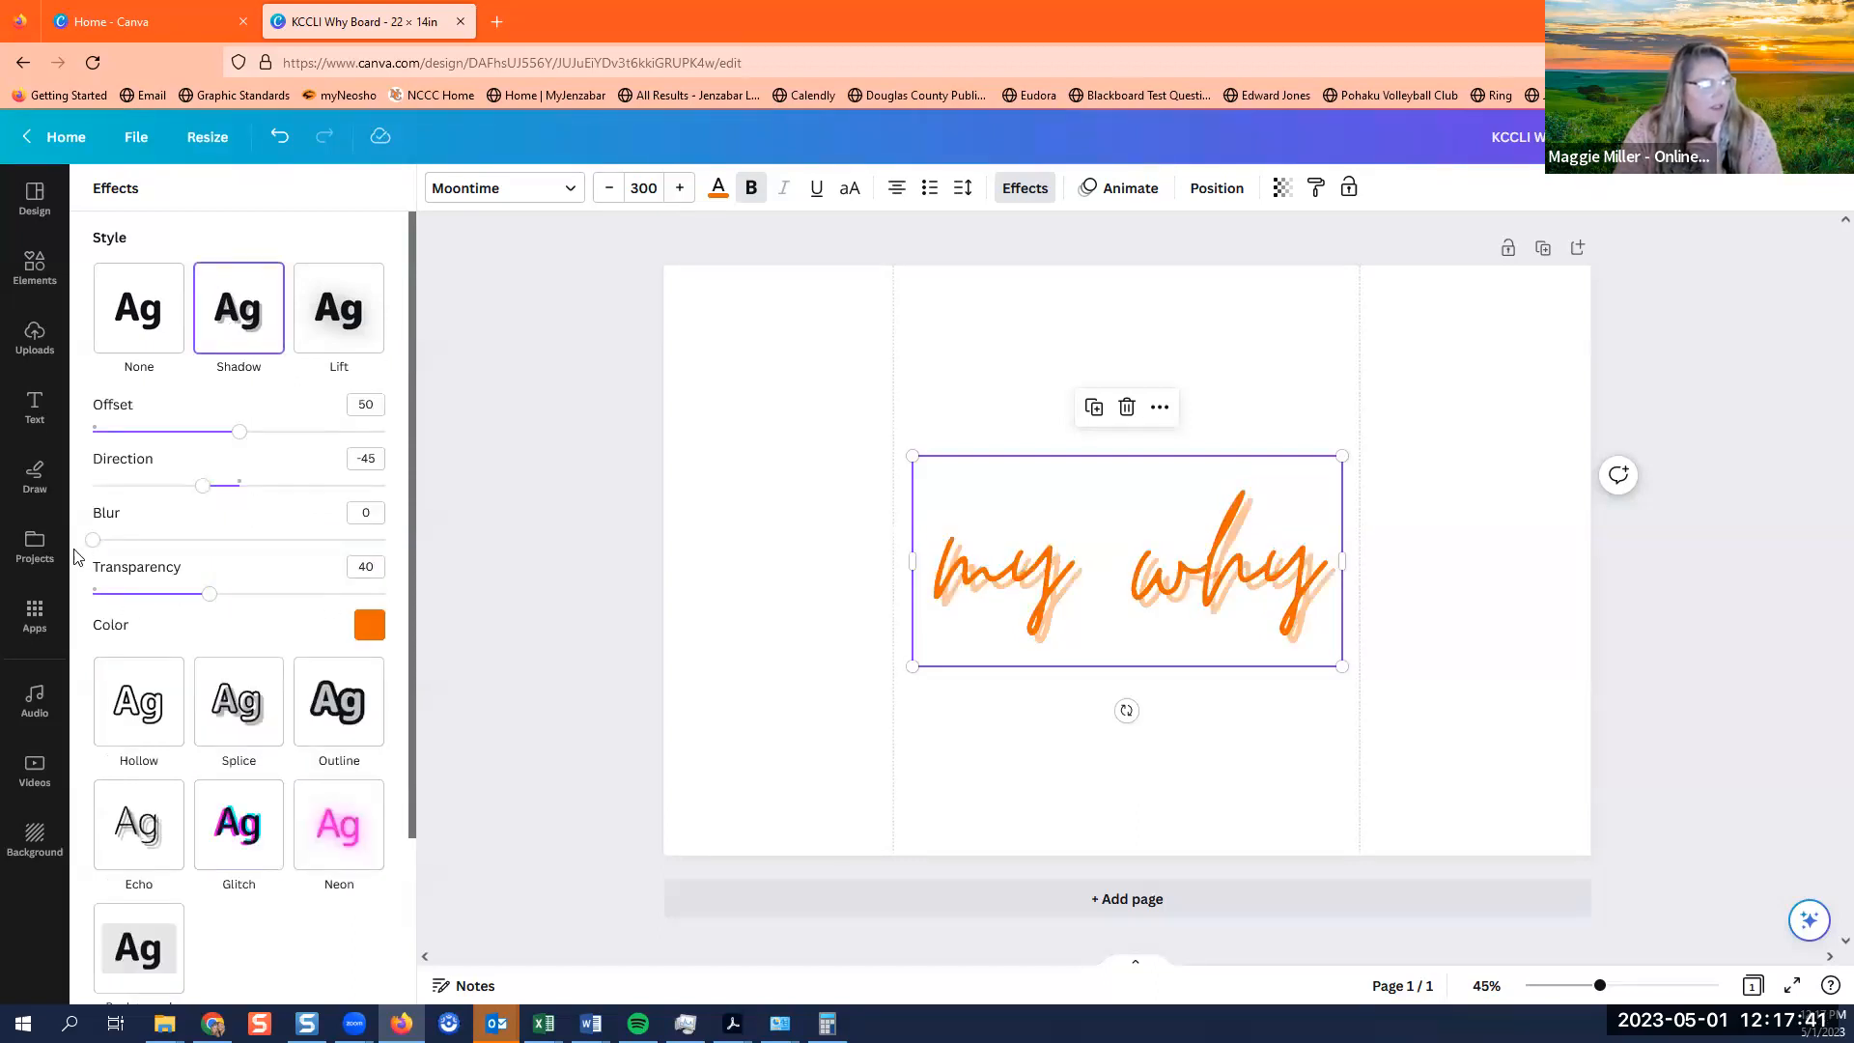
{"action": "left_click_drag", "start_coordinate": [97, 540], "coordinate": [170, 546]}
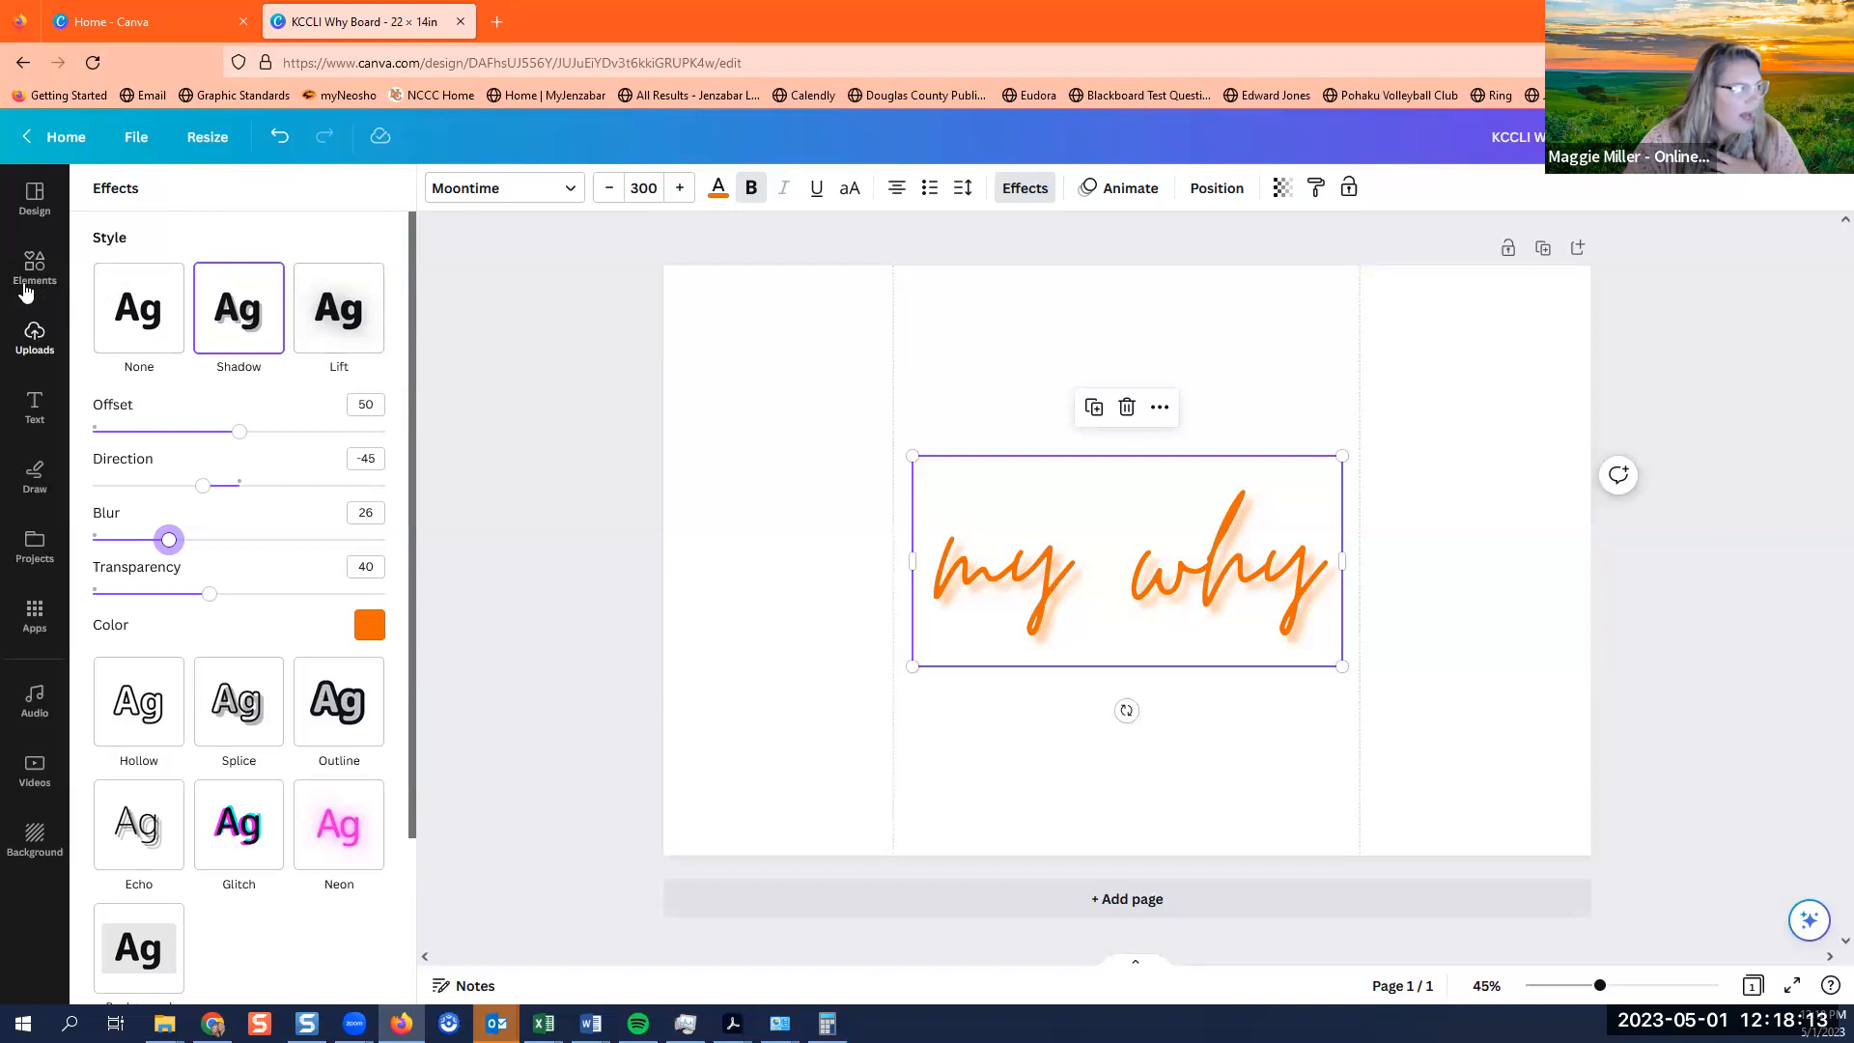
Add a default body text box beneath the "my why" title.
{"action": "left_click", "coordinate": [33, 407]}
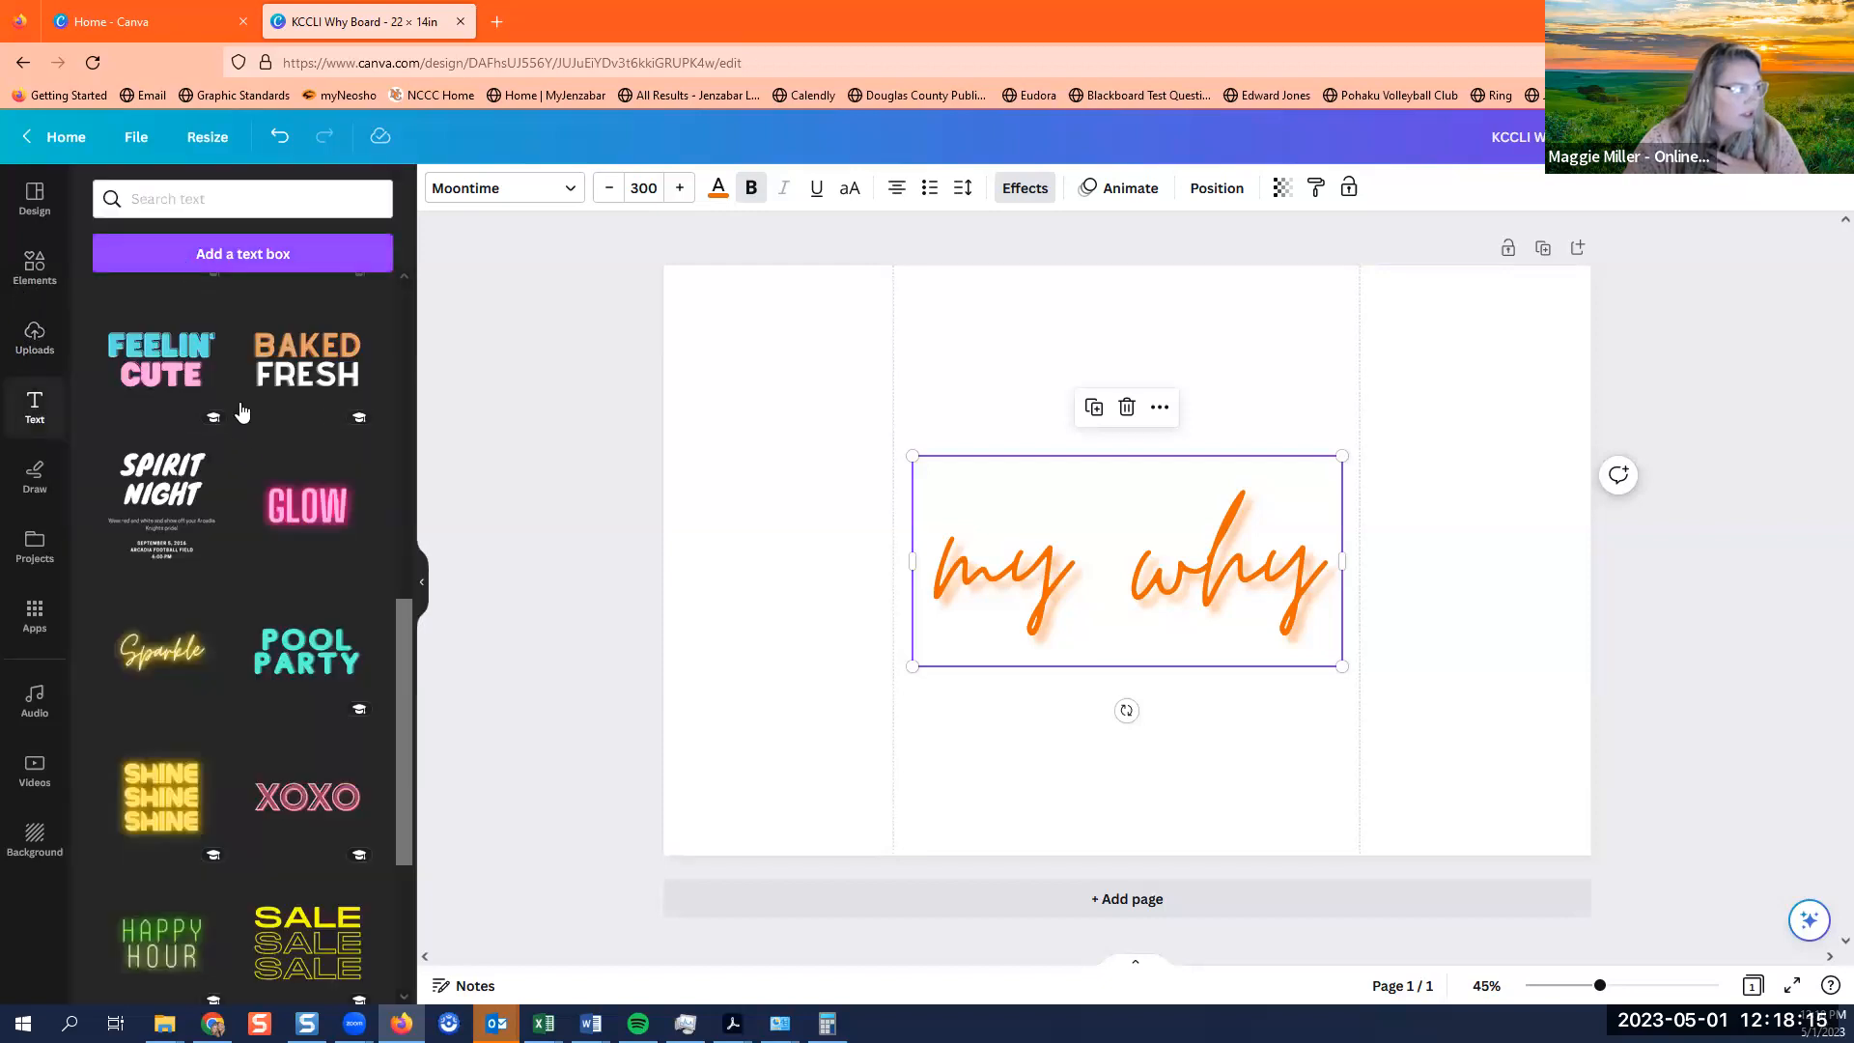
{"action": "scroll", "coordinate": [242, 414], "scroll_direction": "up", "scroll_amount": 8}
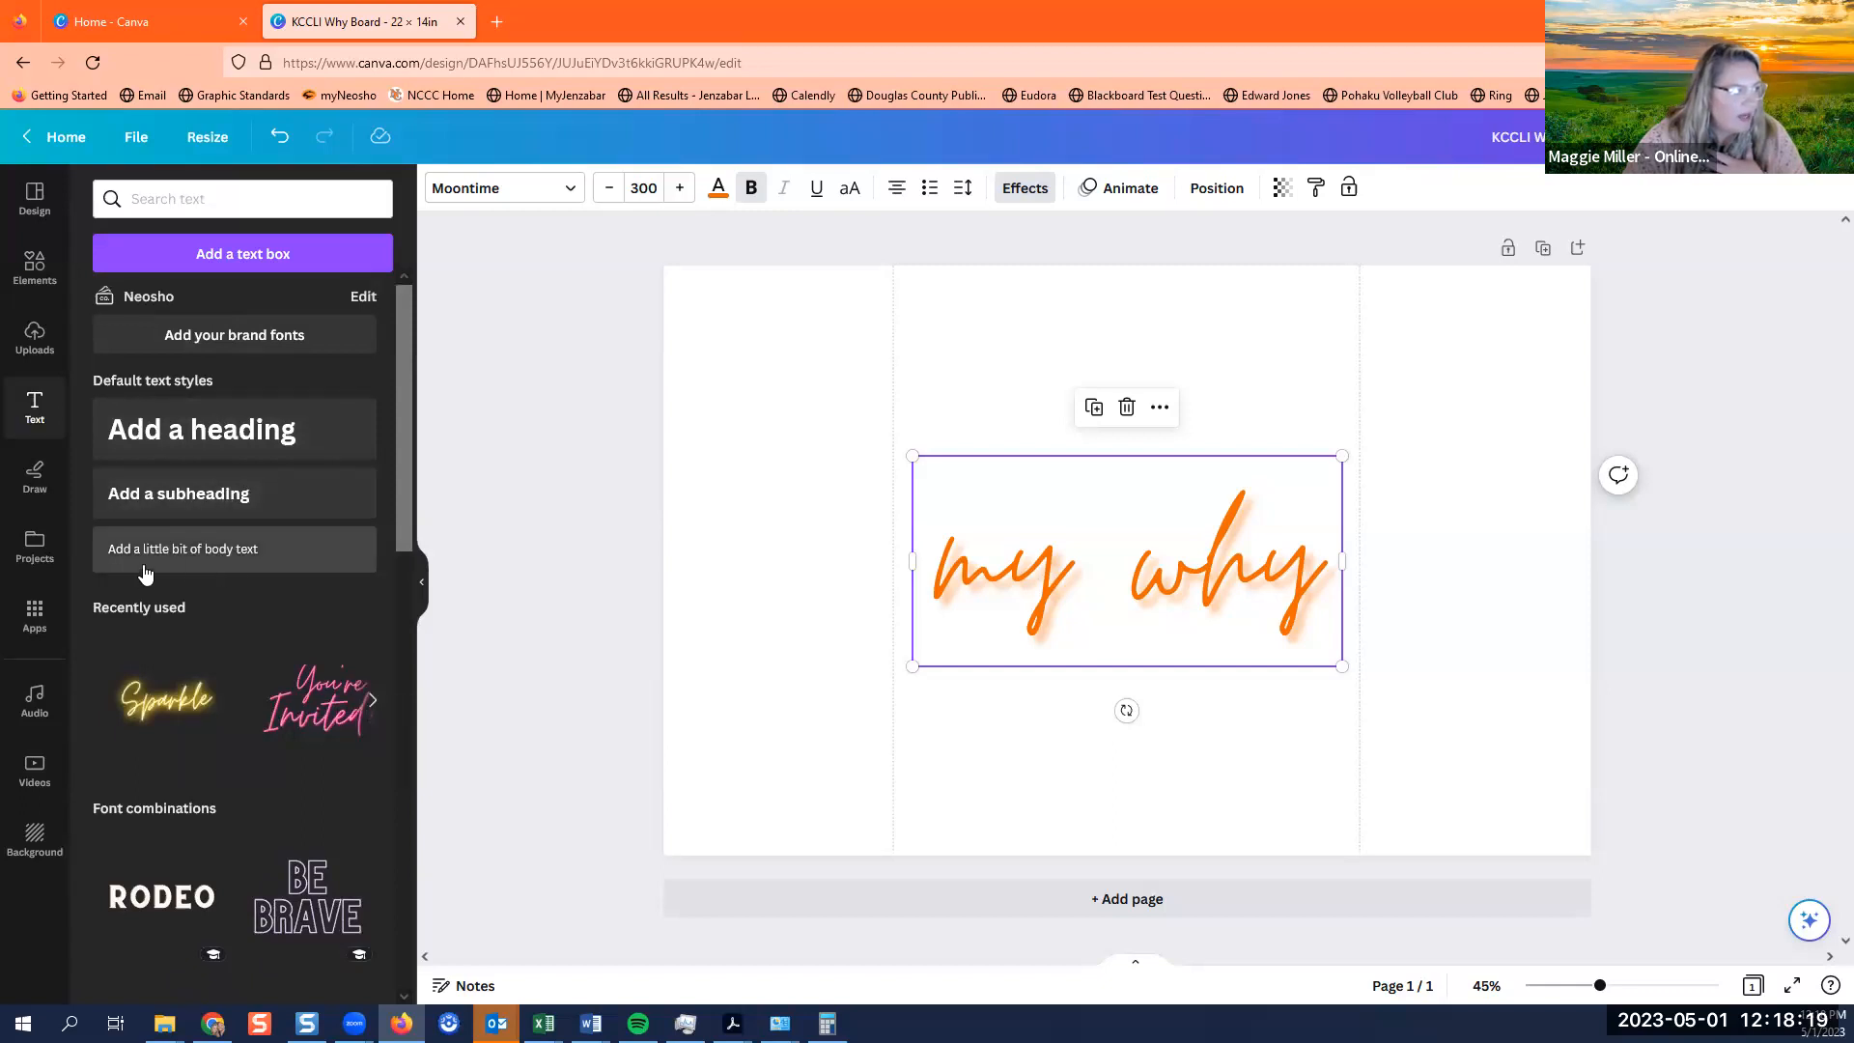
{"action": "left_click", "coordinate": [195, 563]}
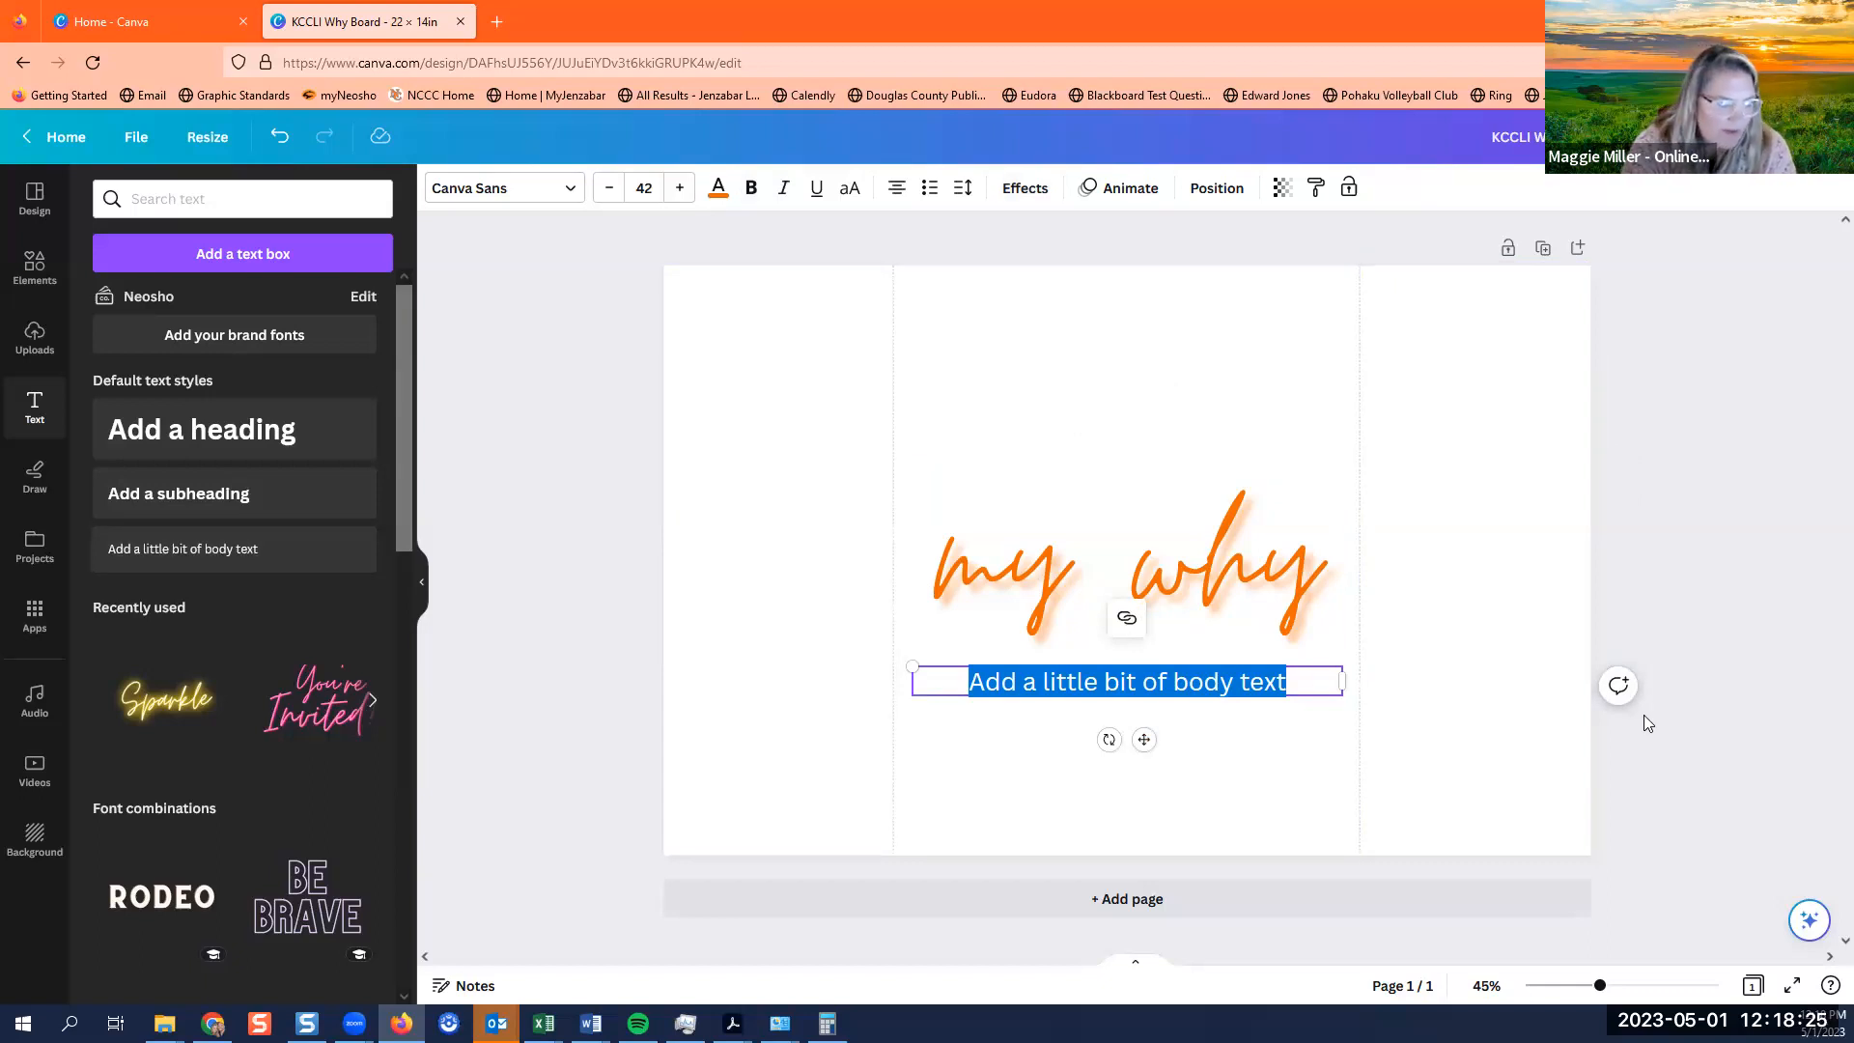
{"action": "type", "text": "asdl;fkjasdfl a;sdlkfj "}
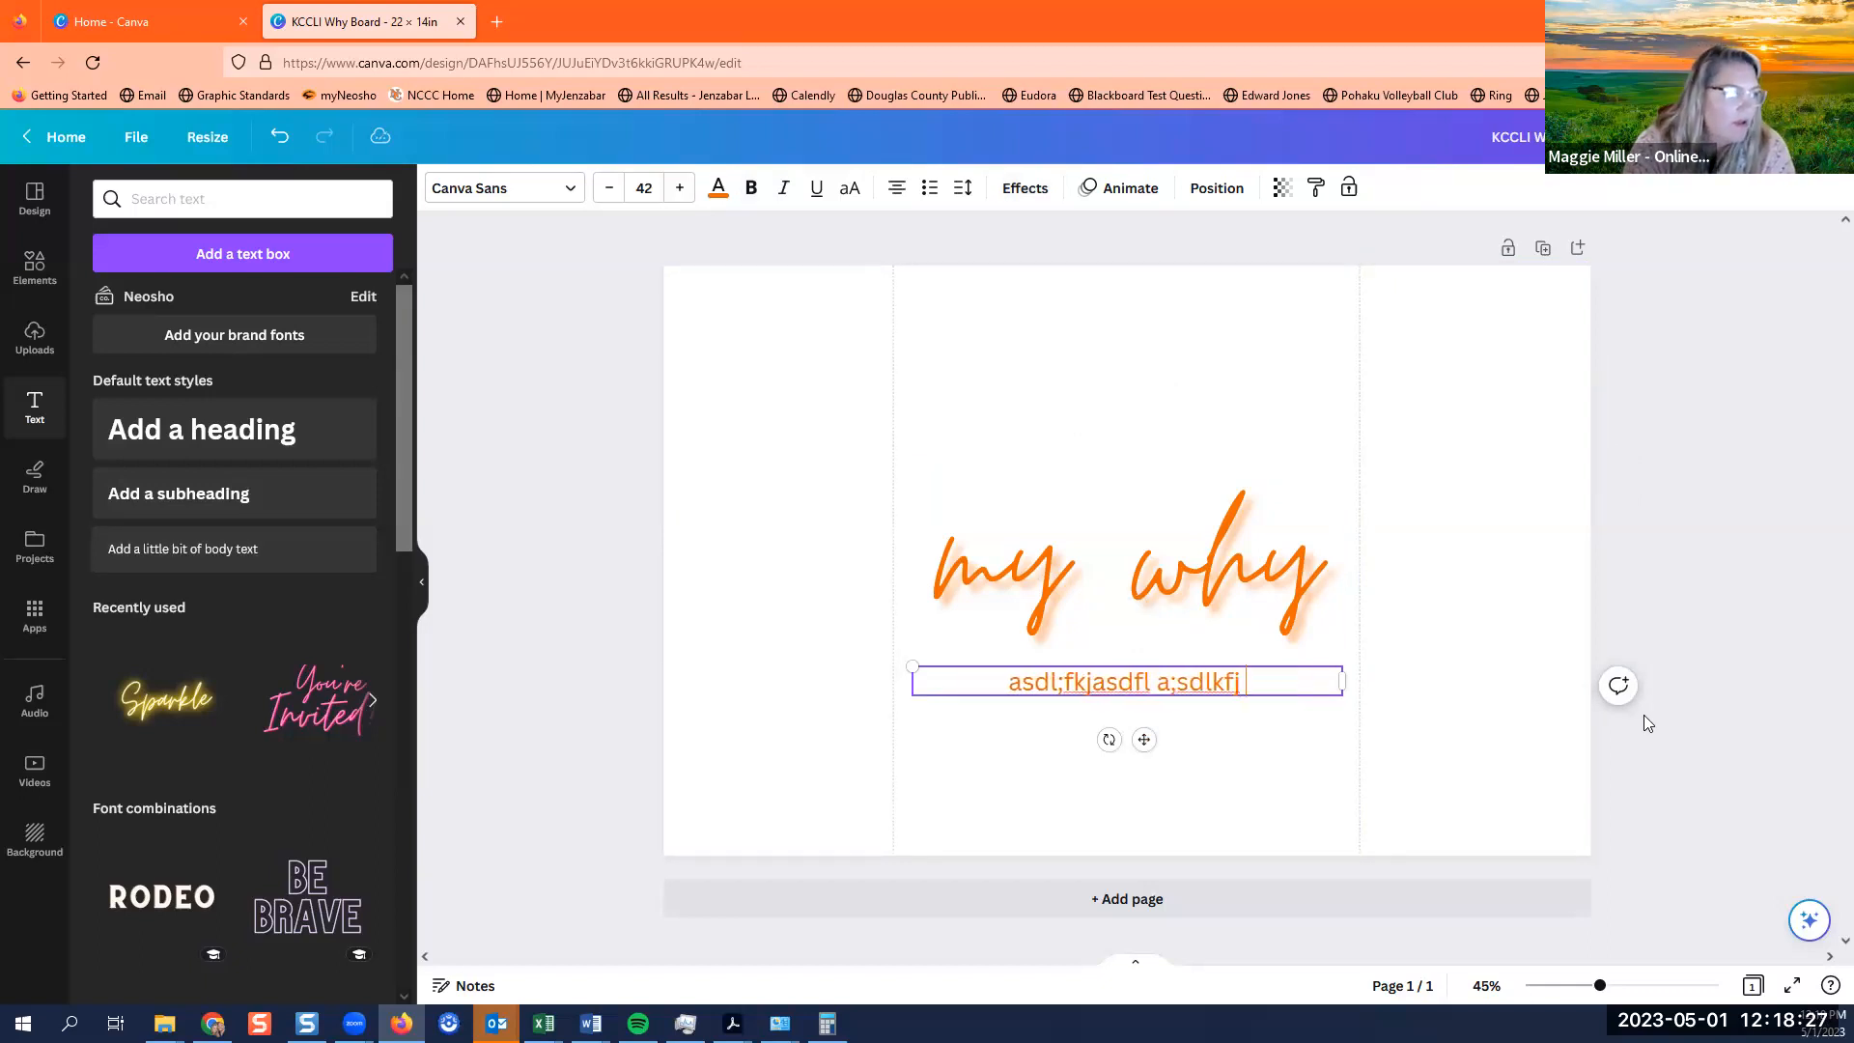
{"action": "type", "text": "asd;flkasdf"}
{"action": "key", "text": "Return"}
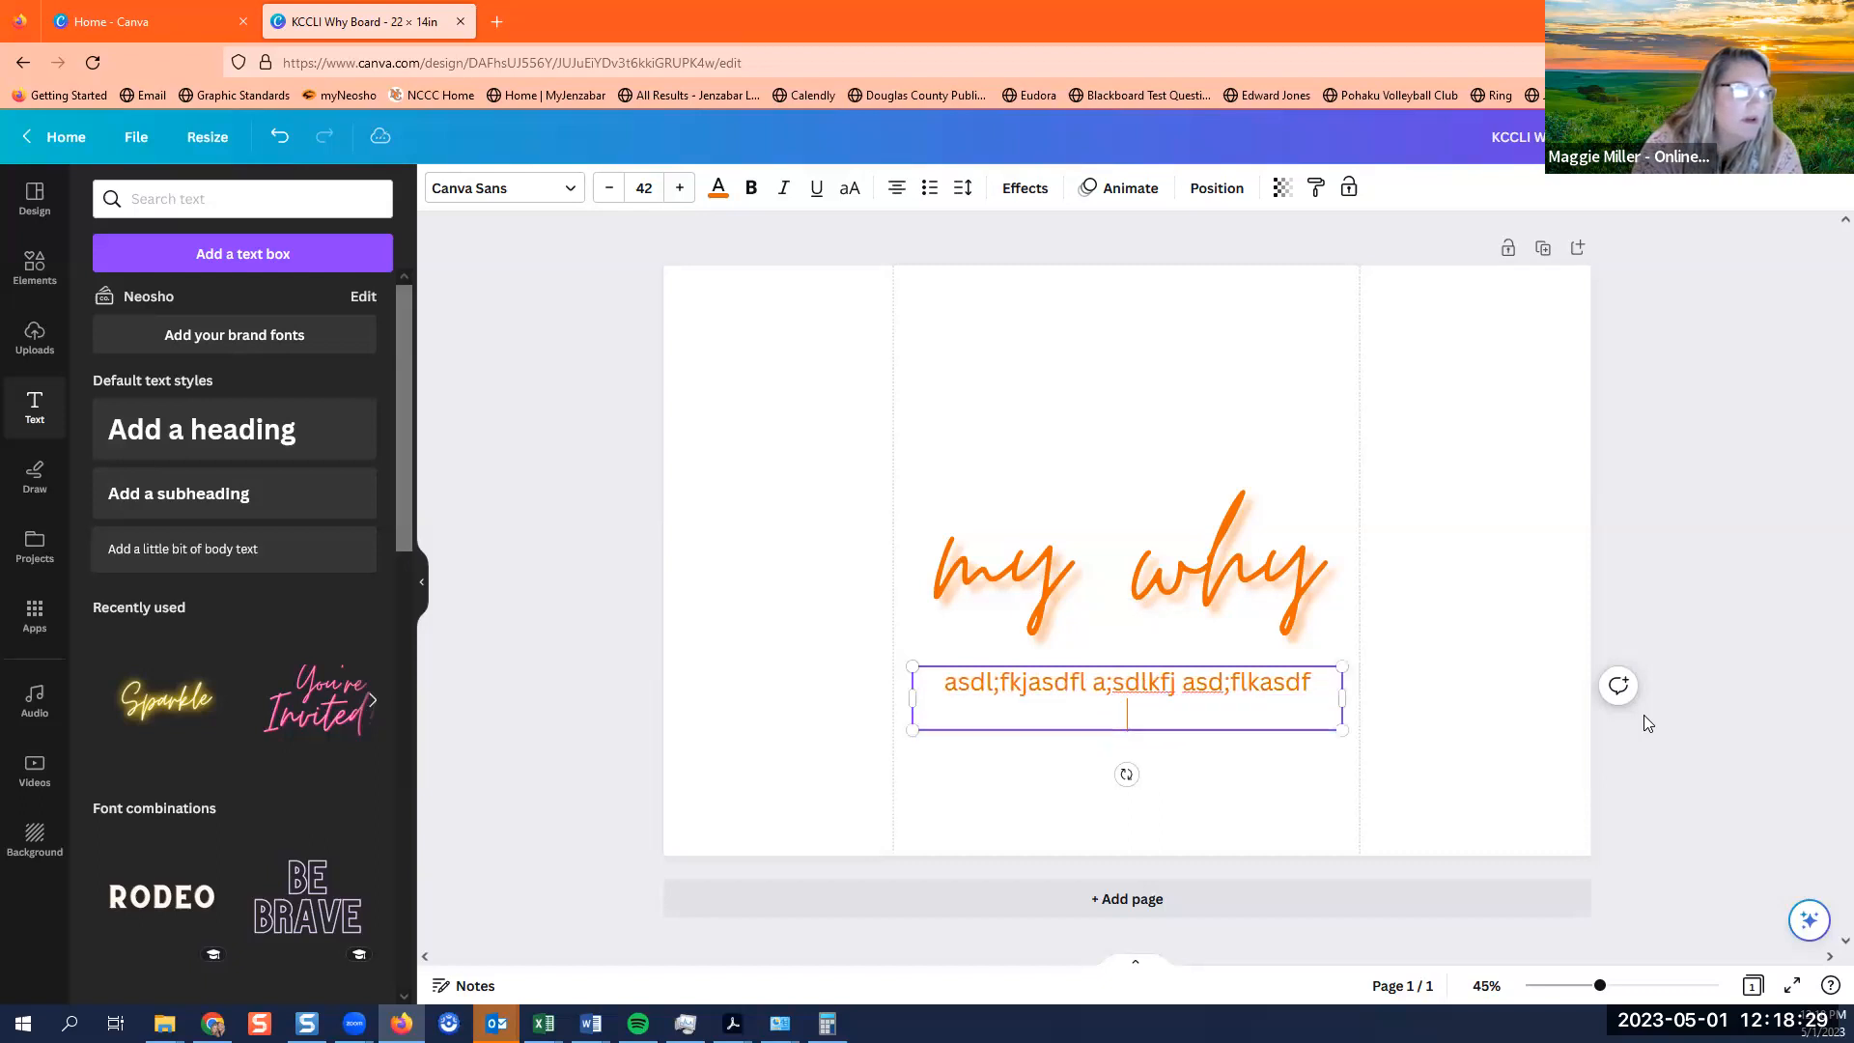
{"action": "type", "text": "l;kjasd"}
{"action": "key", "text": "BackSpace"}
{"action": "key", "text": "BackSpace"}
{"action": "key", "text": "BackSpace"}
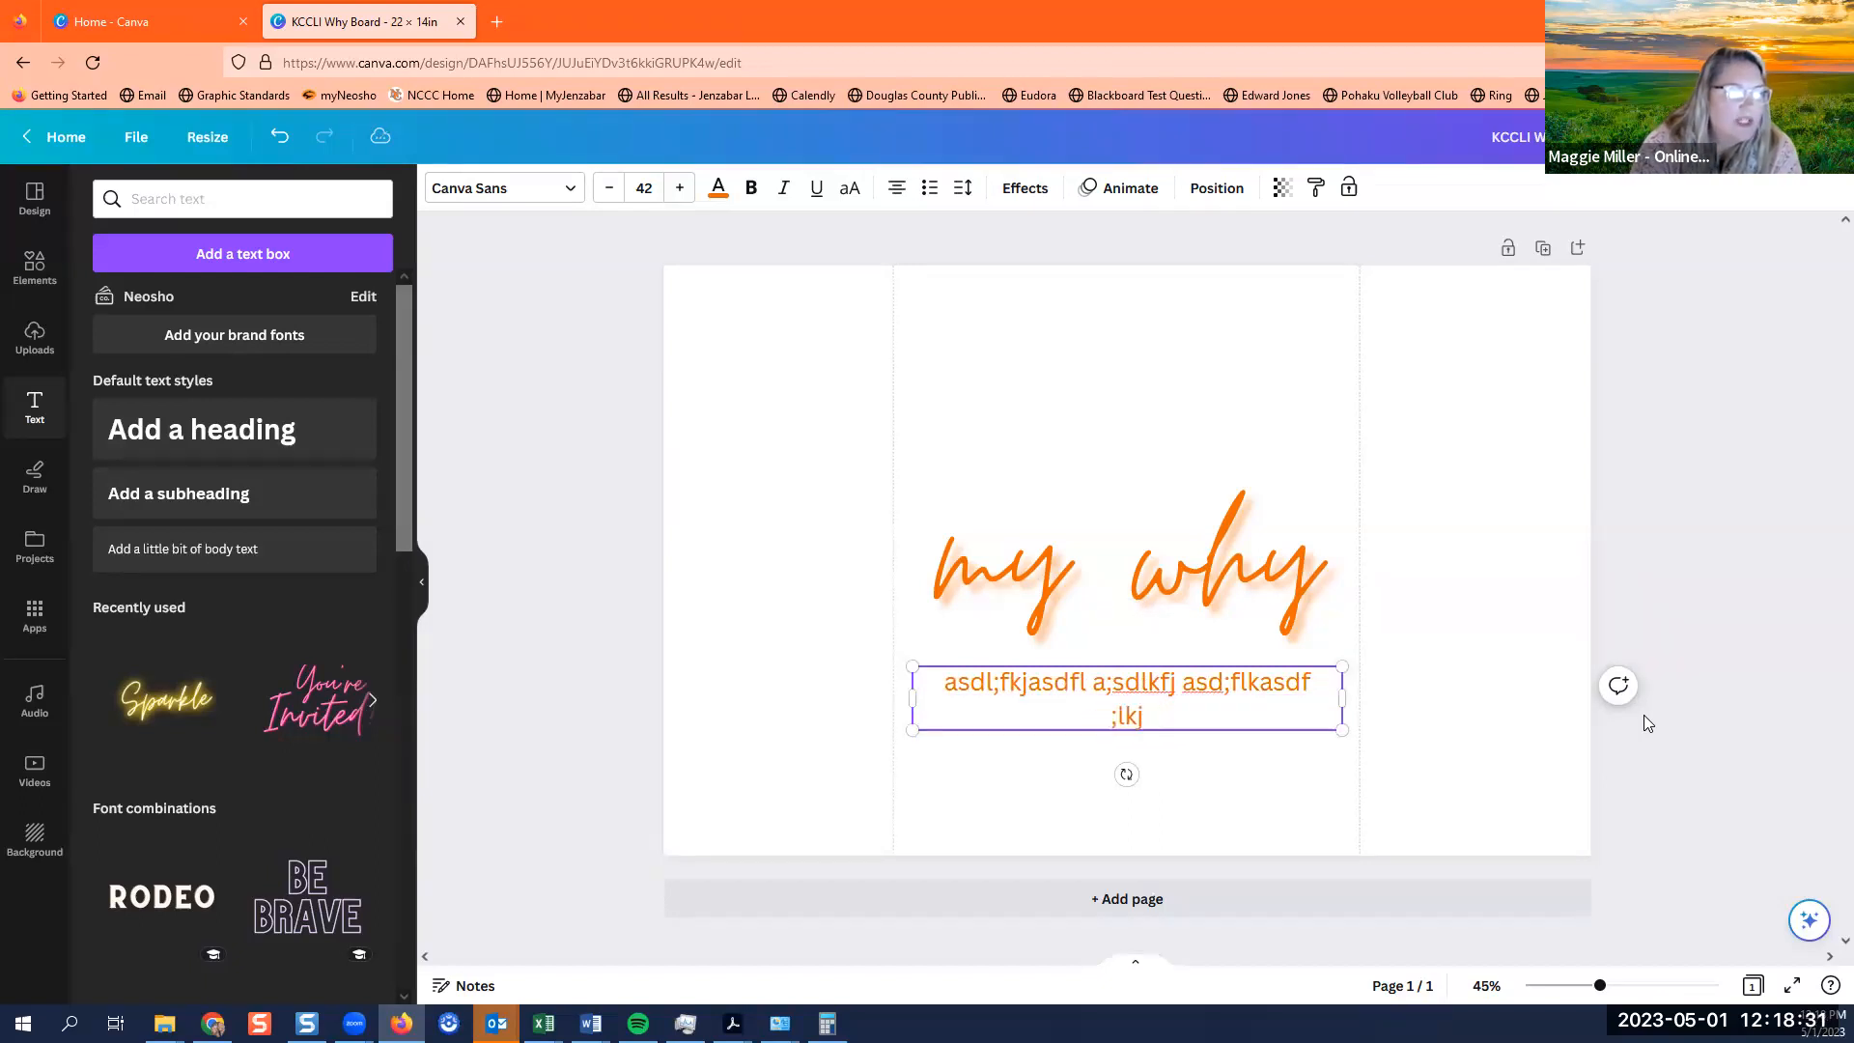
{"action": "key", "text": "BackSpace"}
{"action": "key", "text": "BackSpace"}
{"action": "key", "text": "BackSpace"}
{"action": "key", "text": "BackSpace"}
{"action": "key", "text": "BackSpace"}
{"action": "key", "text": "BackSpace"}
{"action": "key", "text": "BackSpace"}
{"action": "key", "text": "BackSpace"}
{"action": "key", "text": "BackSpace"}
{"action": "key", "text": "BackSpace"}
{"action": "key", "text": "BackSpace"}
{"action": "key", "text": "BackSpace"}
{"action": "key", "text": "BackSpace"}
{"action": "key", "text": "BackSpace"}
{"action": "key", "text": "BackSpace"}
{"action": "key", "text": "BackSpace"}
{"action": "key", "text": "BackSpace"}
{"action": "key", "text": "BackSpace"}
{"action": "key", "text": "BackSpace"}
{"action": "key", "text": "BackSpace"}
{"action": "key", "text": "BackSpace"}
{"action": "key", "text": "BackSpace"}
{"action": "key", "text": "BackSpace"}
{"action": "key", "text": "BackSpace"}
{"action": "key", "text": "BackSpace"}
{"action": "key", "text": "BackSpace"}
{"action": "key", "text": "BackSpace"}
{"action": "key", "text": "BackSpace"}
{"action": "key", "text": "BackSpace"}
{"action": "key", "text": "BackSpace"}
{"action": "key", "text": "BackSpace"}
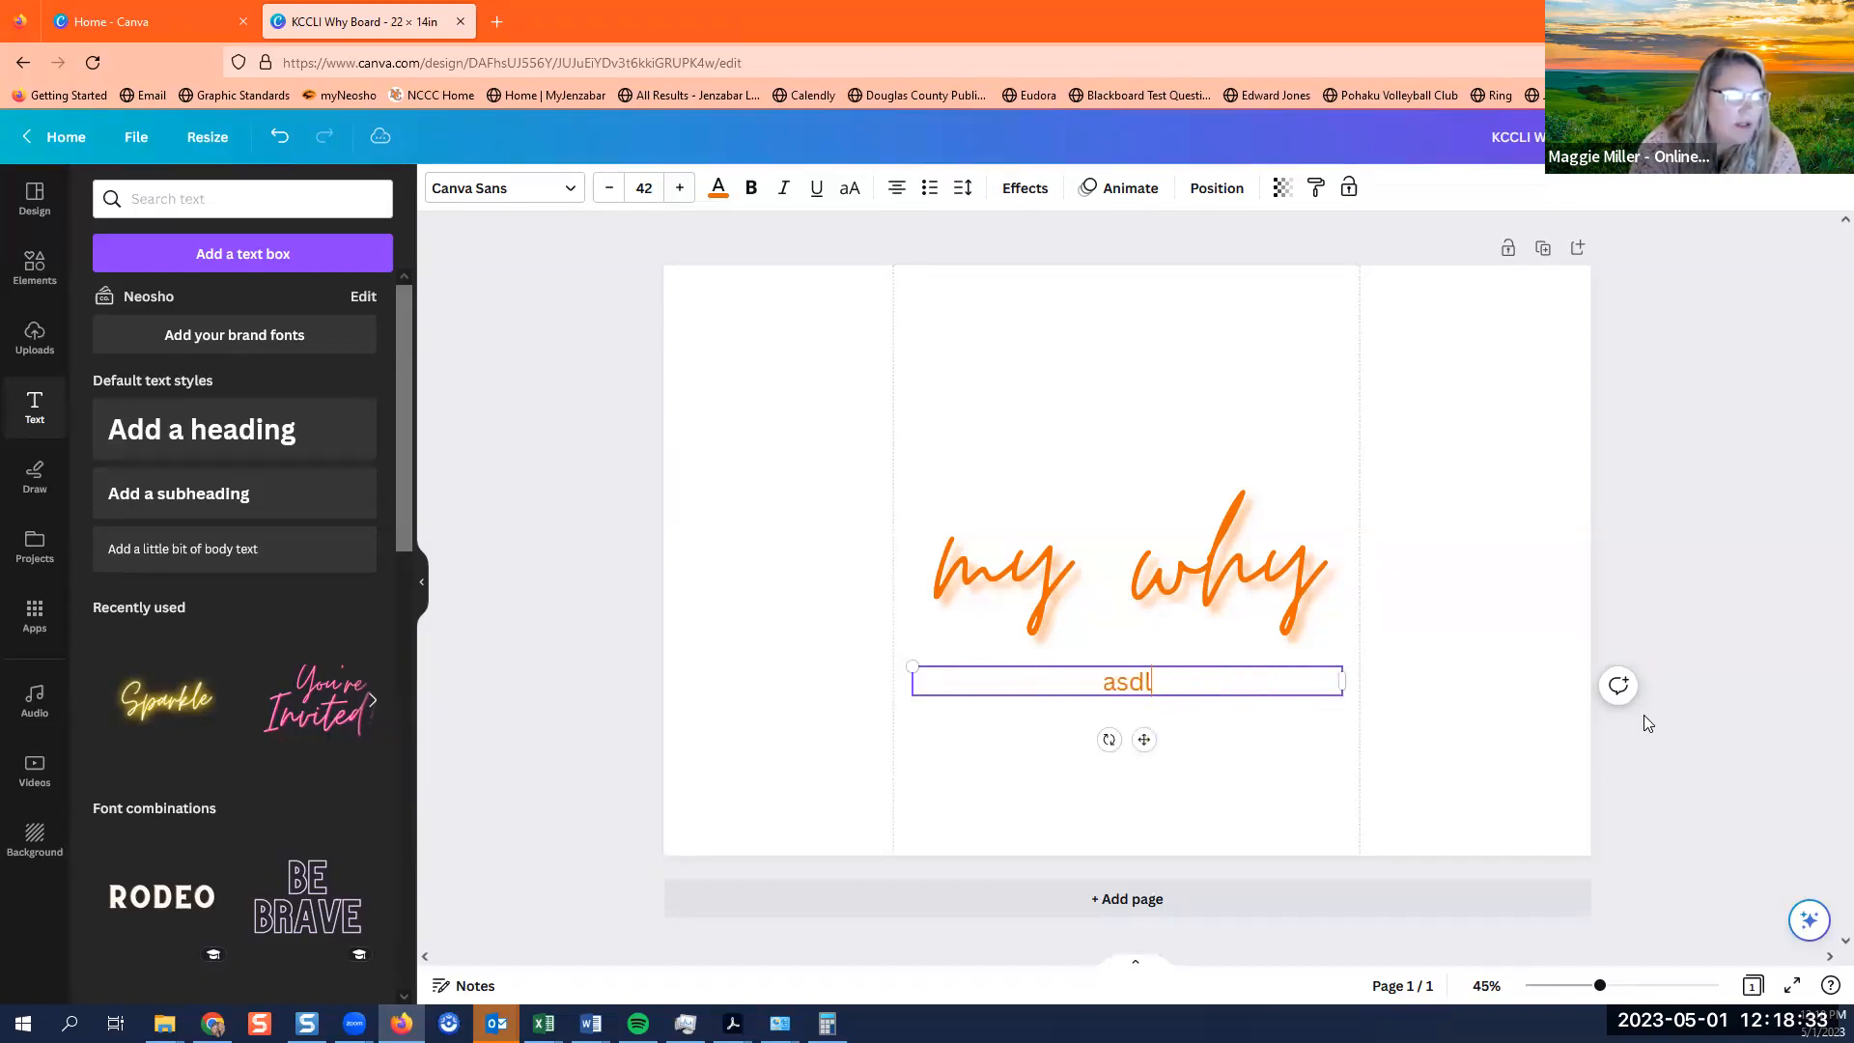
Write "College years through Full Time Career" in the body text box as the subtitle.
{"action": "type", "text": "Coool"}
{"action": "key", "text": "BackSpace"}
{"action": "key", "text": "BackSpace"}
{"action": "key", "text": "BackSpace"}
{"action": "type", "text": "llege years through"}
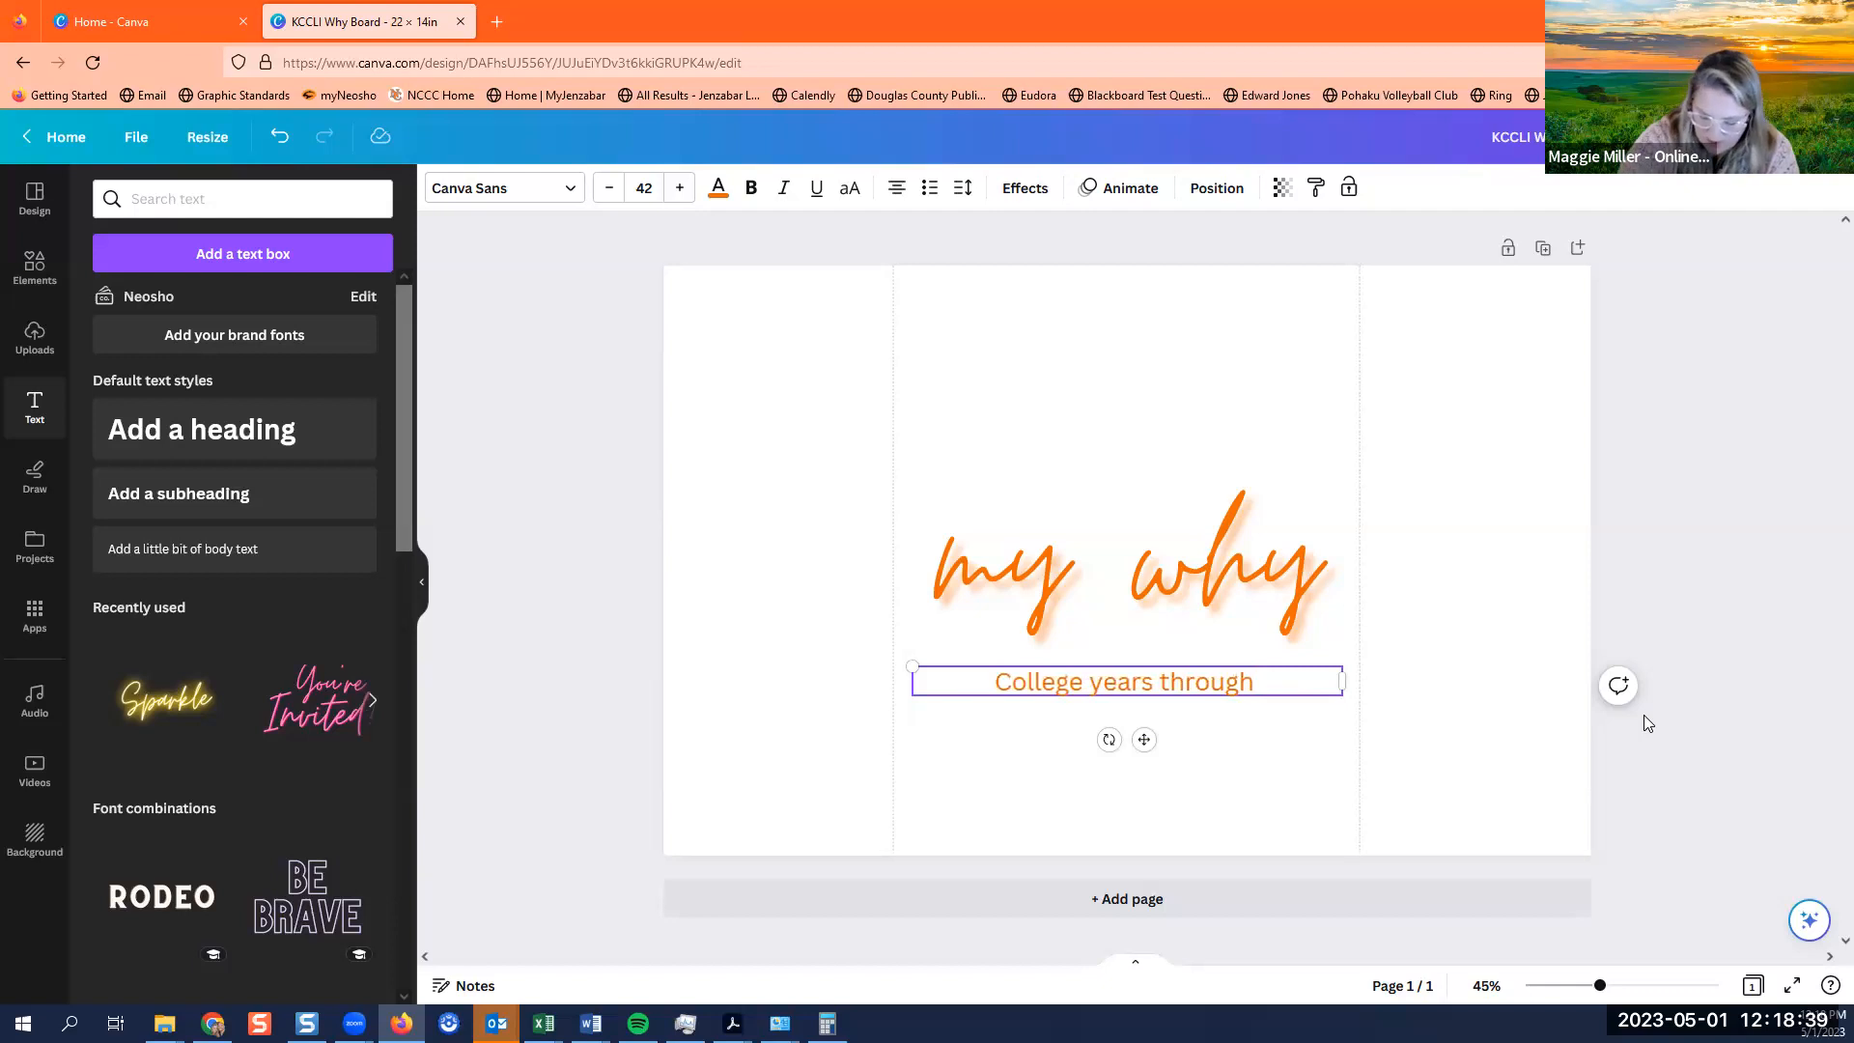
{"action": "type", "text": " Full Time Car"}
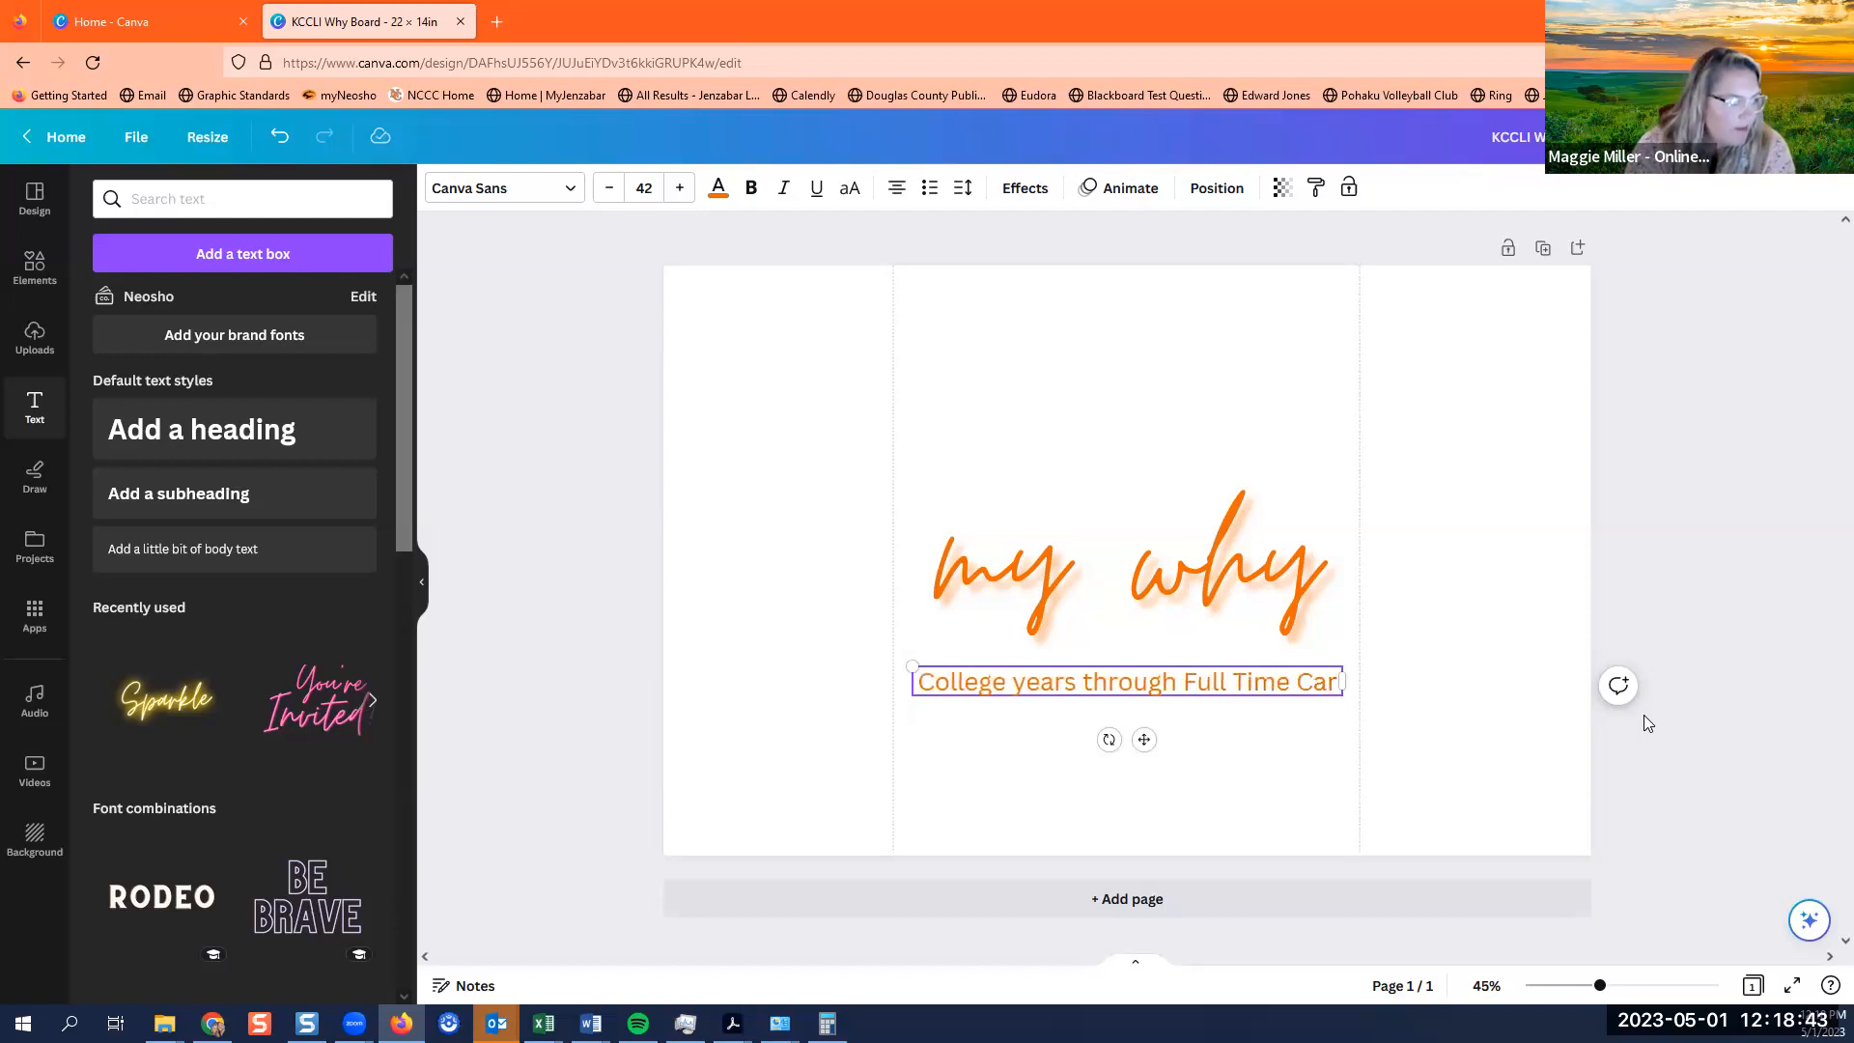
{"action": "type", "text": "eer"}
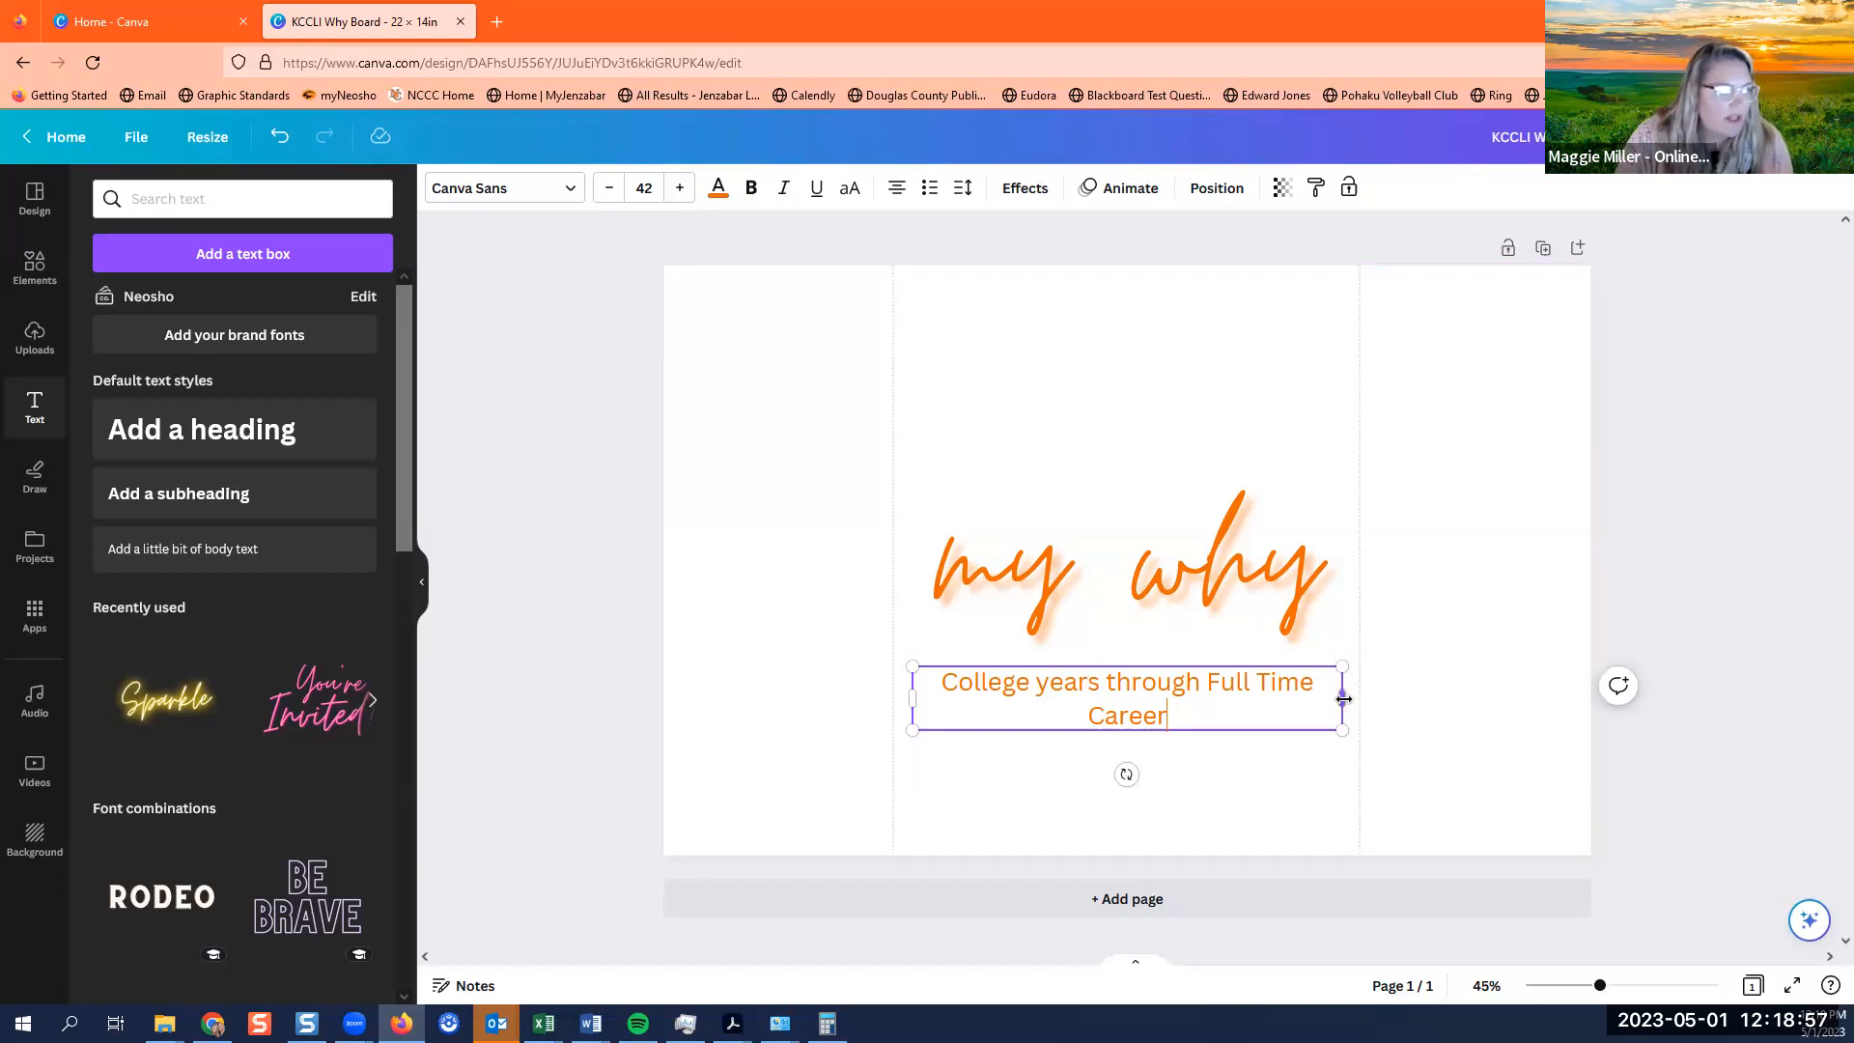
Widen the subtitle box so the text fits on one line, and move it up over the title's lower edge.
{"action": "left_click_drag", "start_coordinate": [1343, 698], "coordinate": [1395, 697]}
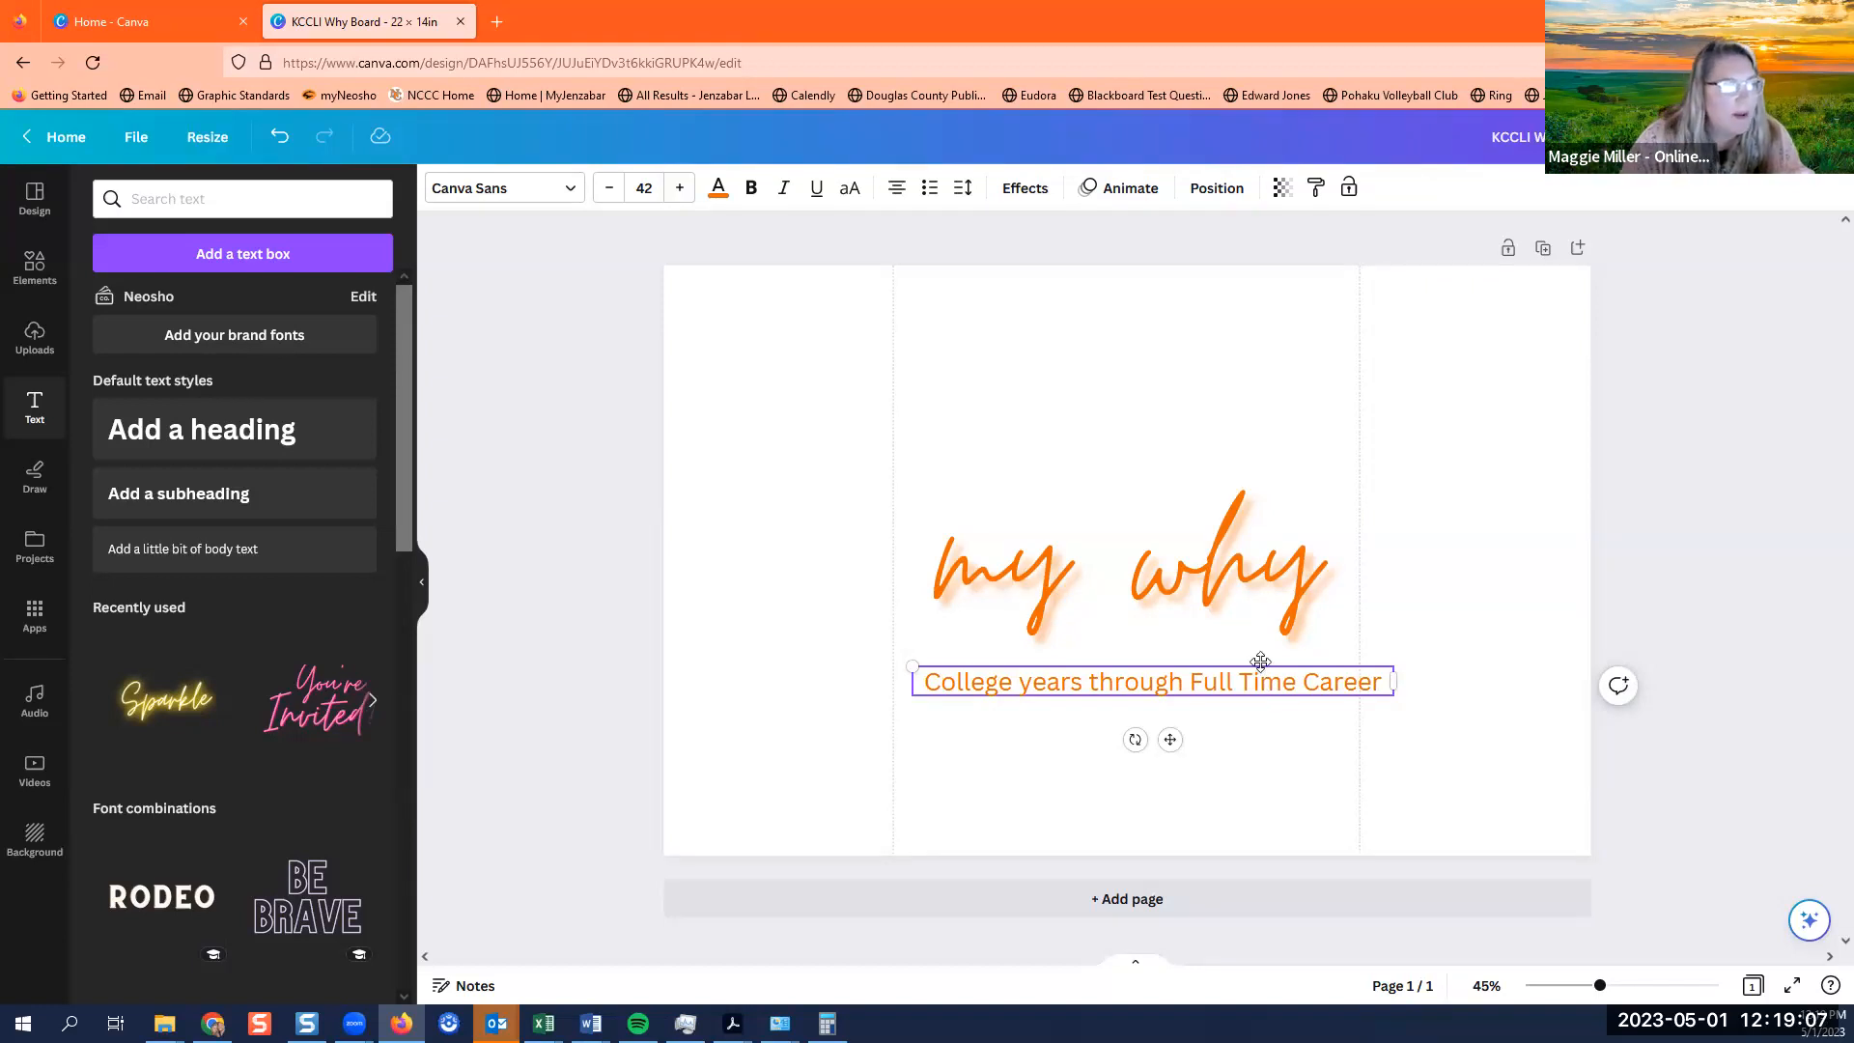
{"action": "left_click_drag", "start_coordinate": [1260, 661], "coordinate": [1278, 611]}
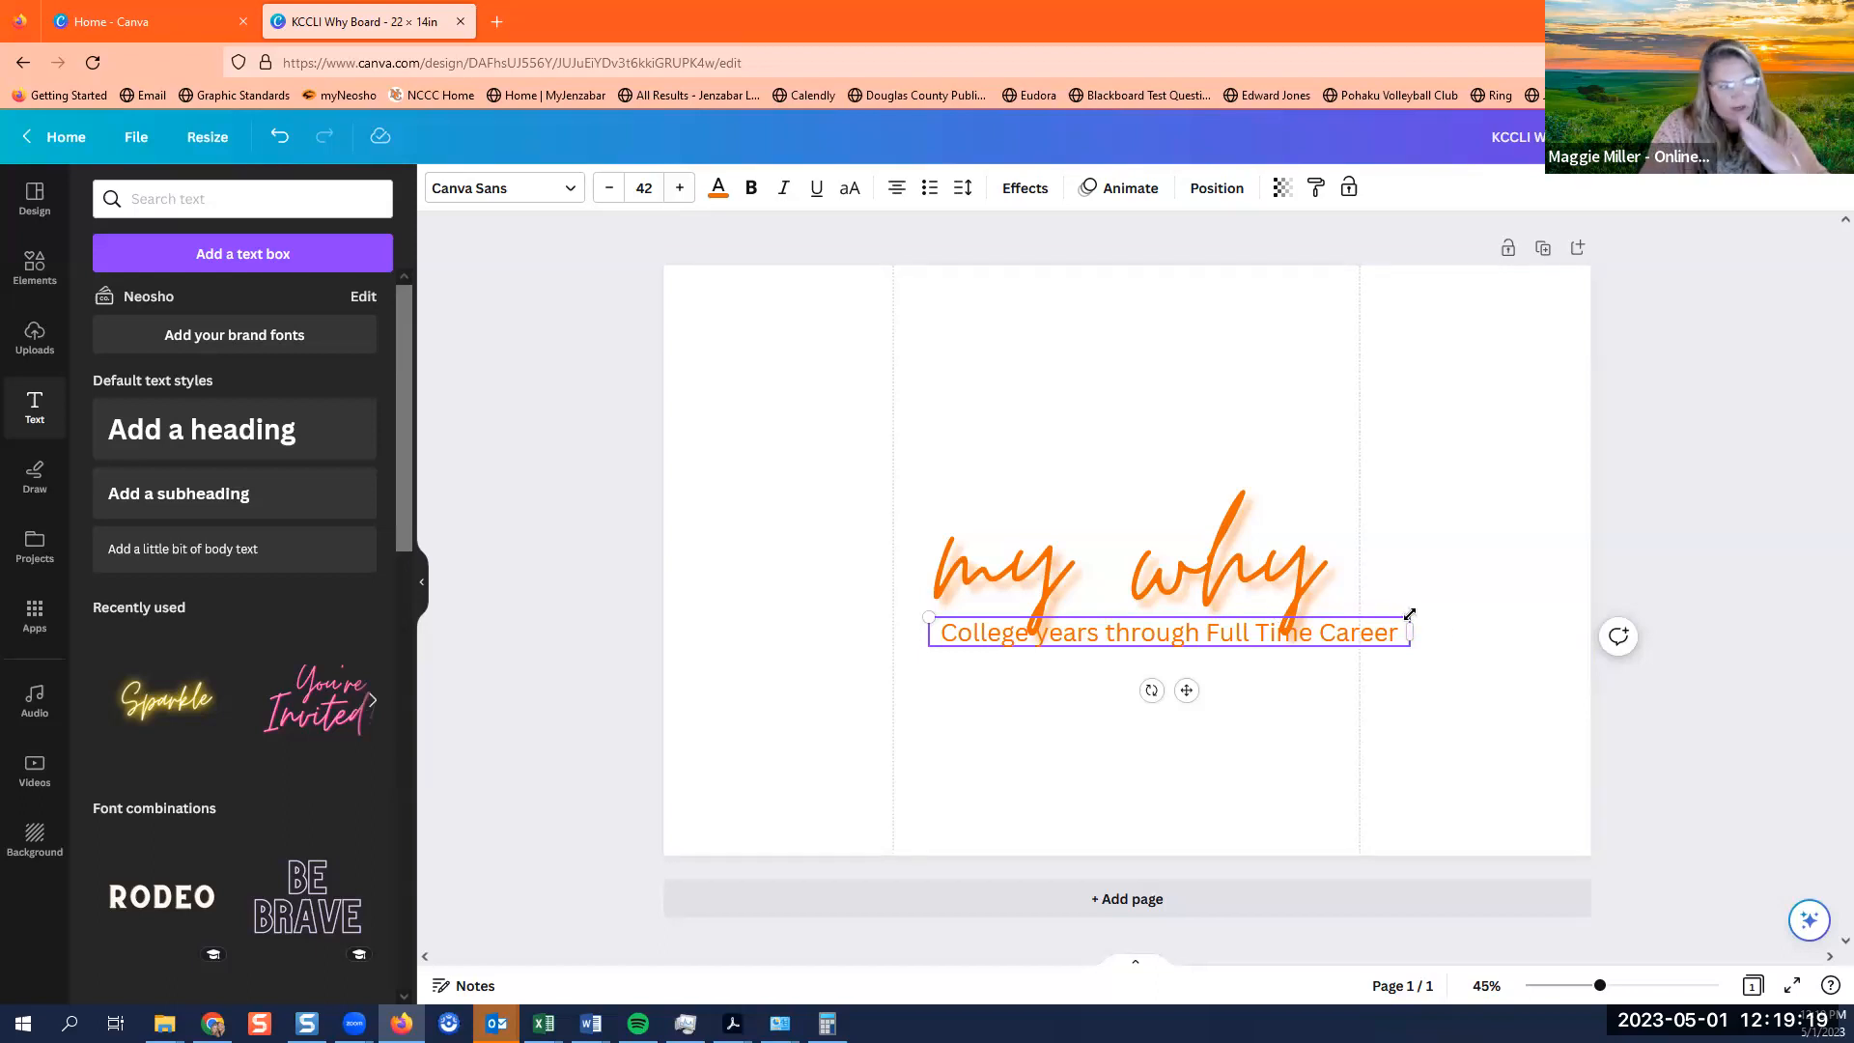
Scale the subtitle down to size 34.4 so it fits between the fold lines, and nudge it slightly higher.
{"action": "left_click_drag", "start_coordinate": [1410, 616], "coordinate": [1322, 627]}
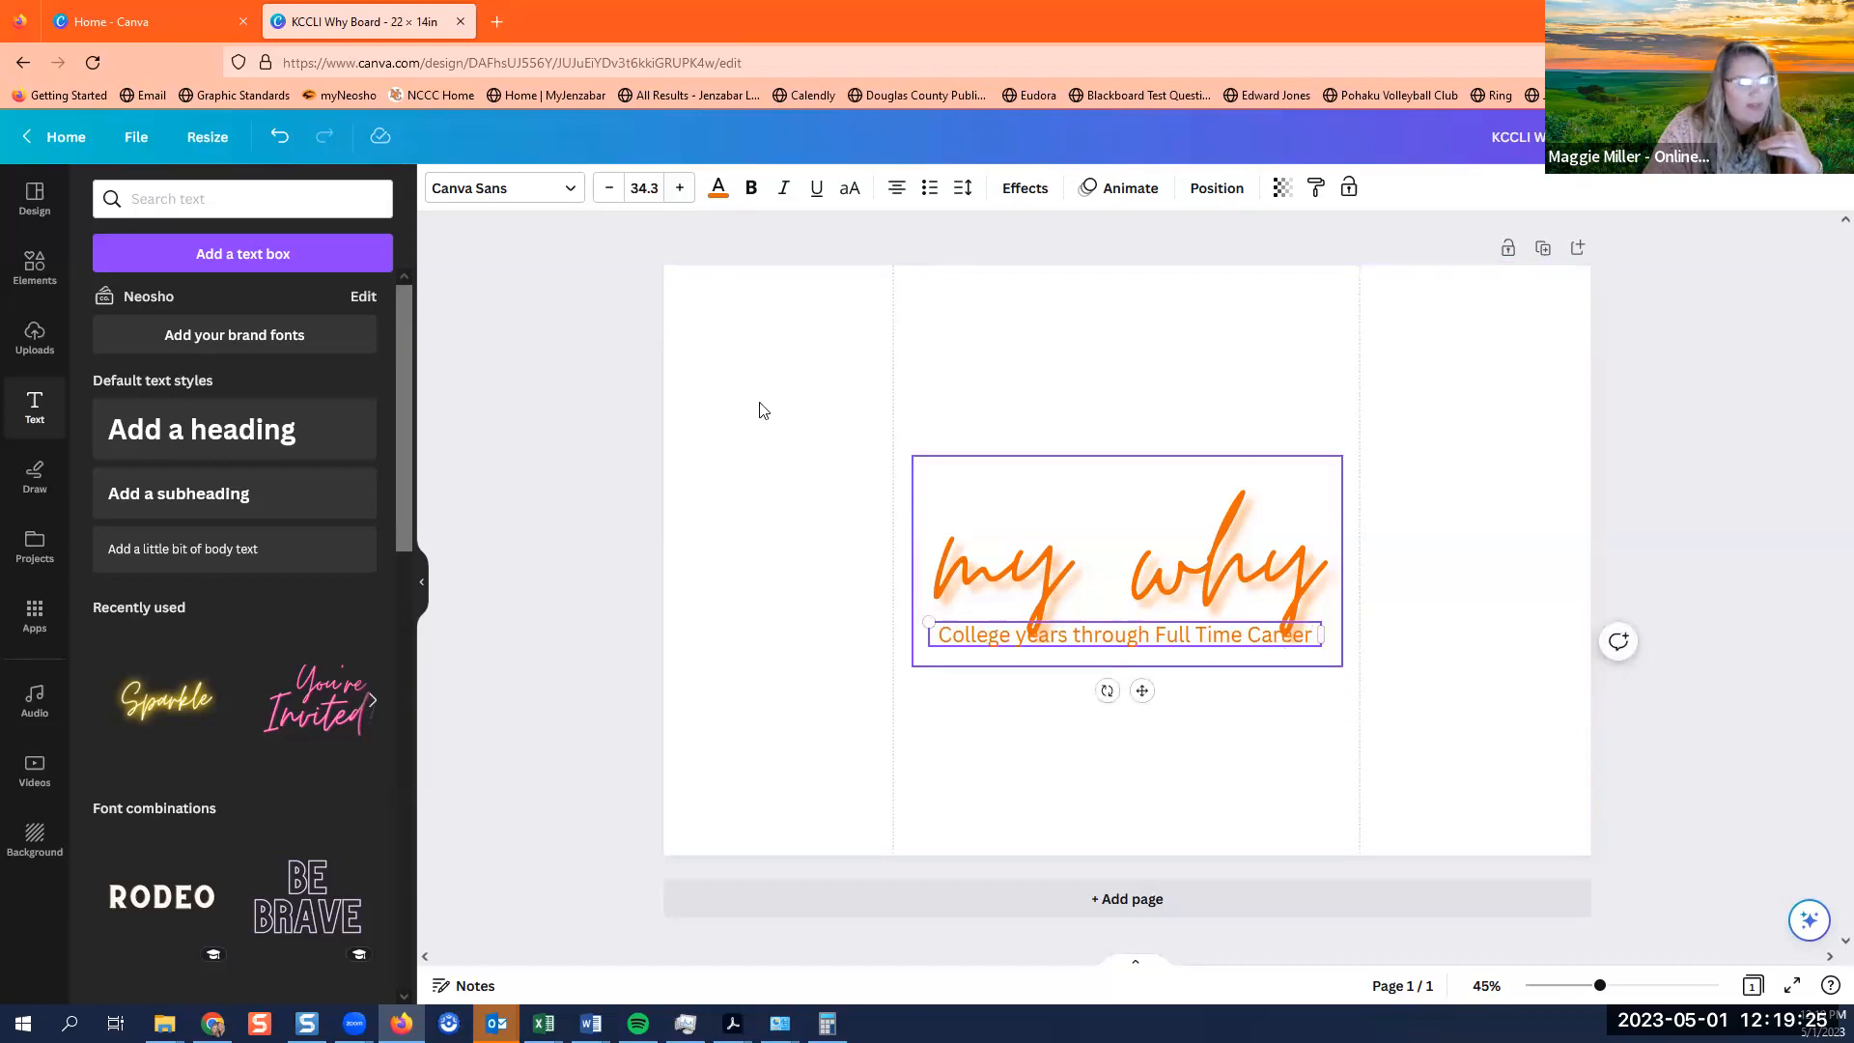
{"action": "left_click", "coordinate": [642, 189]}
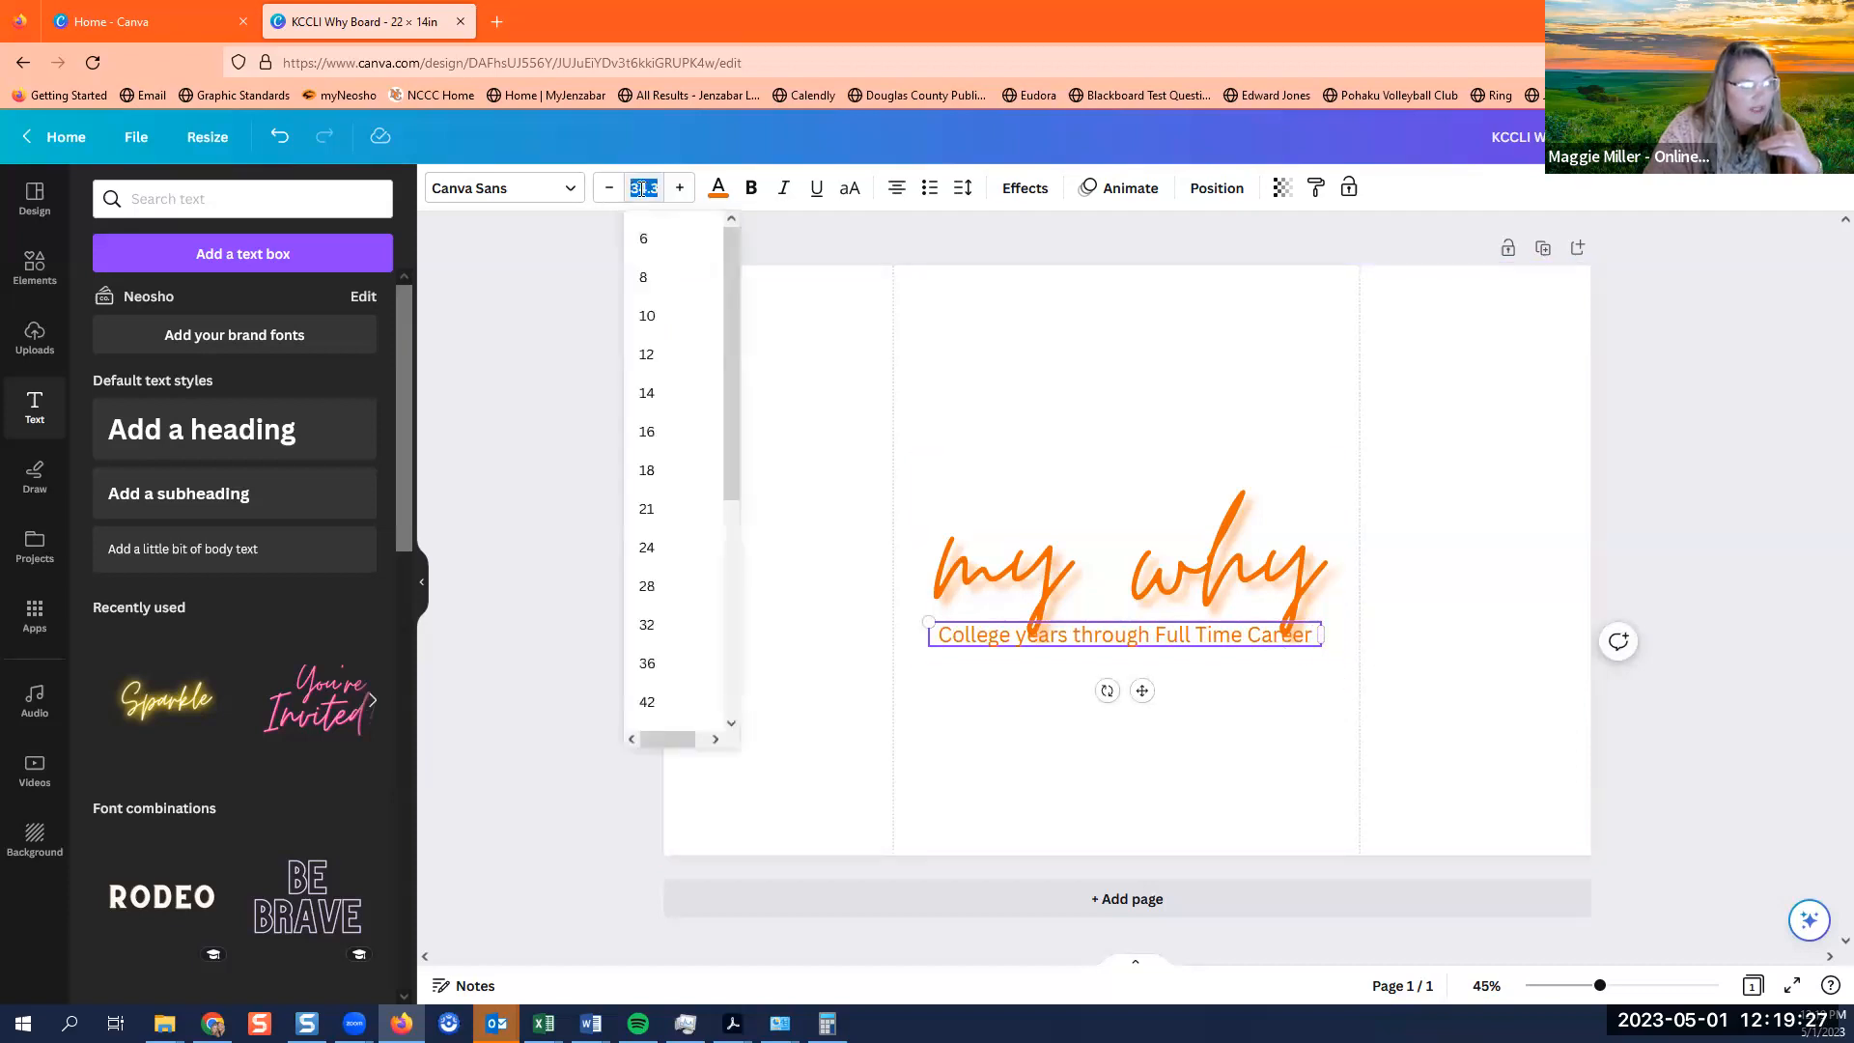
{"action": "left_click", "coordinate": [1088, 791]}
{"action": "left_click", "coordinate": [1086, 759]}
{"action": "left_click", "coordinate": [951, 637]}
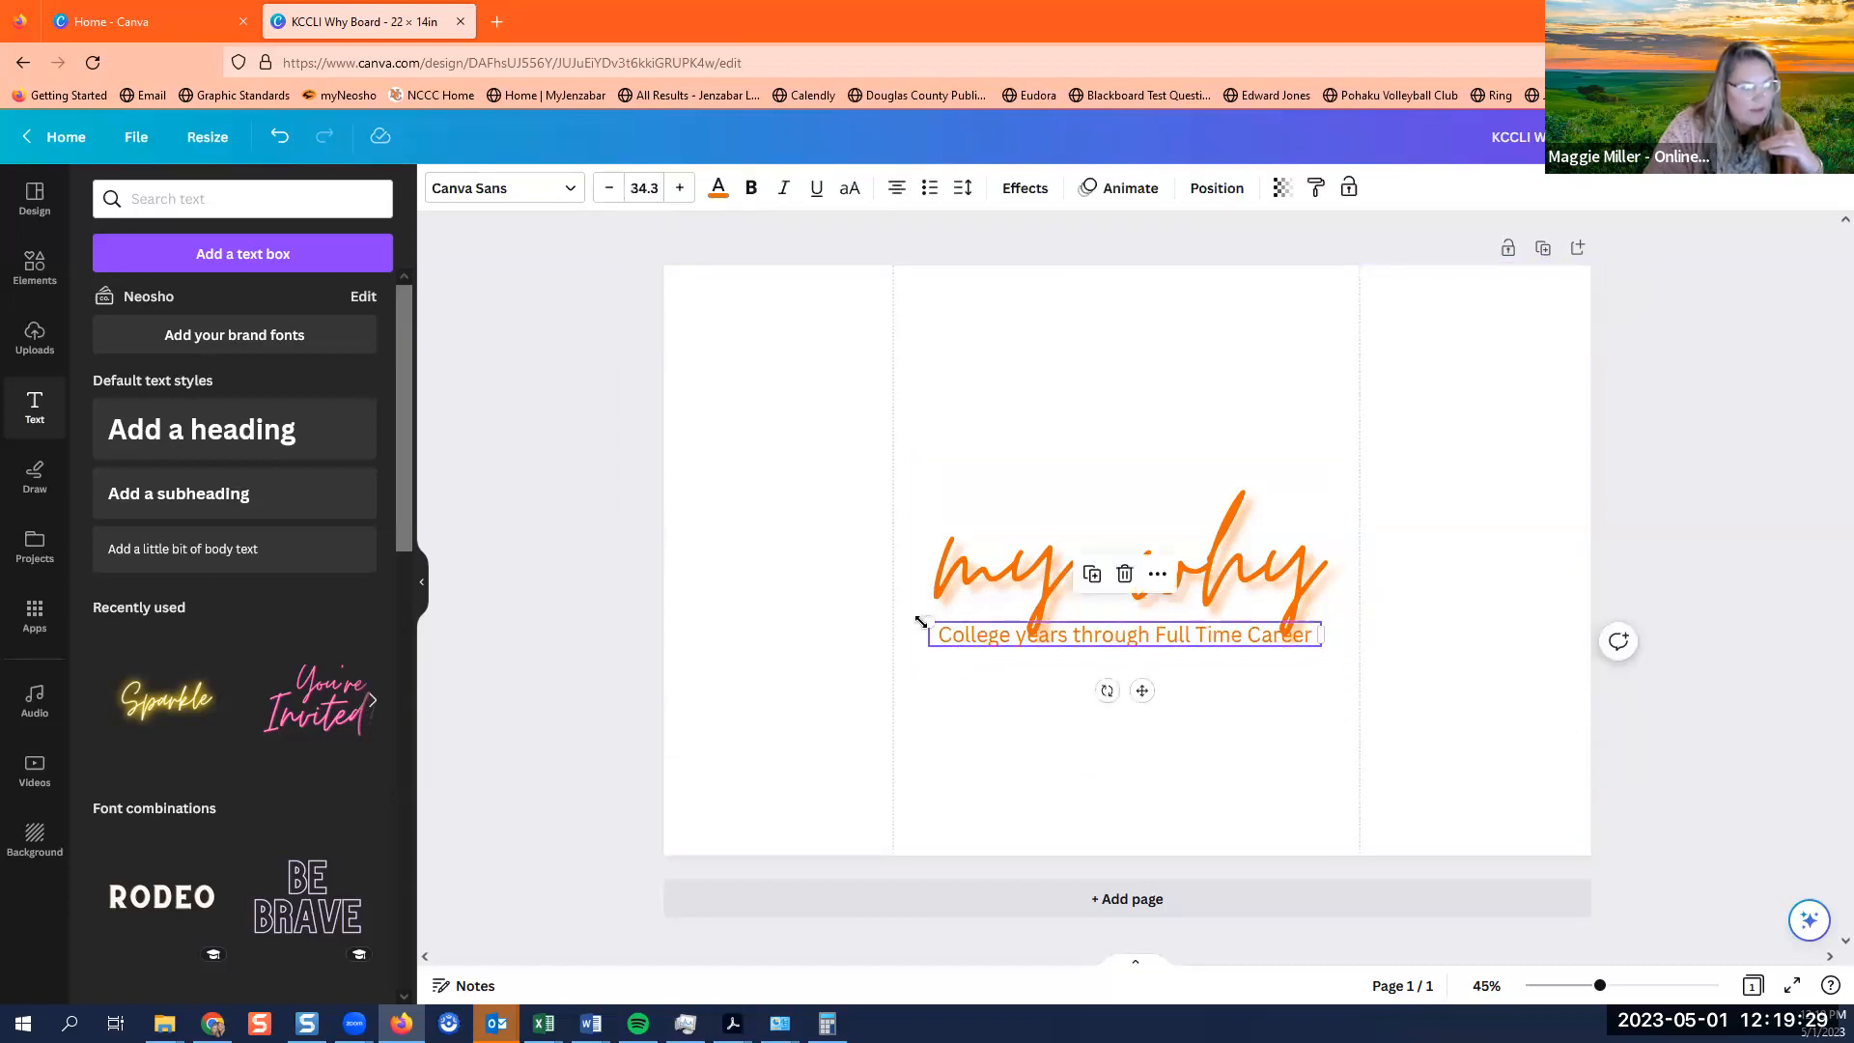
{"action": "left_click_drag", "start_coordinate": [929, 624], "coordinate": [925, 624]}
{"action": "left_click", "coordinate": [1329, 756]}
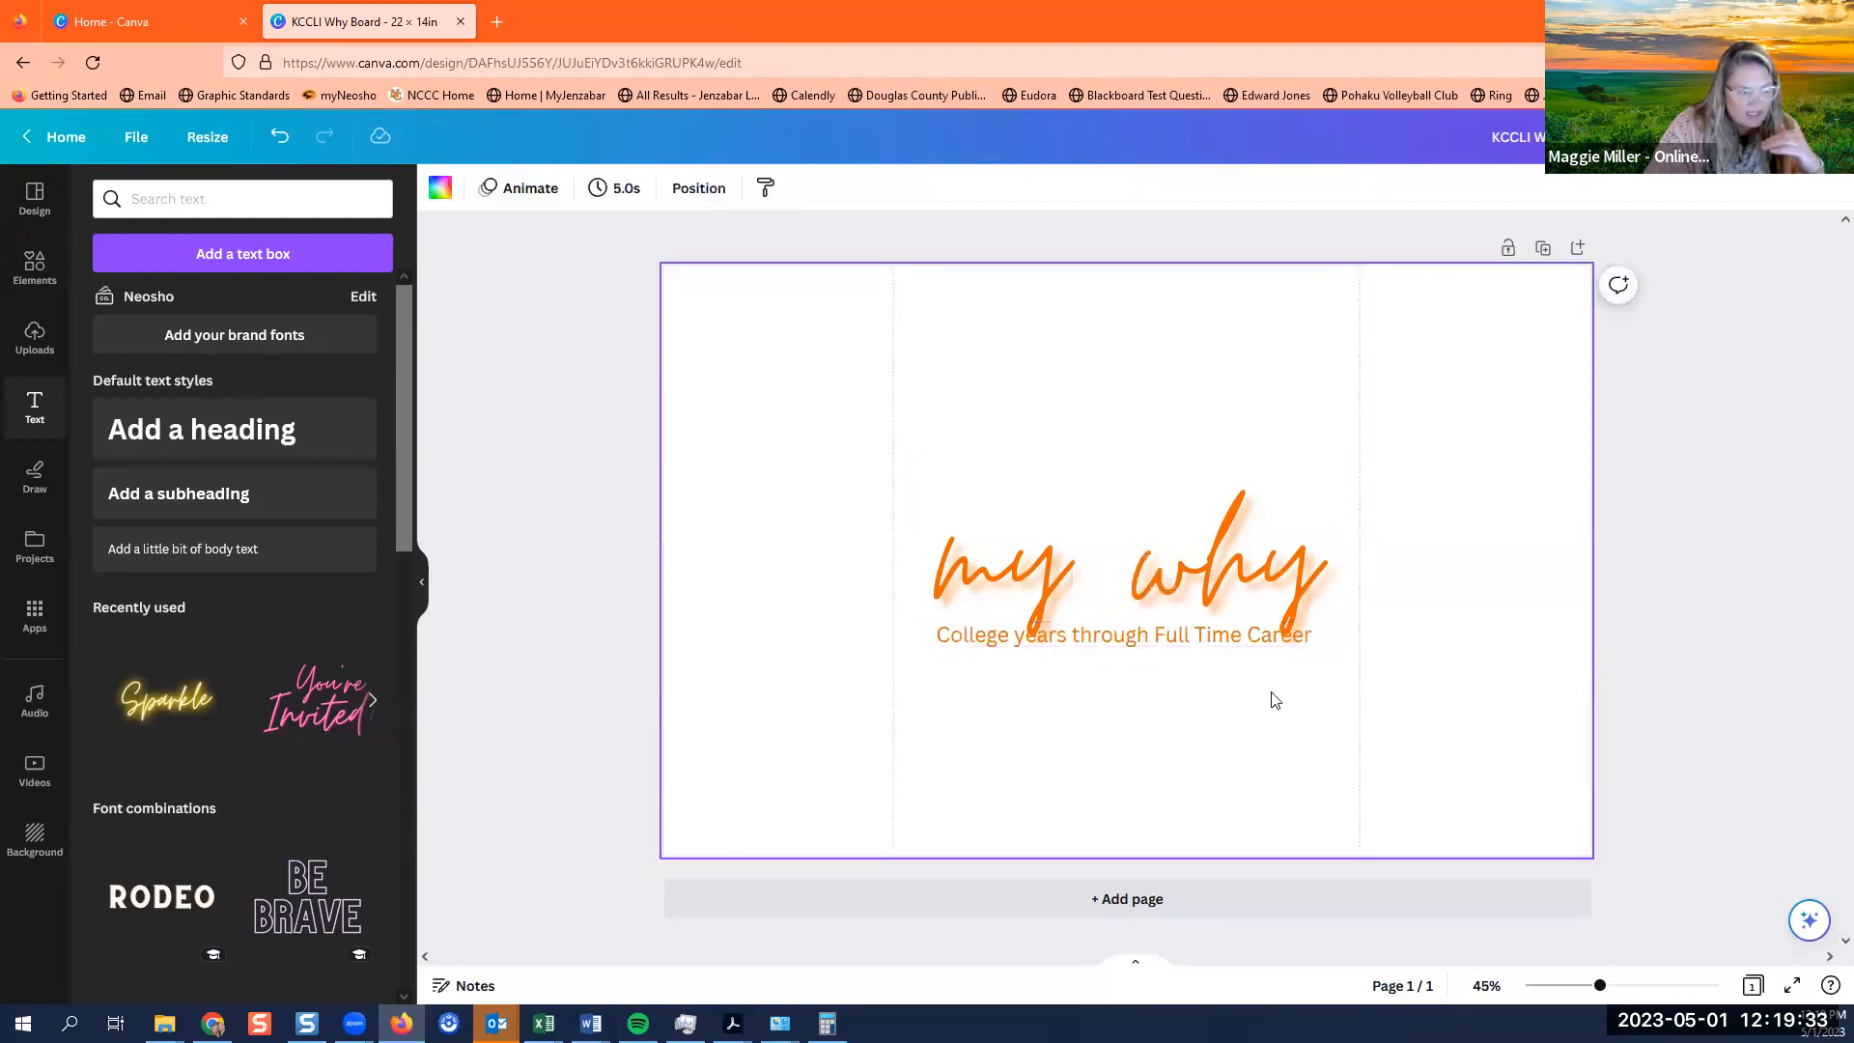
{"action": "left_click", "coordinate": [1236, 634]}
{"action": "left_click_drag", "start_coordinate": [1236, 634], "coordinate": [1233, 625]}
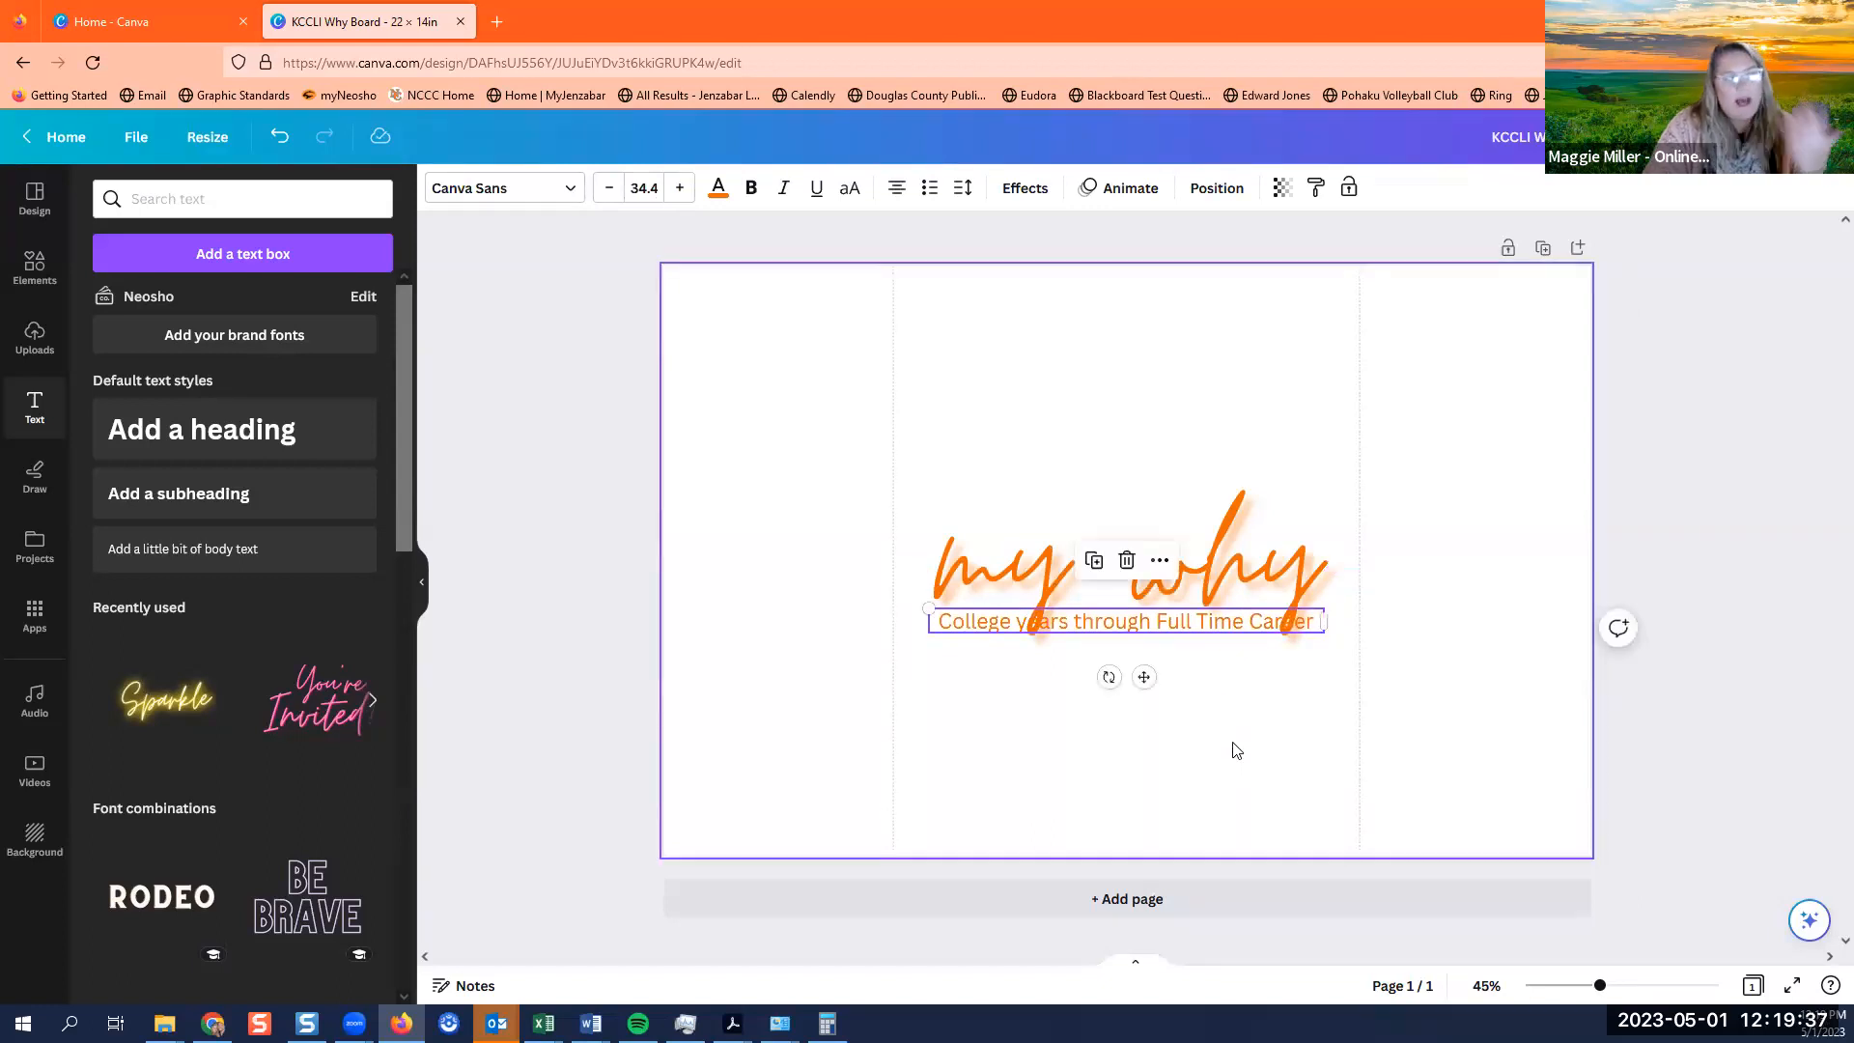
Color the subtitle text black and make it bold.
{"action": "left_click", "coordinate": [720, 190]}
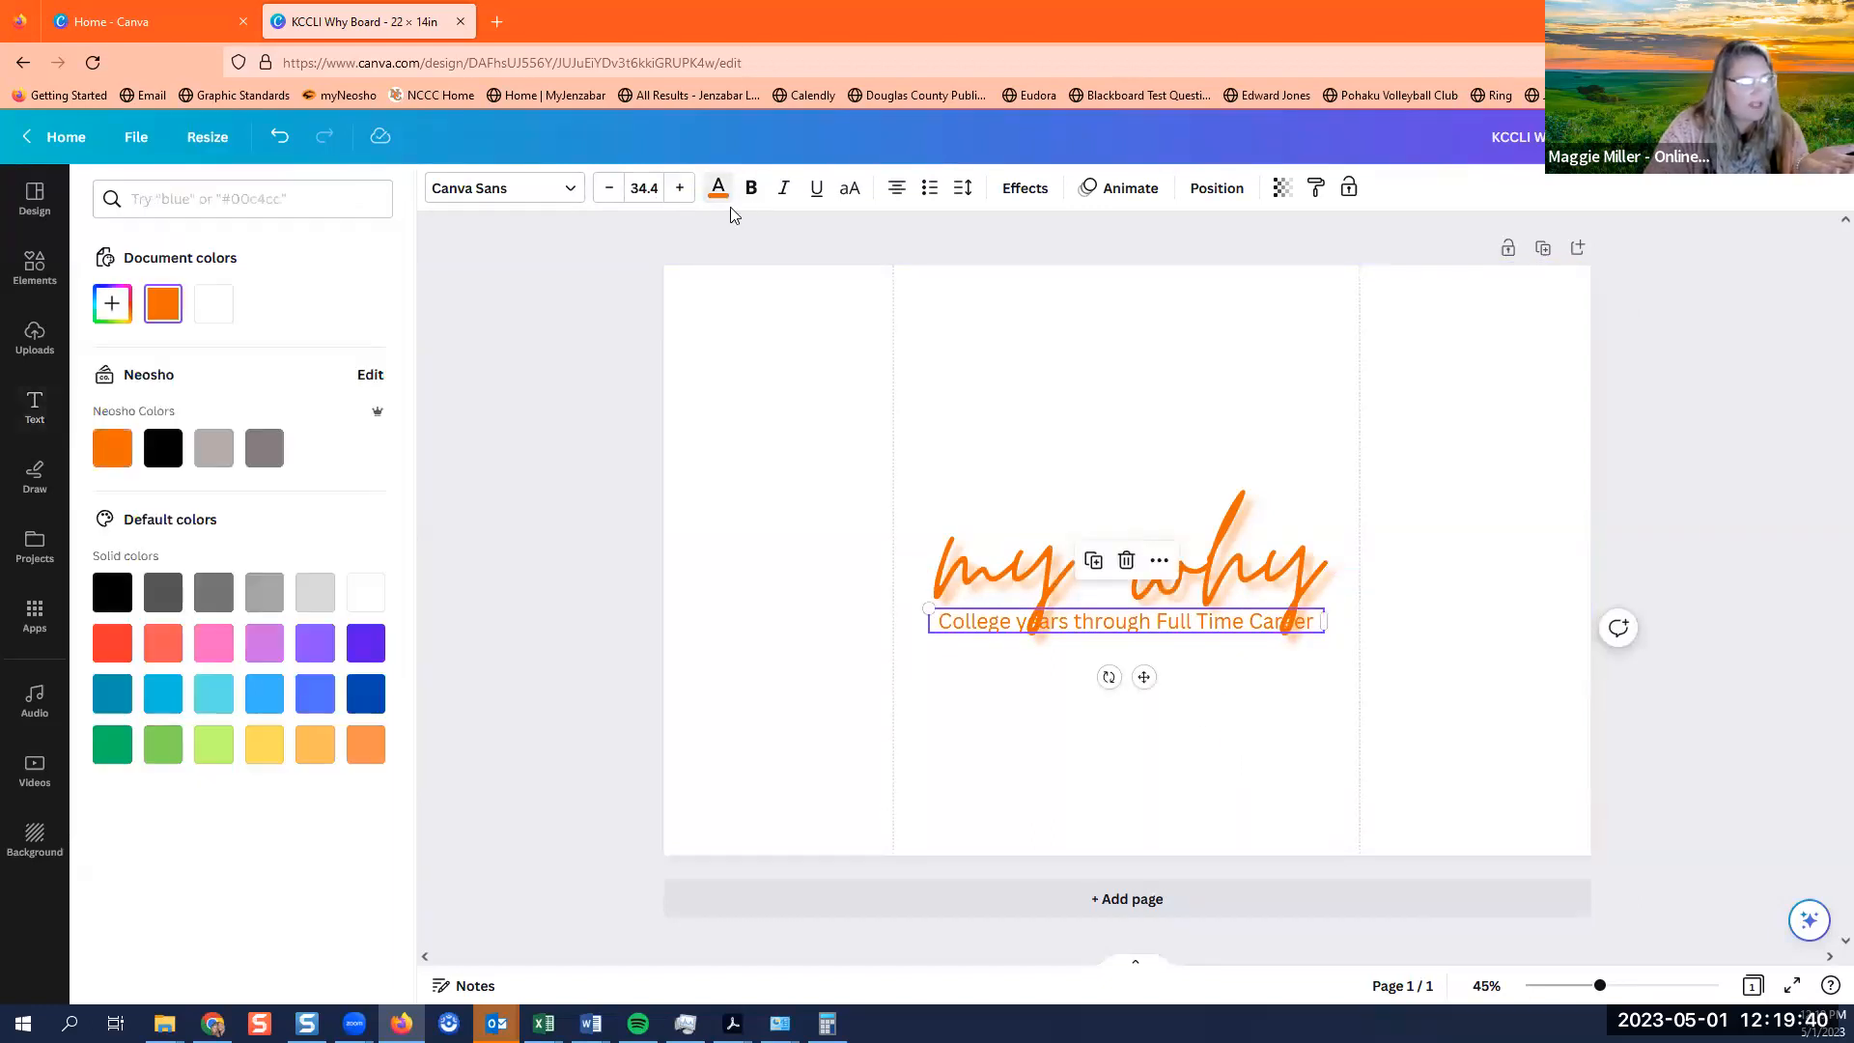
{"action": "left_click", "coordinate": [158, 452]}
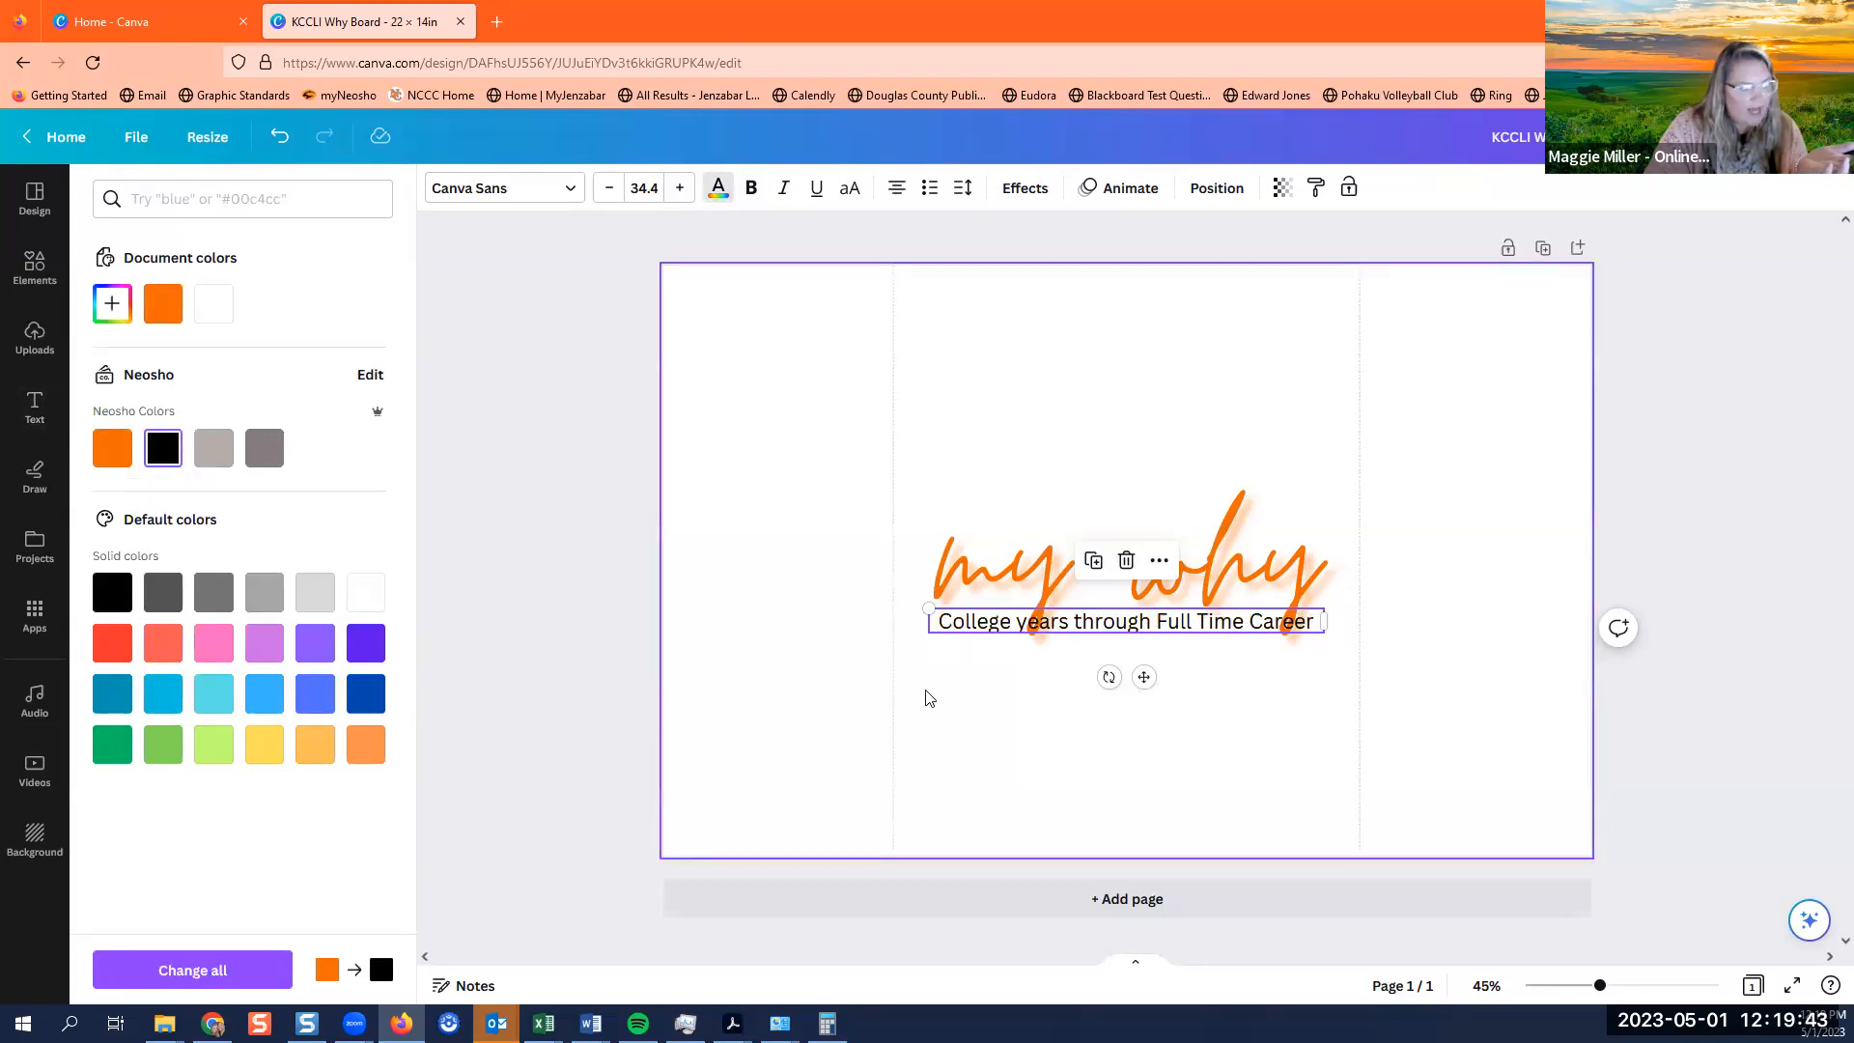
{"action": "left_click", "coordinate": [1166, 792]}
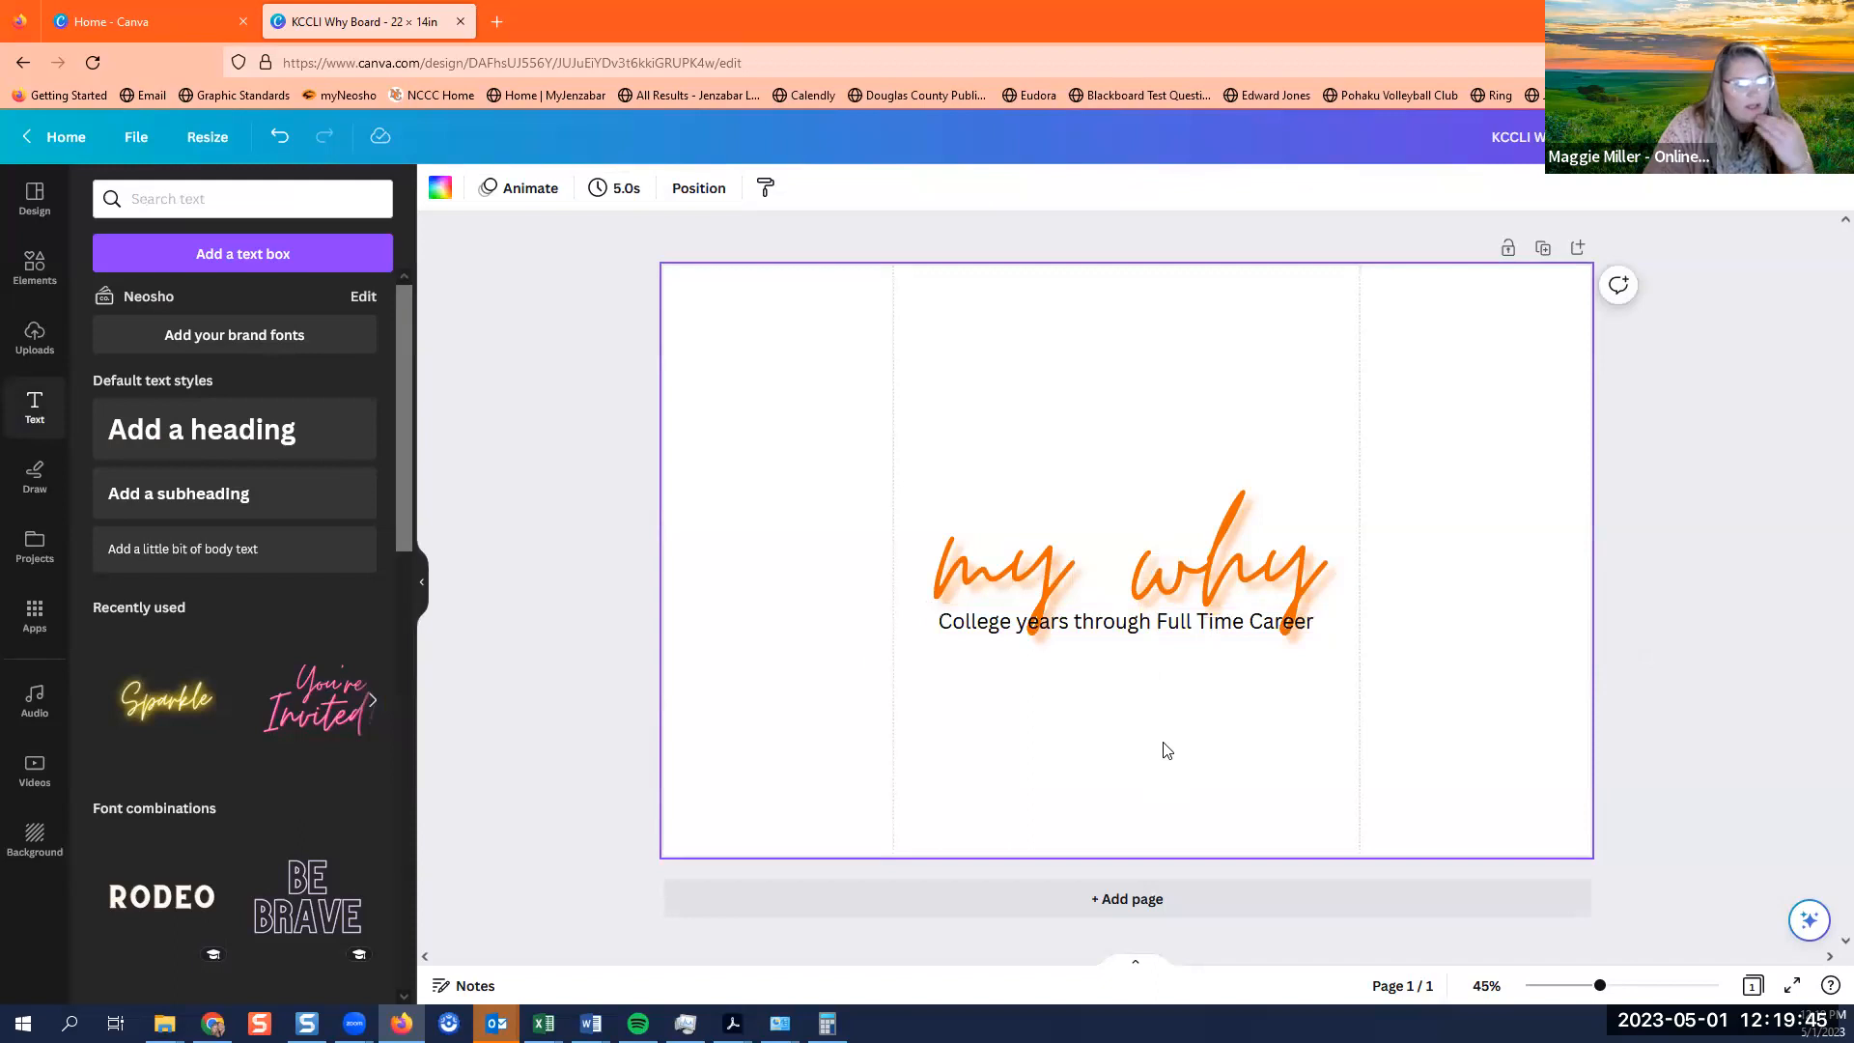
{"action": "left_click", "coordinate": [1169, 618]}
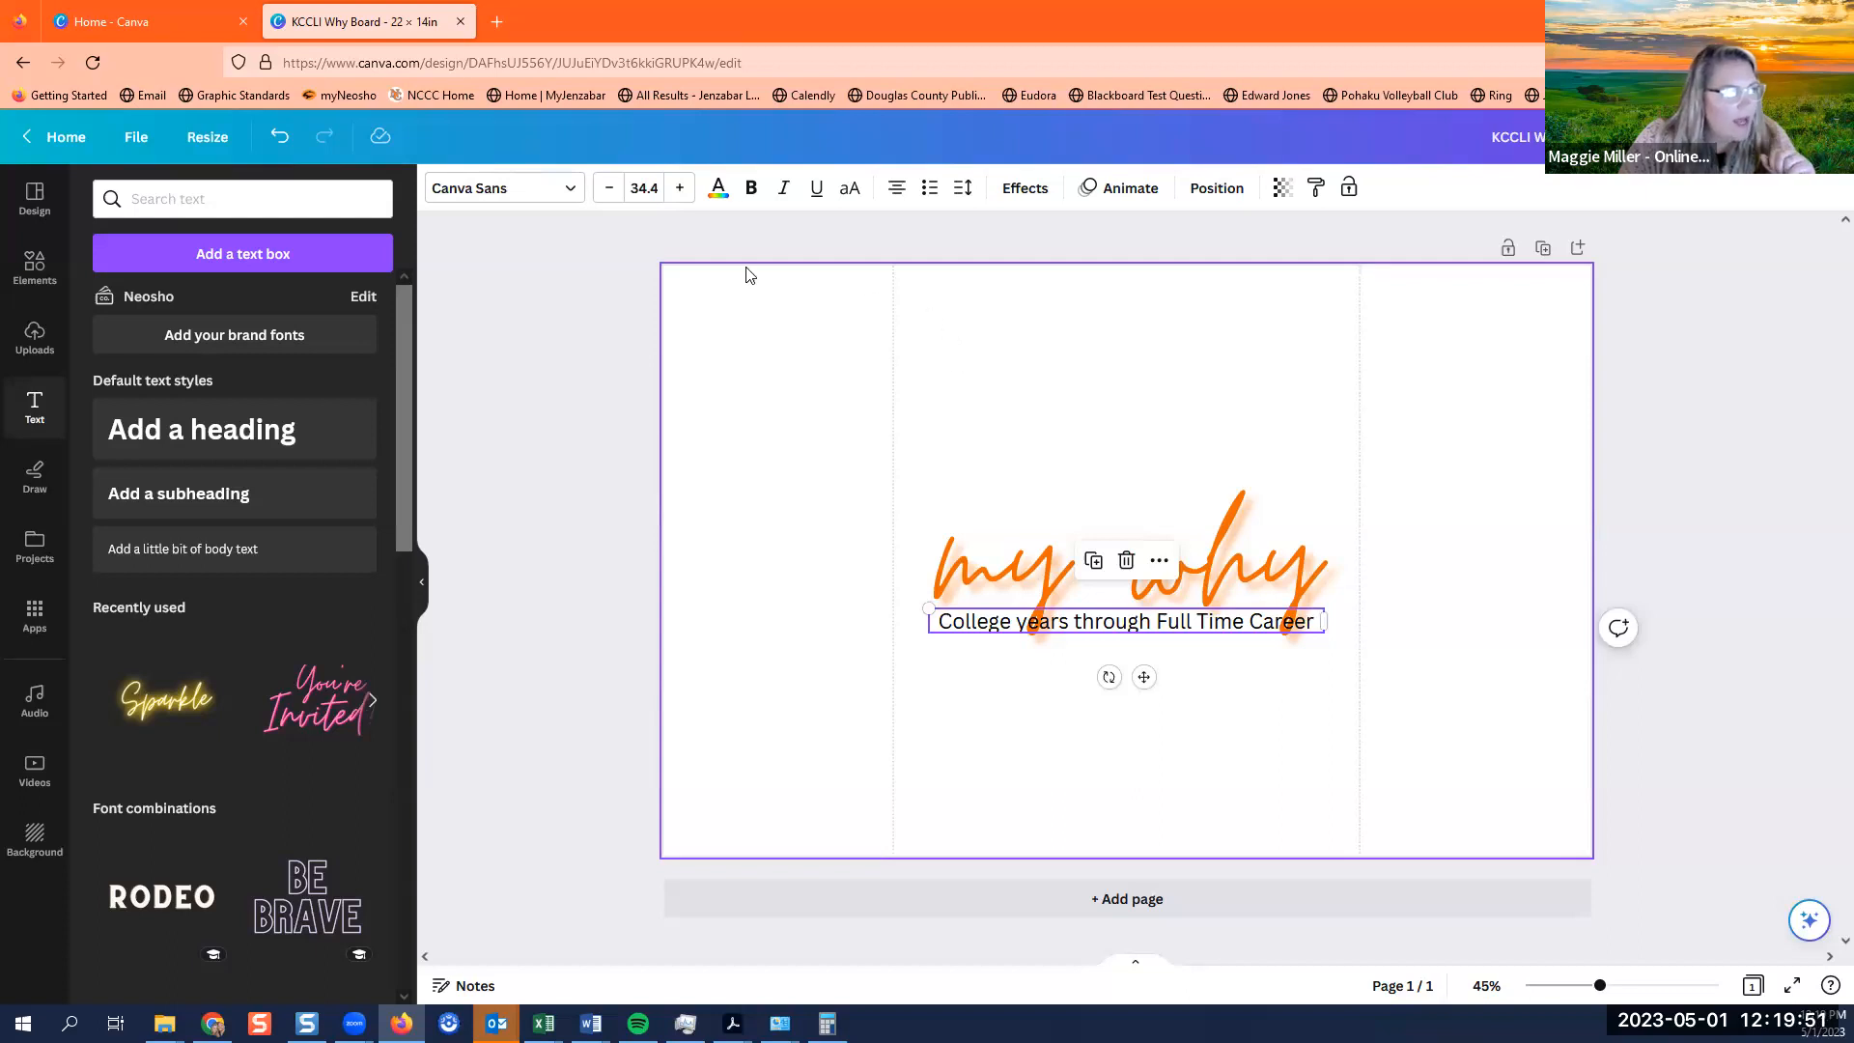
{"action": "left_click", "coordinate": [753, 188]}
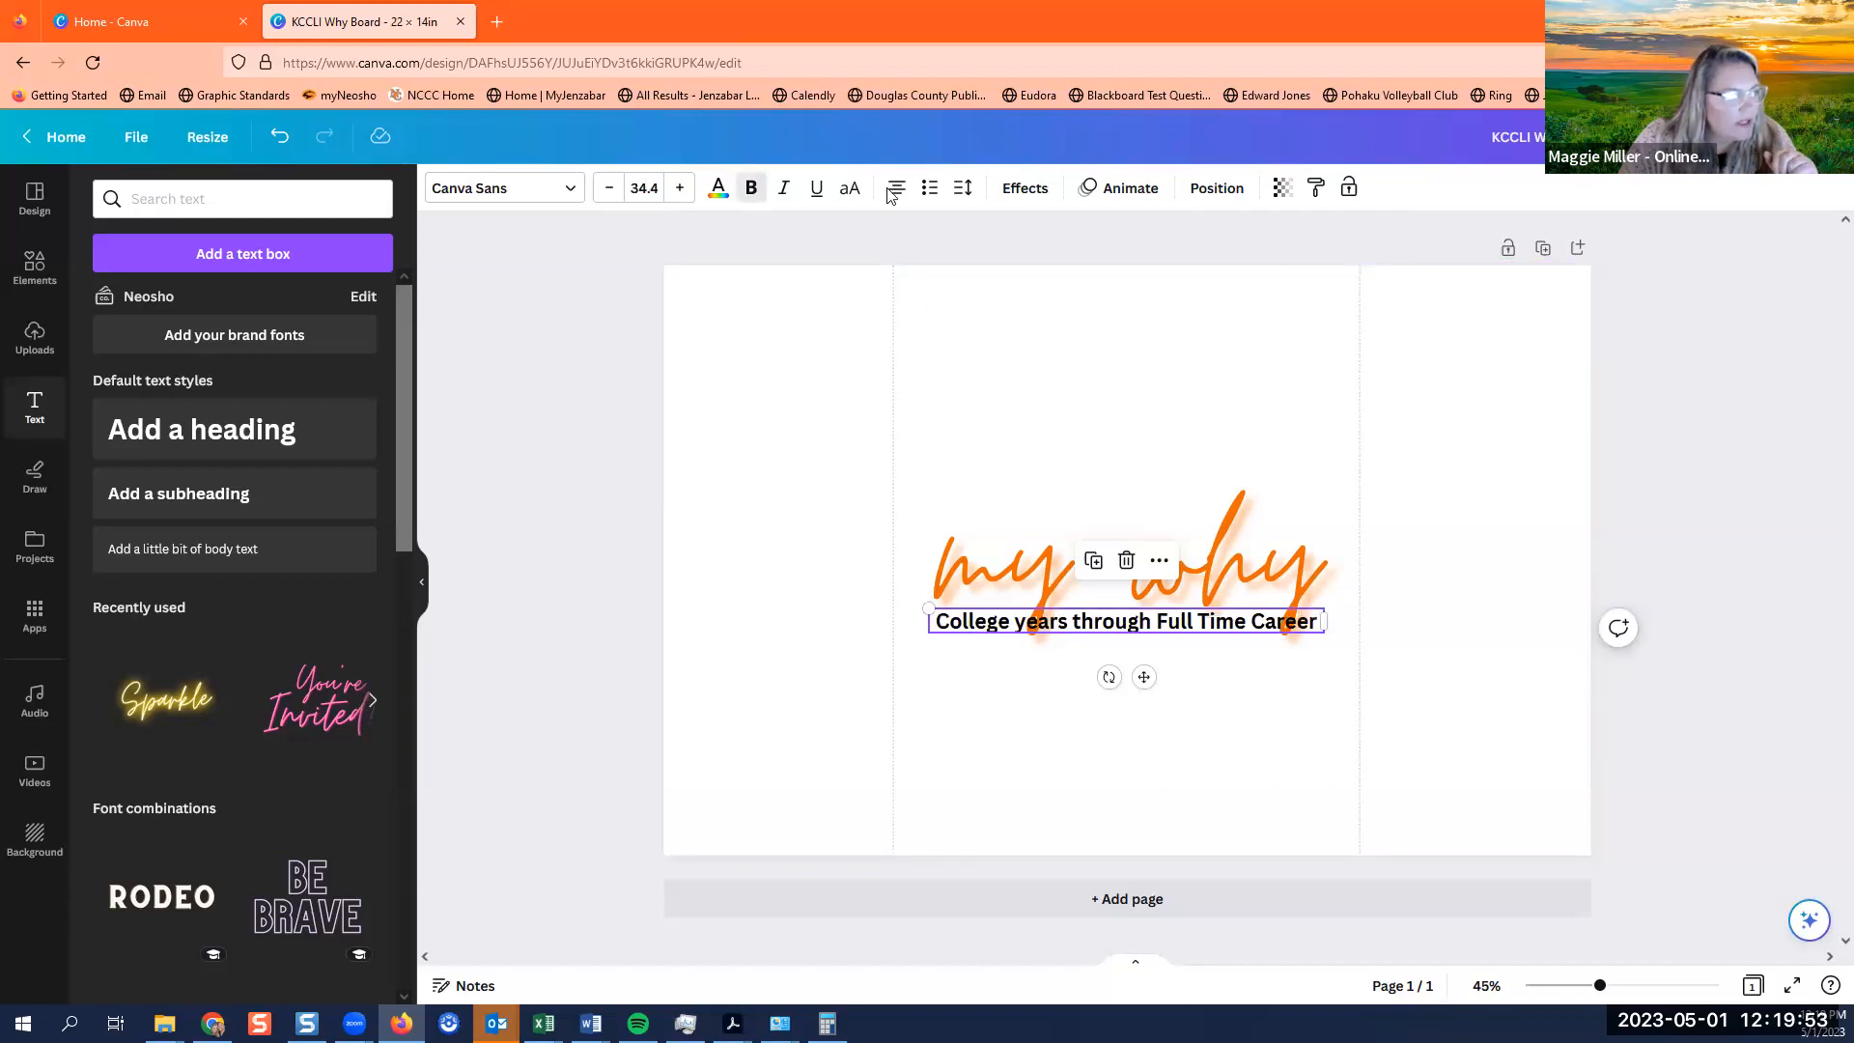
Apply the Shadow effect to the subtitle and set the shadow color to white.
{"action": "left_click", "coordinate": [1012, 193]}
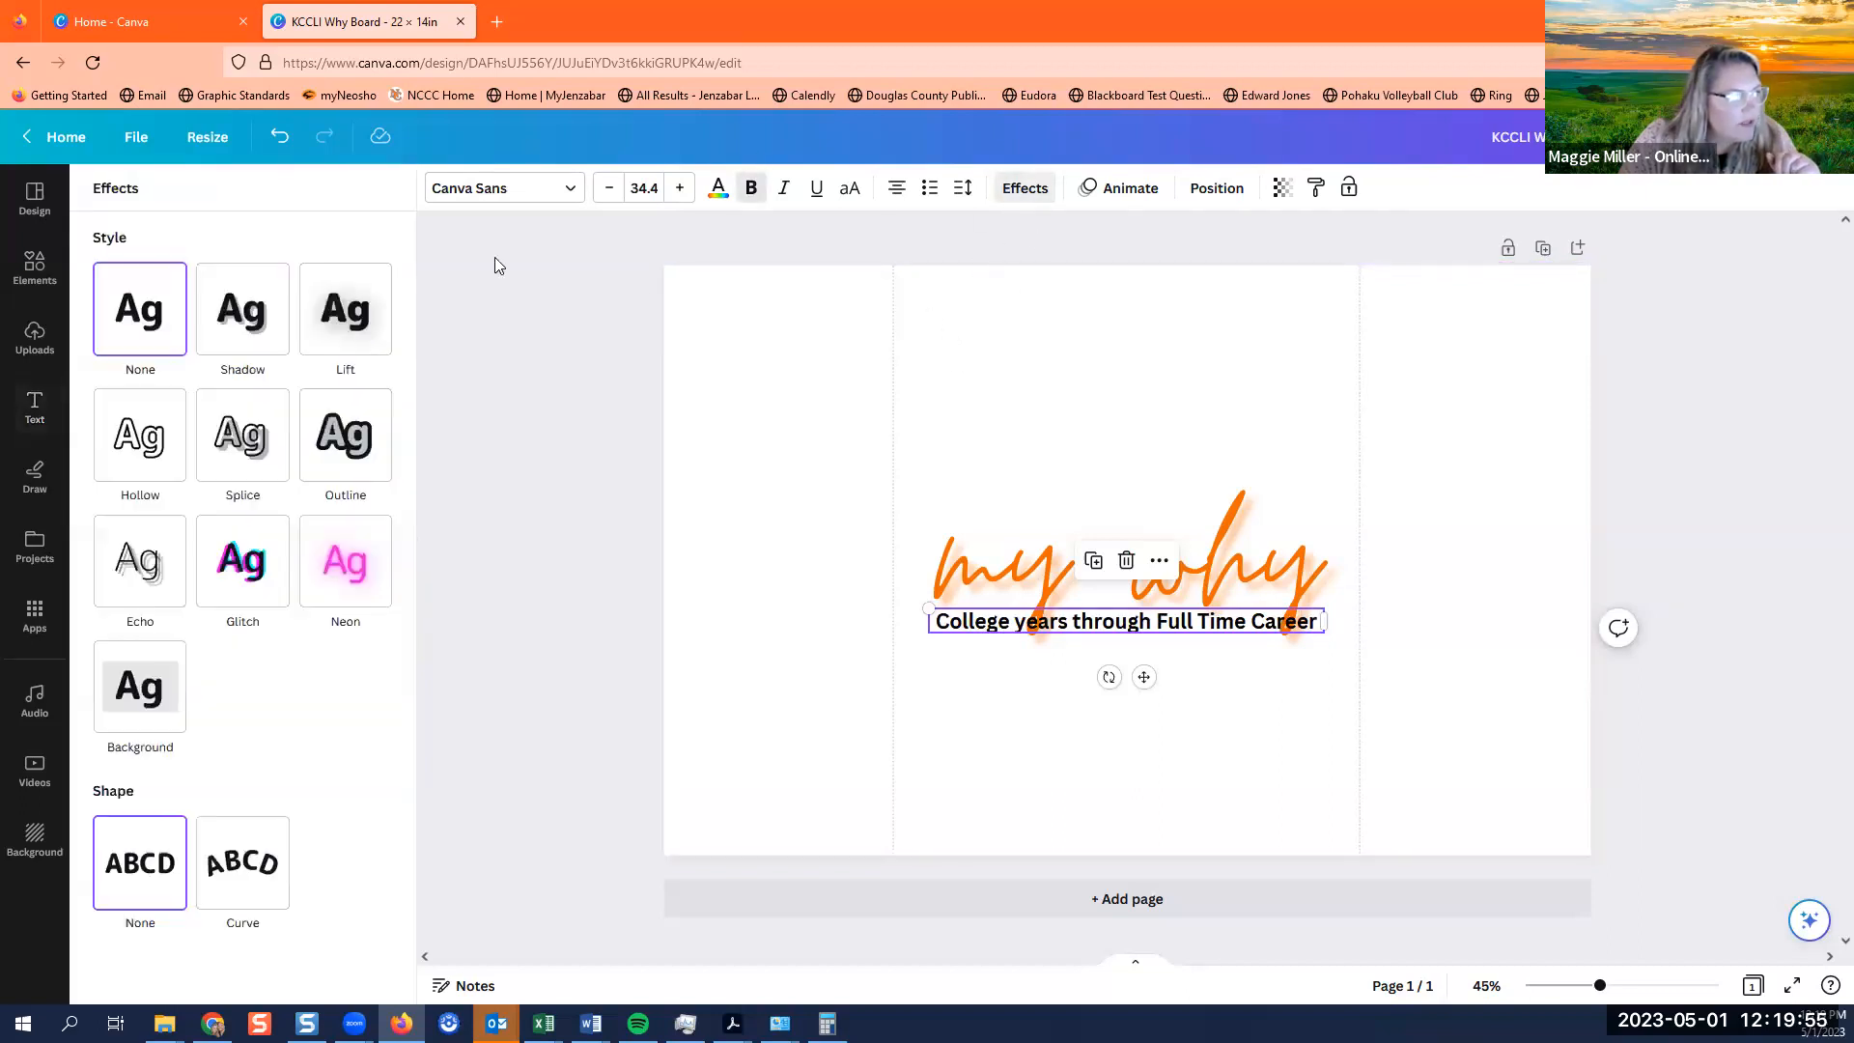
{"action": "left_click", "coordinate": [239, 328]}
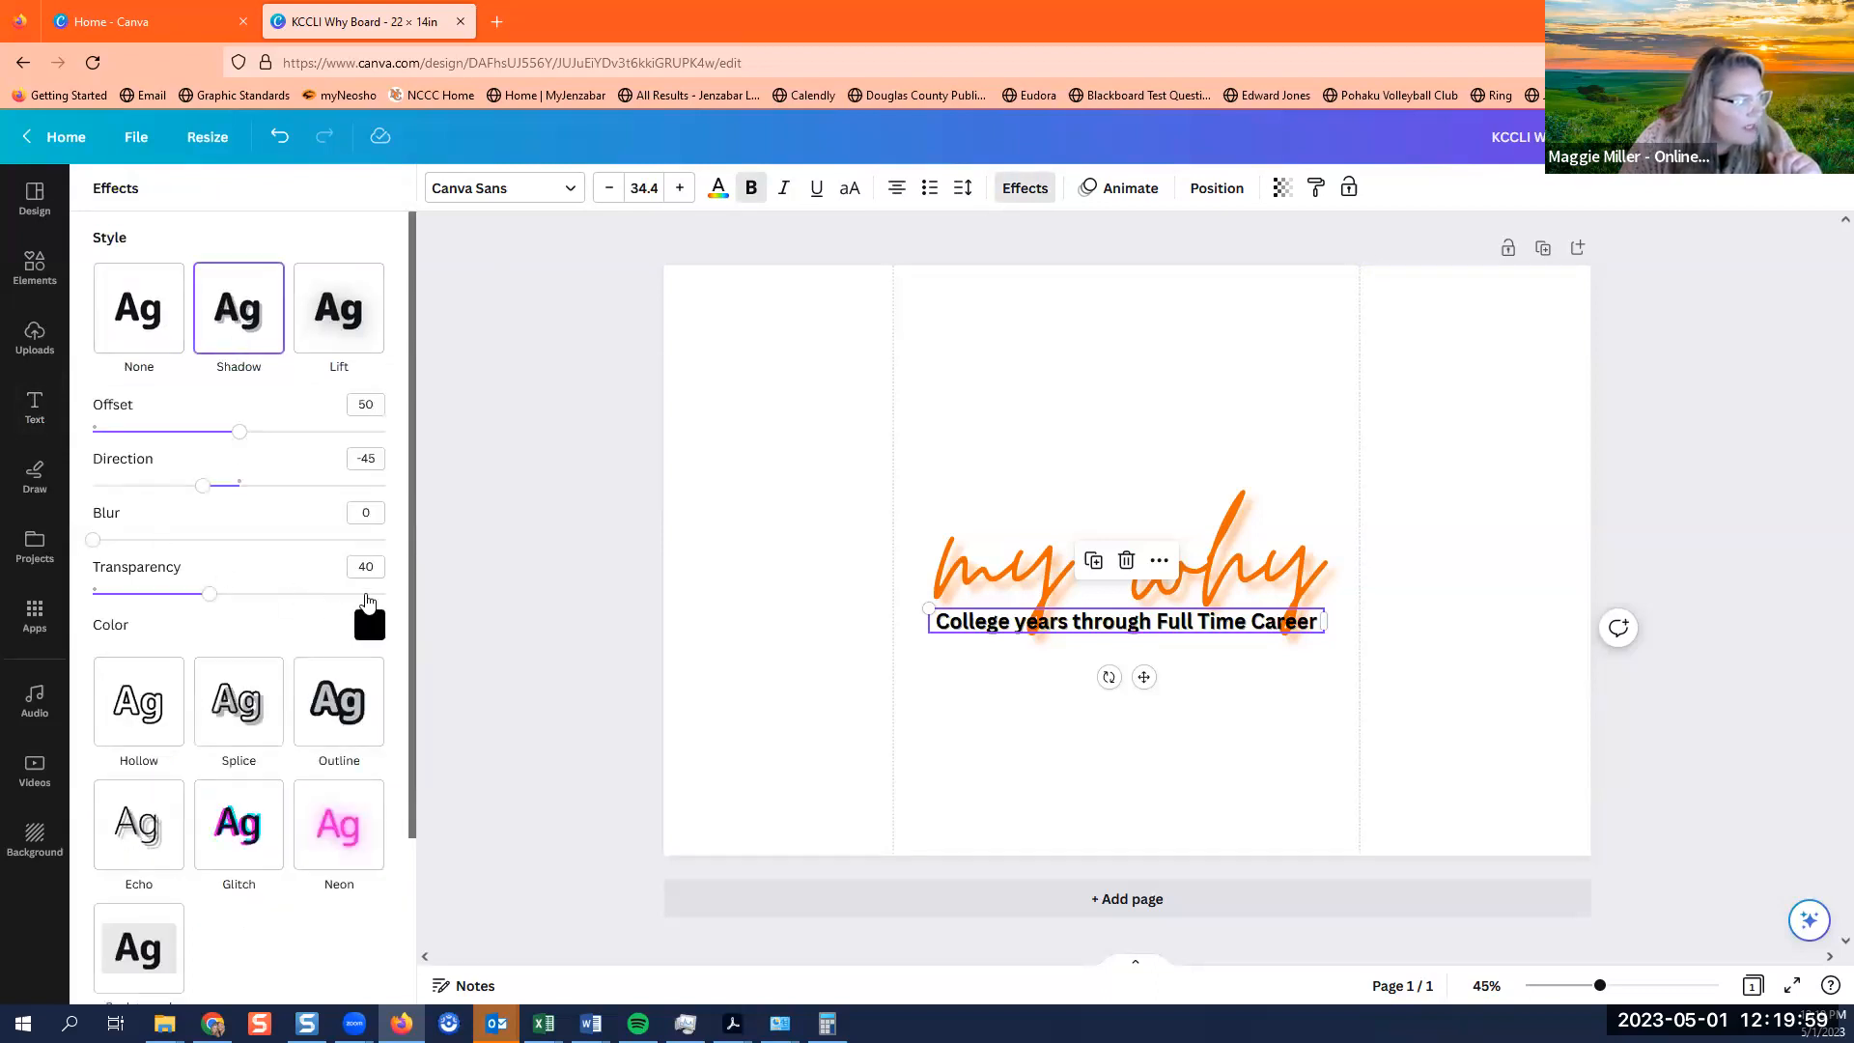
{"action": "left_click", "coordinate": [370, 625]}
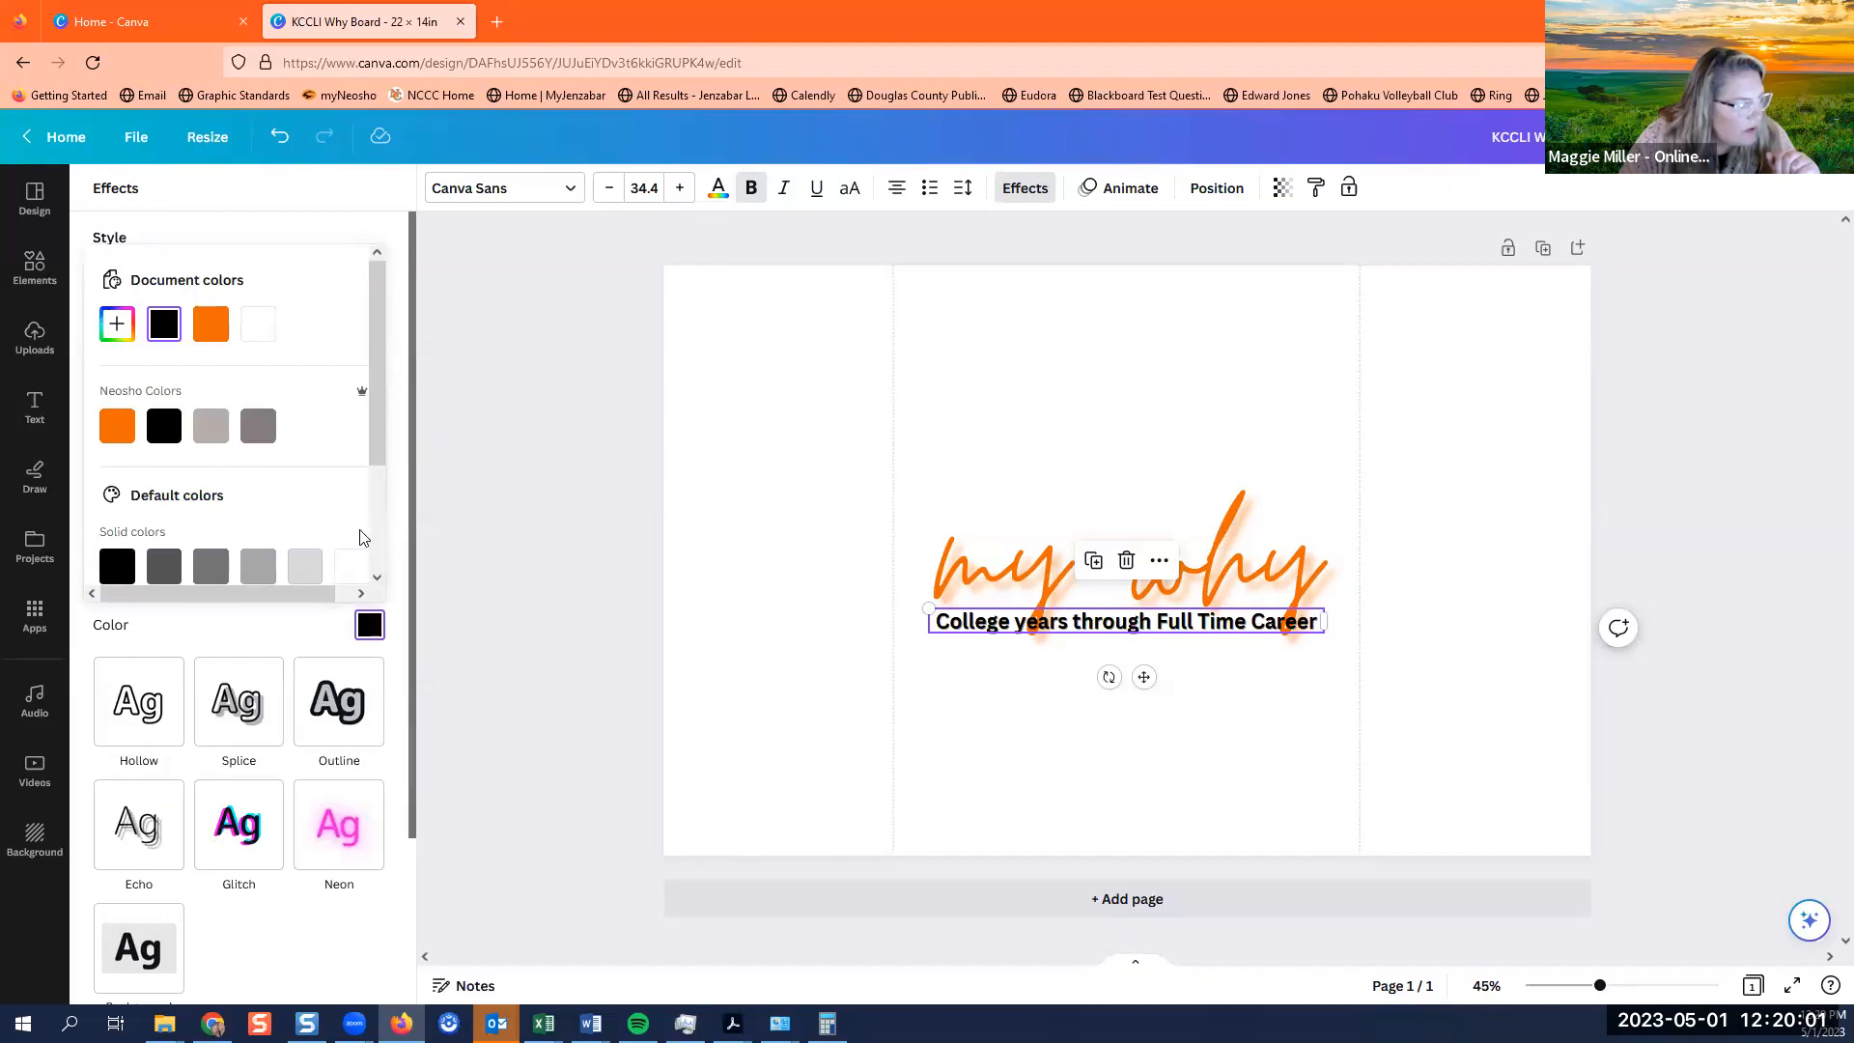
{"action": "left_click", "coordinate": [357, 579]}
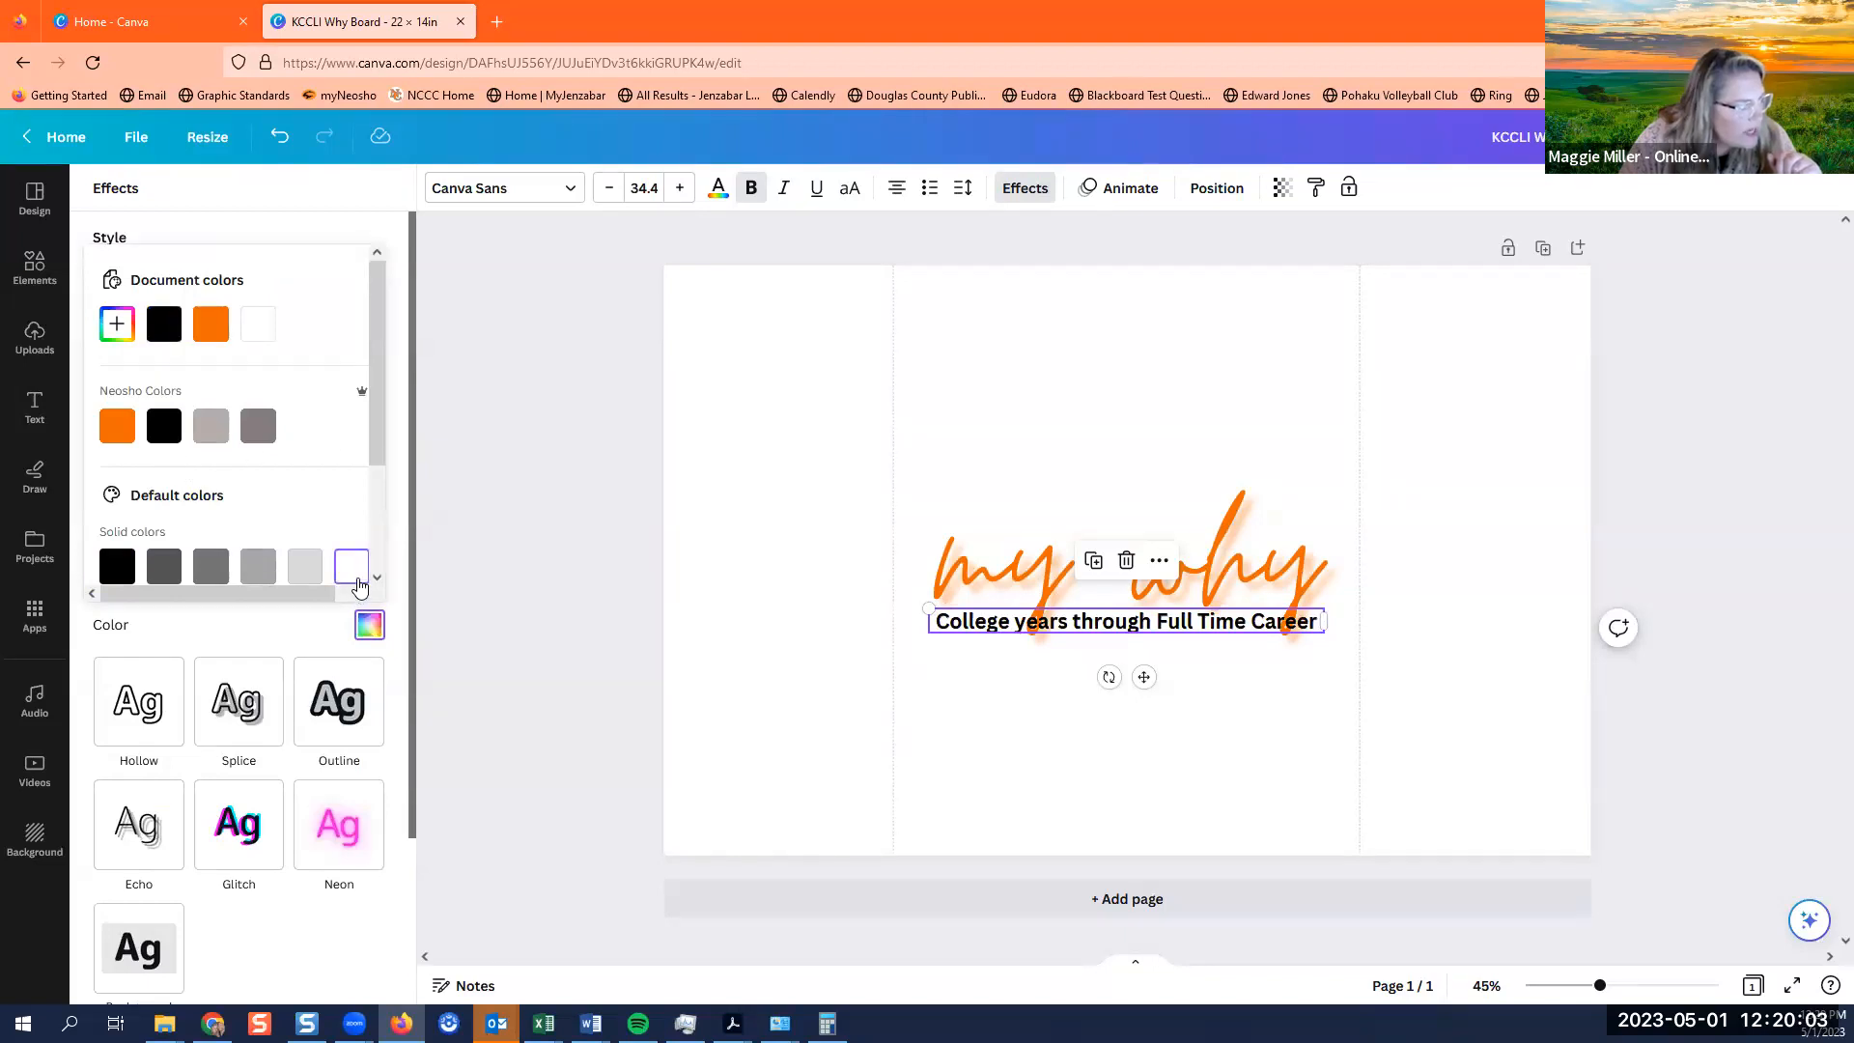
{"action": "left_click", "coordinate": [325, 623]}
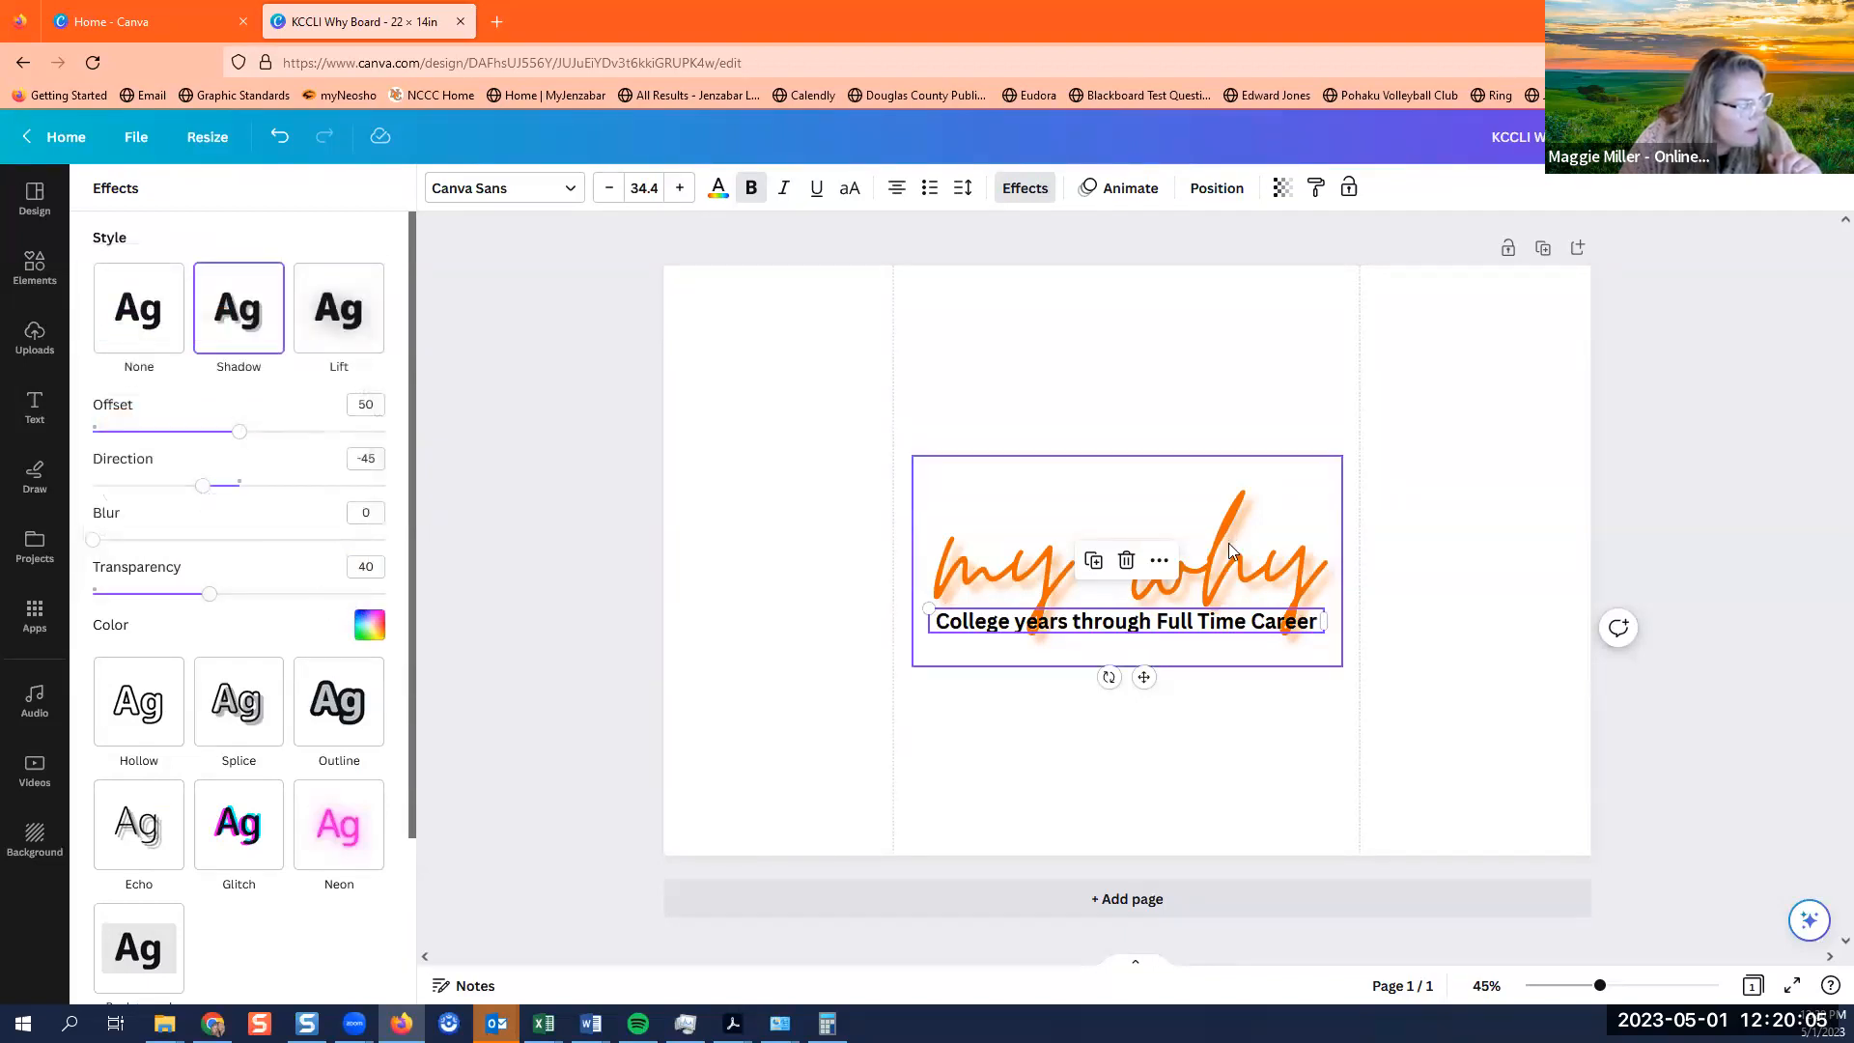
Set the subtitle shadow's transparency to 96 and its offset to about 26.
{"action": "left_click", "coordinate": [1634, 987]}
{"action": "left_click", "coordinate": [1668, 987]}
{"action": "left_click_drag", "start_coordinate": [1668, 989], "coordinate": [1655, 987]}
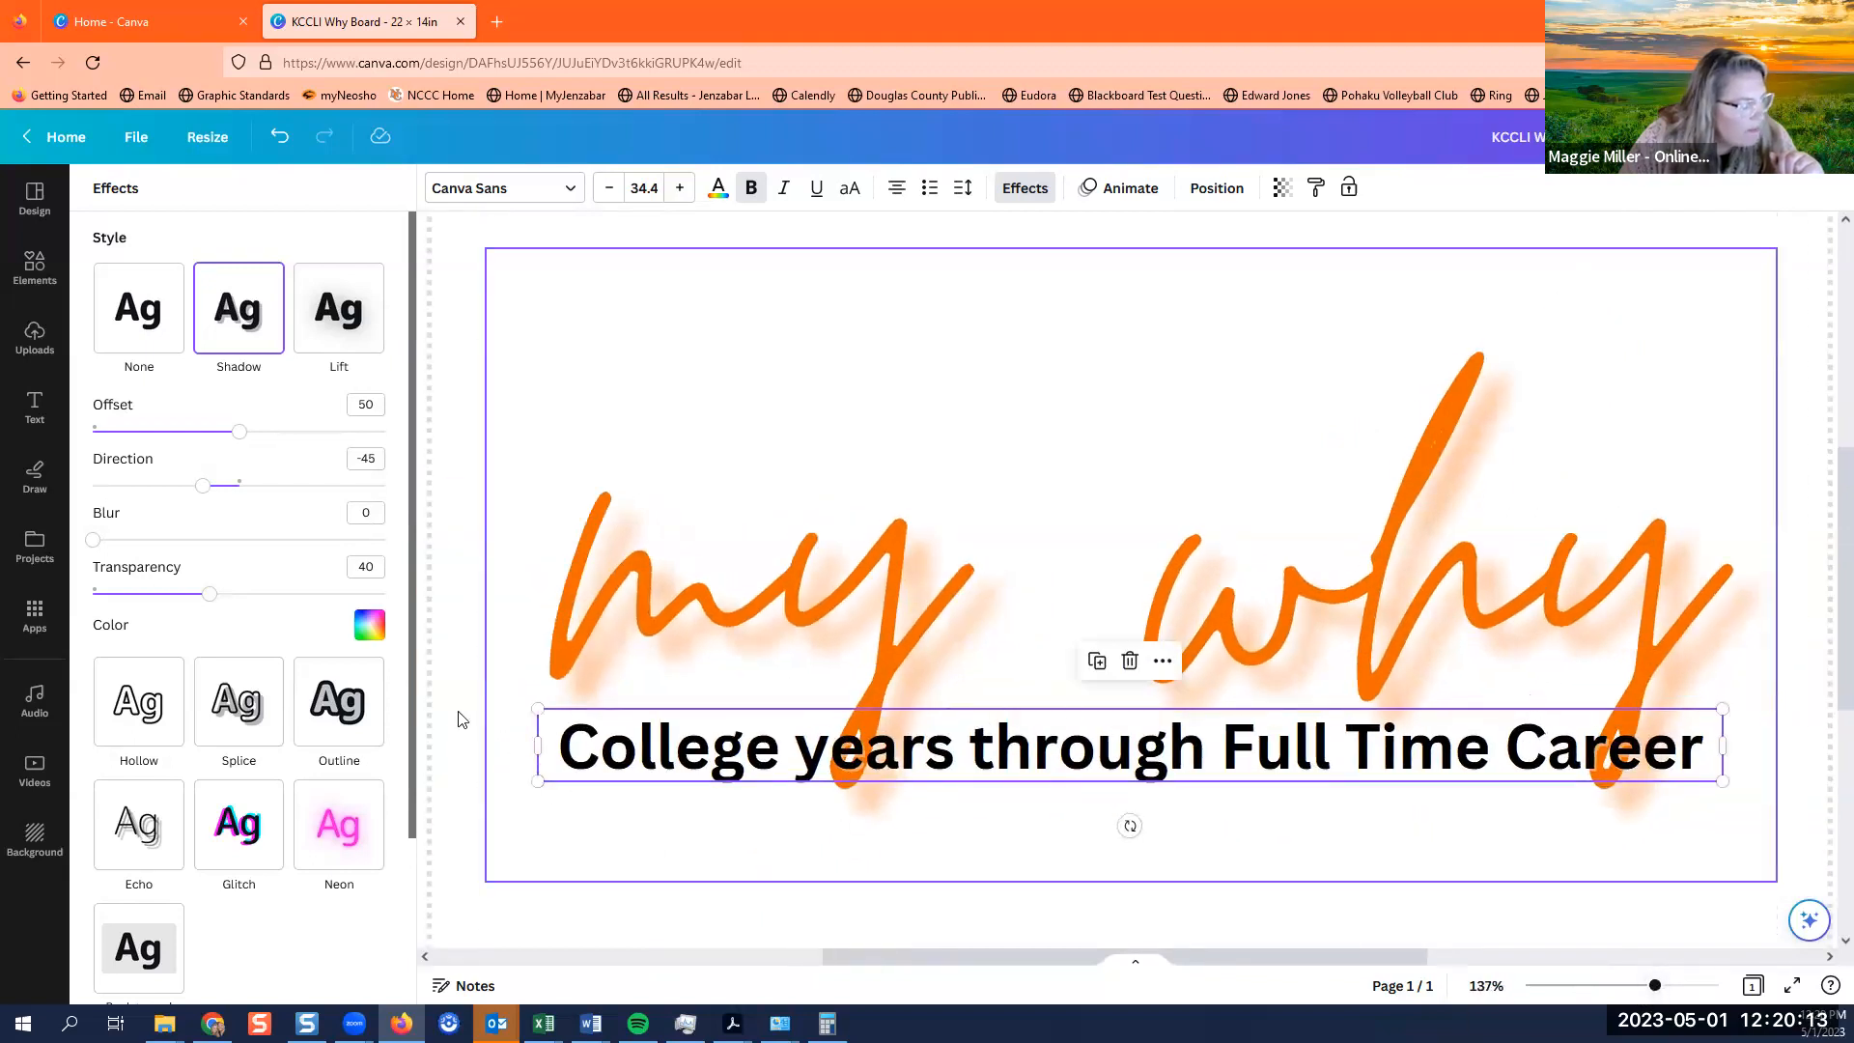
{"action": "left_click", "coordinate": [367, 633]}
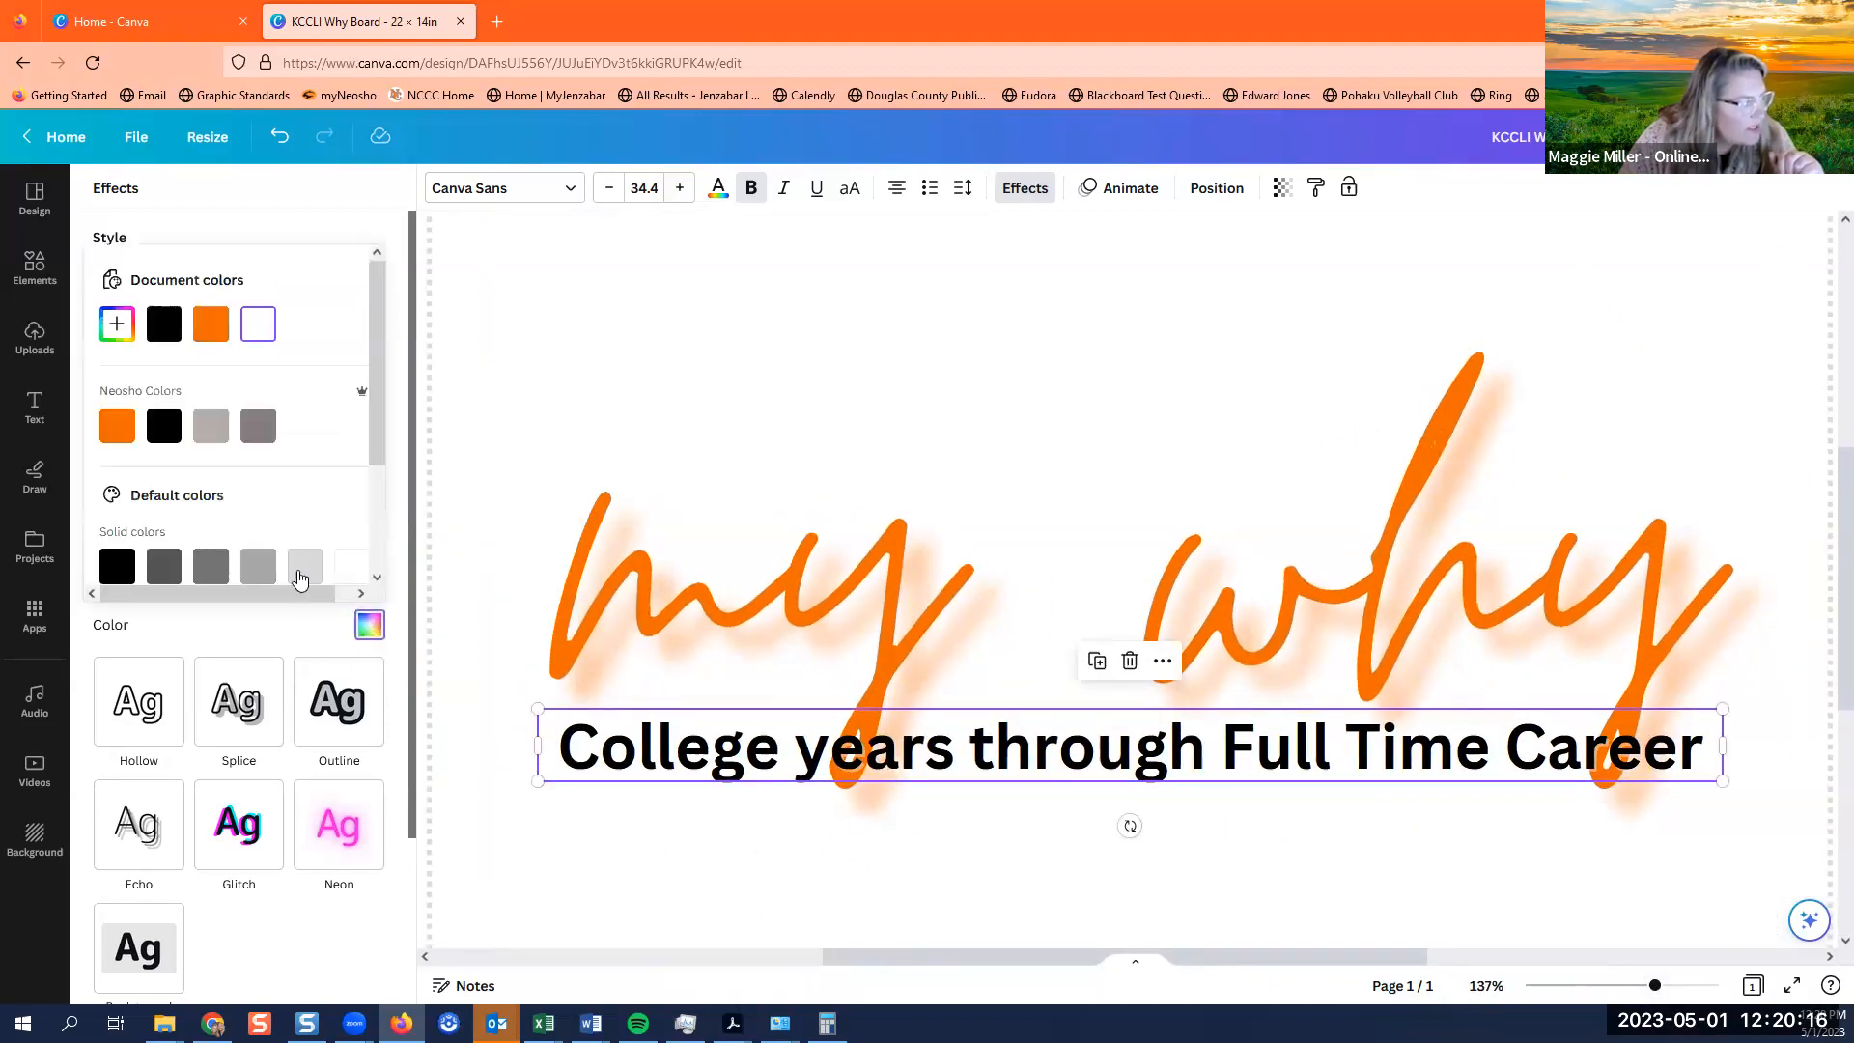
{"action": "left_click", "coordinate": [314, 625]}
{"action": "left_click_drag", "start_coordinate": [209, 594], "coordinate": [411, 639]}
{"action": "left_click", "coordinate": [862, 755]}
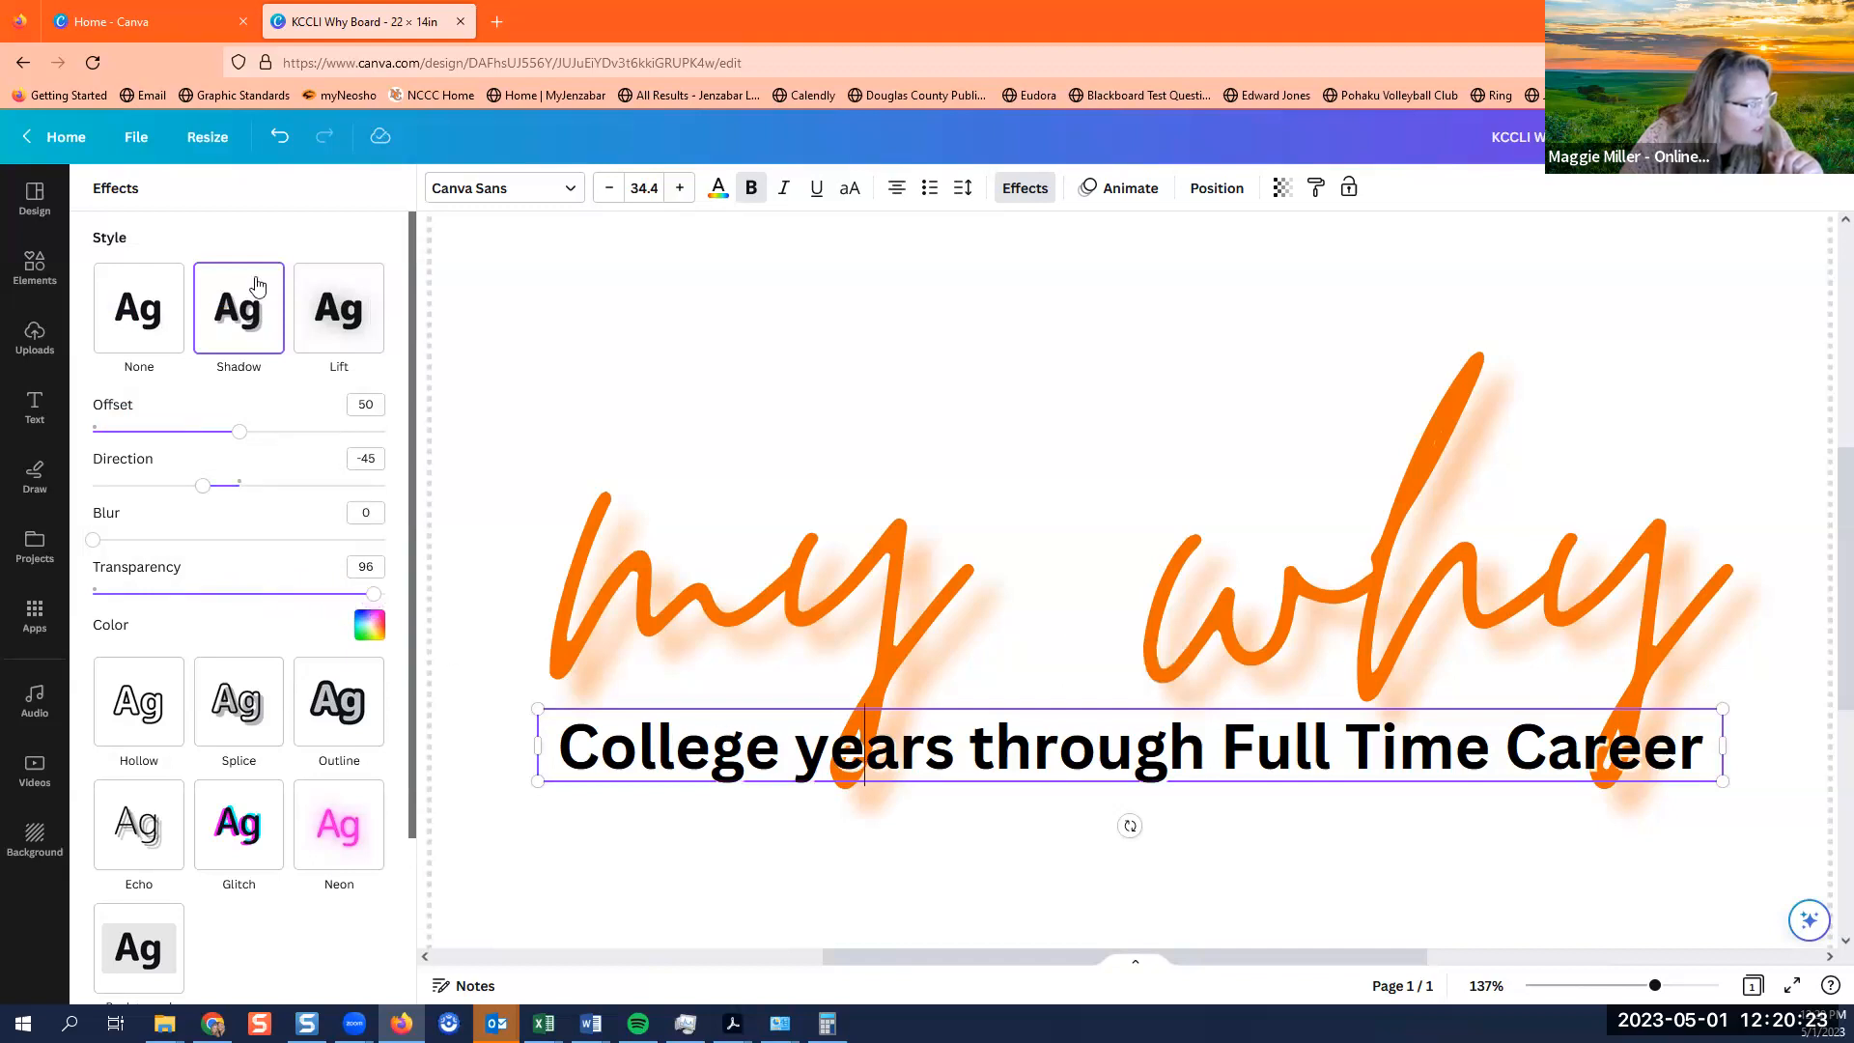
{"action": "left_click_drag", "start_coordinate": [235, 443], "coordinate": [172, 443]}
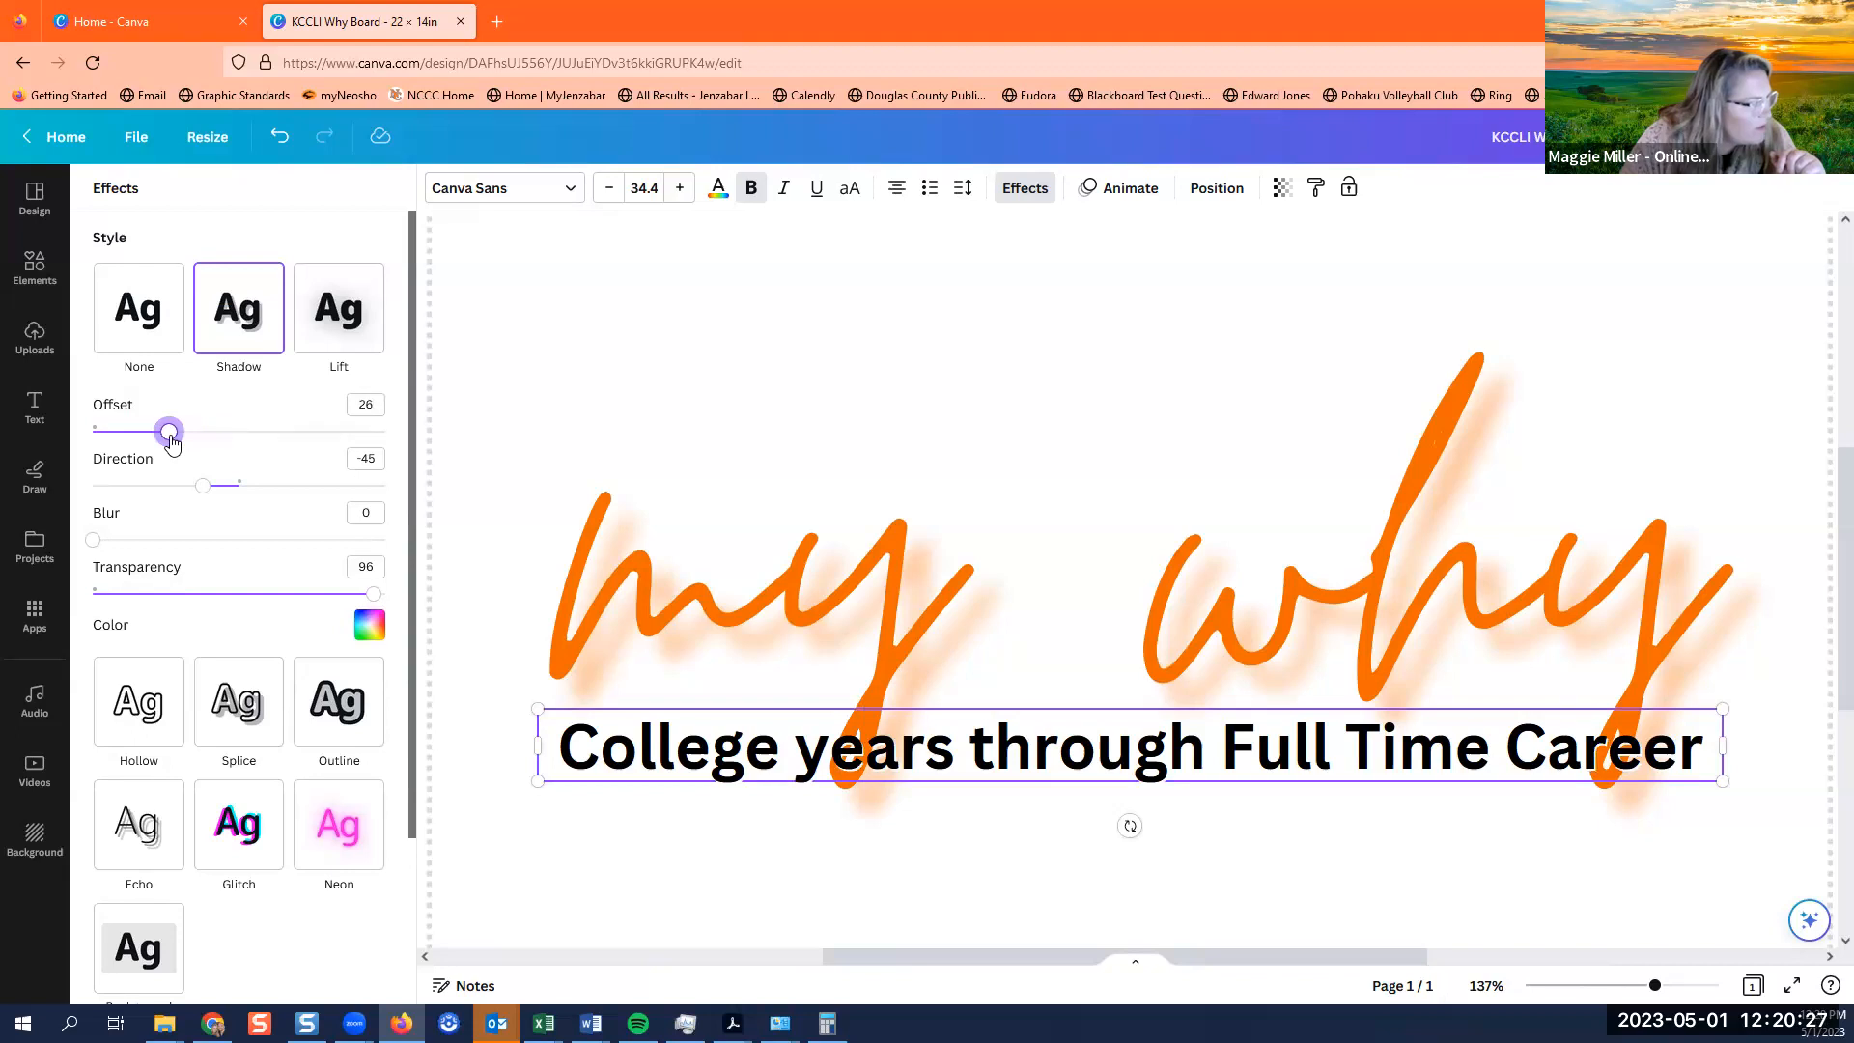
{"action": "left_click_drag", "start_coordinate": [169, 441], "coordinate": [167, 442]}
{"action": "left_click", "coordinate": [869, 398]}
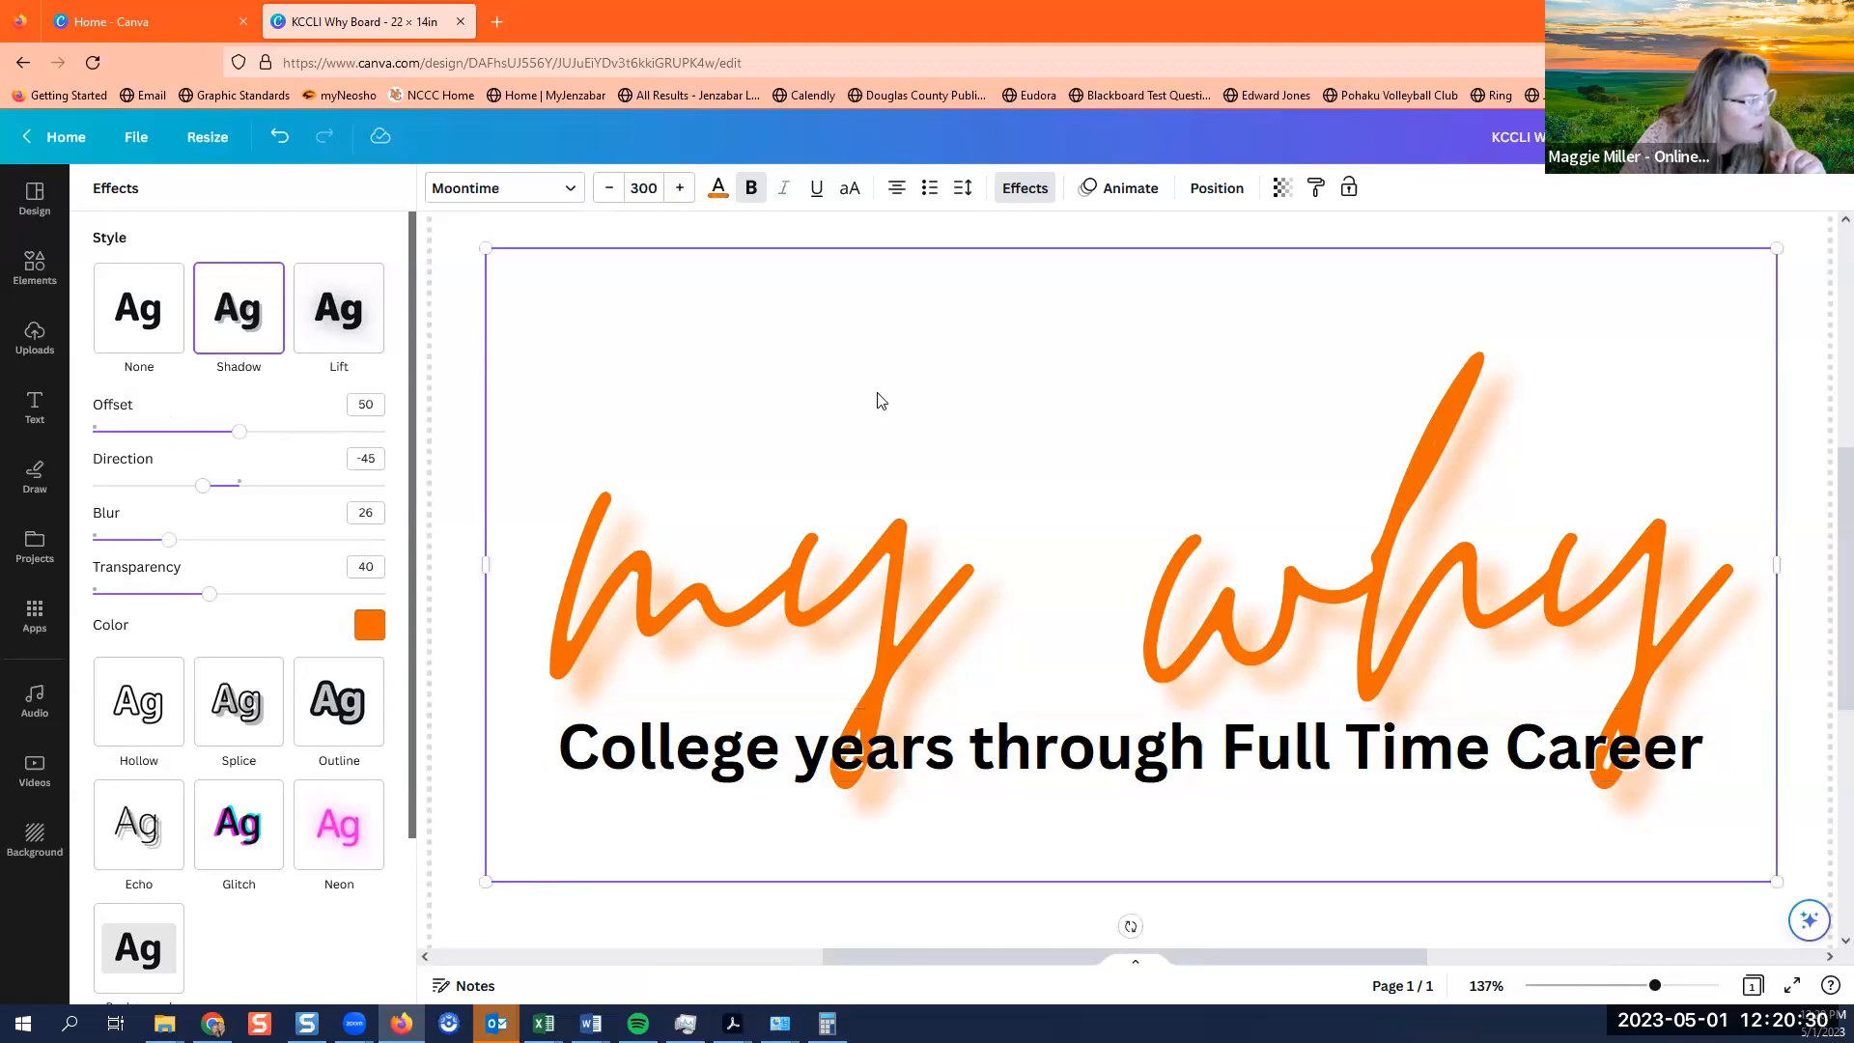
Nudge the subtitle slightly lower beneath the "my why" title.
{"action": "left_click", "coordinate": [1636, 987]}
{"action": "left_click", "coordinate": [1620, 987]}
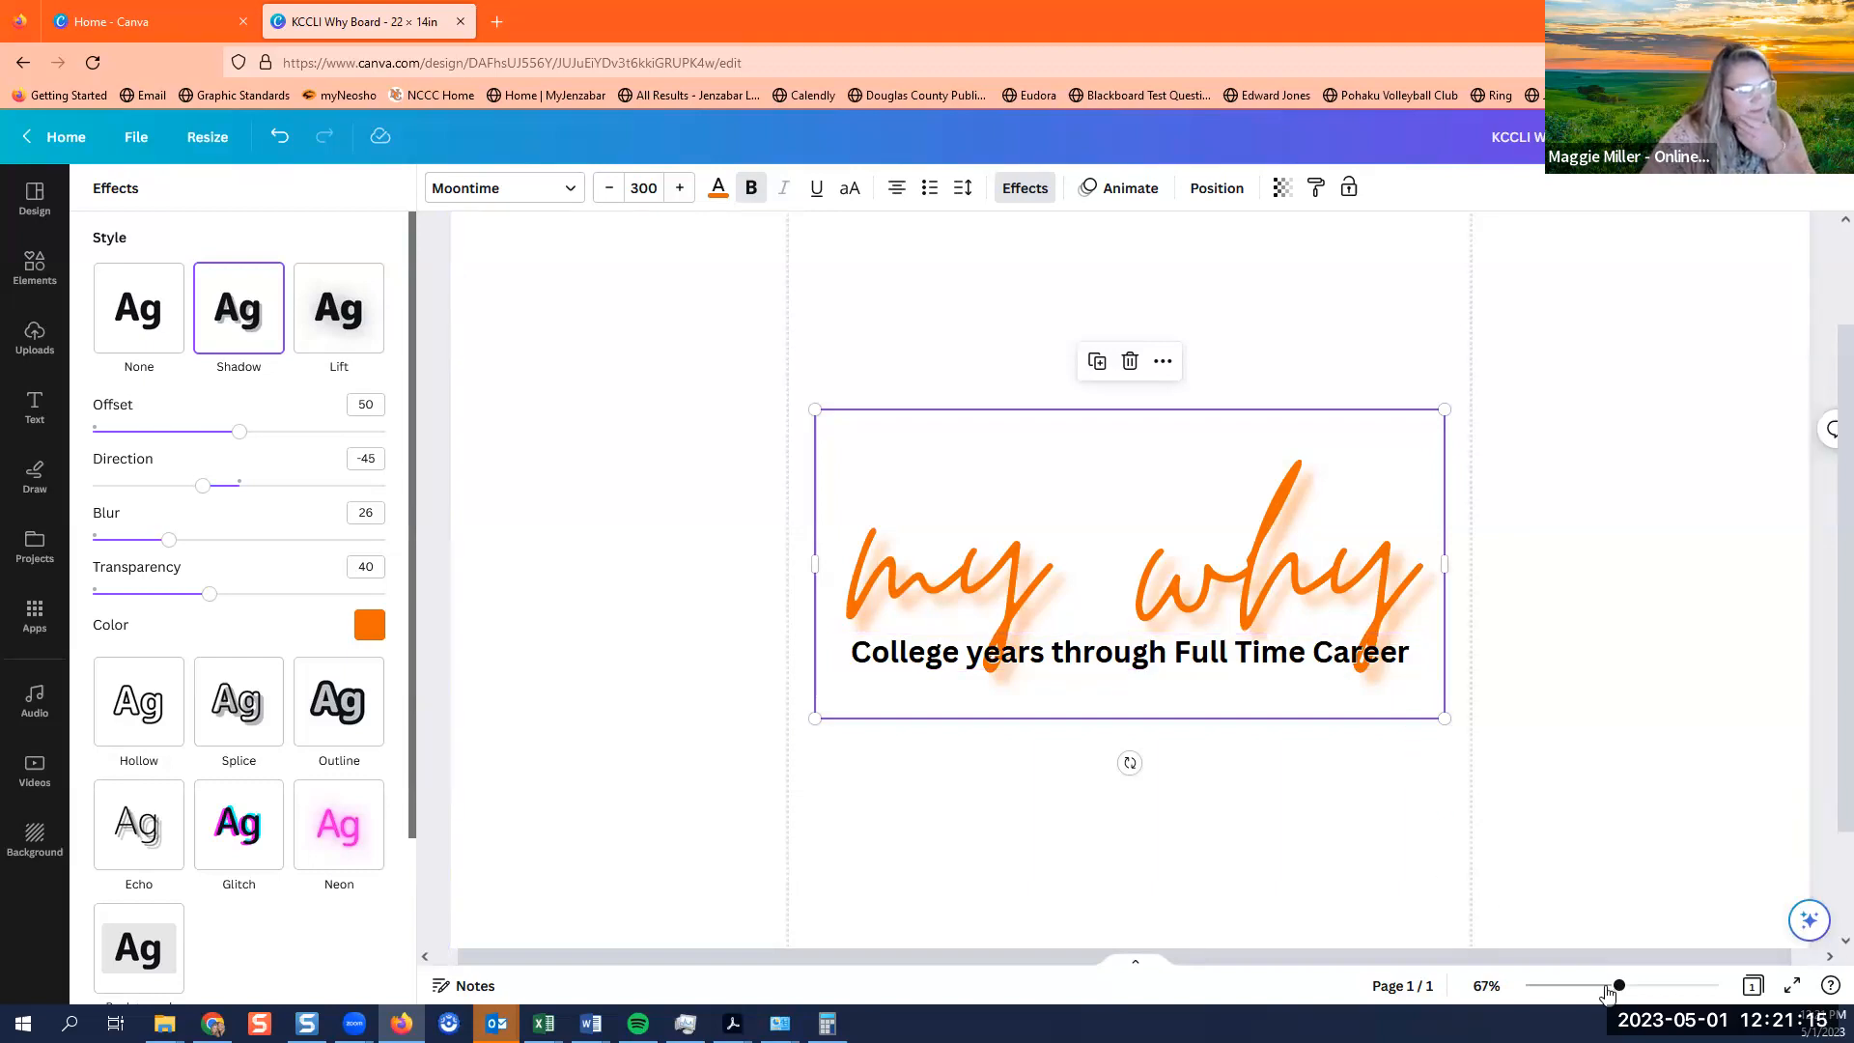
{"action": "left_click_drag", "start_coordinate": [1615, 985], "coordinate": [1604, 985]}
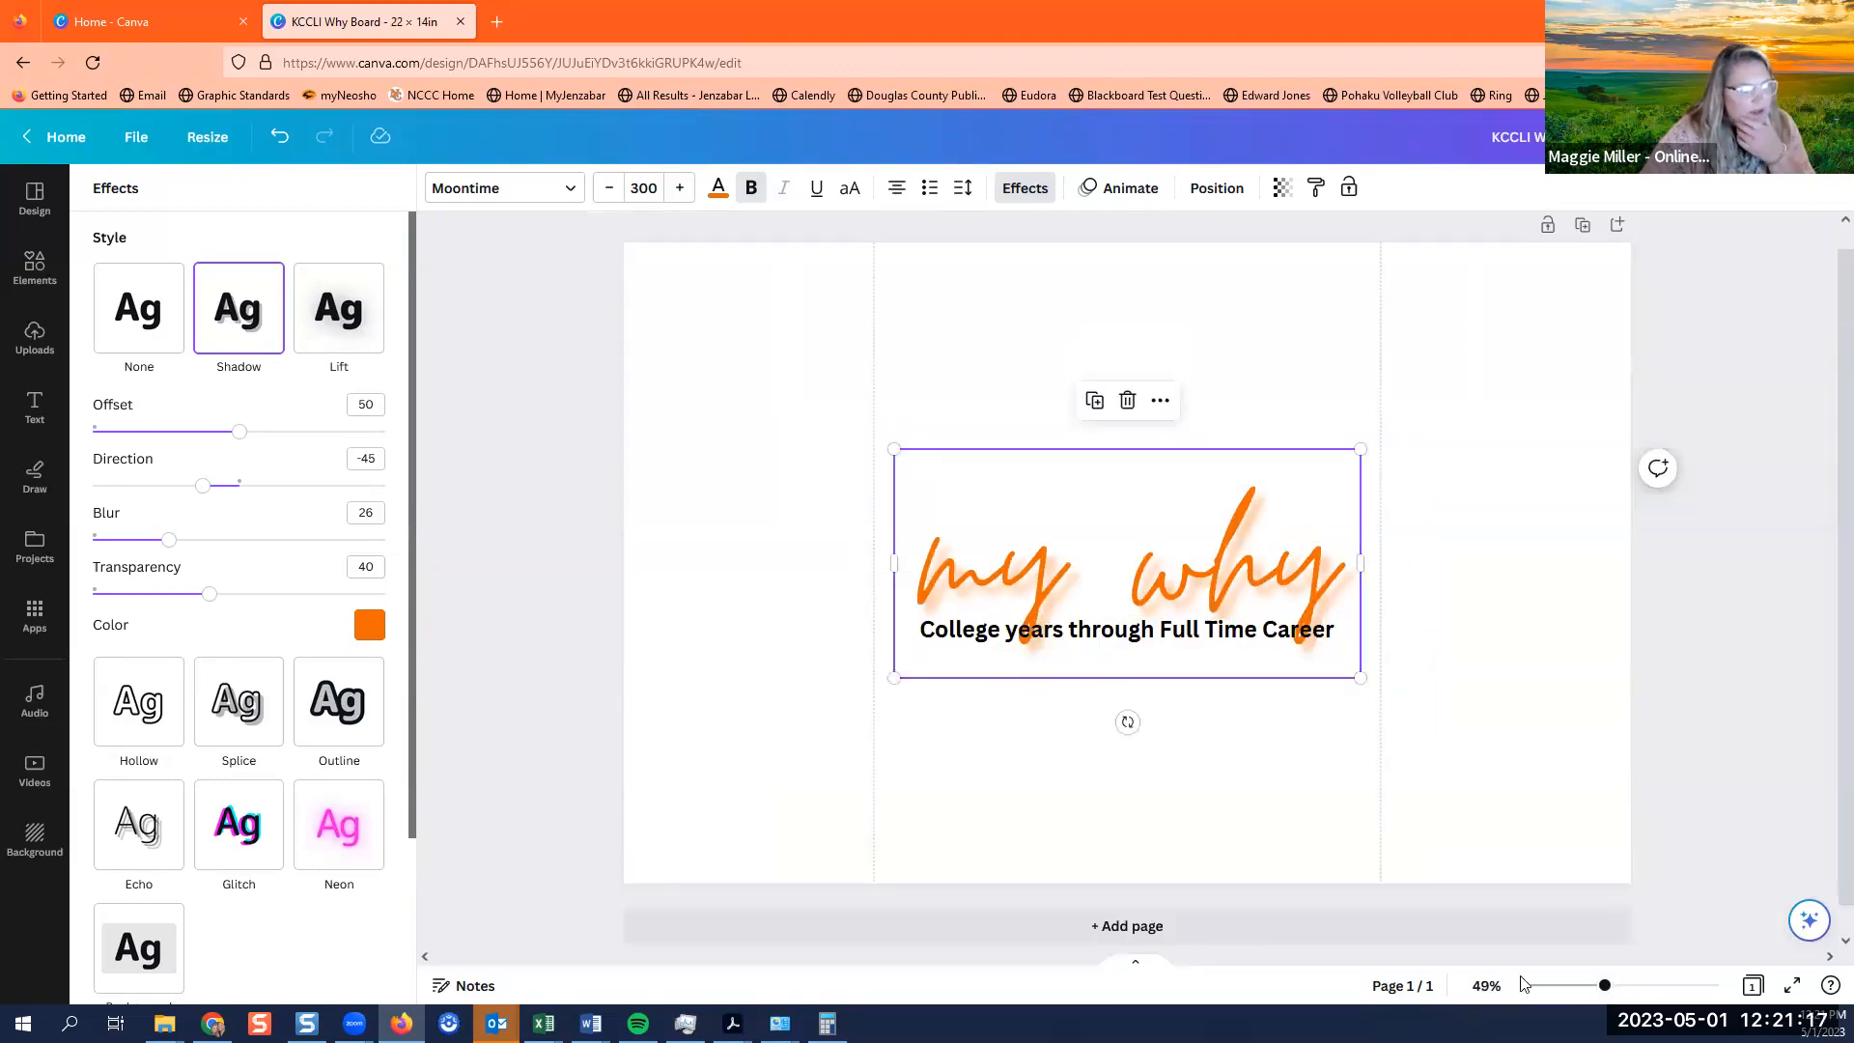
{"action": "left_click", "coordinate": [1507, 758]}
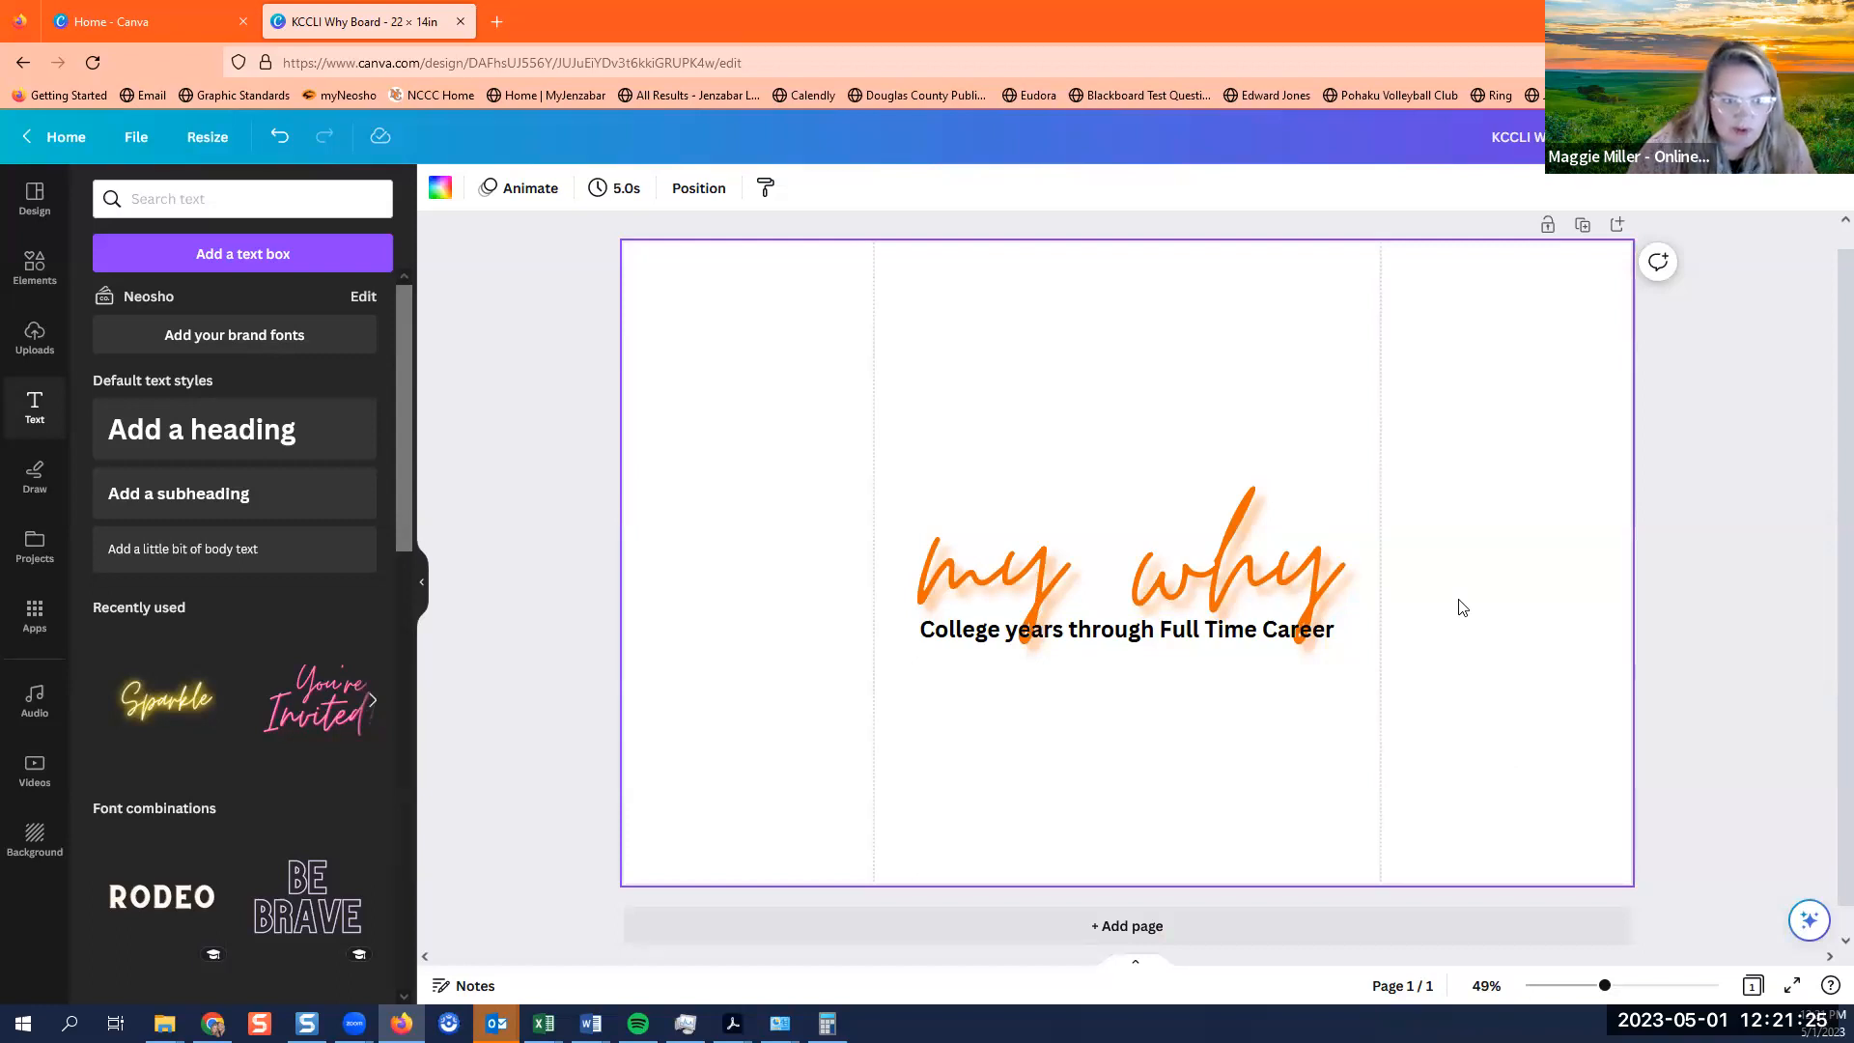
{"action": "left_click", "coordinate": [1218, 634]}
{"action": "left_click_drag", "start_coordinate": [1207, 633], "coordinate": [1225, 633]}
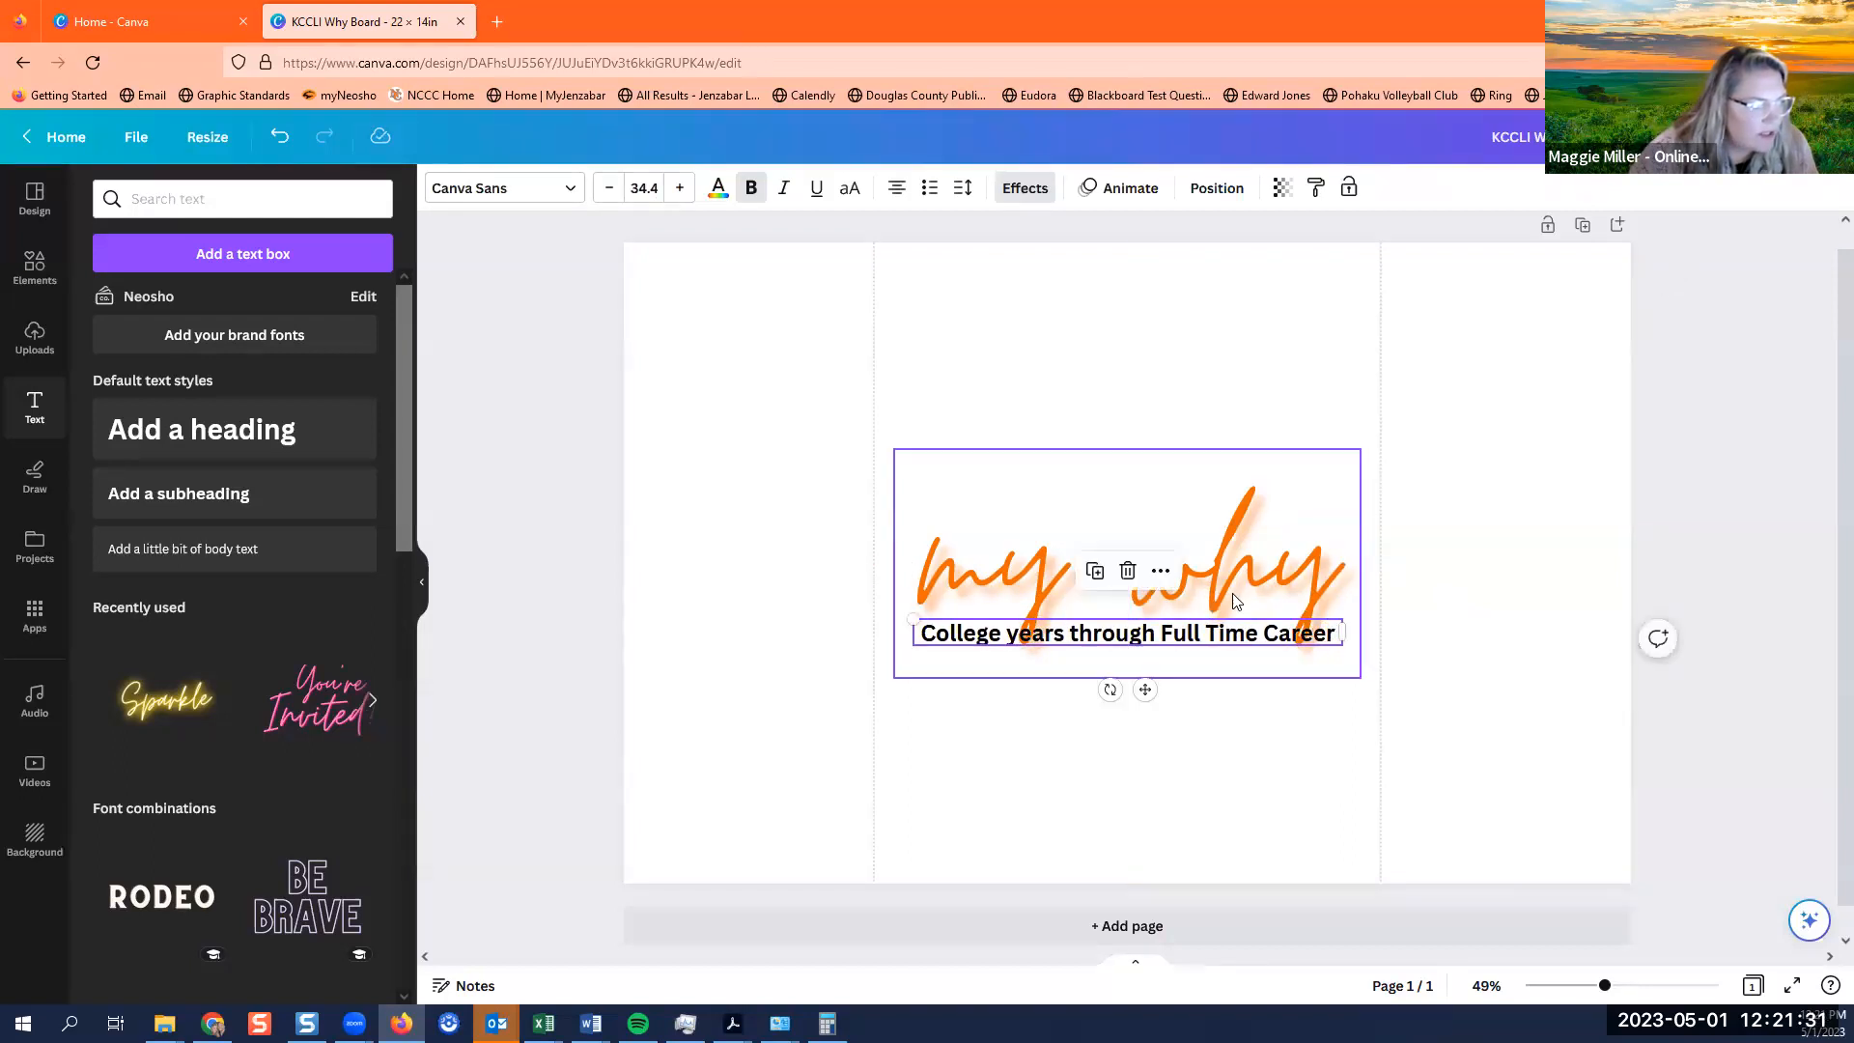
{"action": "left_click", "coordinate": [1566, 608]}
{"action": "left_click", "coordinate": [1235, 647]}
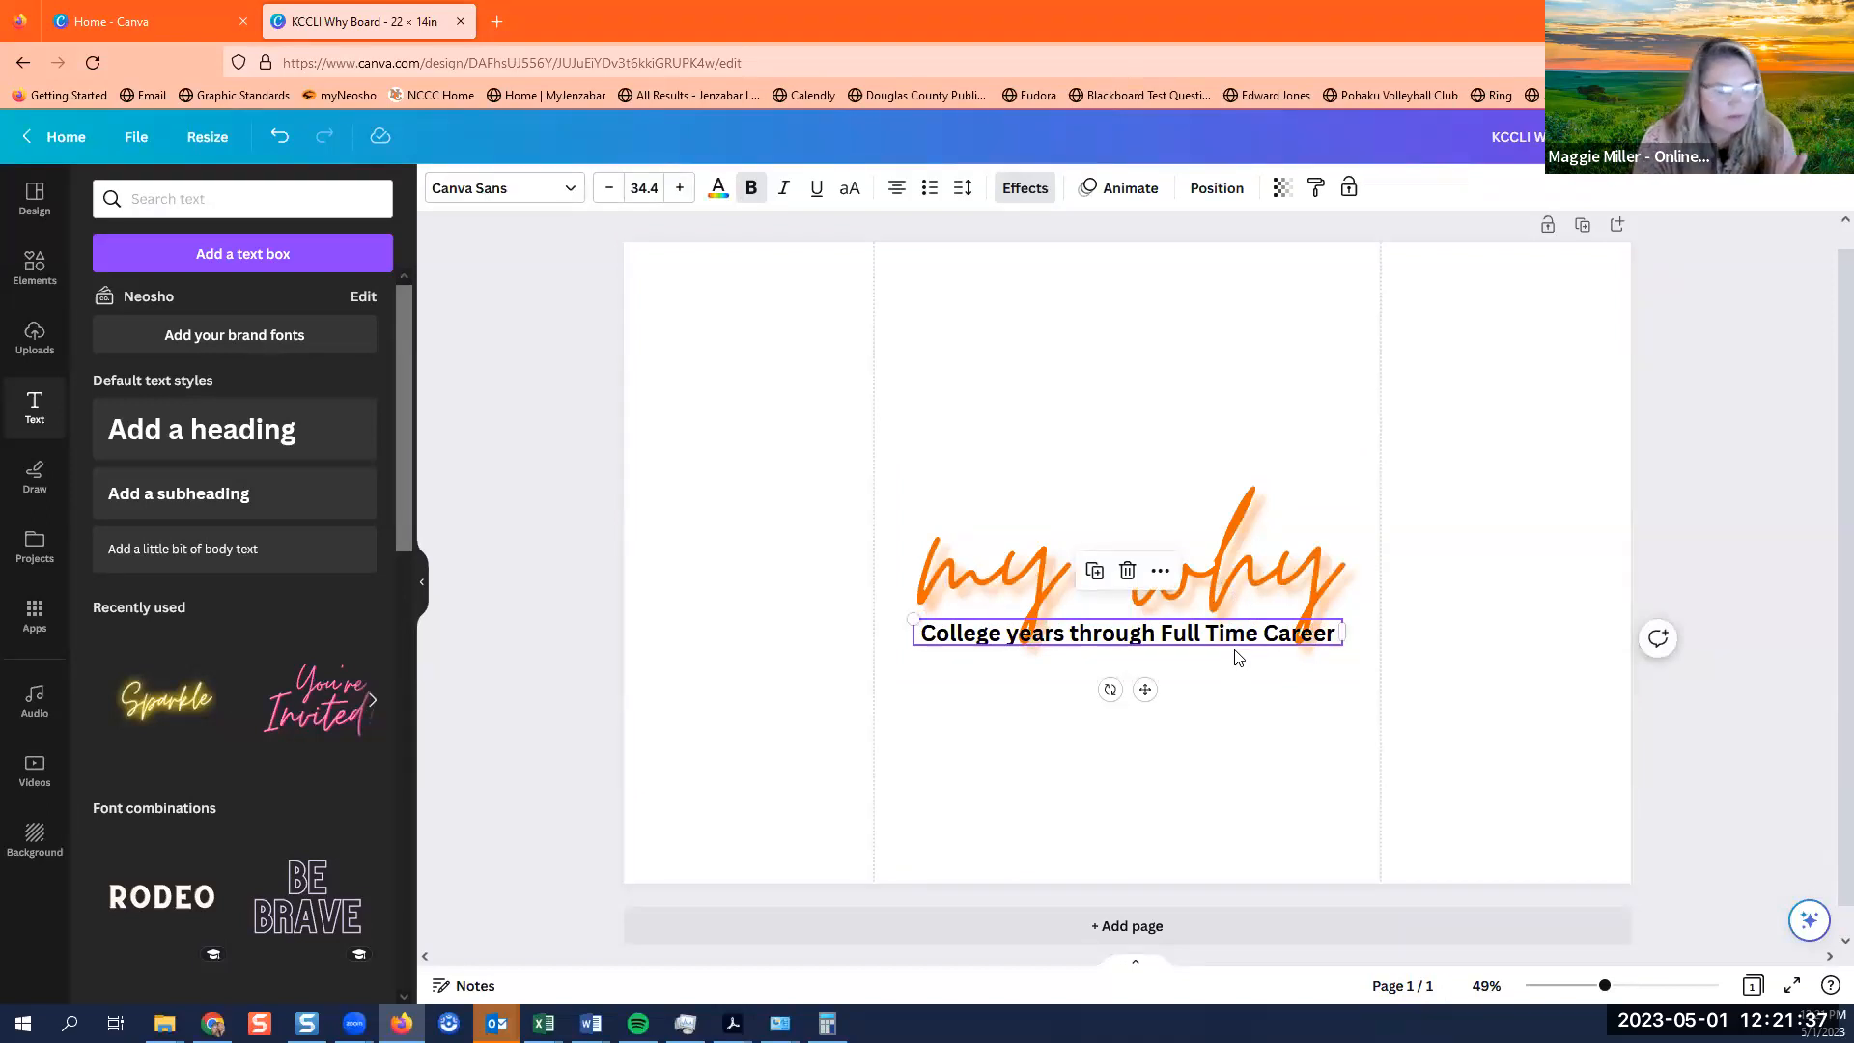
{"action": "left_click", "coordinate": [1478, 599]}
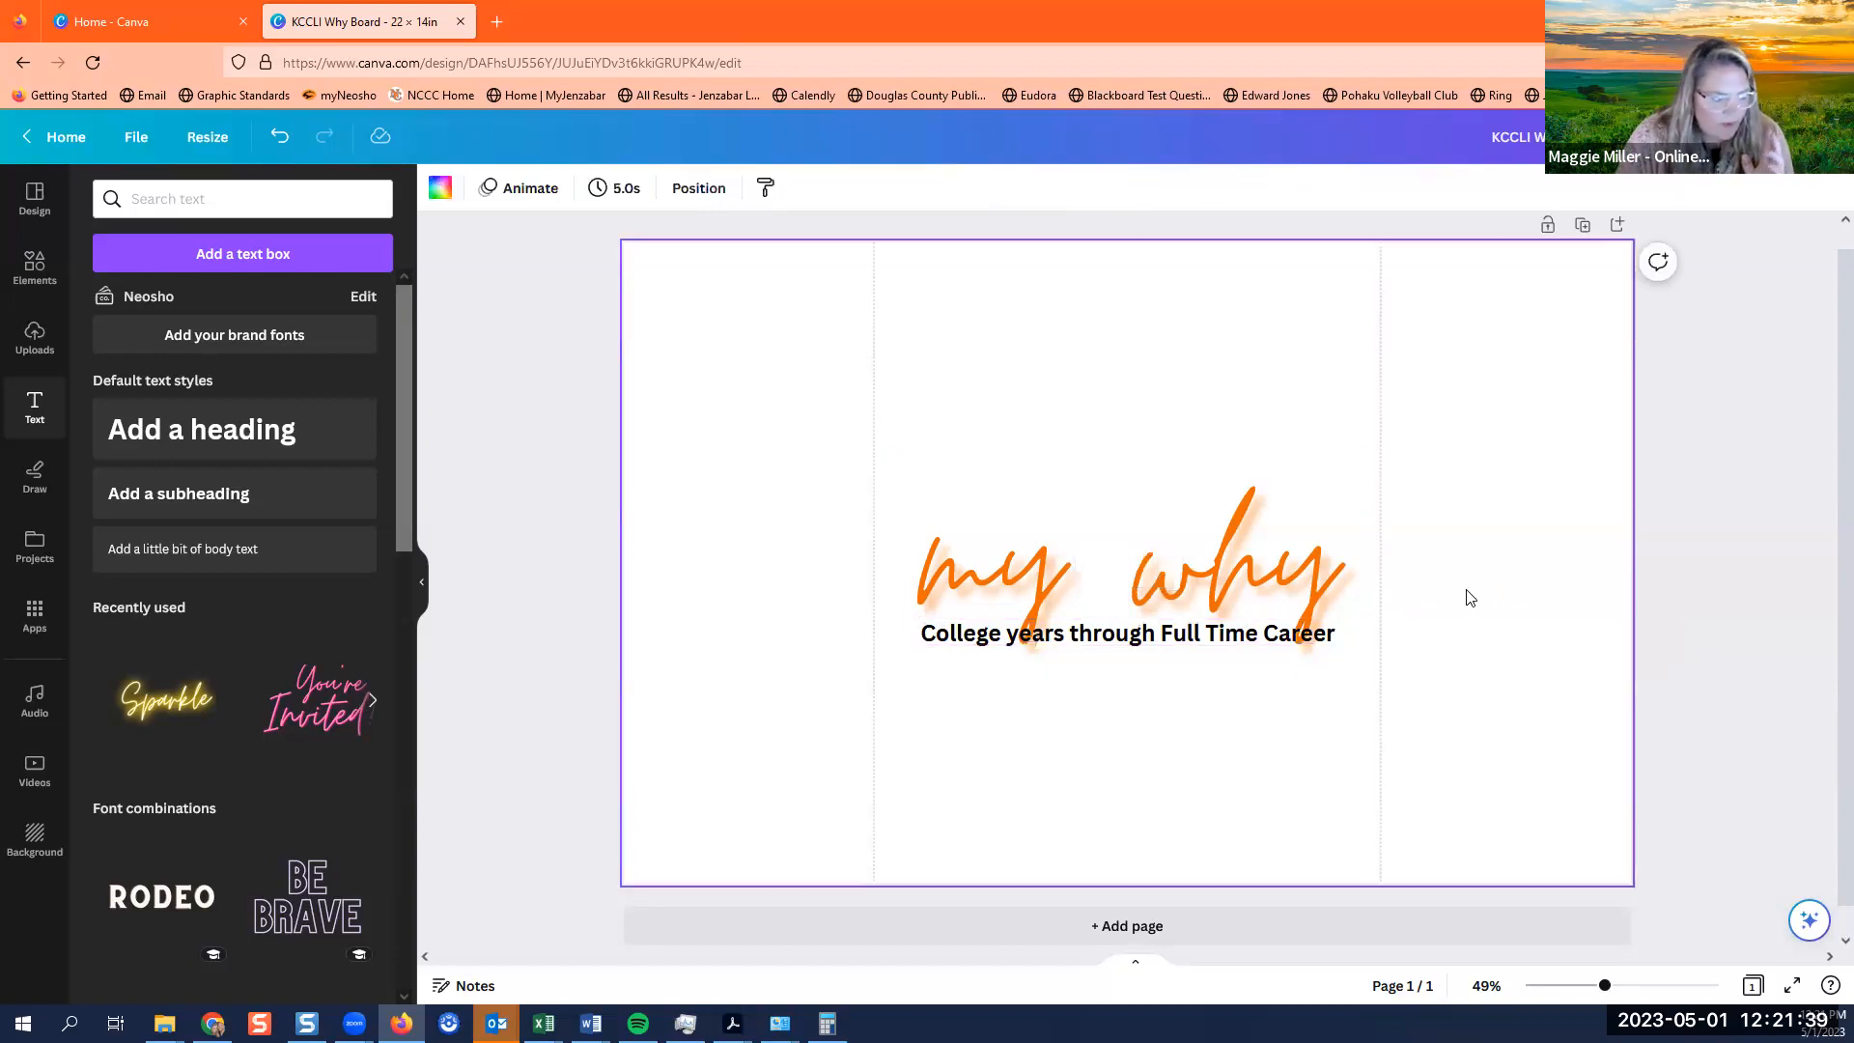
Tighten the subtitle box to about 9.1 wide, and scale the subtitle up to size 35.6.
{"action": "left_click", "coordinate": [1179, 599]}
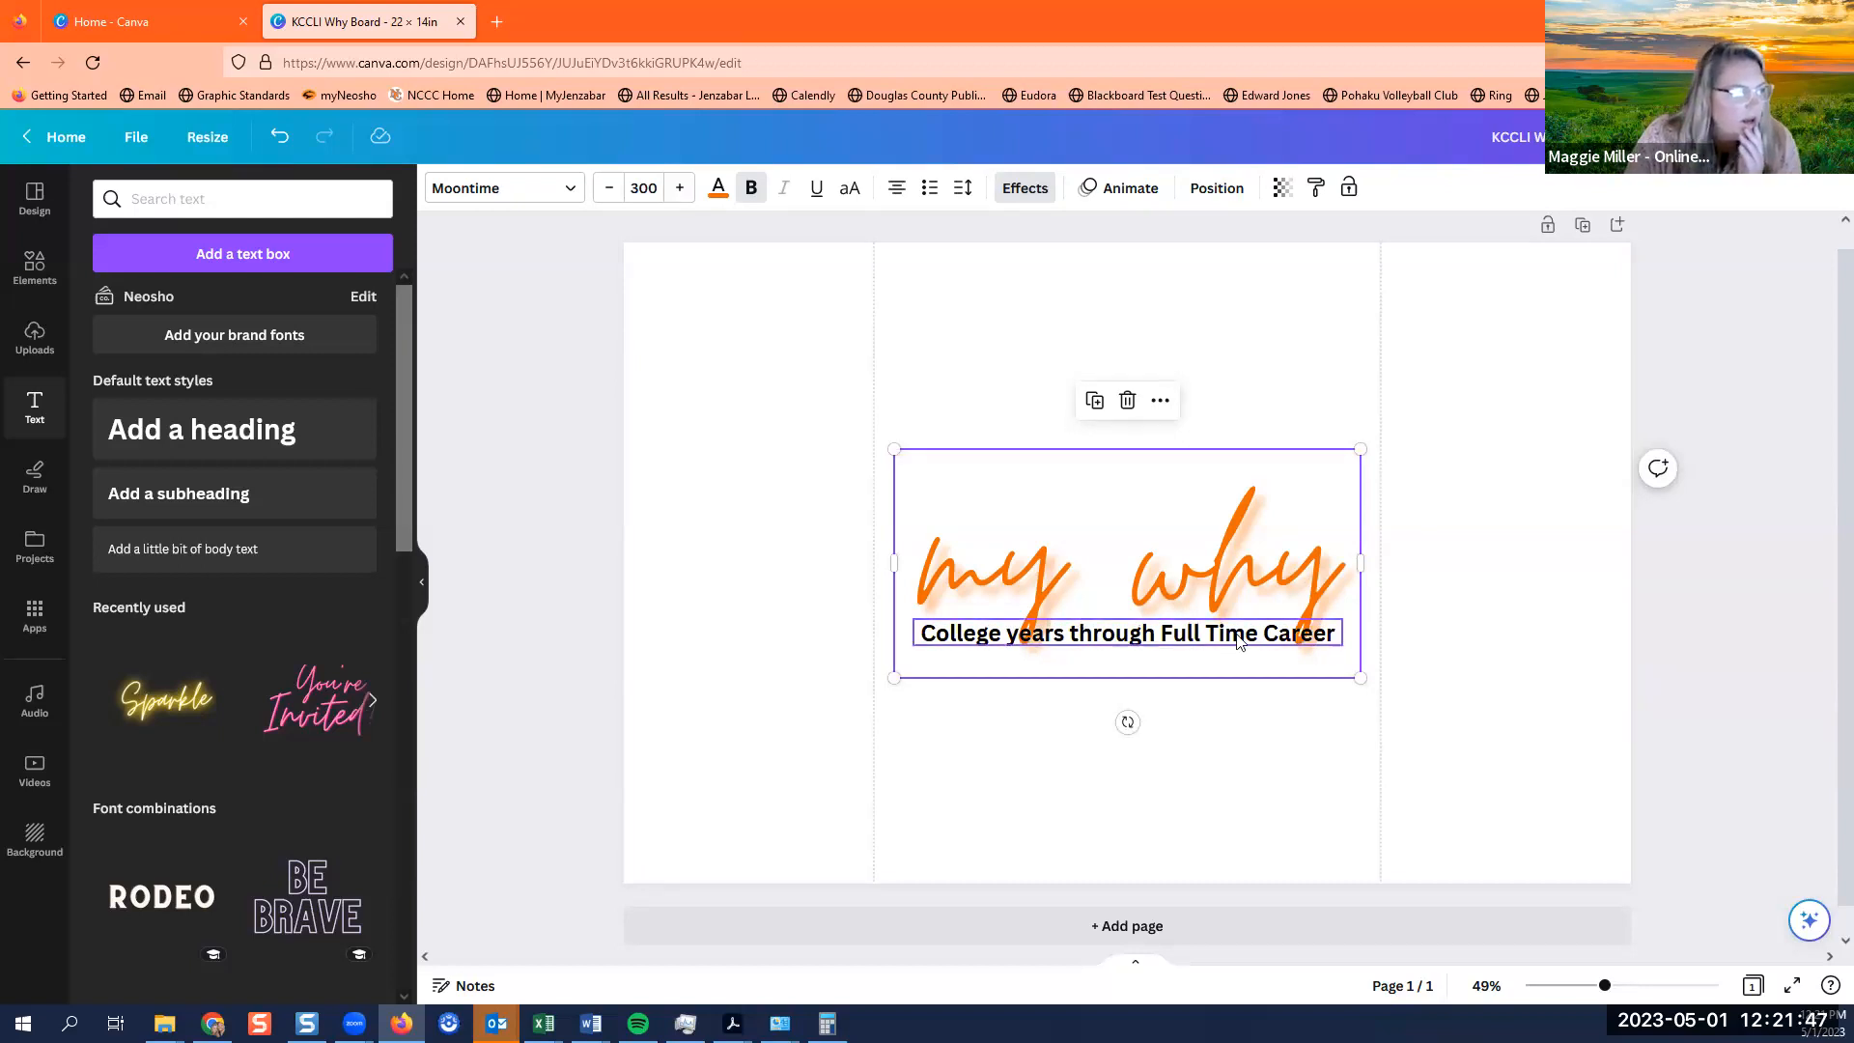
{"action": "left_click", "coordinate": [1338, 634]}
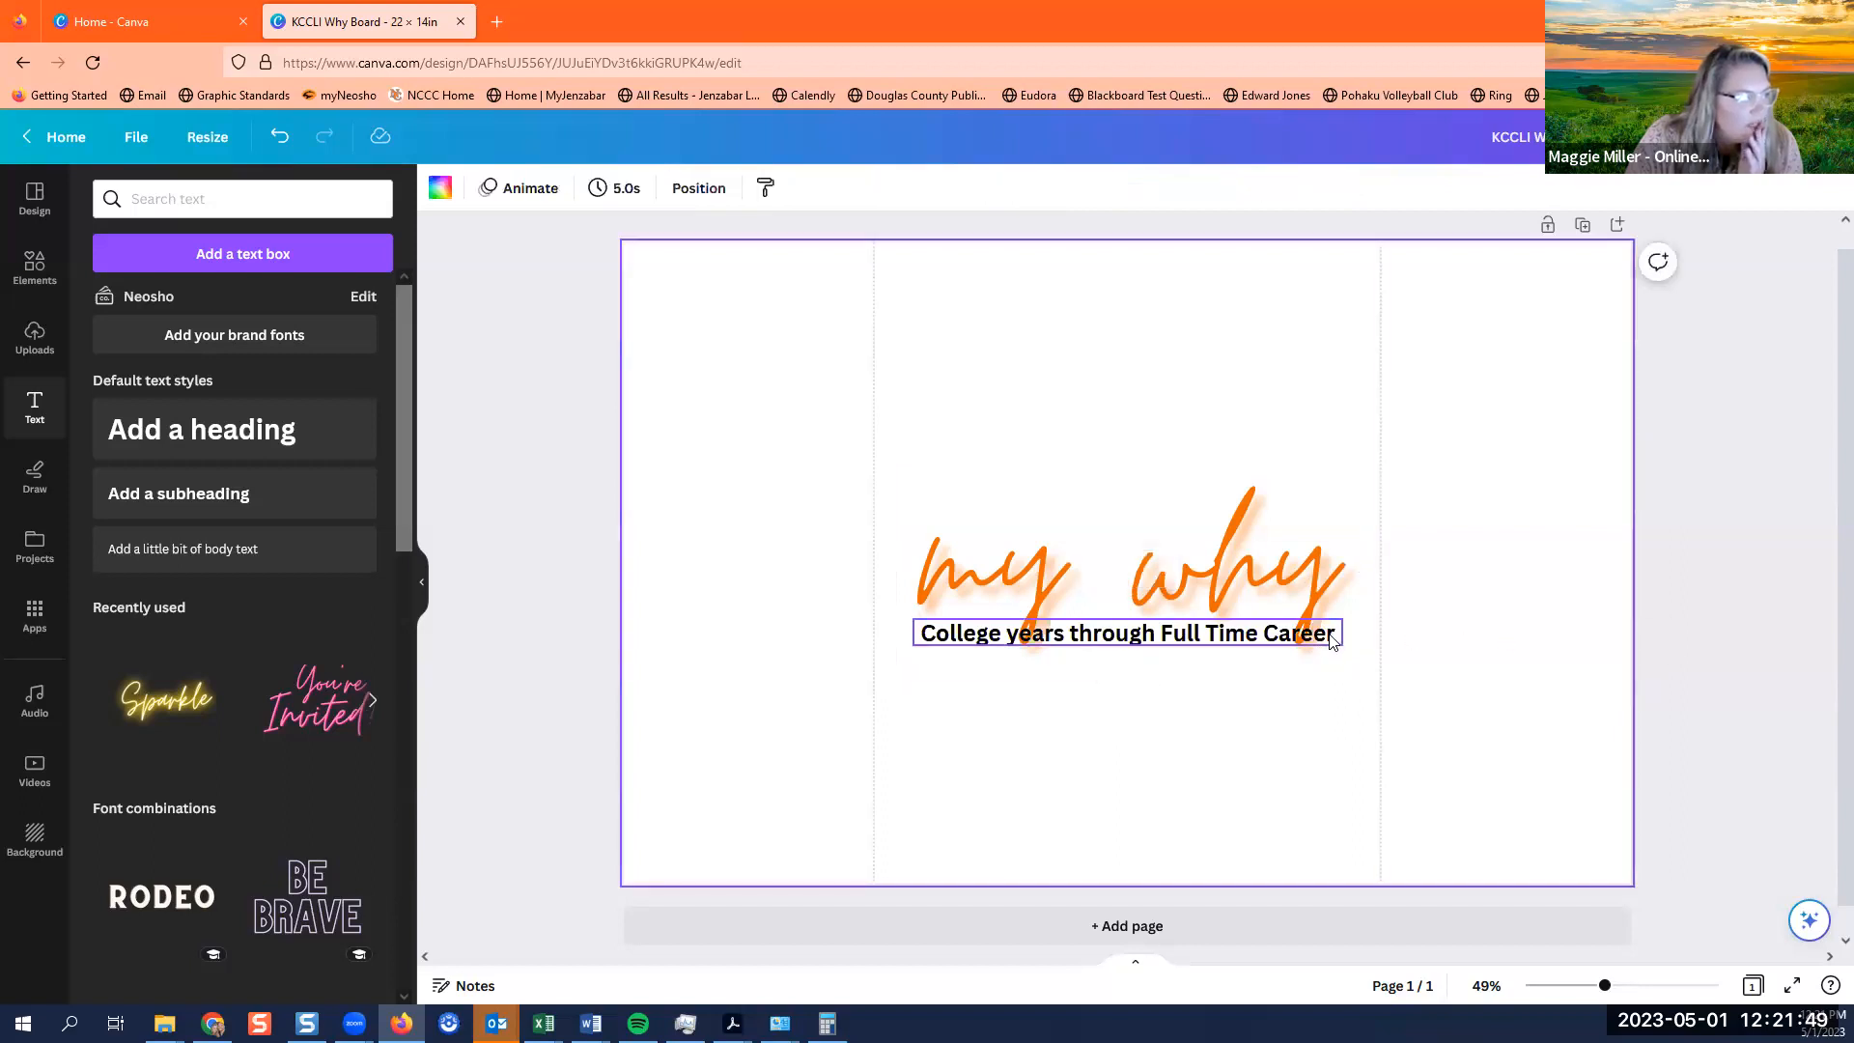
{"action": "left_click_drag", "start_coordinate": [1344, 632], "coordinate": [1333, 632]}
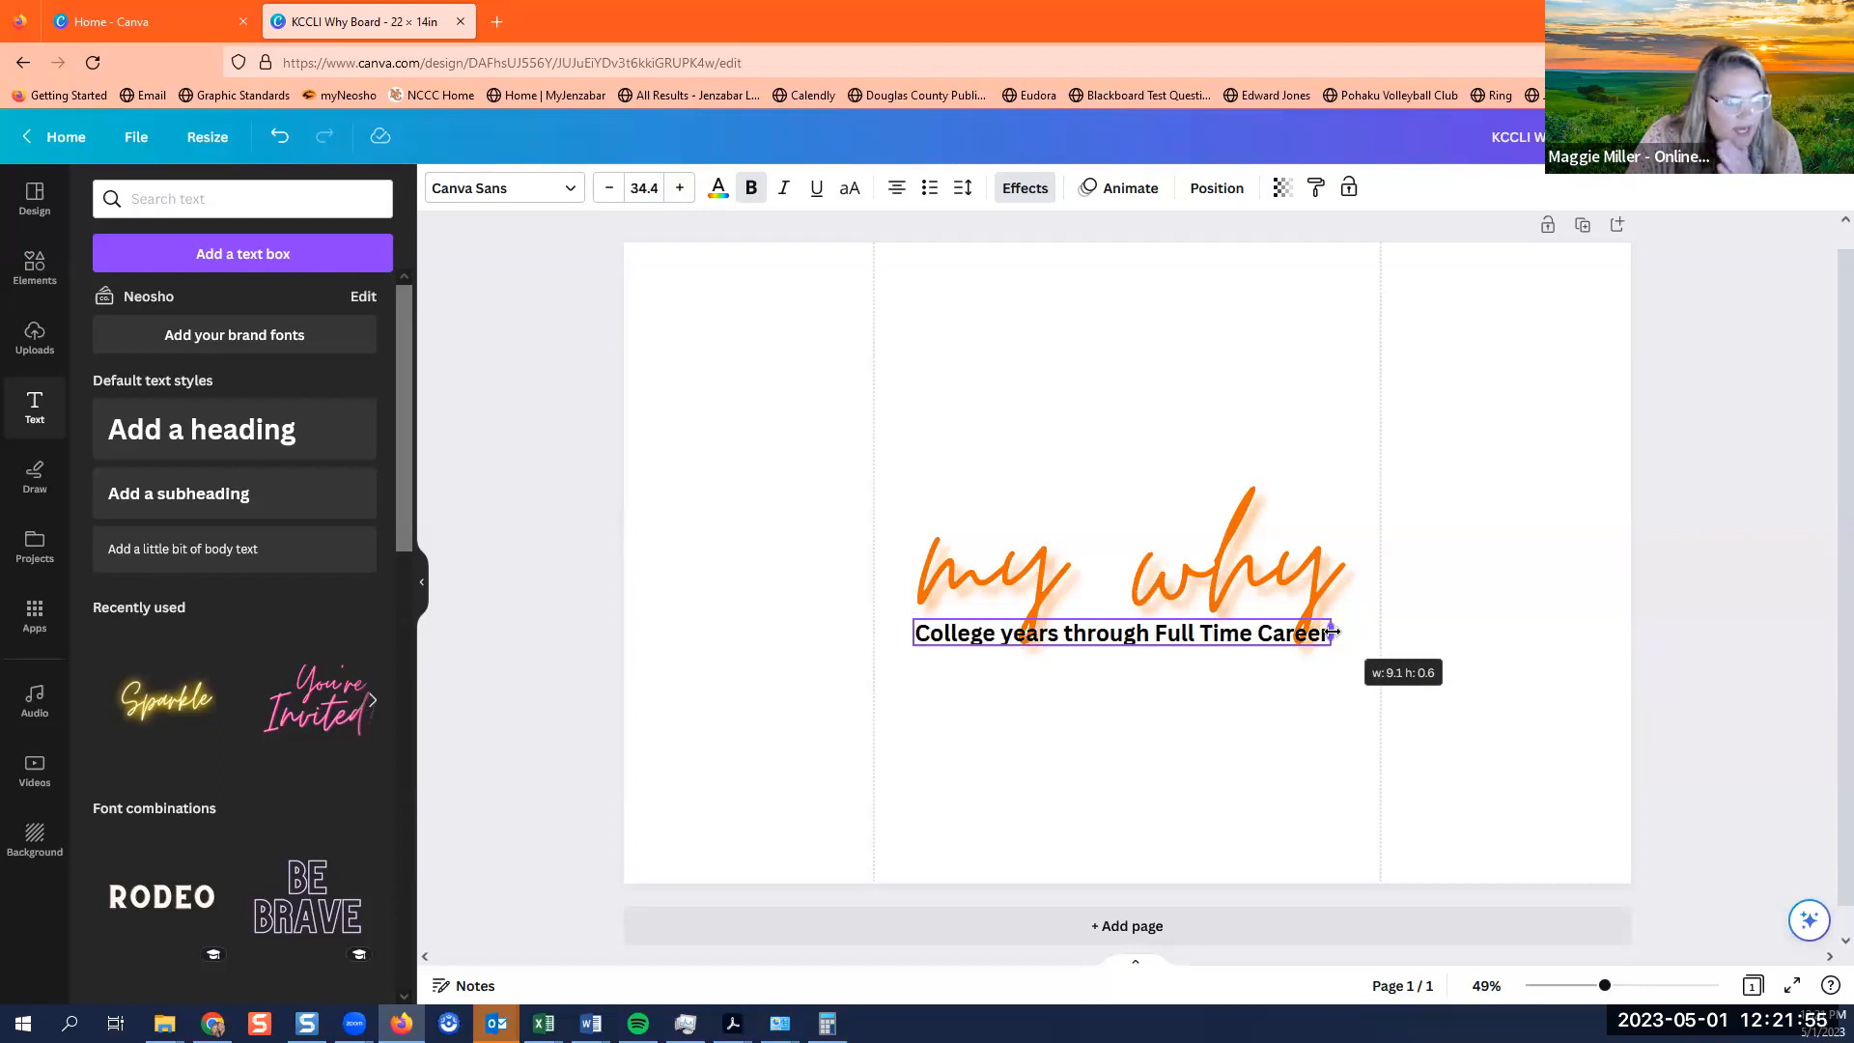
{"action": "left_click_drag", "start_coordinate": [1333, 631], "coordinate": [1332, 631]}
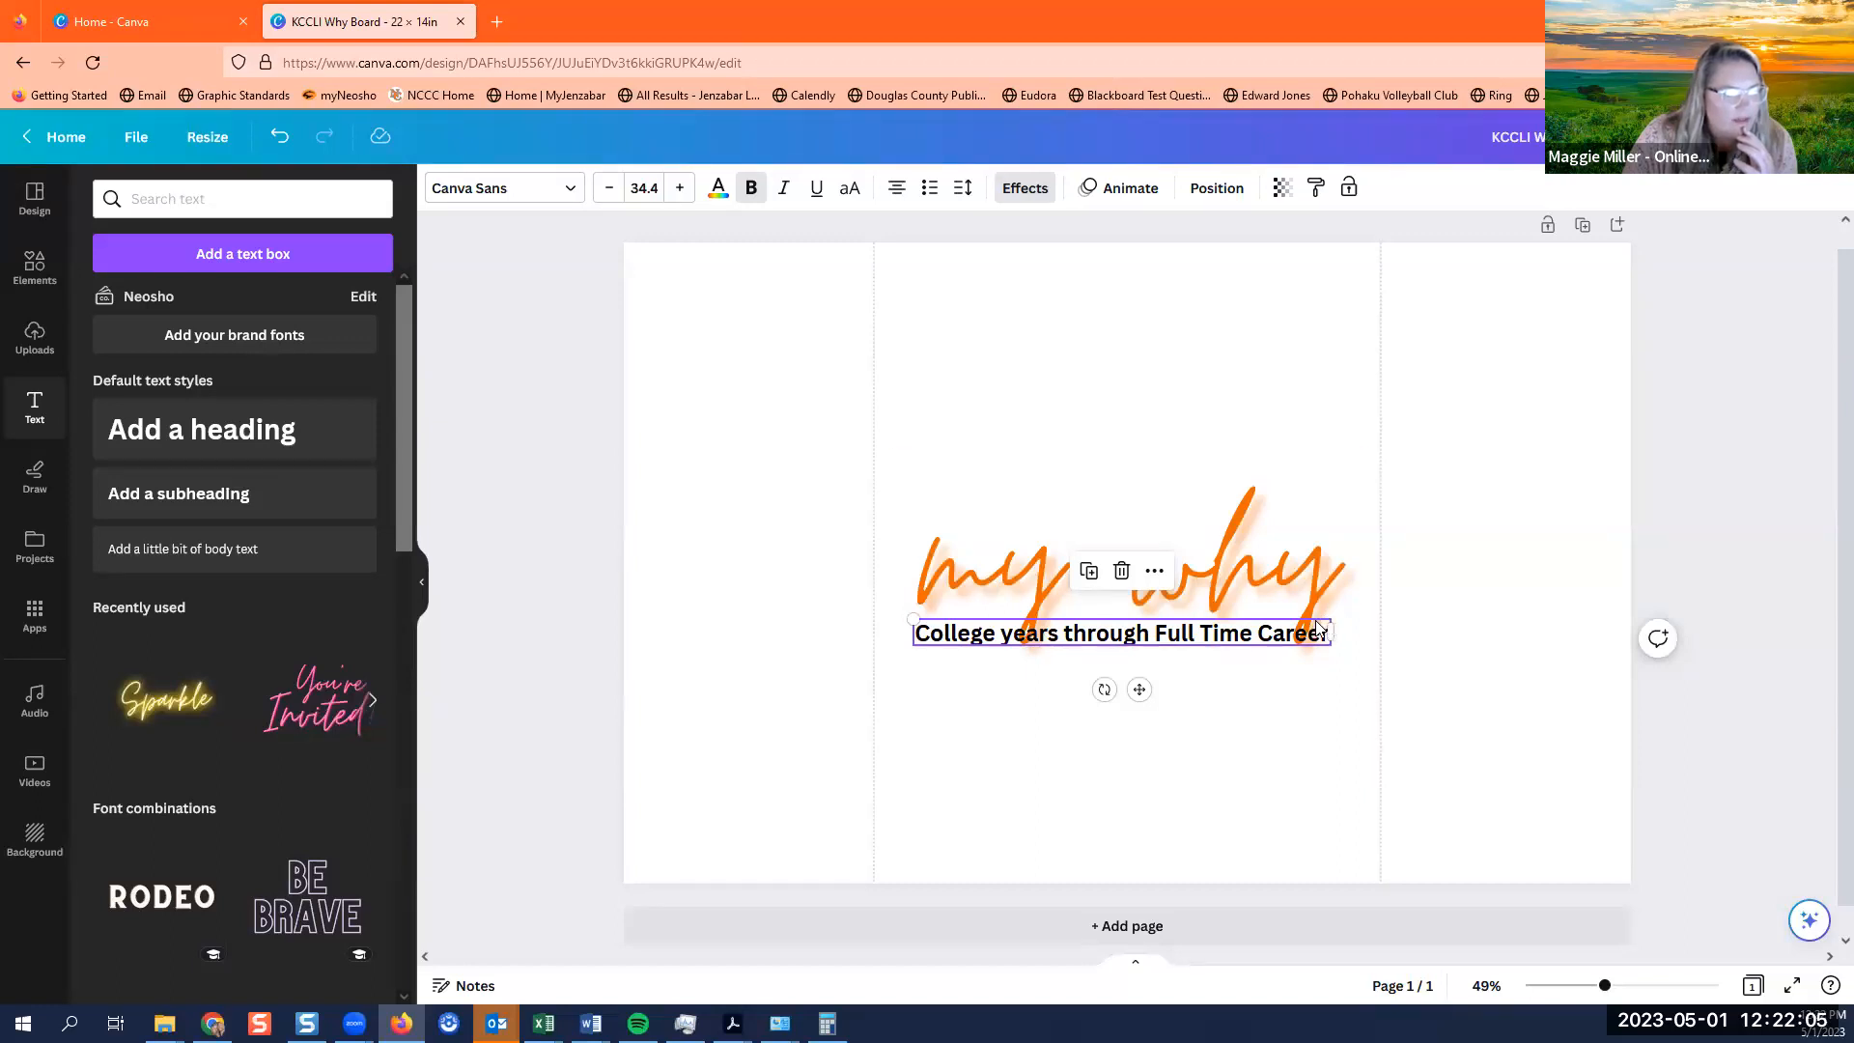
{"action": "left_click_drag", "start_coordinate": [1328, 618], "coordinate": [1343, 616]}
{"action": "left_click", "coordinate": [1200, 603]}
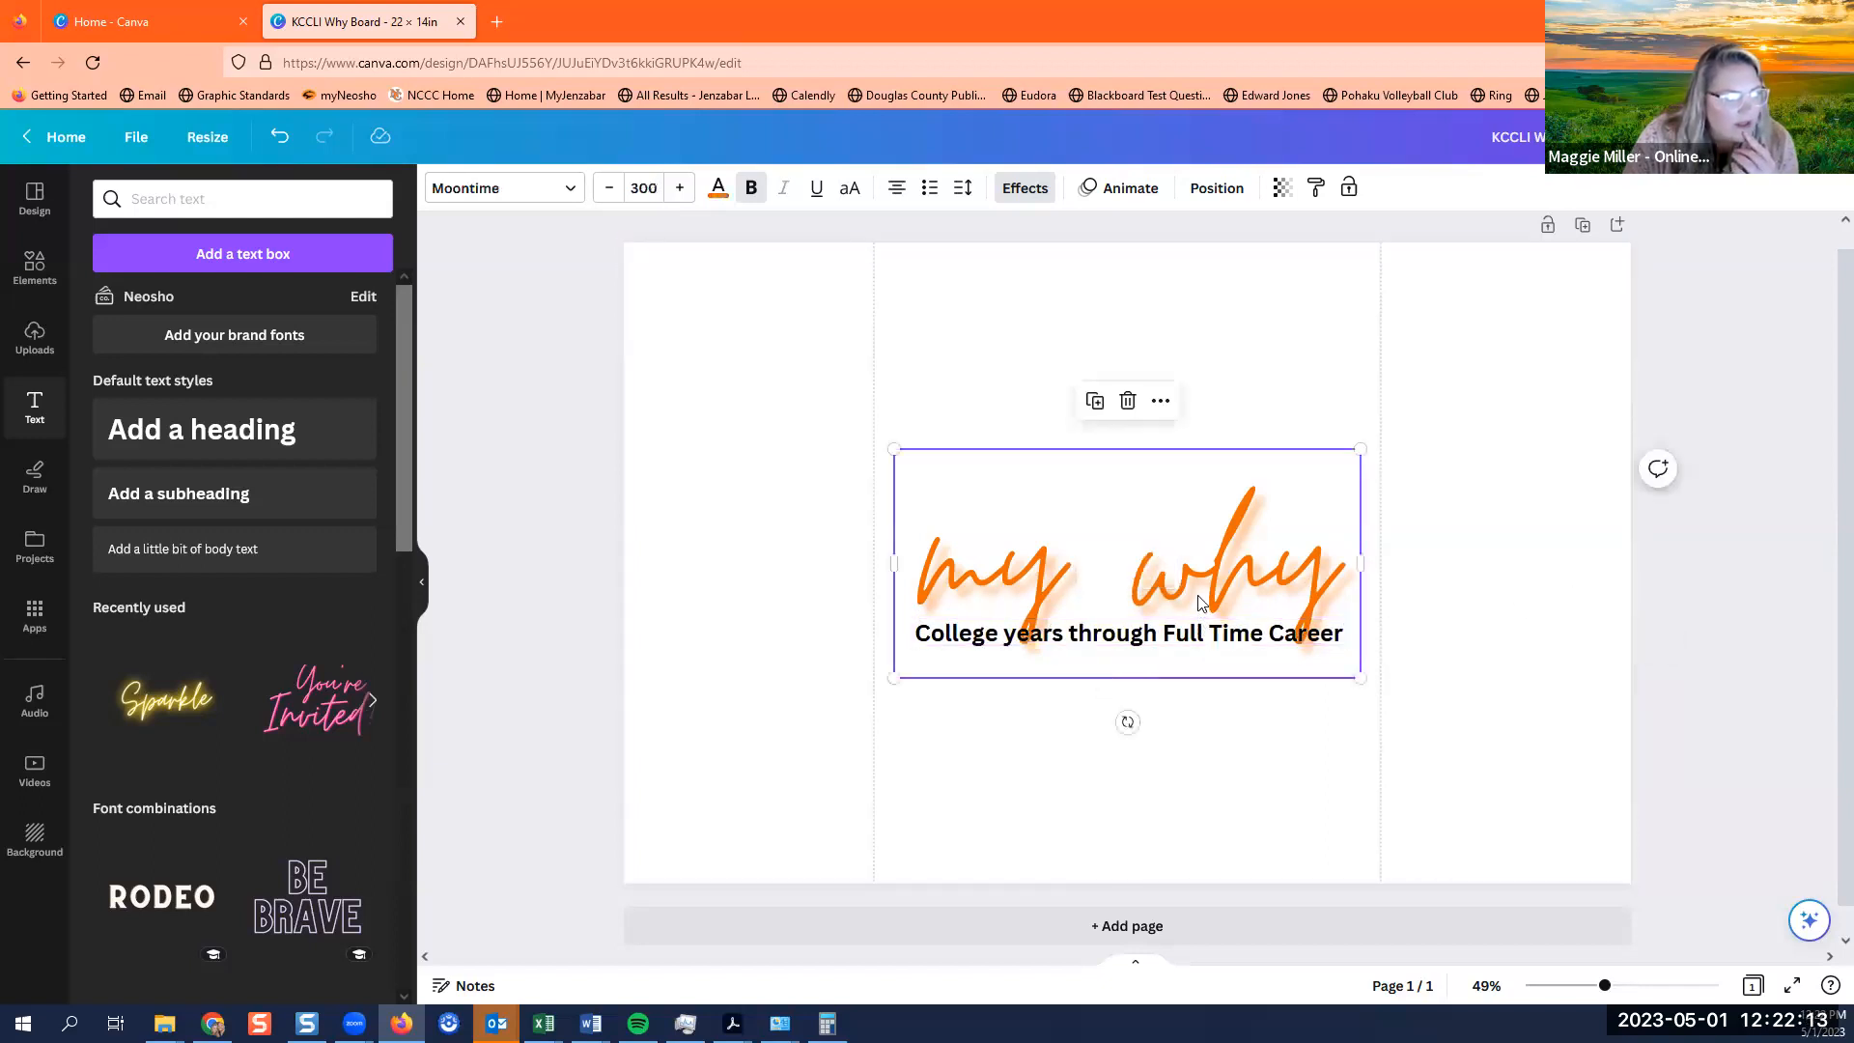
{"action": "left_click", "coordinate": [1263, 334]}
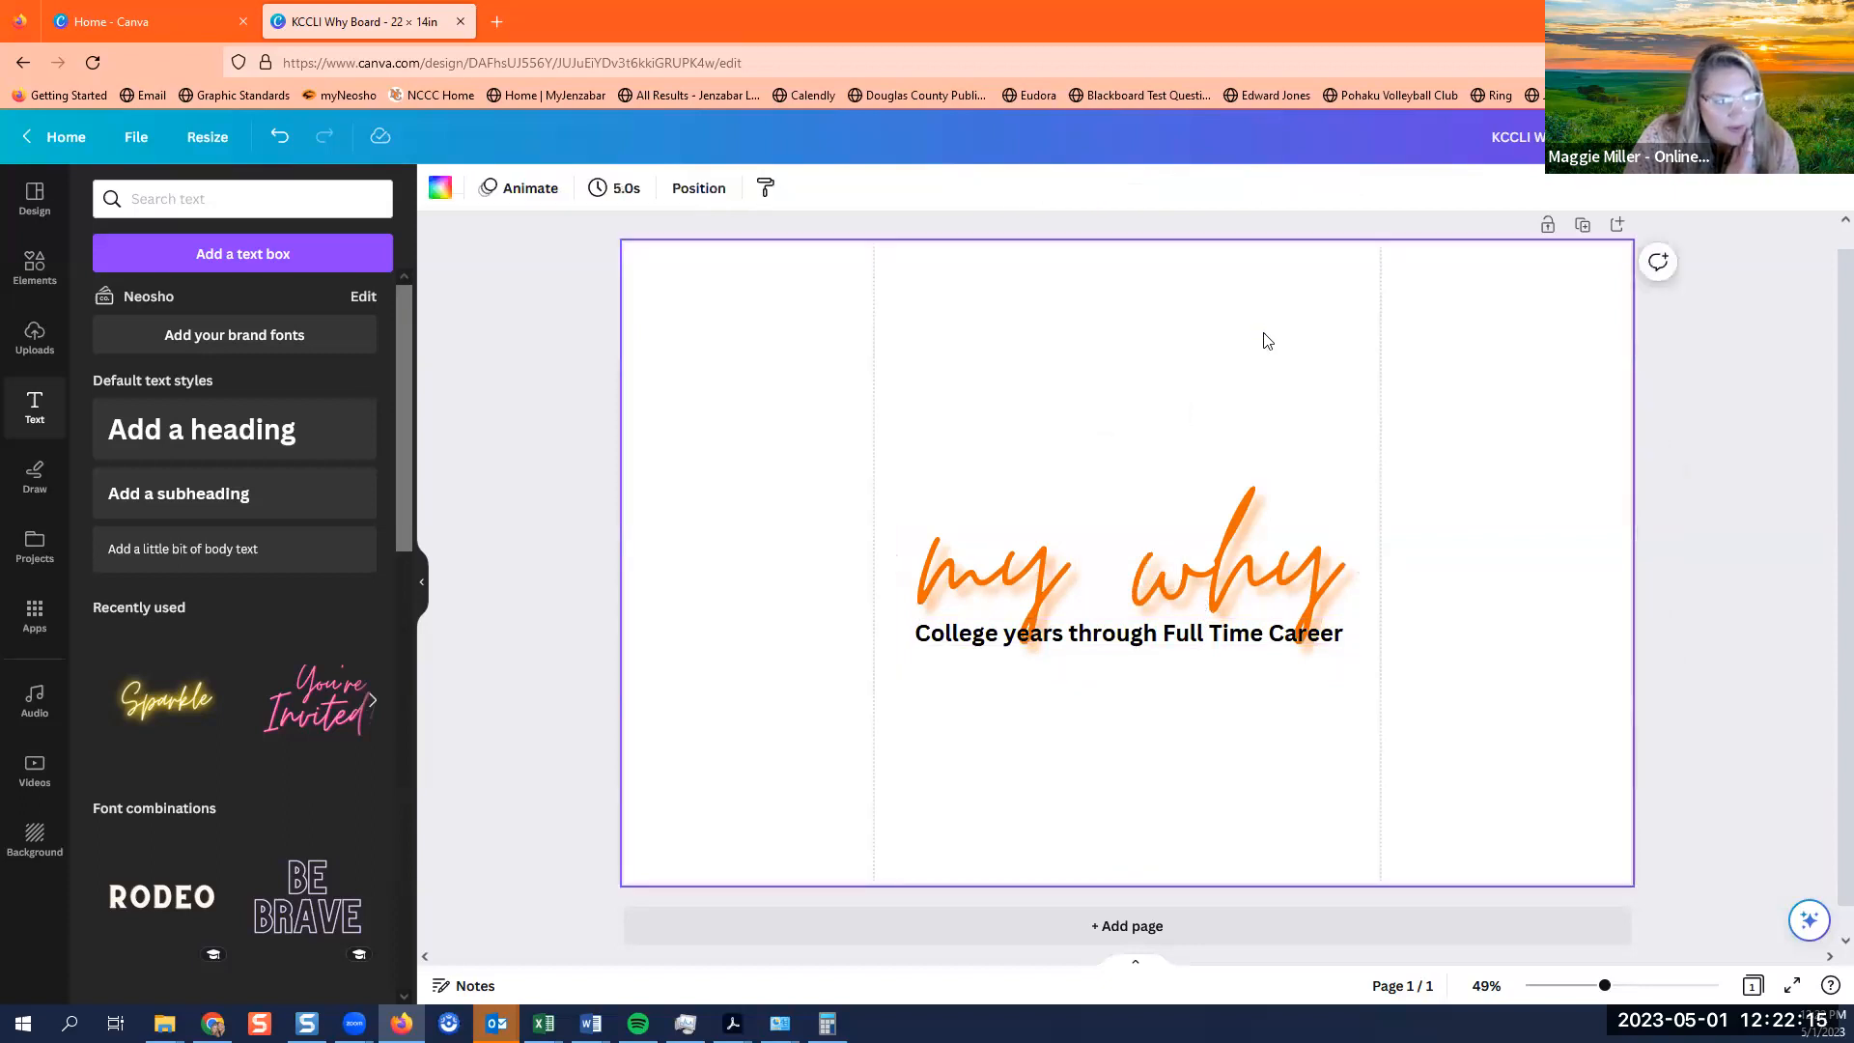
Center-align the "my why" title and the subtitle horizontally, and group them.
{"action": "left_click", "coordinate": [1198, 579]}
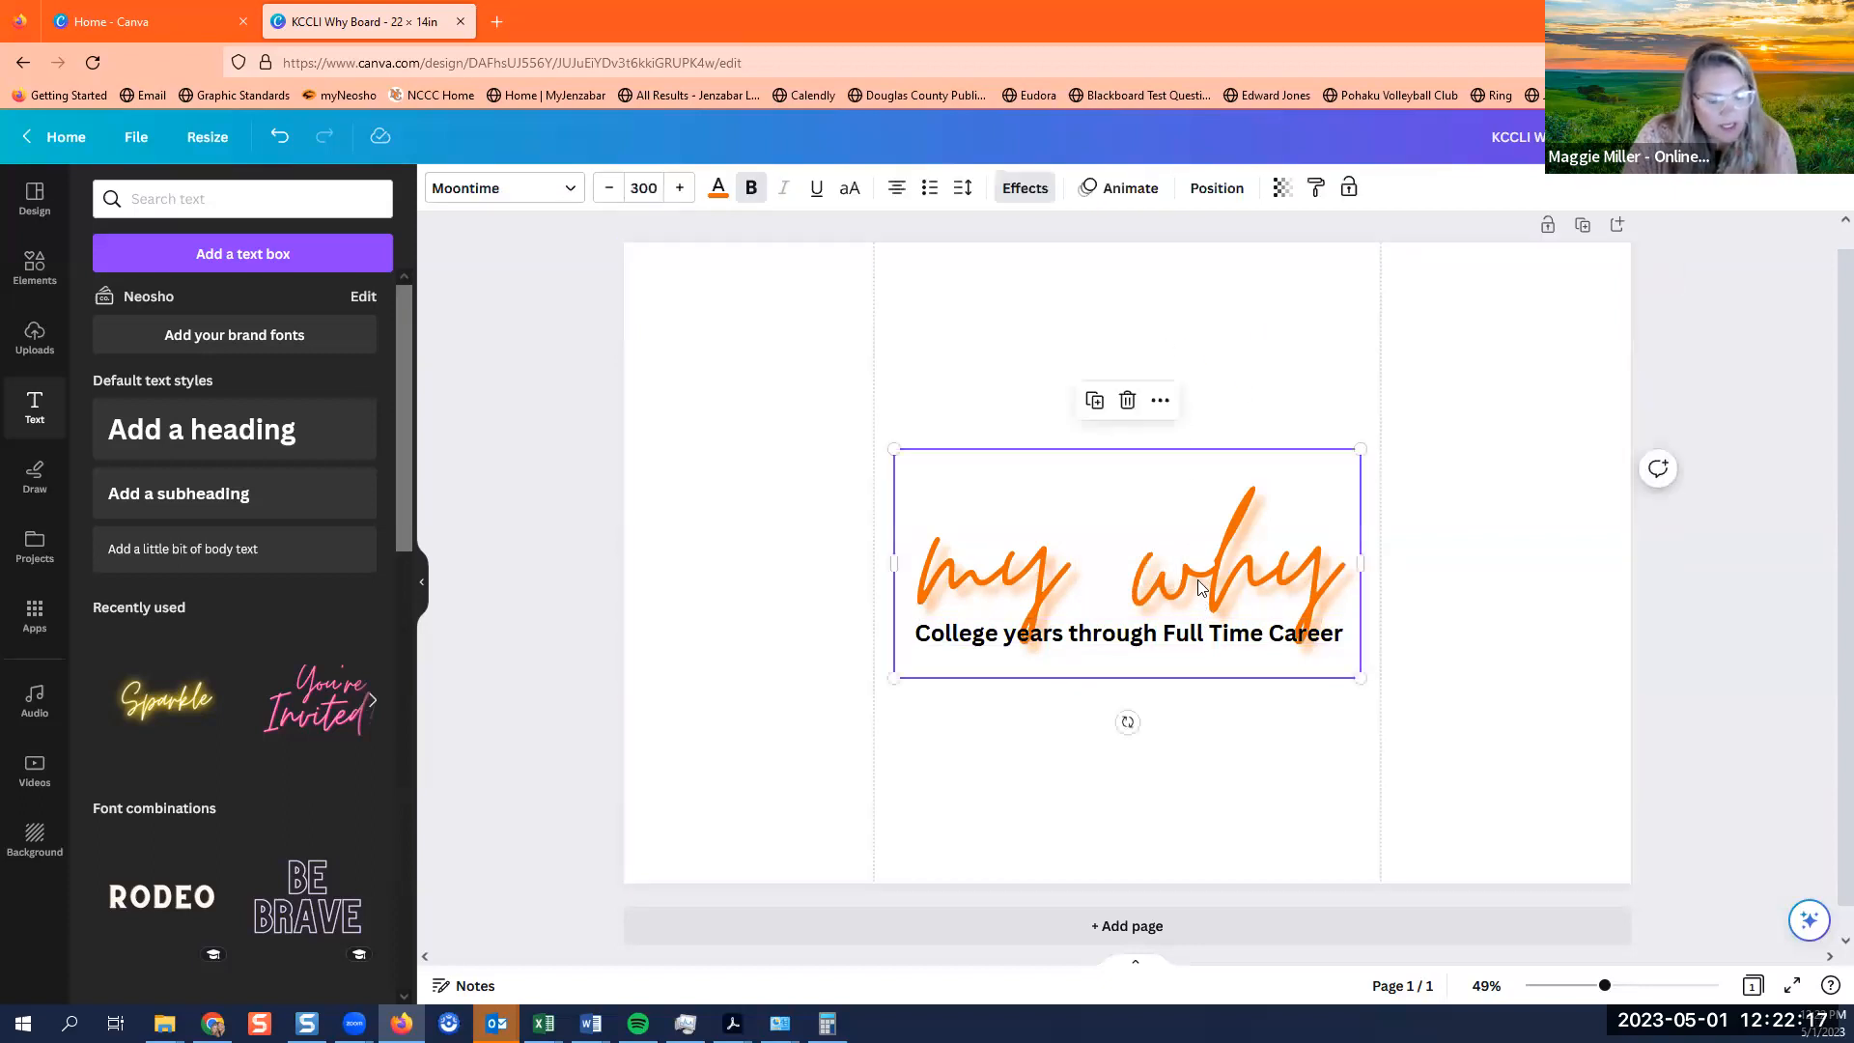
{"action": "left_click", "coordinate": [1151, 637], "text": "shift"}
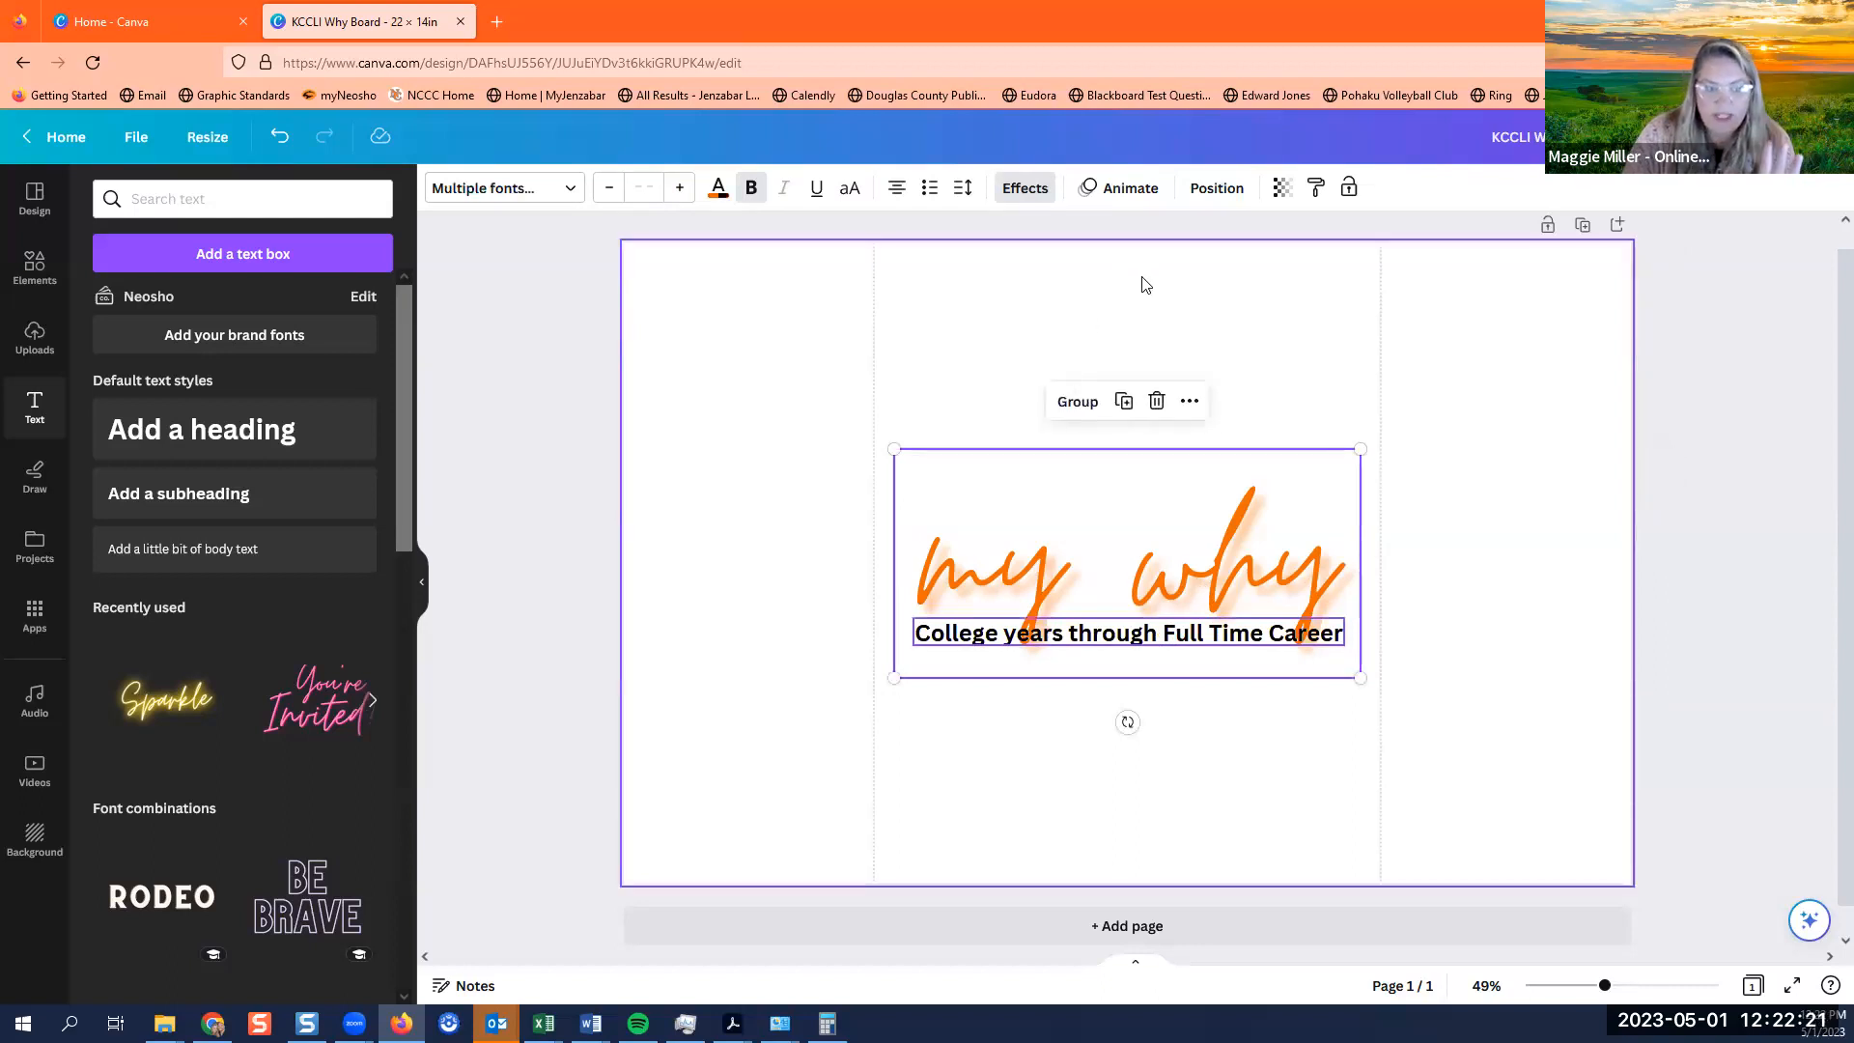
{"action": "left_click", "coordinate": [1208, 319]}
{"action": "left_click_drag", "start_coordinate": [1175, 355], "coordinate": [1150, 530]}
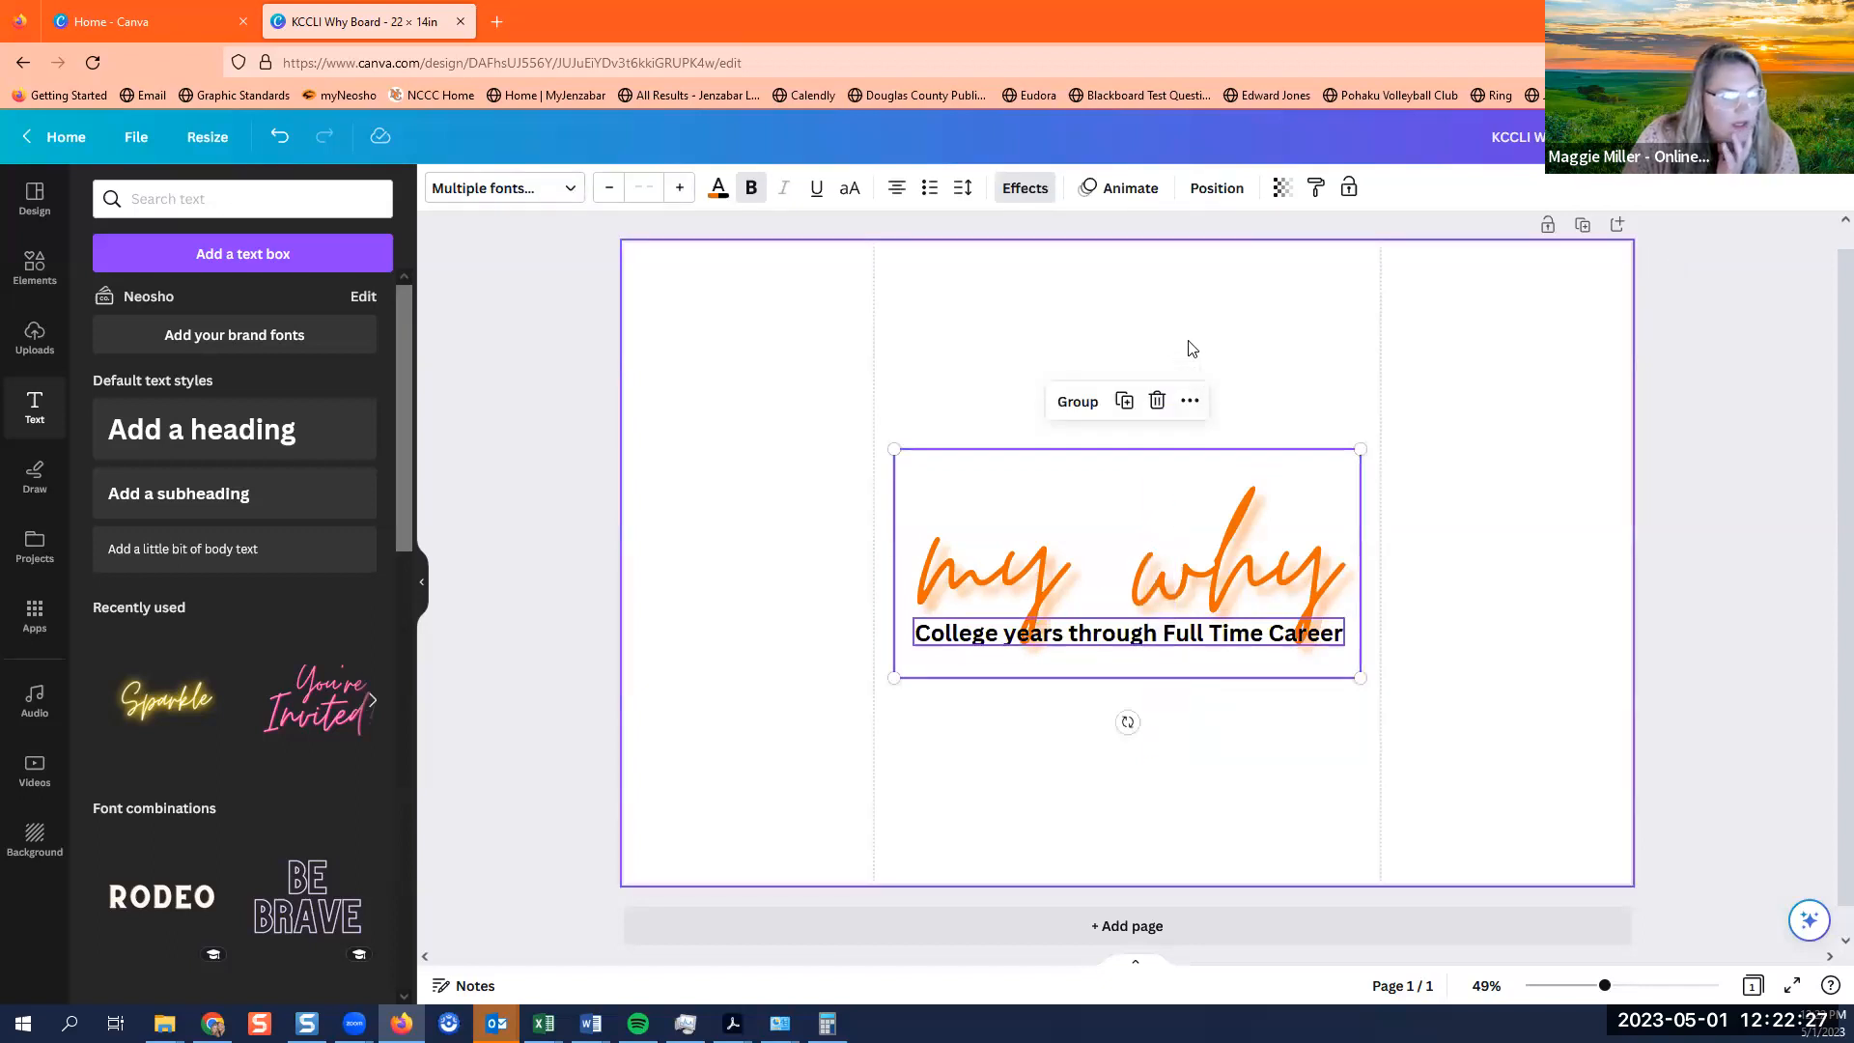
{"action": "left_click", "coordinate": [1202, 198]}
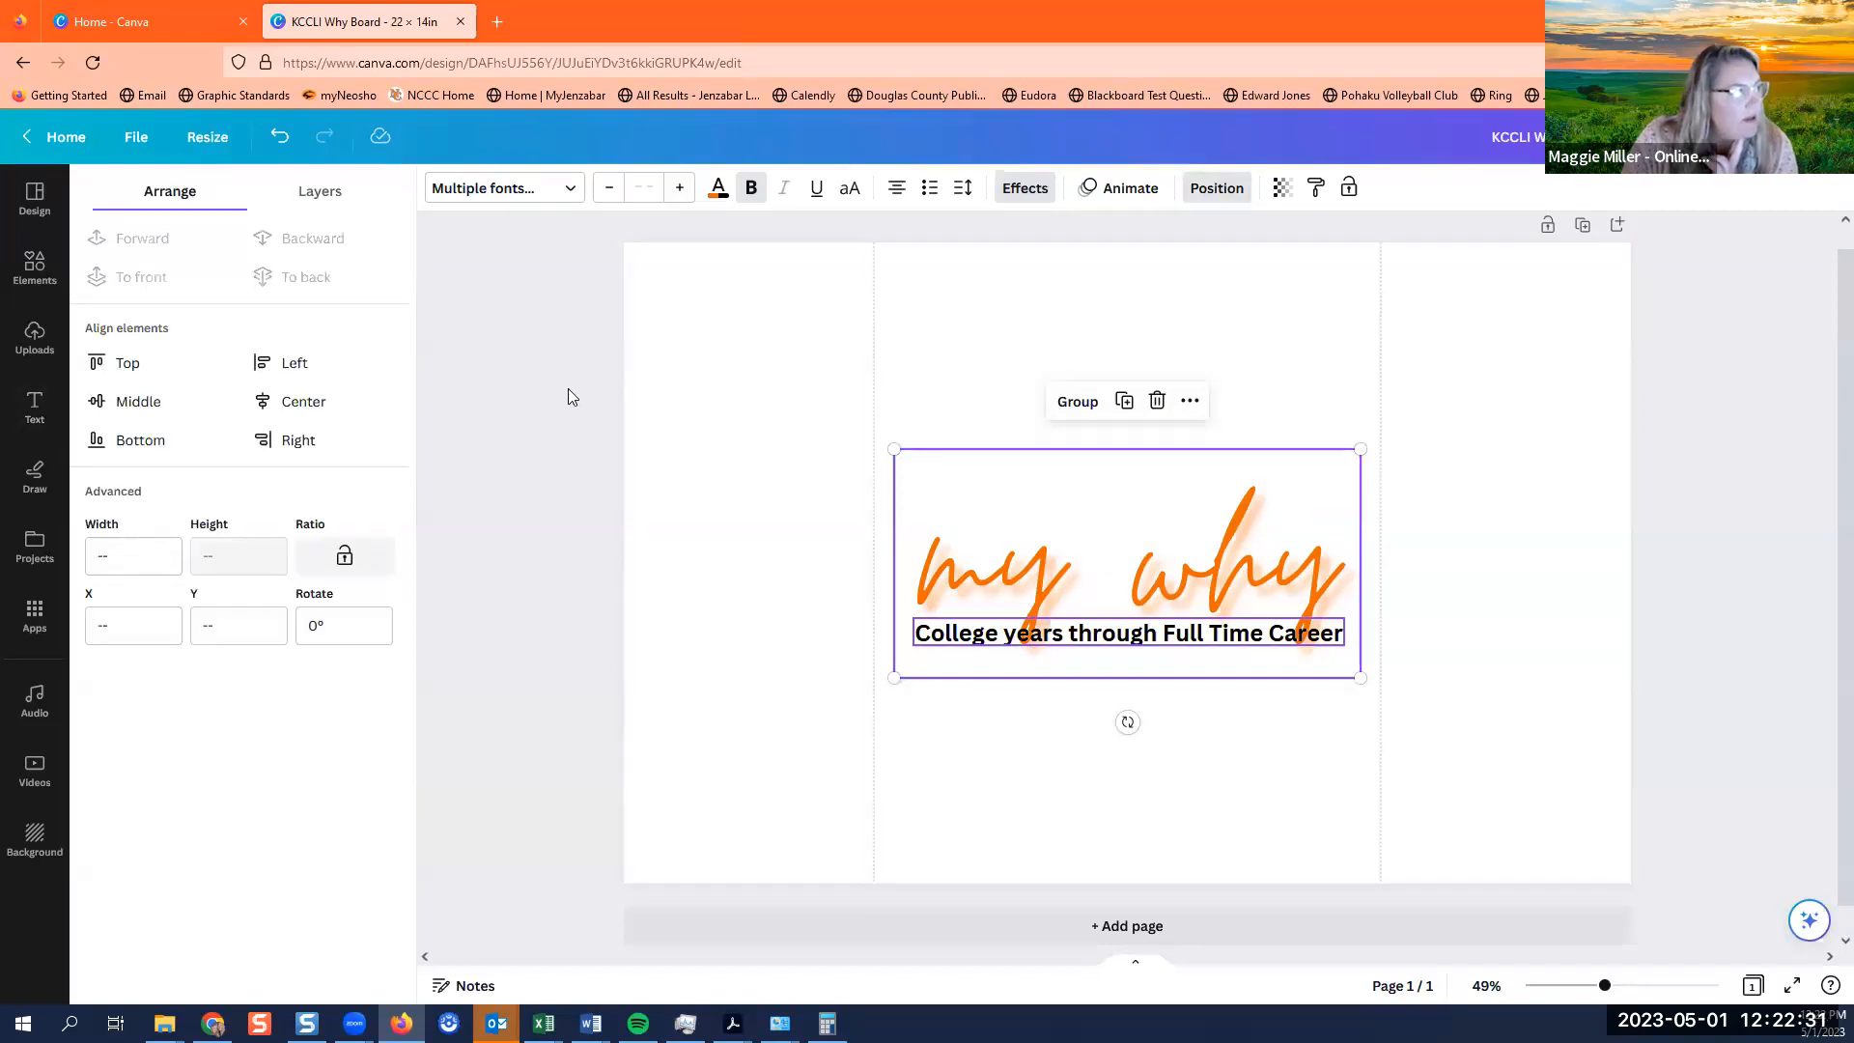
{"action": "left_click", "coordinate": [301, 407]}
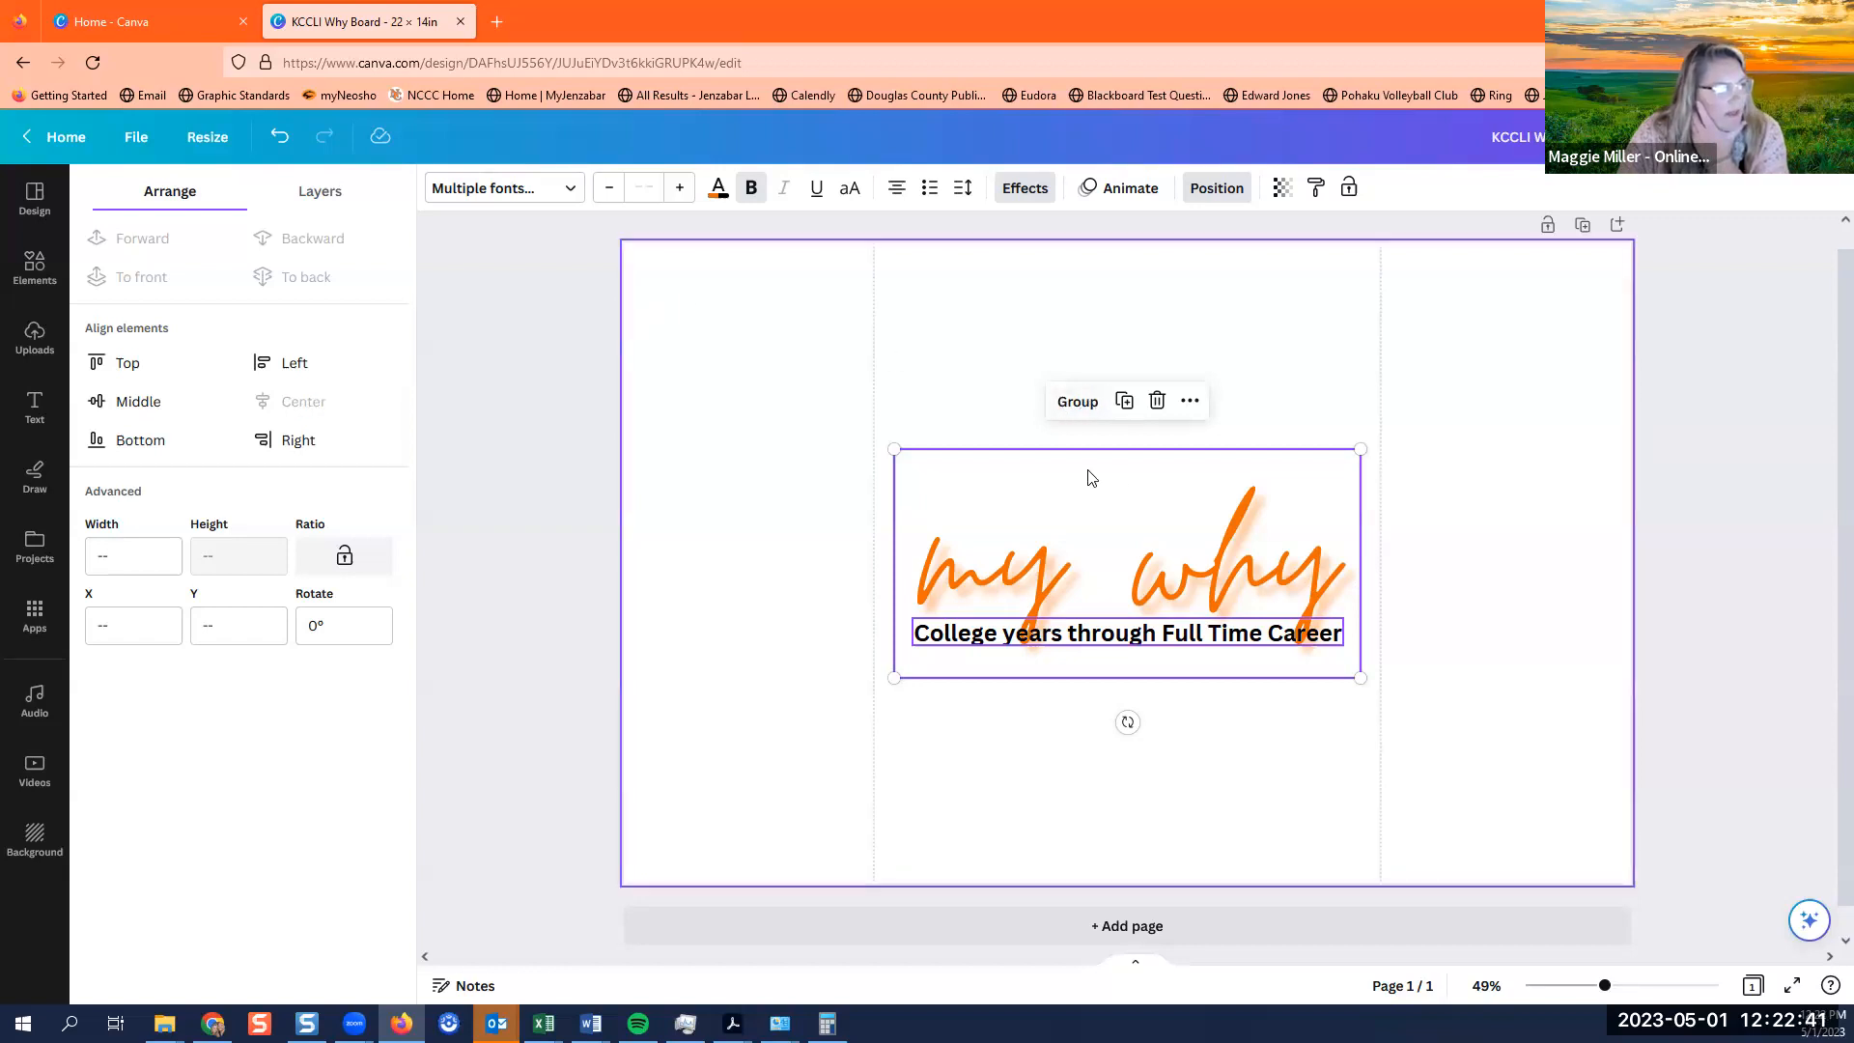
{"action": "left_click", "coordinate": [1085, 409]}
{"action": "left_click", "coordinate": [1266, 401]}
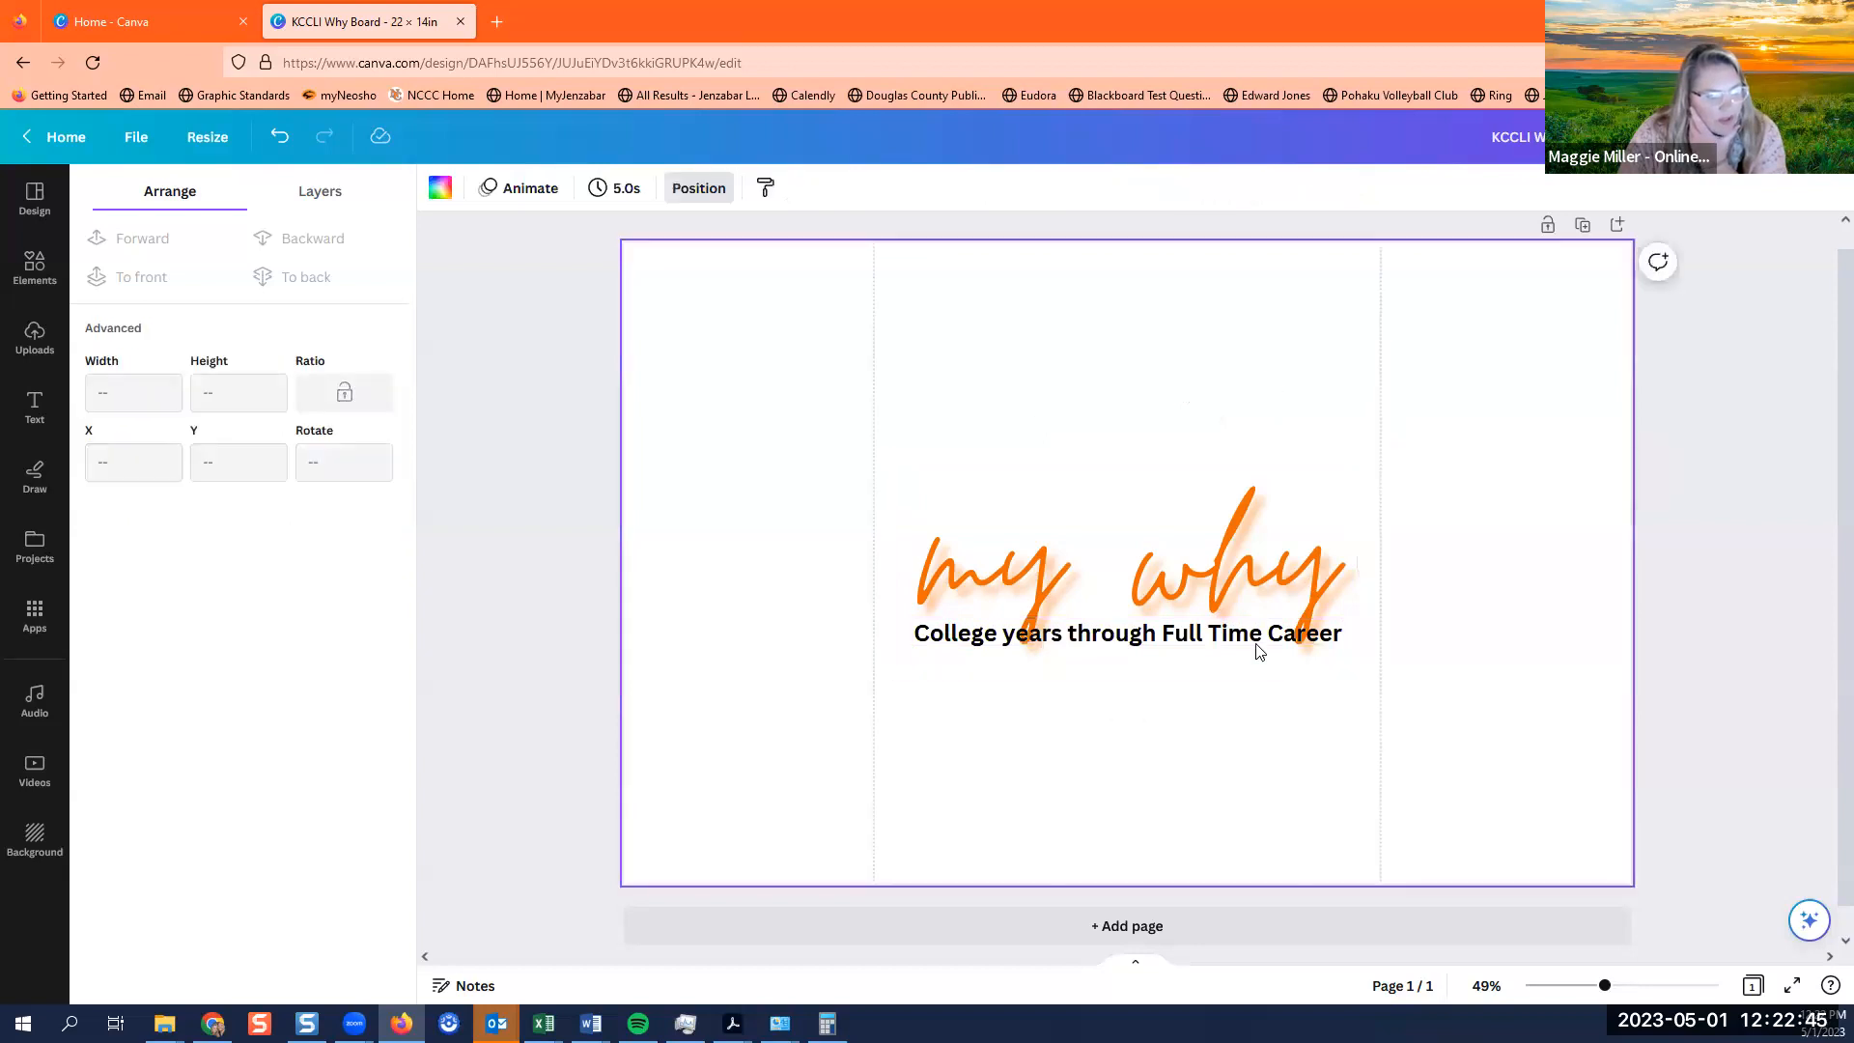
Try moving the grouped title and subtitle around the page and scaling the group down.
{"action": "left_click_drag", "start_coordinate": [1331, 629], "coordinate": [1295, 718]}
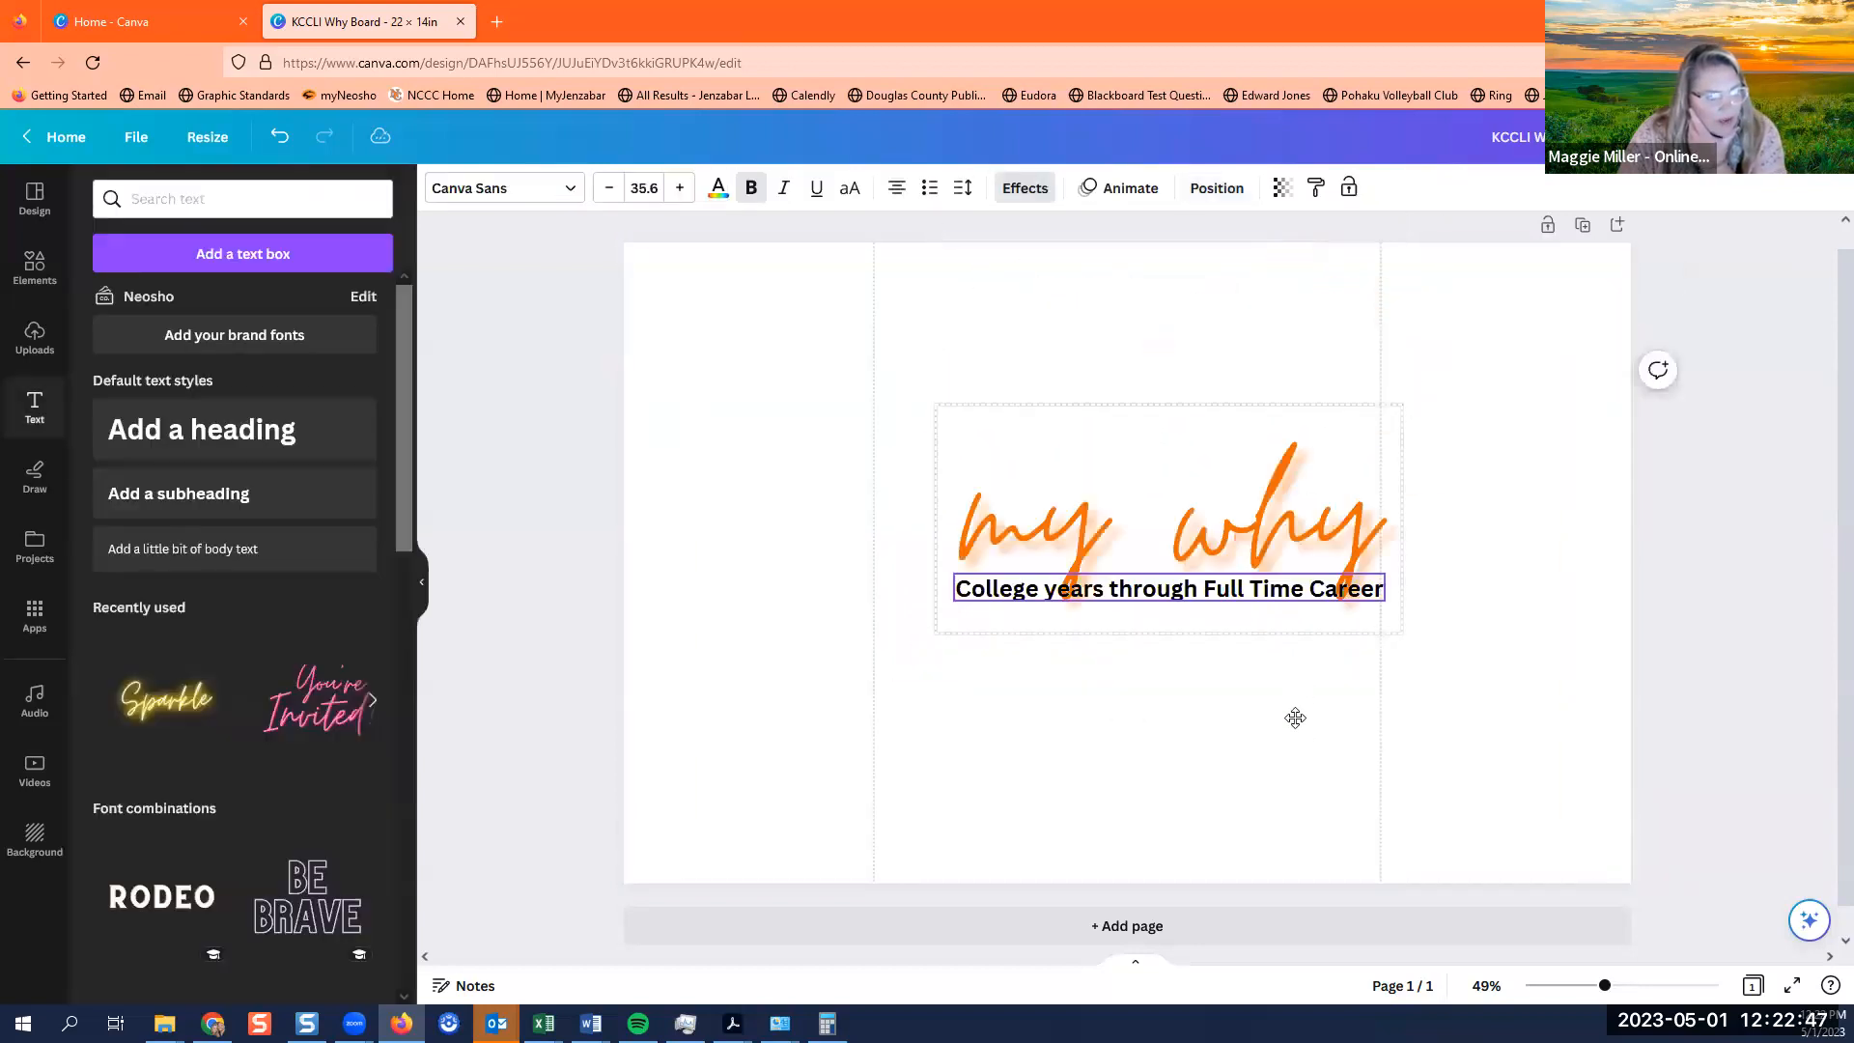
{"action": "left_click_drag", "start_coordinate": [1120, 633], "coordinate": [863, 629]}
{"action": "left_click", "coordinate": [1241, 599]}
{"action": "left_click_drag", "start_coordinate": [992, 581], "coordinate": [1335, 541]}
{"action": "left_click_drag", "start_coordinate": [1149, 483], "coordinate": [1037, 561]}
{"action": "left_click", "coordinate": [1431, 432]}
{"action": "left_click", "coordinate": [1343, 437]}
{"action": "left_click_drag", "start_coordinate": [1360, 423], "coordinate": [1135, 529]}
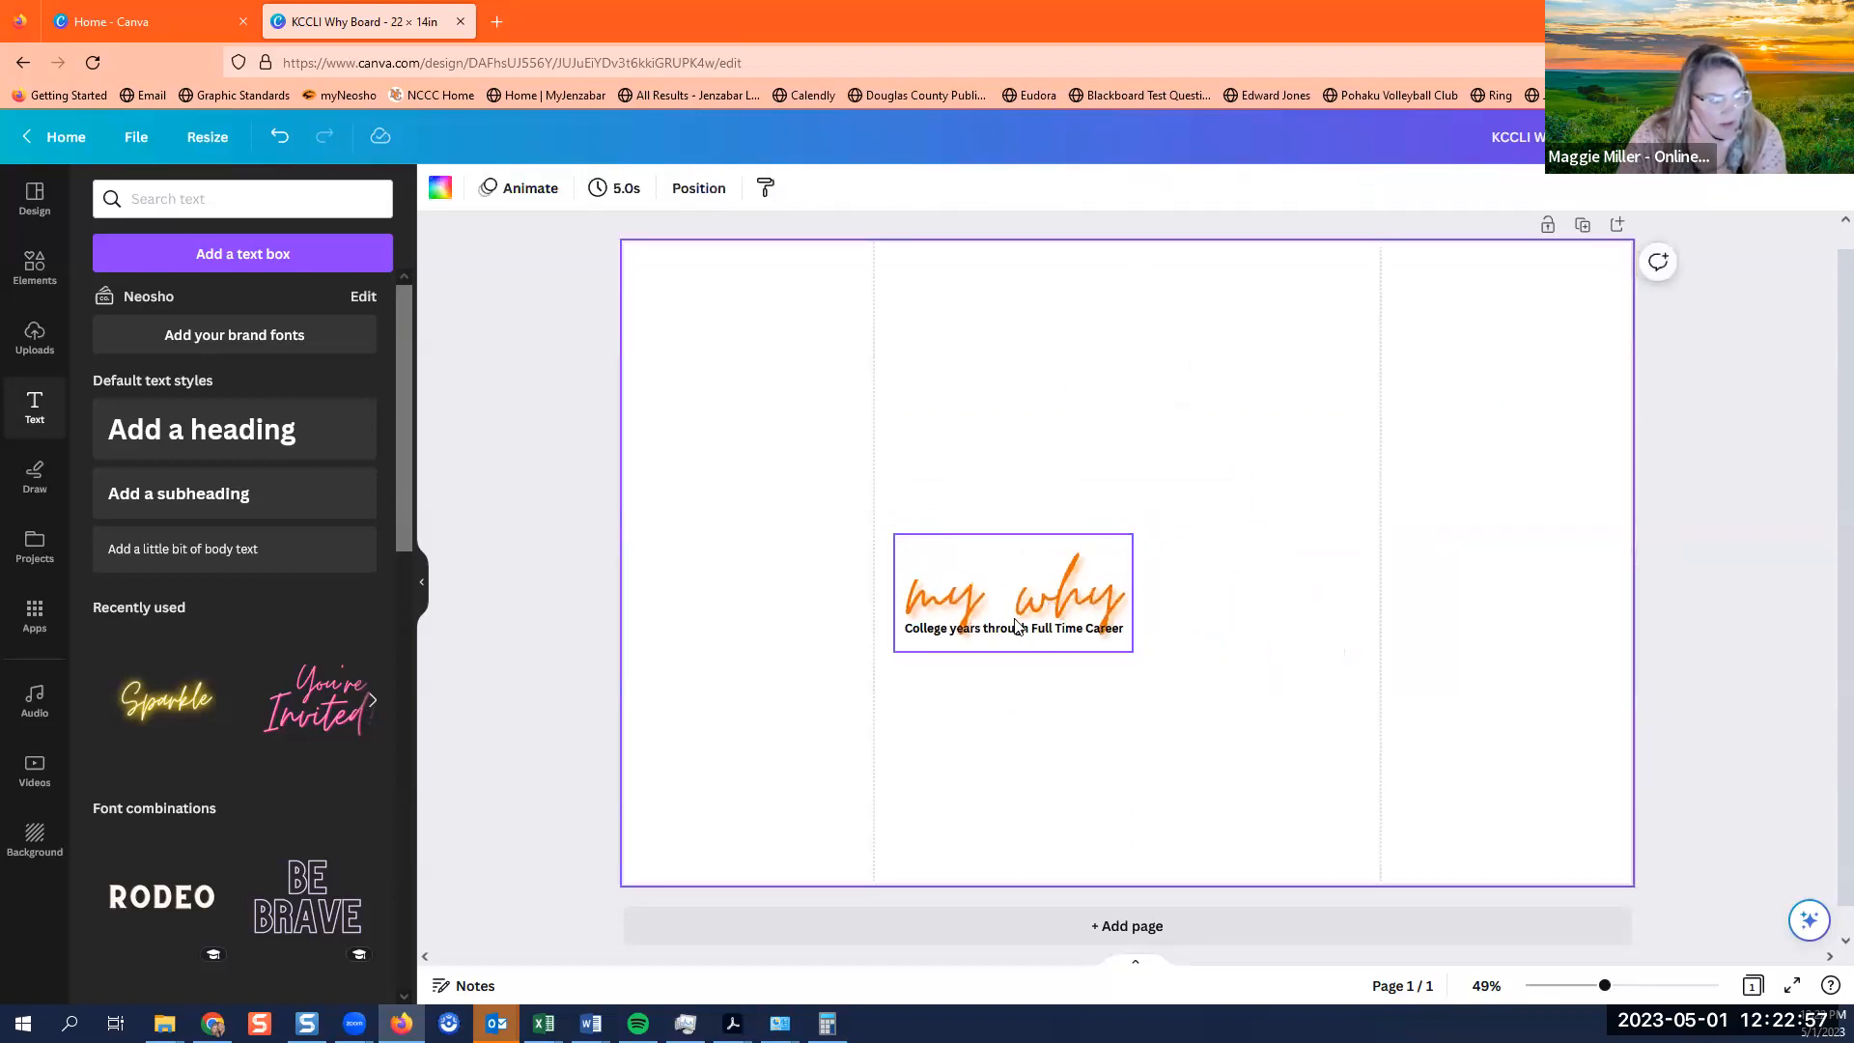
Scale the grouped title and subtitle to about 9.5 × 4.7, and place the group between the fold lines near the page's mid-height.
{"action": "left_click_drag", "start_coordinate": [1021, 625], "coordinate": [1245, 374]}
{"action": "left_click", "coordinate": [1128, 512]}
{"action": "left_click", "coordinate": [1141, 384]}
{"action": "left_click_drag", "start_coordinate": [1117, 403], "coordinate": [965, 588]}
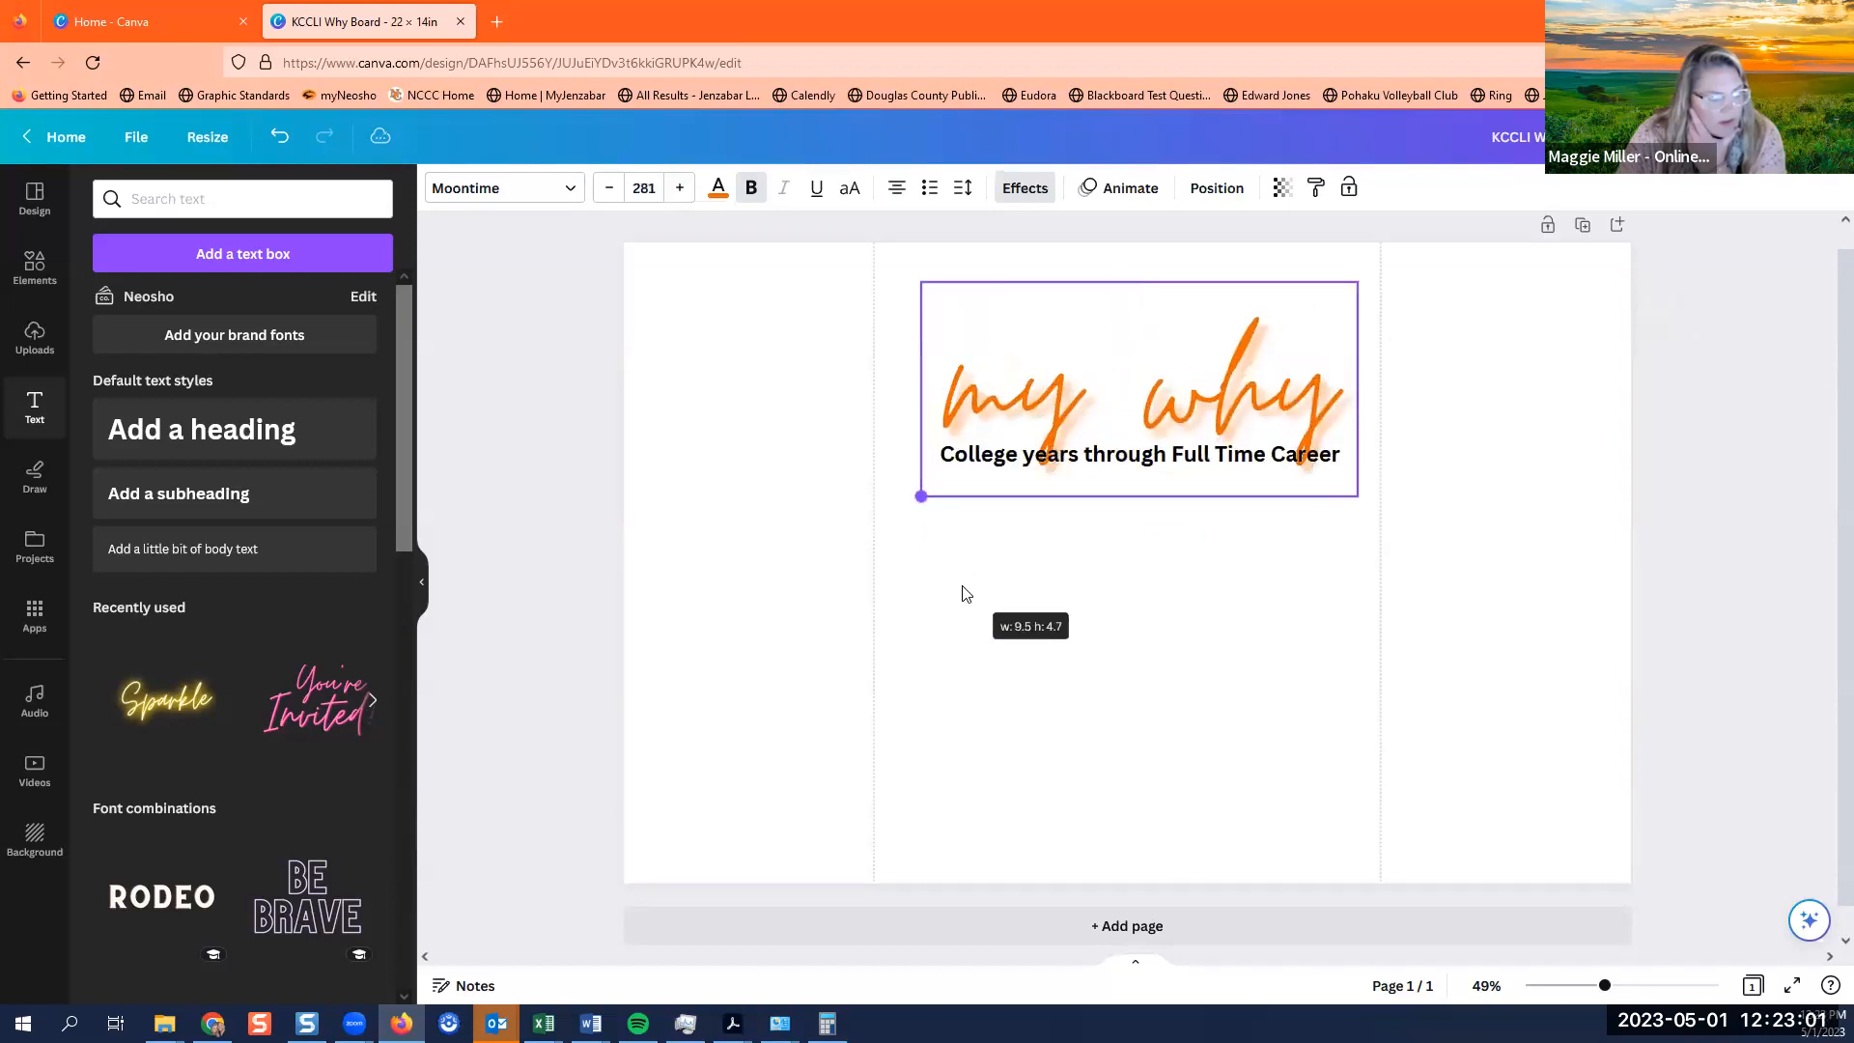
{"action": "left_click_drag", "start_coordinate": [1179, 460], "coordinate": [1191, 534]}
{"action": "left_click", "coordinate": [1557, 386]}
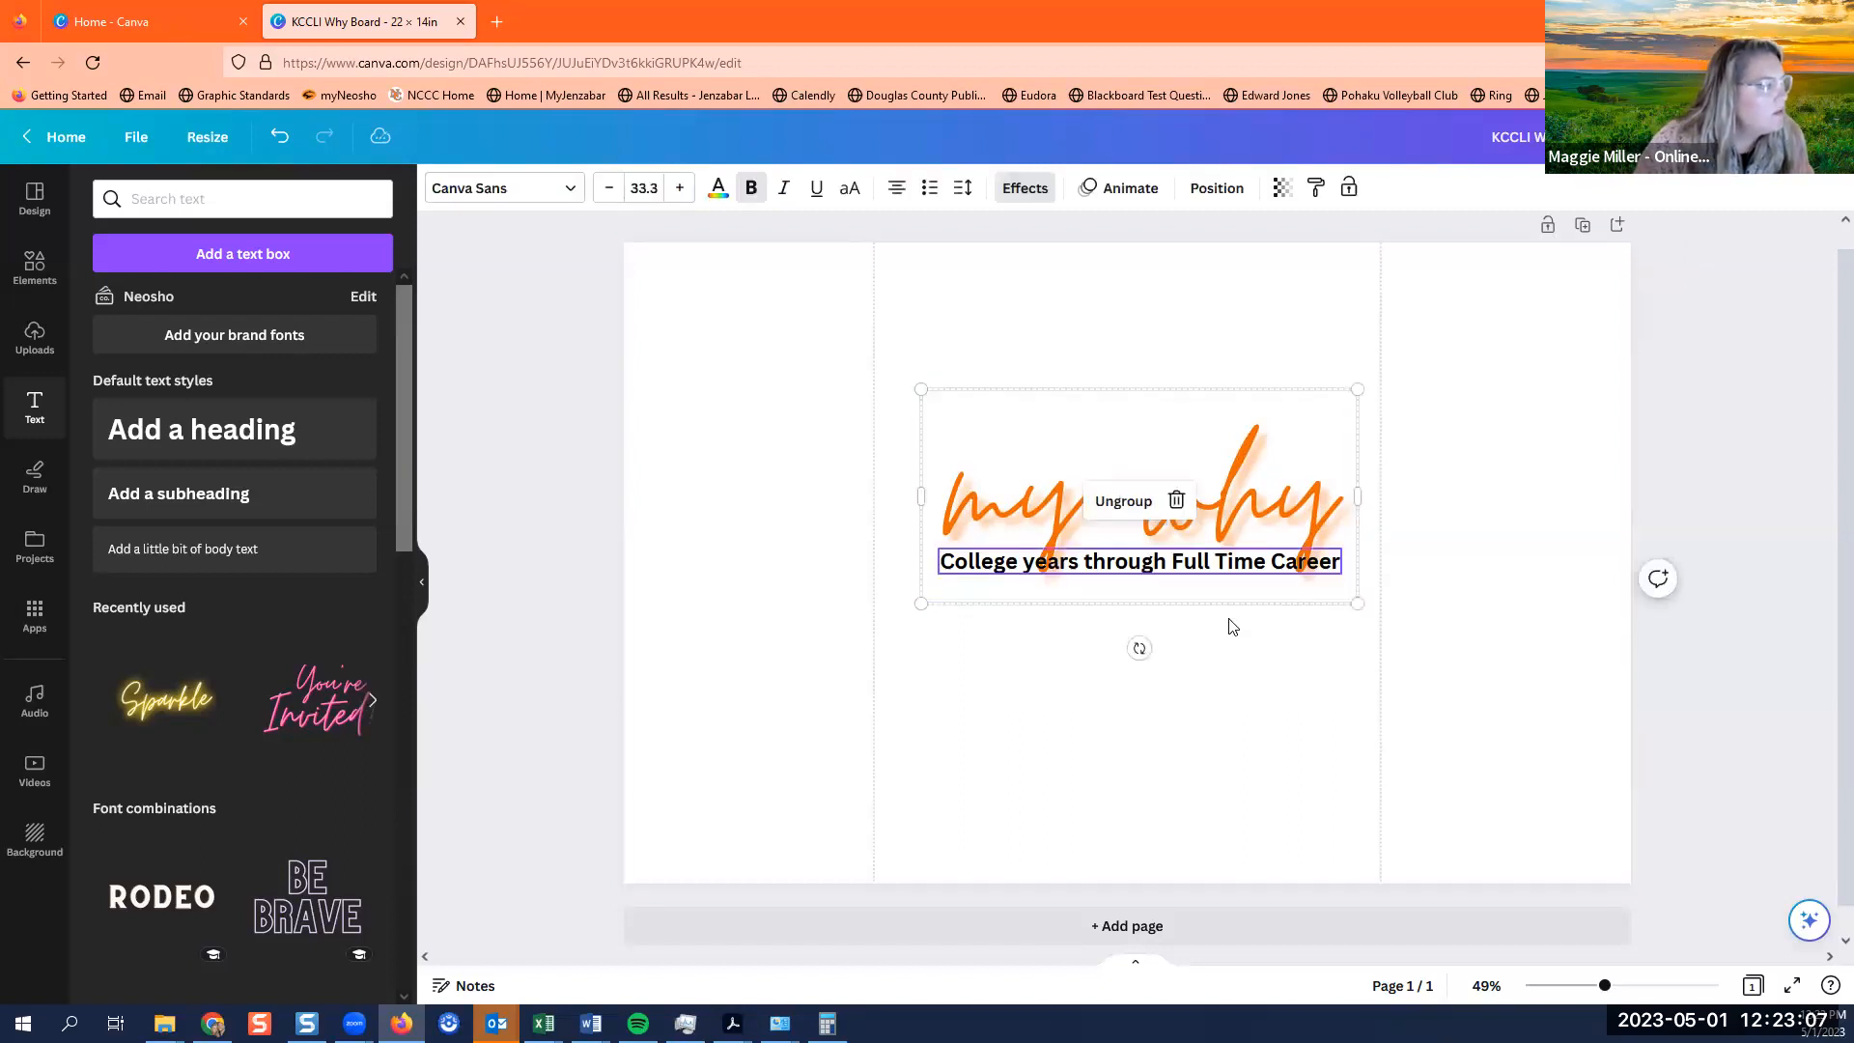
{"action": "left_click_drag", "start_coordinate": [1232, 583], "coordinate": [1232, 650]}
{"action": "left_click", "coordinate": [1511, 430]}
Search the elements library for "college".
{"action": "left_click", "coordinate": [237, 200]}
{"action": "left_click", "coordinate": [34, 269]}
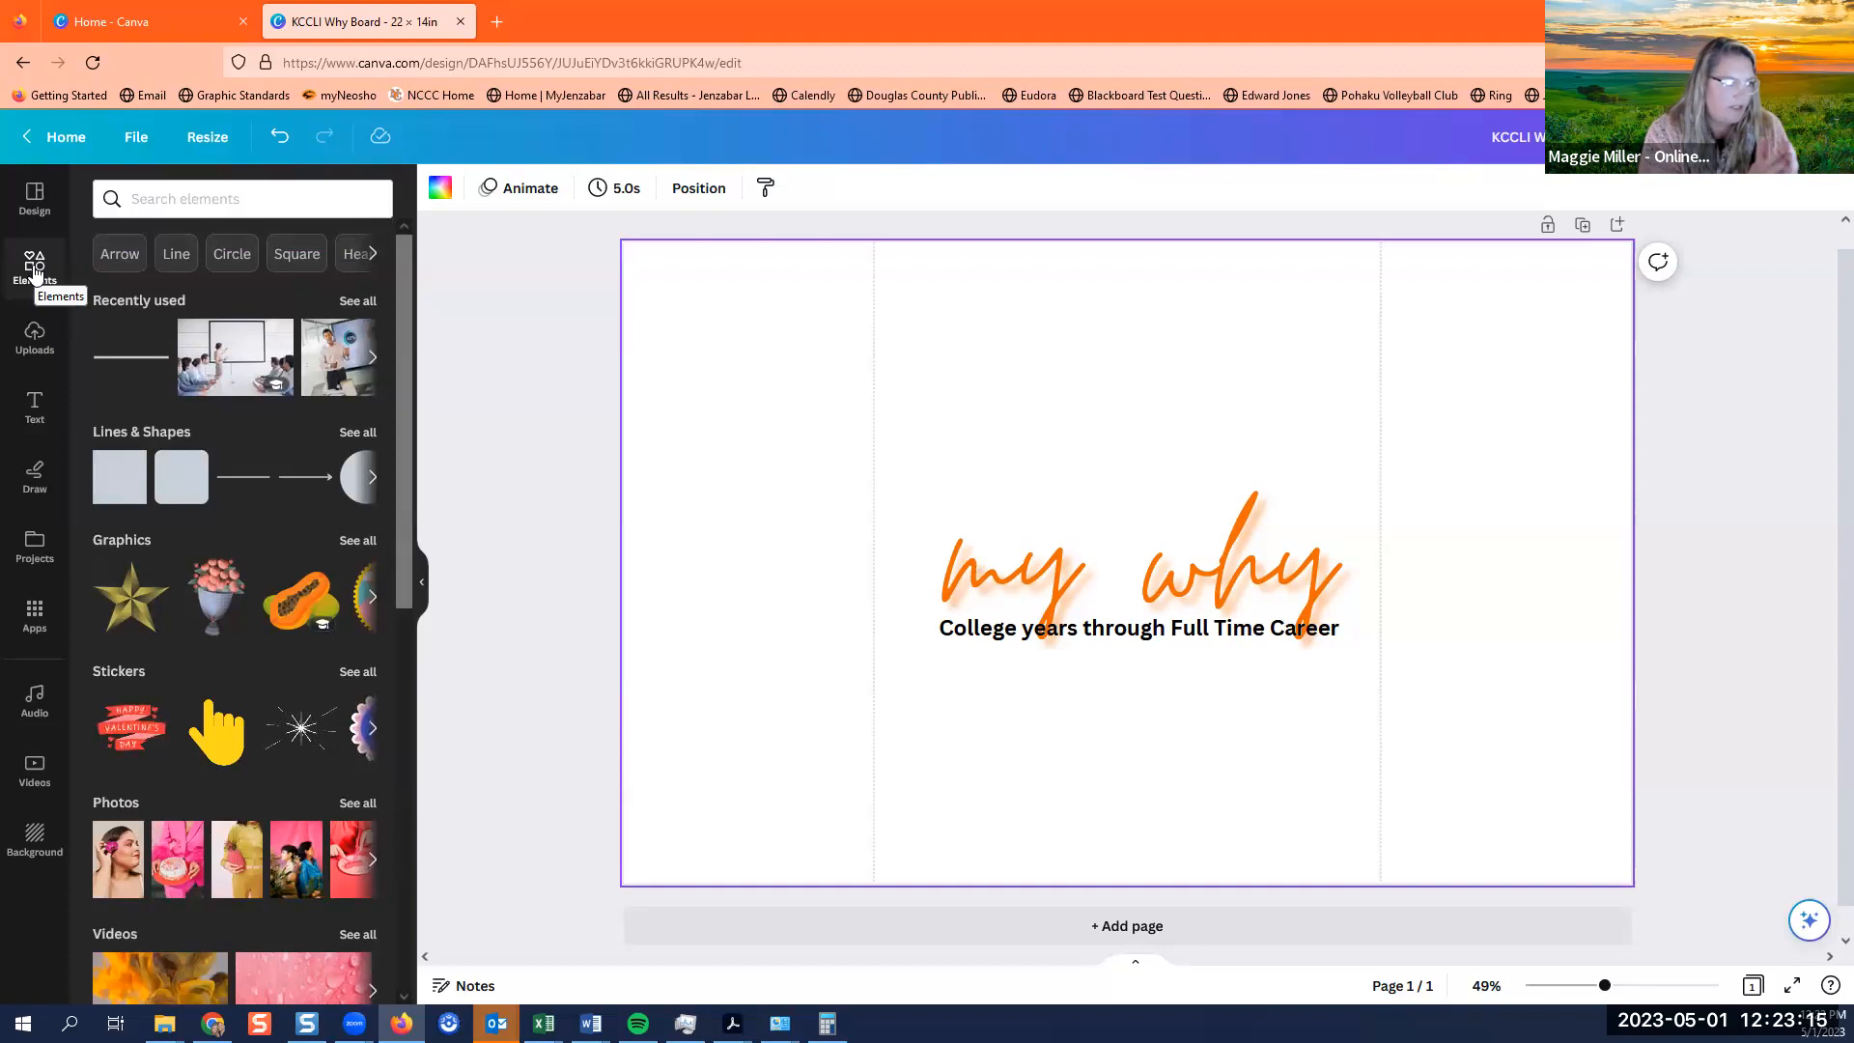
{"action": "left_click", "coordinate": [182, 198]}
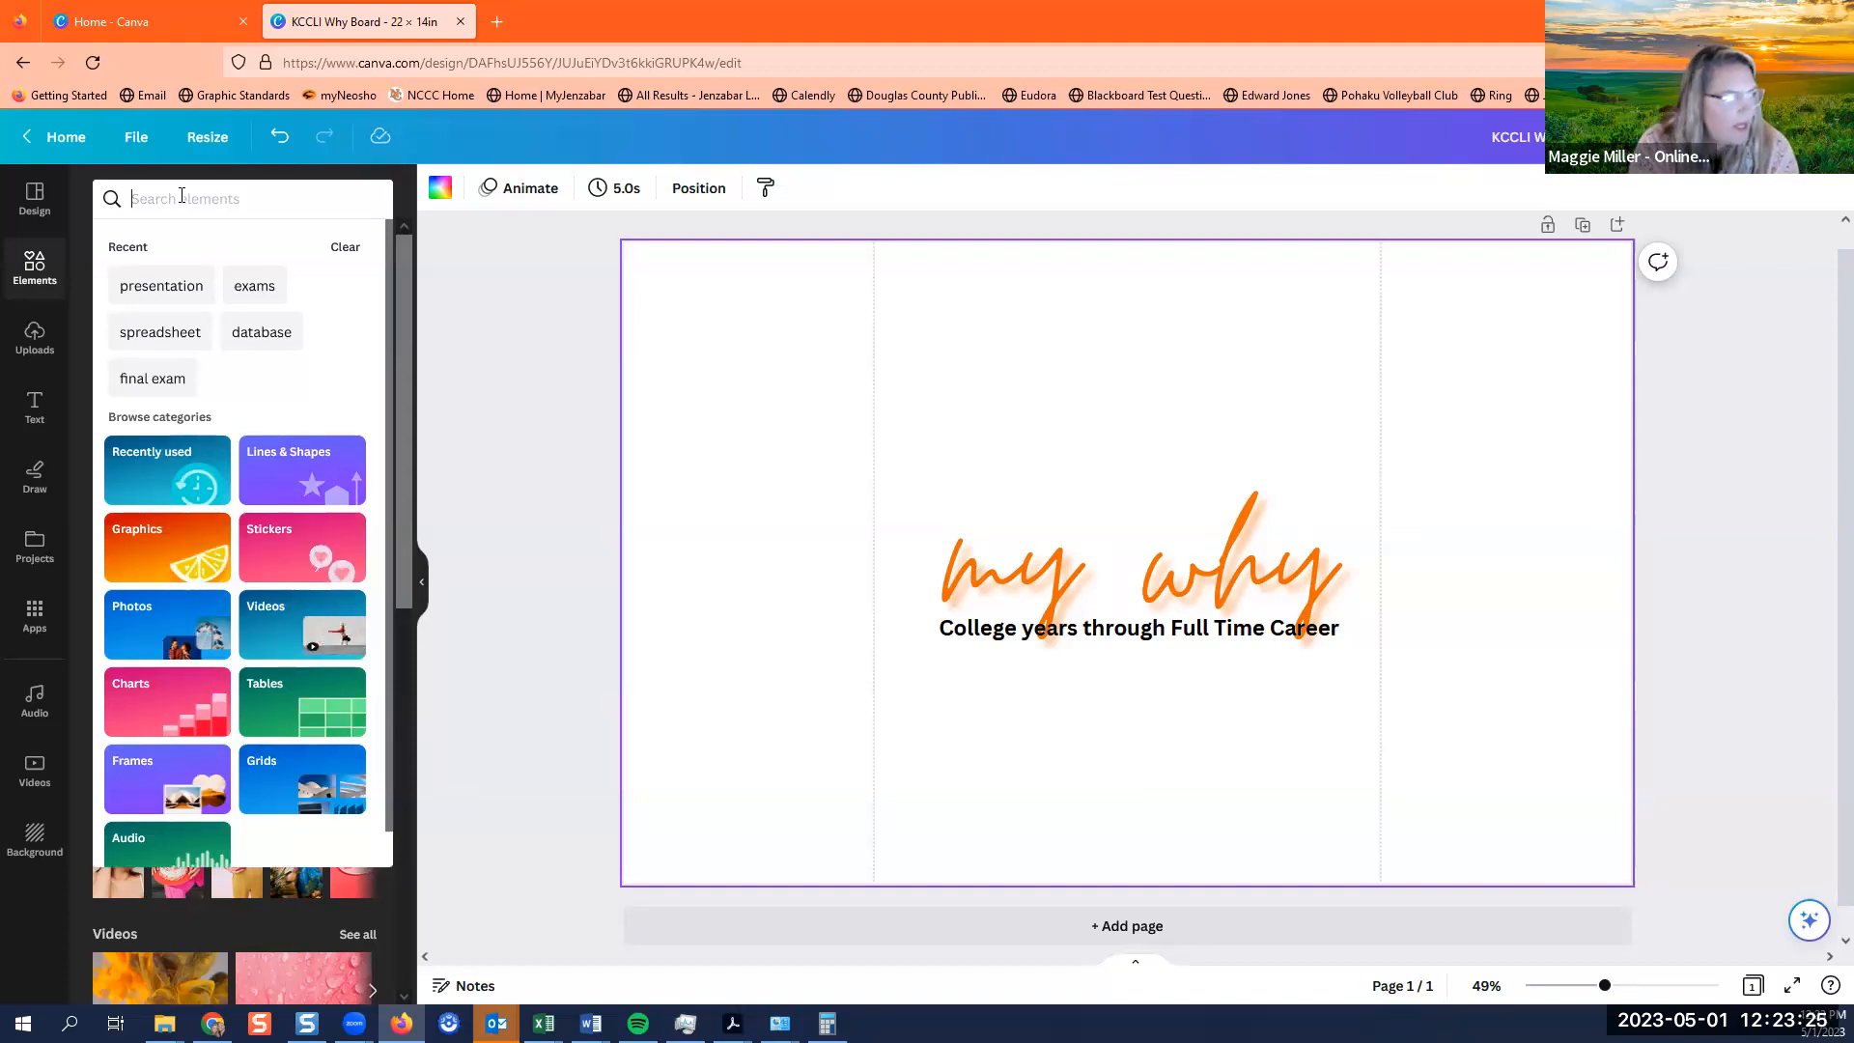
{"action": "type", "text": "gra"}
{"action": "key", "text": "BackSpace"}
{"action": "key", "text": "BackSpace"}
{"action": "key", "text": "BackSpace"}
{"action": "type", "text": "coleg"}
{"action": "key", "text": "BackSpace"}
{"action": "type", "text": "llege"}
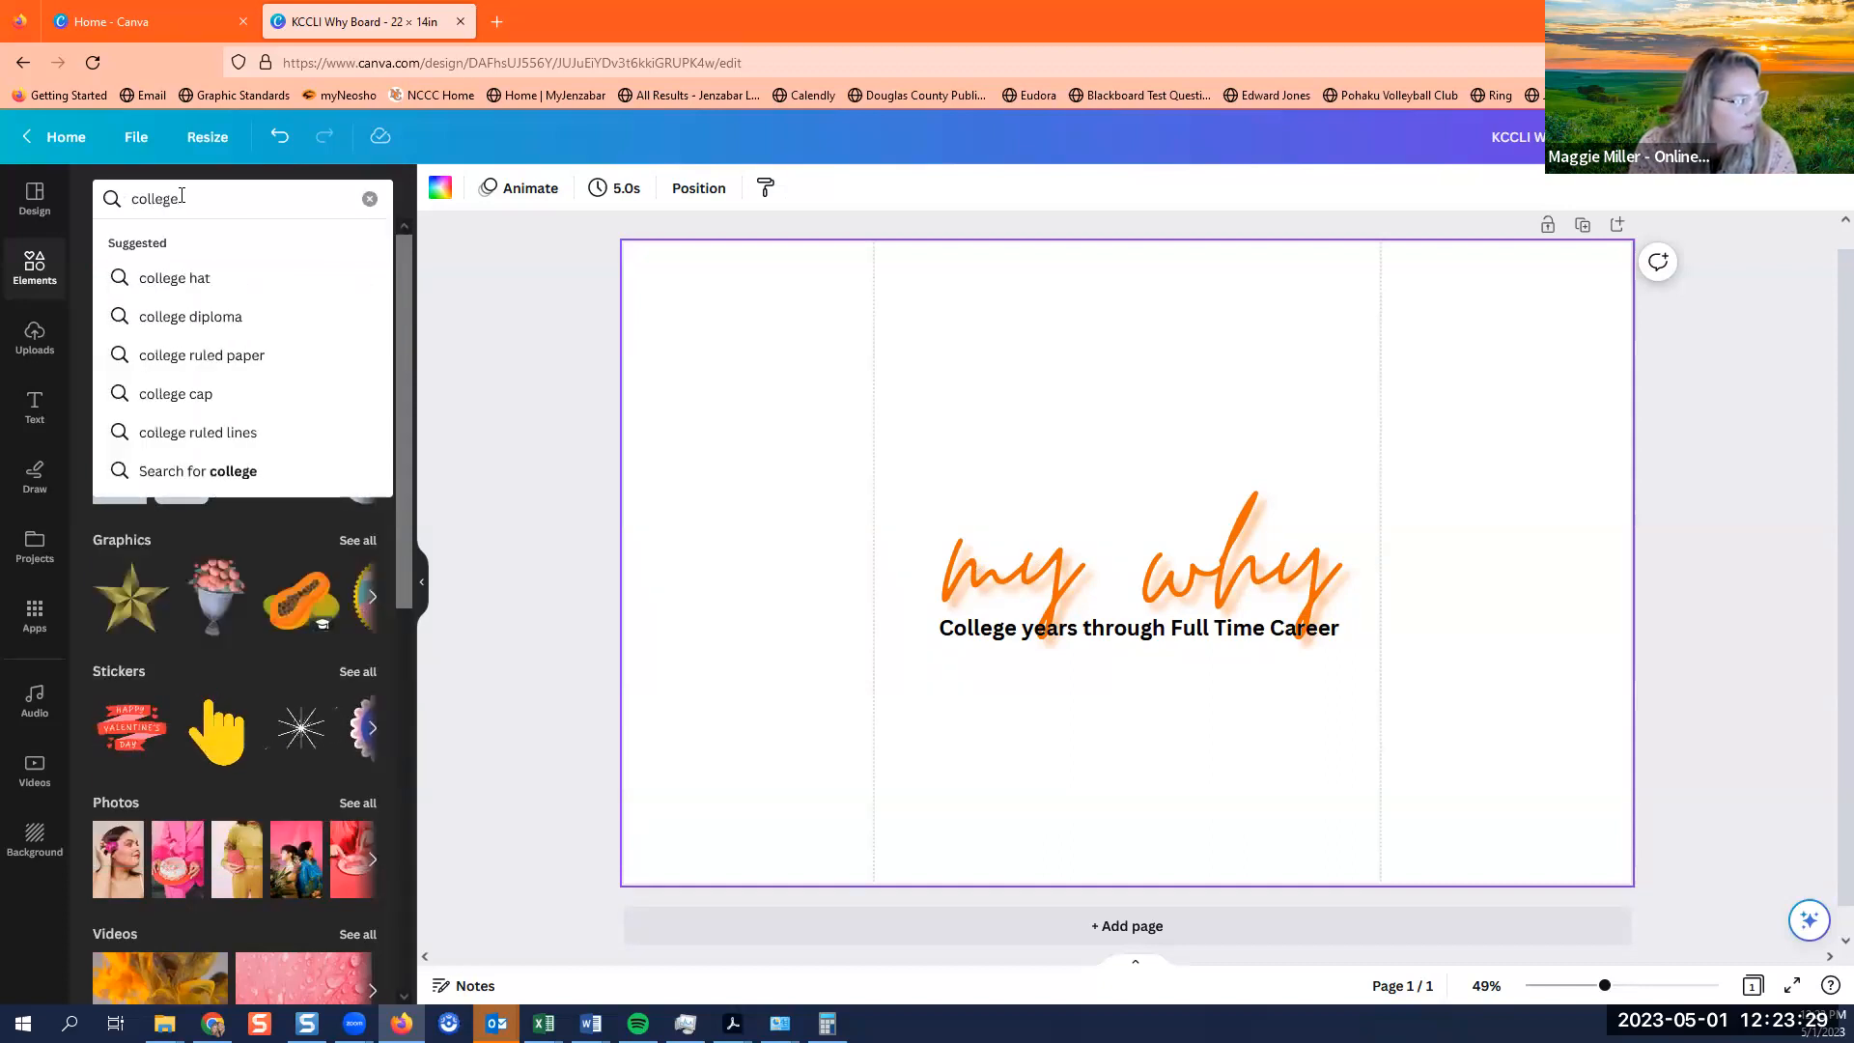
{"action": "key", "text": "Return"}
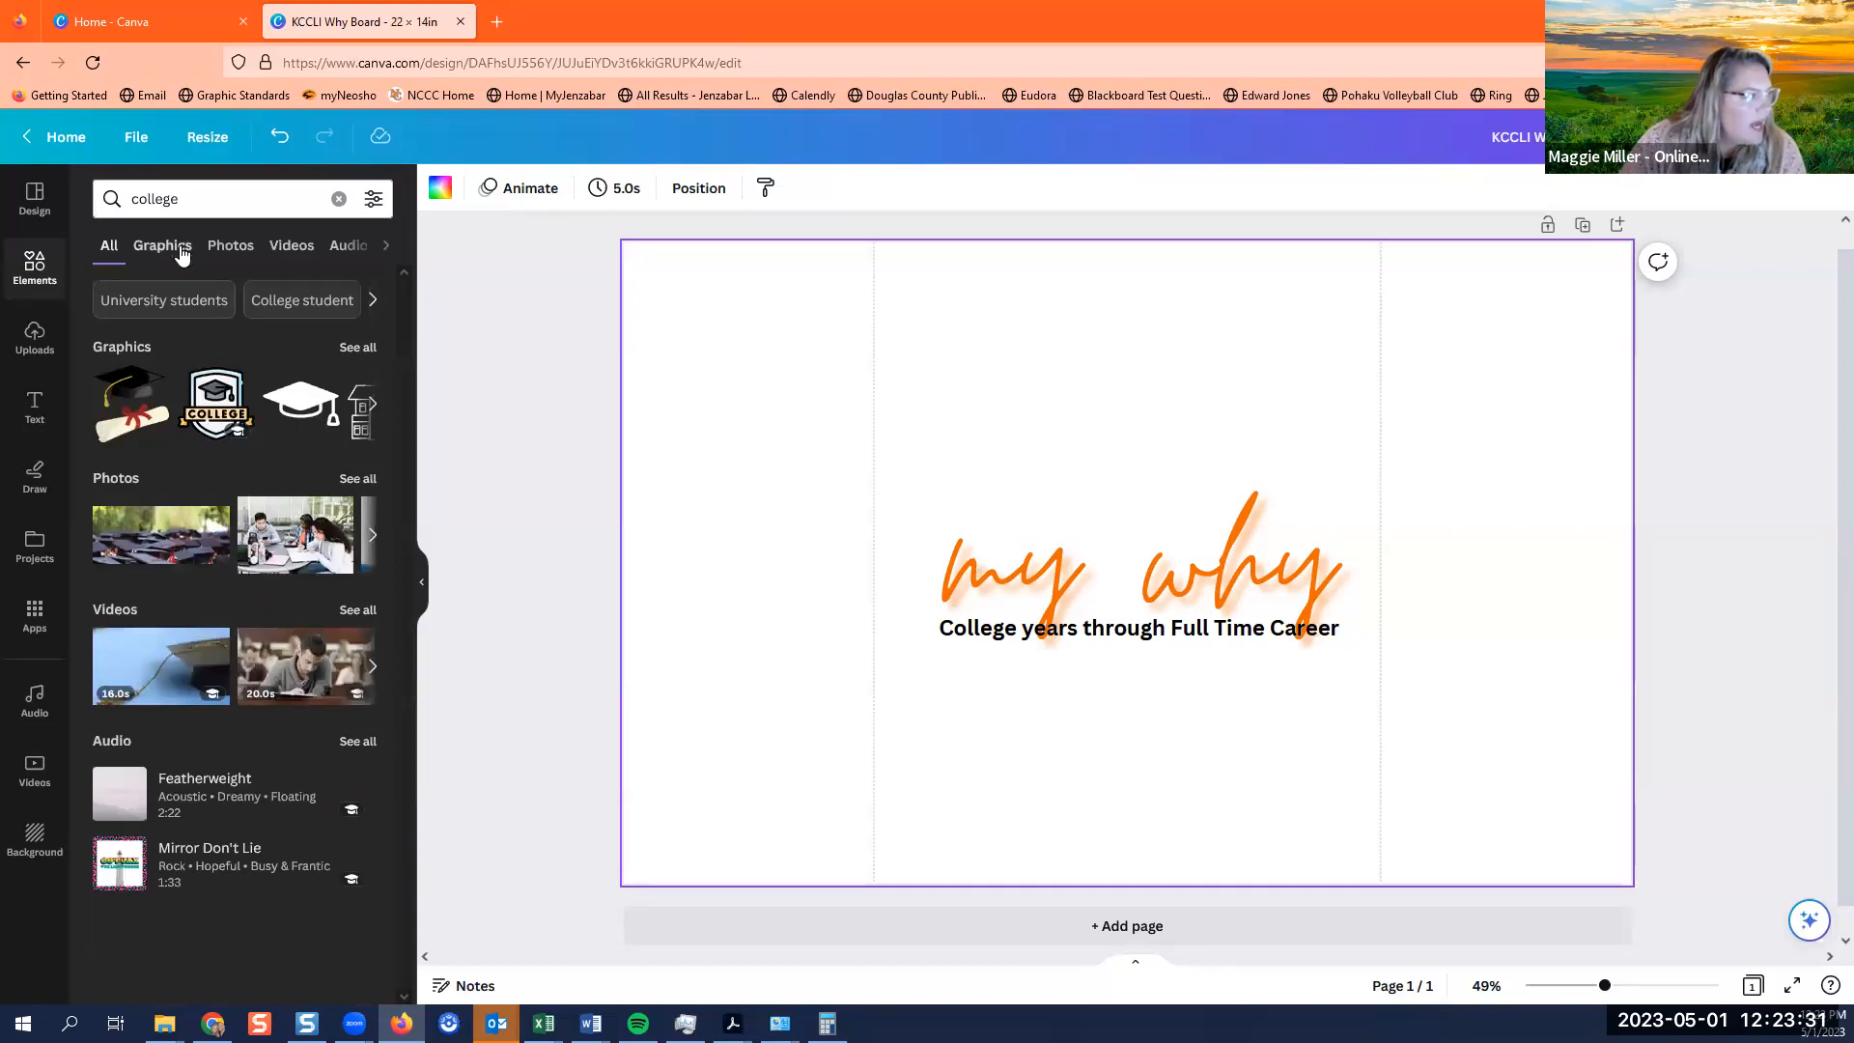
Look through the result categories and the graphics and photos found for "college".
{"action": "left_click", "coordinate": [389, 249]}
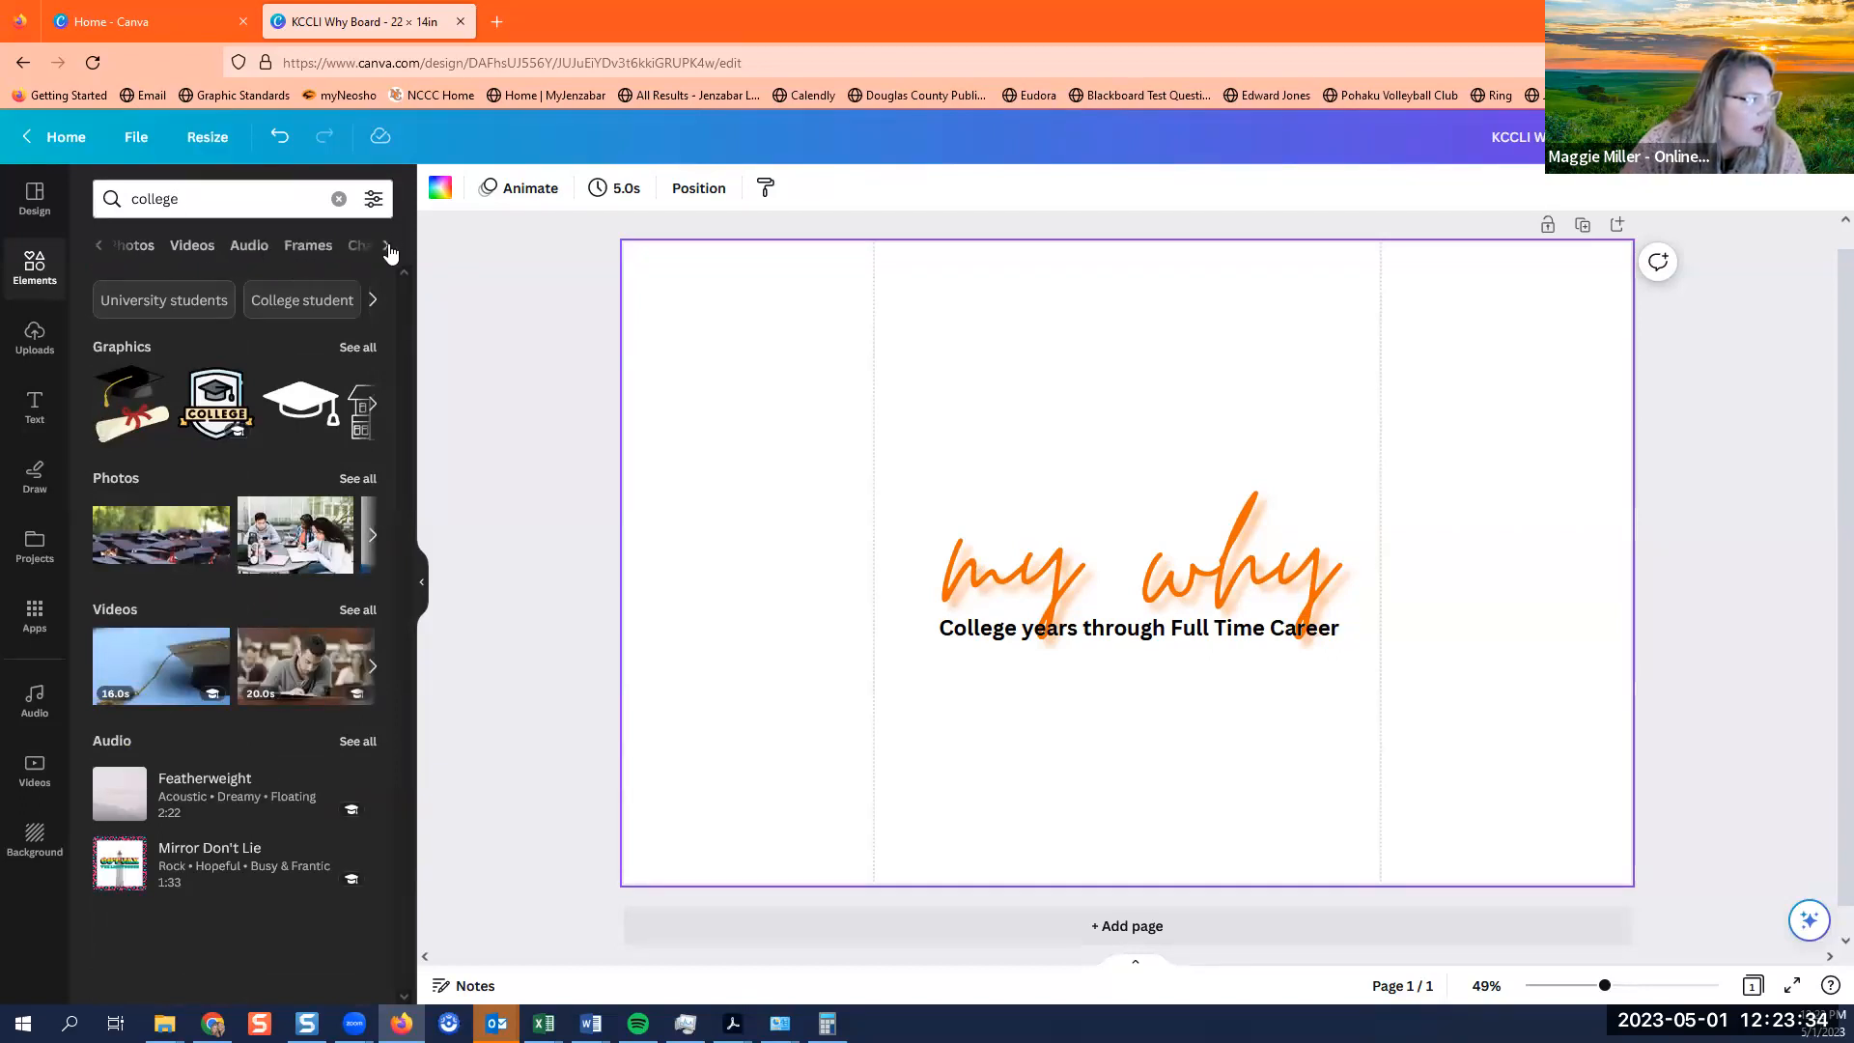
{"action": "left_click", "coordinate": [100, 249]}
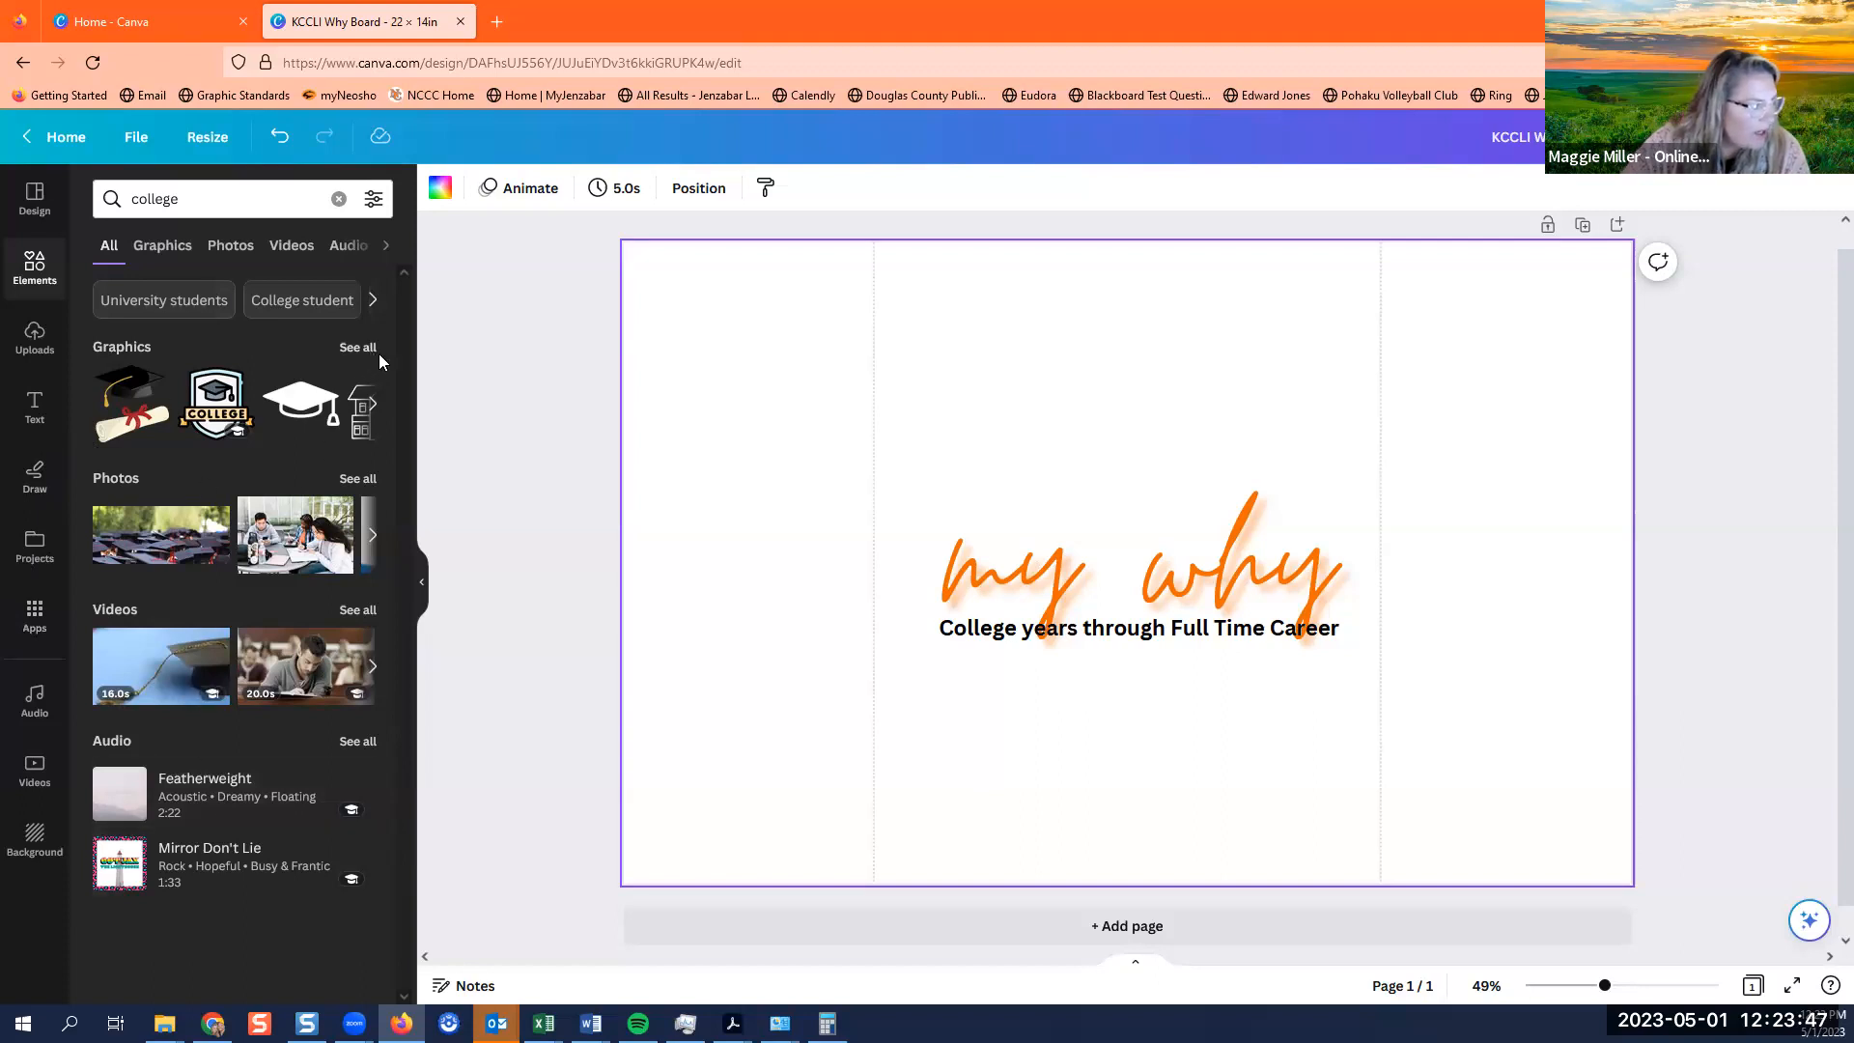
{"action": "left_click", "coordinate": [375, 407]}
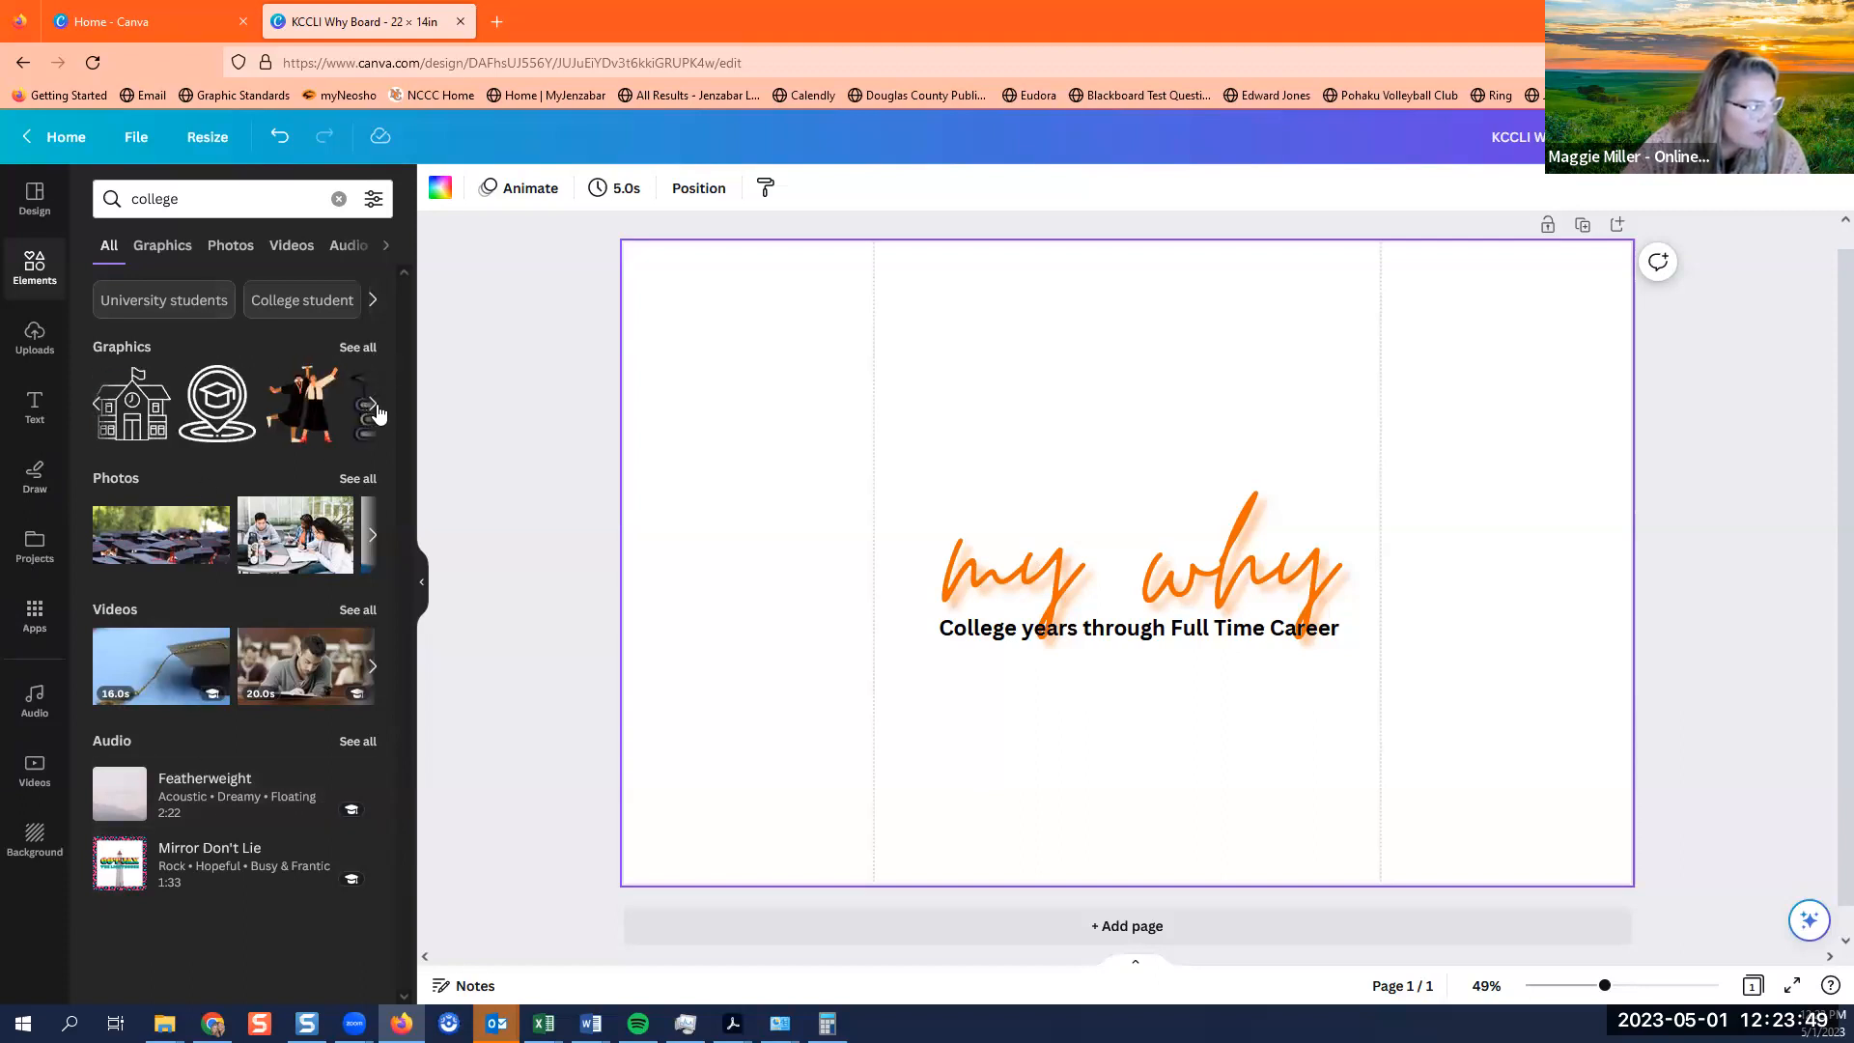
{"action": "left_click", "coordinate": [377, 410]}
{"action": "left_click", "coordinate": [373, 549]}
{"action": "left_click", "coordinate": [373, 550]}
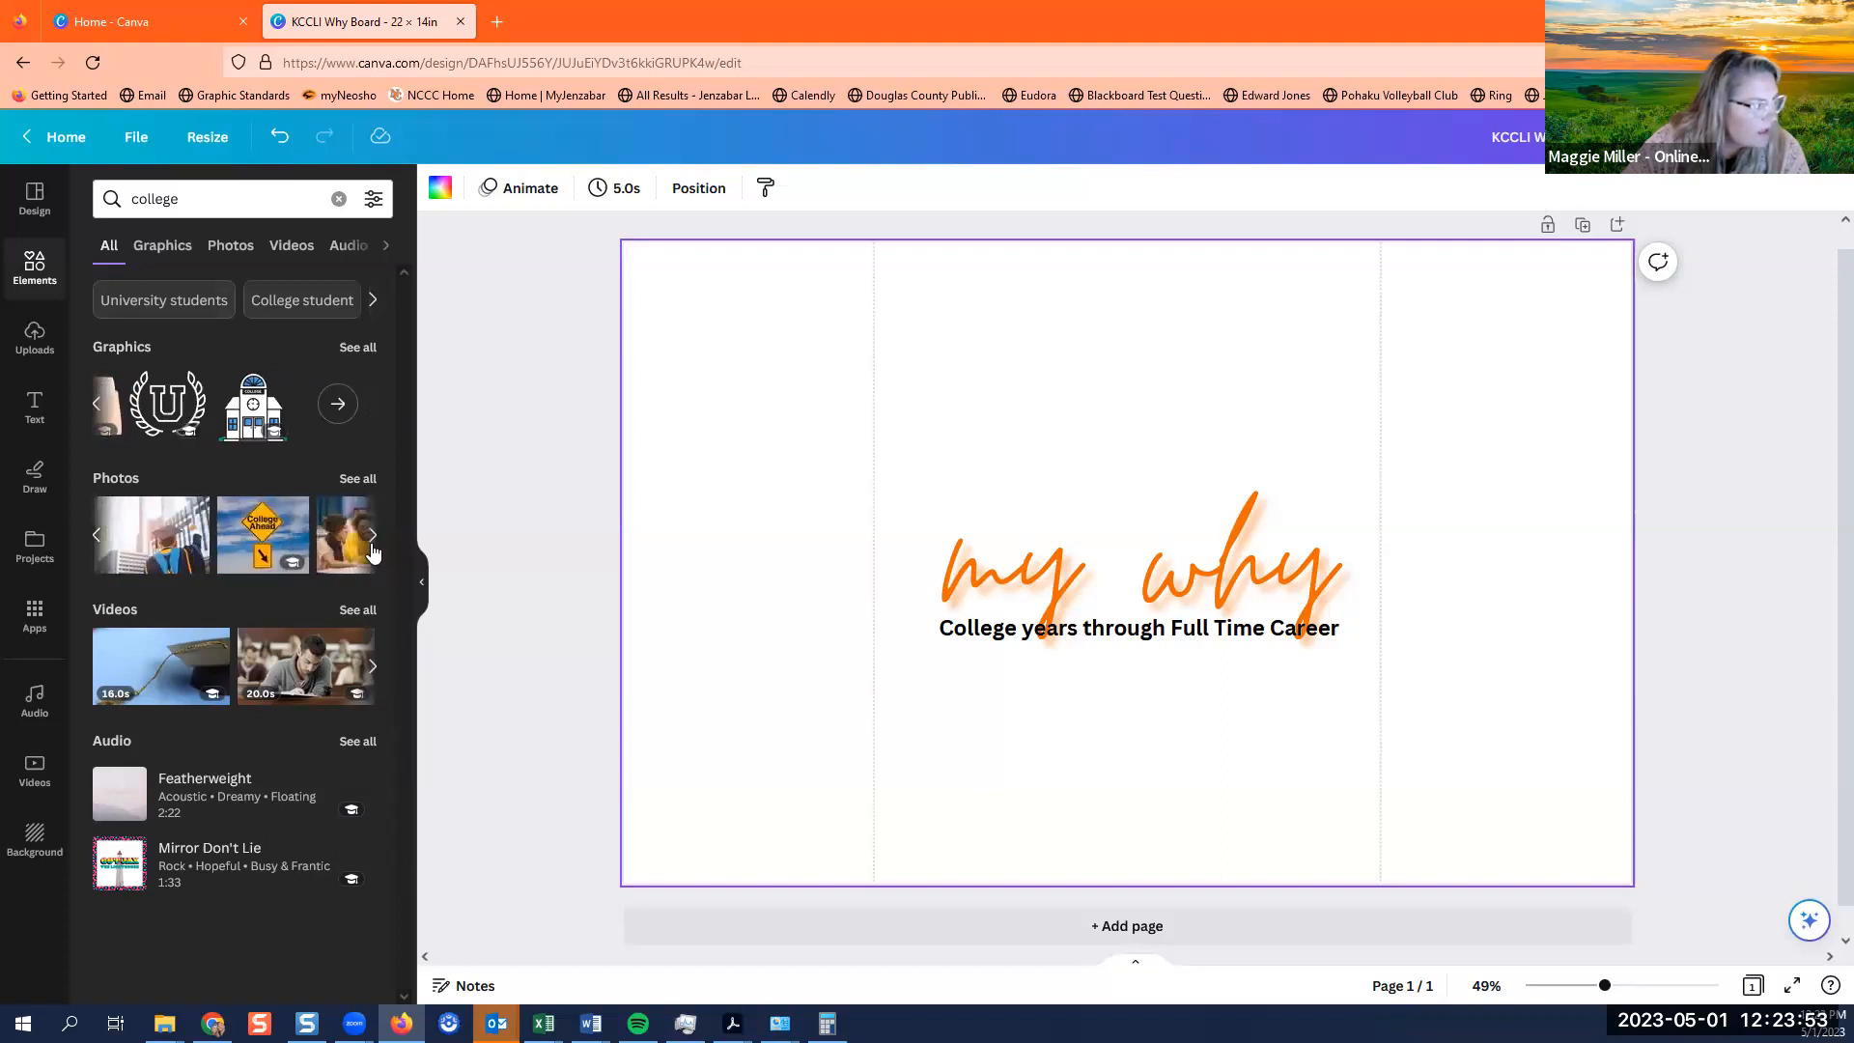
Insert the photo of a hand holding a graduation cap, scaled to about 5.44 × 3.62 in, in the page's upper-left corner.
{"action": "left_click", "coordinate": [357, 479]}
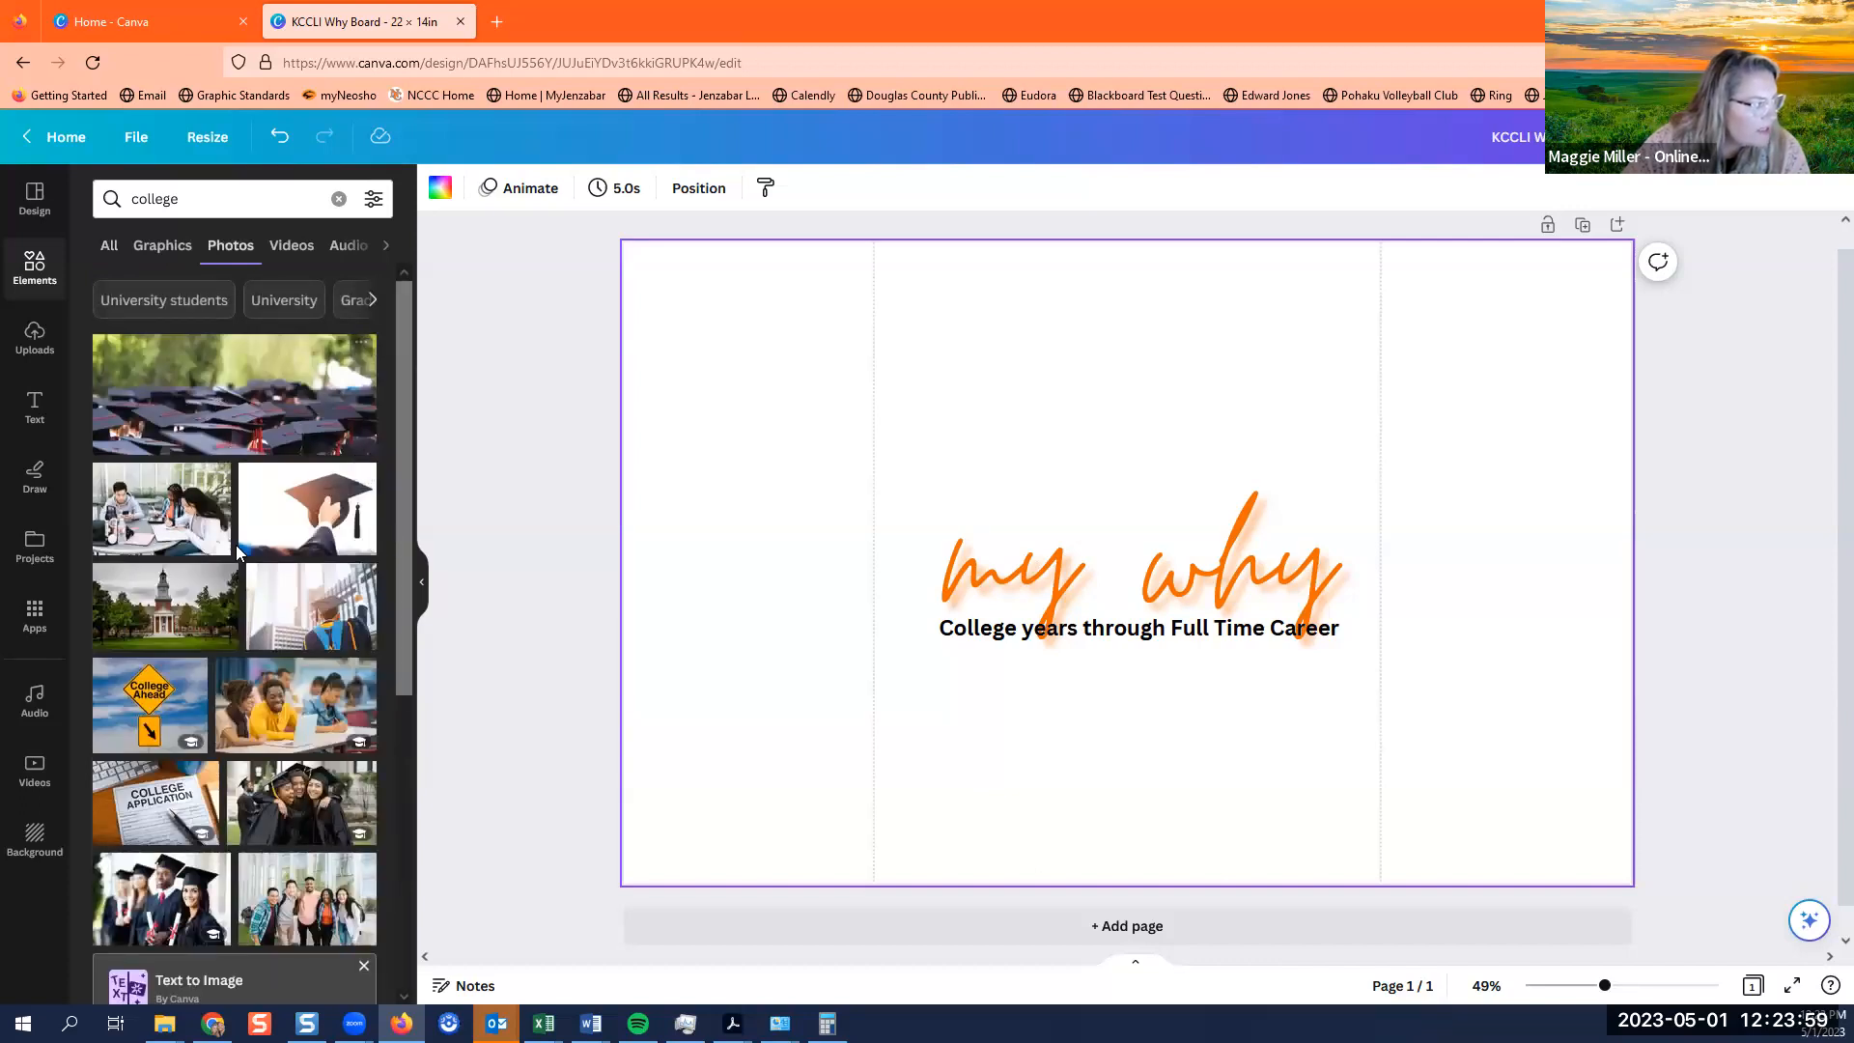
{"action": "scroll", "coordinate": [254, 618], "scroll_direction": "down", "scroll_amount": 2}
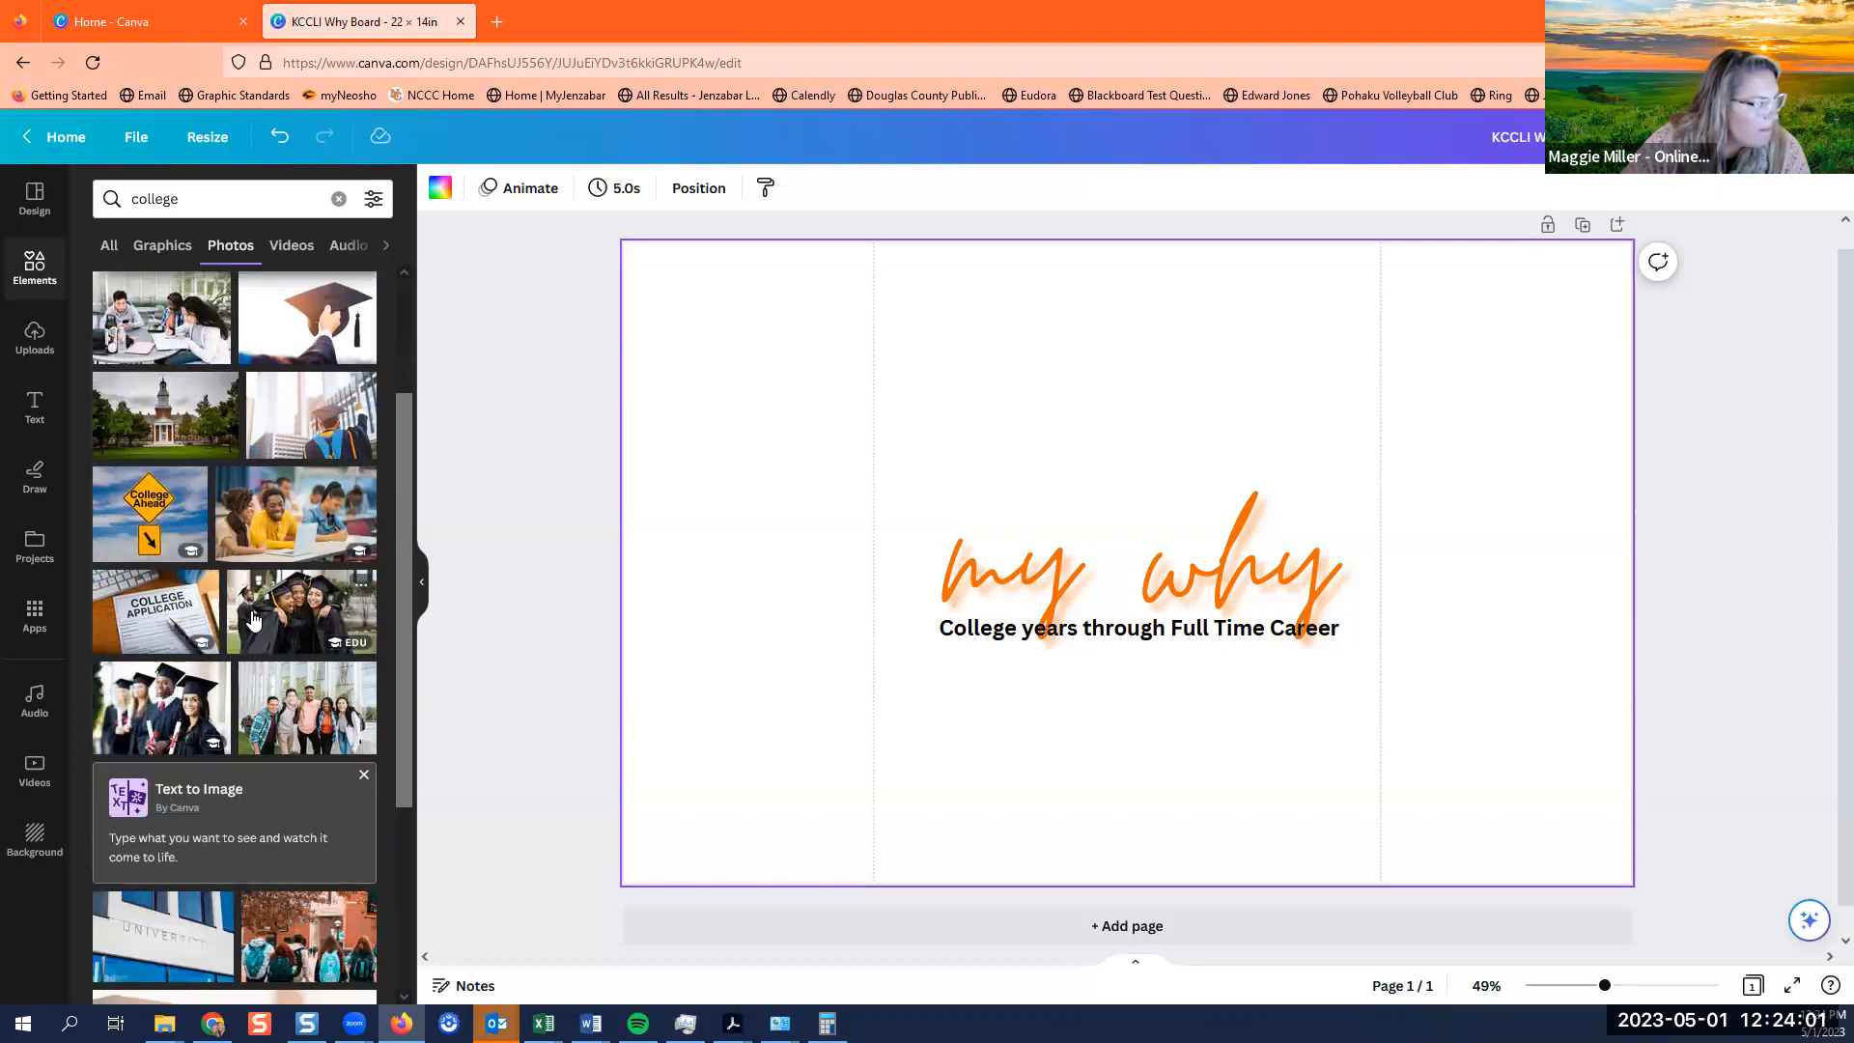
{"action": "scroll", "coordinate": [254, 618], "scroll_direction": "up", "scroll_amount": 1}
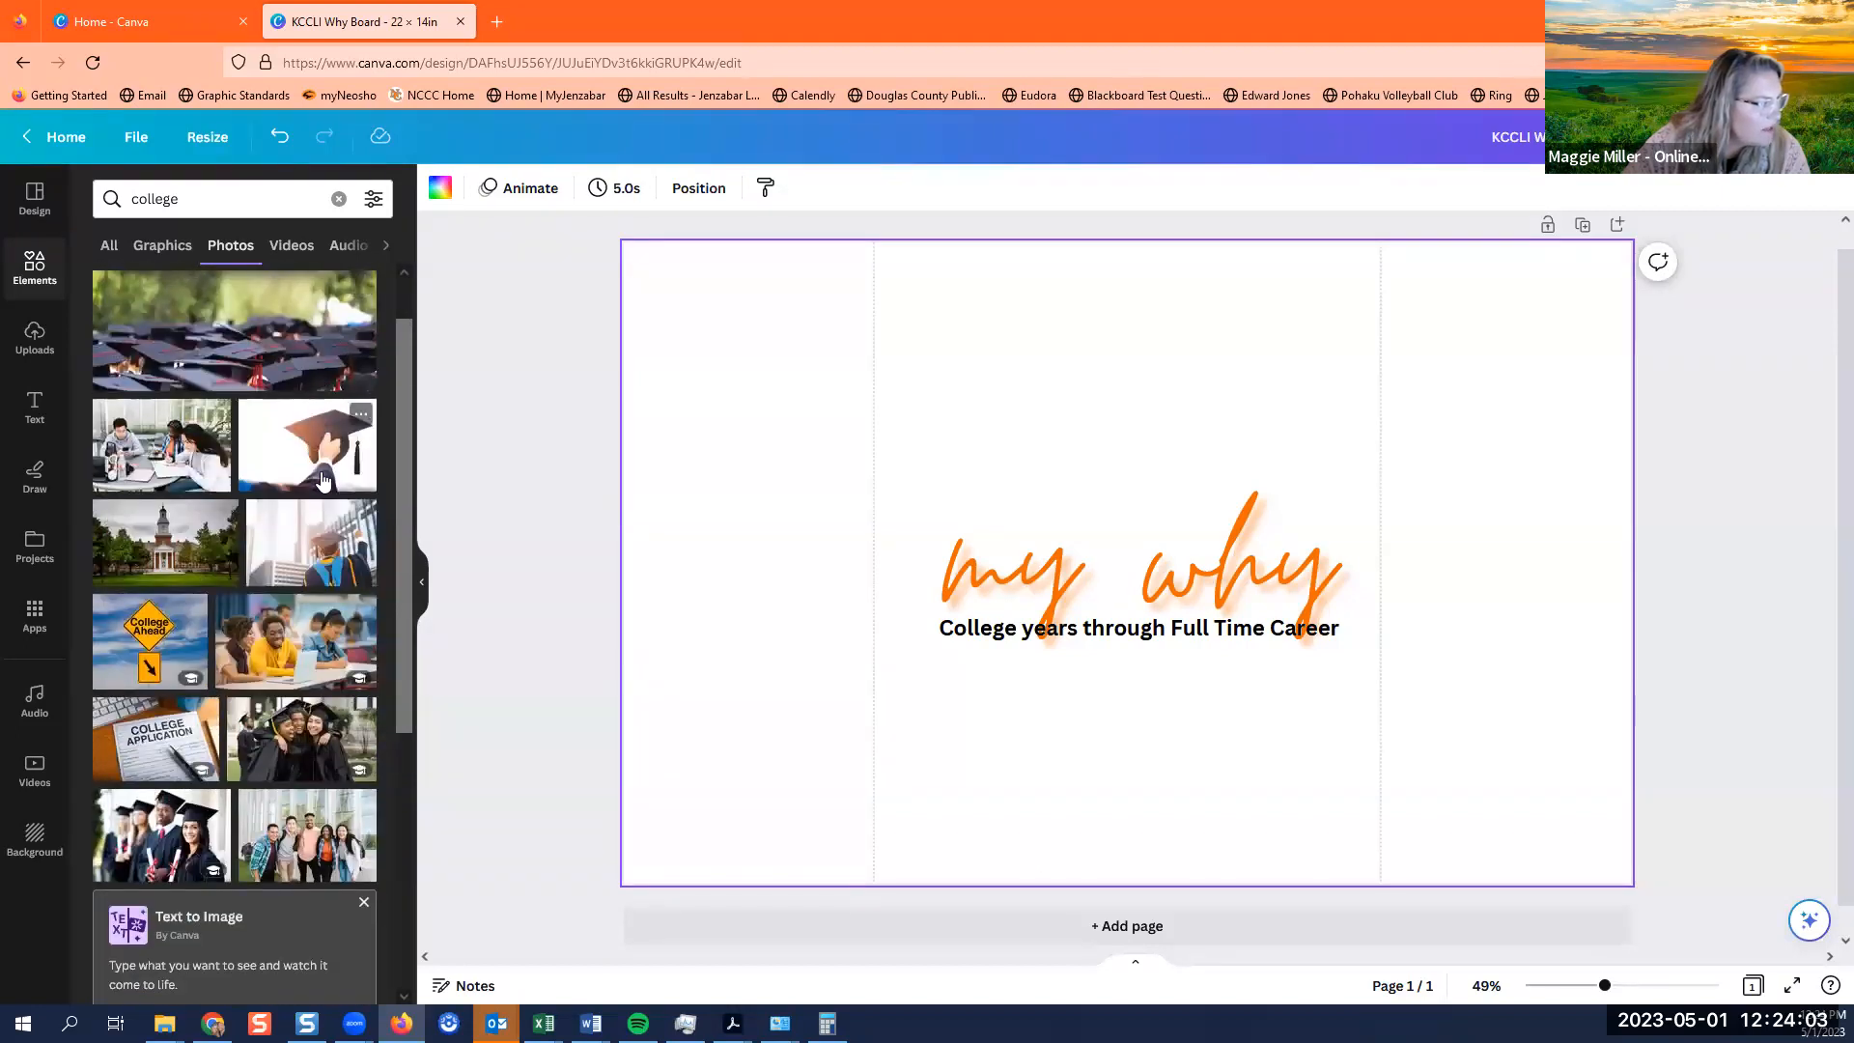
{"action": "left_click", "coordinate": [303, 451]}
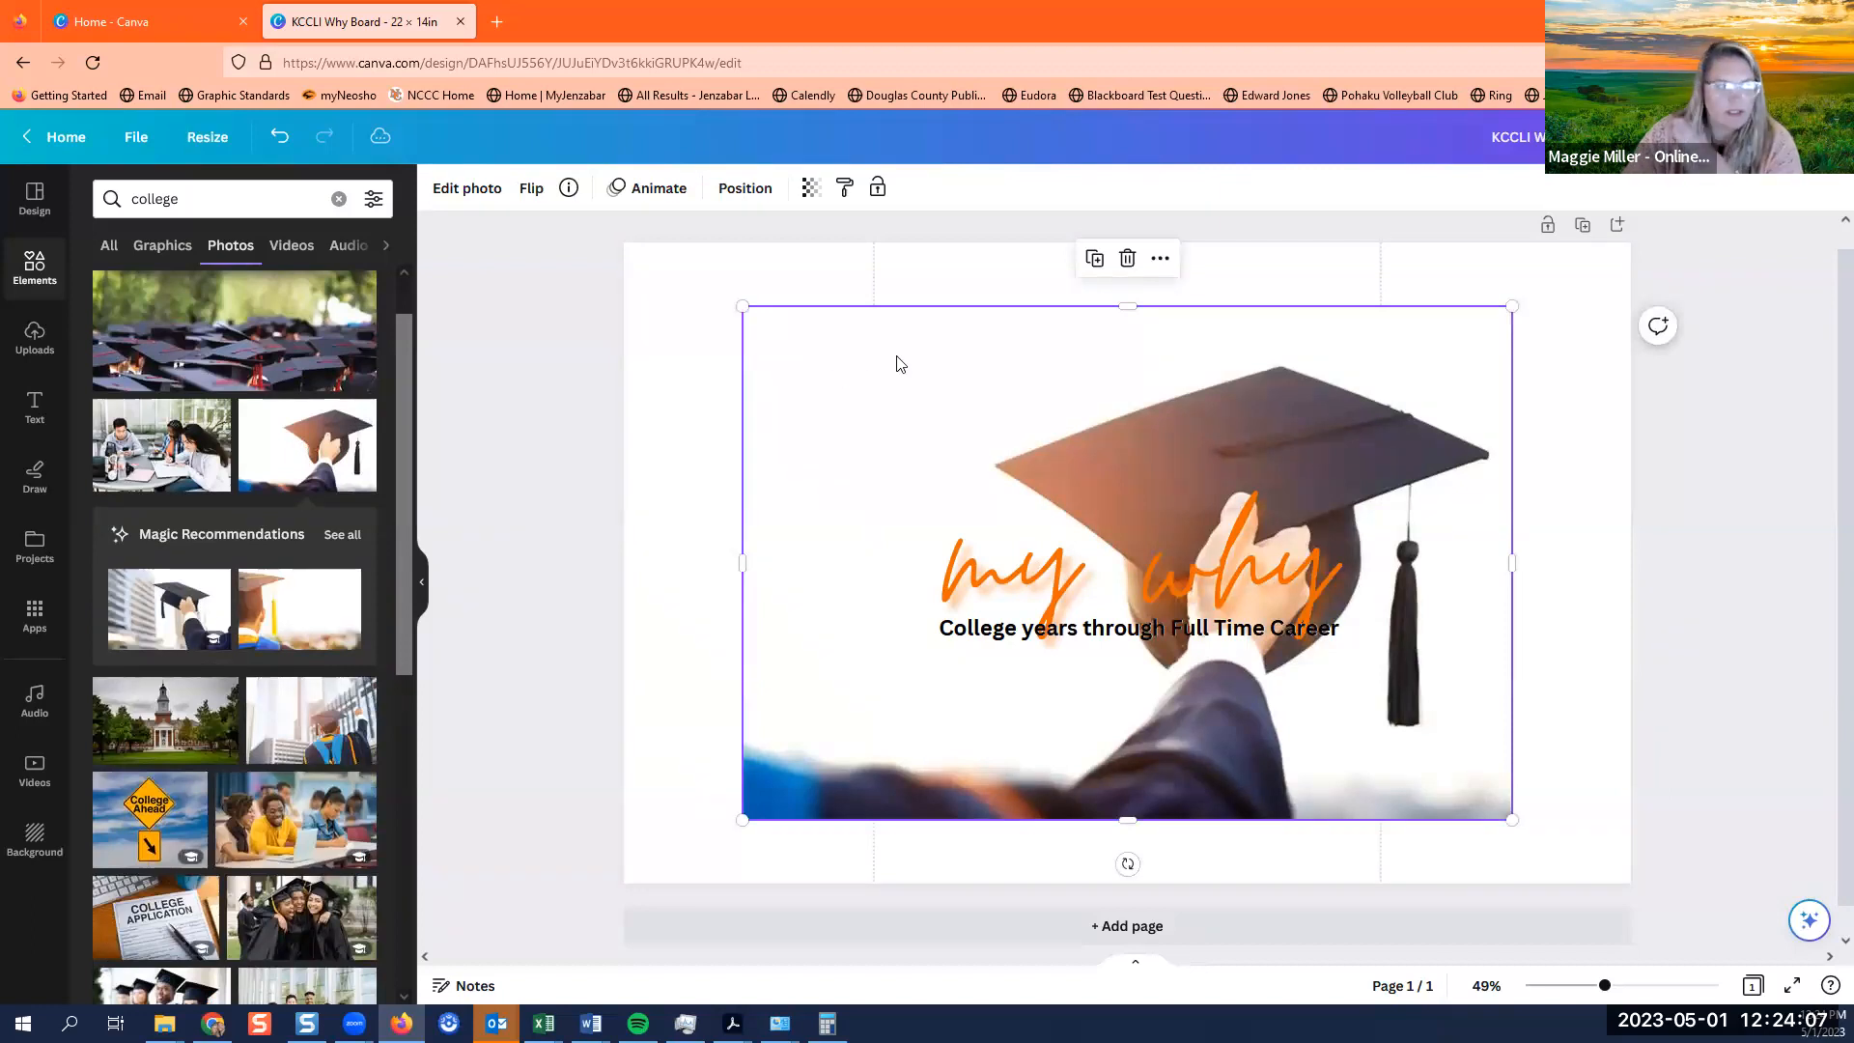
{"action": "left_click_drag", "start_coordinate": [1162, 429], "coordinate": [1040, 367]}
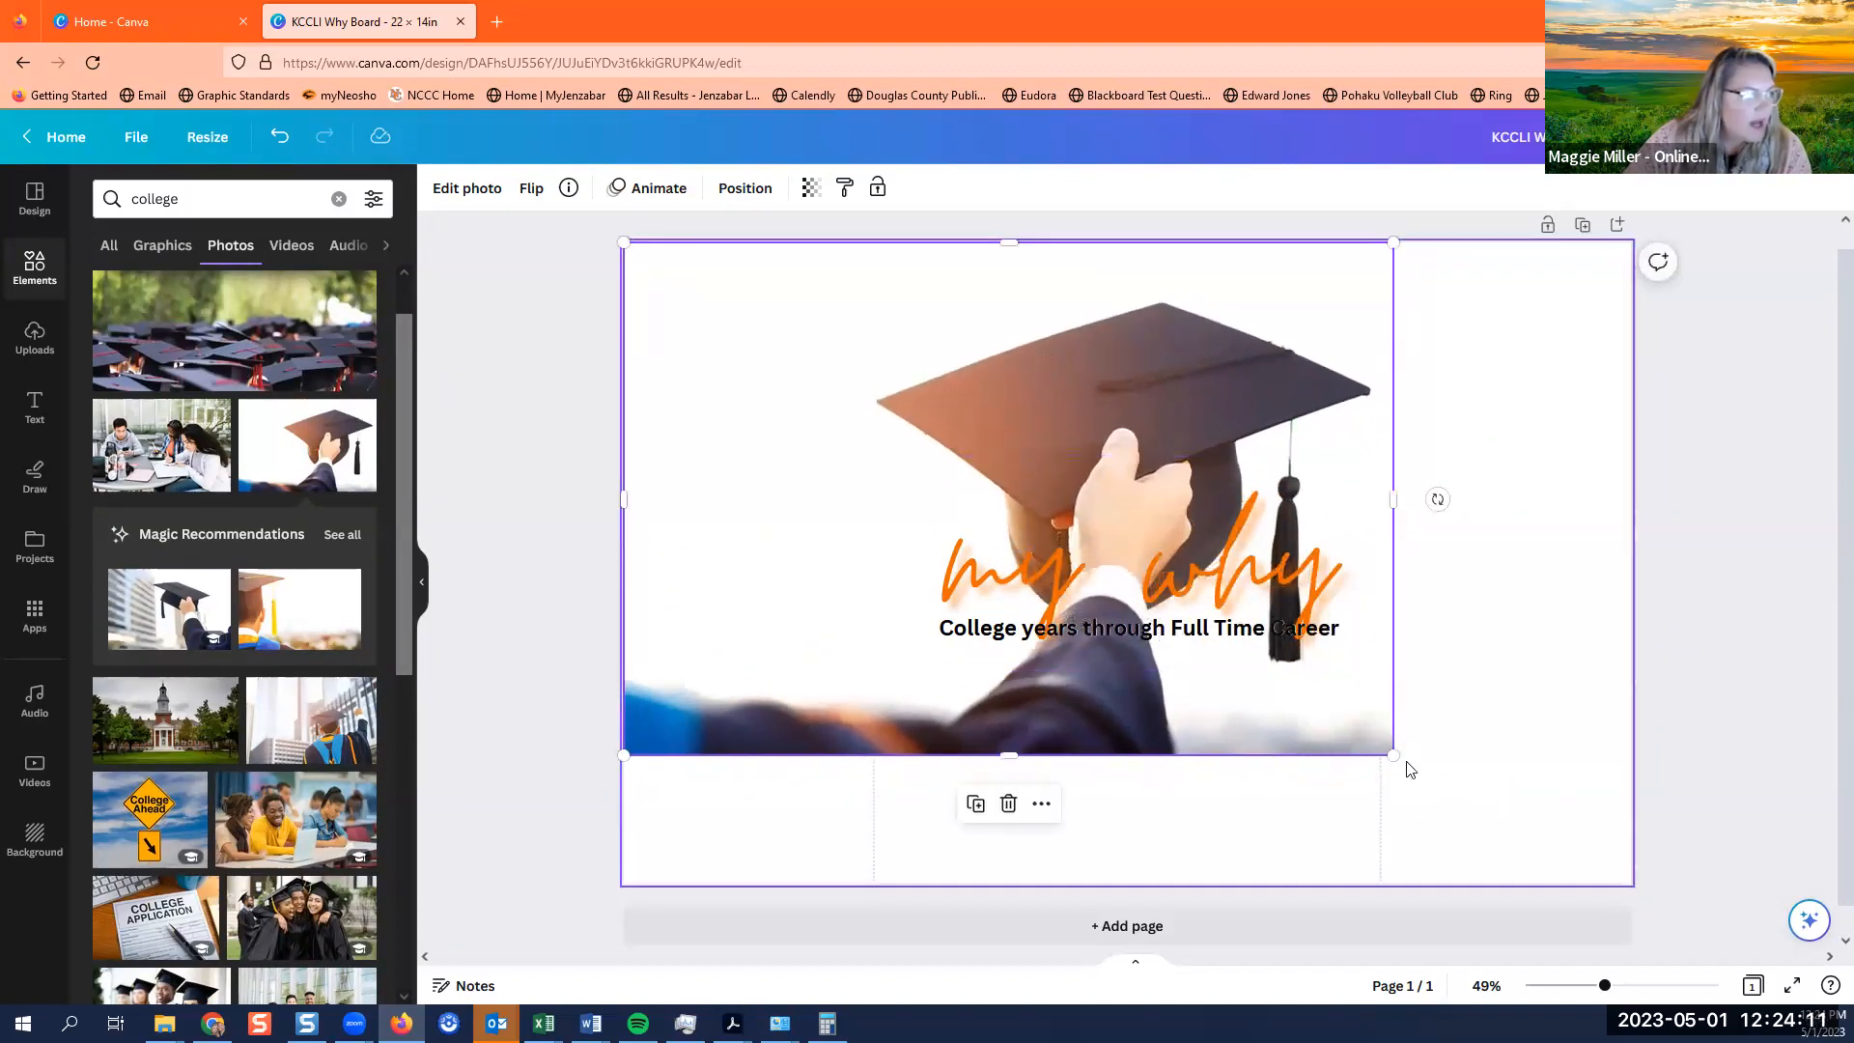
{"action": "left_click_drag", "start_coordinate": [1288, 687], "coordinate": [848, 447]}
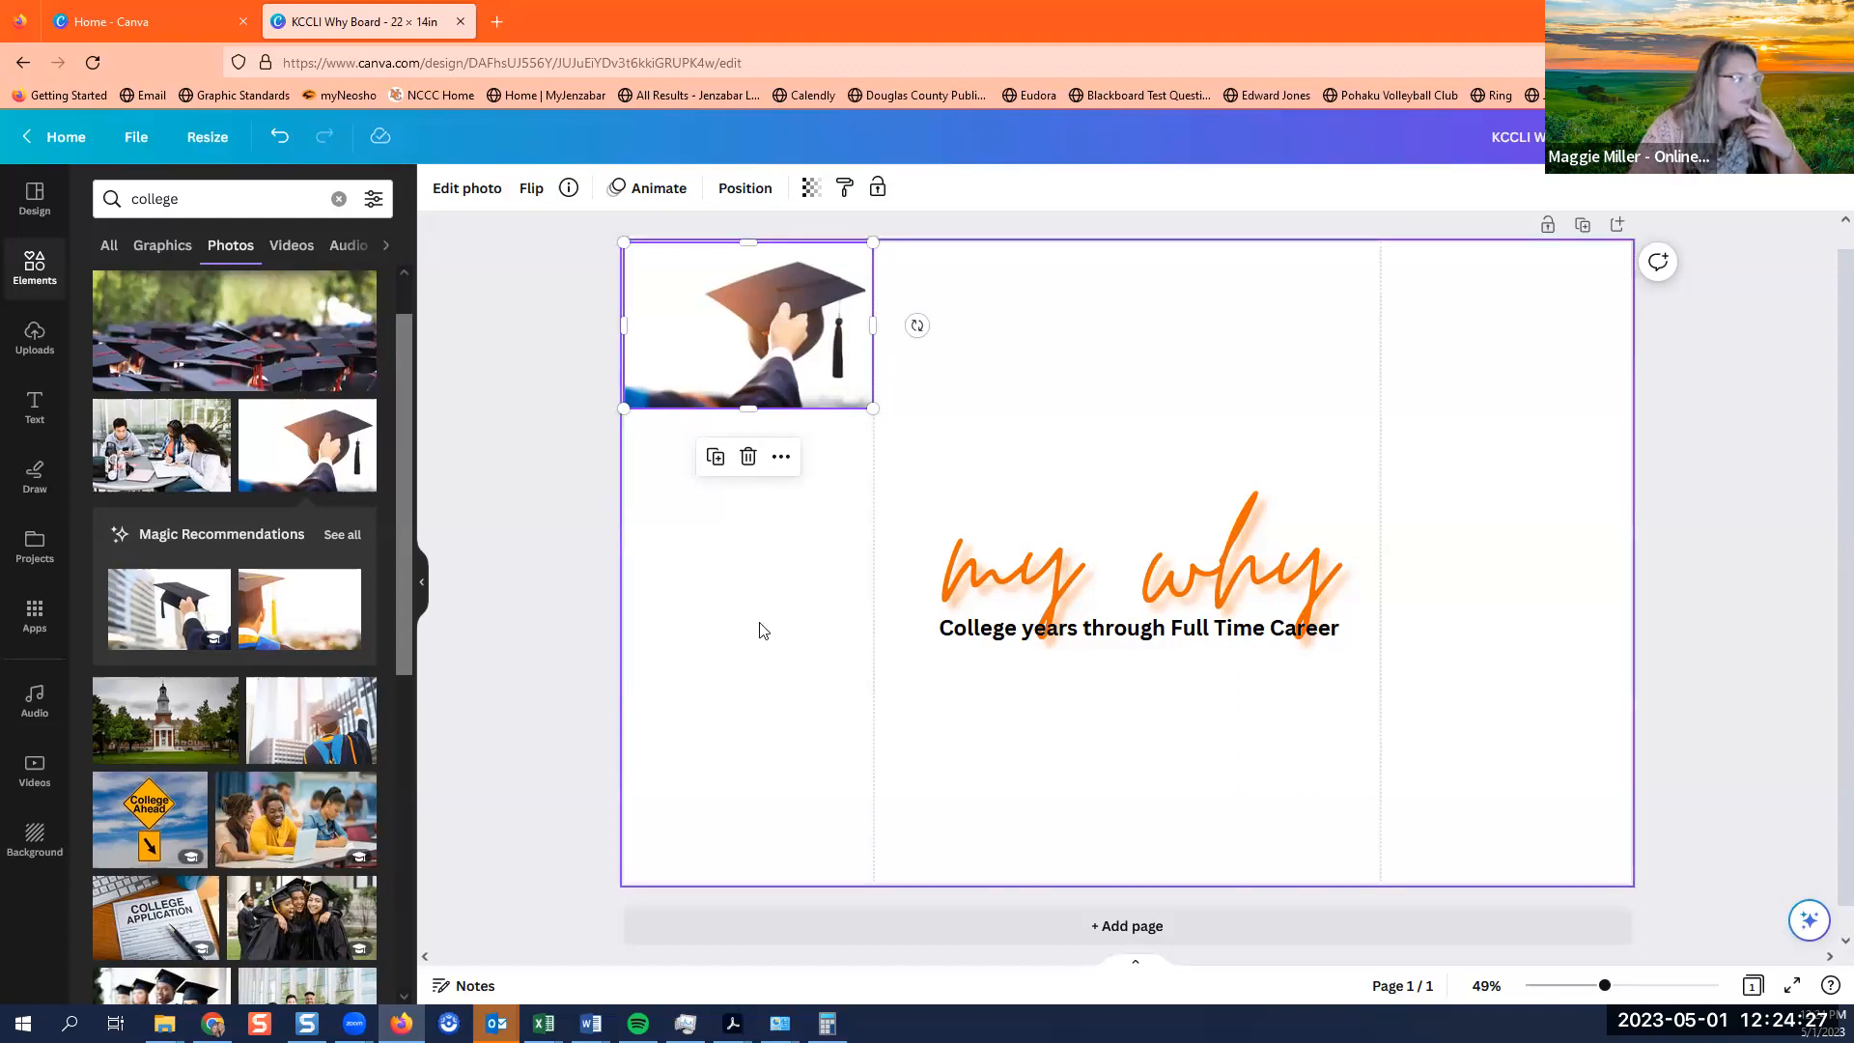
{"action": "left_click", "coordinate": [759, 708]}
Try a Blur effect with reduced intensity on the graduation cap photo, and undo the blur.
{"action": "left_click", "coordinate": [734, 363]}
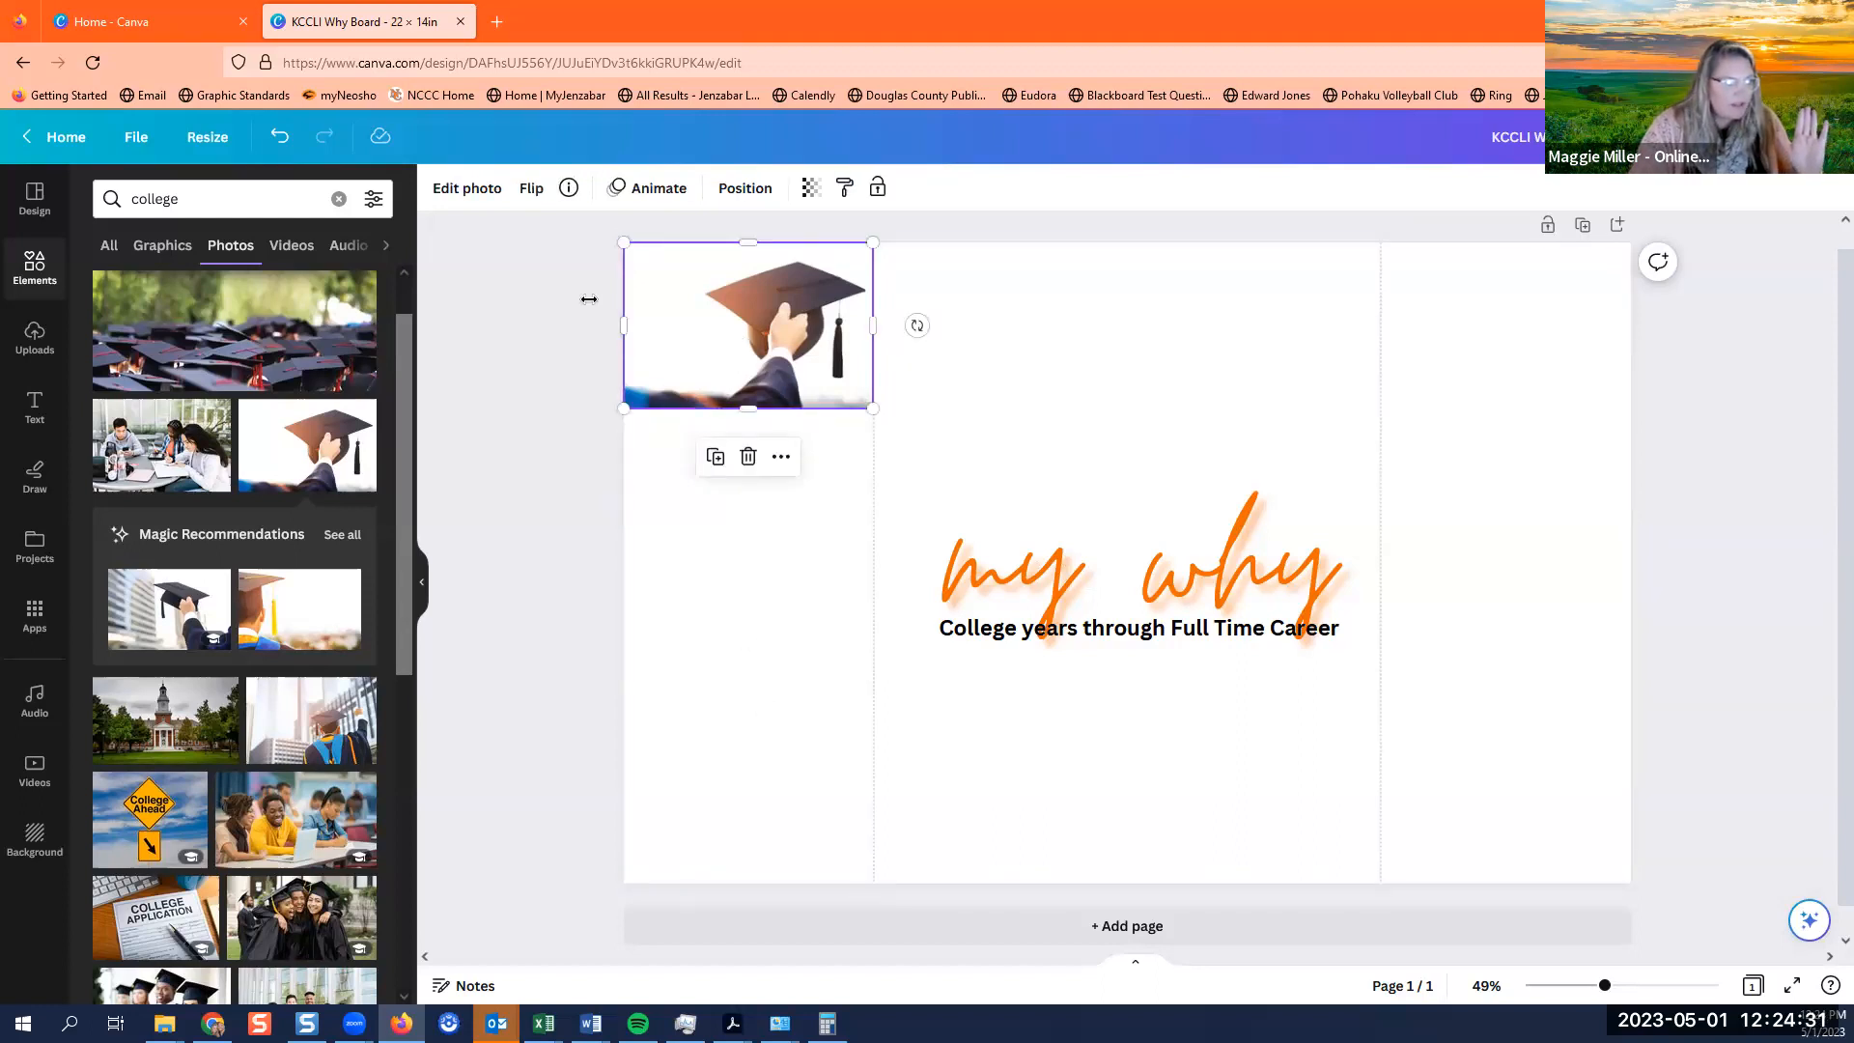
{"action": "left_click", "coordinate": [470, 187]}
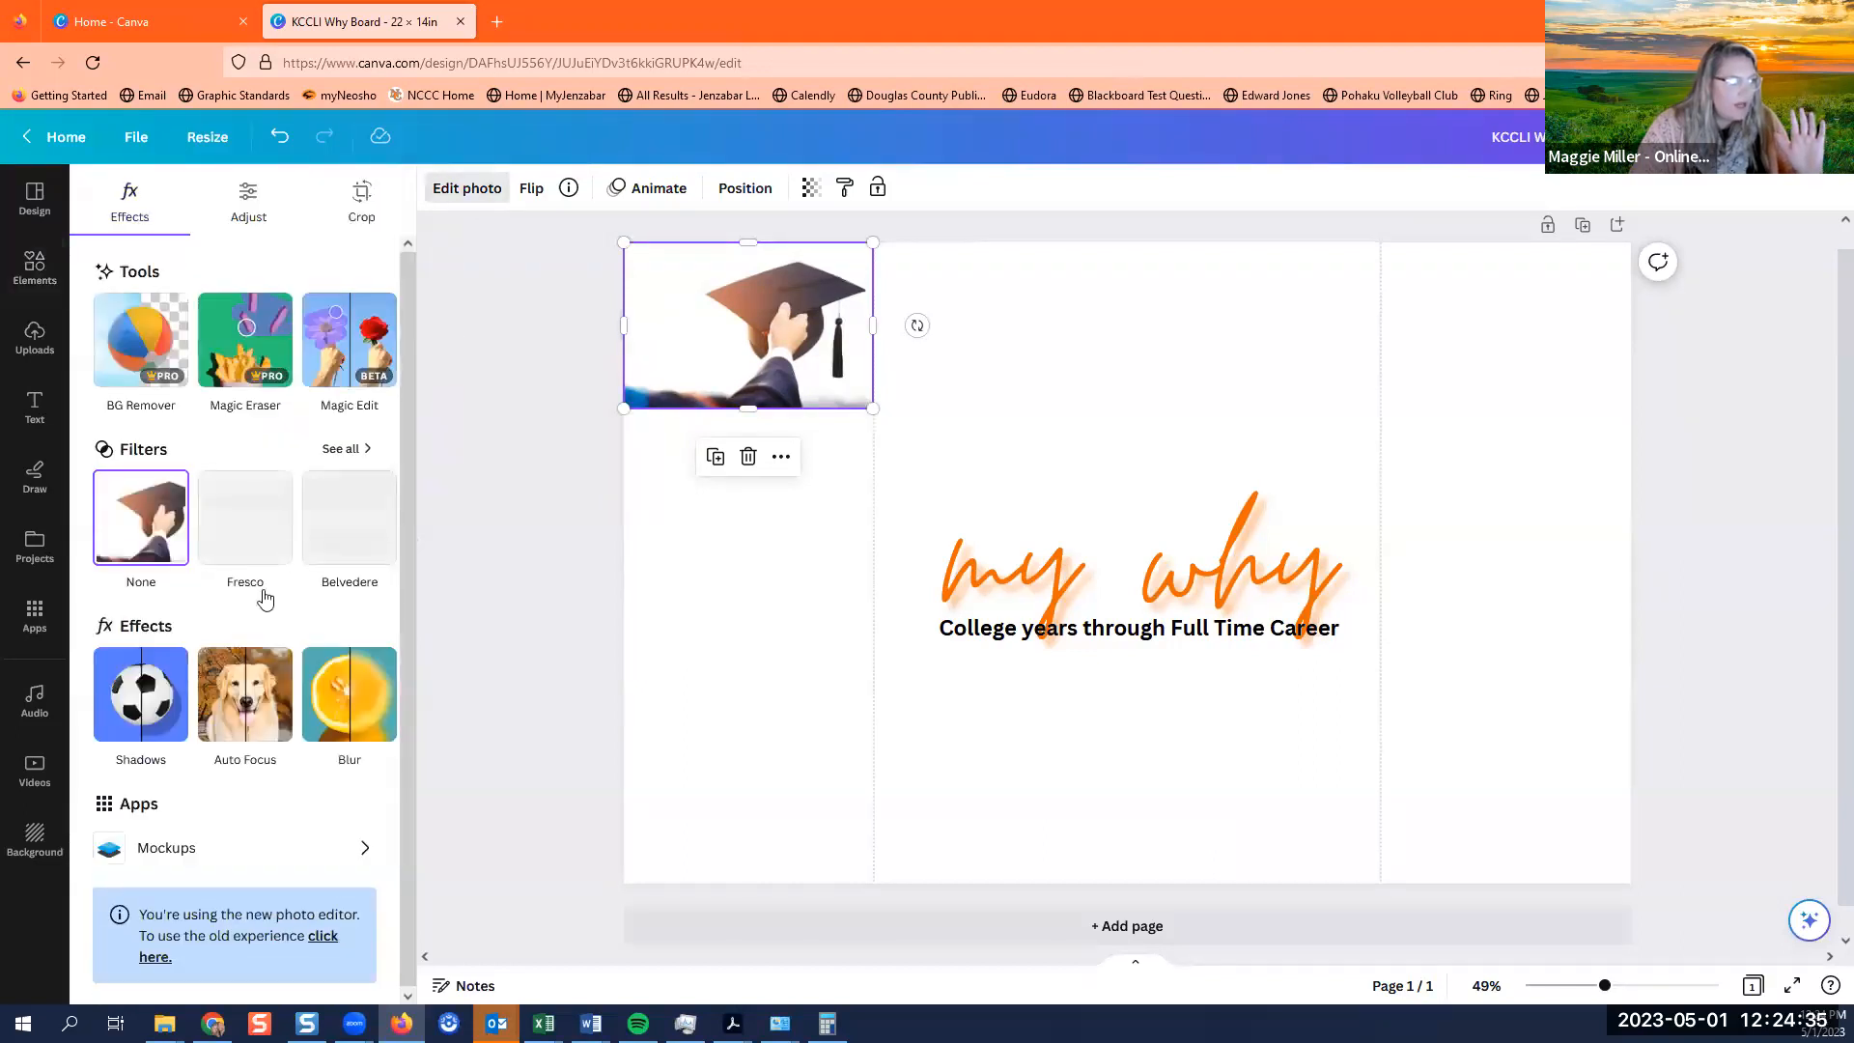
{"action": "left_click", "coordinate": [318, 715]}
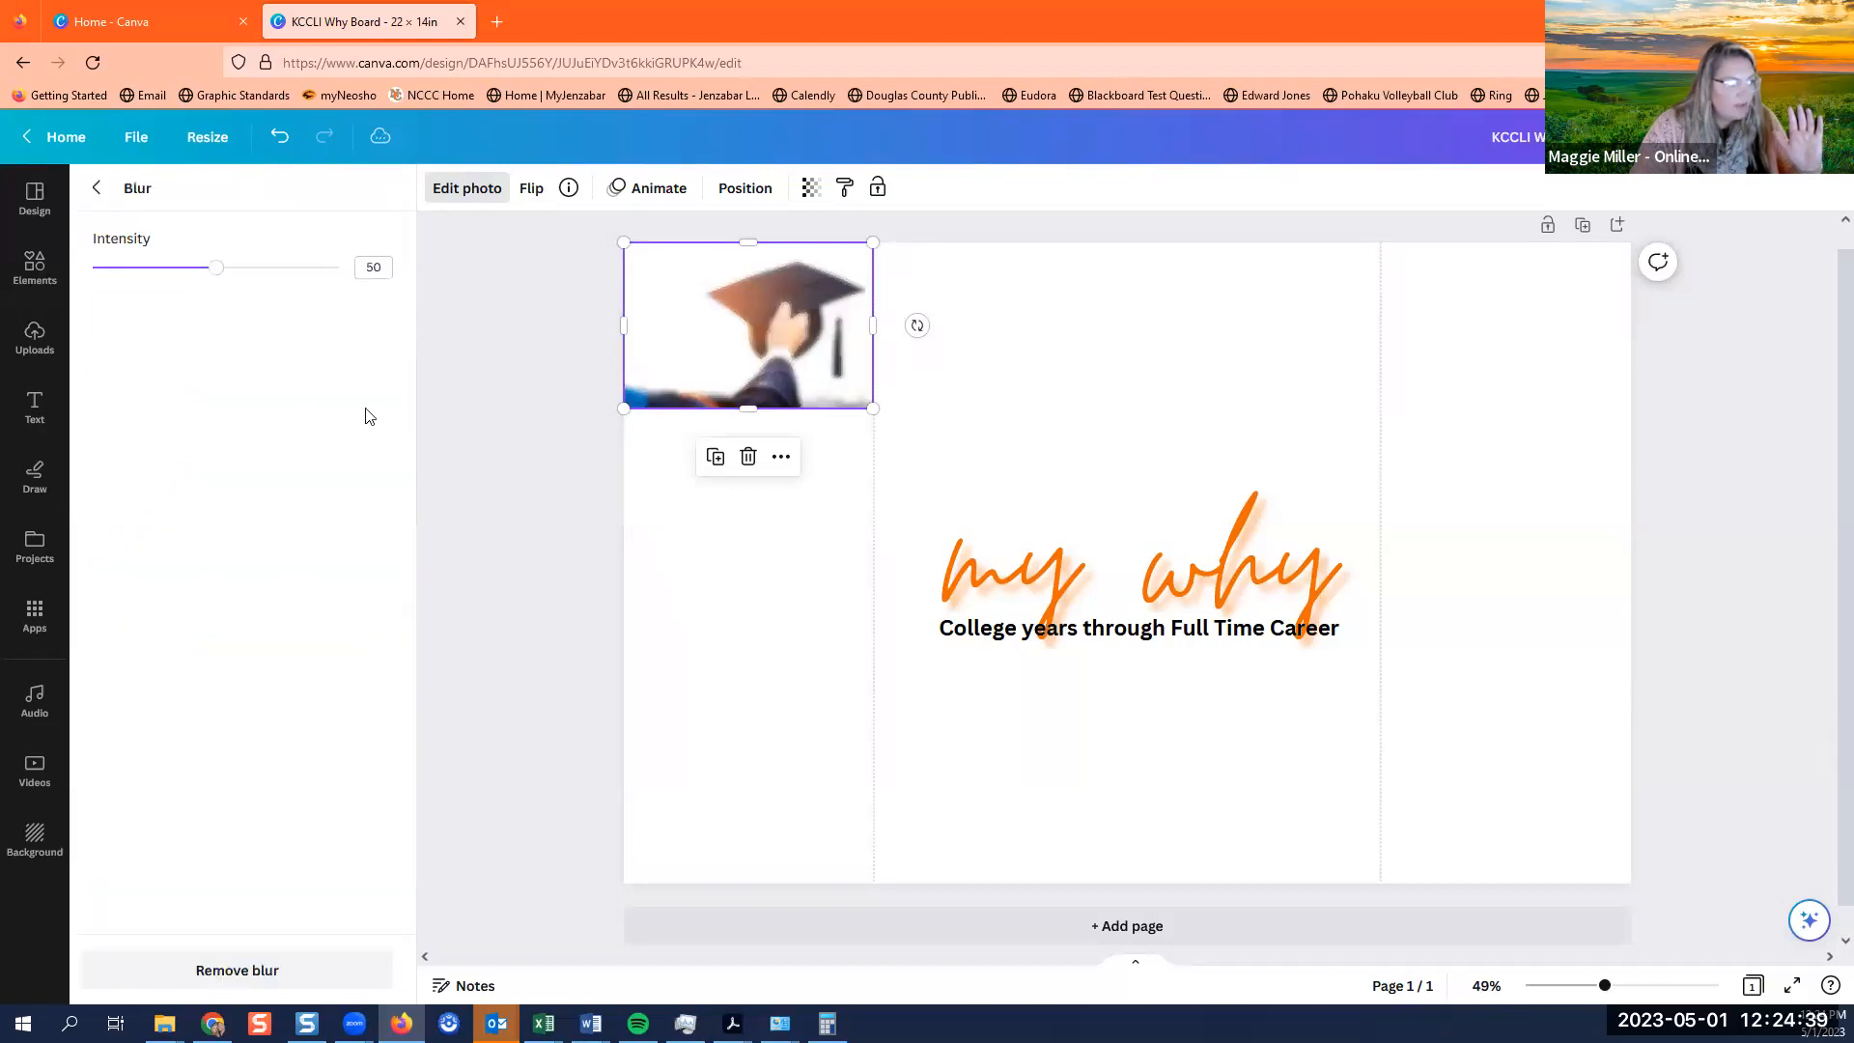
{"action": "left_click_drag", "start_coordinate": [218, 271], "coordinate": [166, 271]}
{"action": "left_click", "coordinate": [97, 188]}
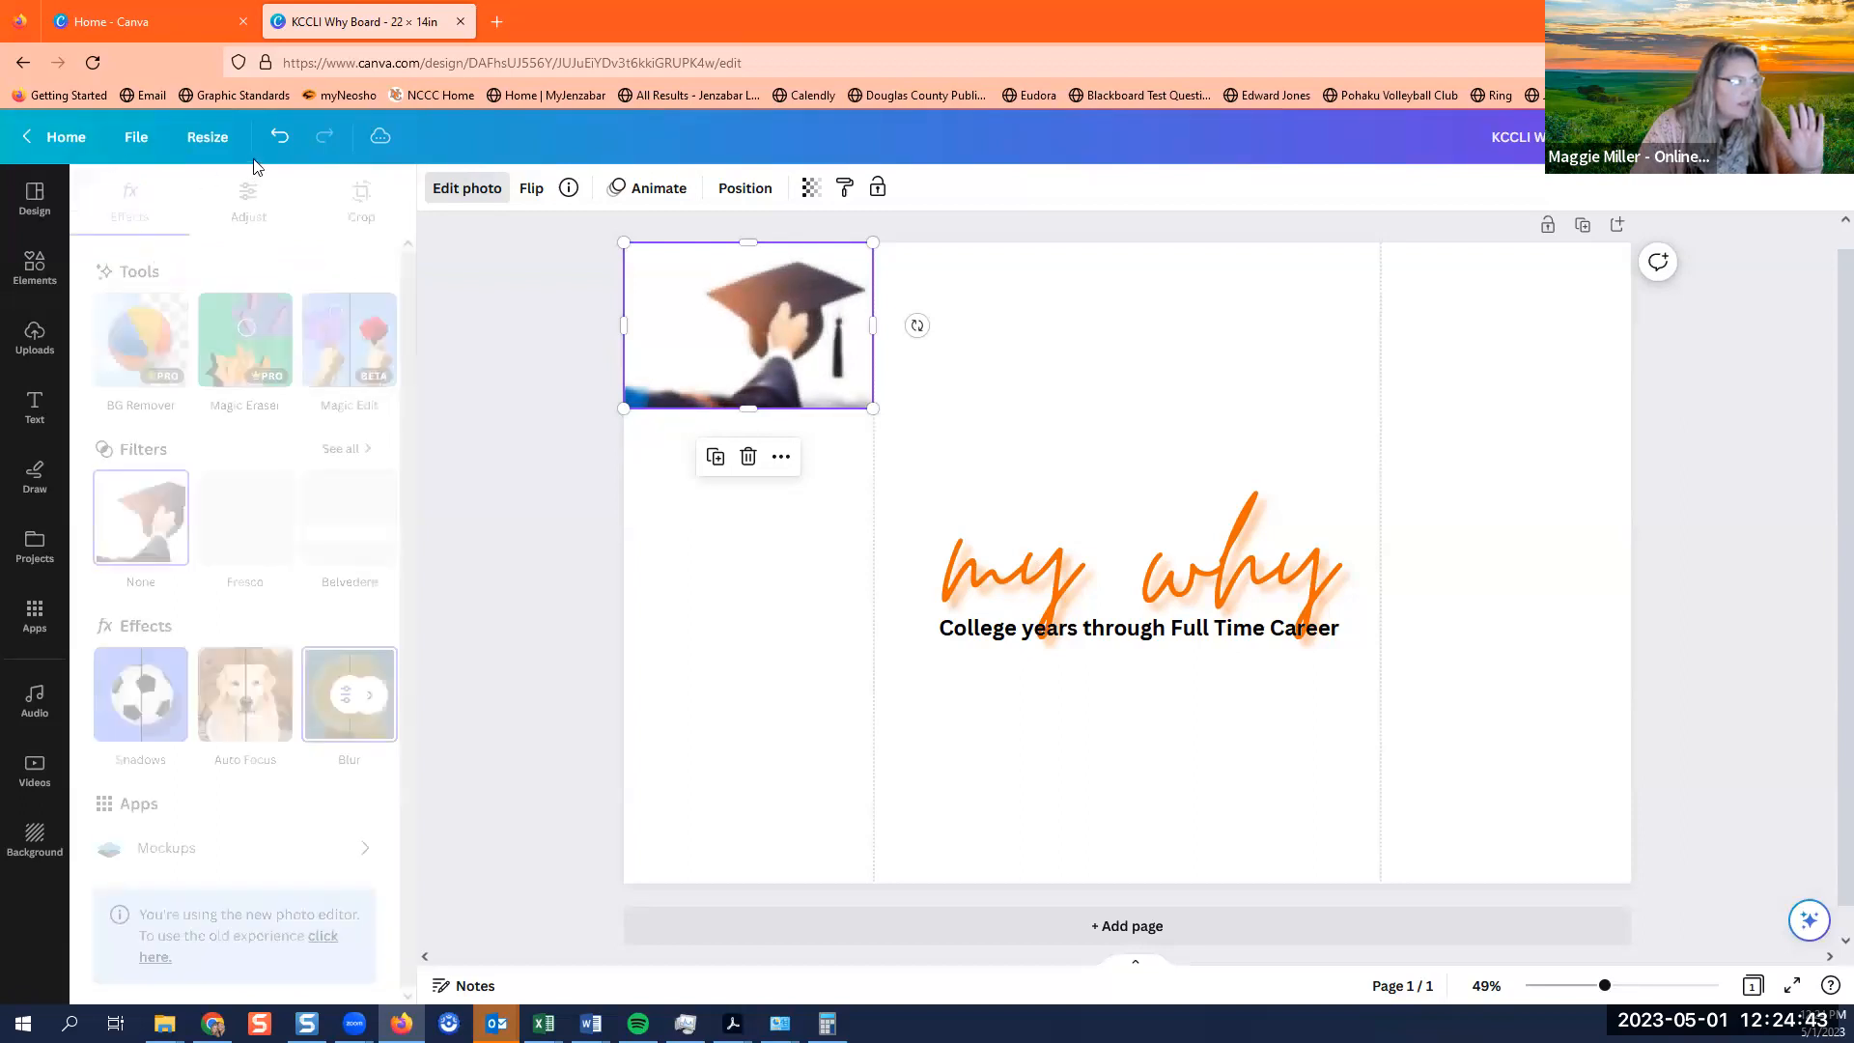
{"action": "left_click", "coordinate": [276, 140]}
{"action": "left_click", "coordinate": [276, 140]}
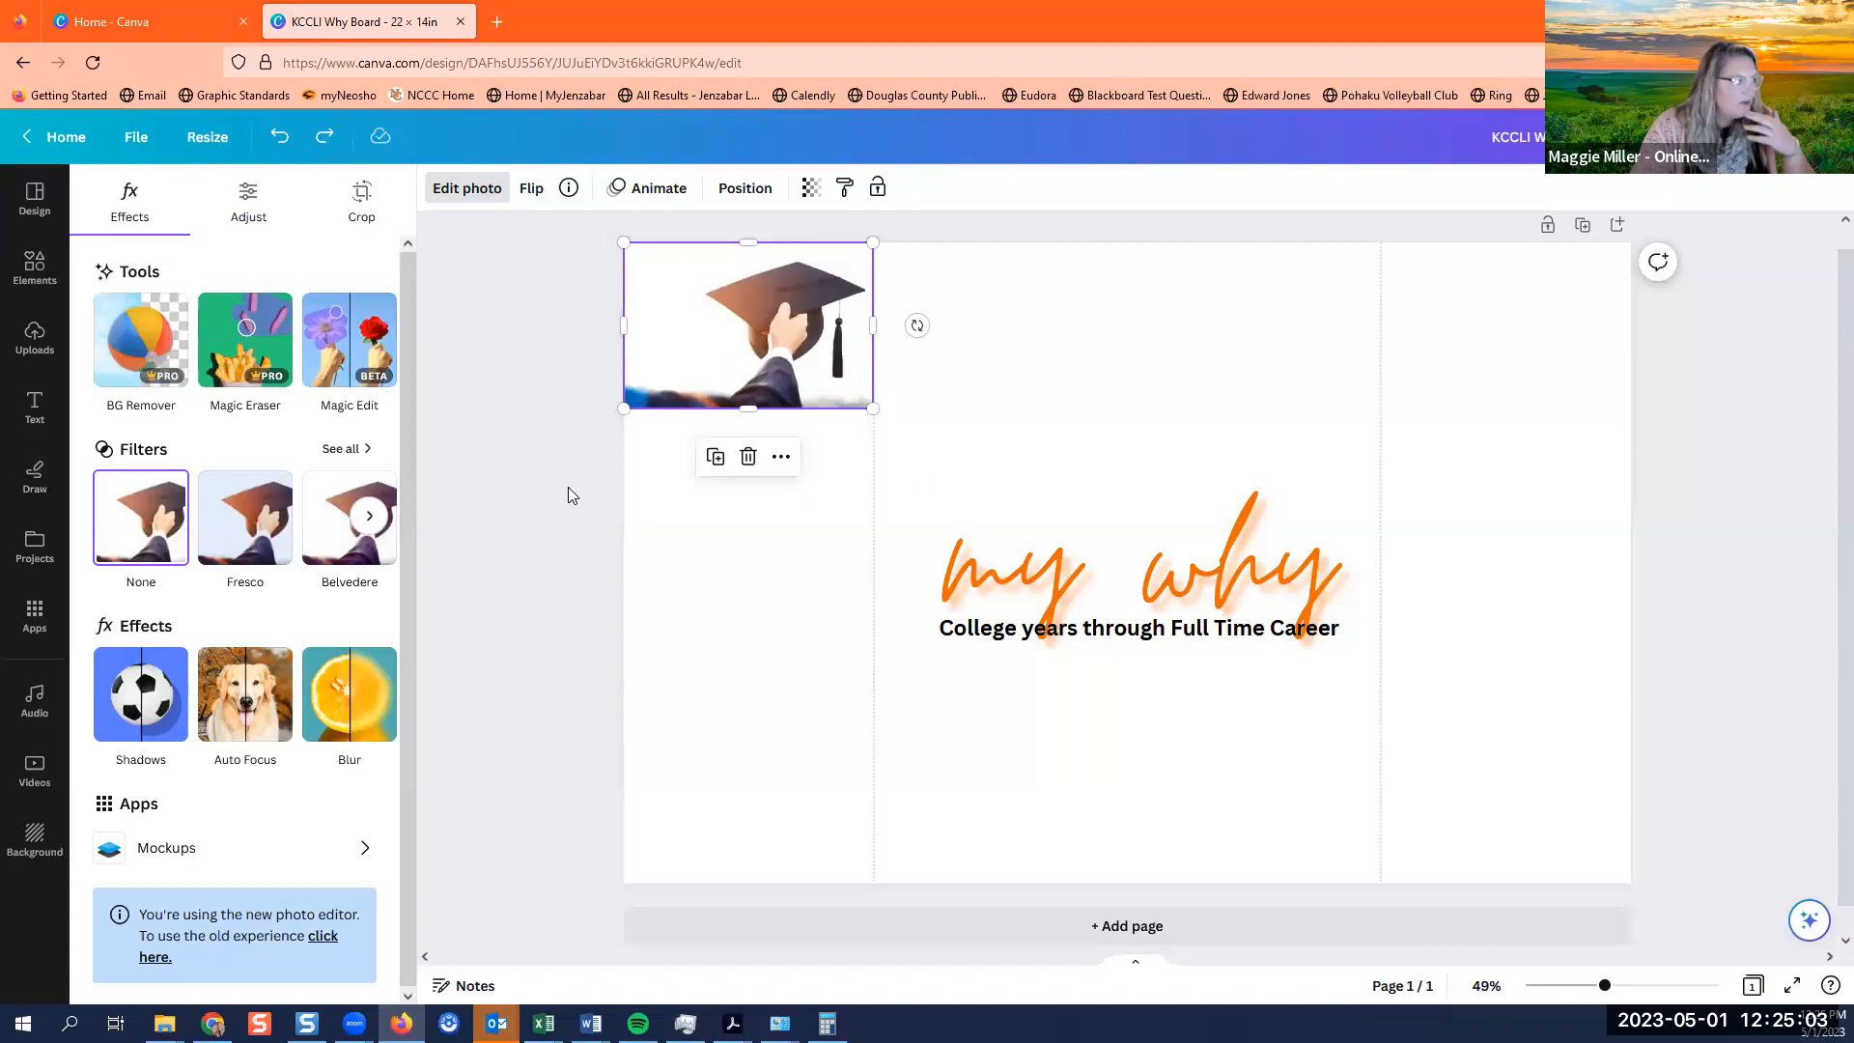
Remove the background from the graduation cap photo.
{"action": "left_click", "coordinate": [122, 362]}
{"action": "mouse_move", "coordinate": [686, 344]}
{"action": "left_mouse_down"}
{"action": "mouse_move", "coordinate": [1000, 526]}
{"action": "mouse_move", "coordinate": [1004, 579]}
{"action": "mouse_move", "coordinate": [1024, 522]}
{"action": "mouse_move", "coordinate": [961, 528]}
{"action": "mouse_move", "coordinate": [688, 330]}
{"action": "left_mouse_up"}
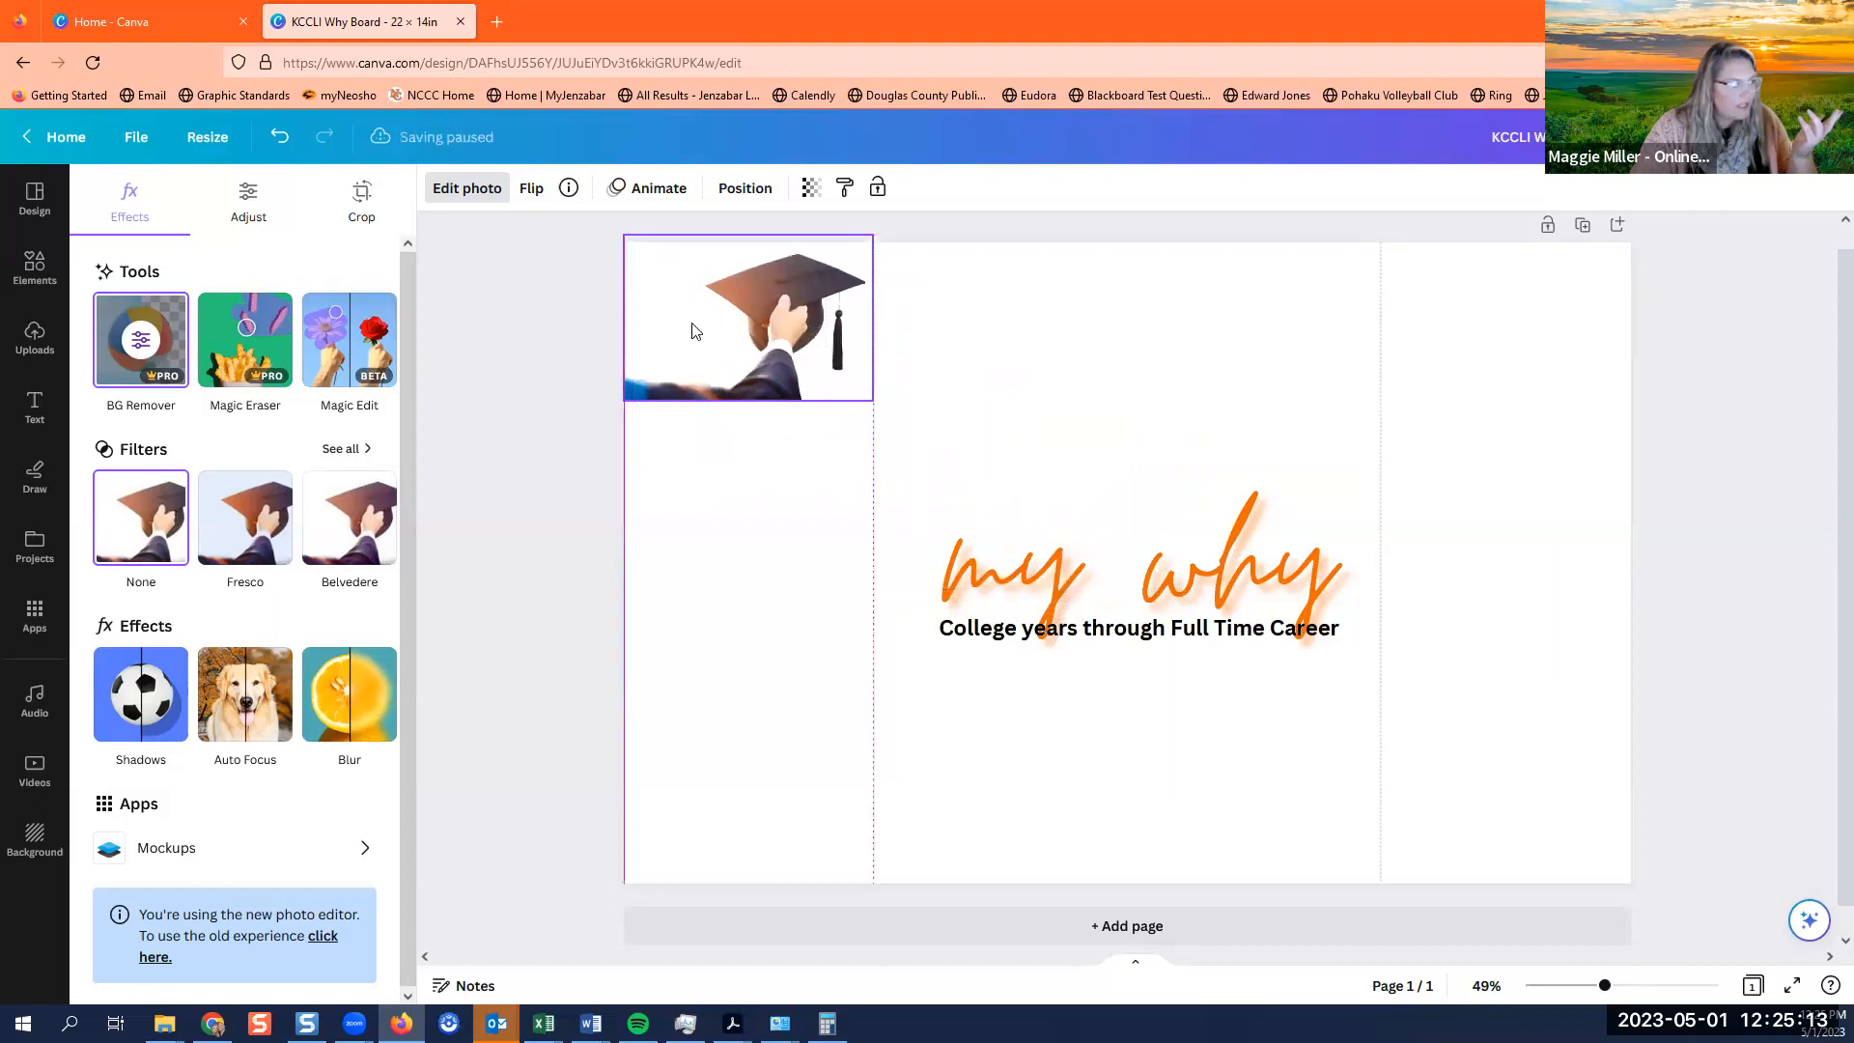
Try stacking the cap photo behind and in front of the "my why" title, and return it to the page's upper-left corner.
{"action": "left_click", "coordinate": [720, 191]}
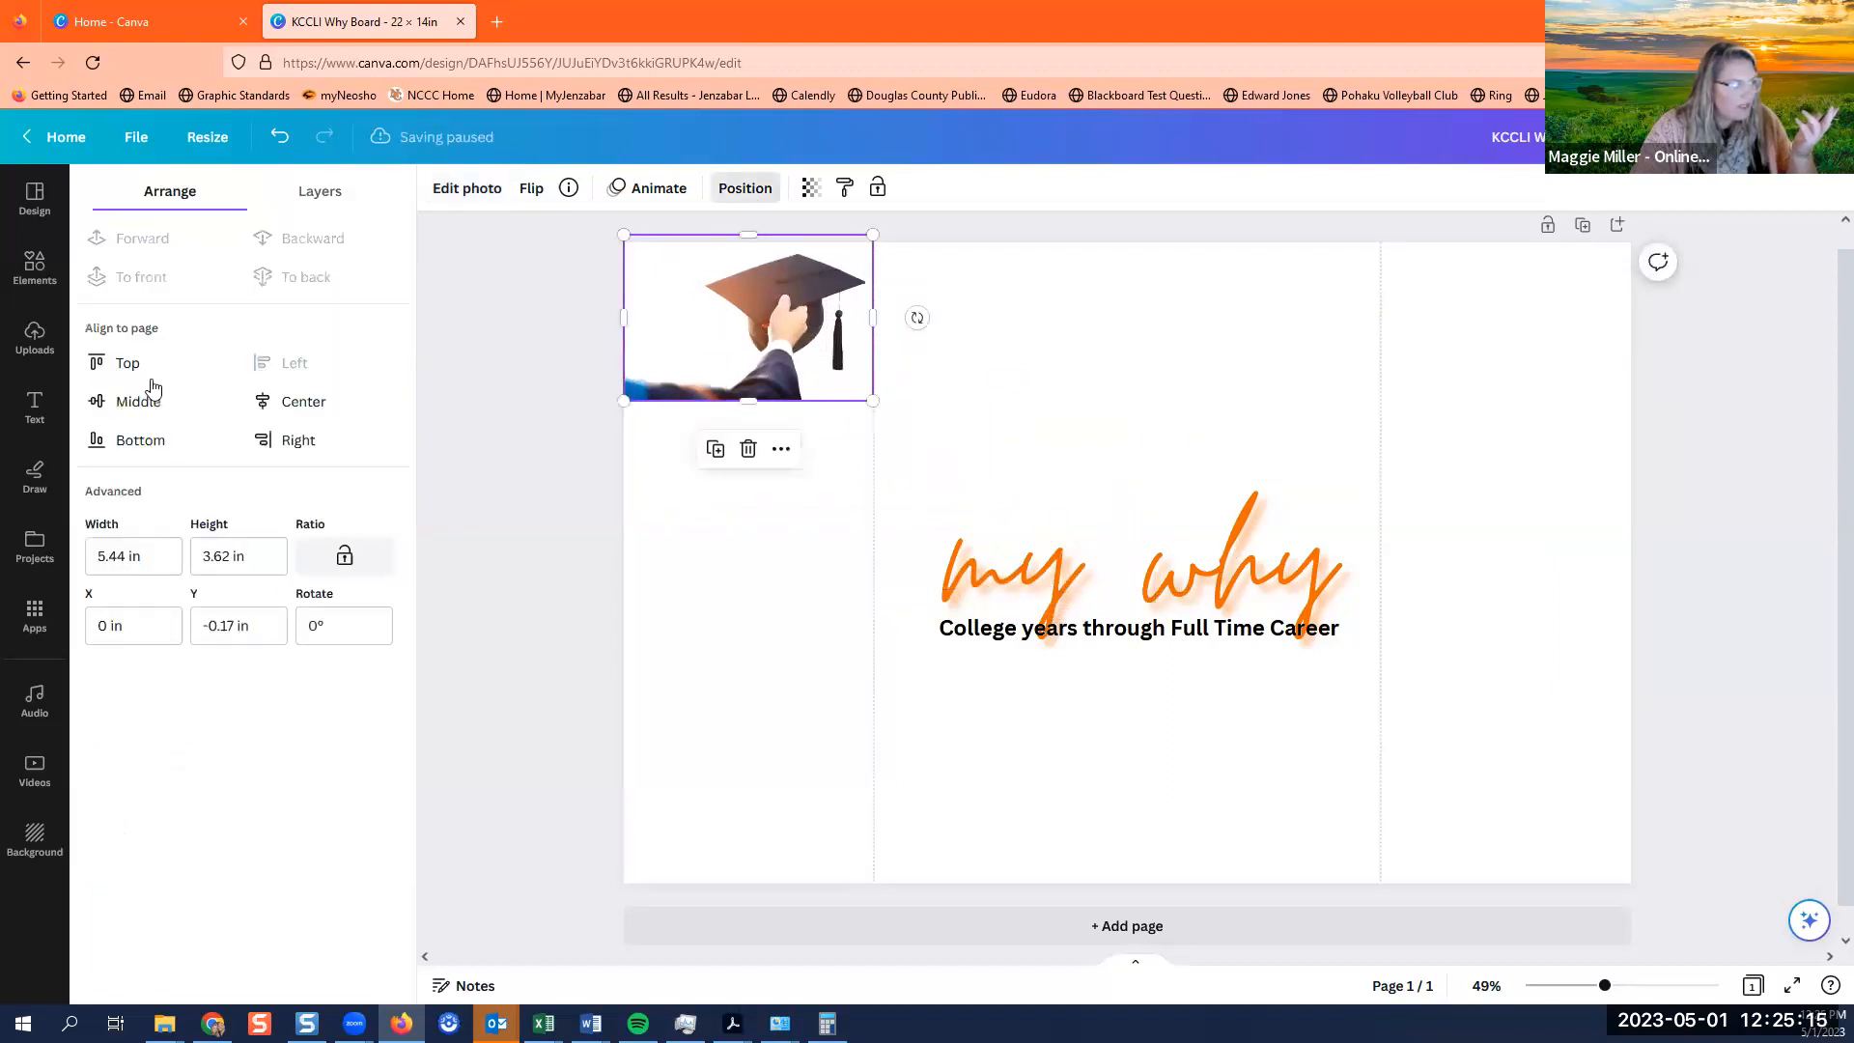
{"action": "left_click_drag", "start_coordinate": [663, 280], "coordinate": [1069, 522]}
{"action": "left_click", "coordinate": [139, 294]}
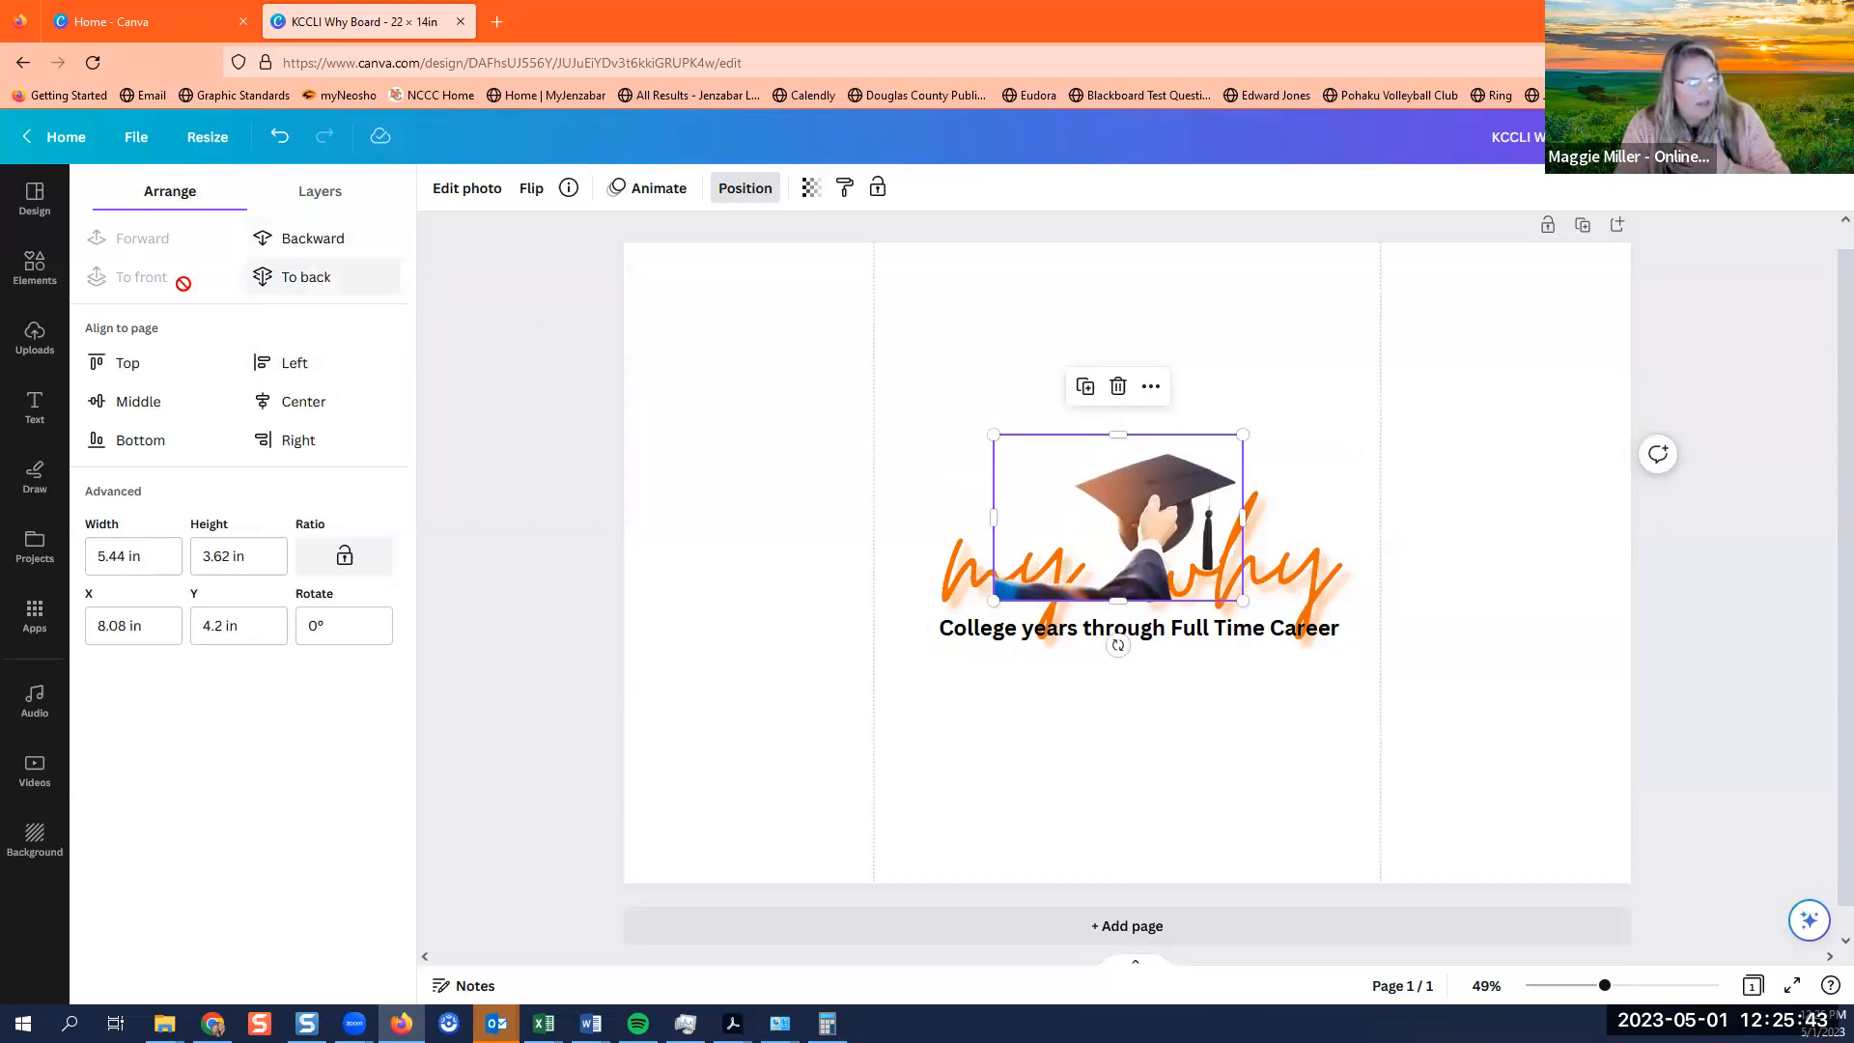
{"action": "left_click", "coordinate": [289, 243]}
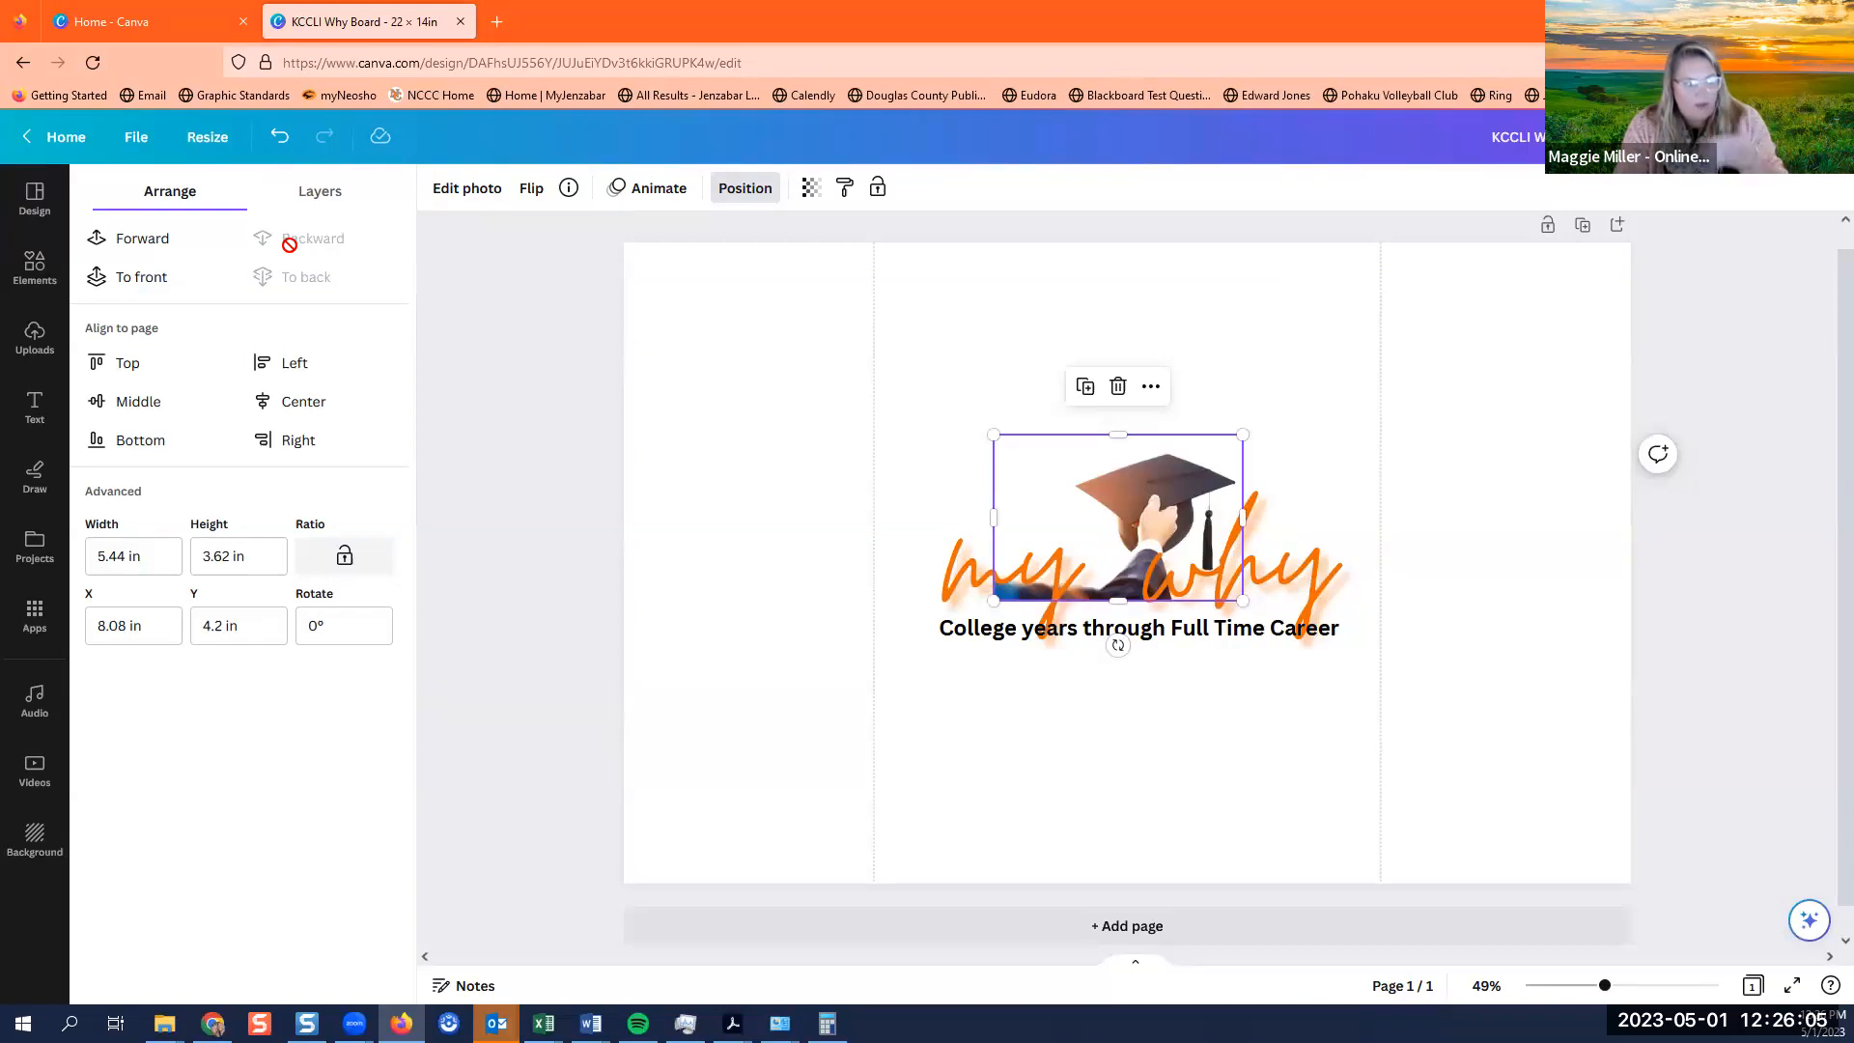
{"action": "left_click", "coordinate": [157, 243]}
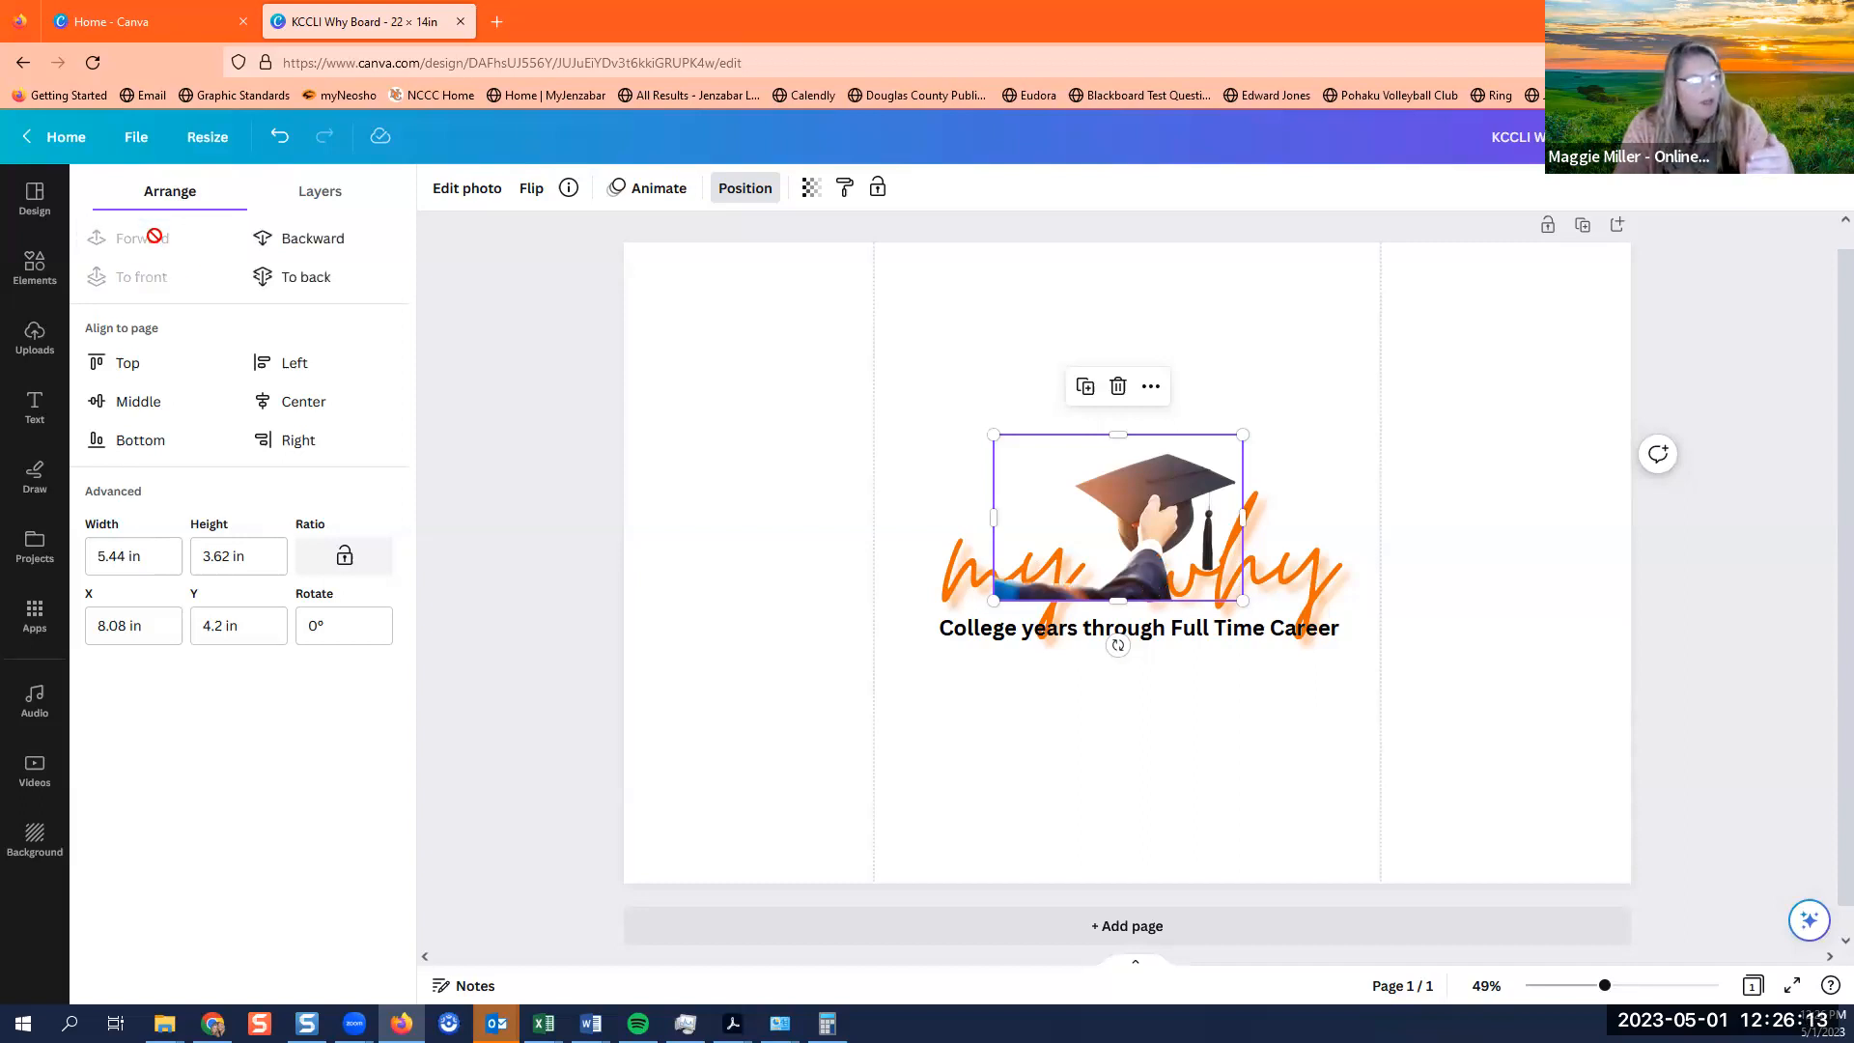
{"action": "left_click", "coordinate": [322, 284]}
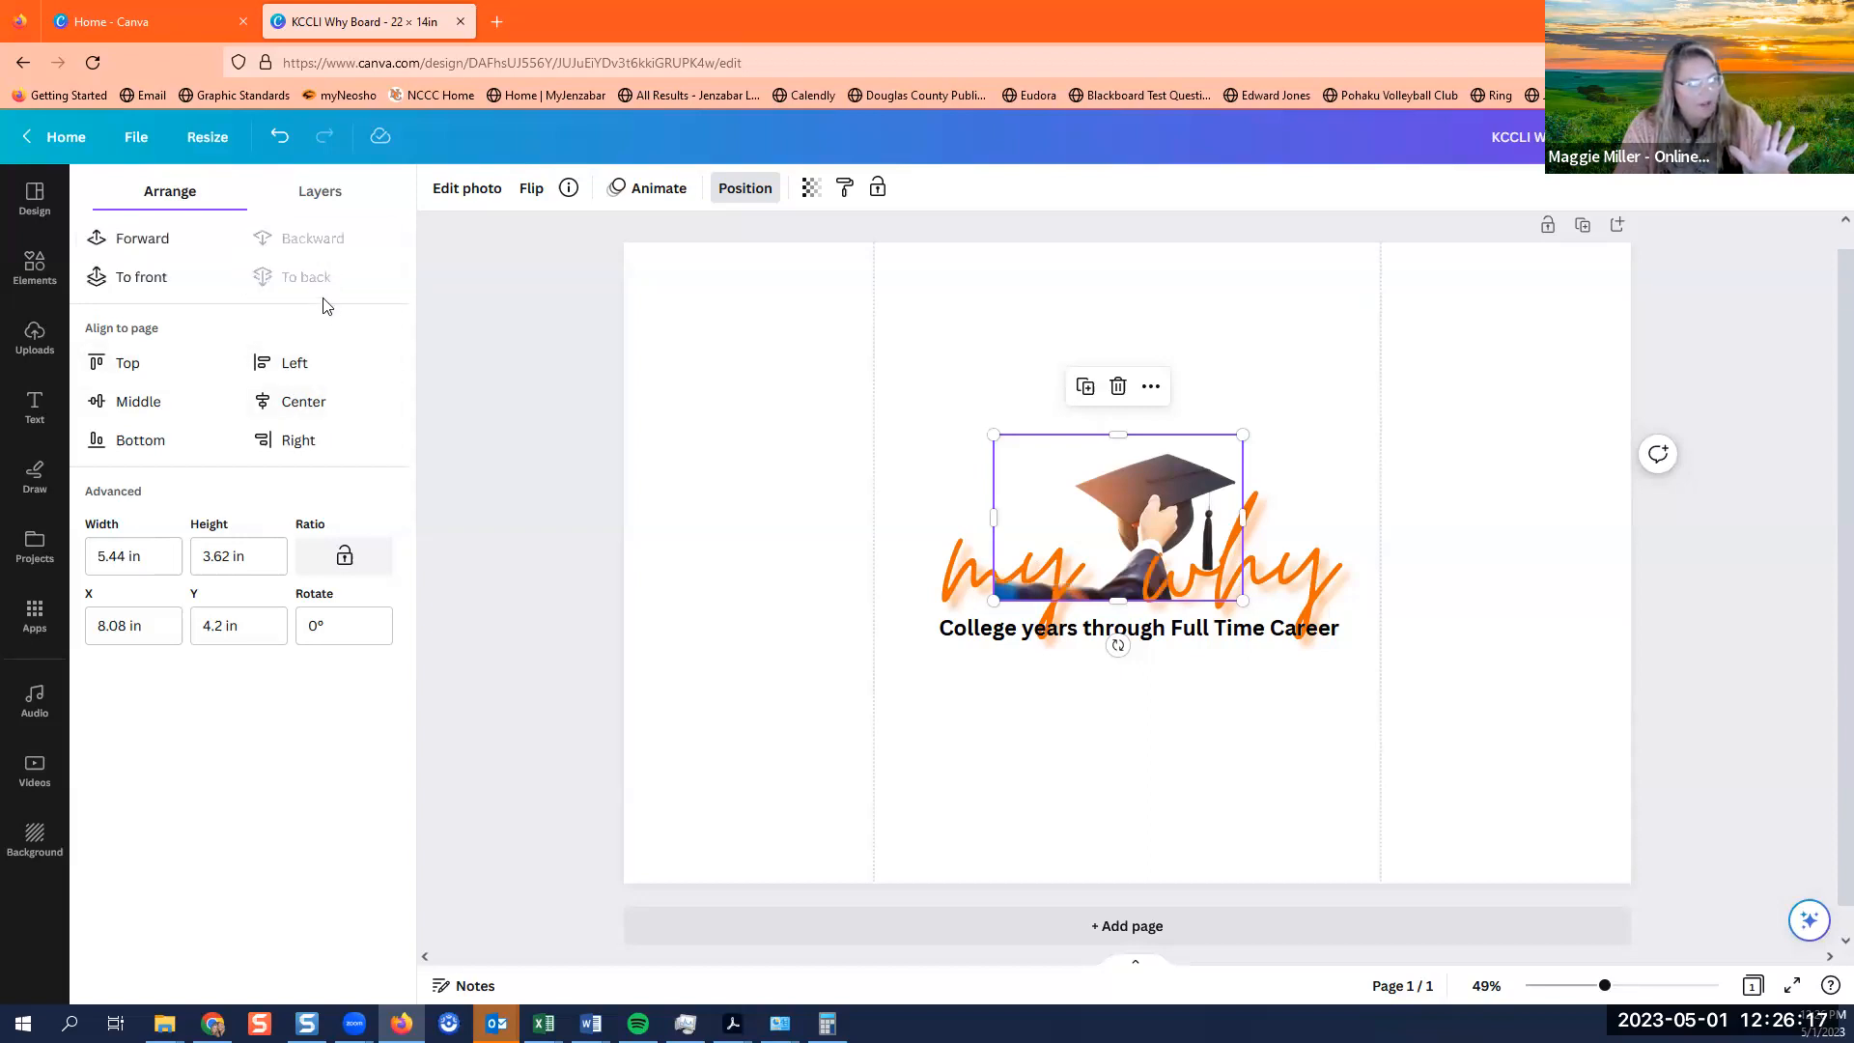
{"action": "left_click", "coordinate": [126, 279]}
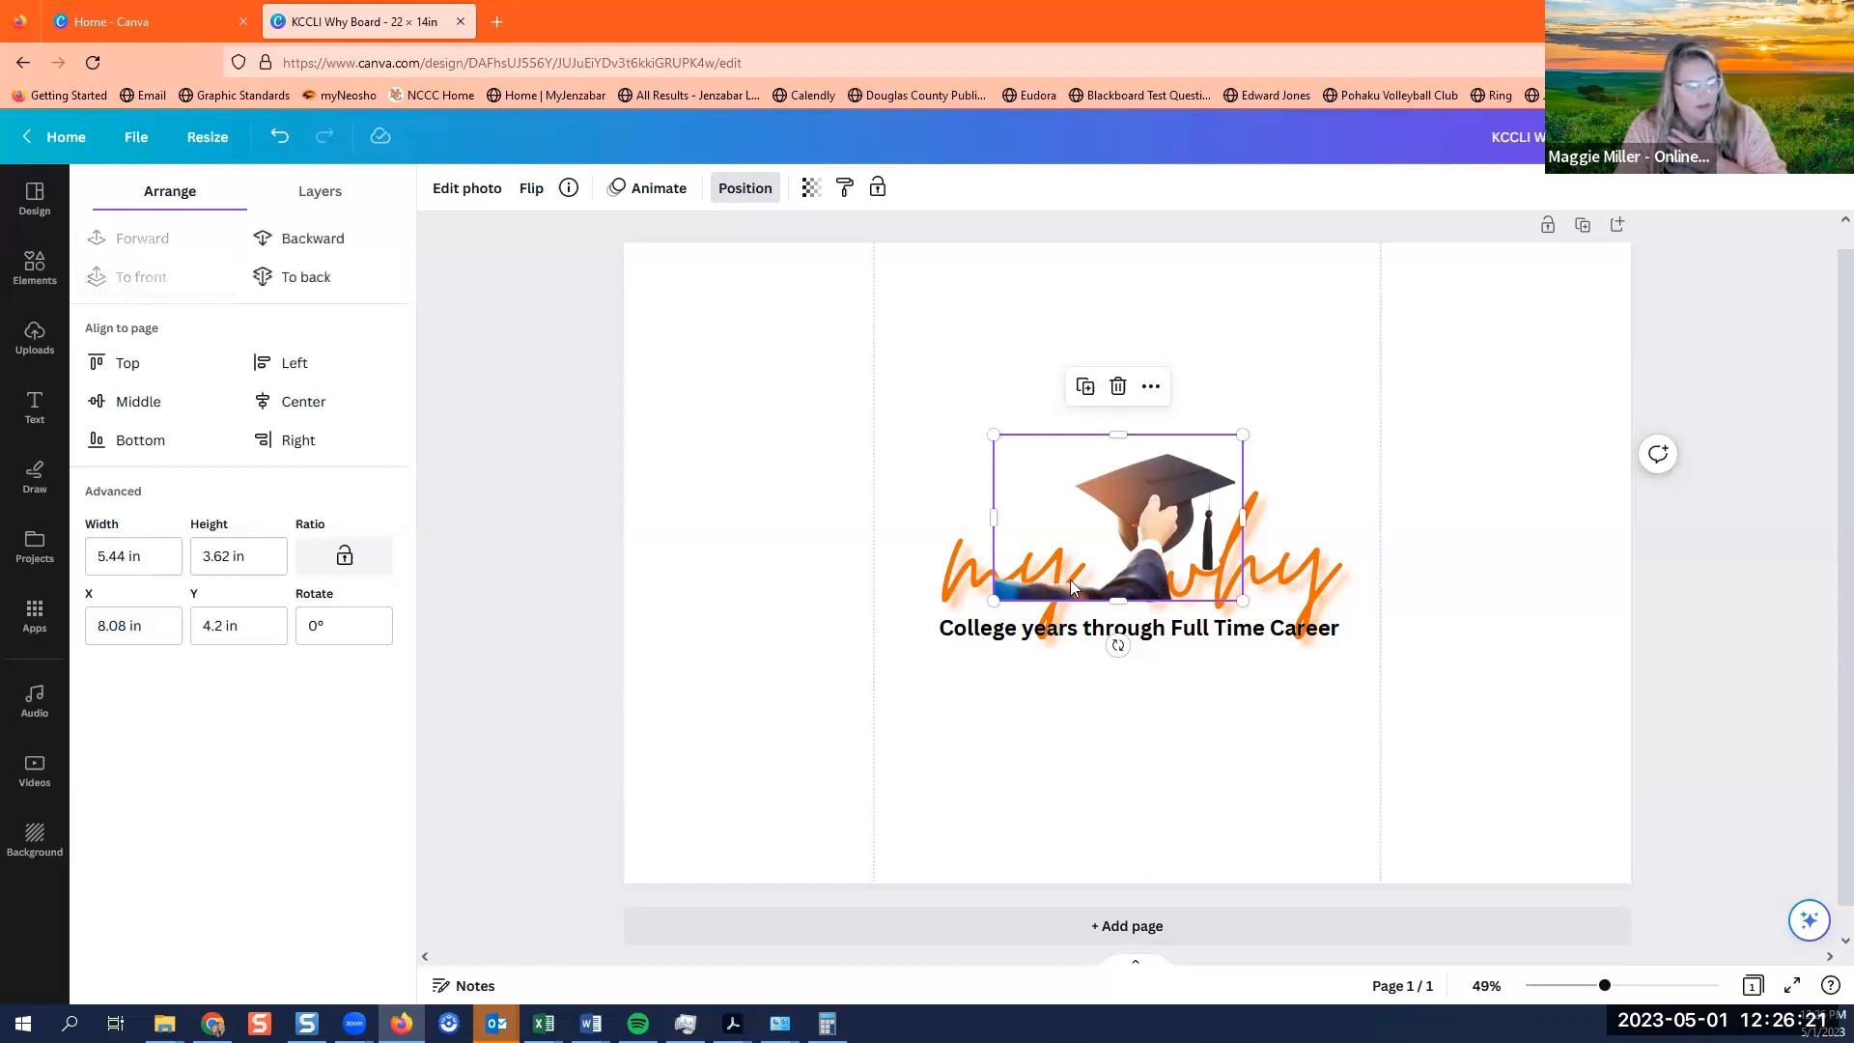
{"action": "left_click_drag", "start_coordinate": [1136, 544], "coordinate": [764, 354]}
{"action": "left_click", "coordinate": [974, 414]}
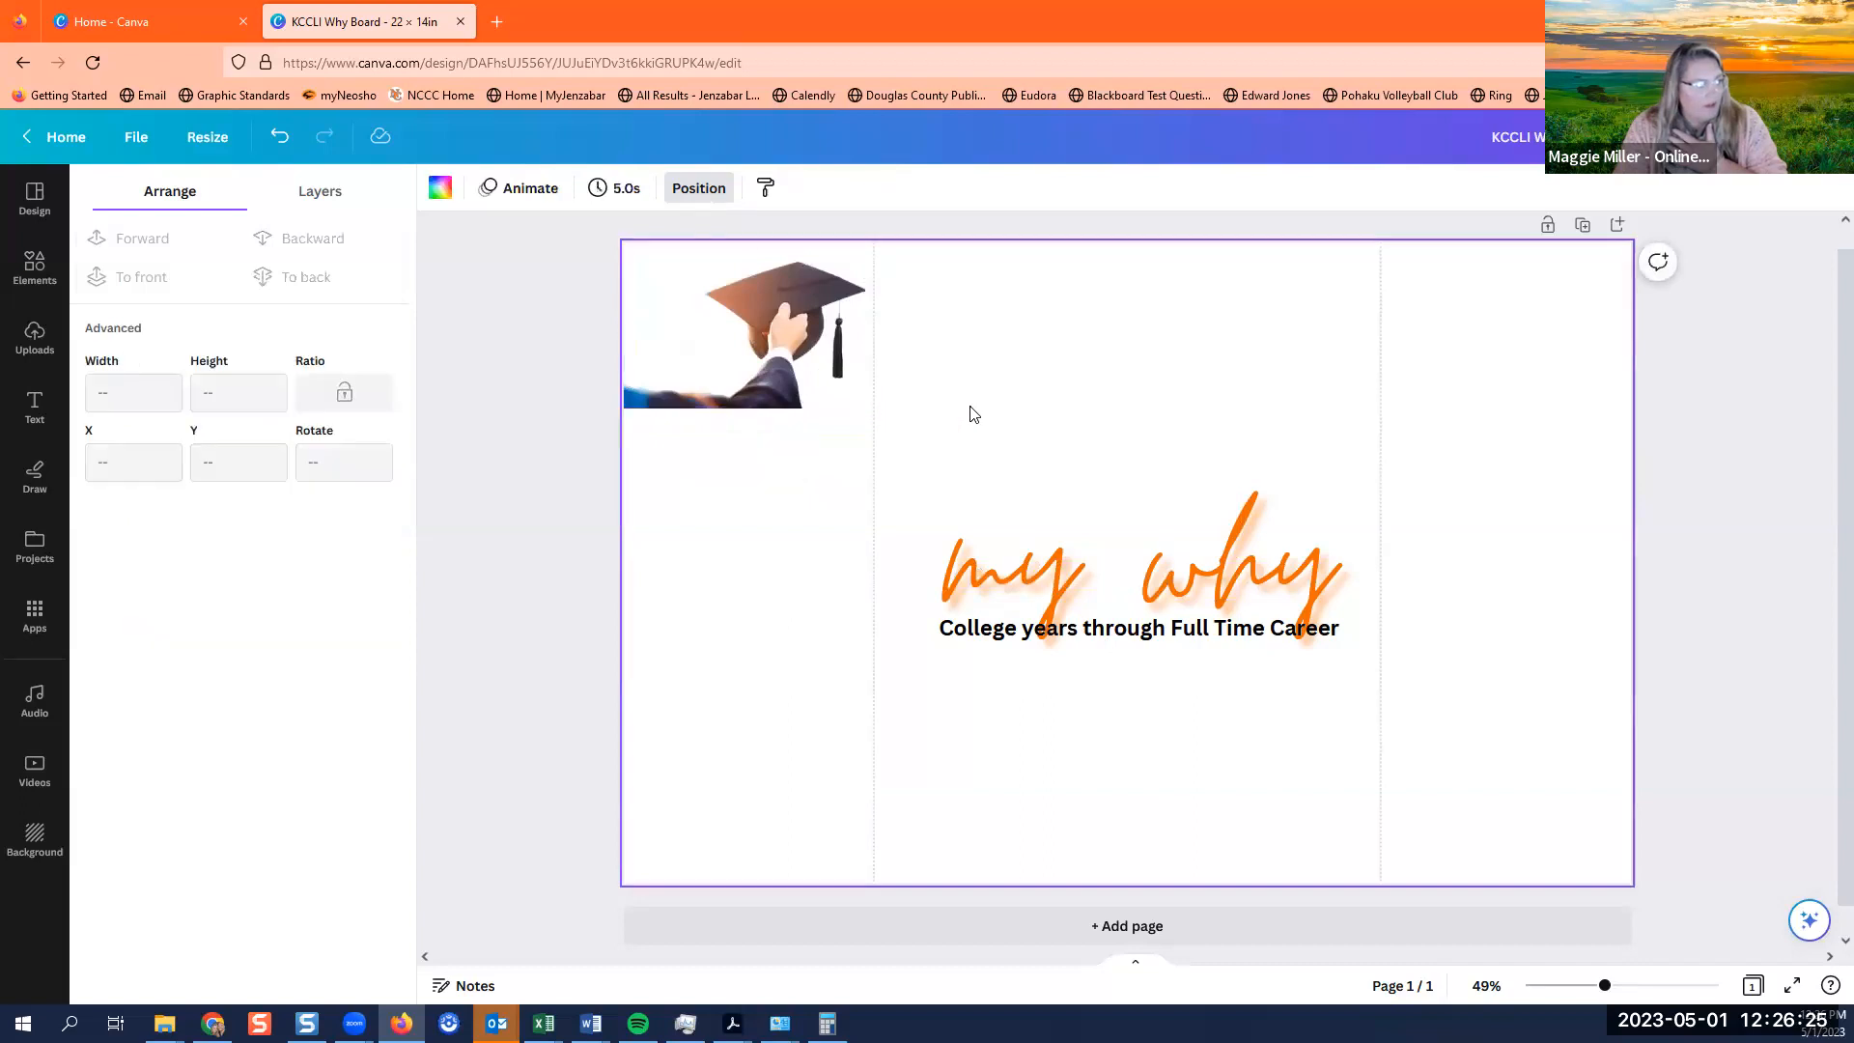
Try aligning the graduation cap photo to the page's horizontal center and vertical middle from different starting positions.
{"action": "left_click", "coordinate": [823, 377]}
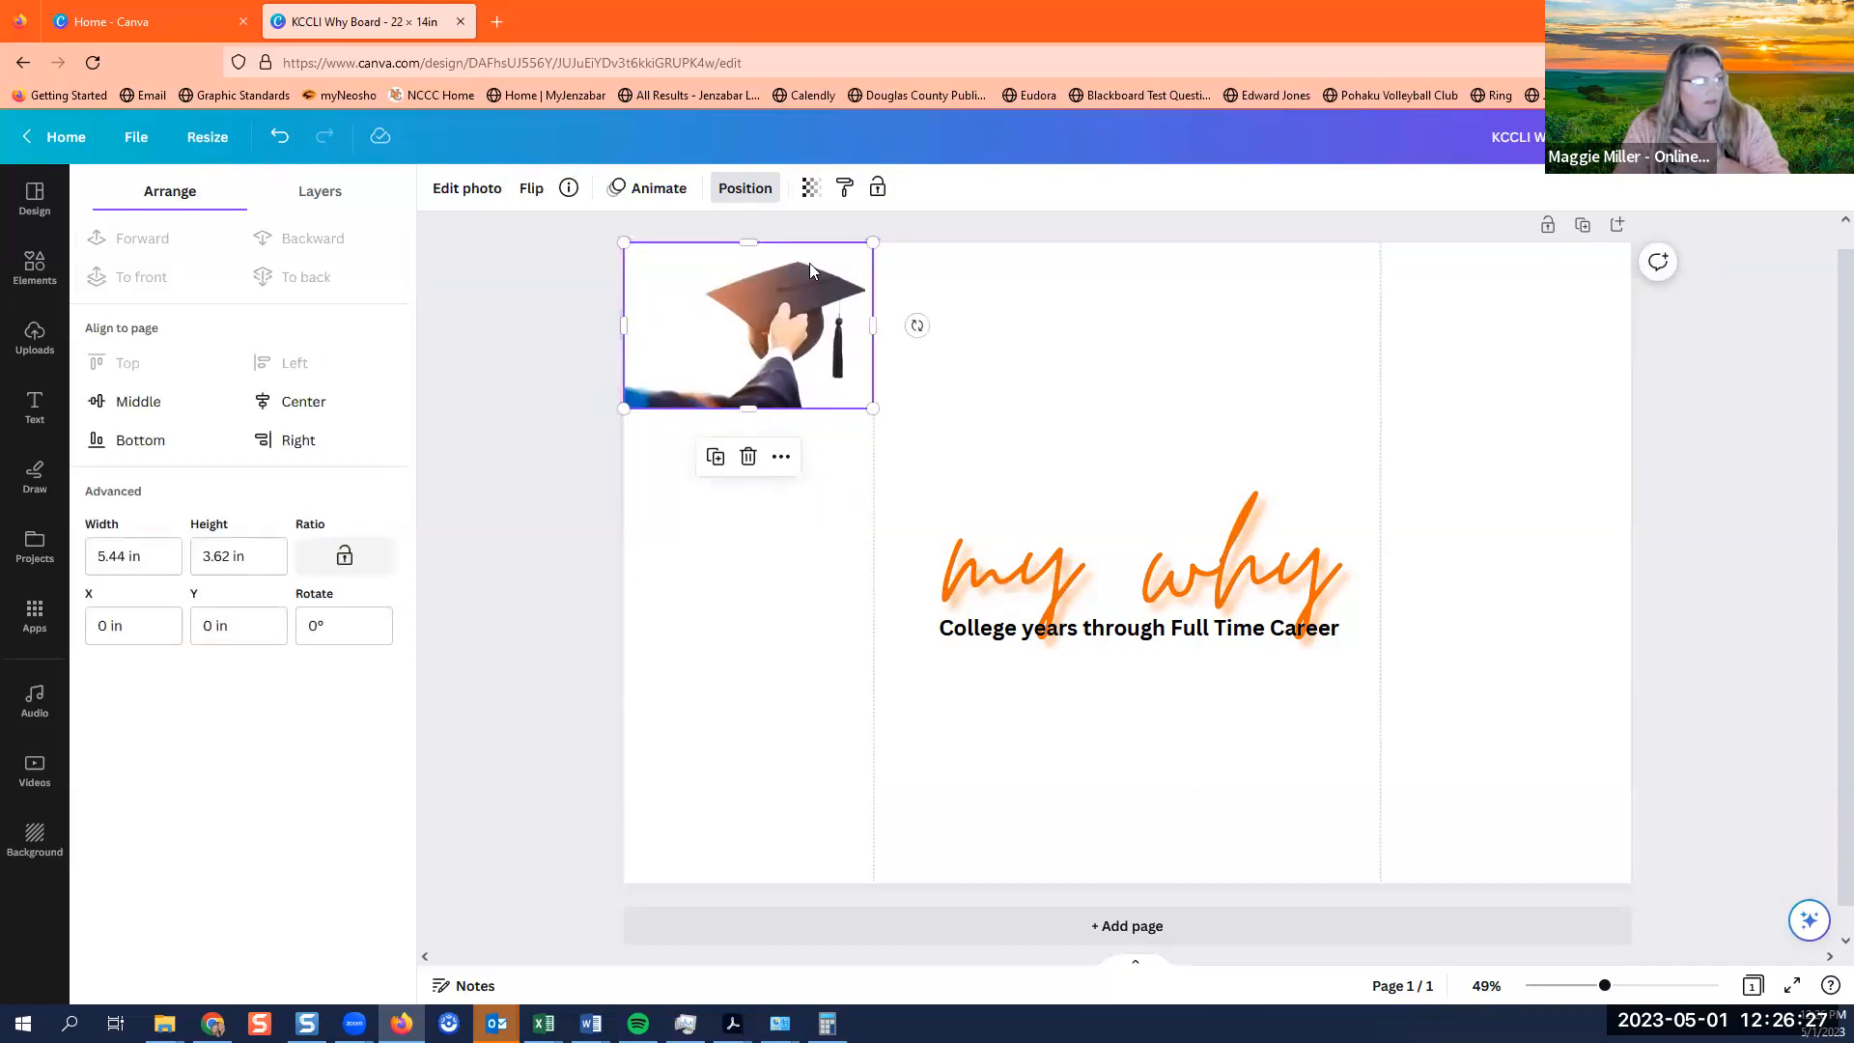
{"action": "left_click", "coordinate": [275, 406]}
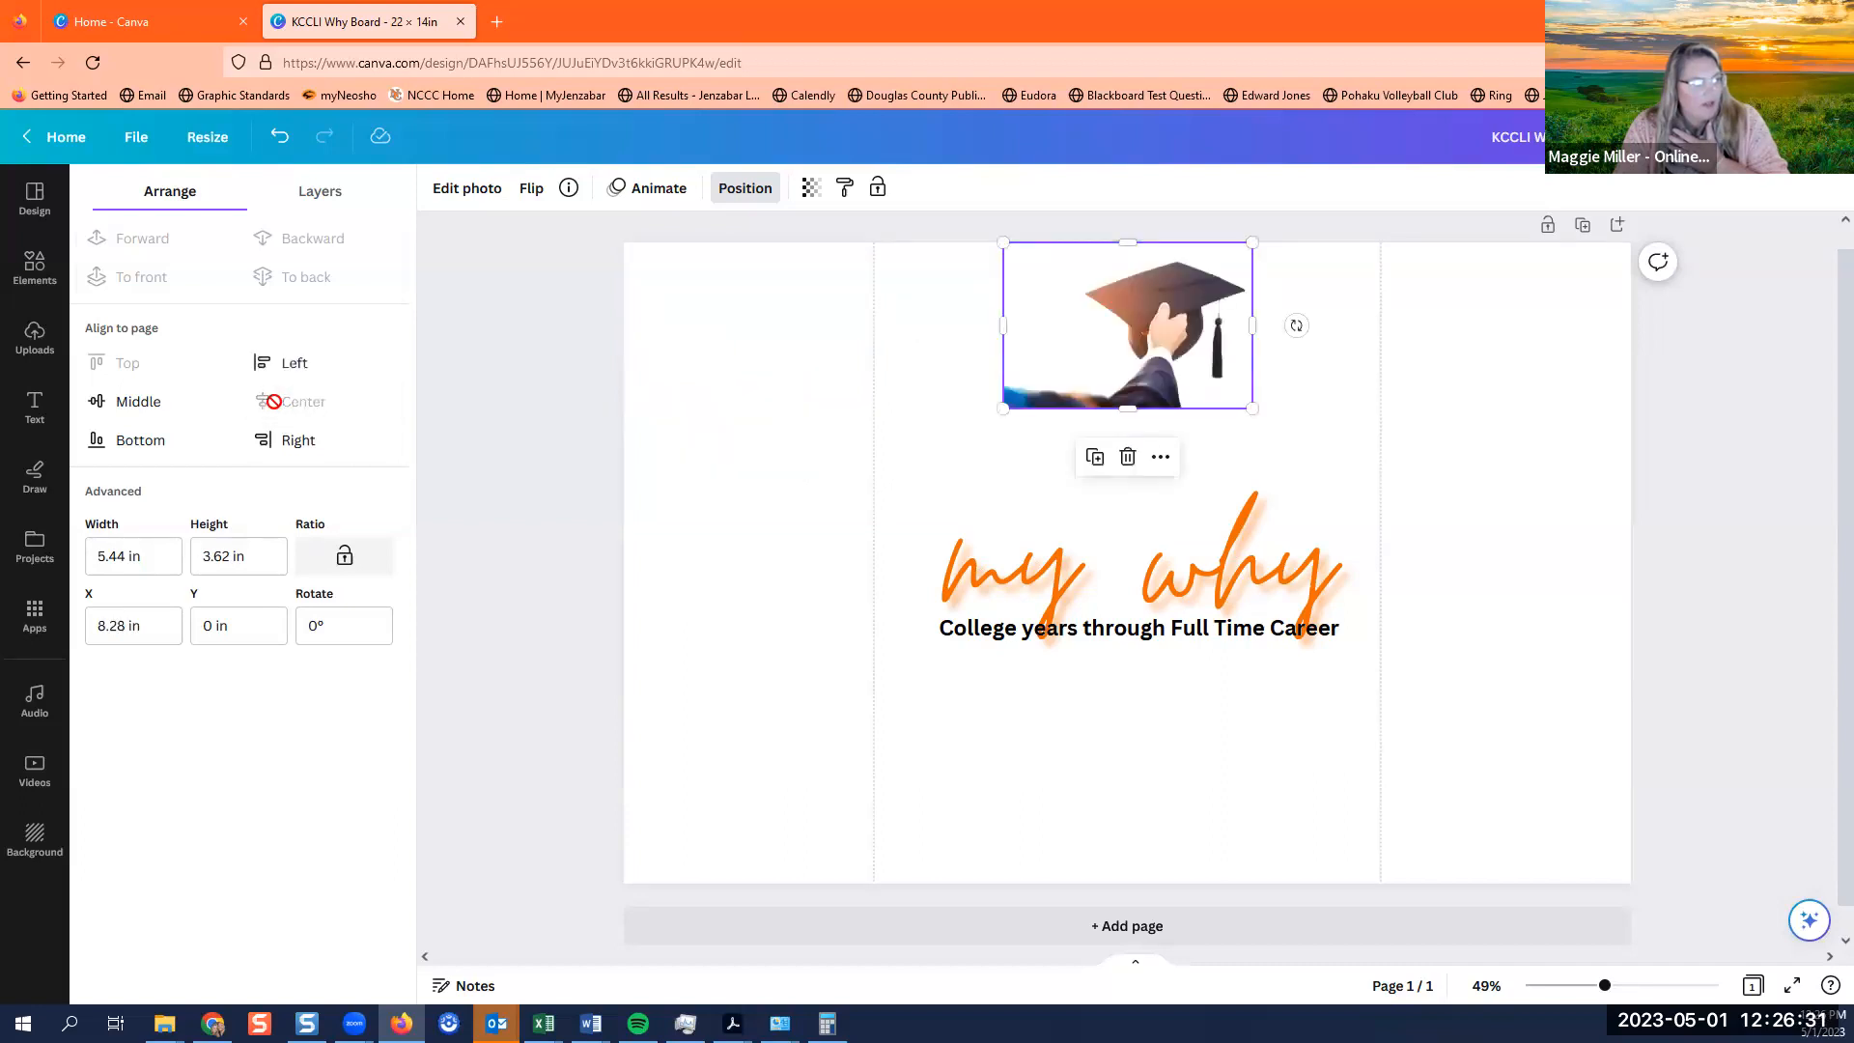
{"action": "left_click", "coordinate": [147, 402]}
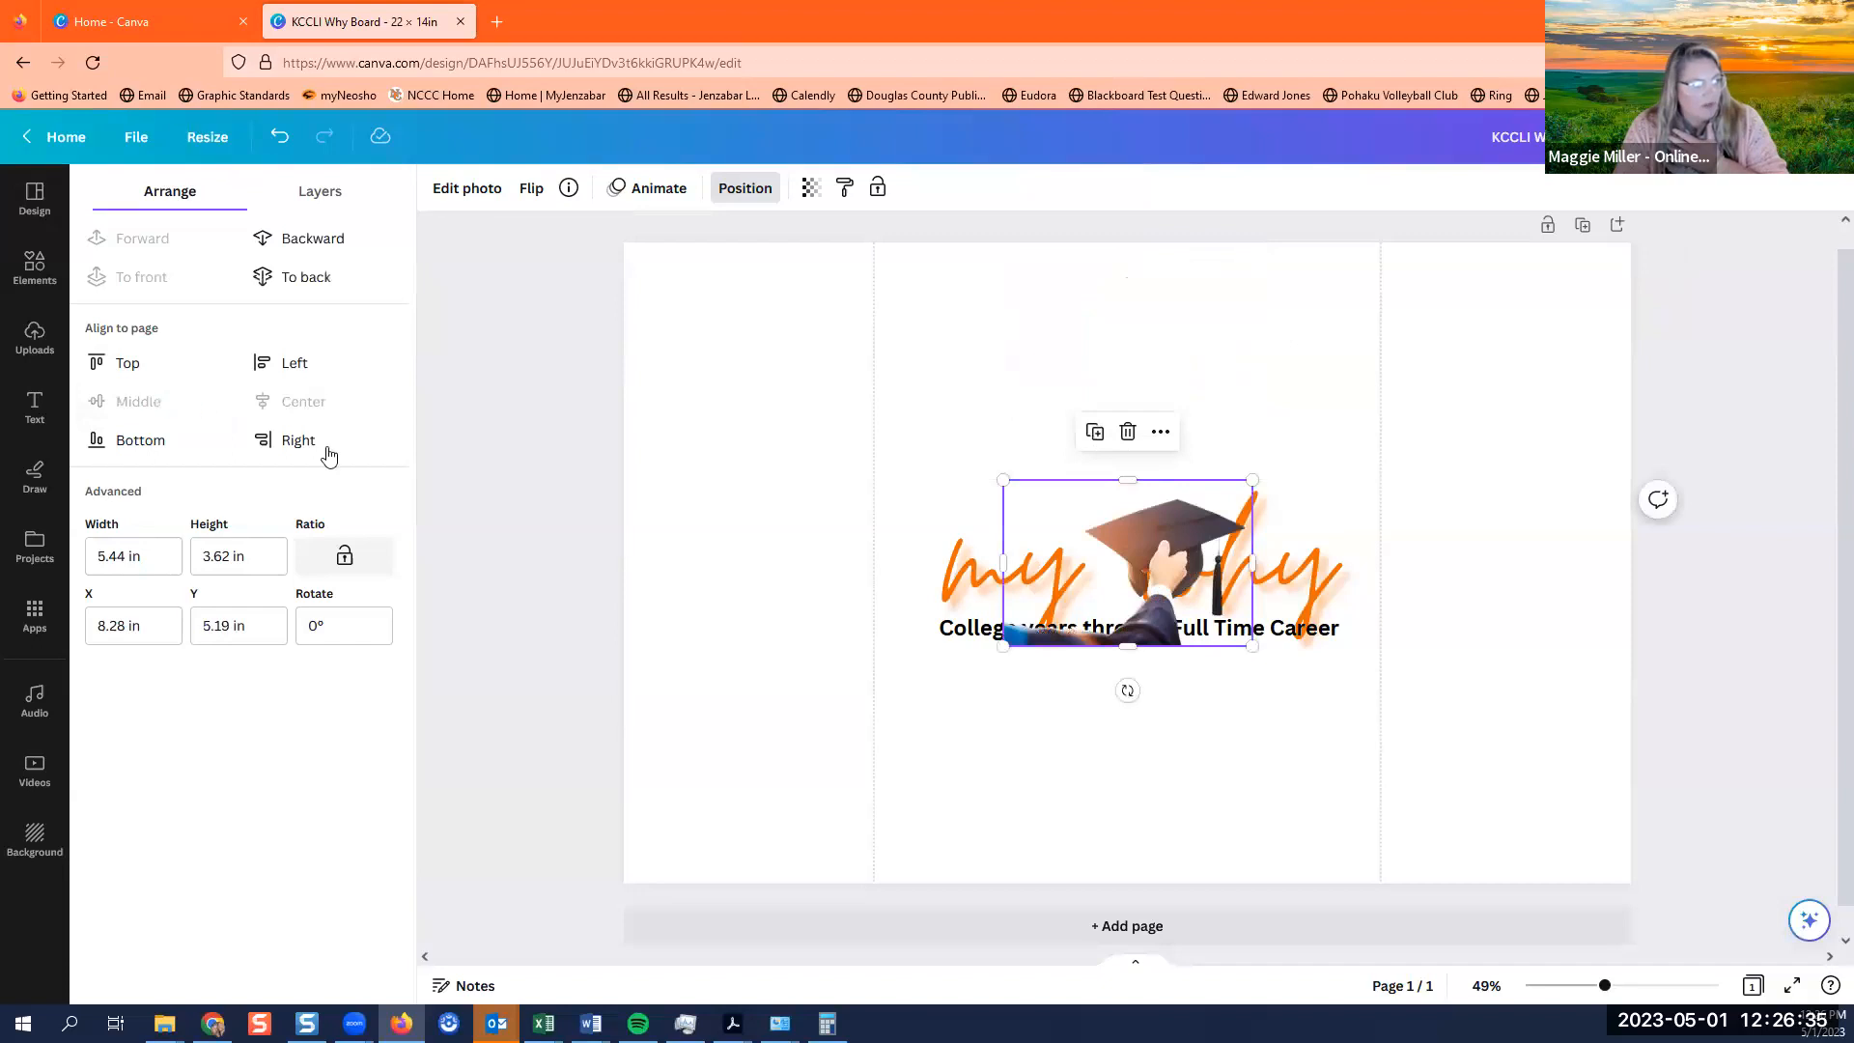
{"action": "left_click_drag", "start_coordinate": [1106, 550], "coordinate": [772, 351]}
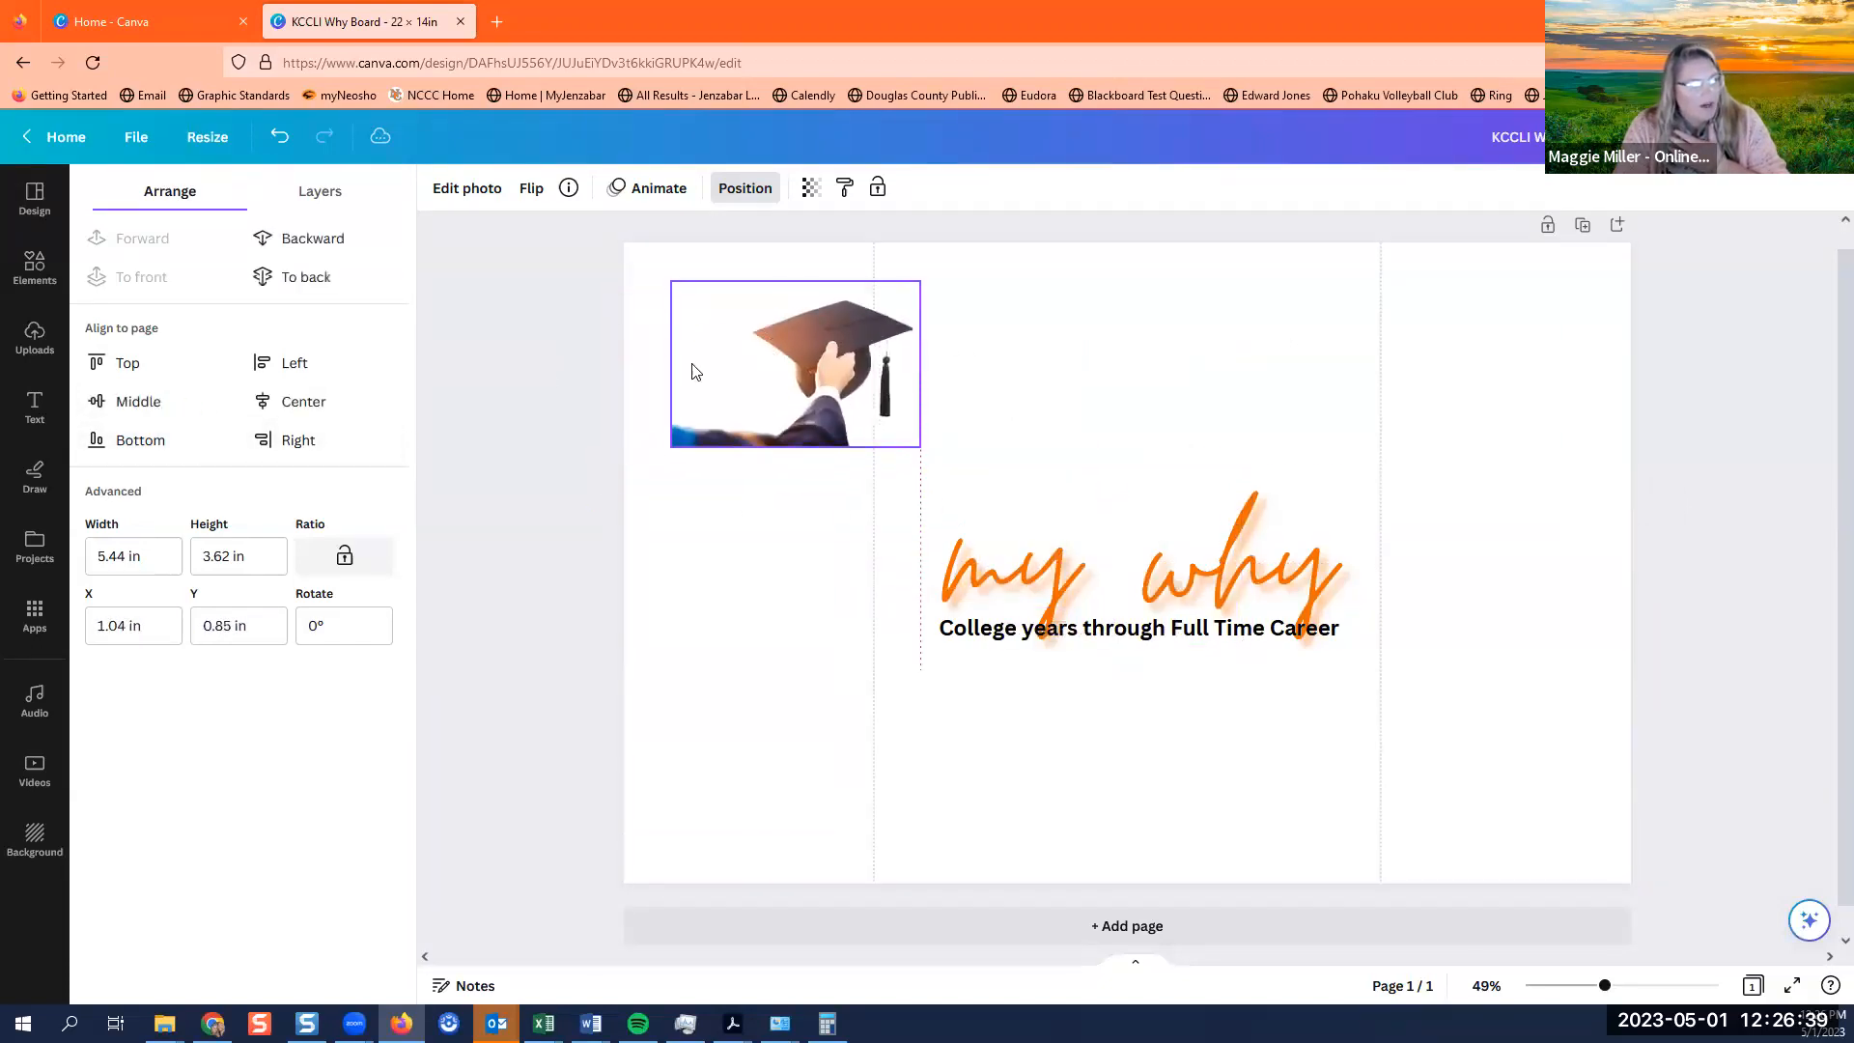
{"action": "left_click", "coordinate": [159, 406]}
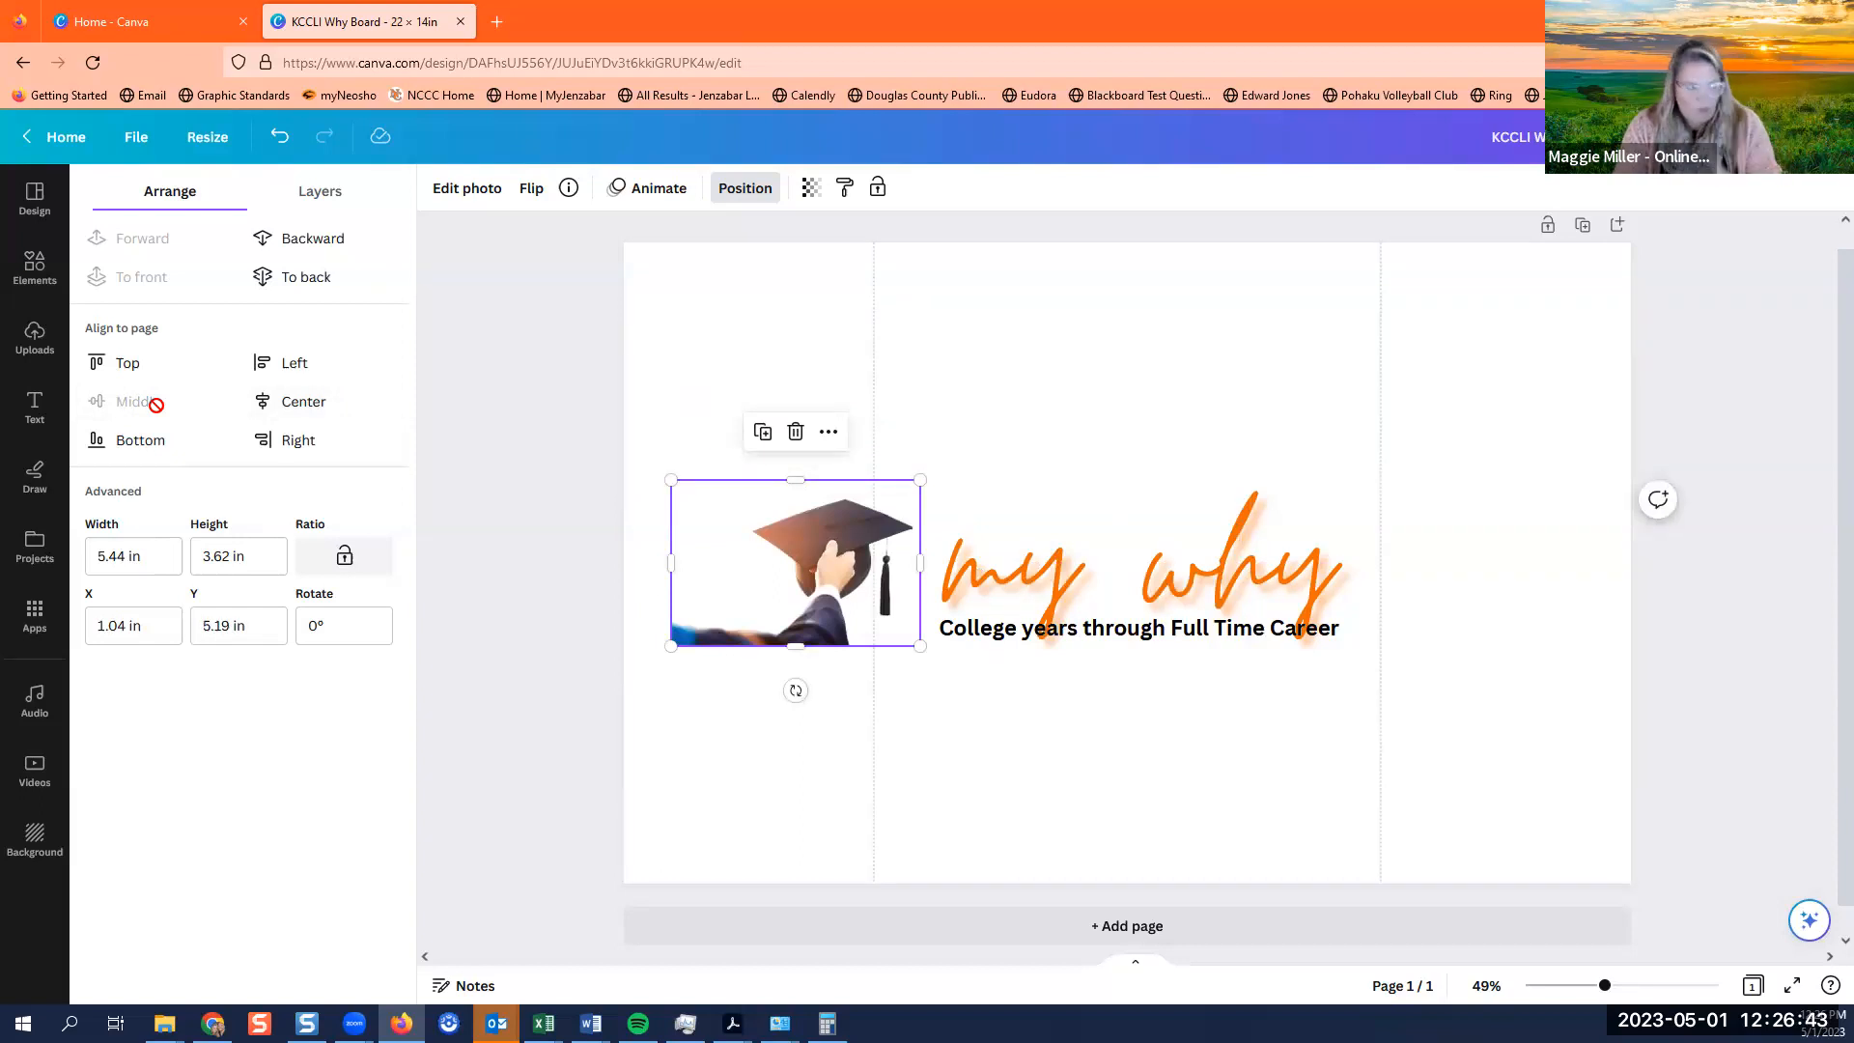
{"action": "left_click", "coordinate": [305, 402]}
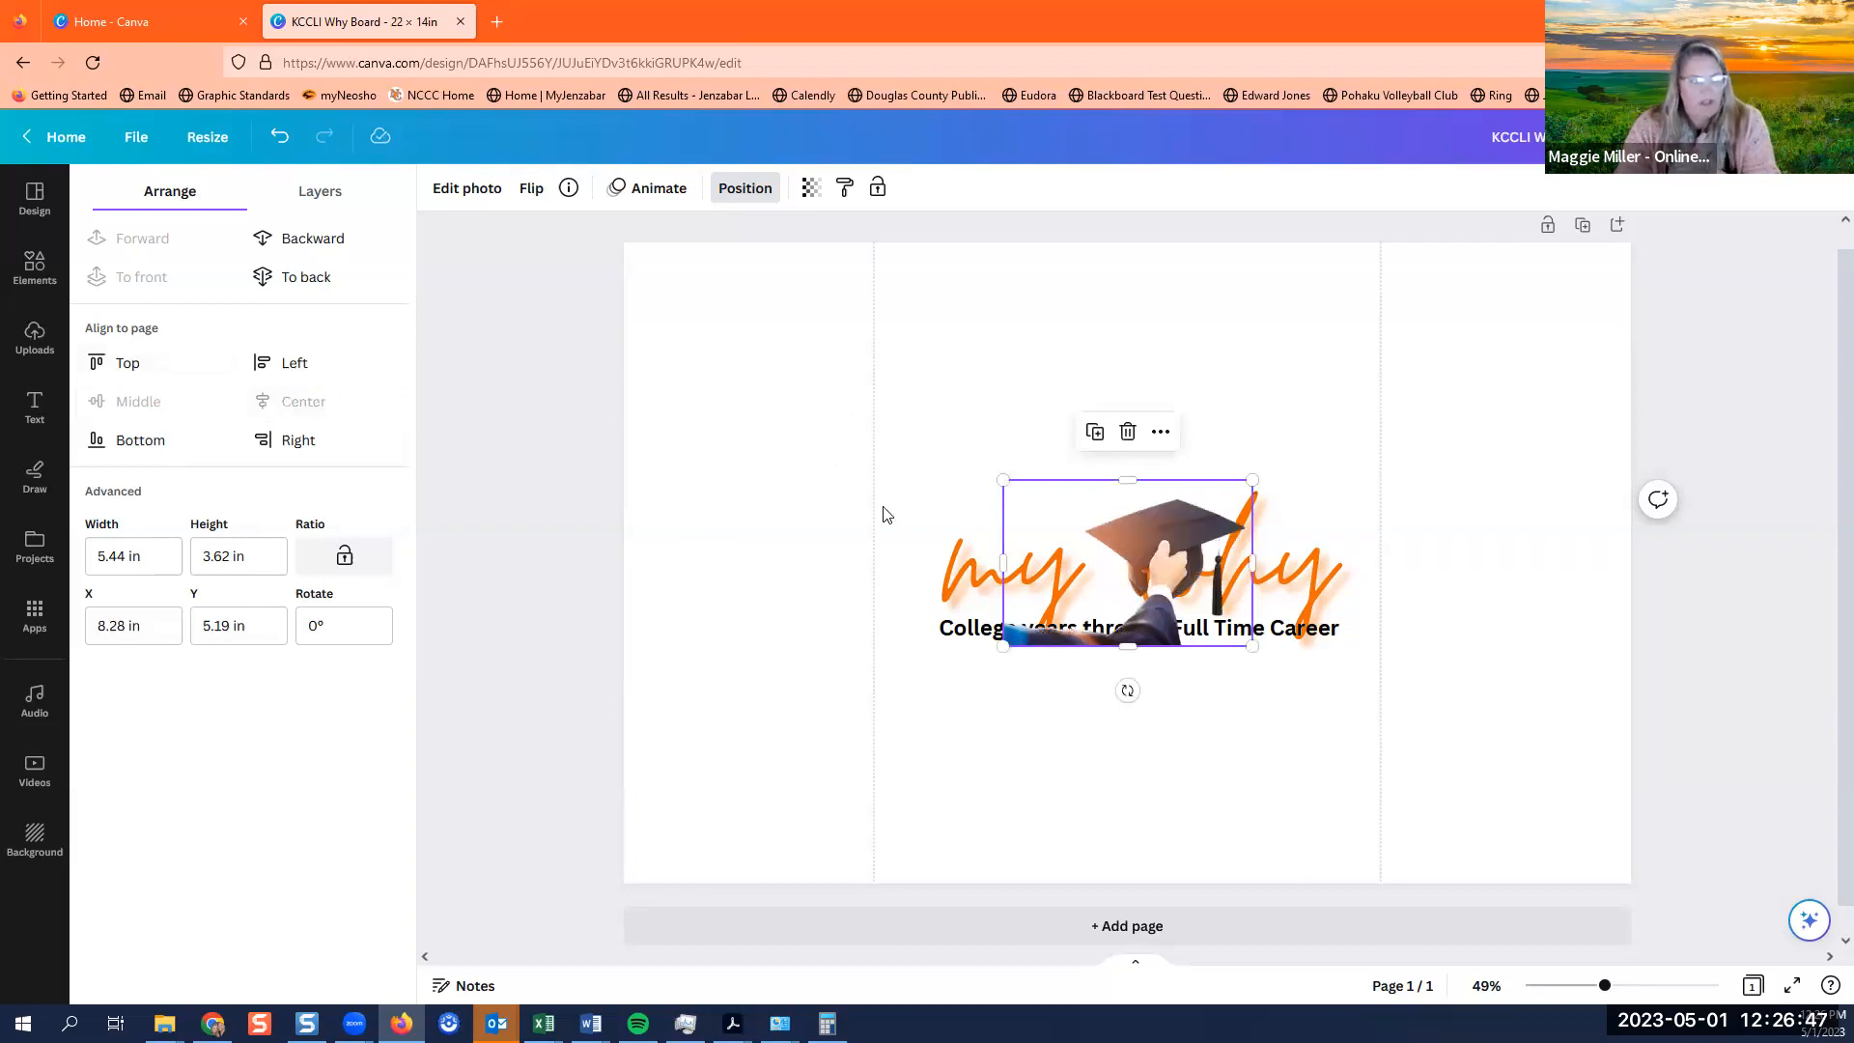
{"action": "left_click_drag", "start_coordinate": [1111, 553], "coordinate": [743, 404]}
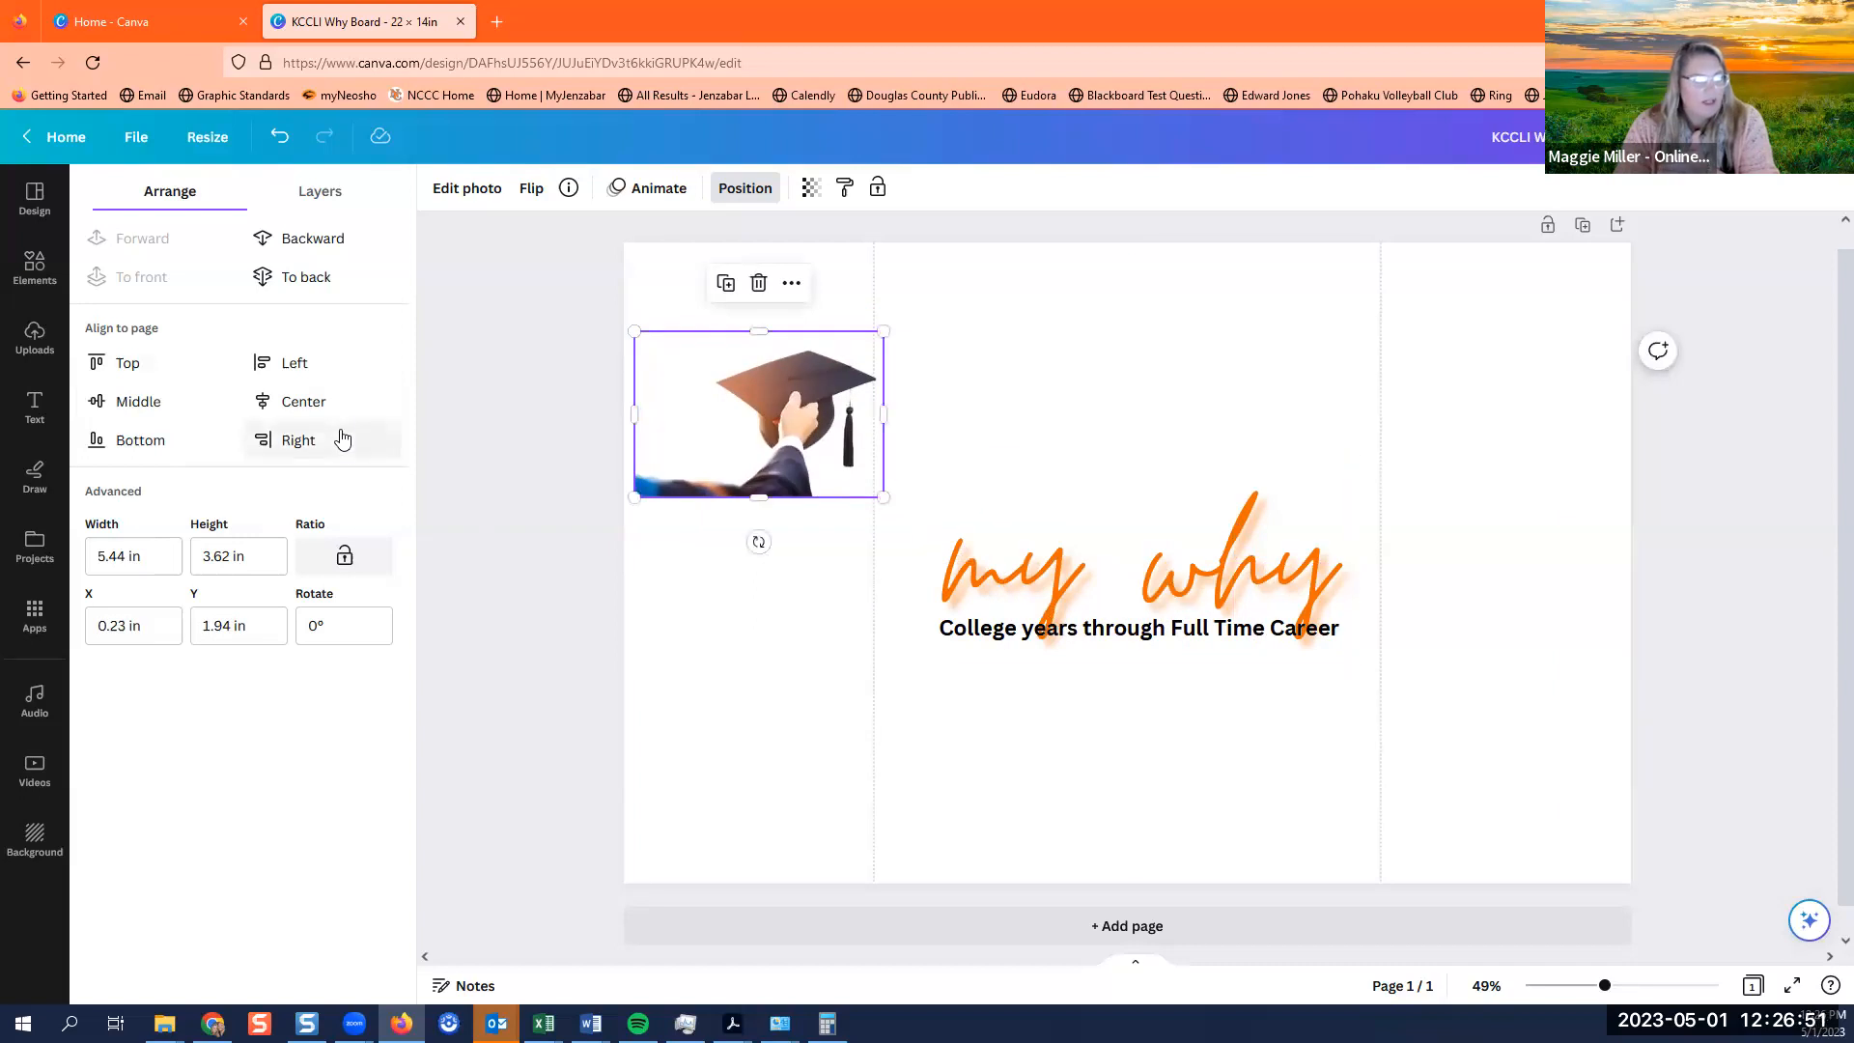
{"action": "left_click", "coordinate": [338, 404]}
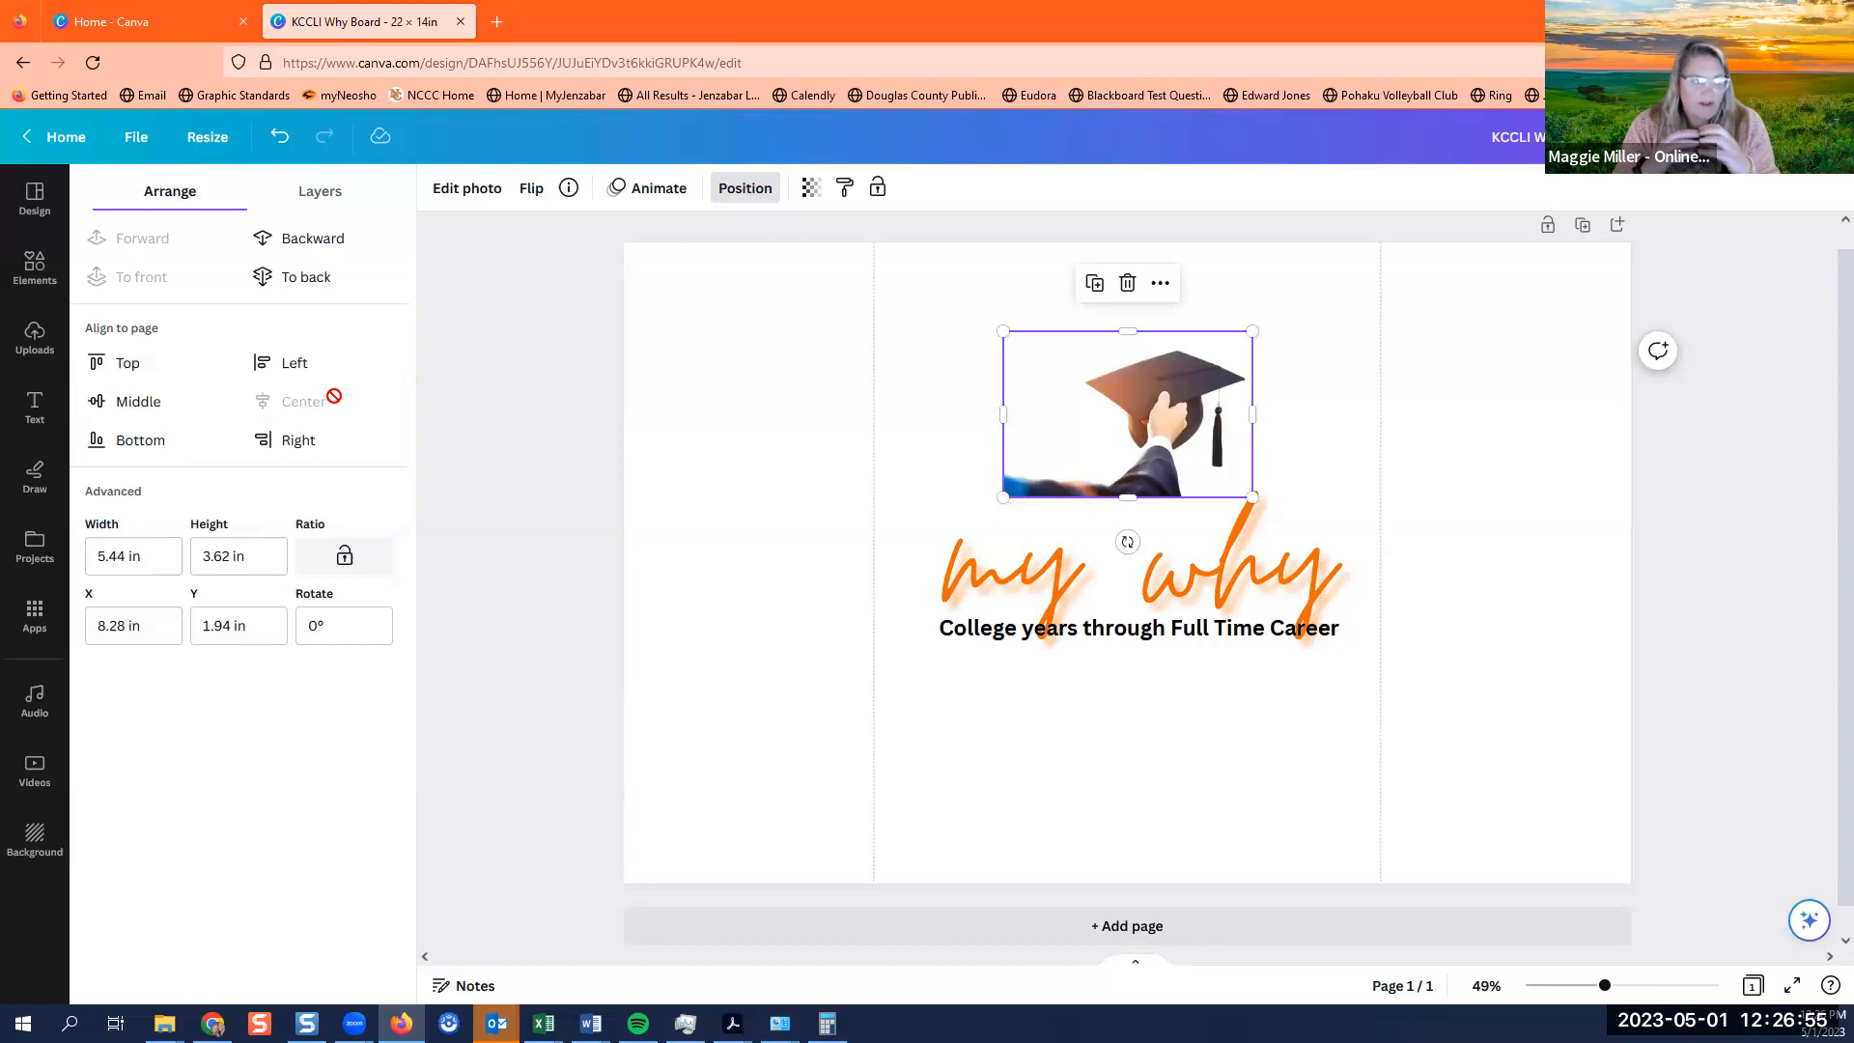
{"action": "left_click", "coordinate": [107, 401]}
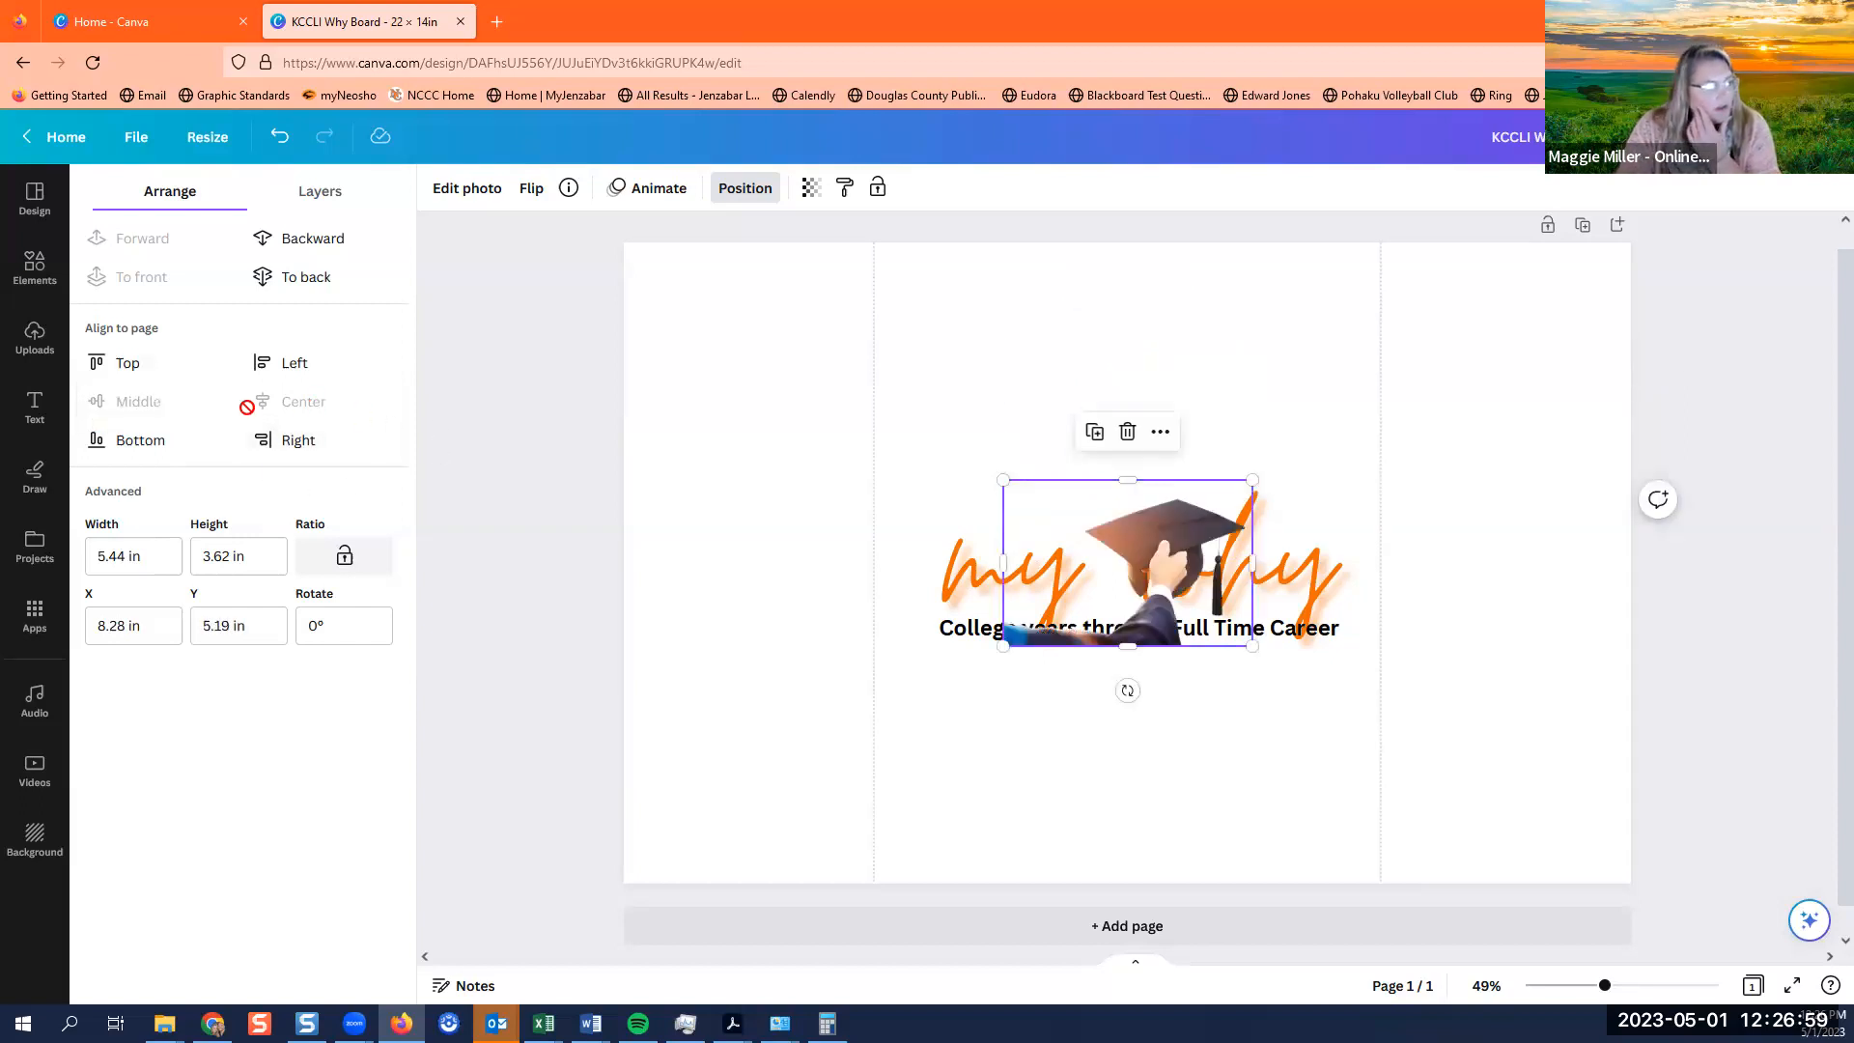
Move the graduation cap photo from the page's center into the upper-left corner, left of the first fold line.
{"action": "left_click_drag", "start_coordinate": [1178, 570], "coordinate": [1041, 359]}
{"action": "left_click_drag", "start_coordinate": [903, 335], "coordinate": [1176, 570]}
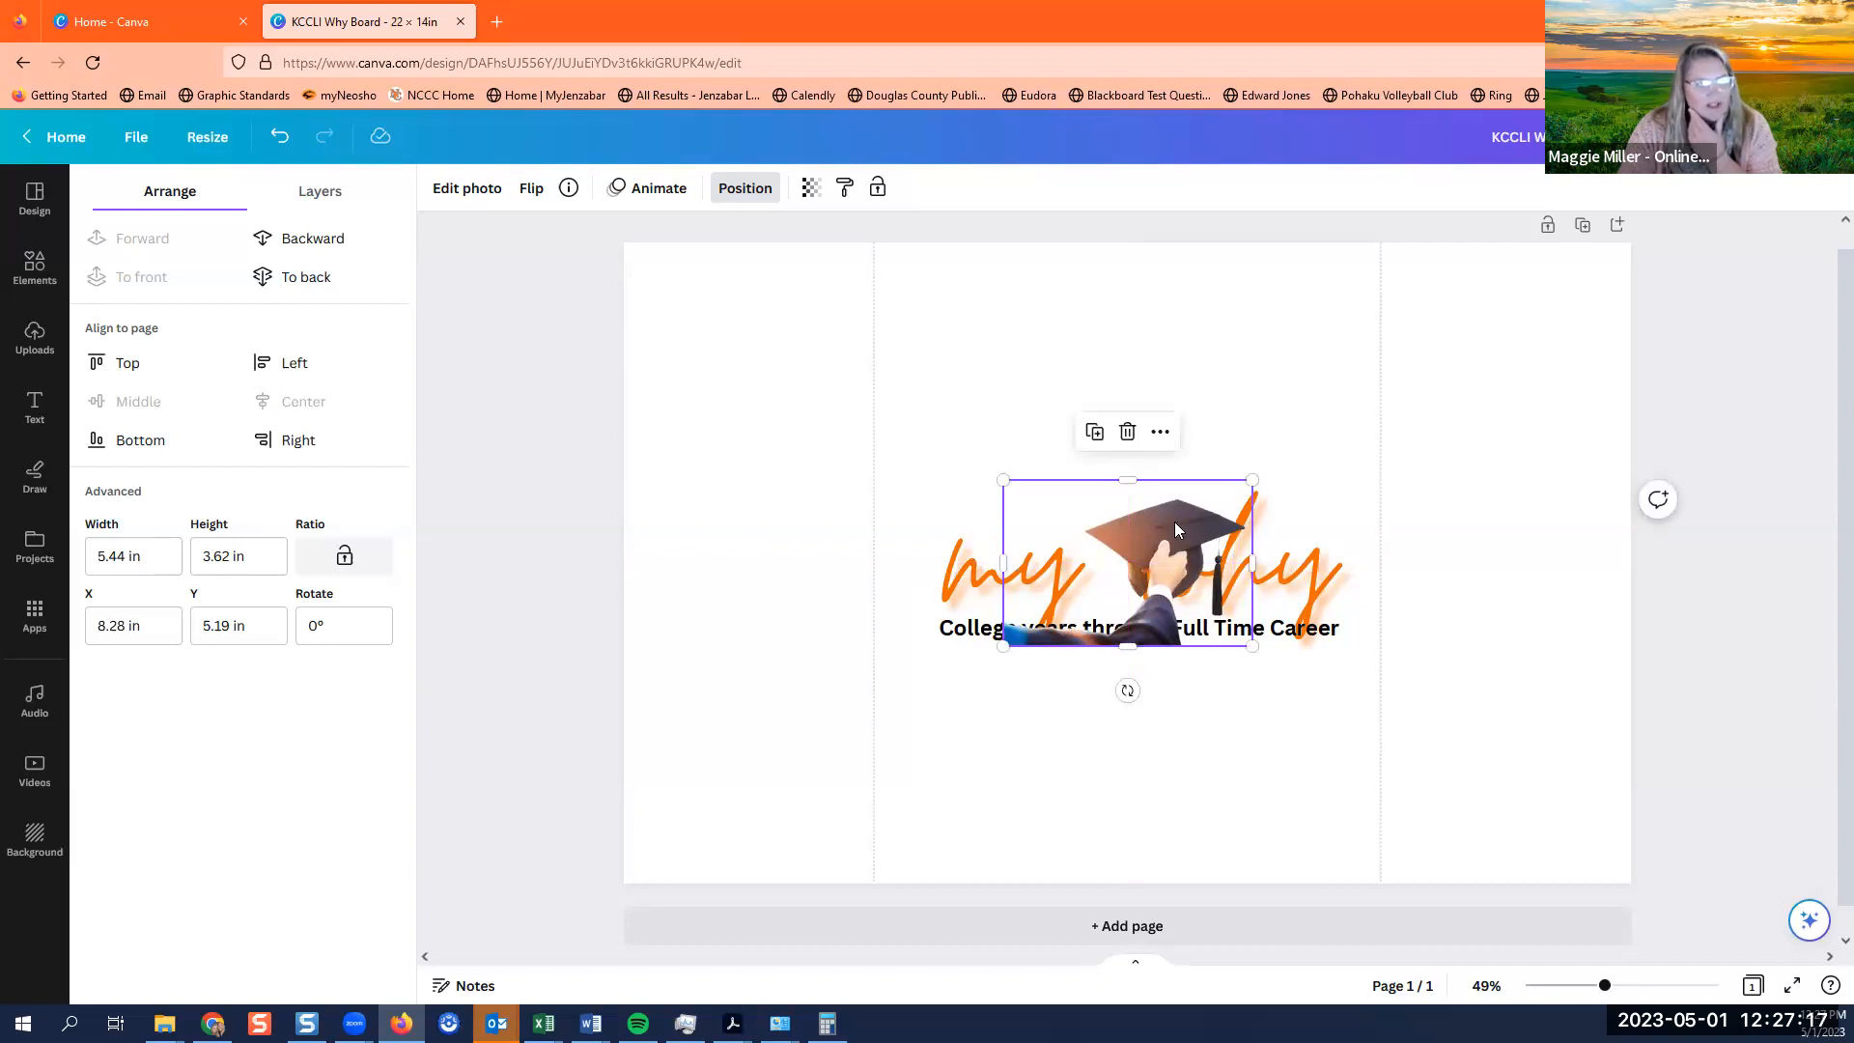
{"action": "left_click_drag", "start_coordinate": [1177, 531], "coordinate": [792, 292]}
{"action": "left_click", "coordinate": [981, 372]}
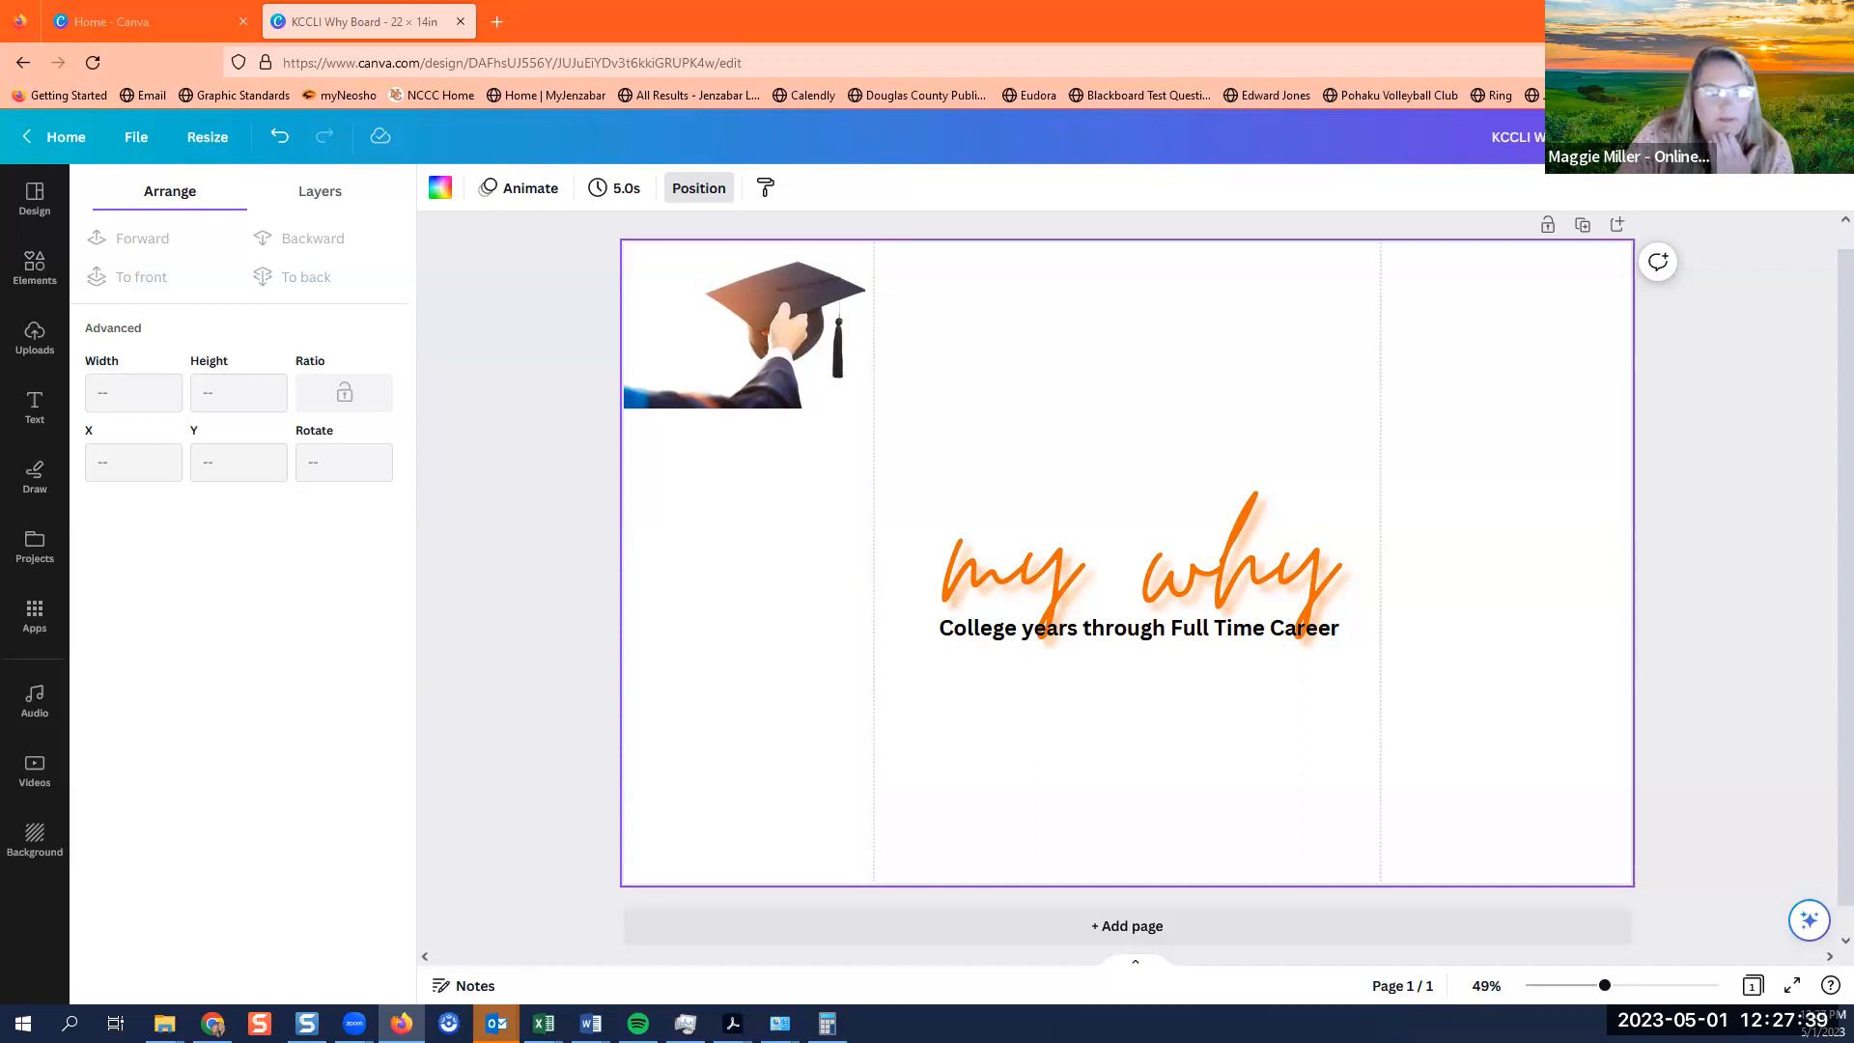
{"action": "left_click", "coordinate": [34, 268]}
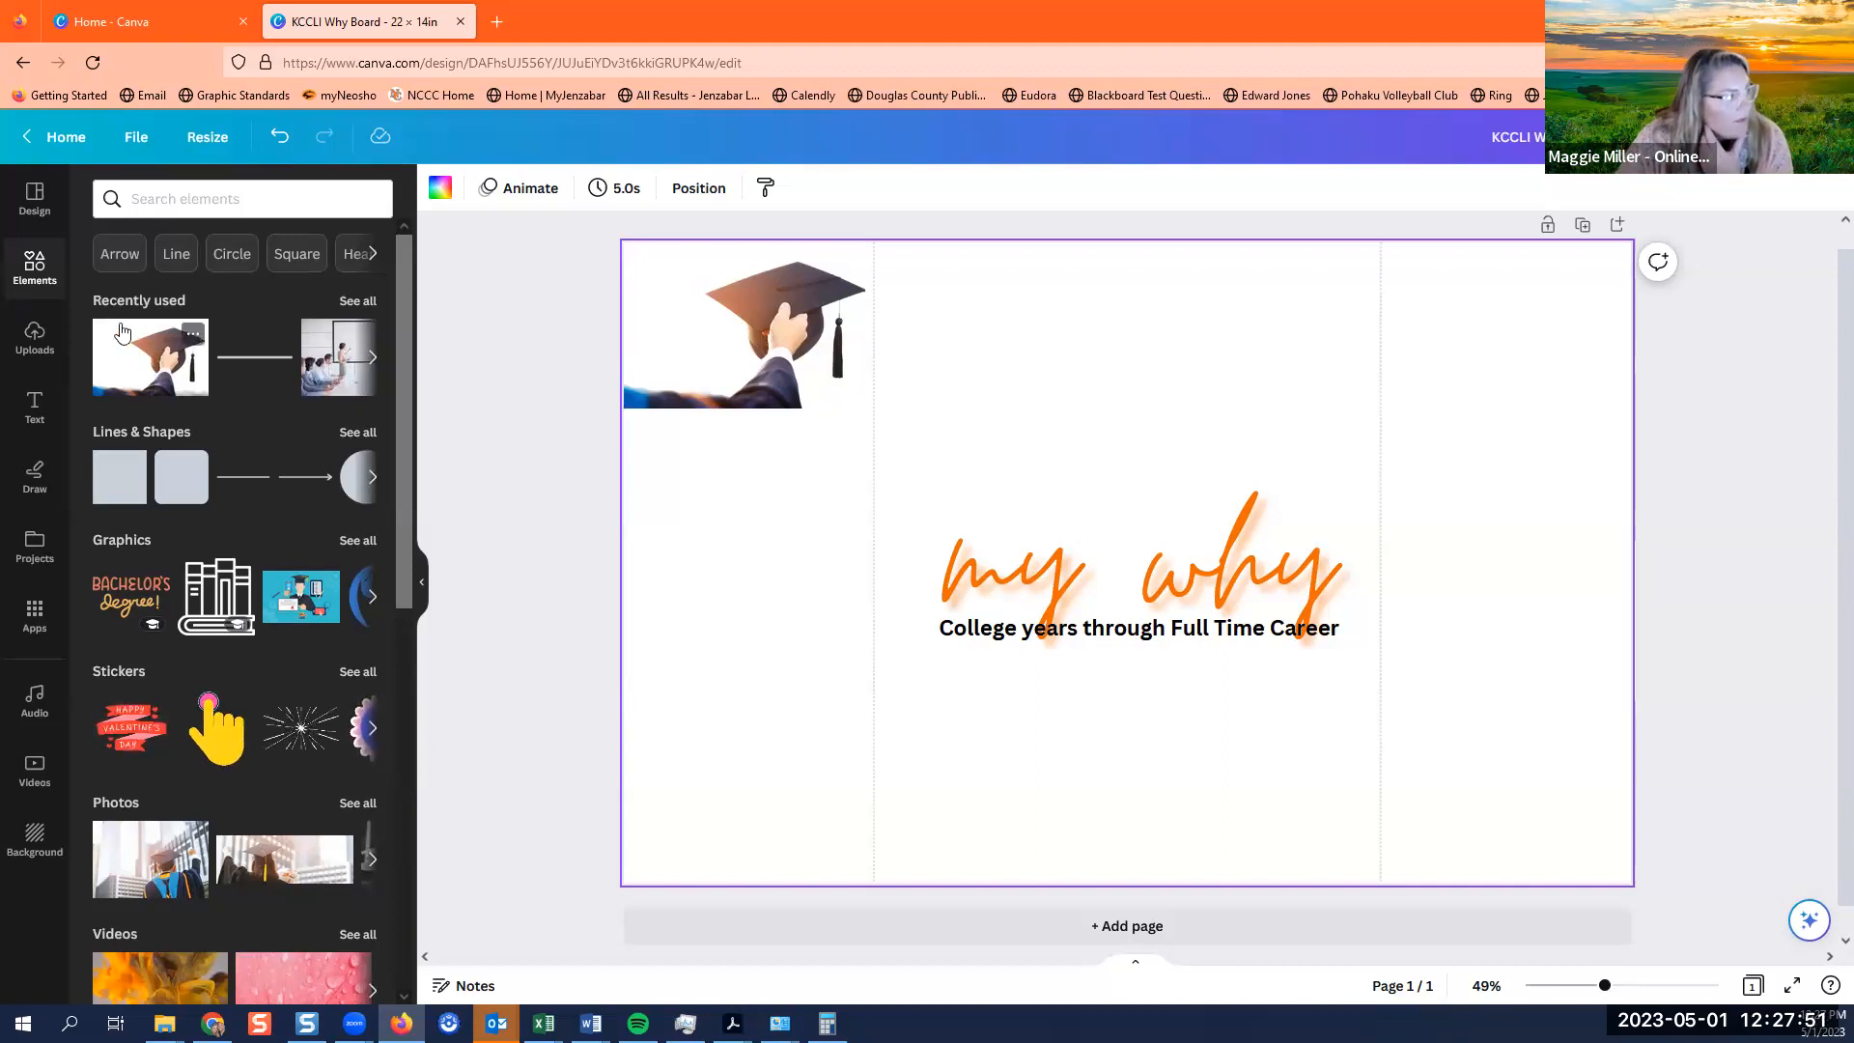
{"action": "left_click", "coordinate": [176, 213]}
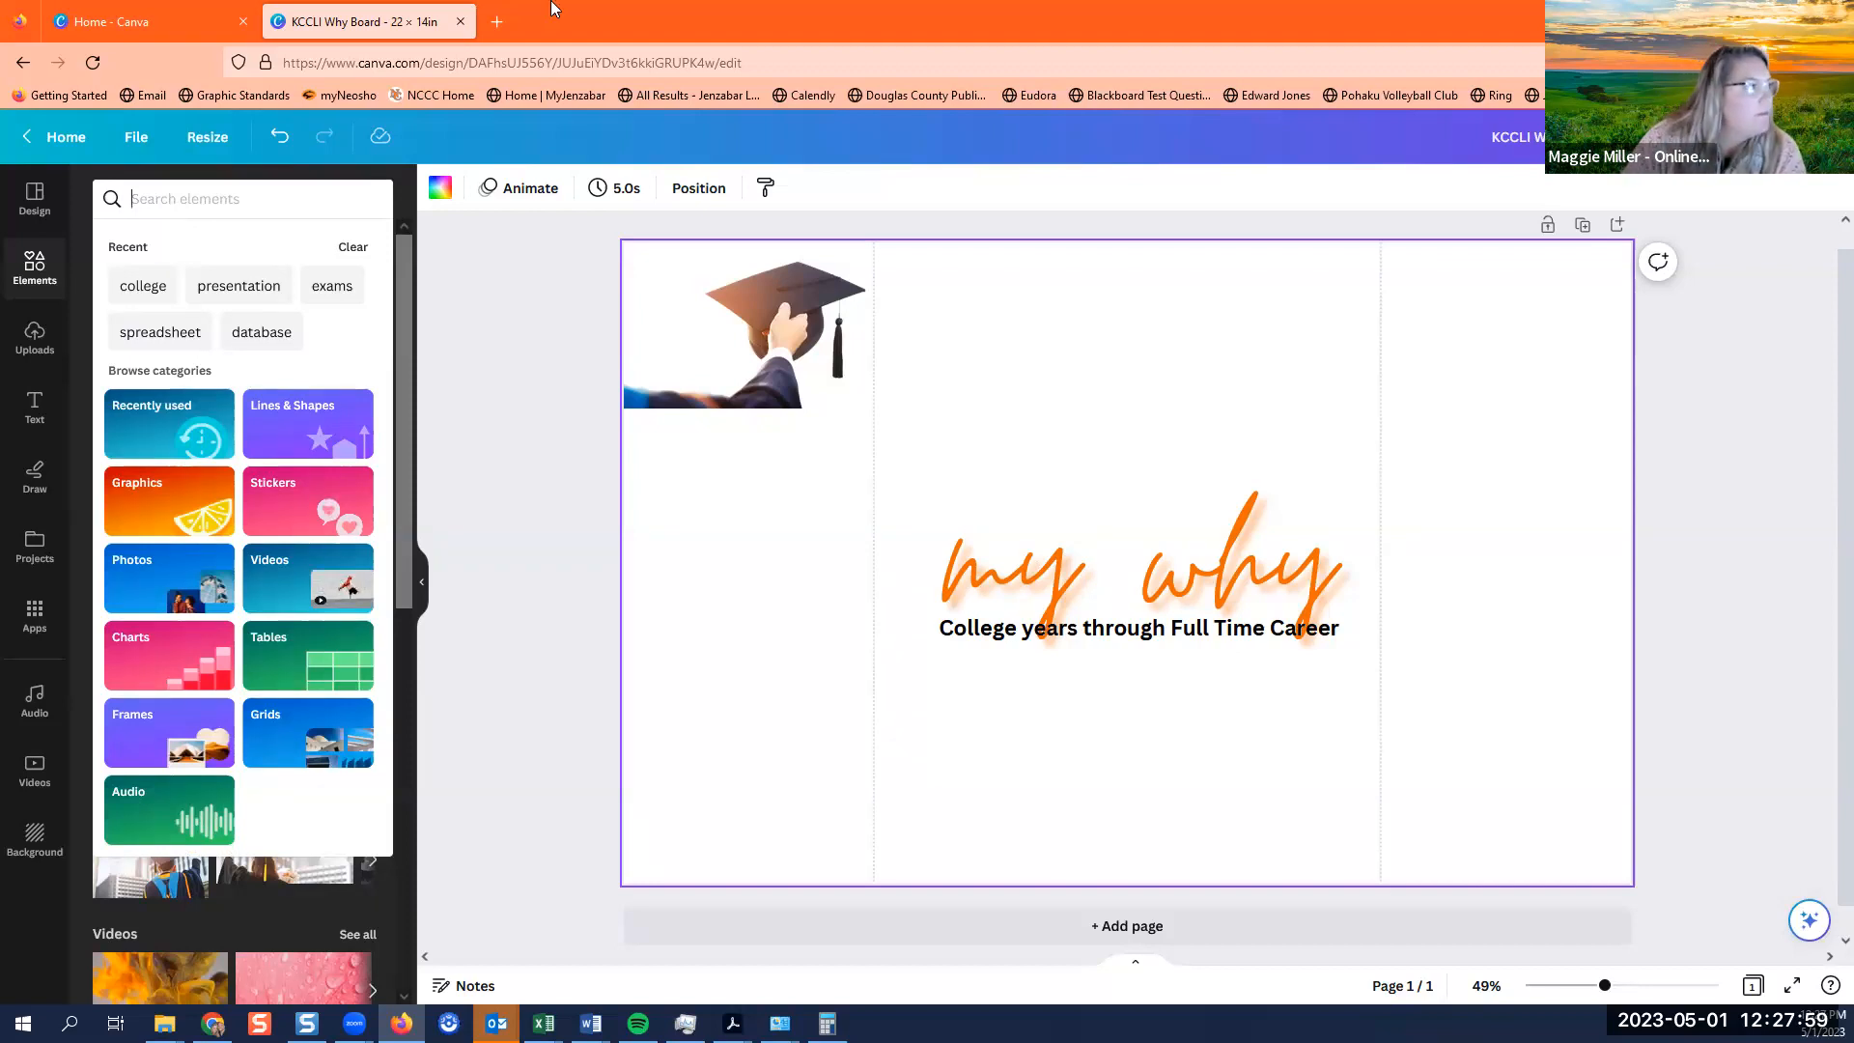
Search the web in a new browser tab for "independence community college" and show the image results.
{"action": "left_click", "coordinate": [493, 23]}
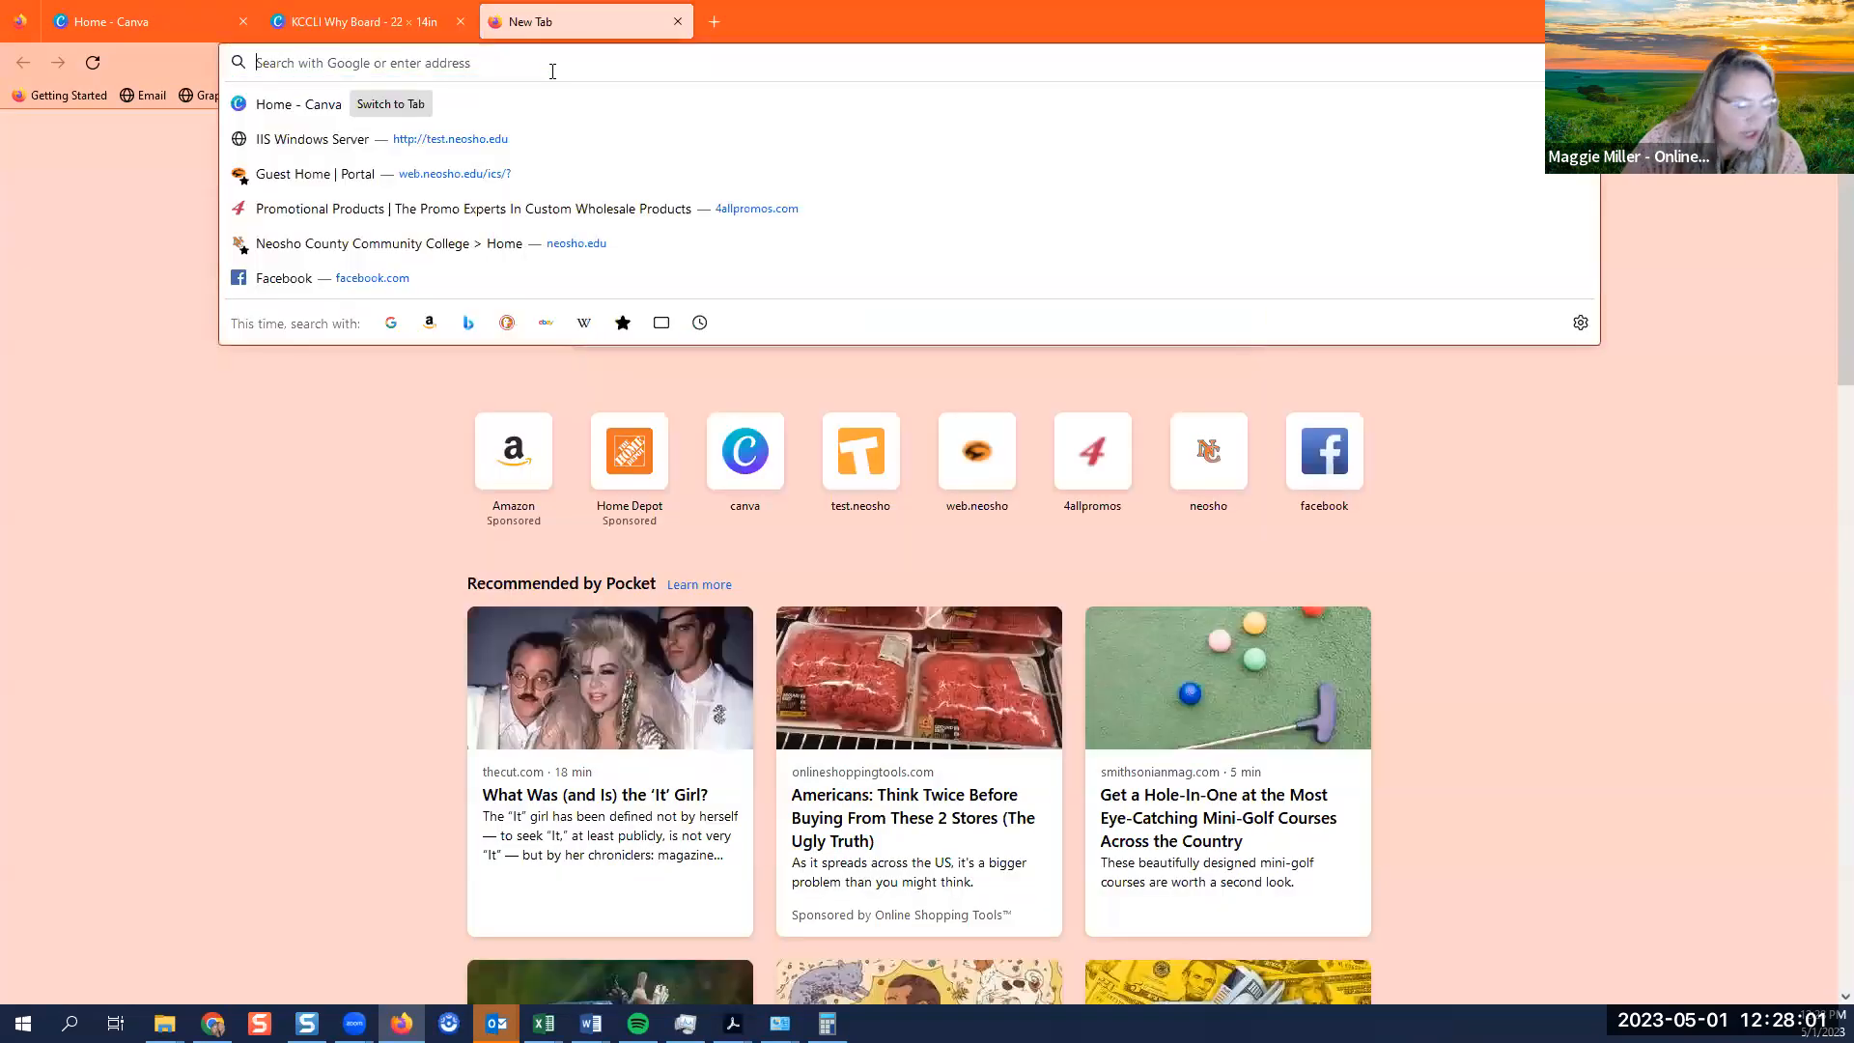
{"action": "type", "text": "inde"}
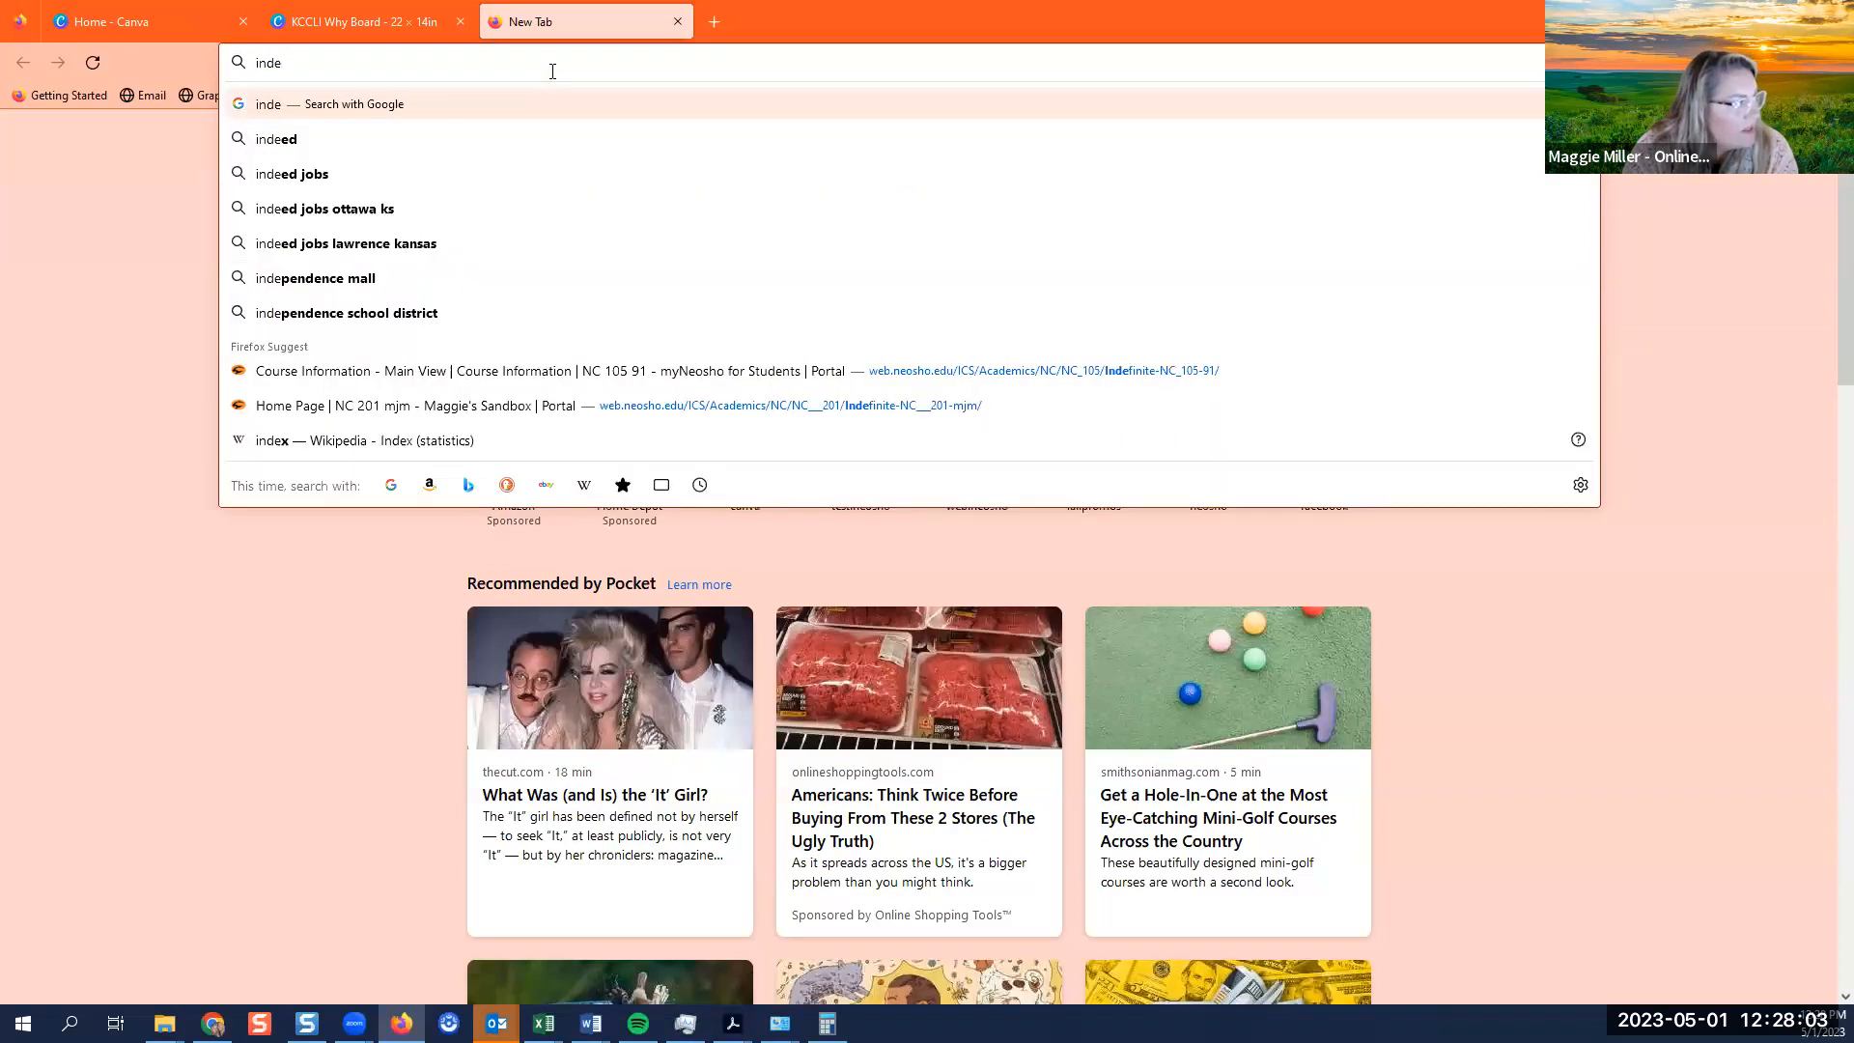
{"action": "type", "text": "pendanc"}
{"action": "key", "text": "BackSpace"}
{"action": "key", "text": "BackSpace"}
{"action": "key", "text": "BackSpace"}
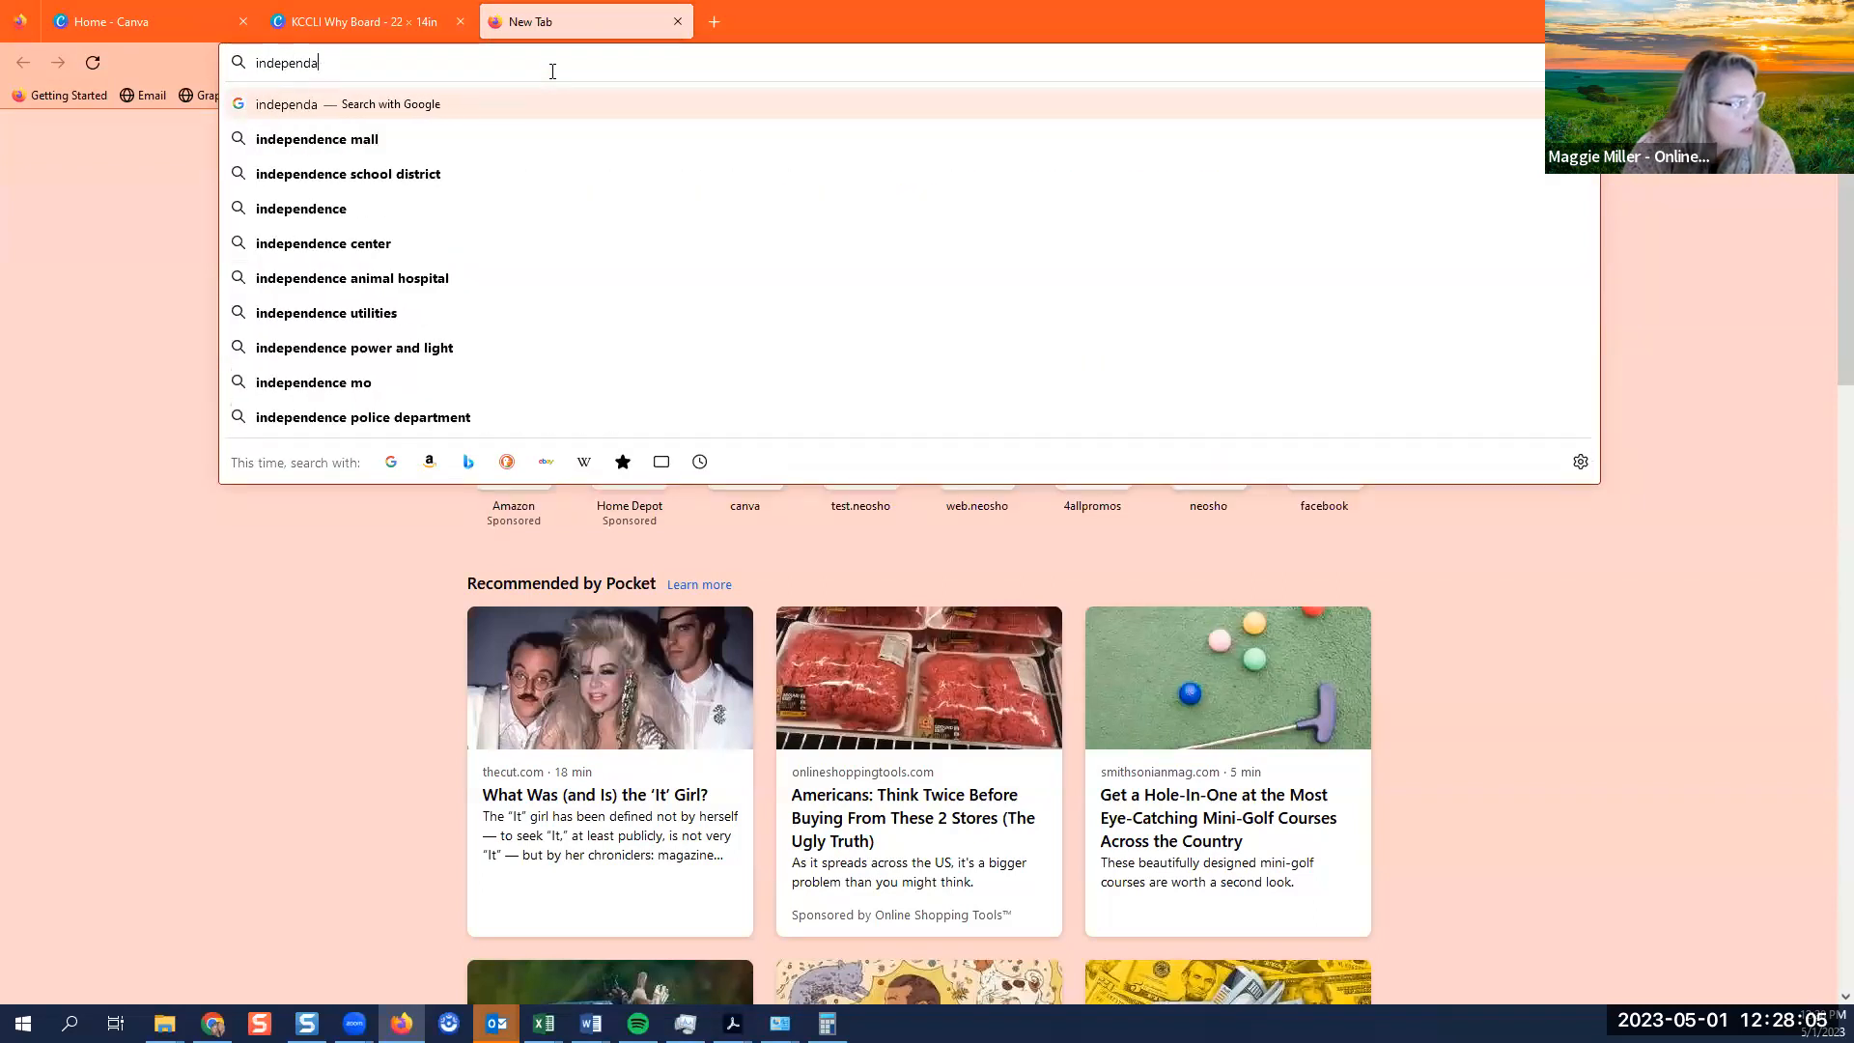
{"action": "type", "text": "ence community colleg"}
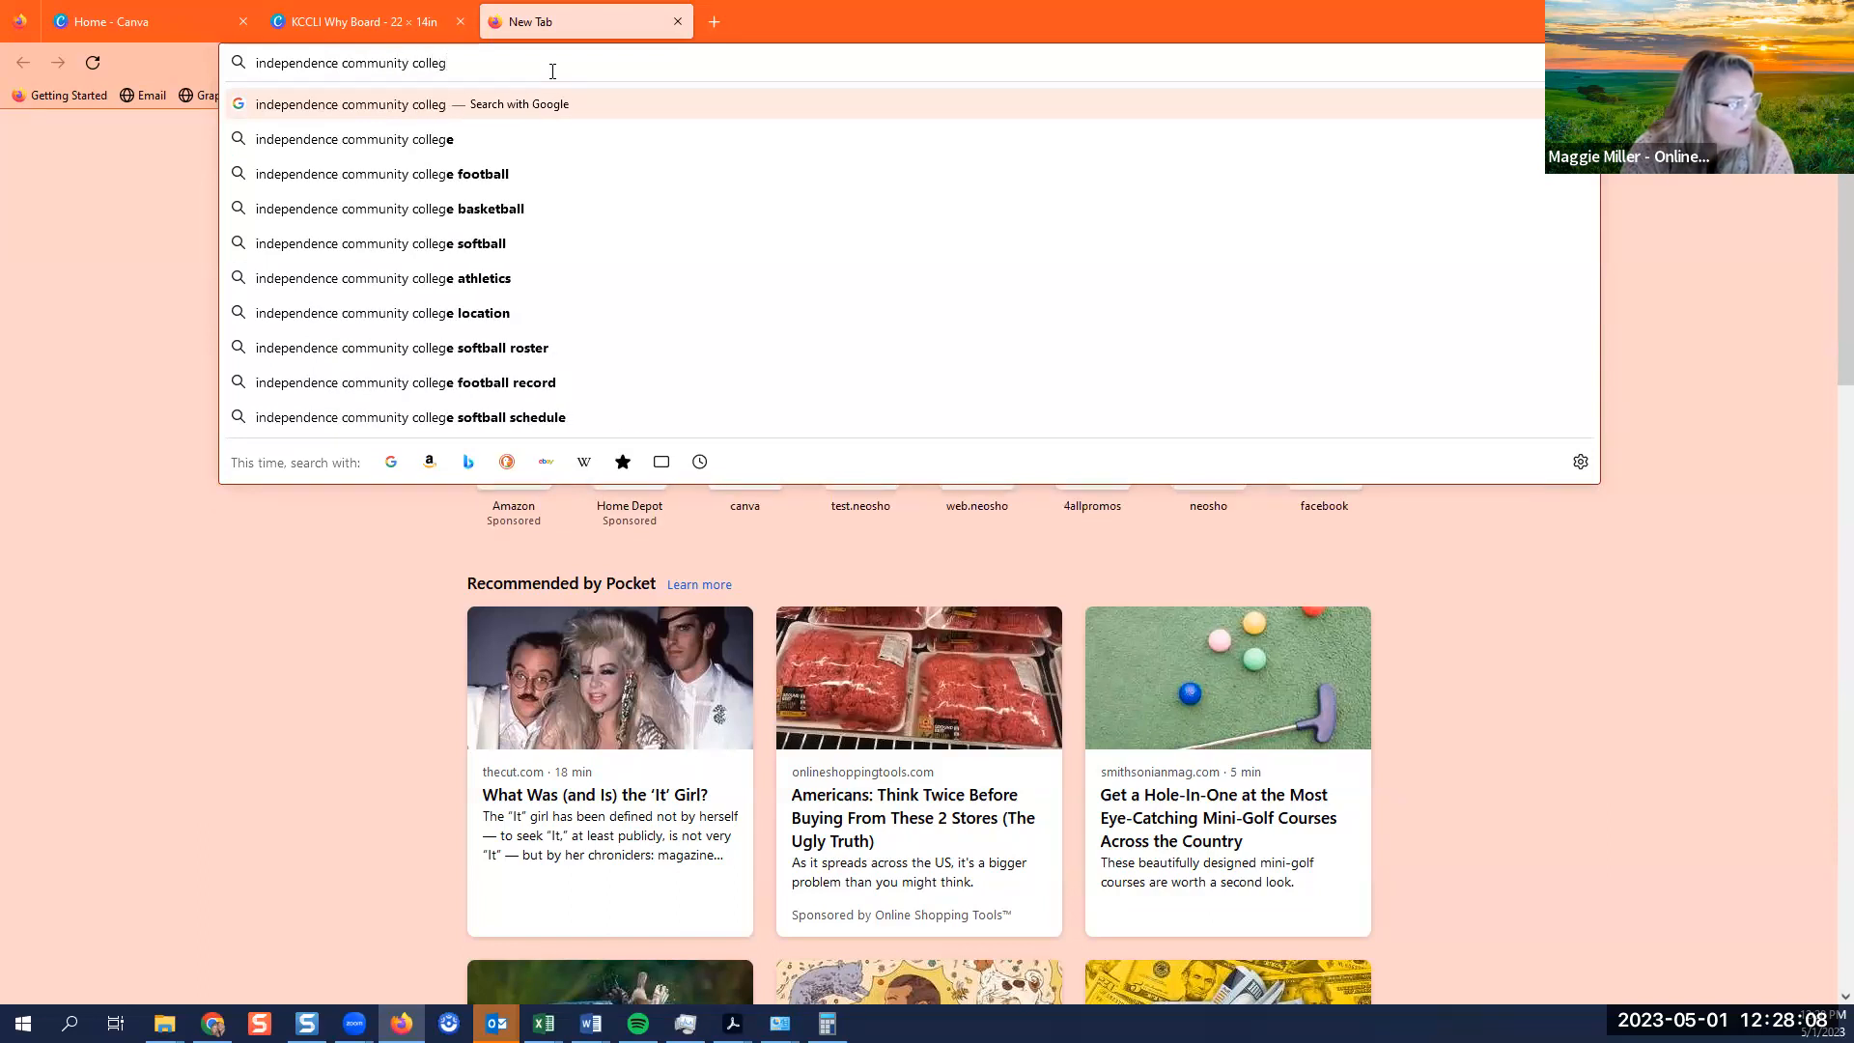
{"action": "key", "text": "Return"}
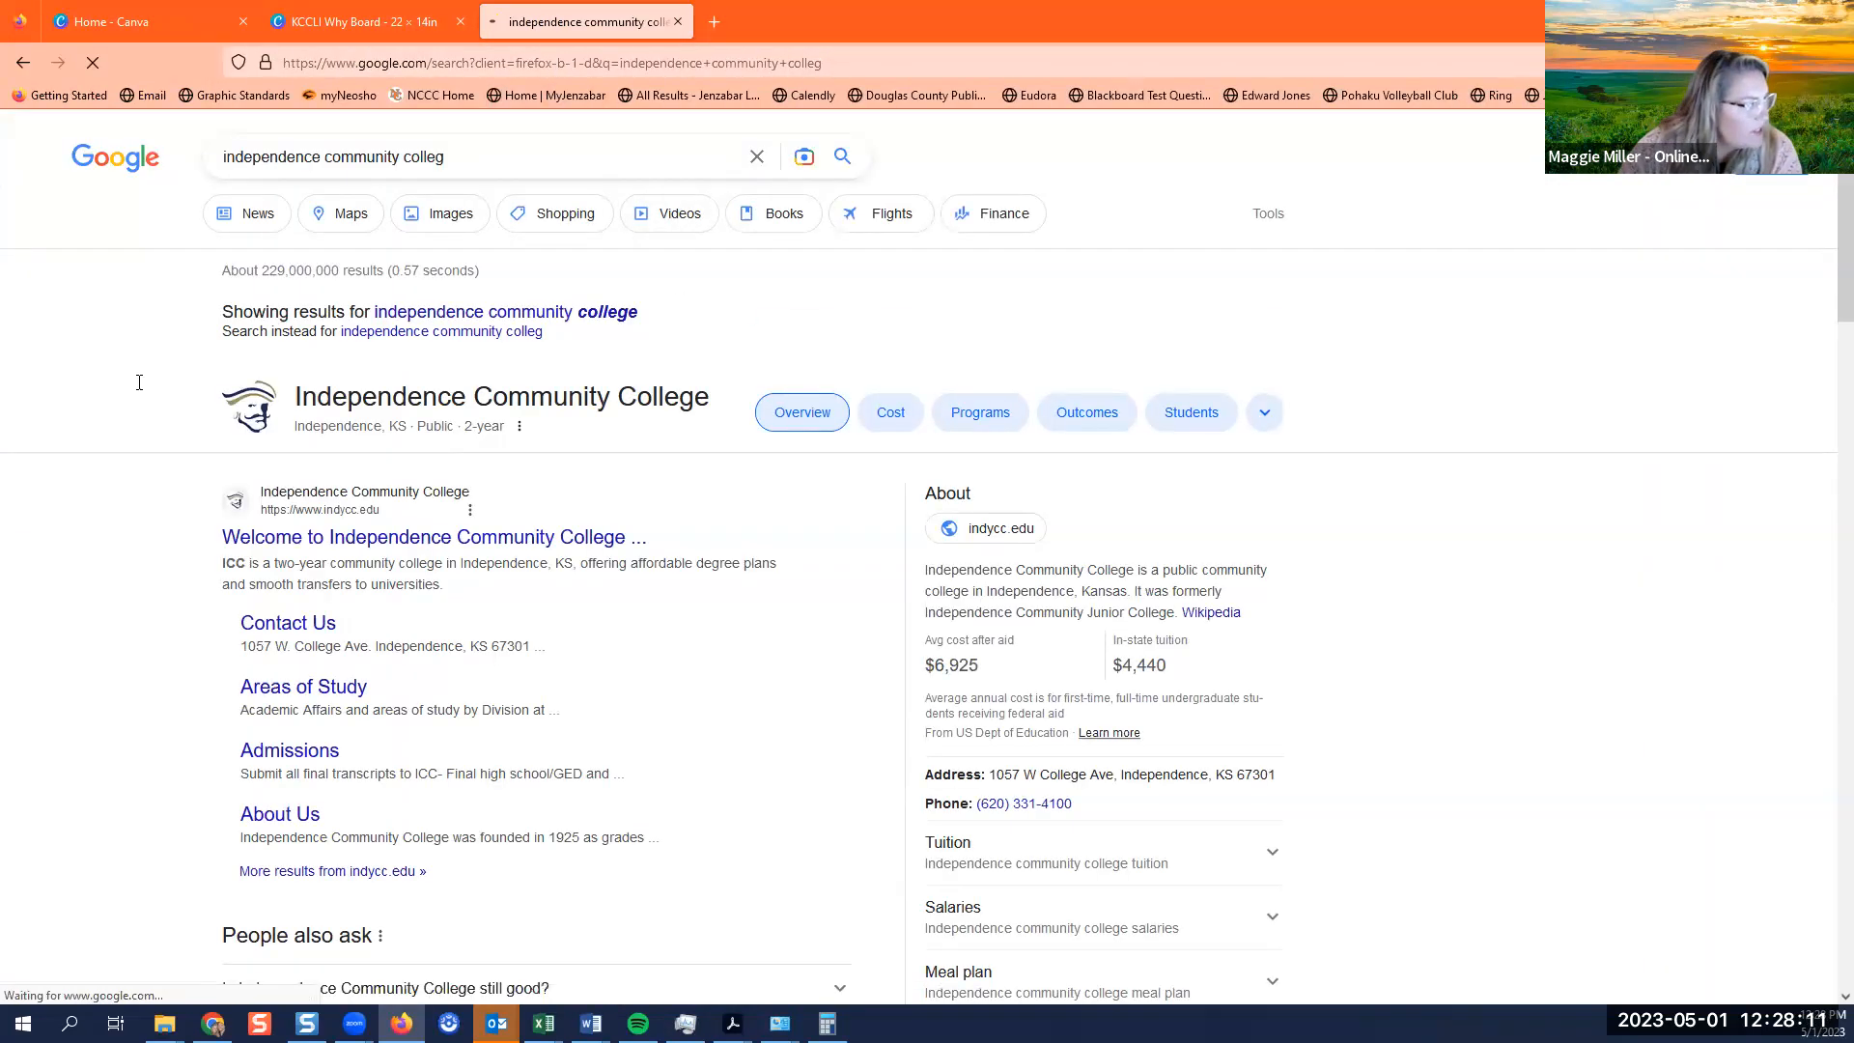
{"action": "left_click", "coordinate": [471, 157]}
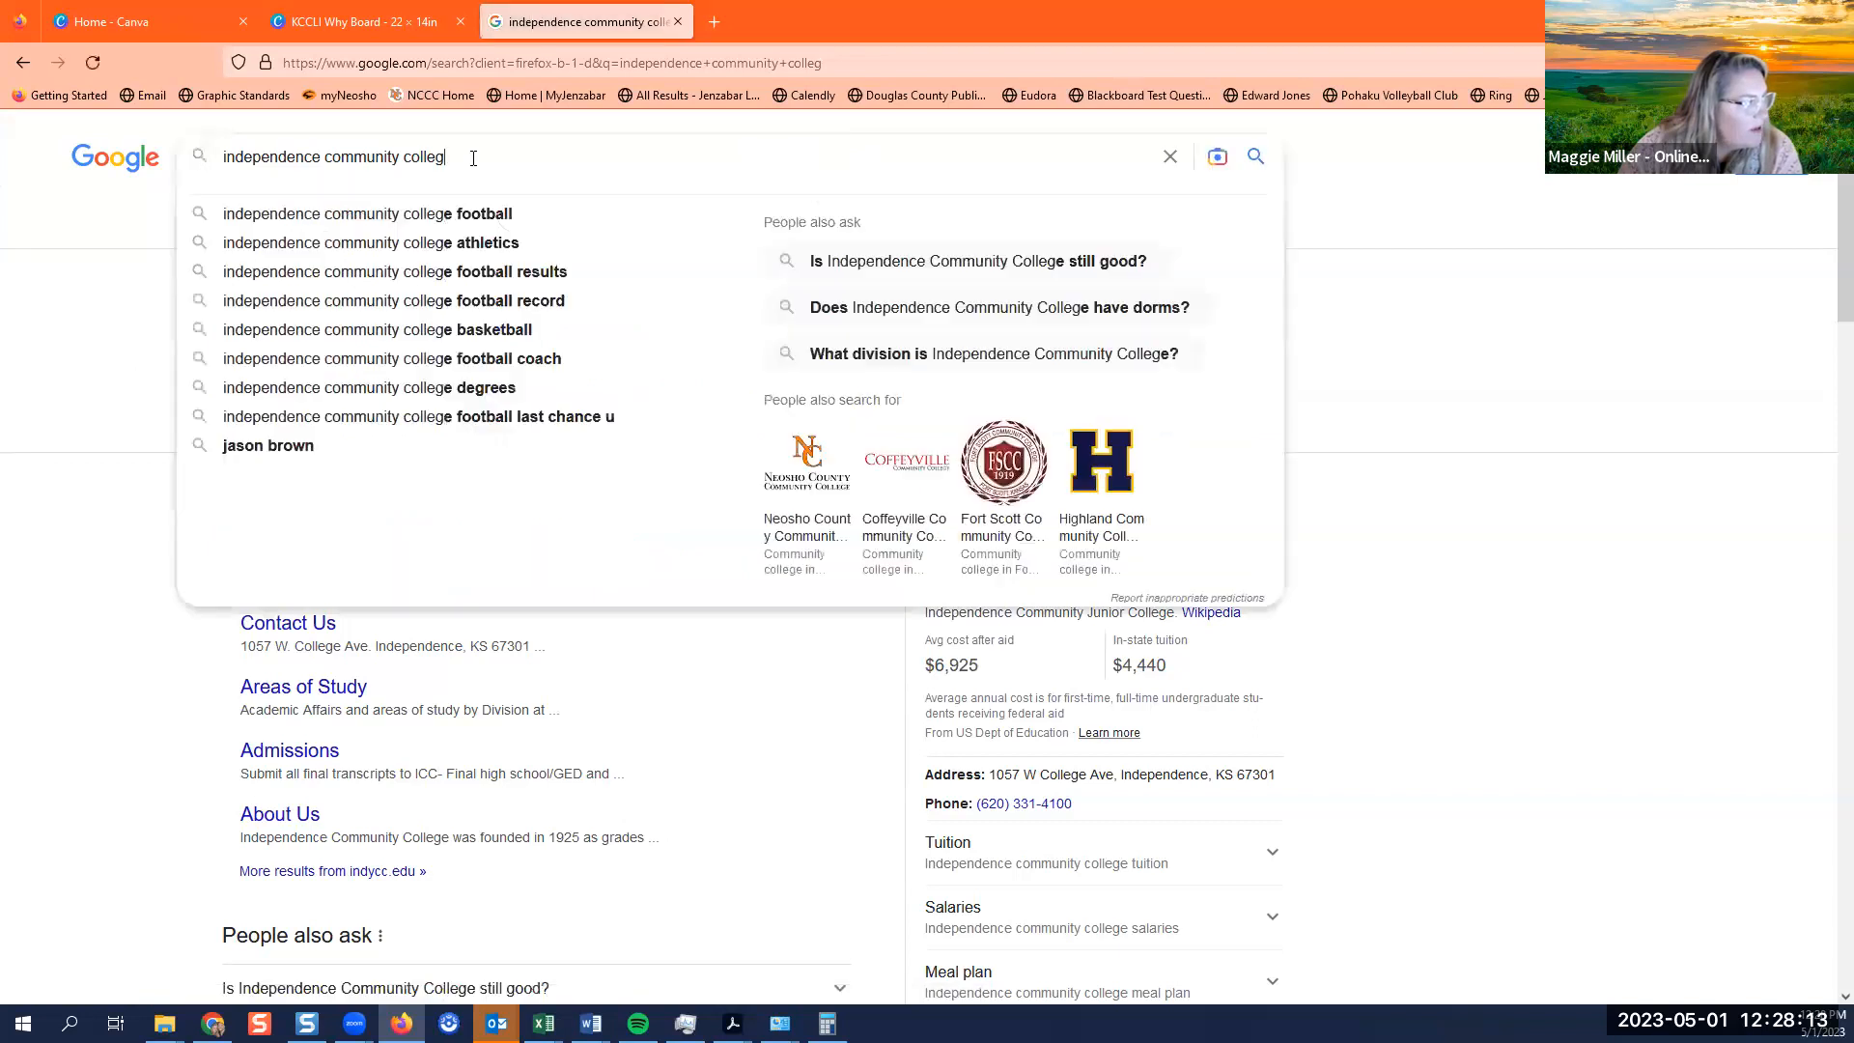
{"action": "type", "text": "e"}
{"action": "key", "text": "Return"}
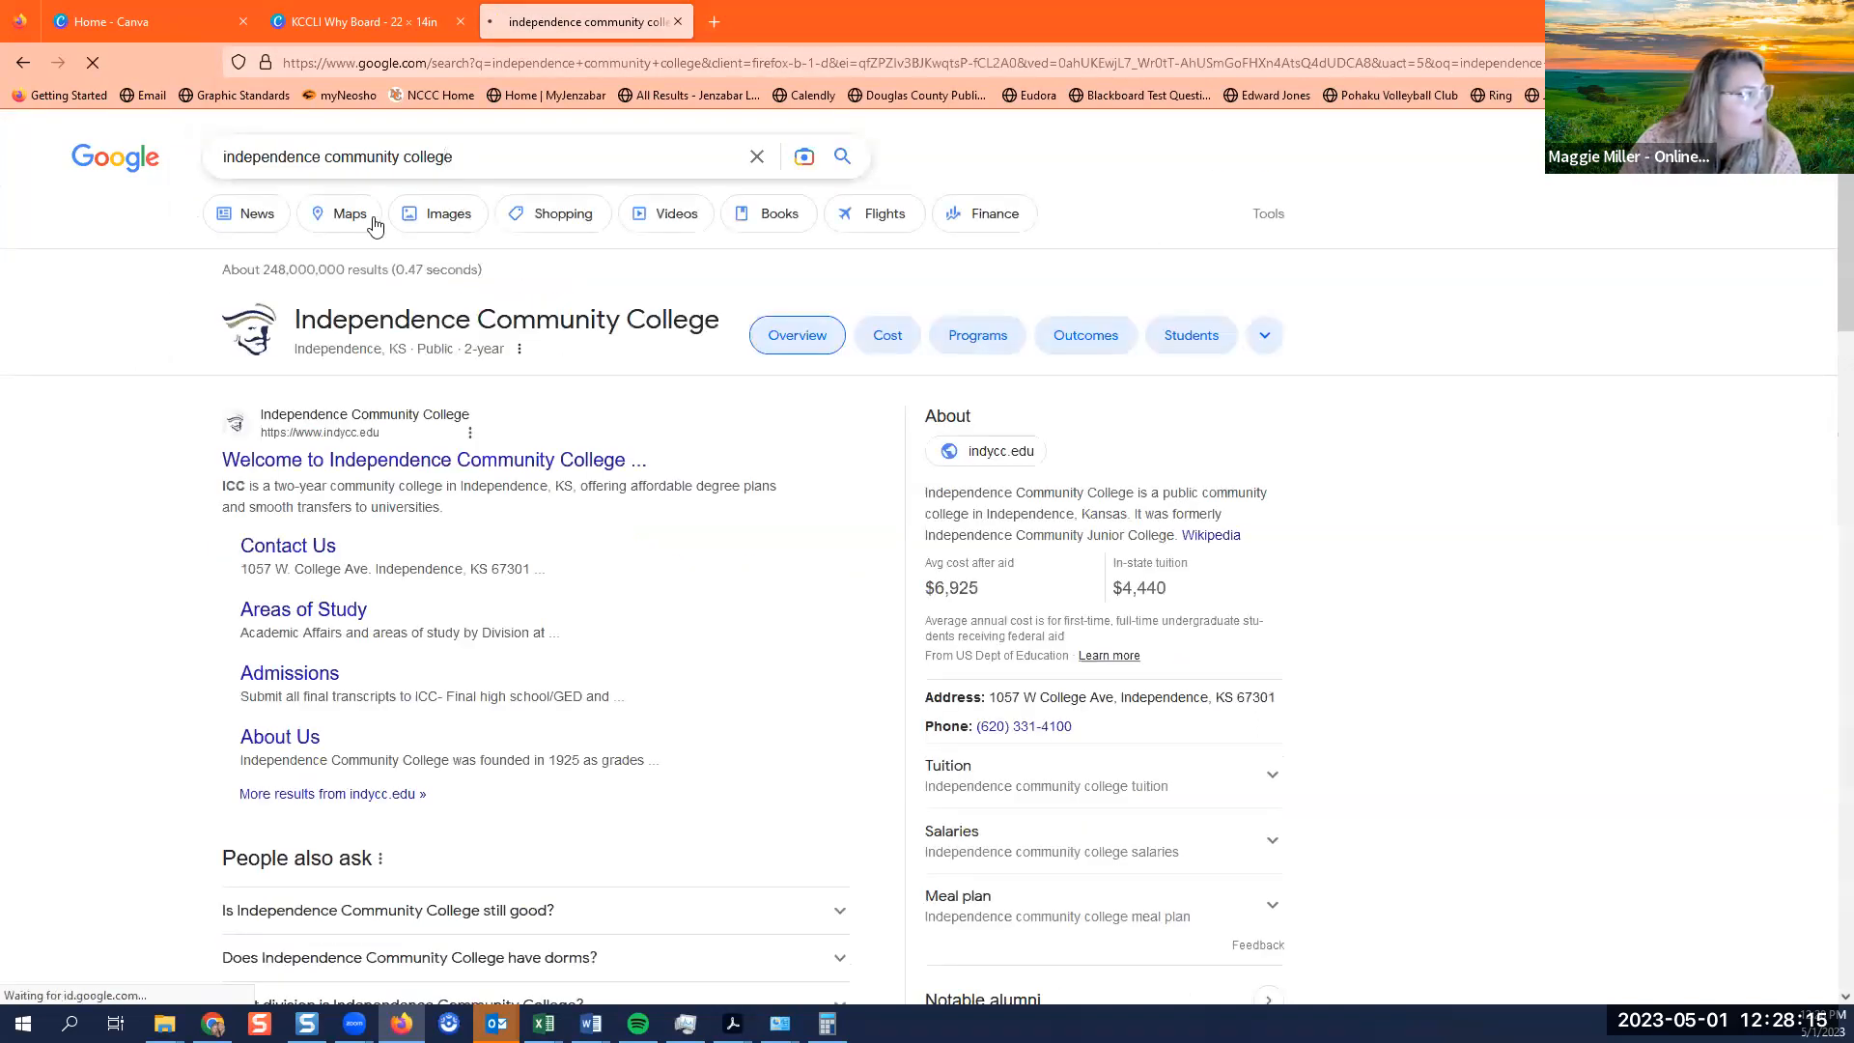
{"action": "left_click", "coordinate": [425, 227]}
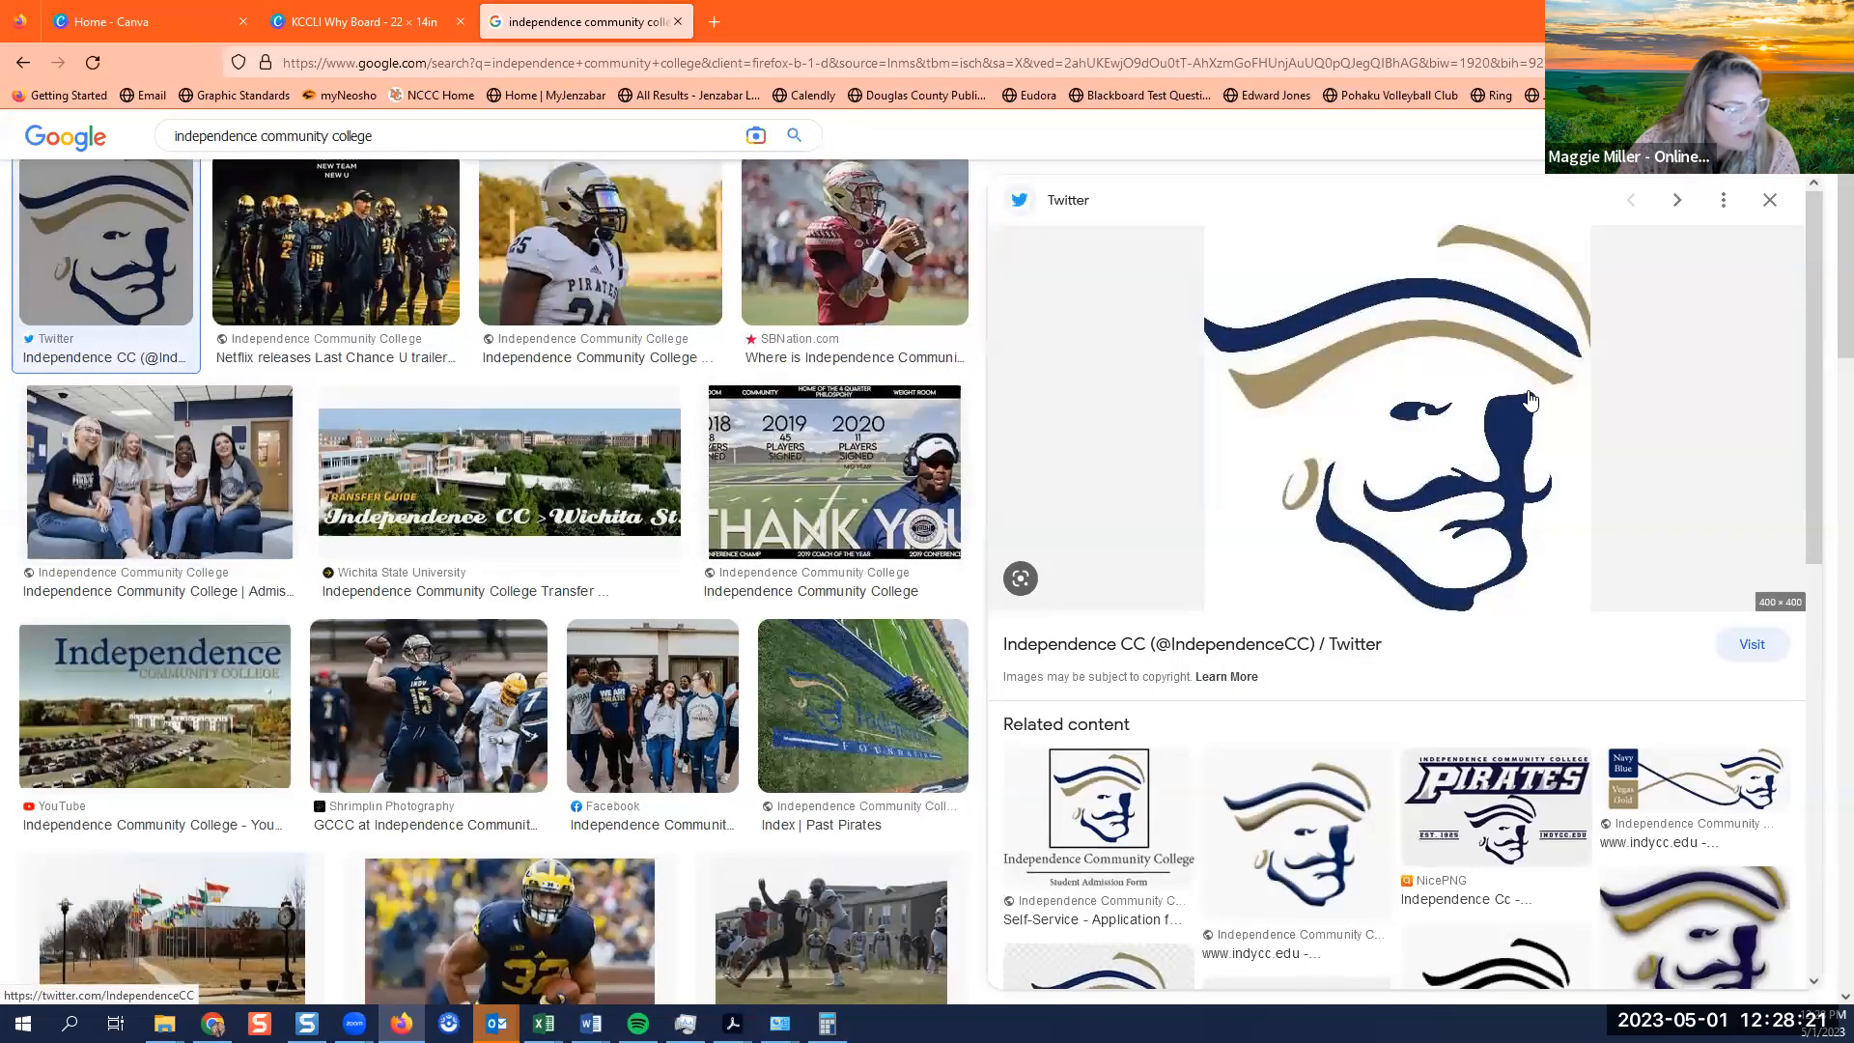
Open the large pirate-head logo from the college's marketing specifications page among the related images and copy the image.
{"action": "left_click", "coordinate": [1325, 811]}
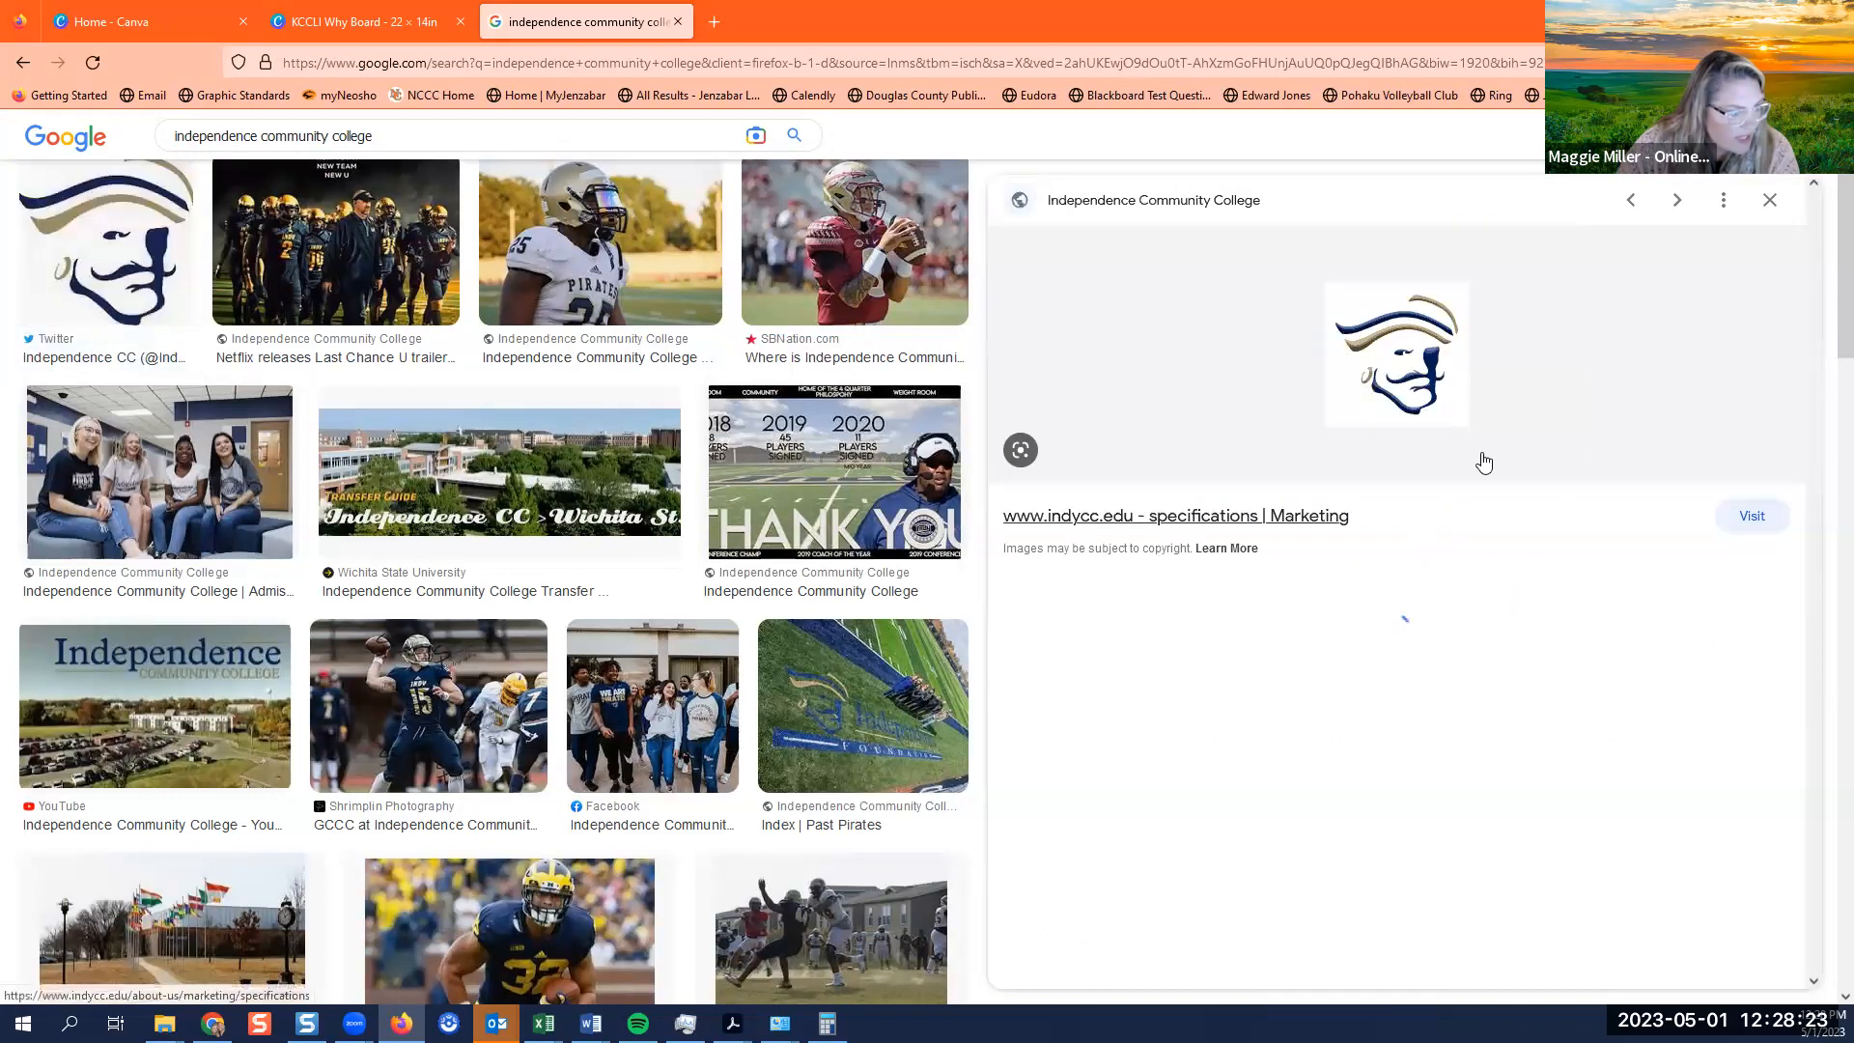
{"action": "right_click", "coordinate": [1398, 338]}
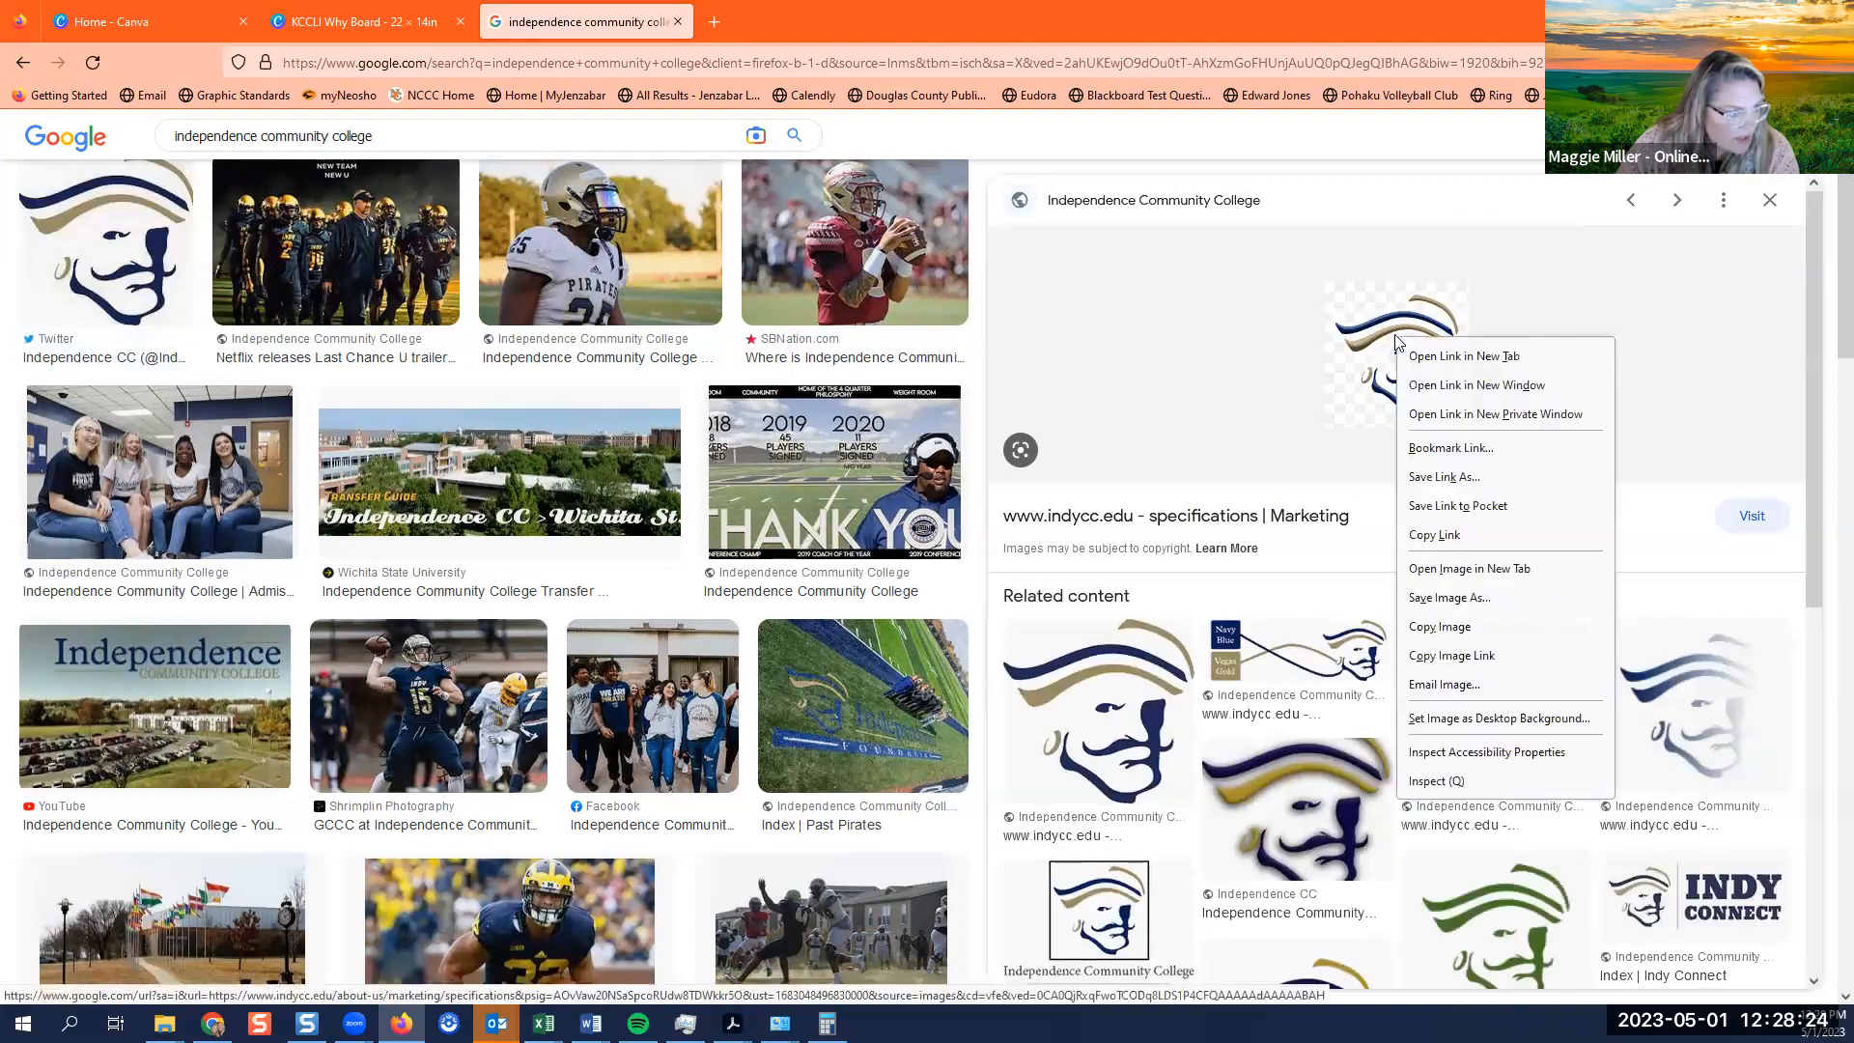
{"action": "left_click", "coordinate": [1164, 740]}
{"action": "right_click", "coordinate": [1410, 431]}
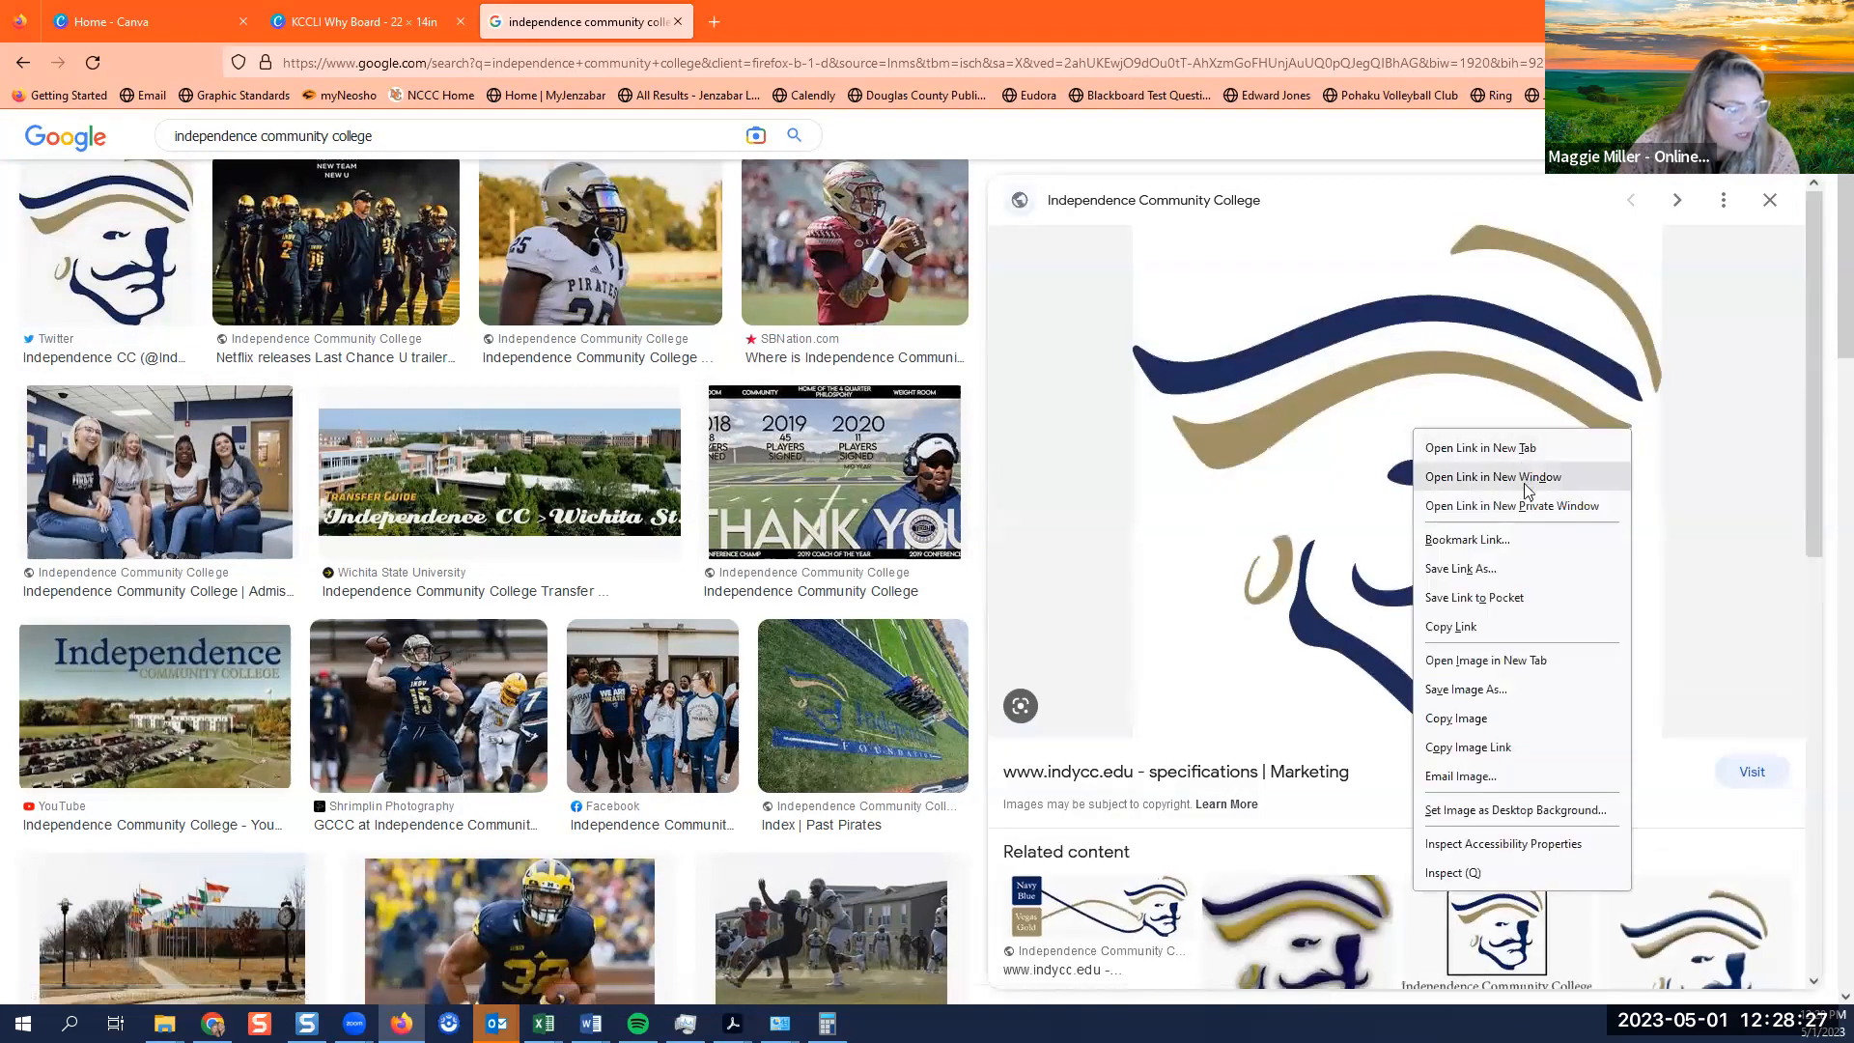
{"action": "left_click", "coordinate": [1527, 718]}
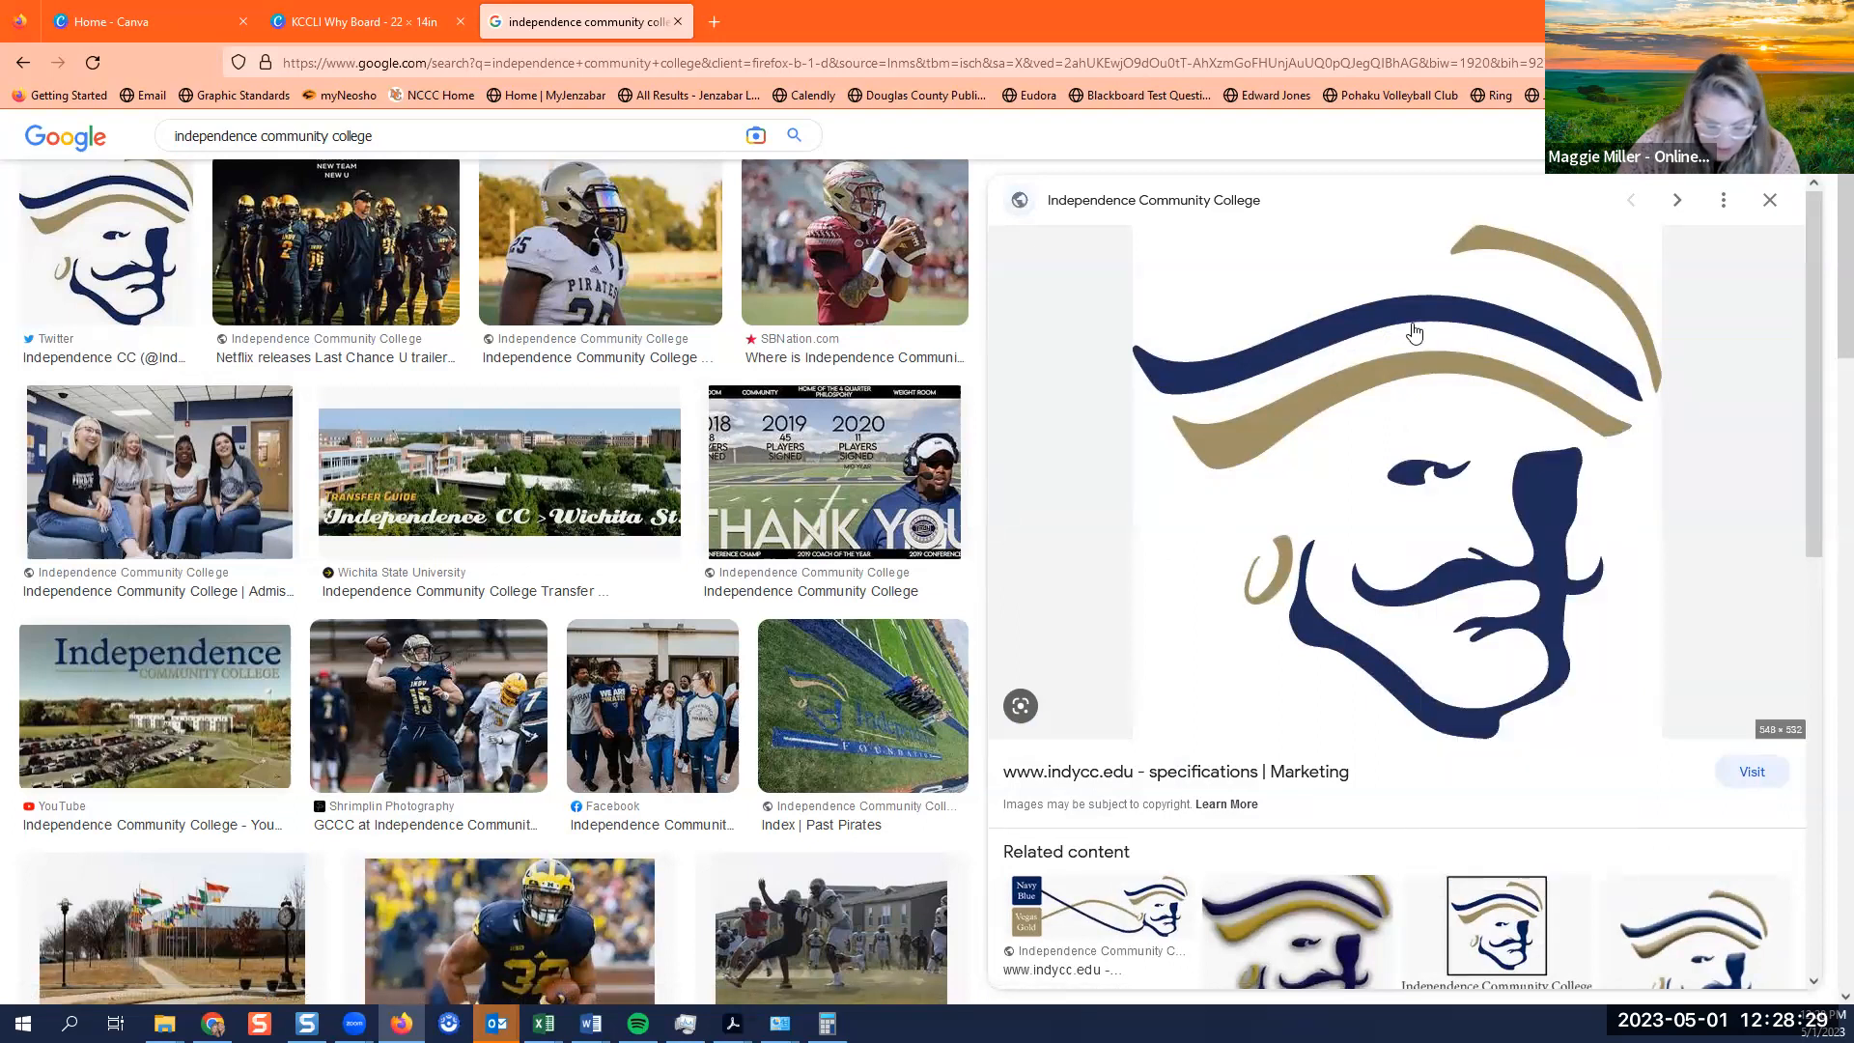
Paste the pirate logo onto the poster below the graduation cap photo and shrink it to about 60% of the left panel's width.
{"action": "left_click", "coordinate": [335, 11]}
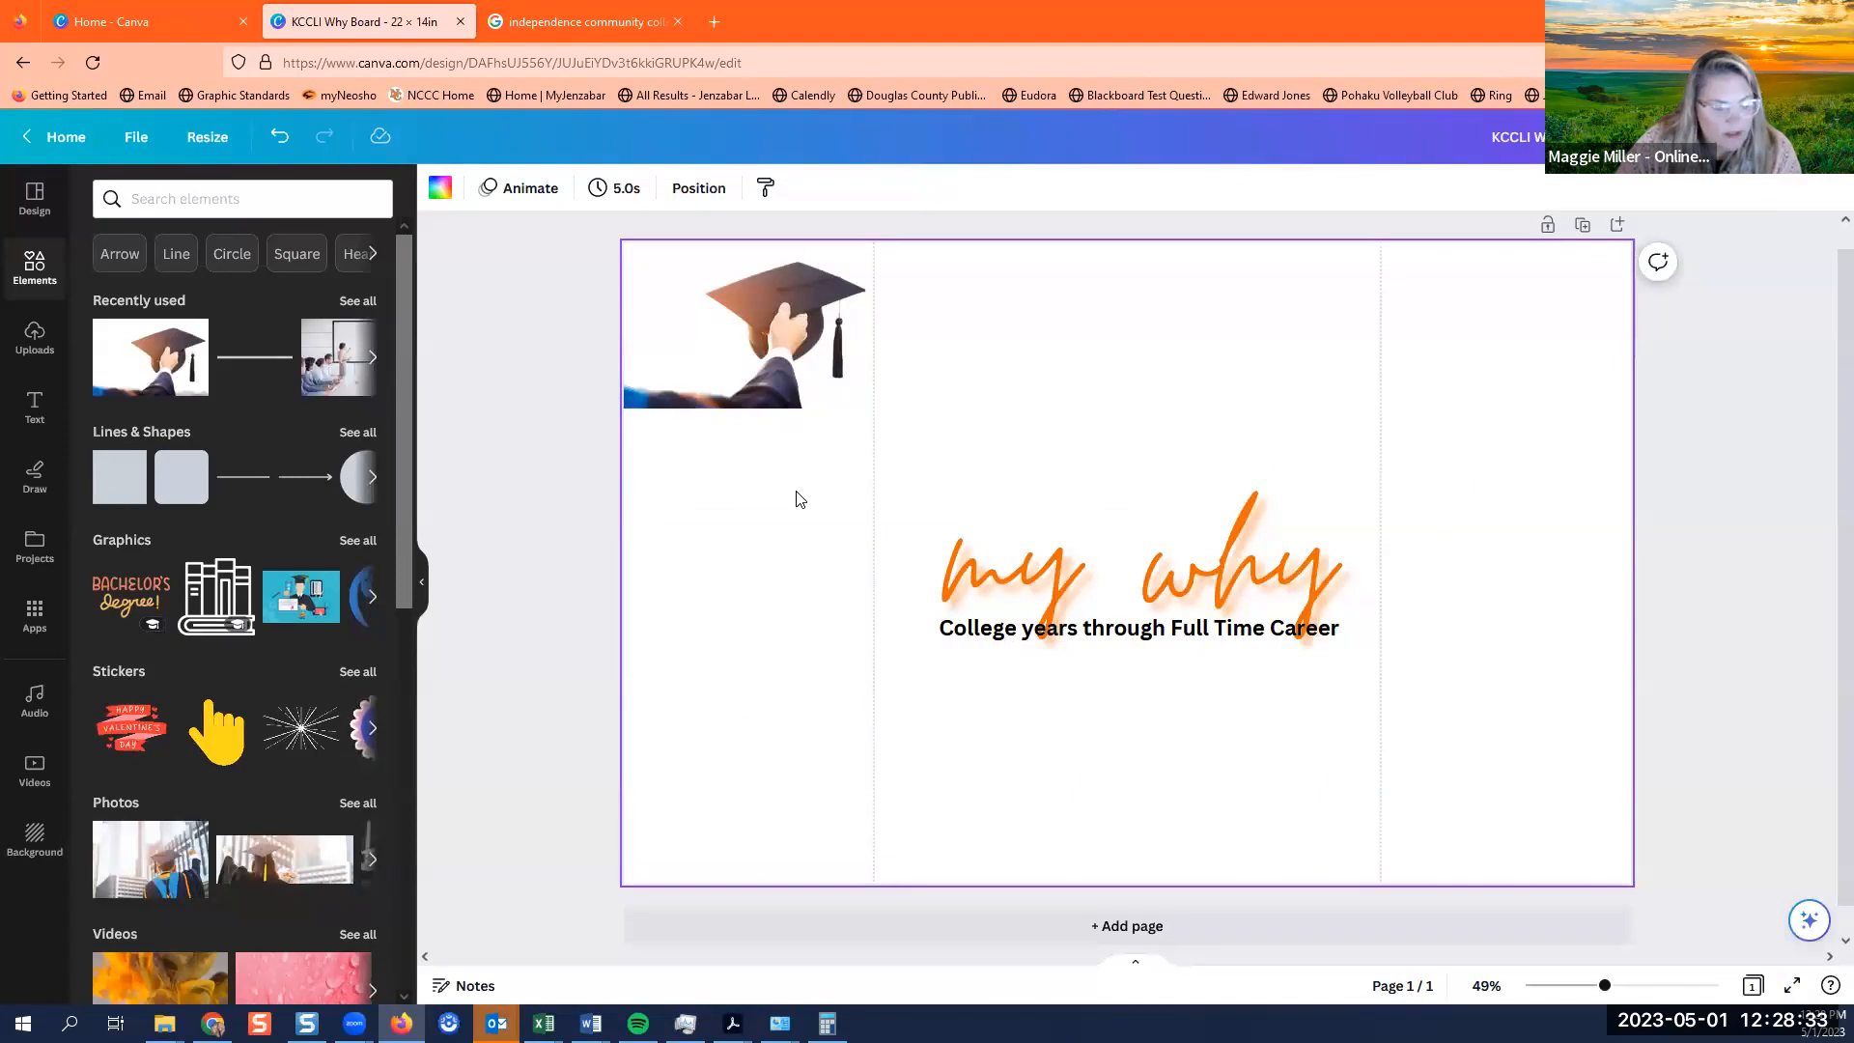
{"action": "key", "text": "ctrl+v"}
{"action": "left_click_drag", "start_coordinate": [1156, 454], "coordinate": [839, 451]}
{"action": "left_click_drag", "start_coordinate": [997, 771], "coordinate": [880, 652]}
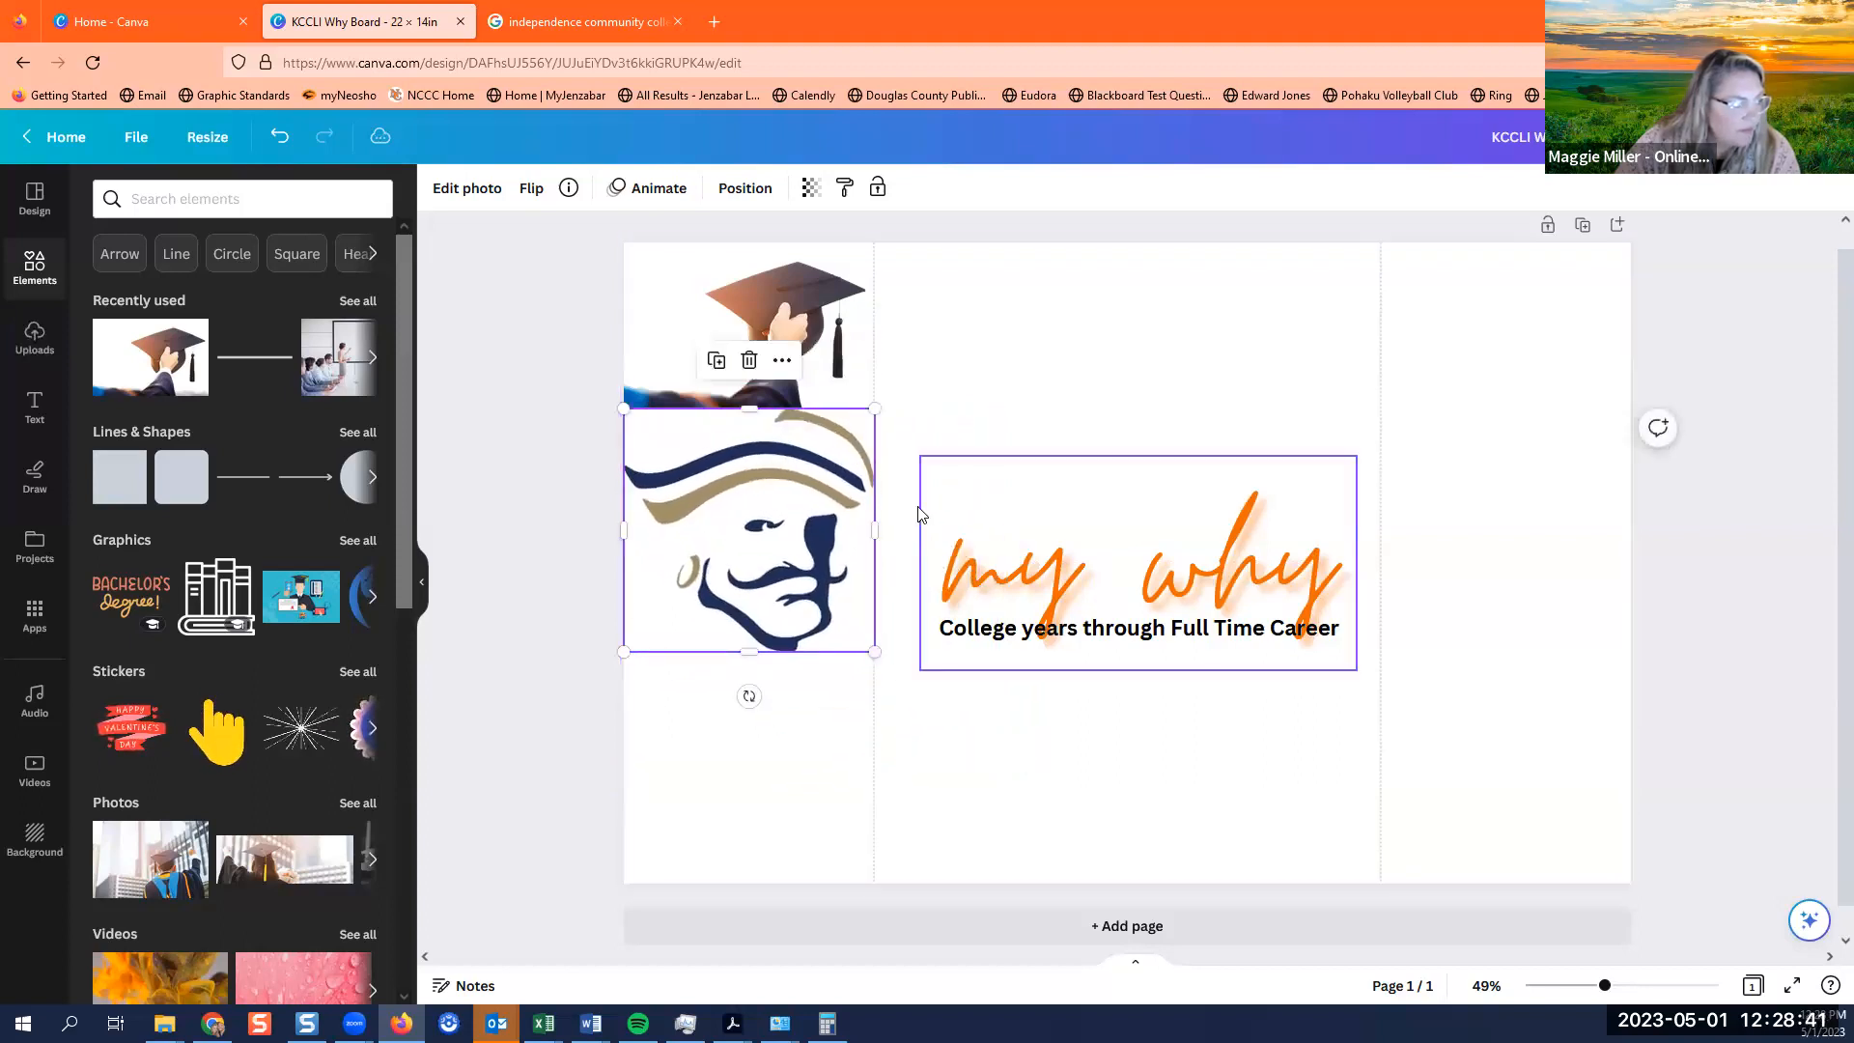
{"action": "left_click_drag", "start_coordinate": [797, 557], "coordinate": [798, 576]}
{"action": "left_click", "coordinate": [955, 364]}
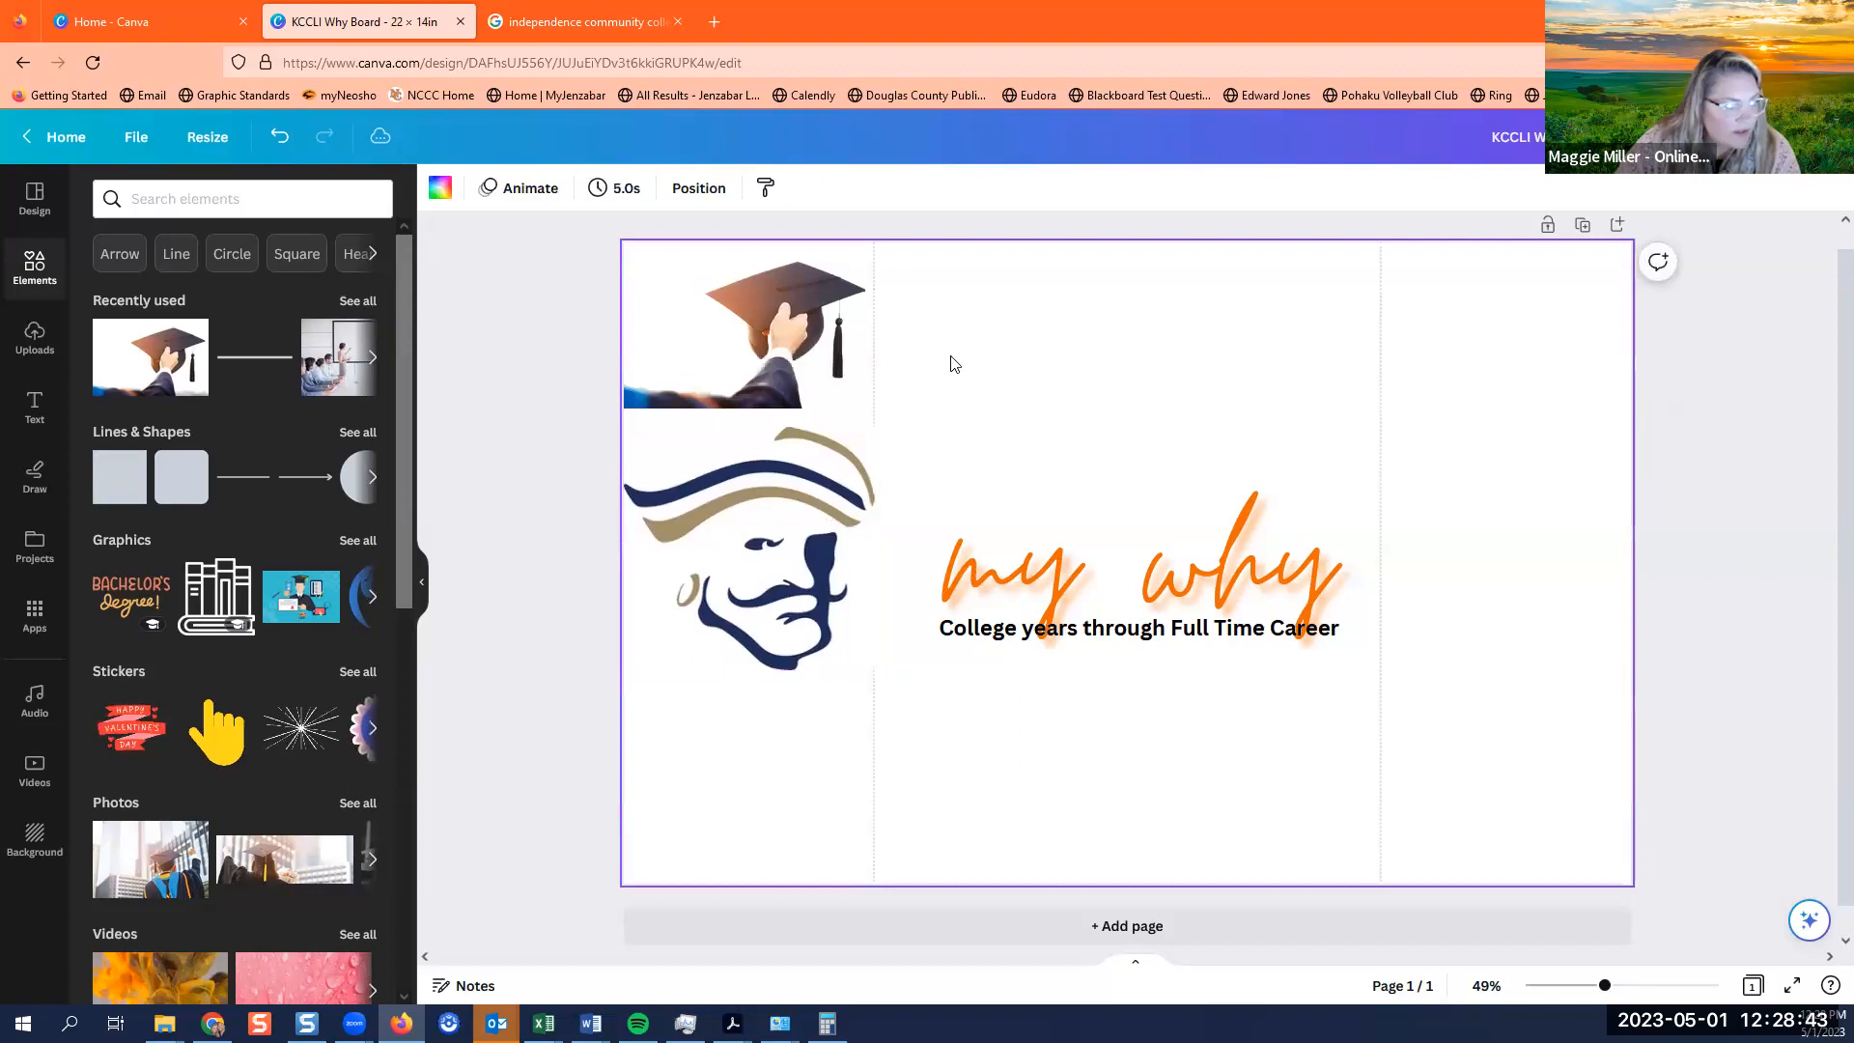
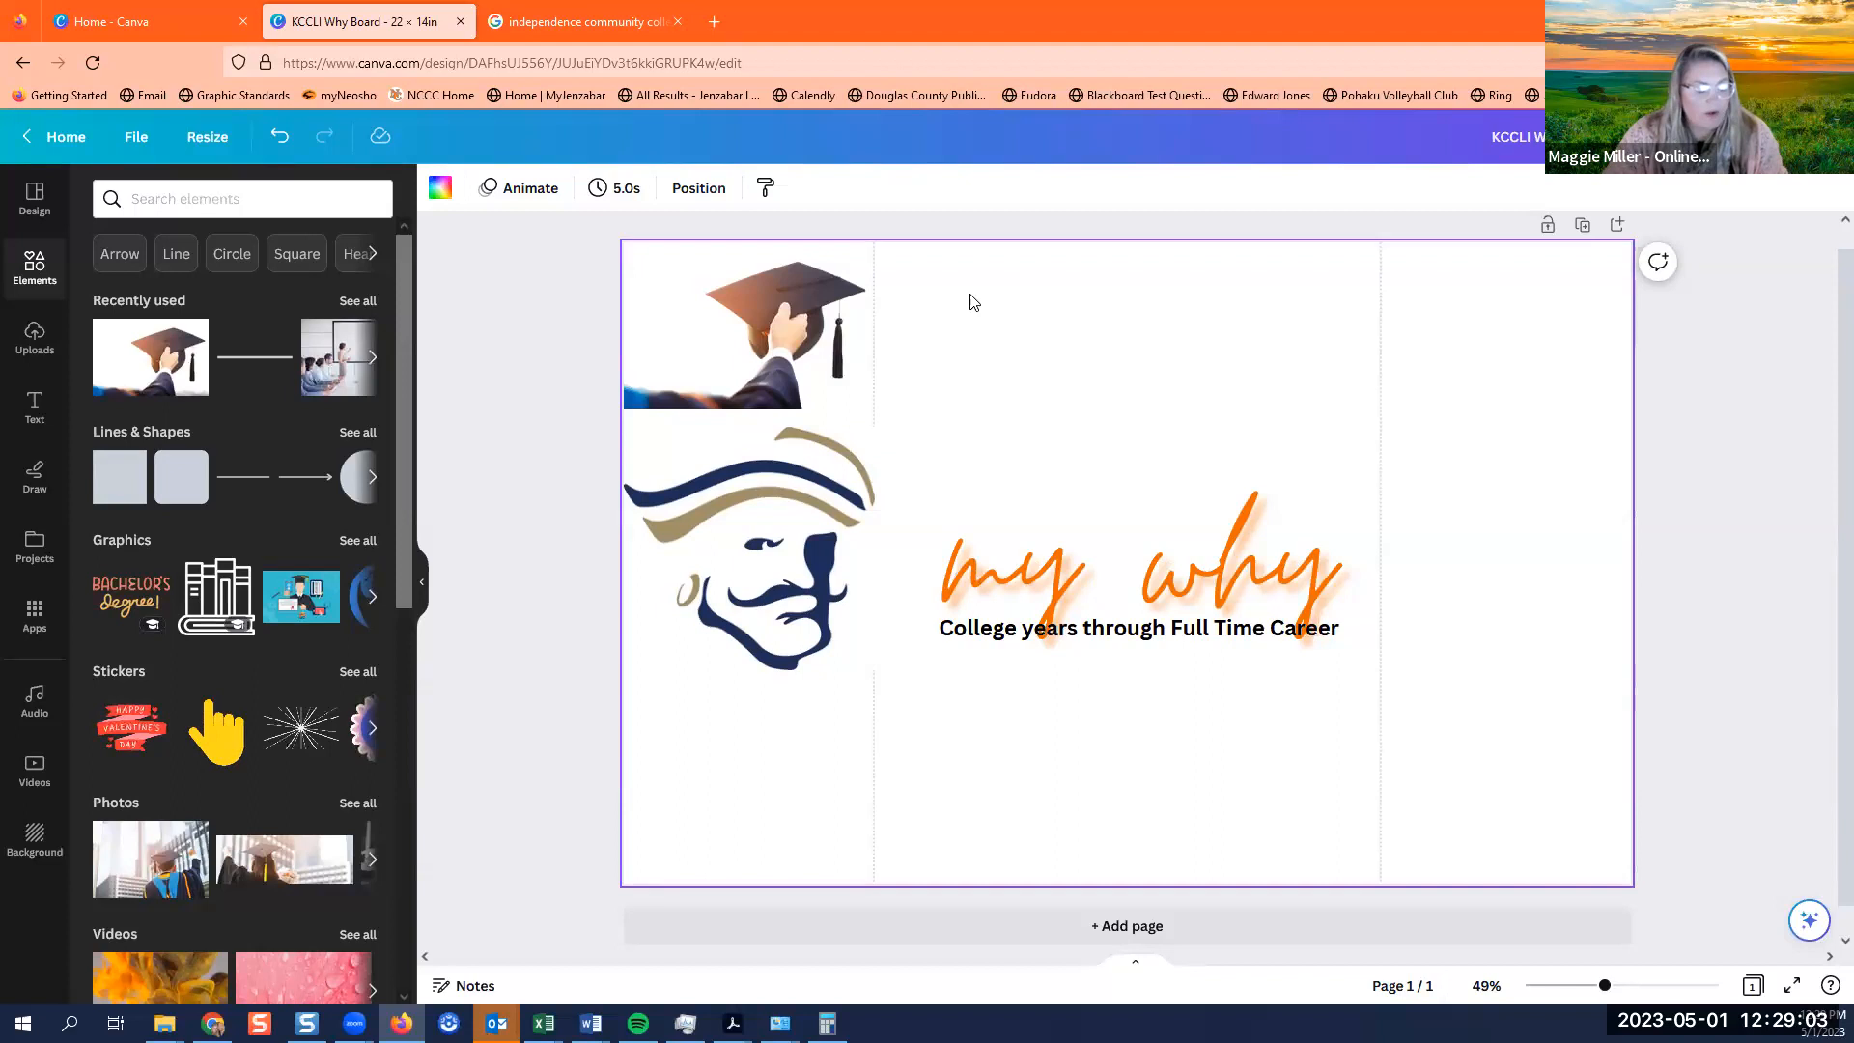
{"action": "left_click", "coordinate": [783, 520]}
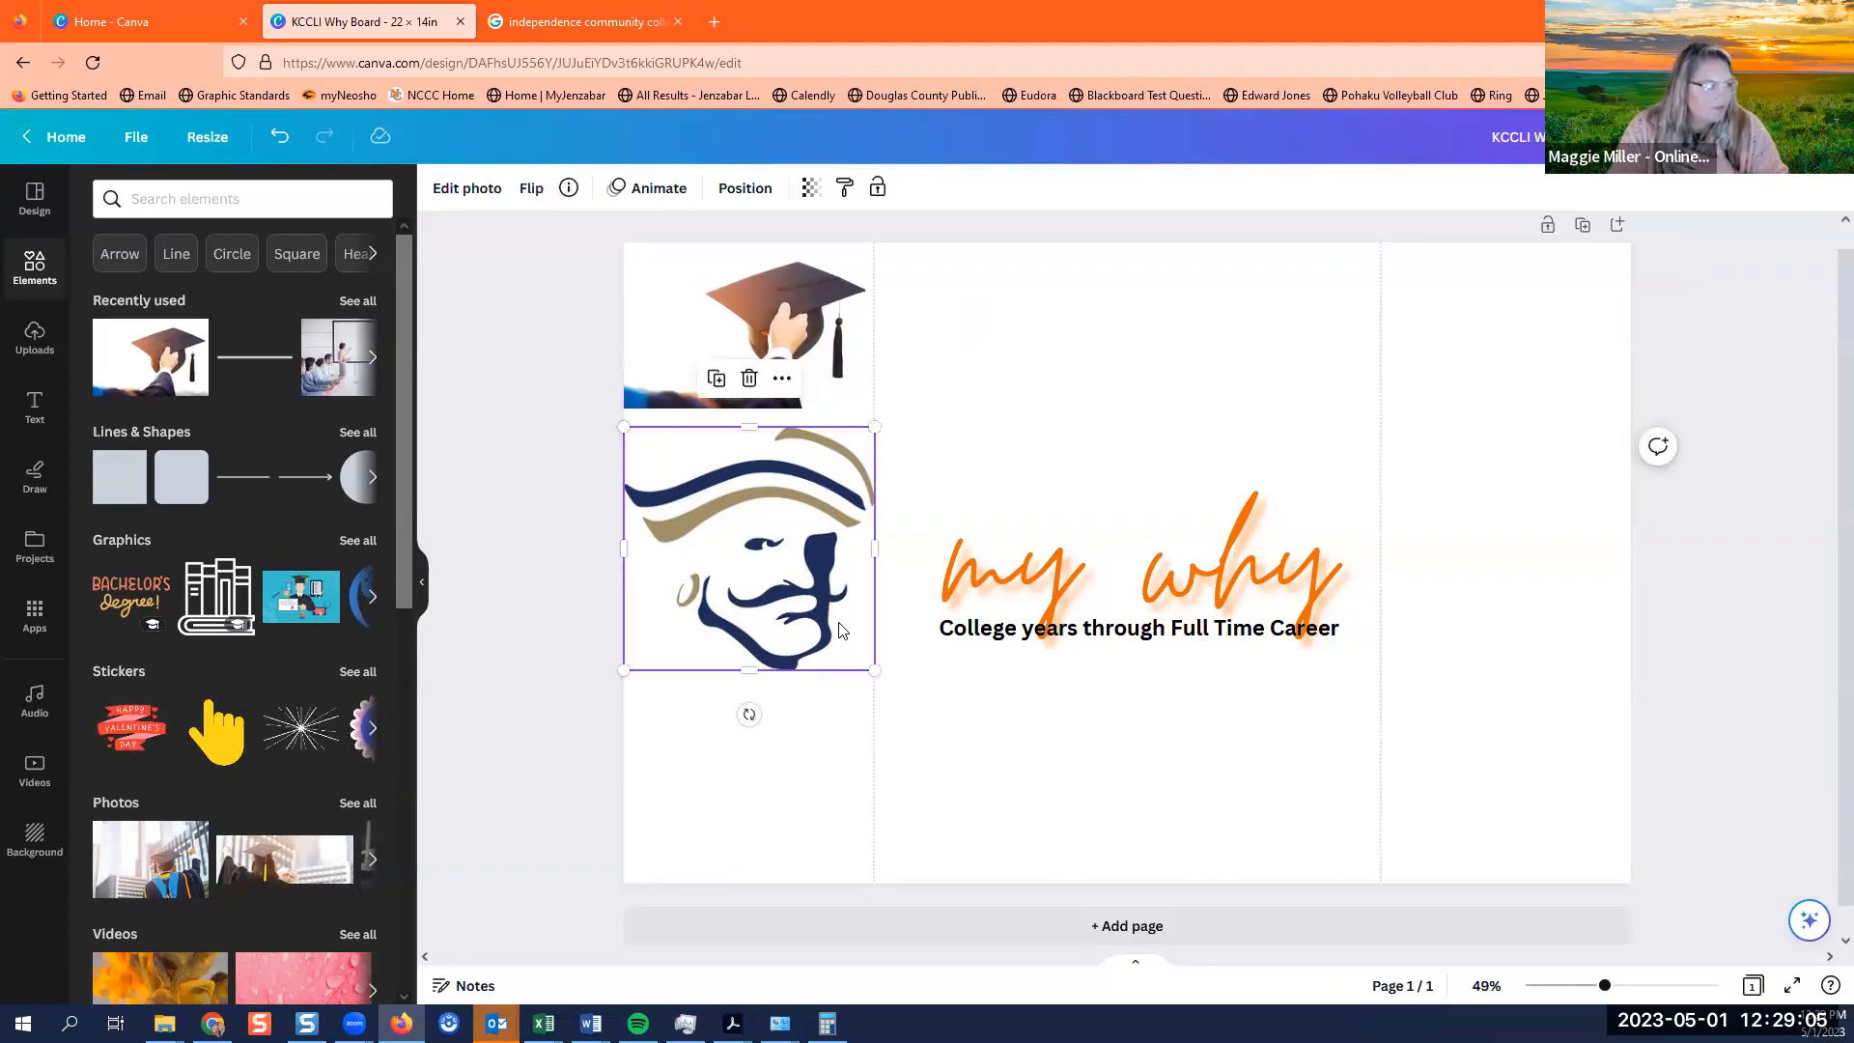
{"action": "left_click_drag", "start_coordinate": [875, 669], "coordinate": [775, 573]}
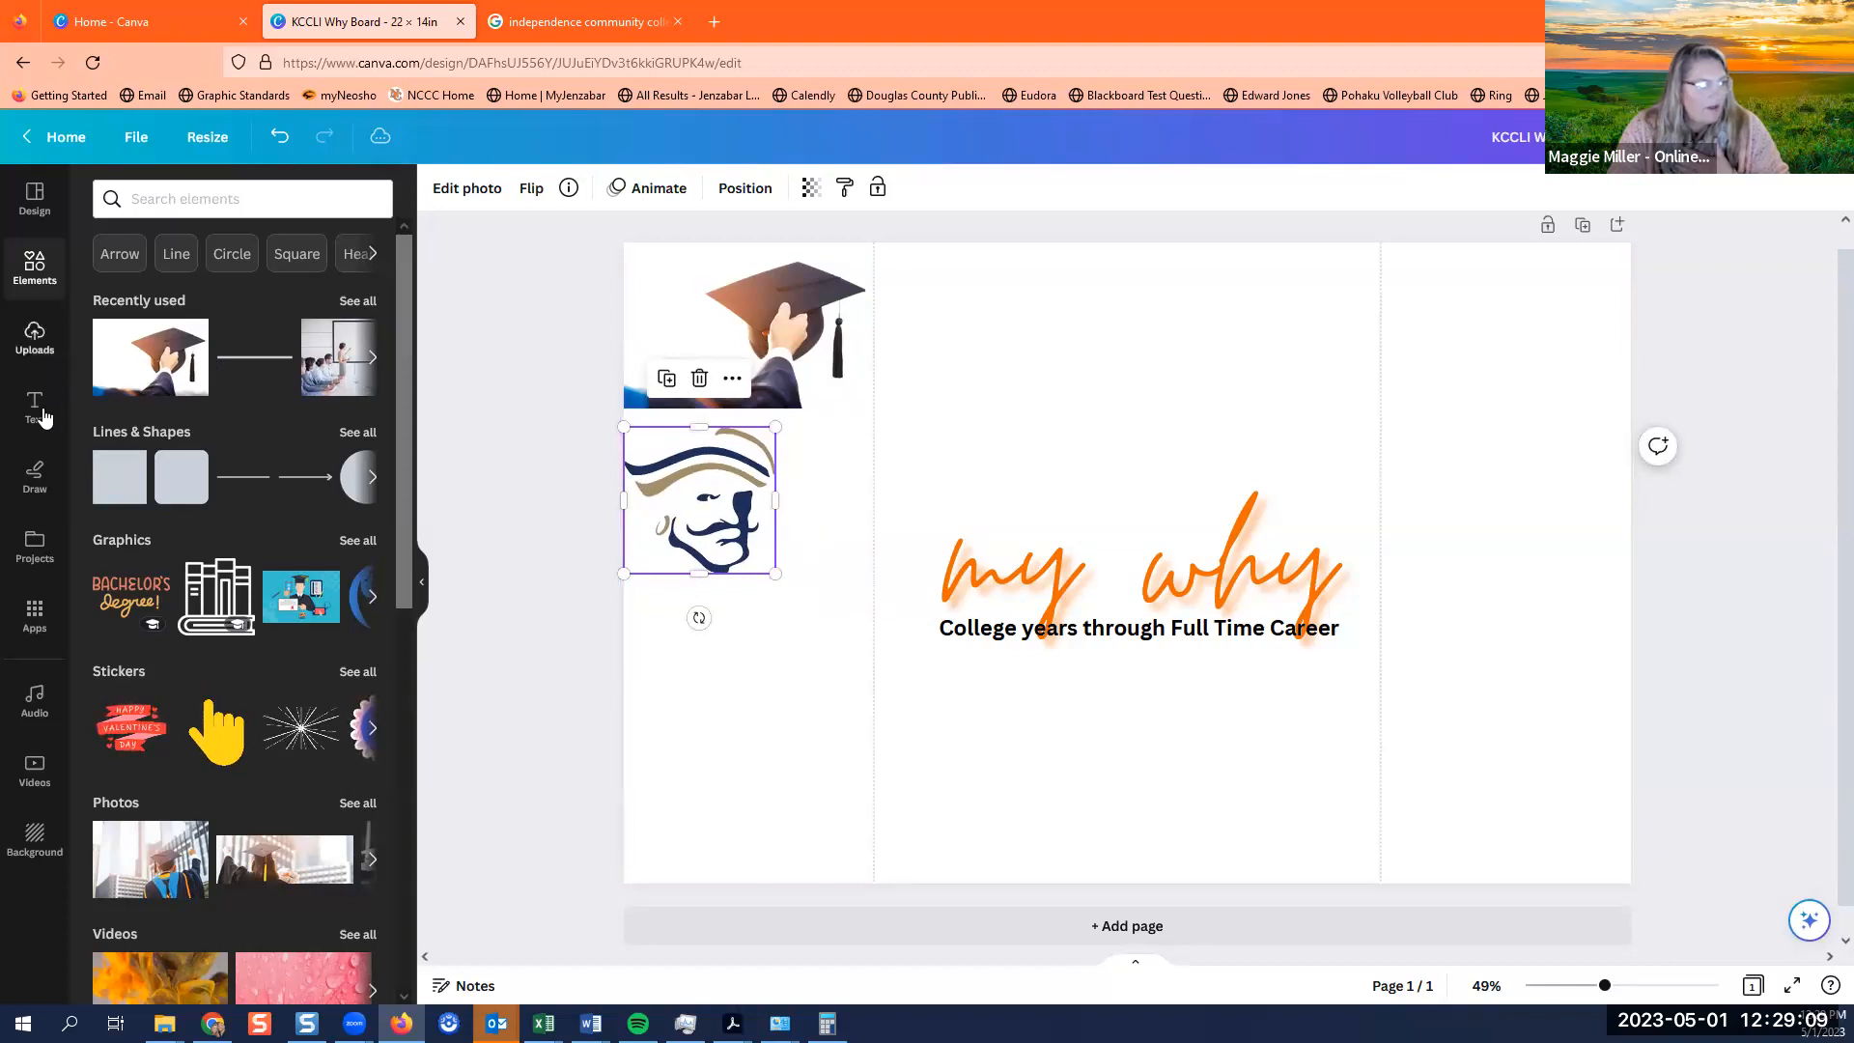
View the uploaded images and the file chooser for new uploads, without selecting a file.
{"action": "left_click", "coordinate": [43, 352]}
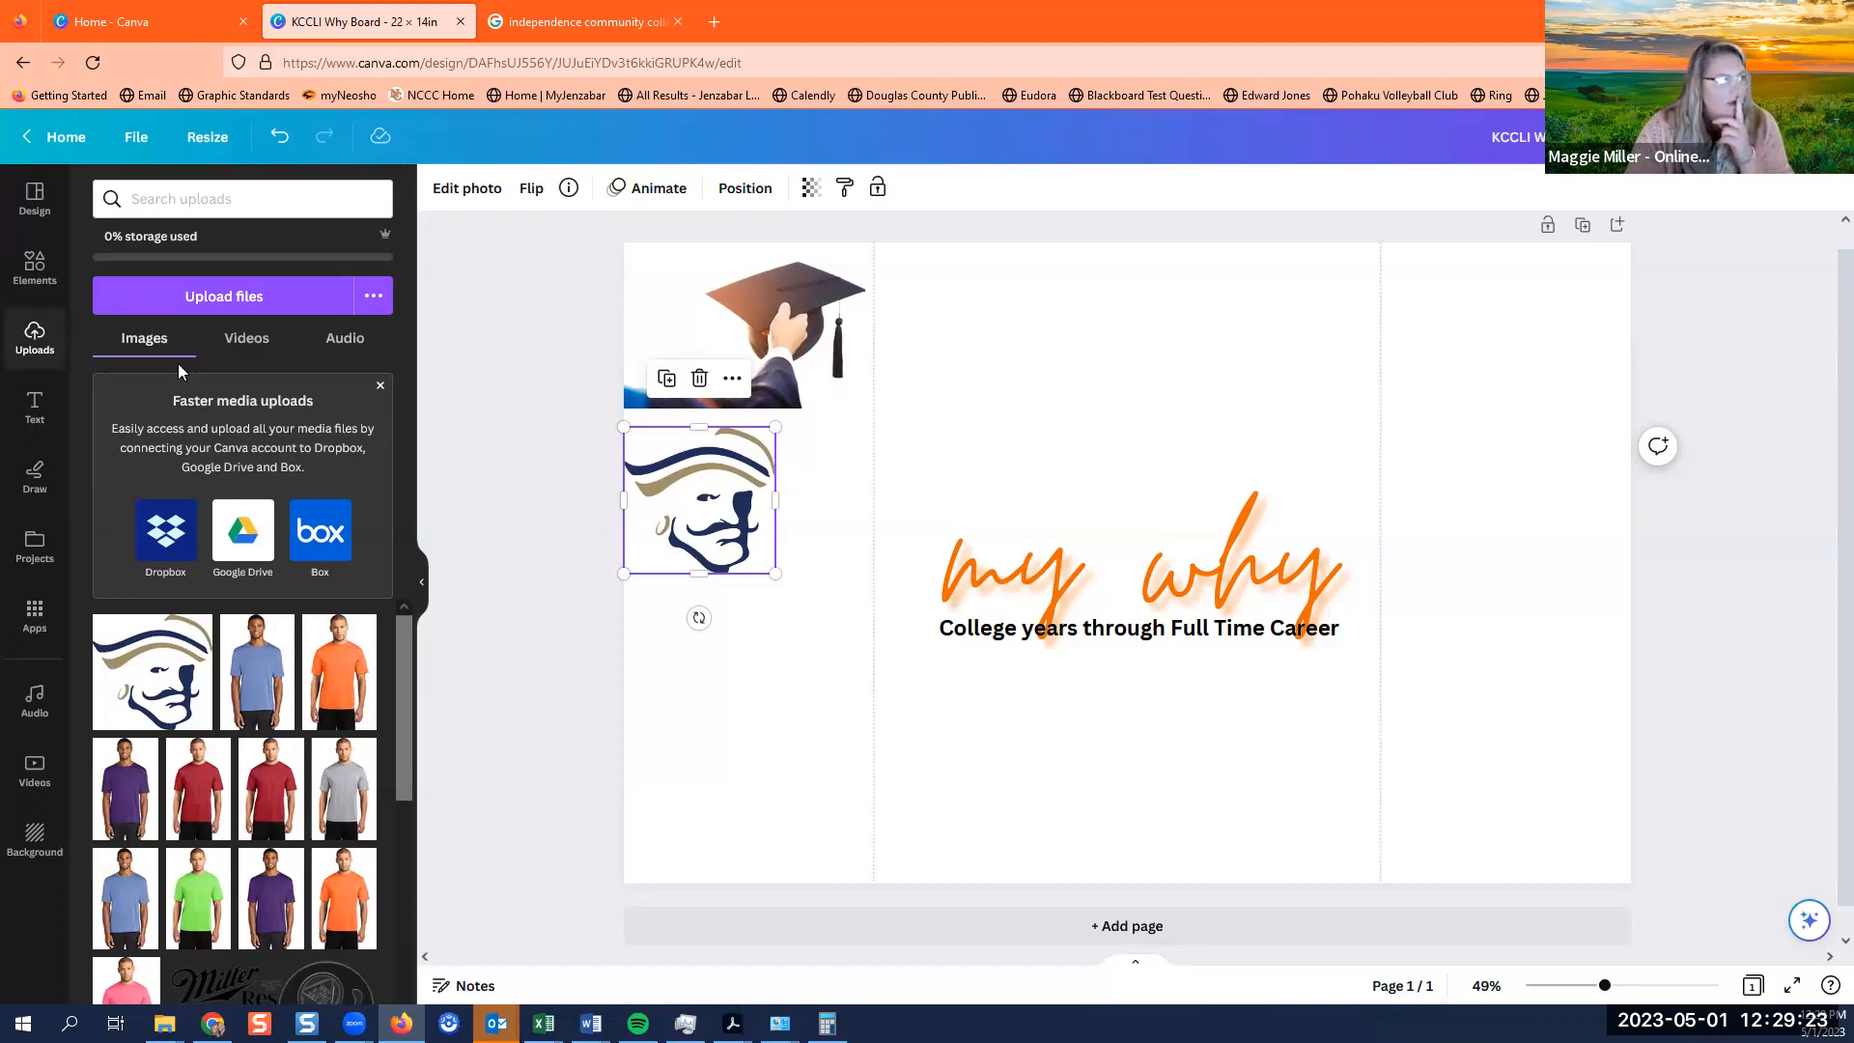
{"action": "left_click", "coordinate": [198, 304]}
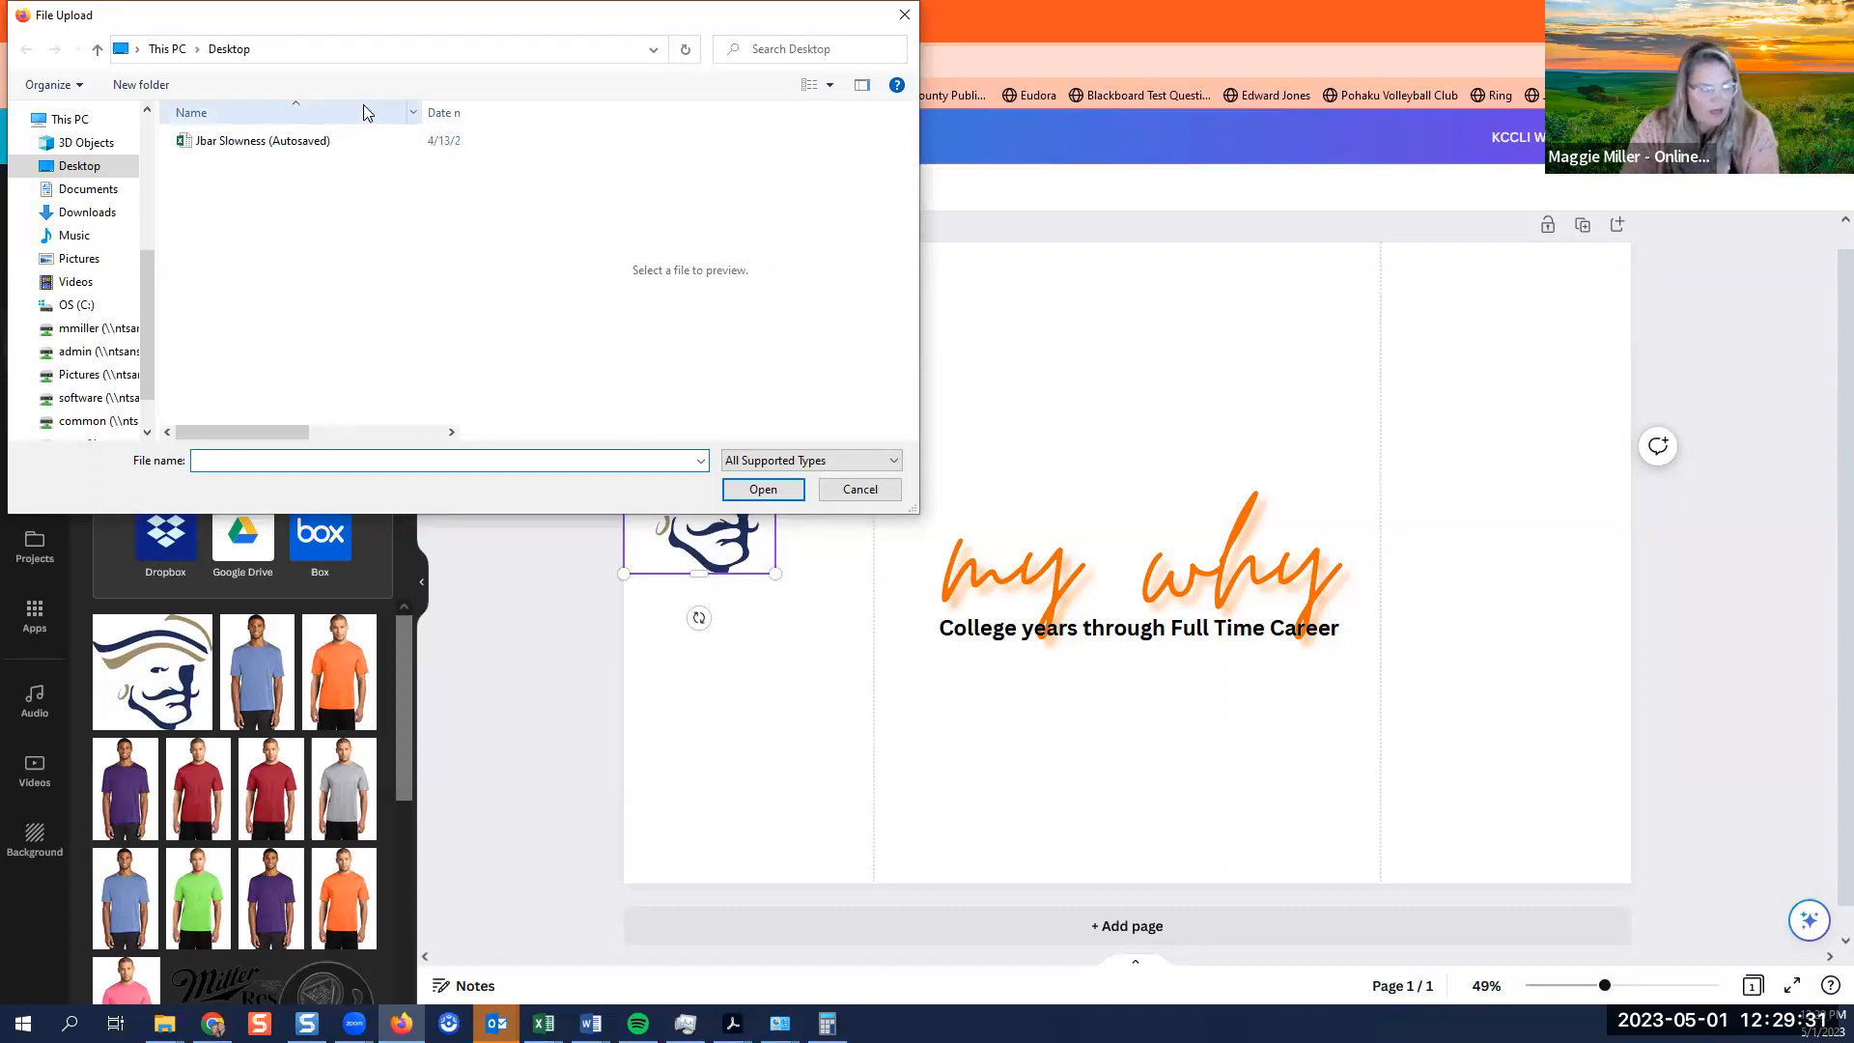
{"action": "left_click", "coordinate": [858, 489]}
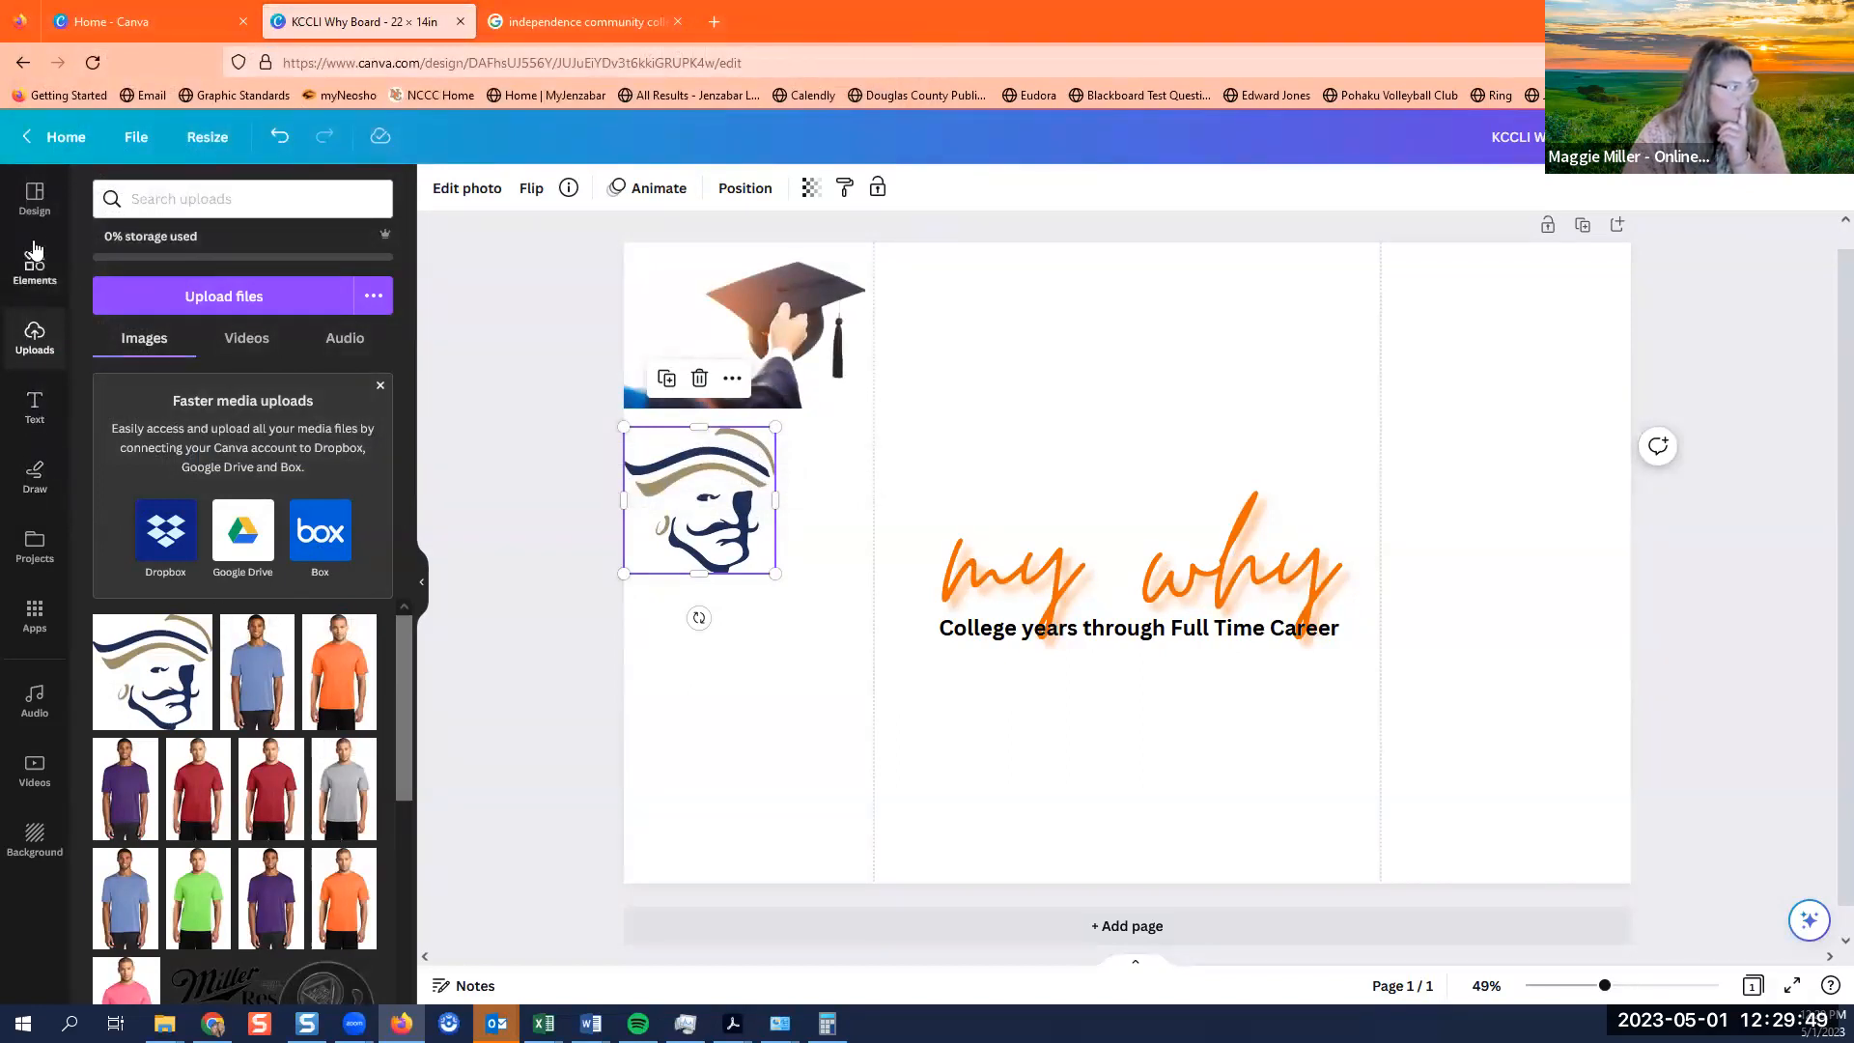
{"action": "left_click", "coordinate": [941, 565]}
{"action": "left_click", "coordinate": [739, 513]}
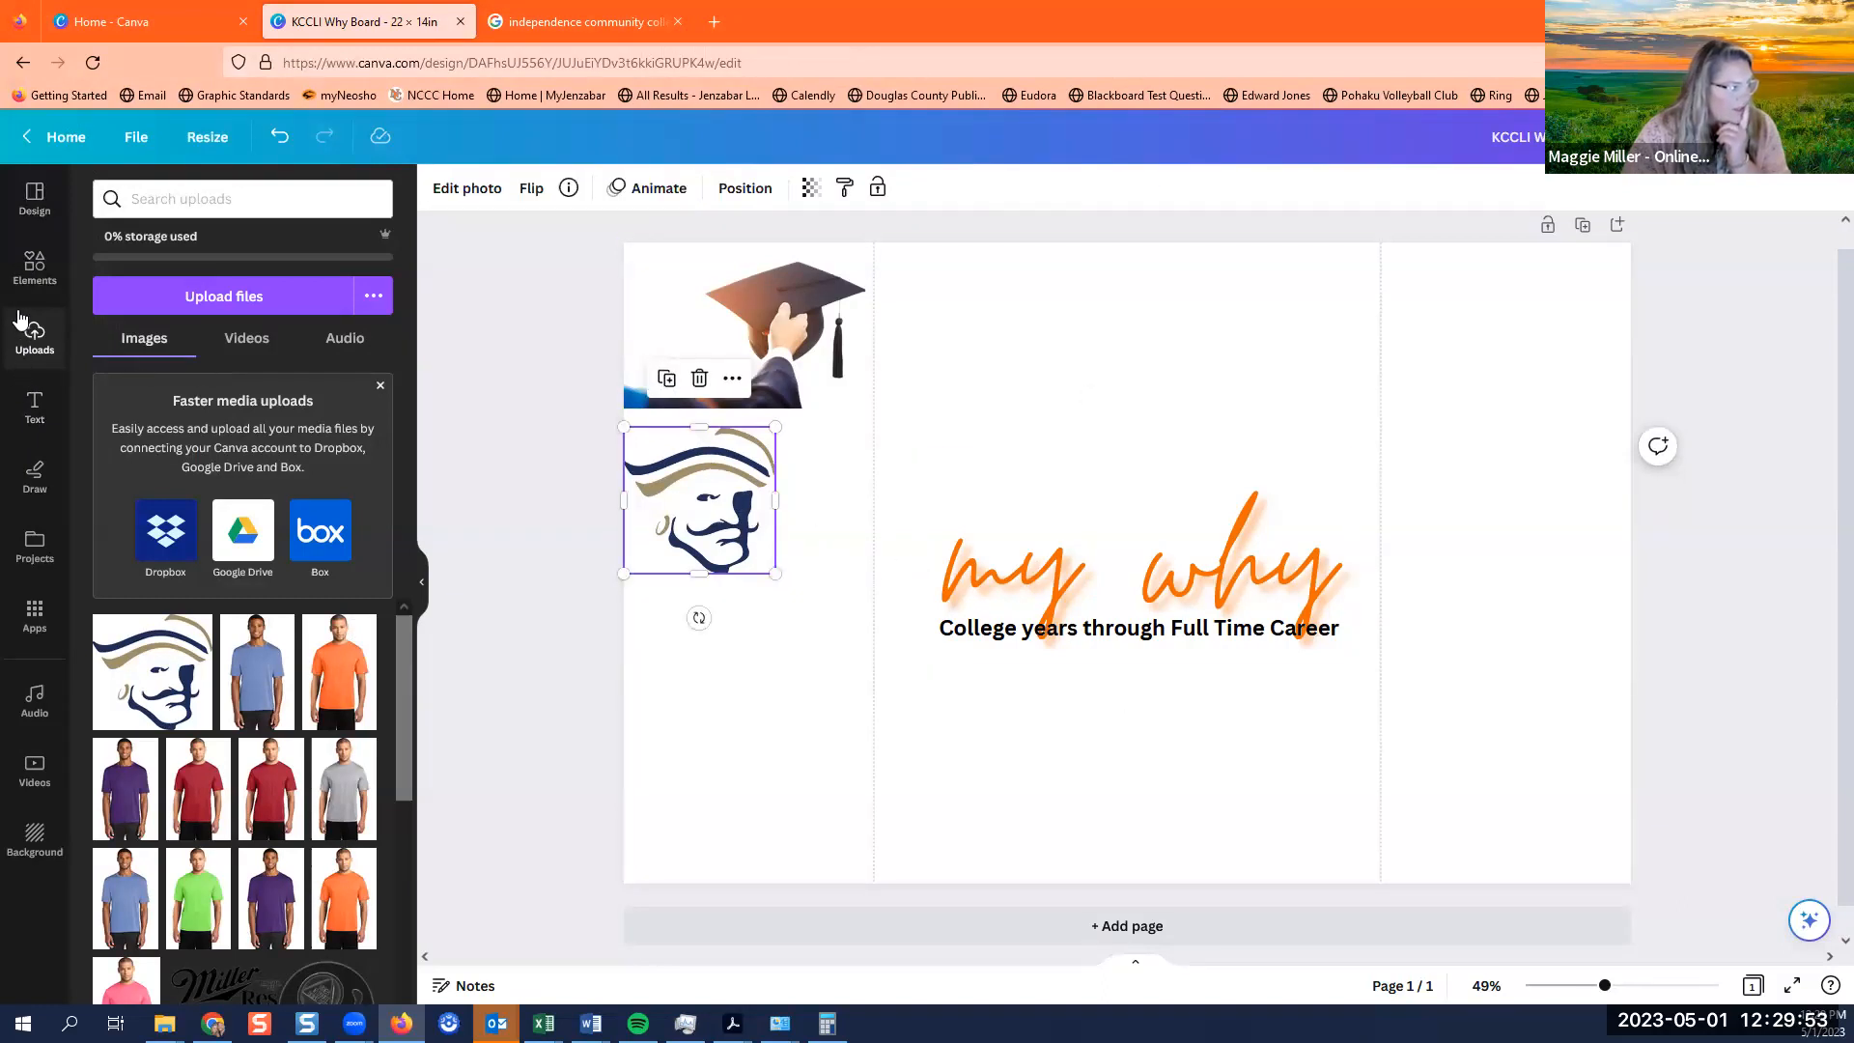
Add a heart from the basic shapes and place it above the "my why" title in the middle panel.
{"action": "left_click", "coordinate": [34, 266]}
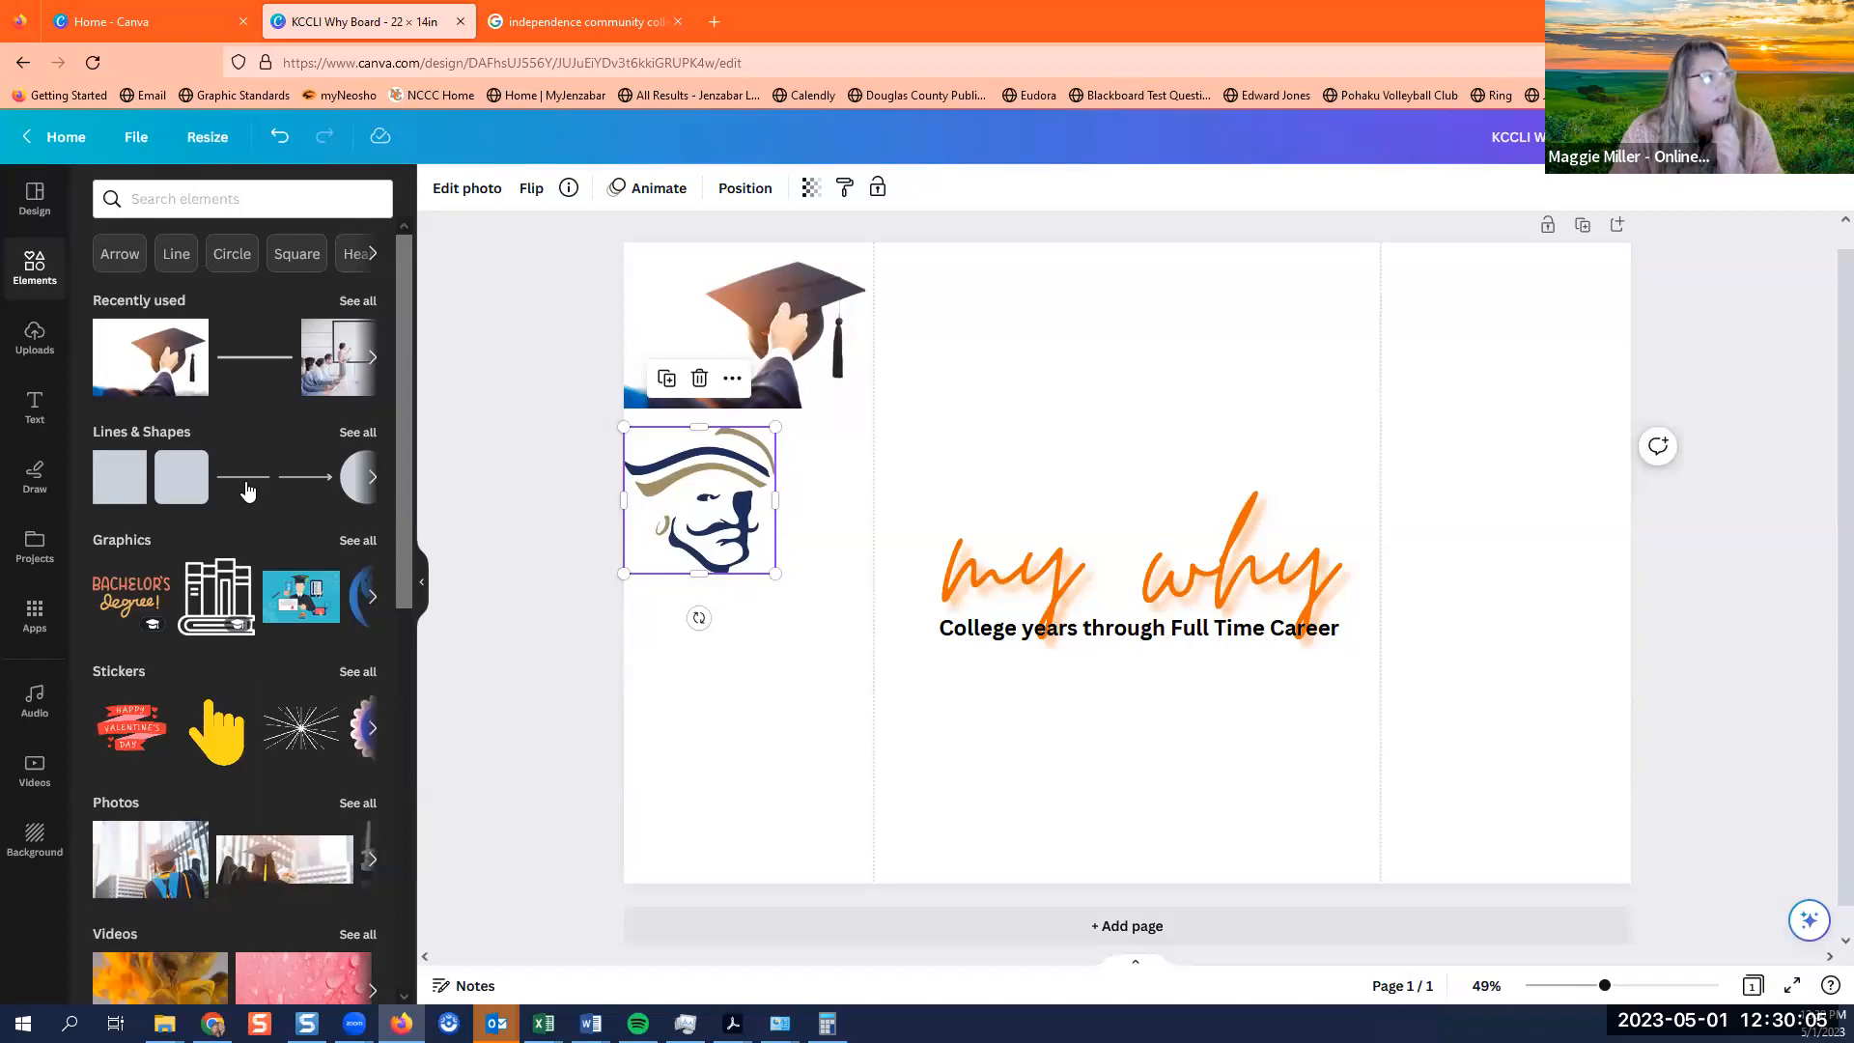
{"action": "left_click", "coordinate": [358, 433]}
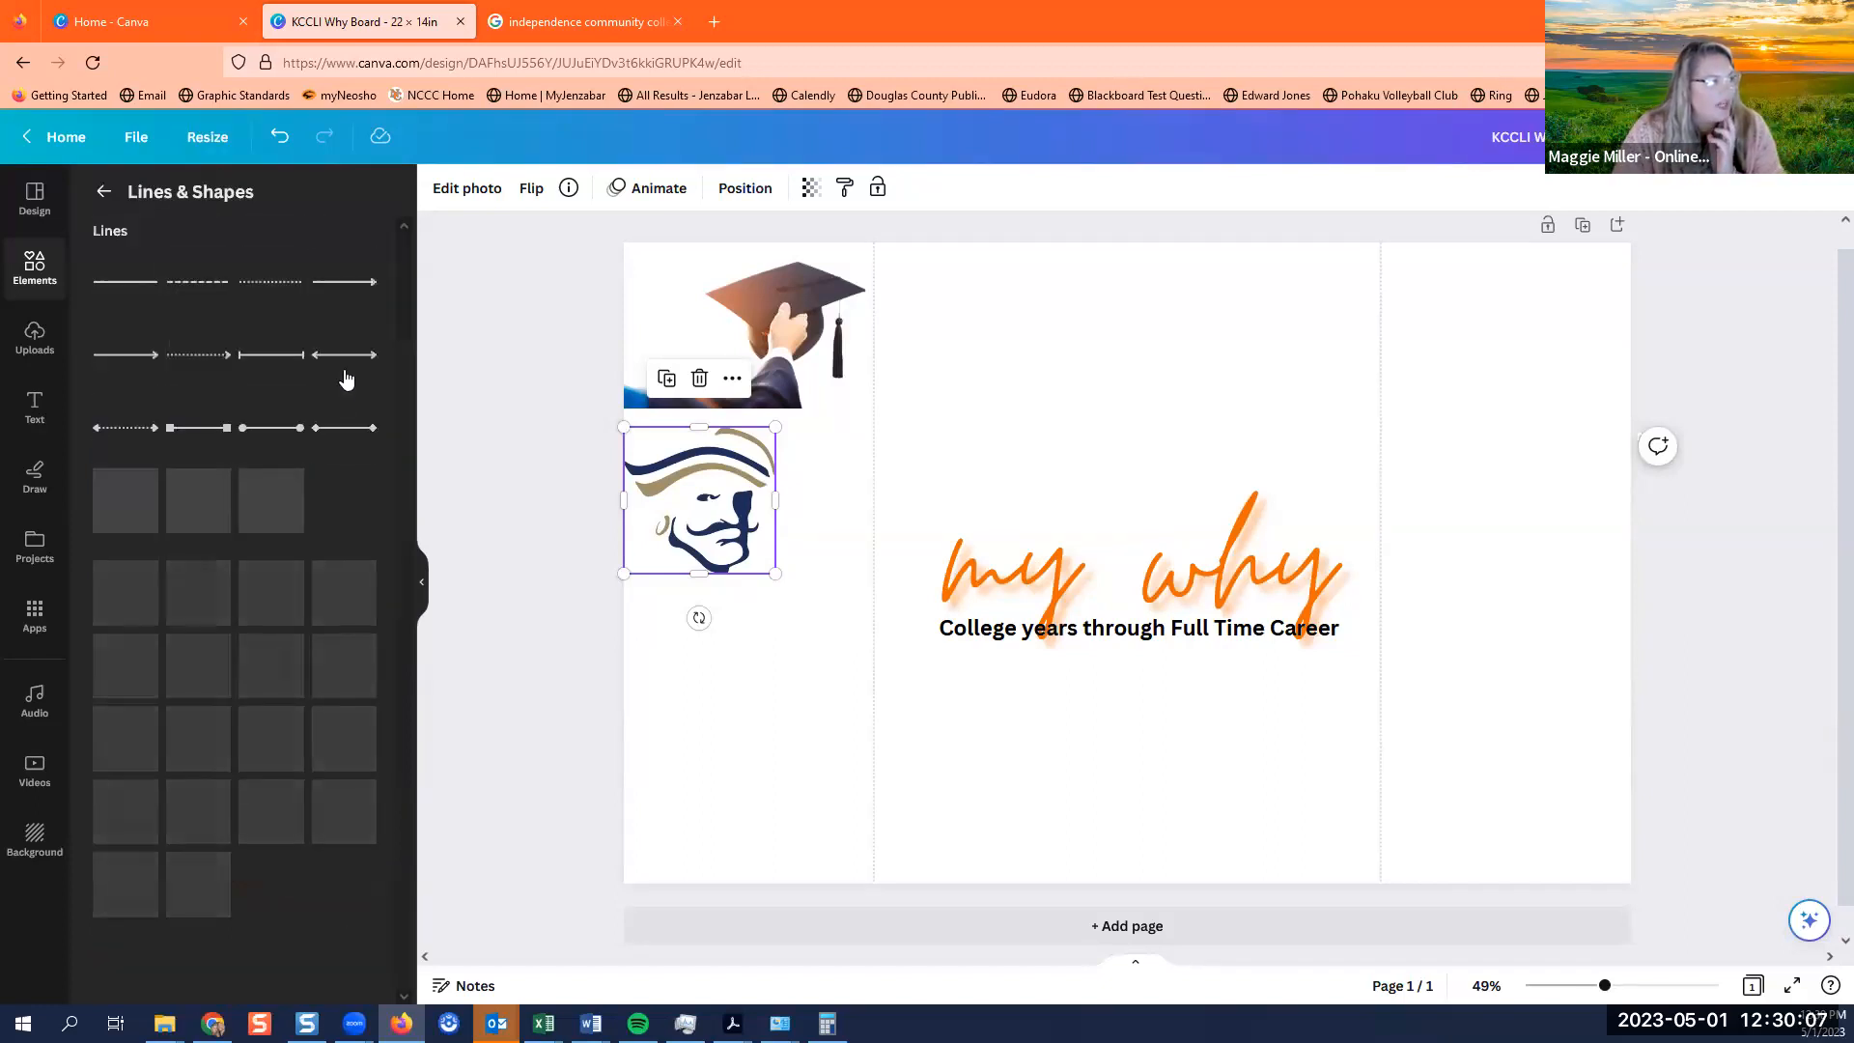
{"action": "scroll", "coordinate": [145, 541], "scroll_direction": "down", "scroll_amount": 2}
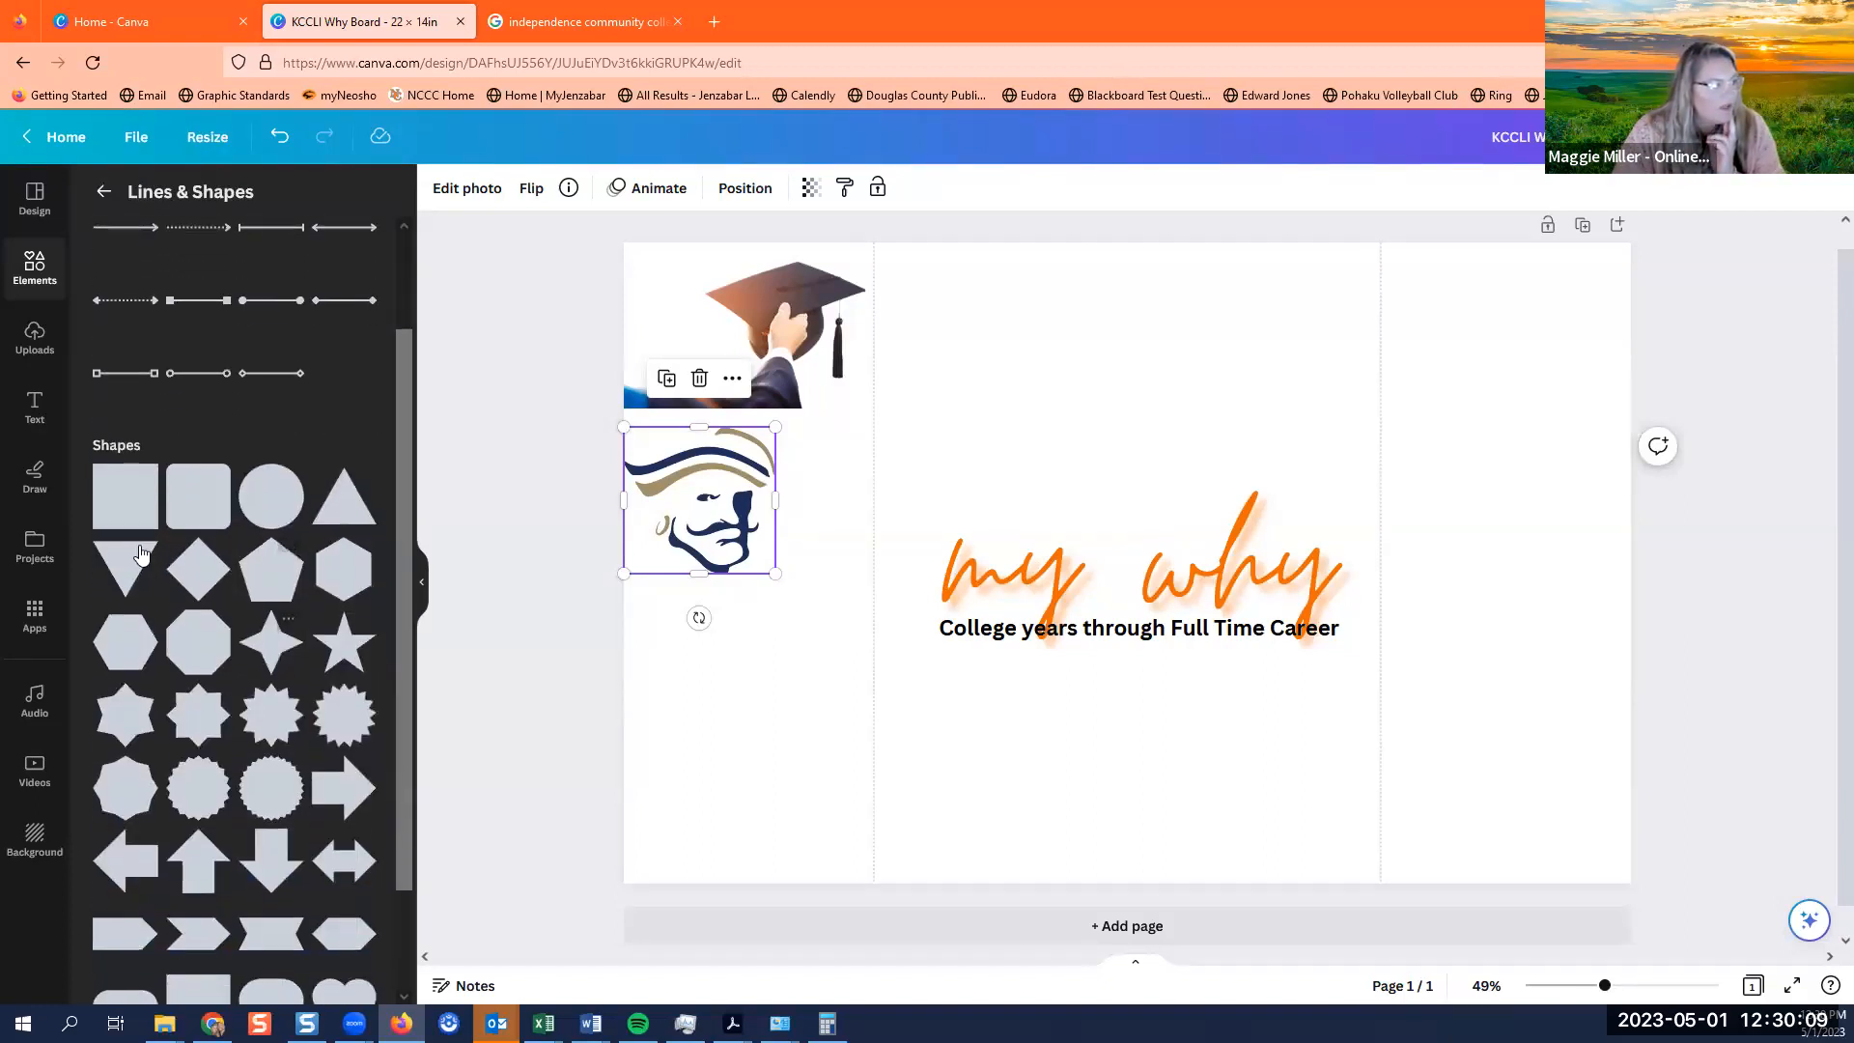
{"action": "scroll", "coordinate": [275, 478], "scroll_direction": "down", "scroll_amount": 2}
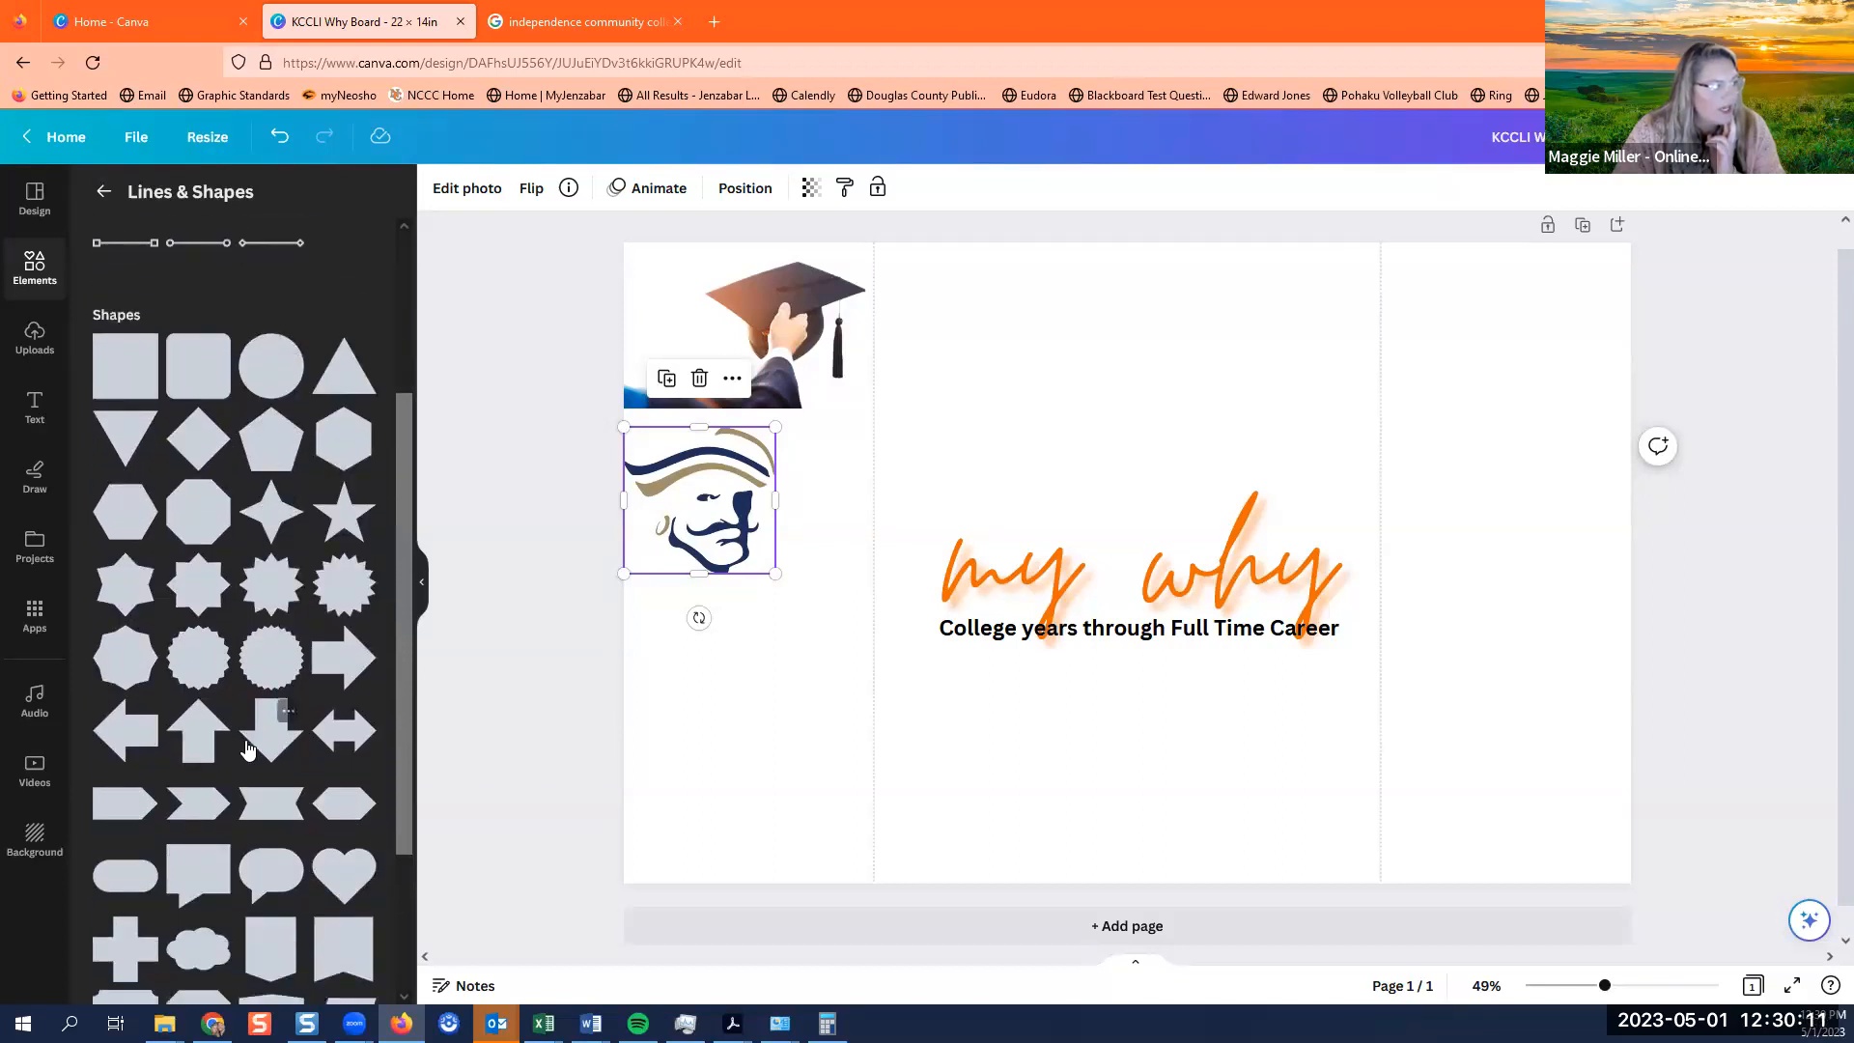
{"action": "left_click", "coordinate": [334, 884]}
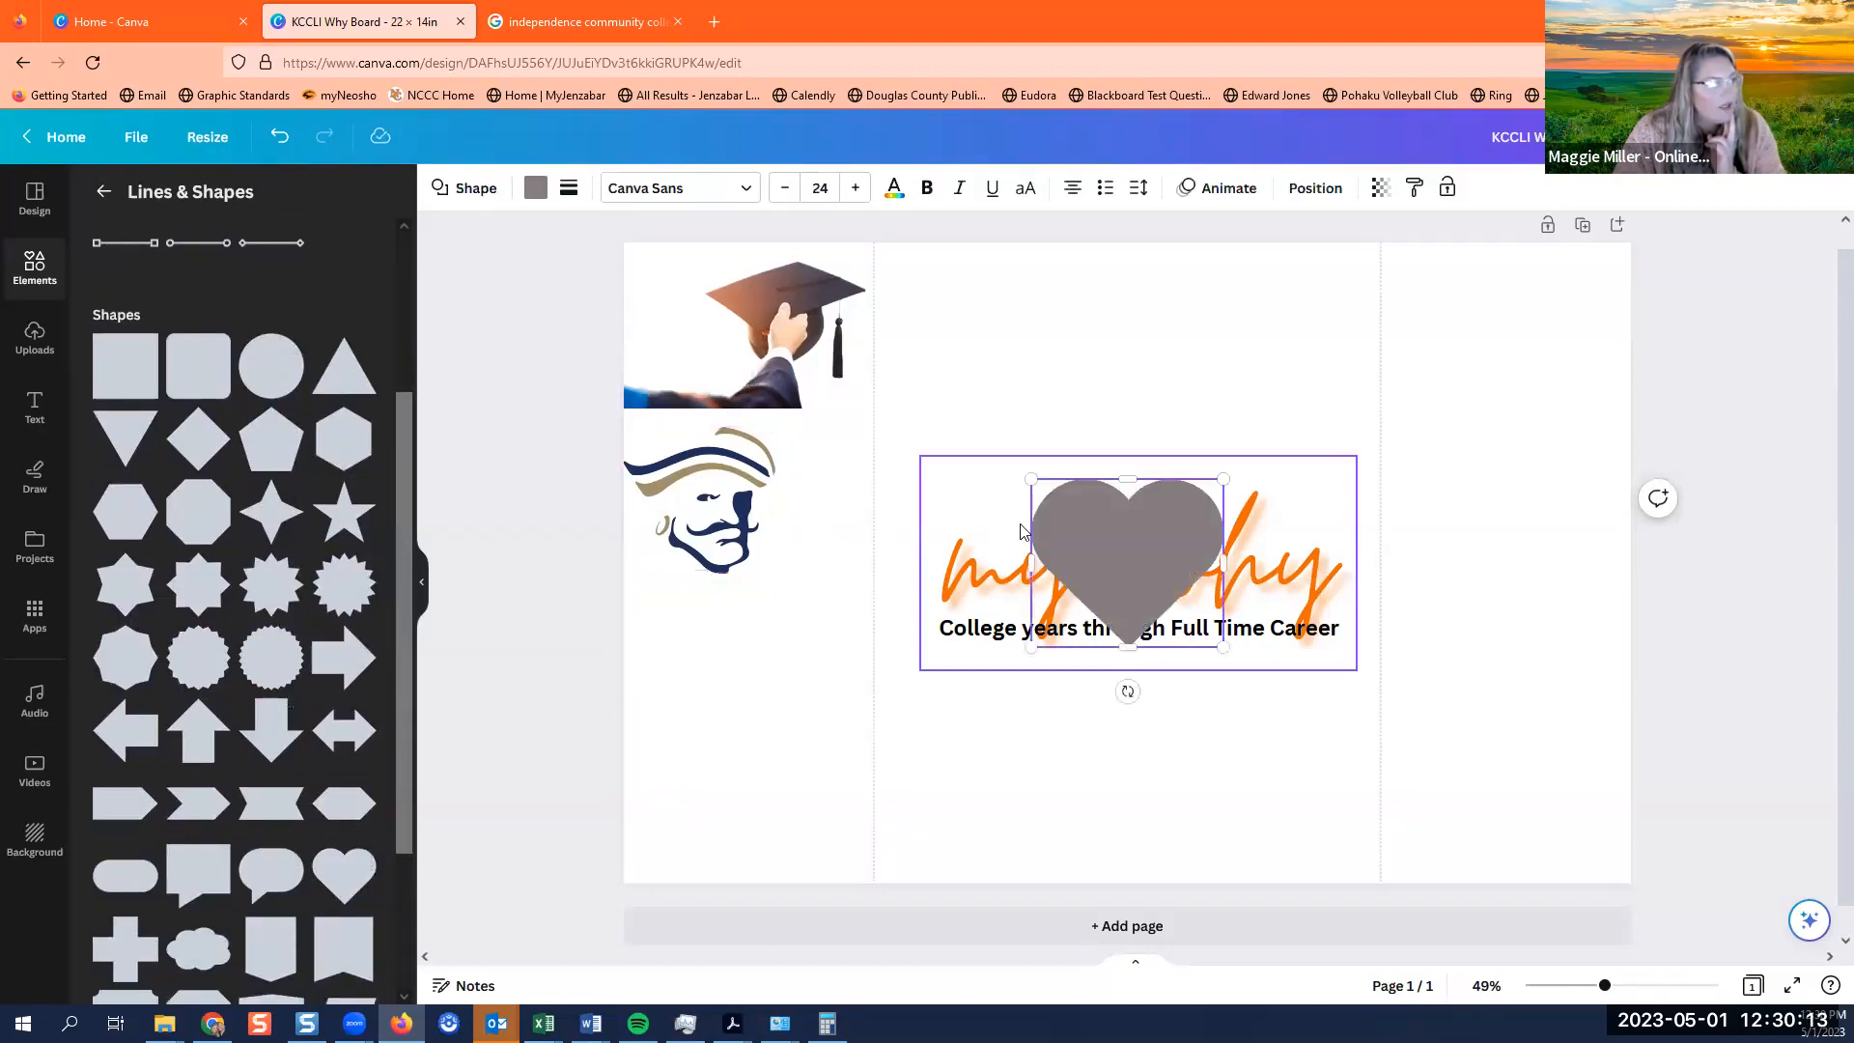
{"action": "left_click_drag", "start_coordinate": [1140, 526], "coordinate": [1139, 342]}
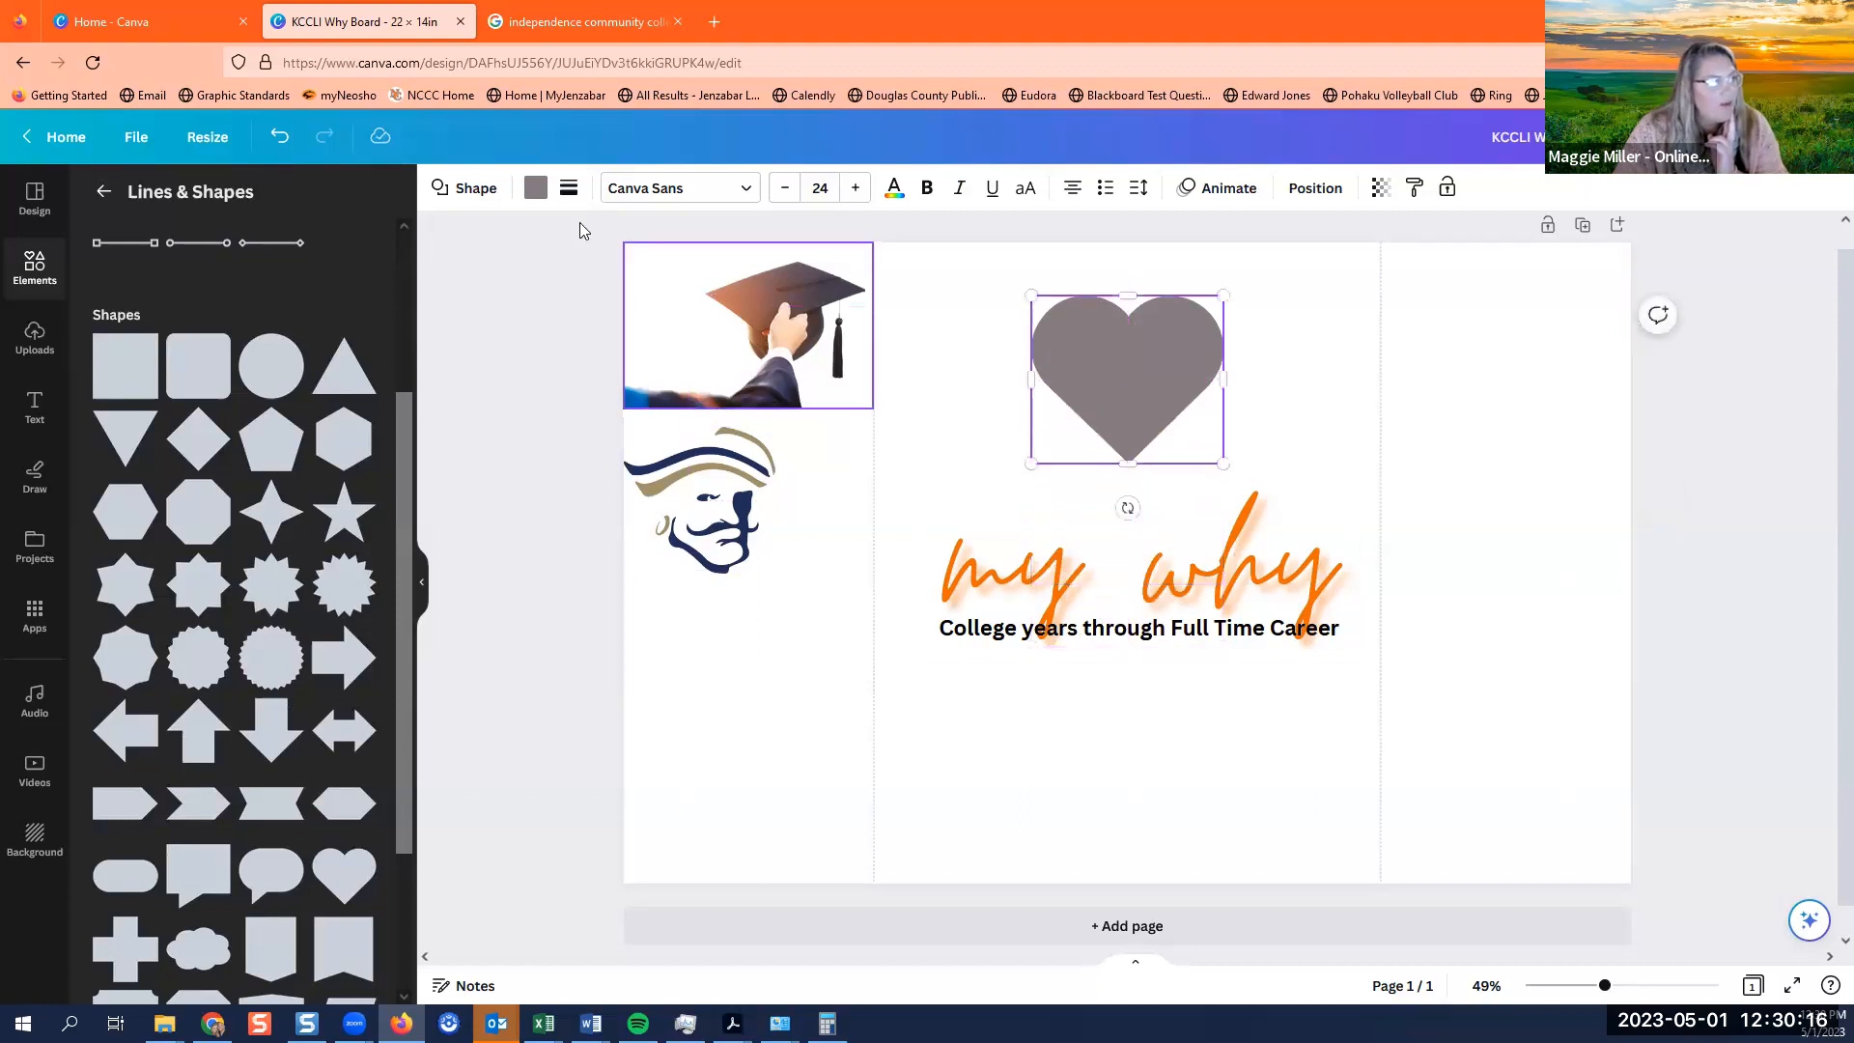
Fill the heart with the document's orange and switch its shape, by way of a pentagon and an octagon, to a five-pointed star.
{"action": "left_click", "coordinate": [533, 190]}
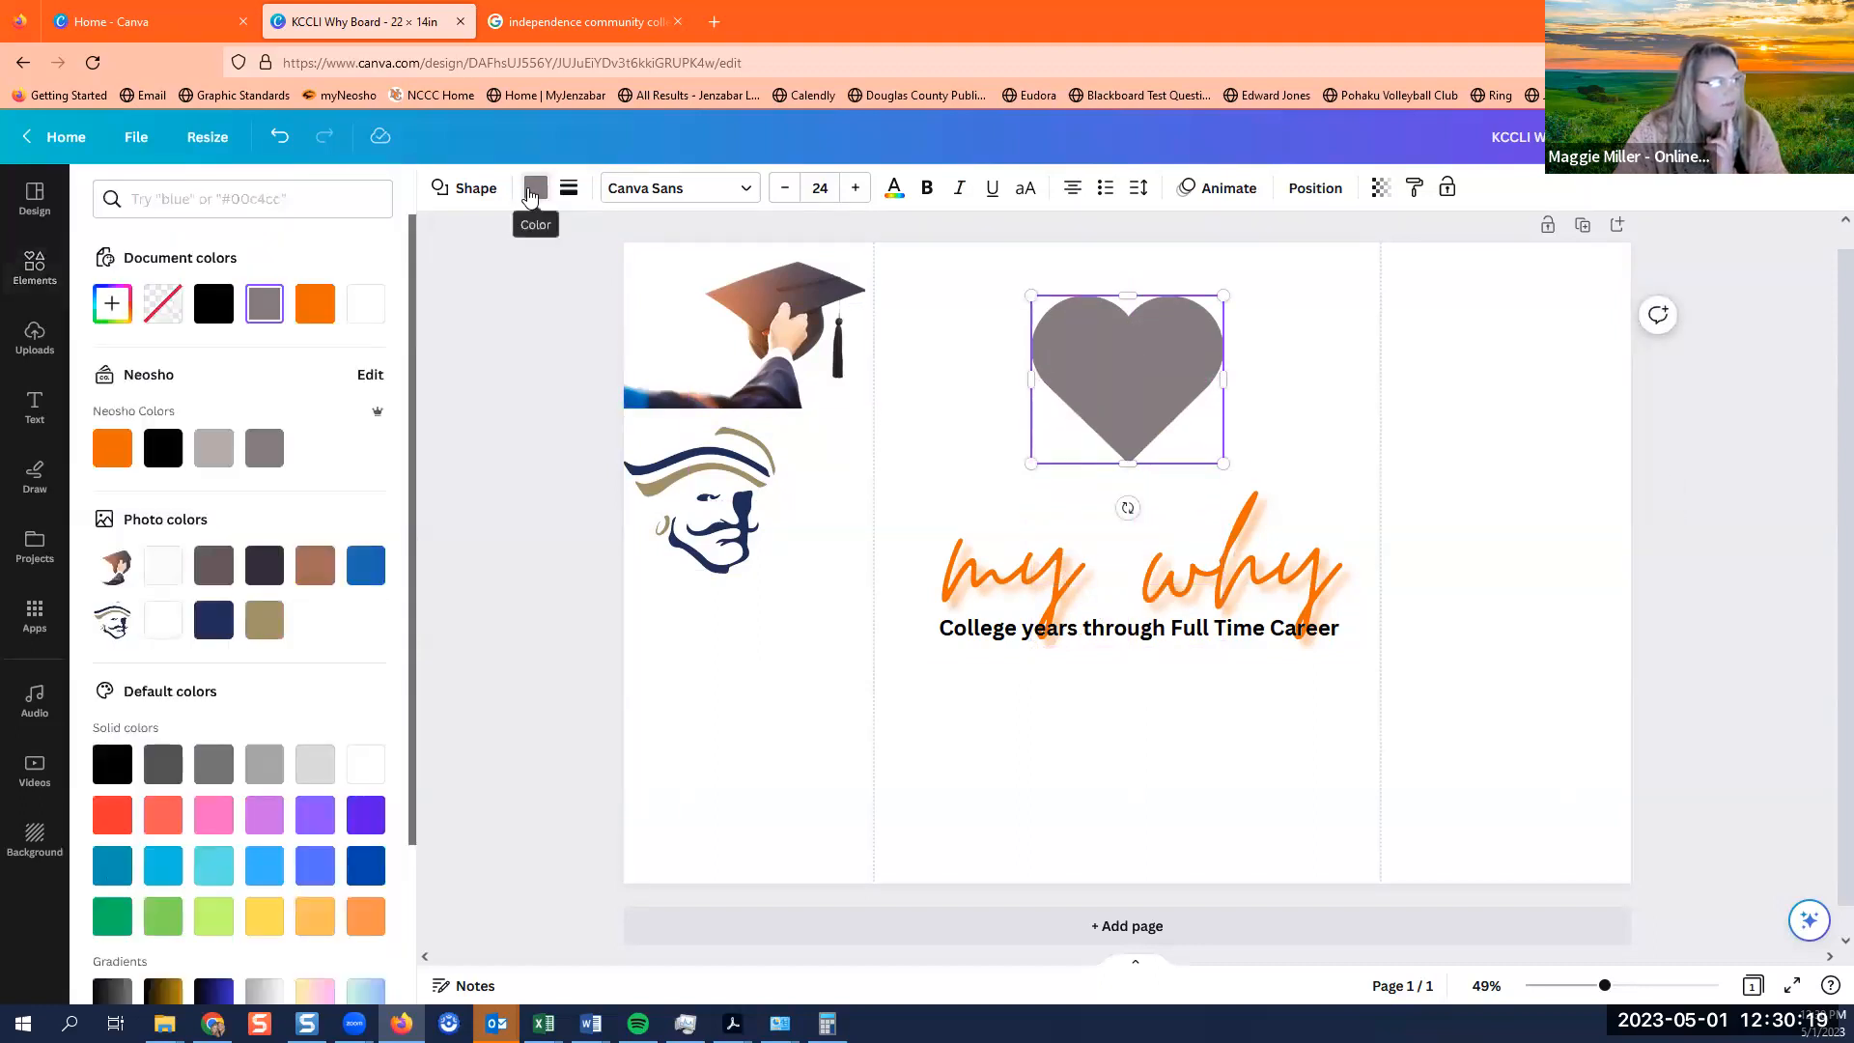
{"action": "left_click", "coordinate": [315, 303]}
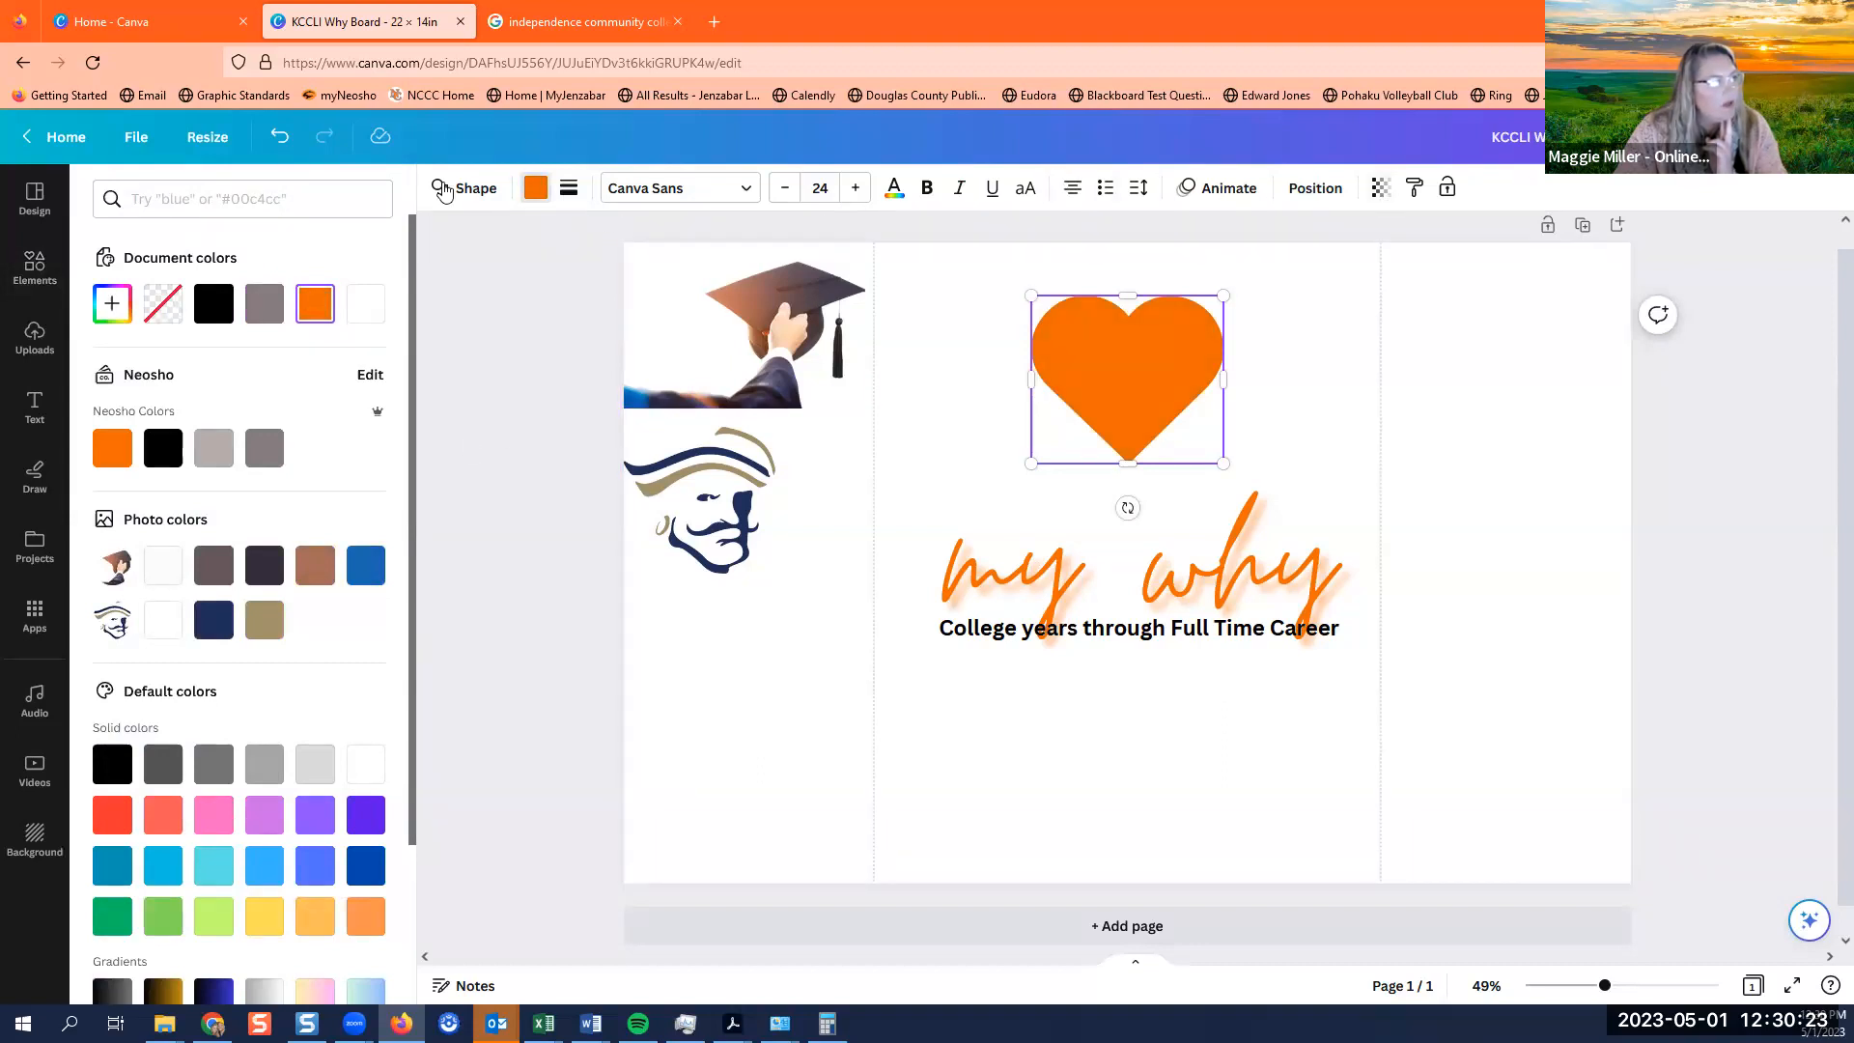
{"action": "left_click", "coordinate": [485, 191]}
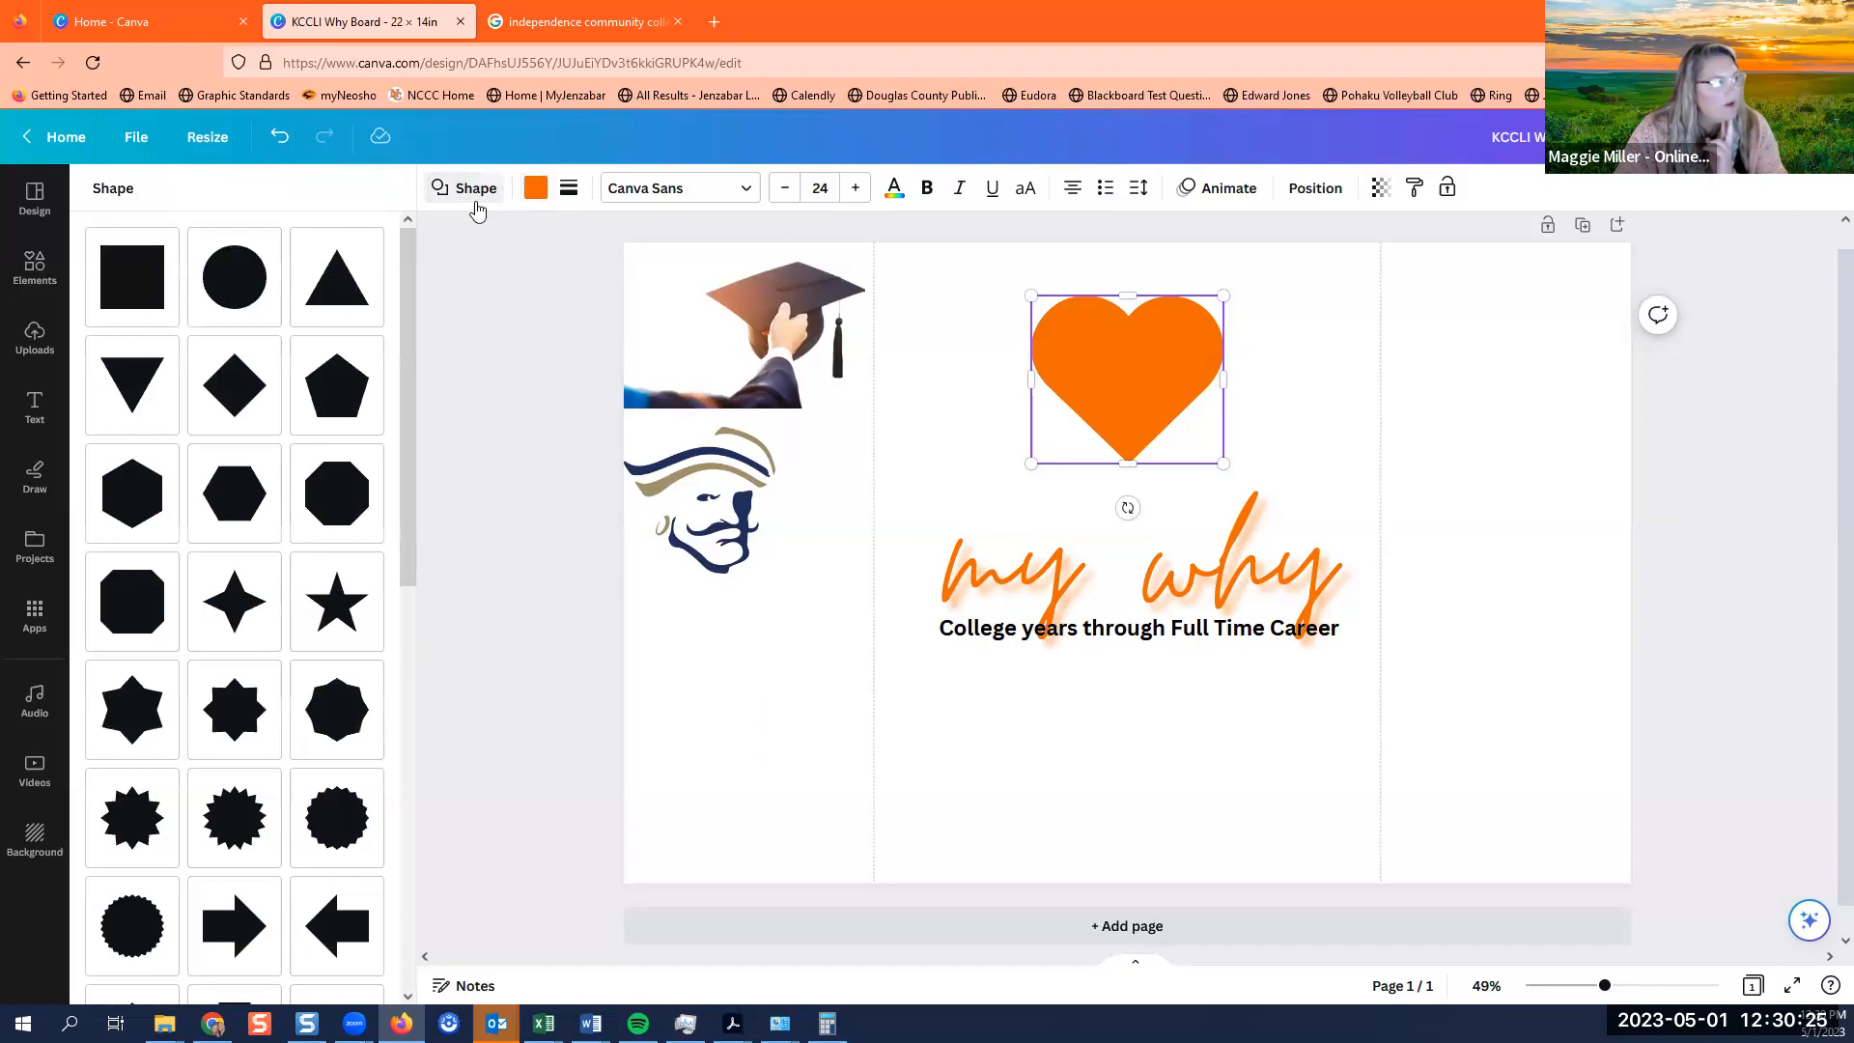
{"action": "left_click", "coordinate": [321, 417]}
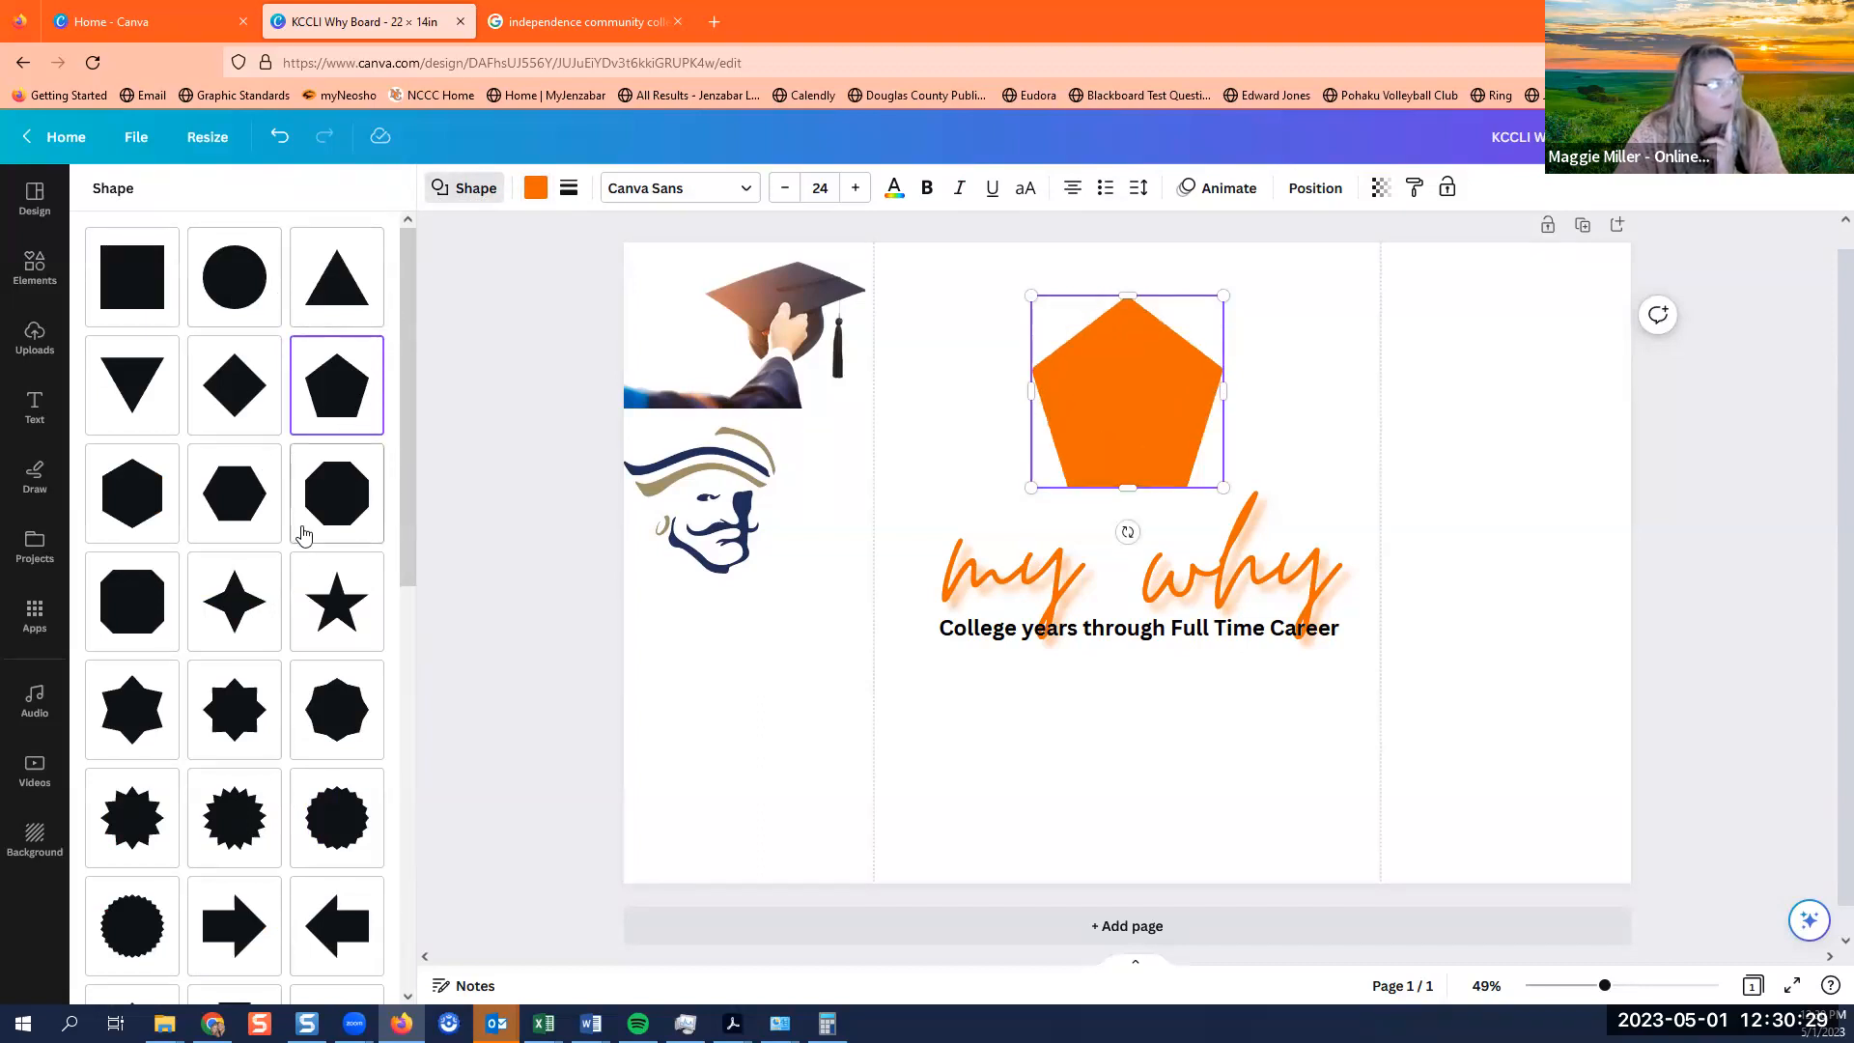
{"action": "left_click", "coordinate": [307, 519]}
{"action": "left_click", "coordinate": [291, 621]}
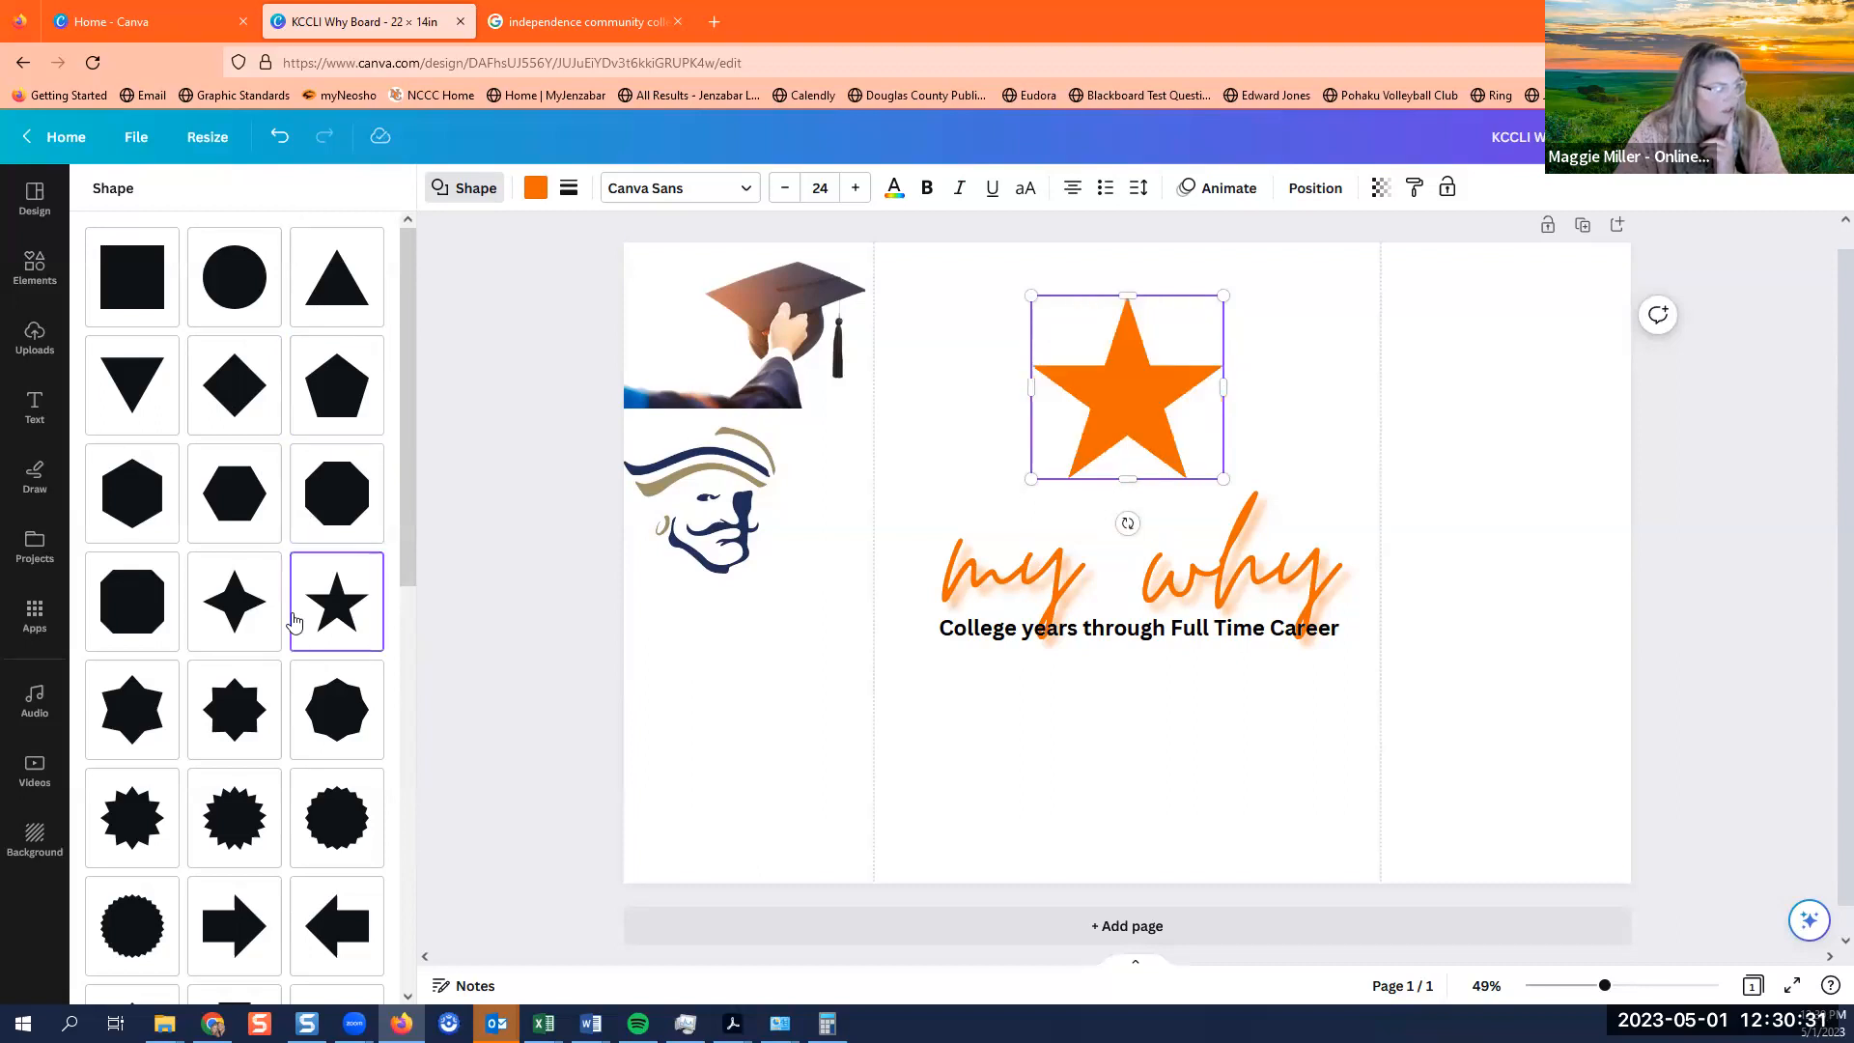
Give the star a dotted border and colour the border blue.
{"action": "left_click", "coordinate": [572, 189]}
{"action": "left_click", "coordinate": [630, 257]}
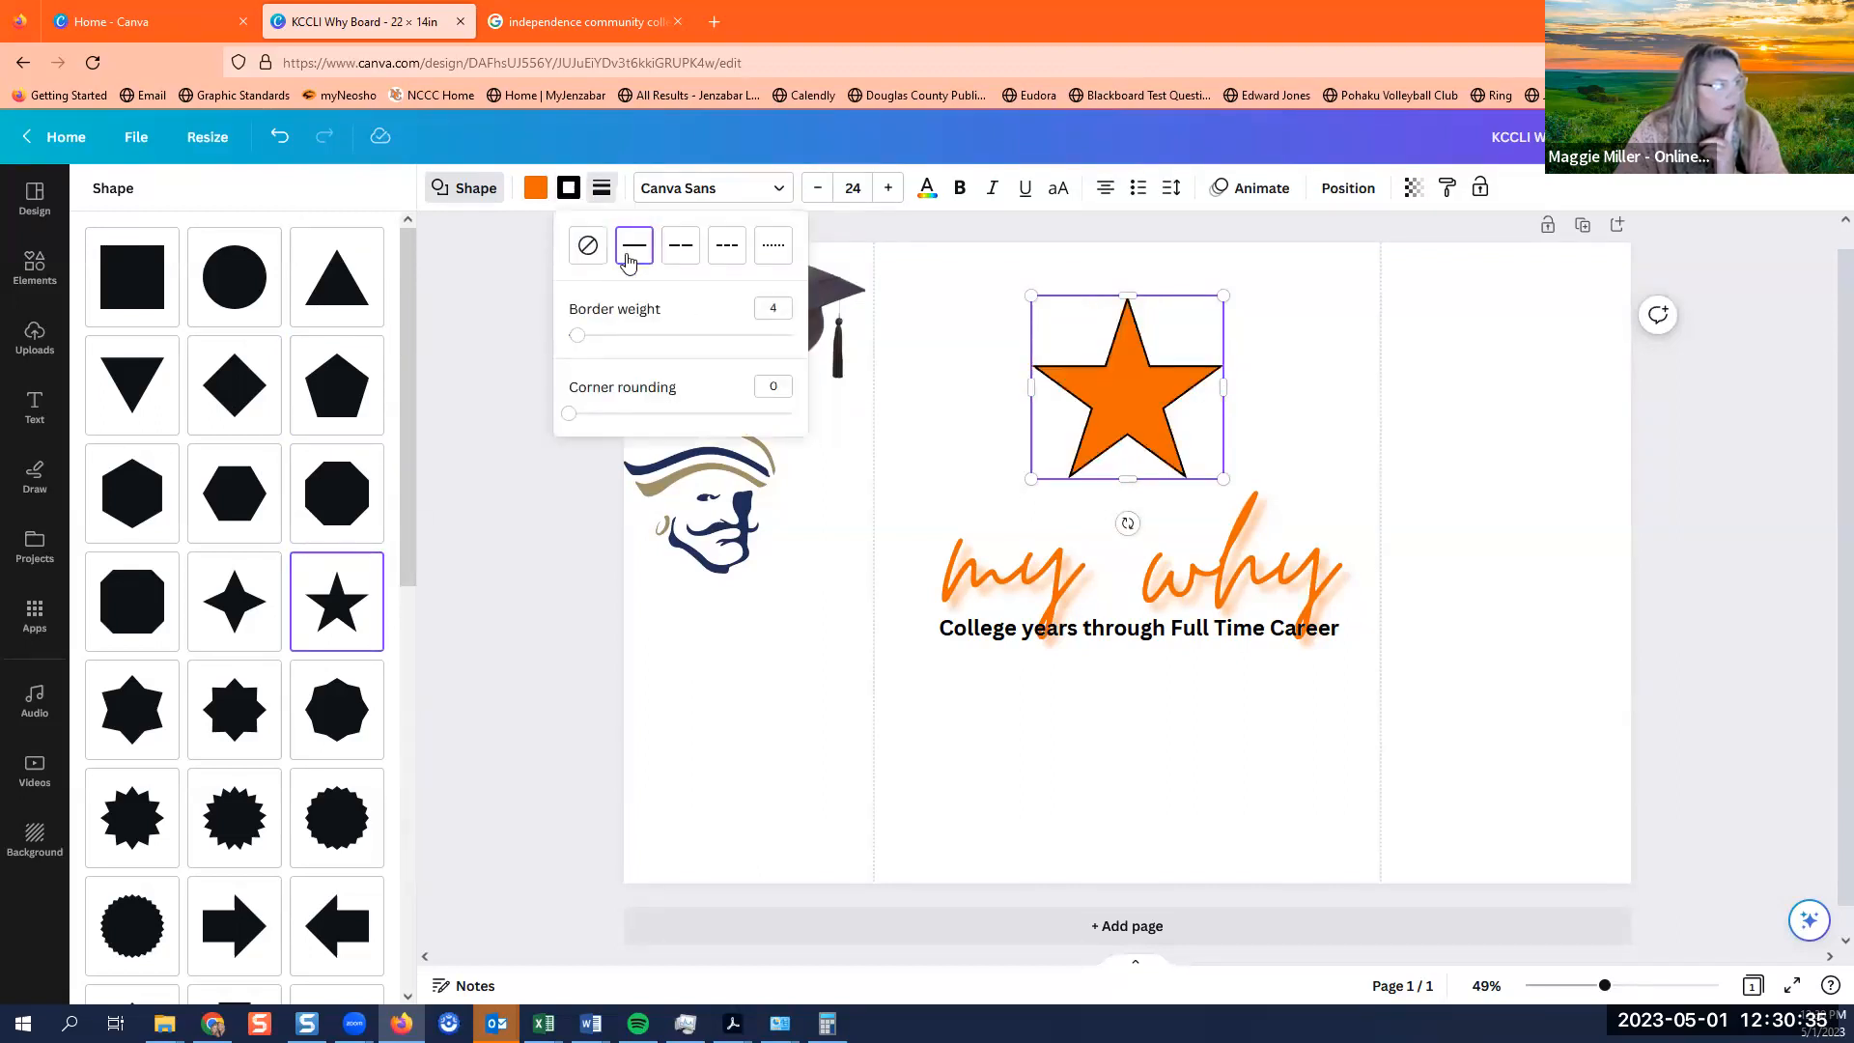
{"action": "left_click", "coordinate": [682, 253]}
{"action": "left_click", "coordinate": [769, 249]}
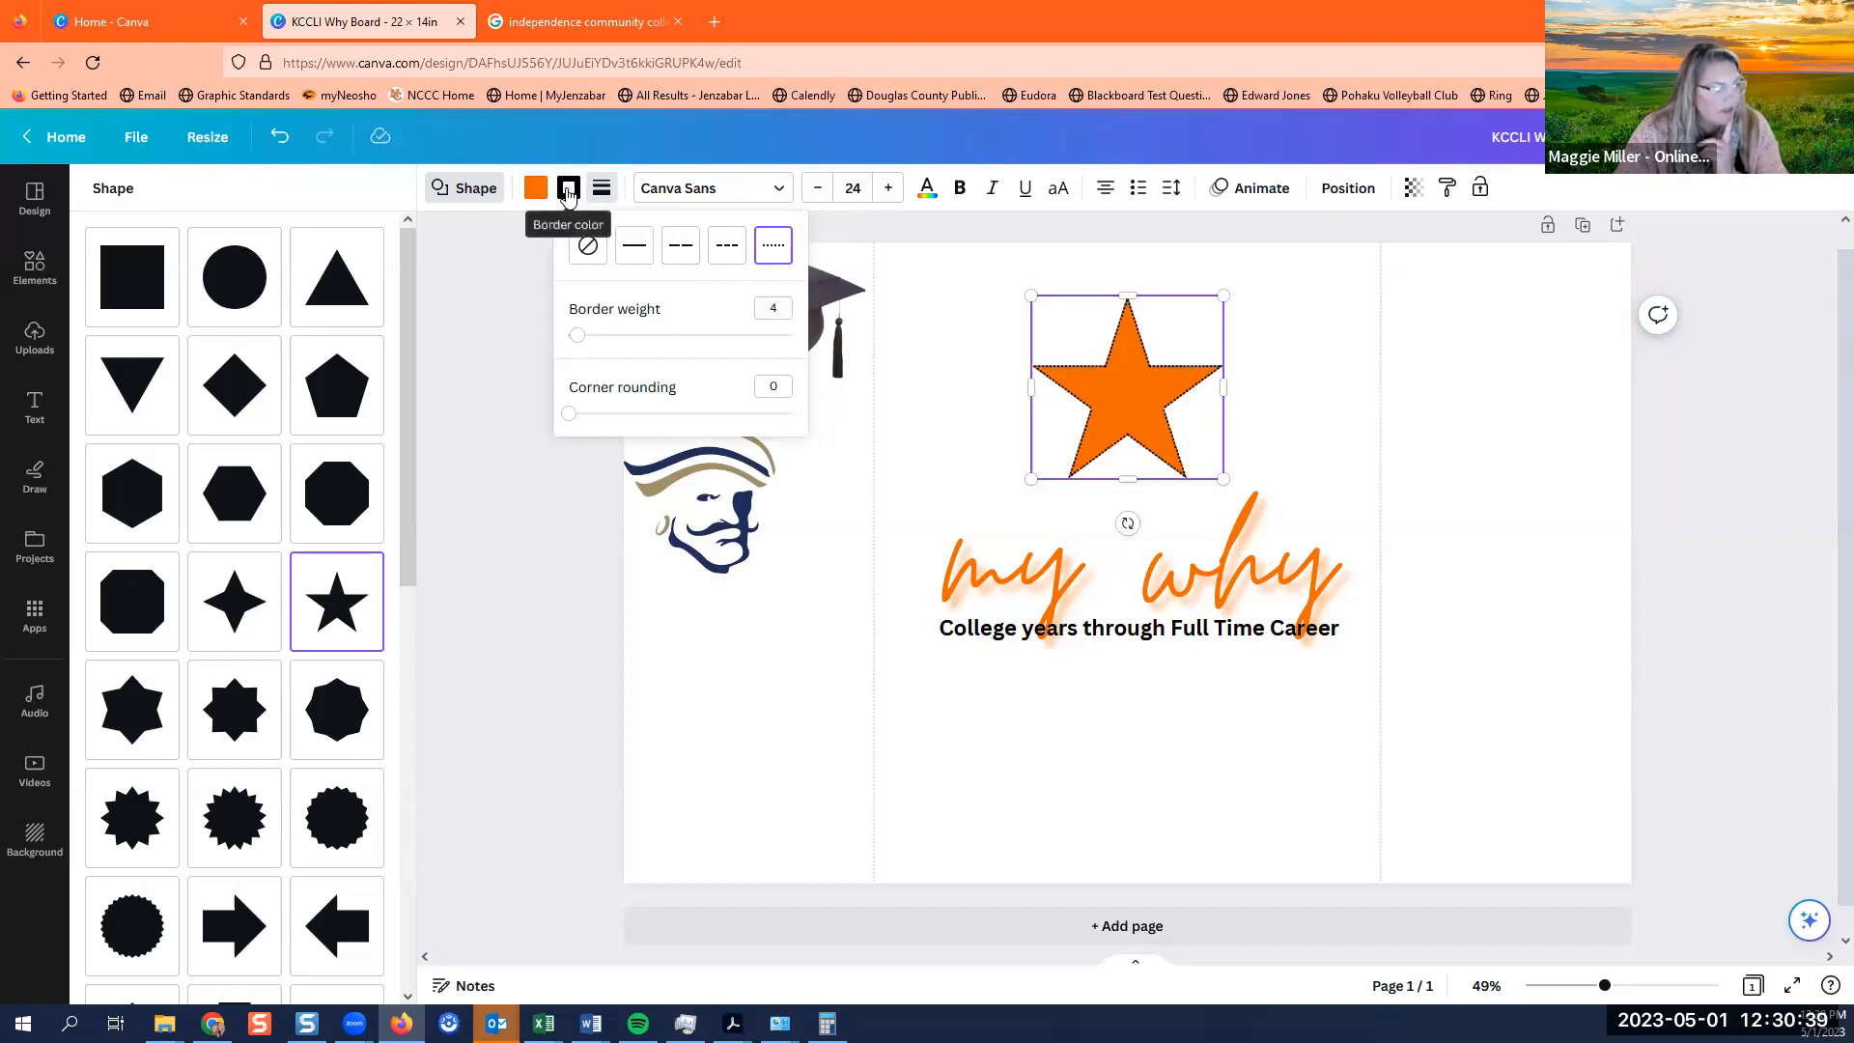
{"action": "left_click", "coordinate": [536, 193]}
{"action": "left_click", "coordinate": [265, 450]}
{"action": "left_click", "coordinate": [364, 568]}
Examine the star's animation, position, colour and shape options, as well as the elements library, without changing the star.
{"action": "left_click", "coordinate": [1261, 193]}
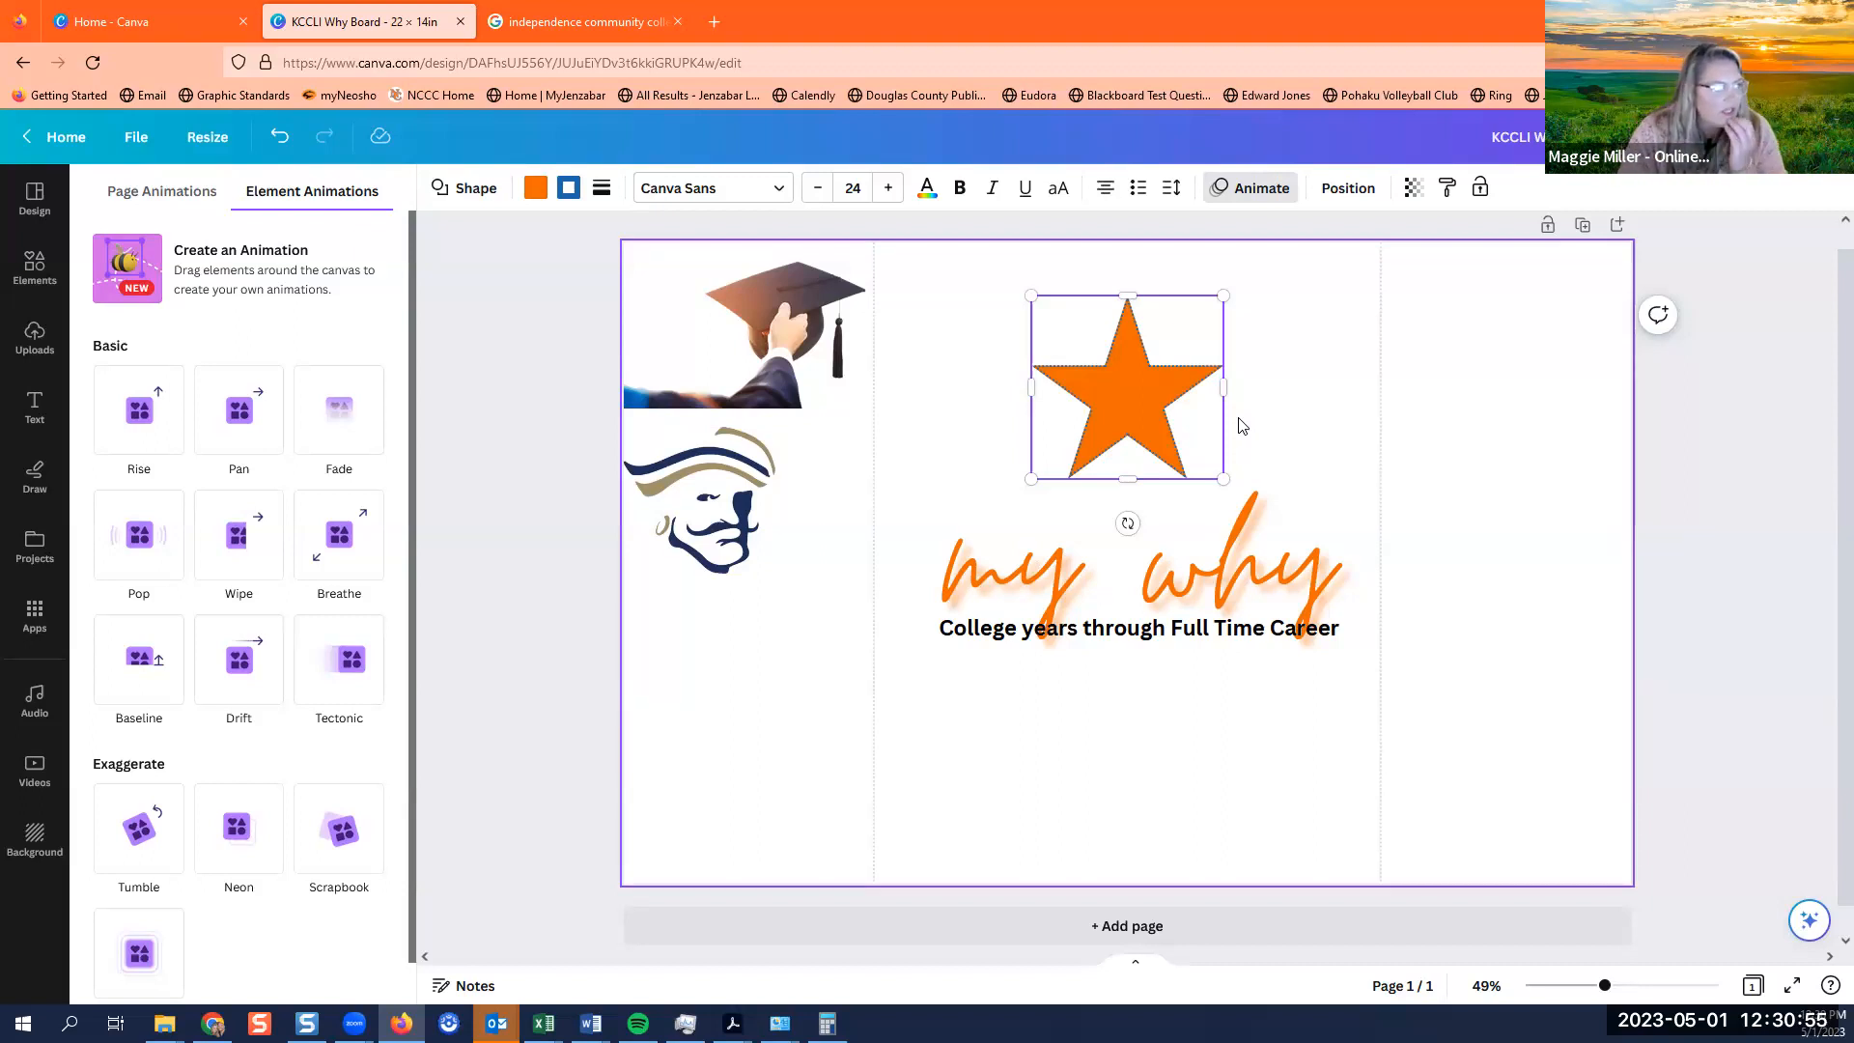
{"action": "left_click", "coordinate": [1342, 189]}
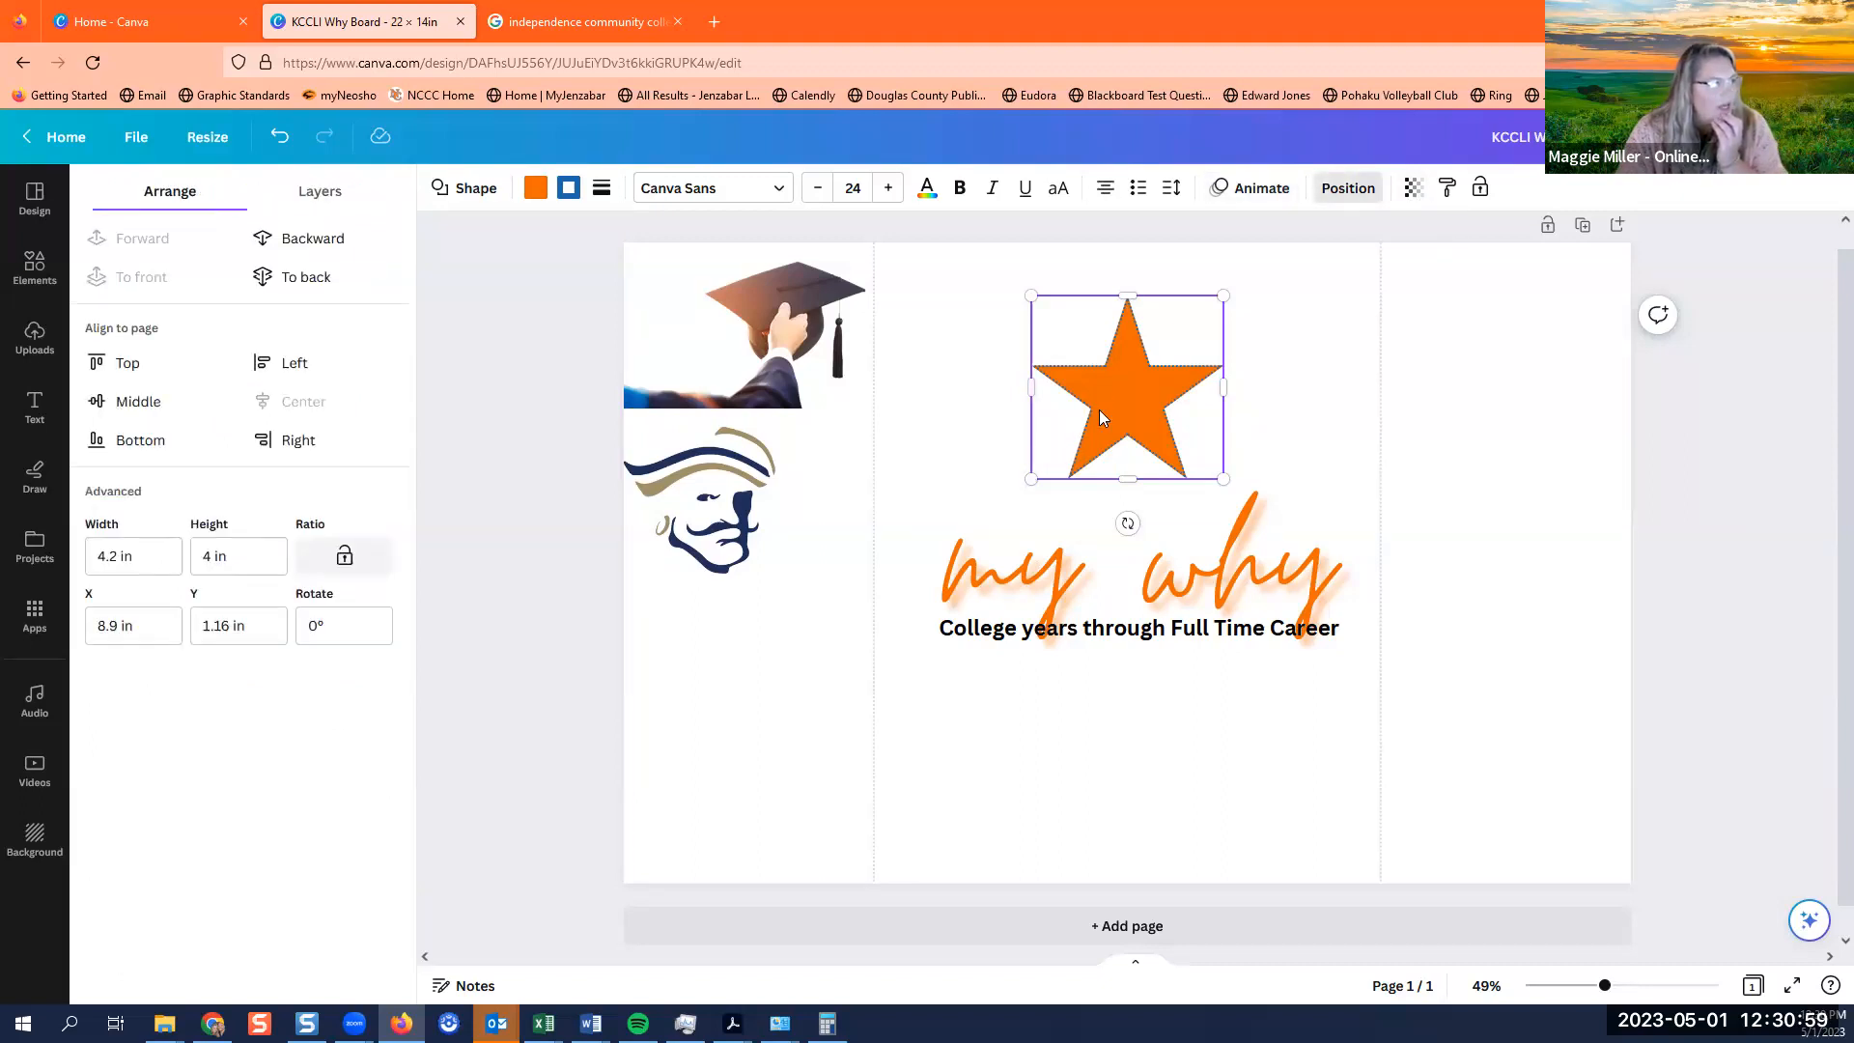
{"action": "left_click", "coordinate": [536, 198]}
{"action": "left_click", "coordinate": [483, 189]}
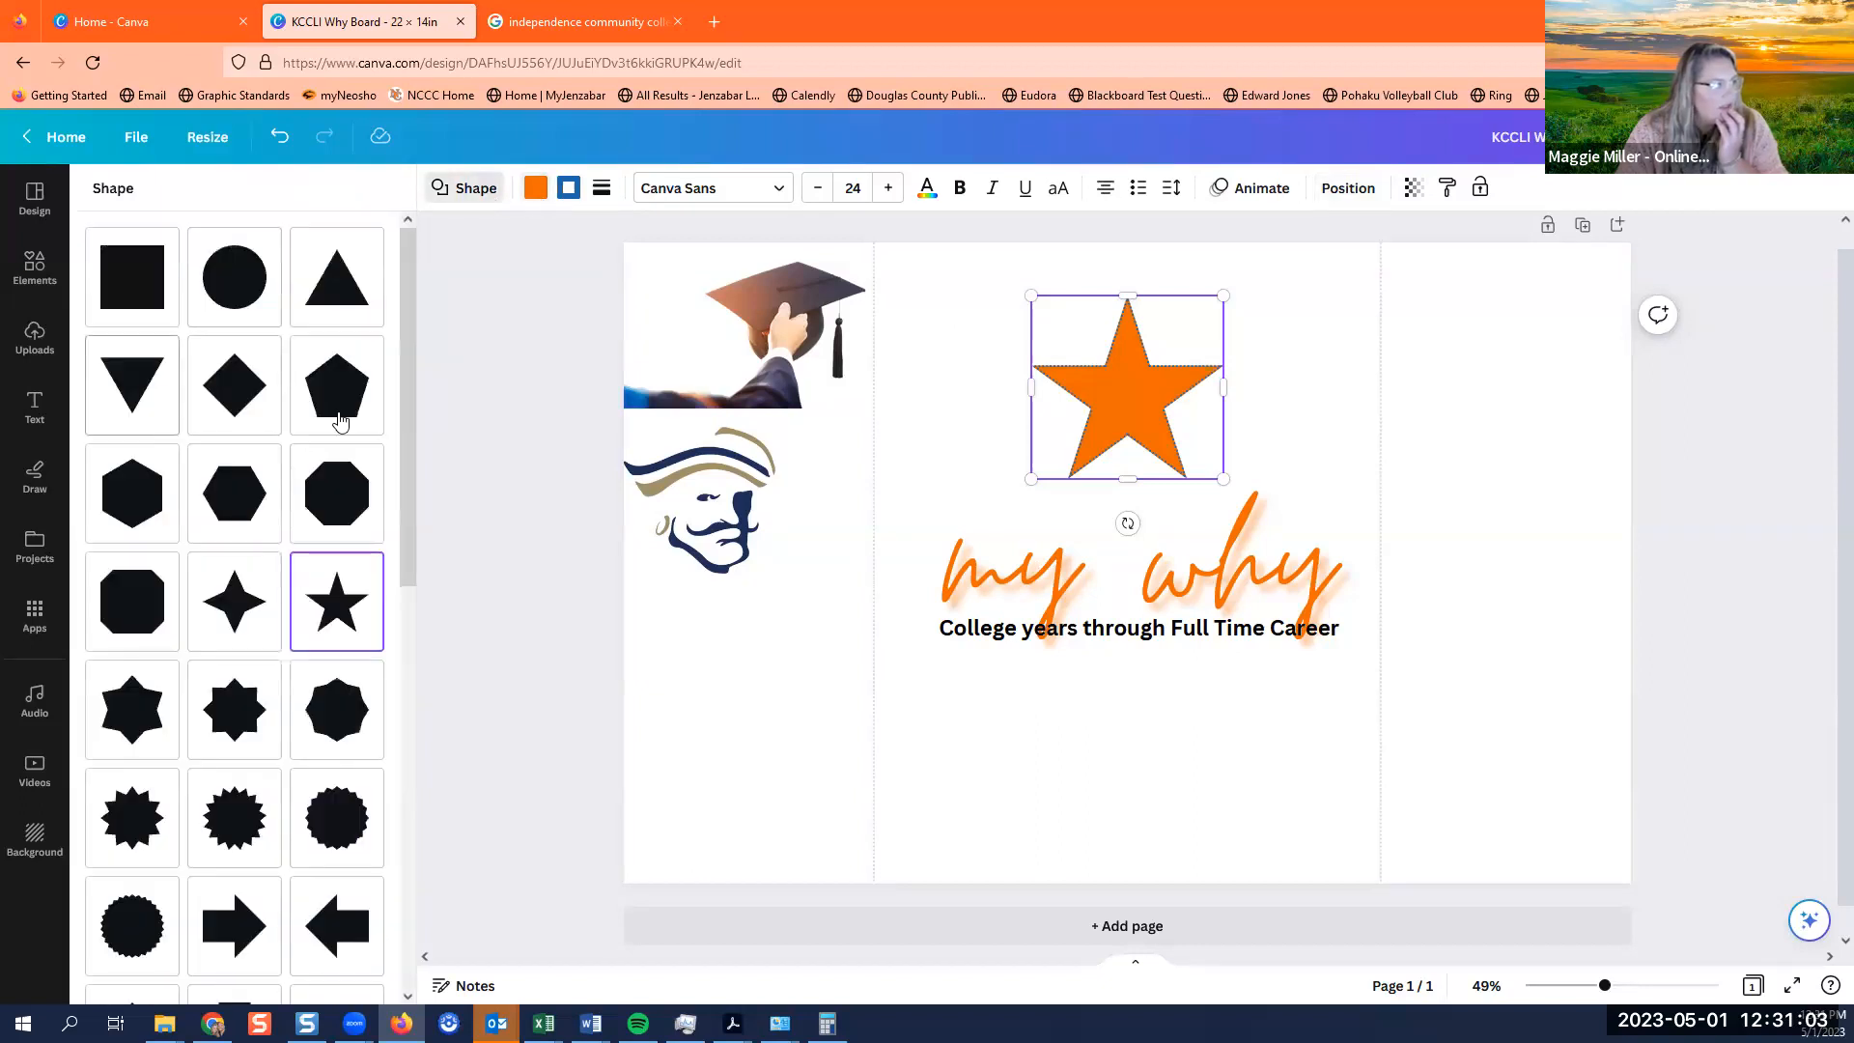
{"action": "scroll", "coordinate": [242, 579], "scroll_direction": "down", "scroll_amount": 5}
{"action": "scroll", "coordinate": [241, 579], "scroll_direction": "up", "scroll_amount": 5}
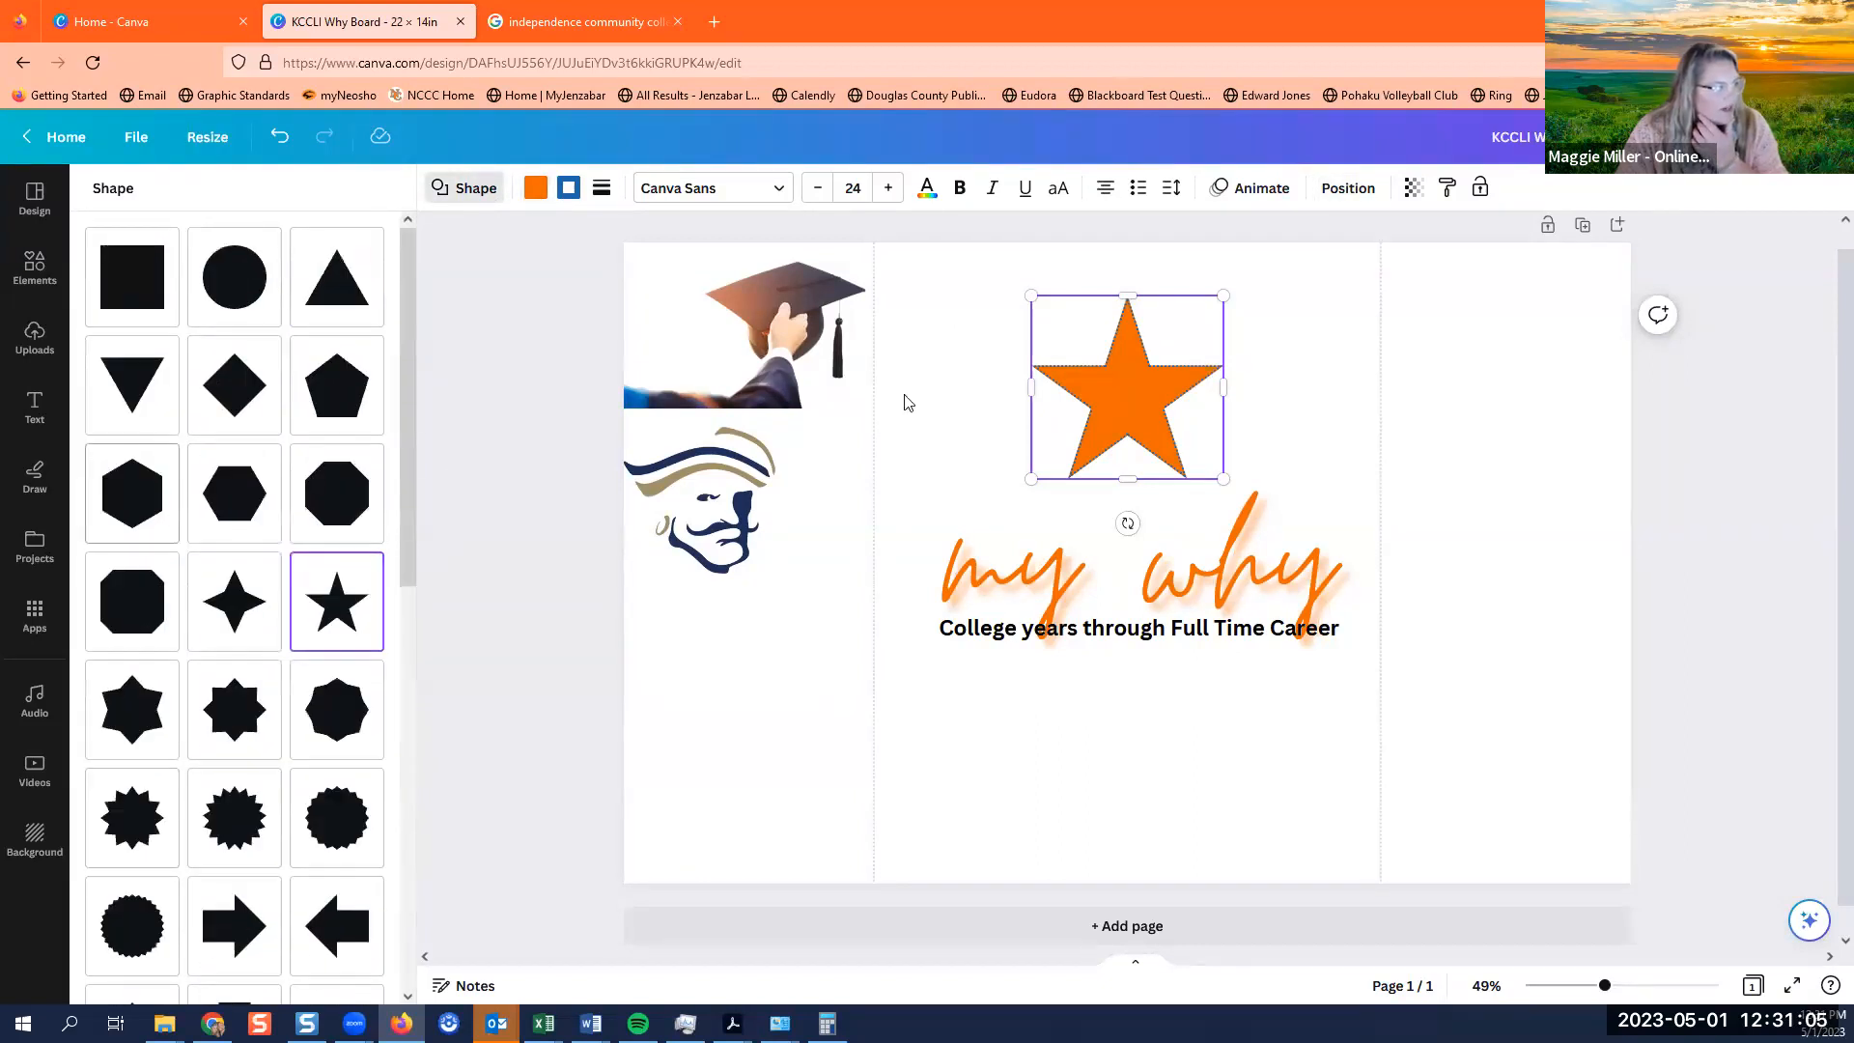
{"action": "left_click", "coordinate": [1104, 410]}
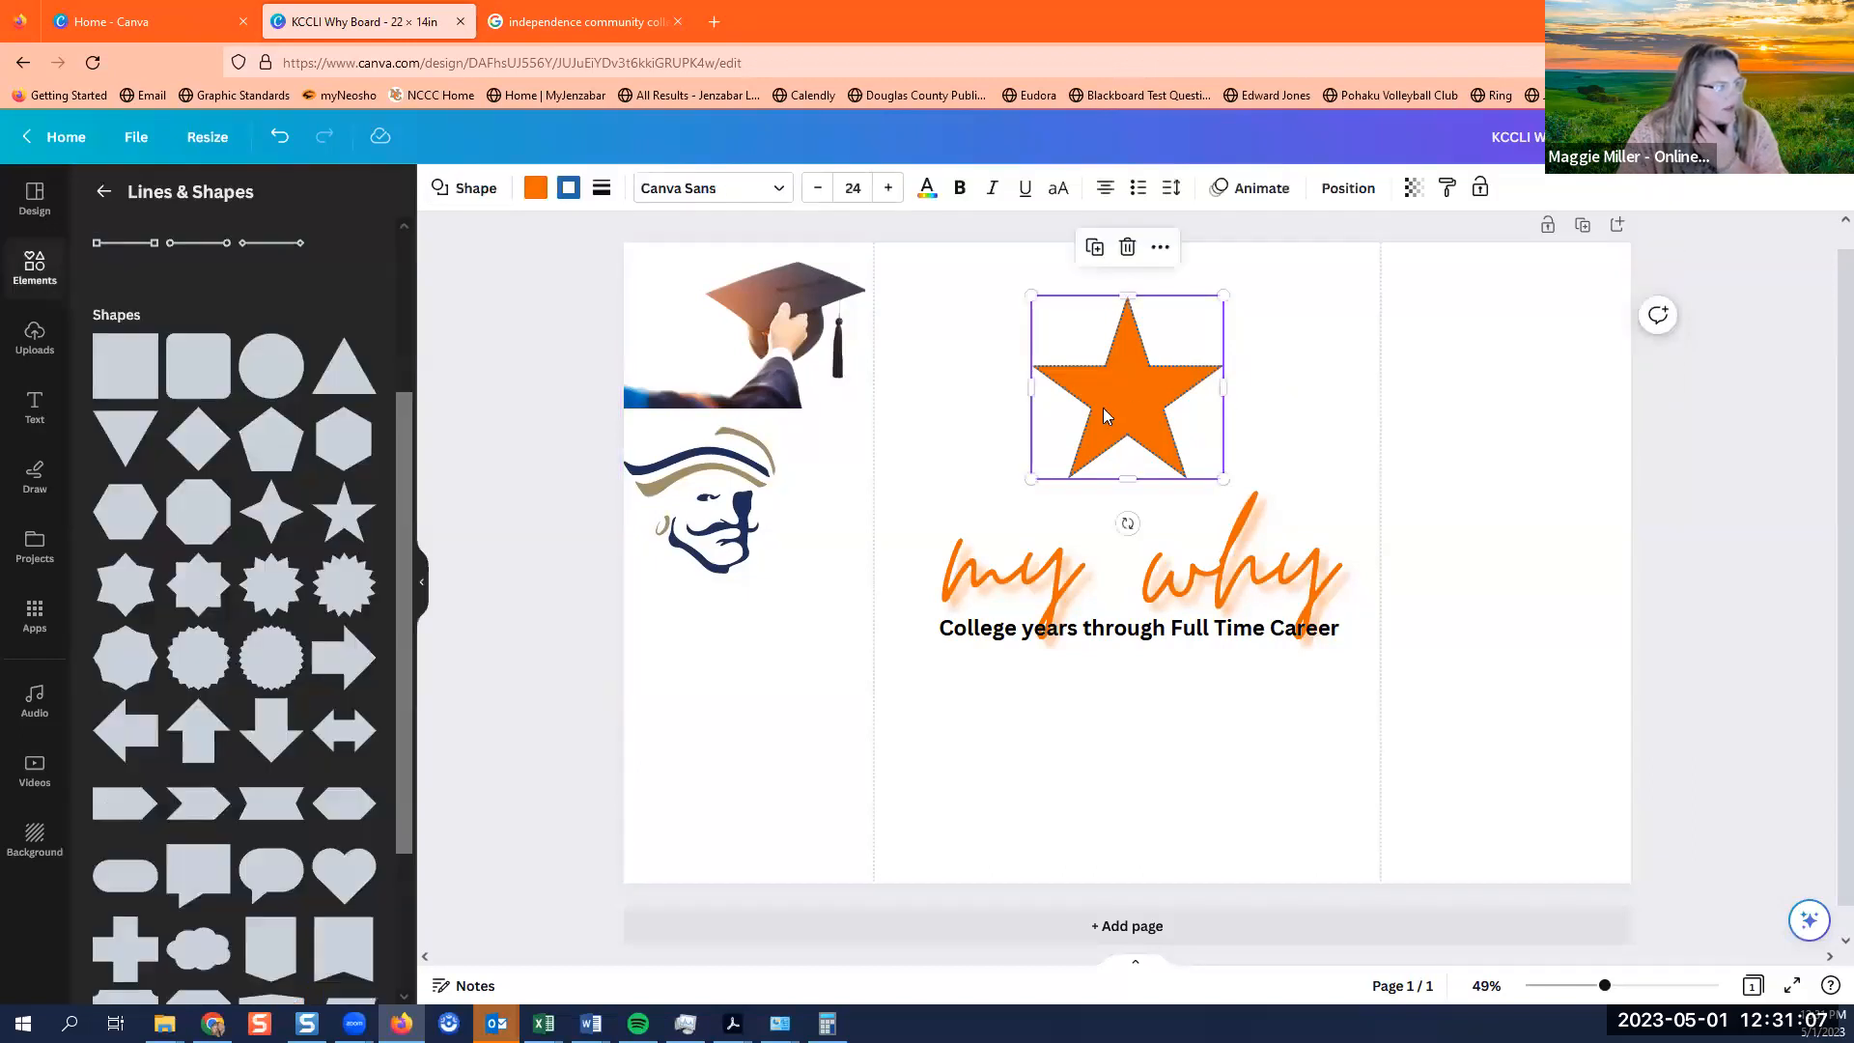
{"action": "left_click", "coordinate": [17, 274]}
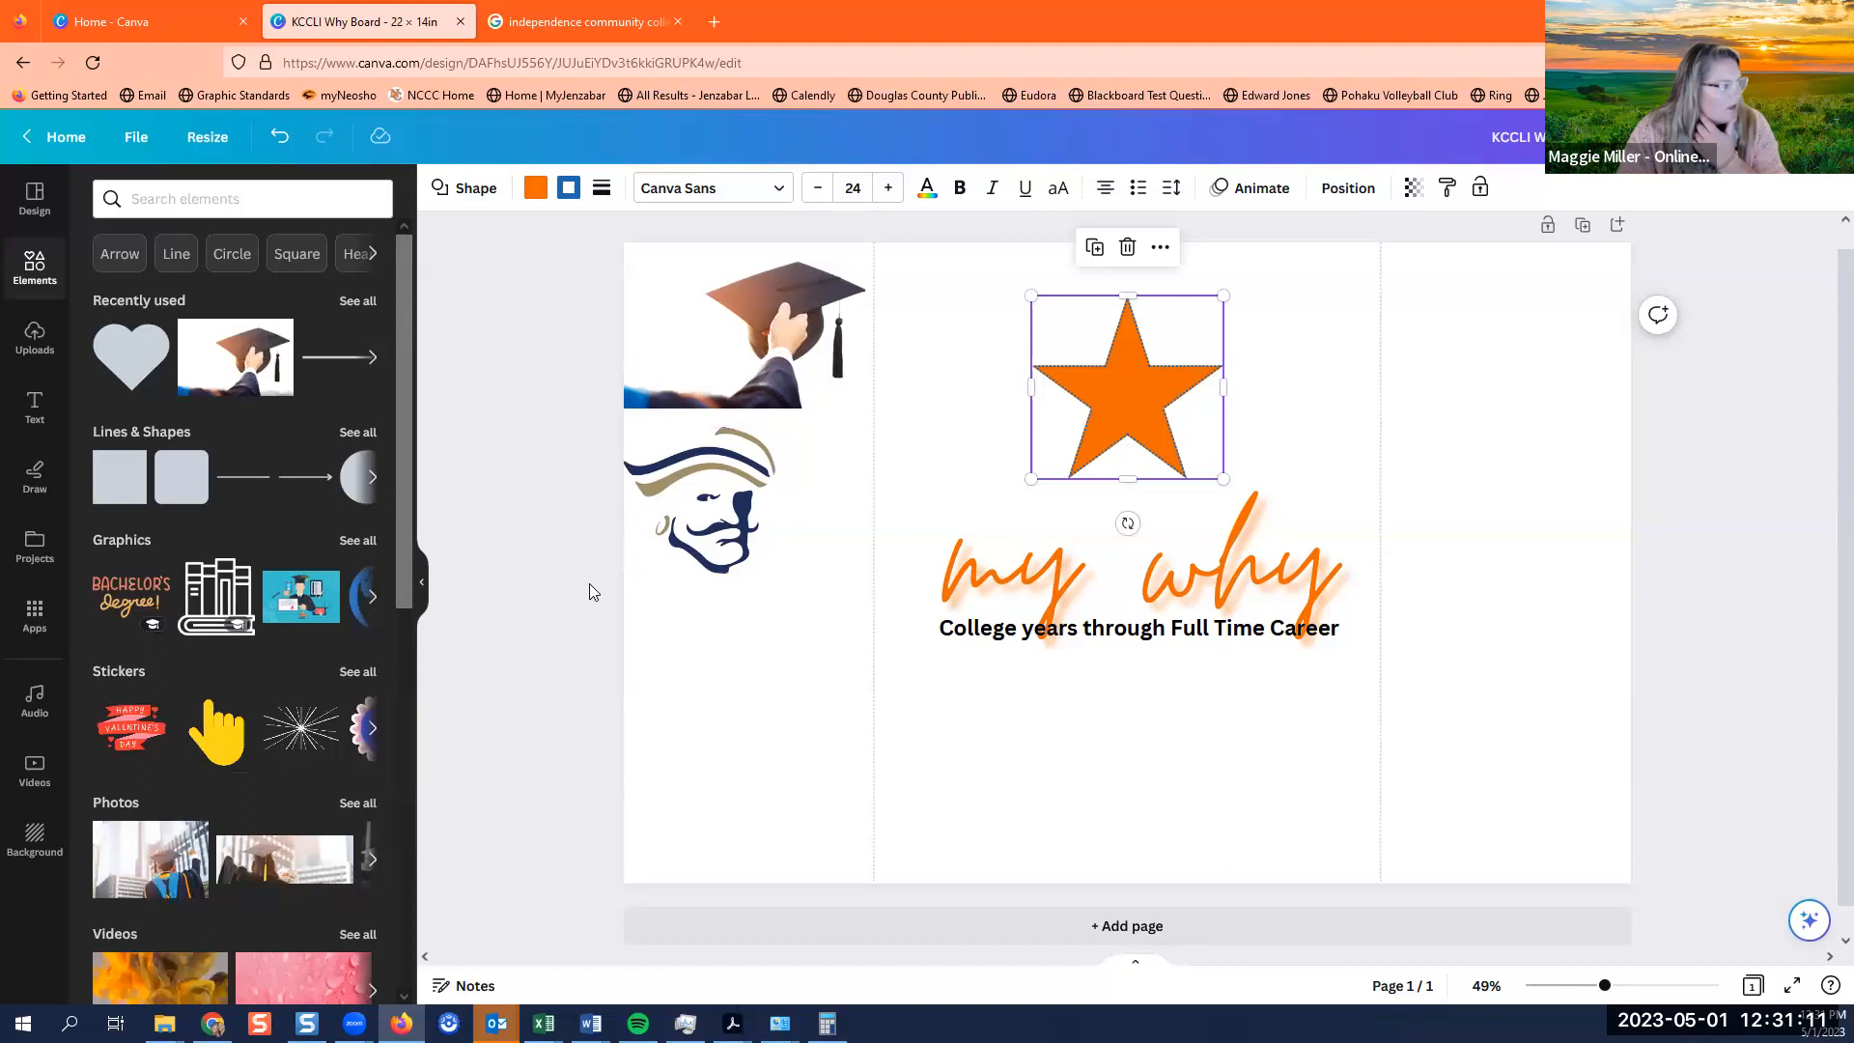
{"action": "left_click", "coordinate": [517, 580]}
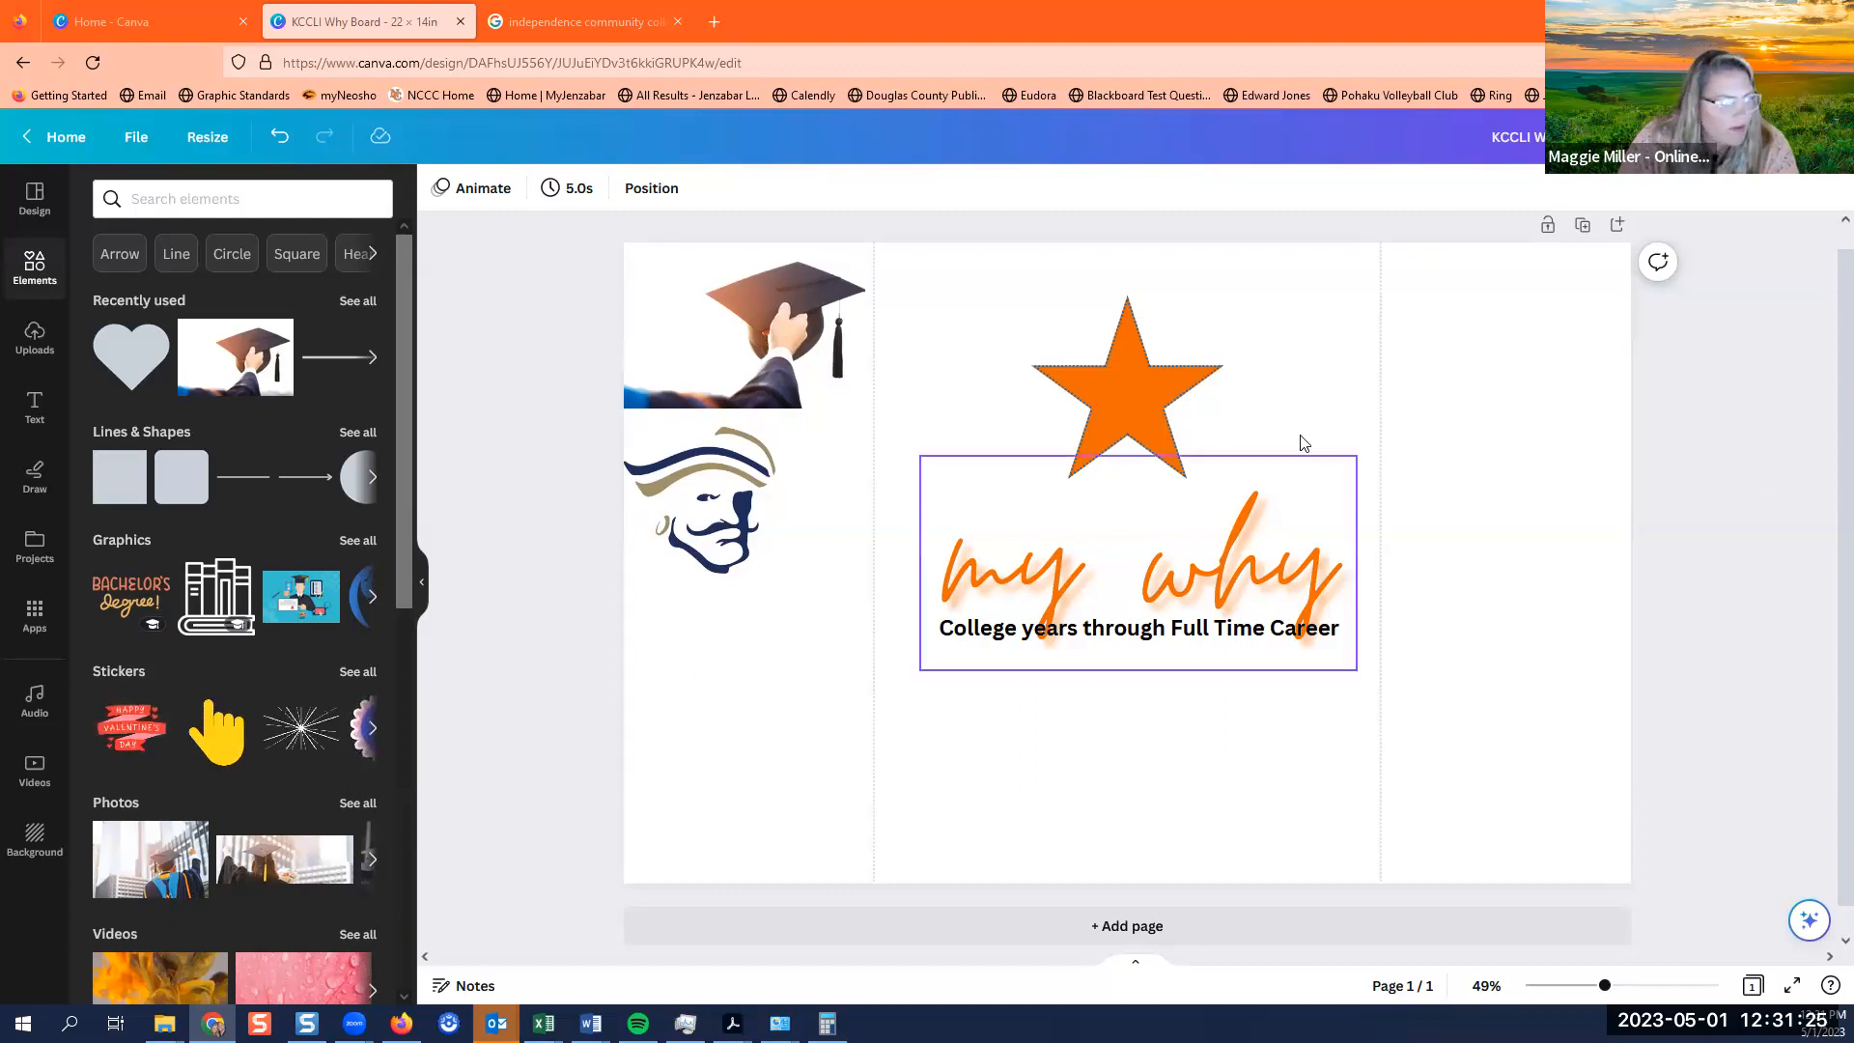
Paste the copied volleyball photo onto the poster and move it into the middle of the right panel.
{"action": "left_click", "coordinate": [1511, 463]}
{"action": "key", "text": "ctrl+v"}
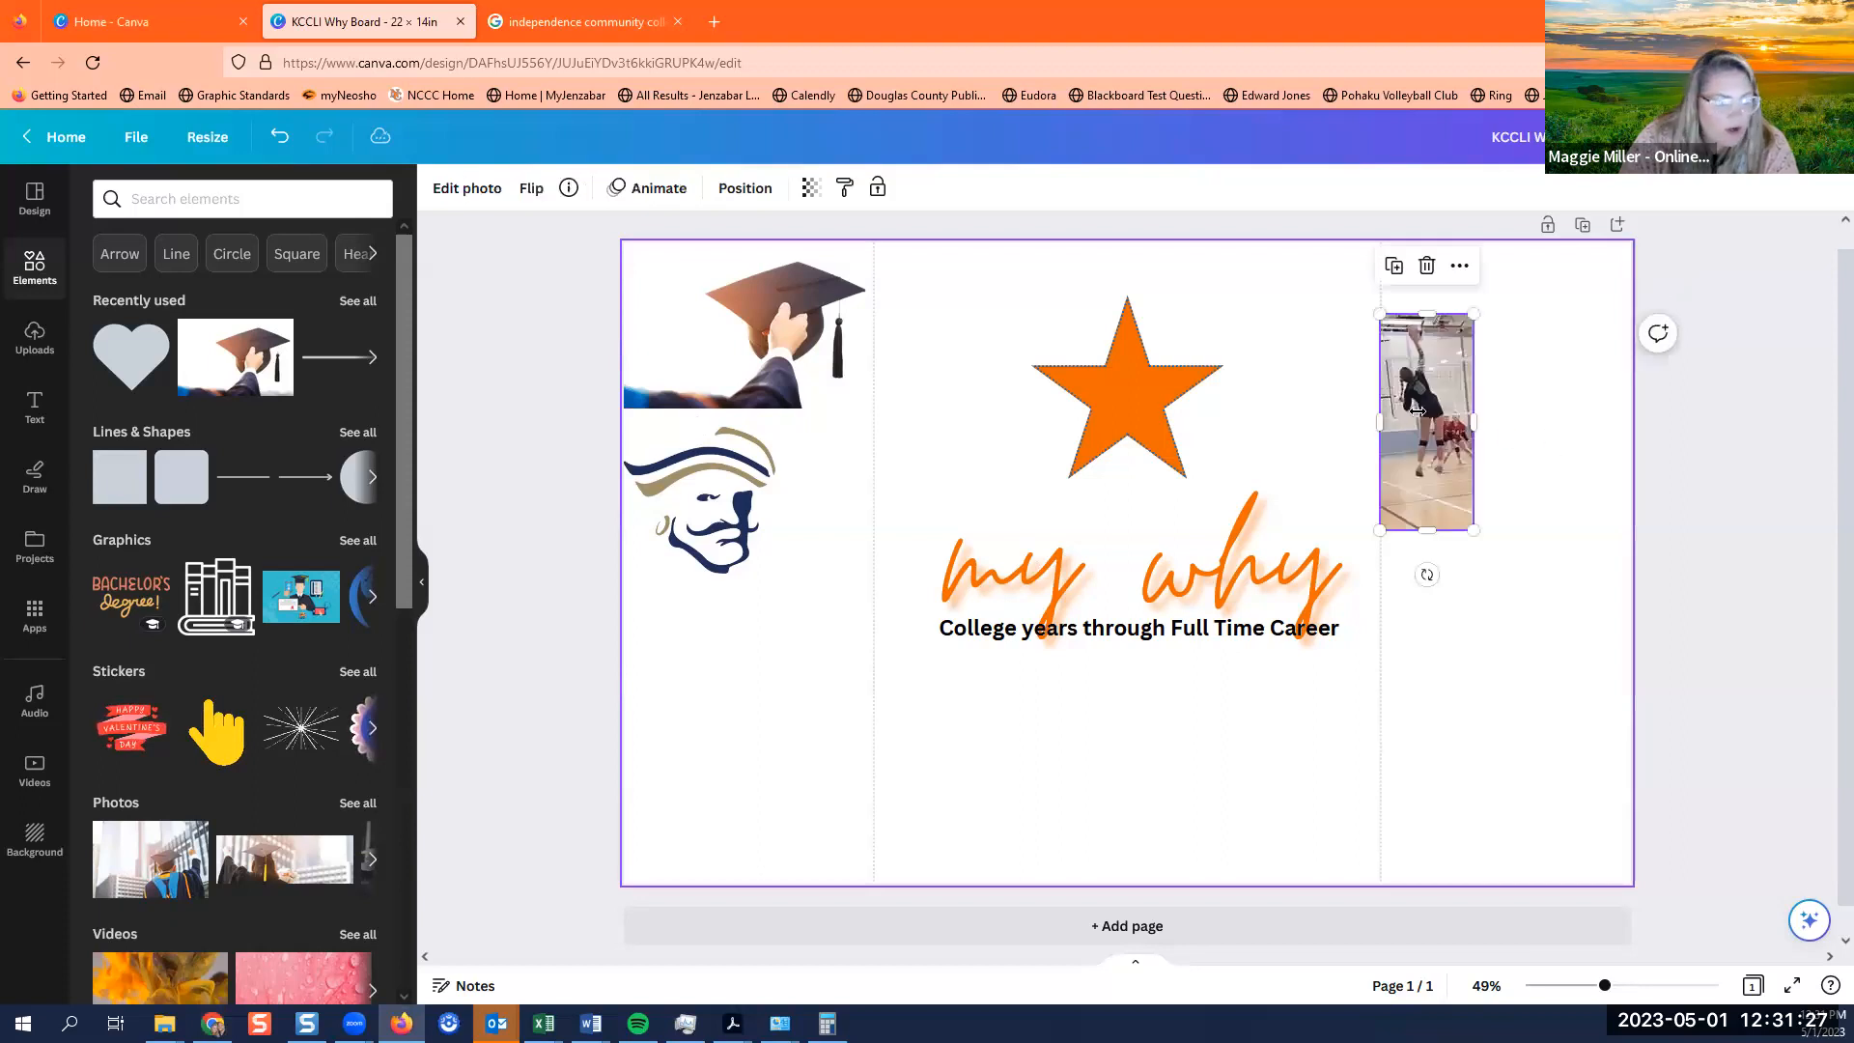
{"action": "left_click_drag", "start_coordinate": [1421, 435], "coordinate": [1521, 491]}
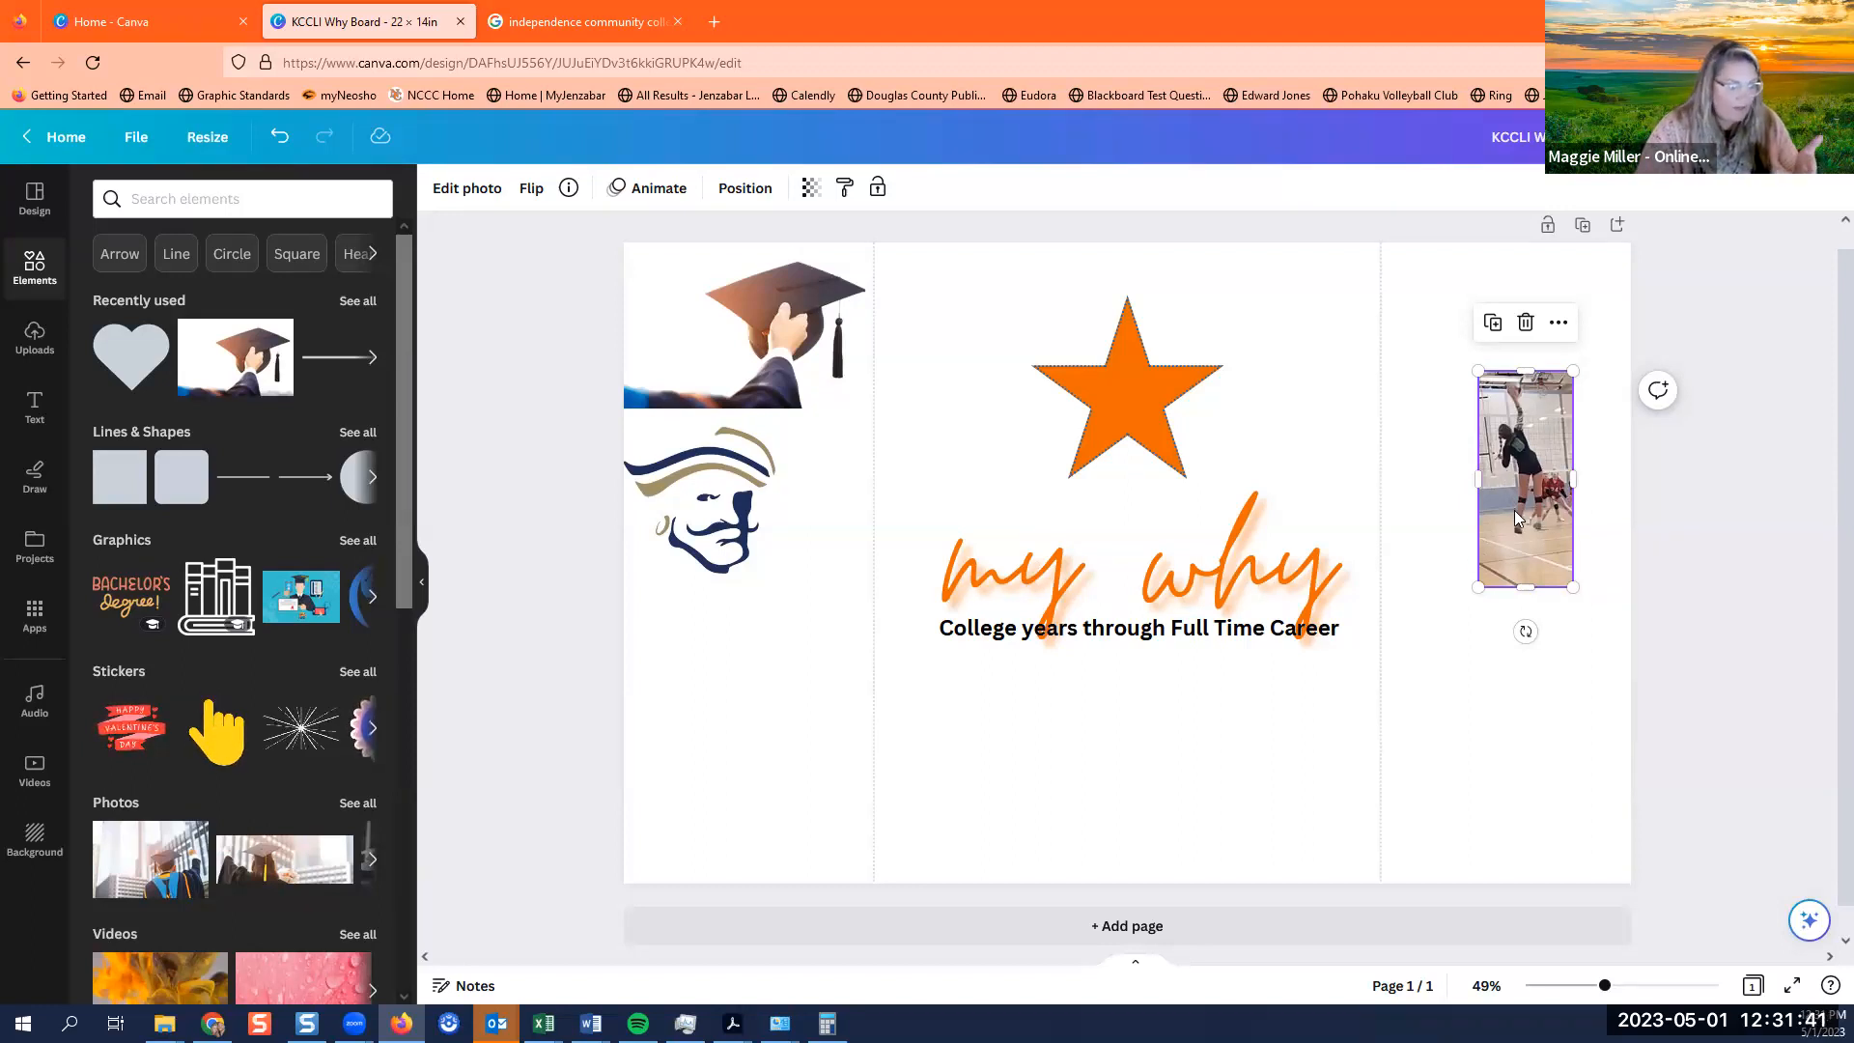
Extend the volleyball photo's crop on all four sides so it shows the full player and net and reaches the poster's right edge.
{"action": "mouse_move", "coordinate": [1530, 604]}
{"action": "left_mouse_down"}
{"action": "mouse_move", "coordinate": [1528, 653]}
{"action": "mouse_move", "coordinate": [1524, 629]}
{"action": "left_mouse_up"}
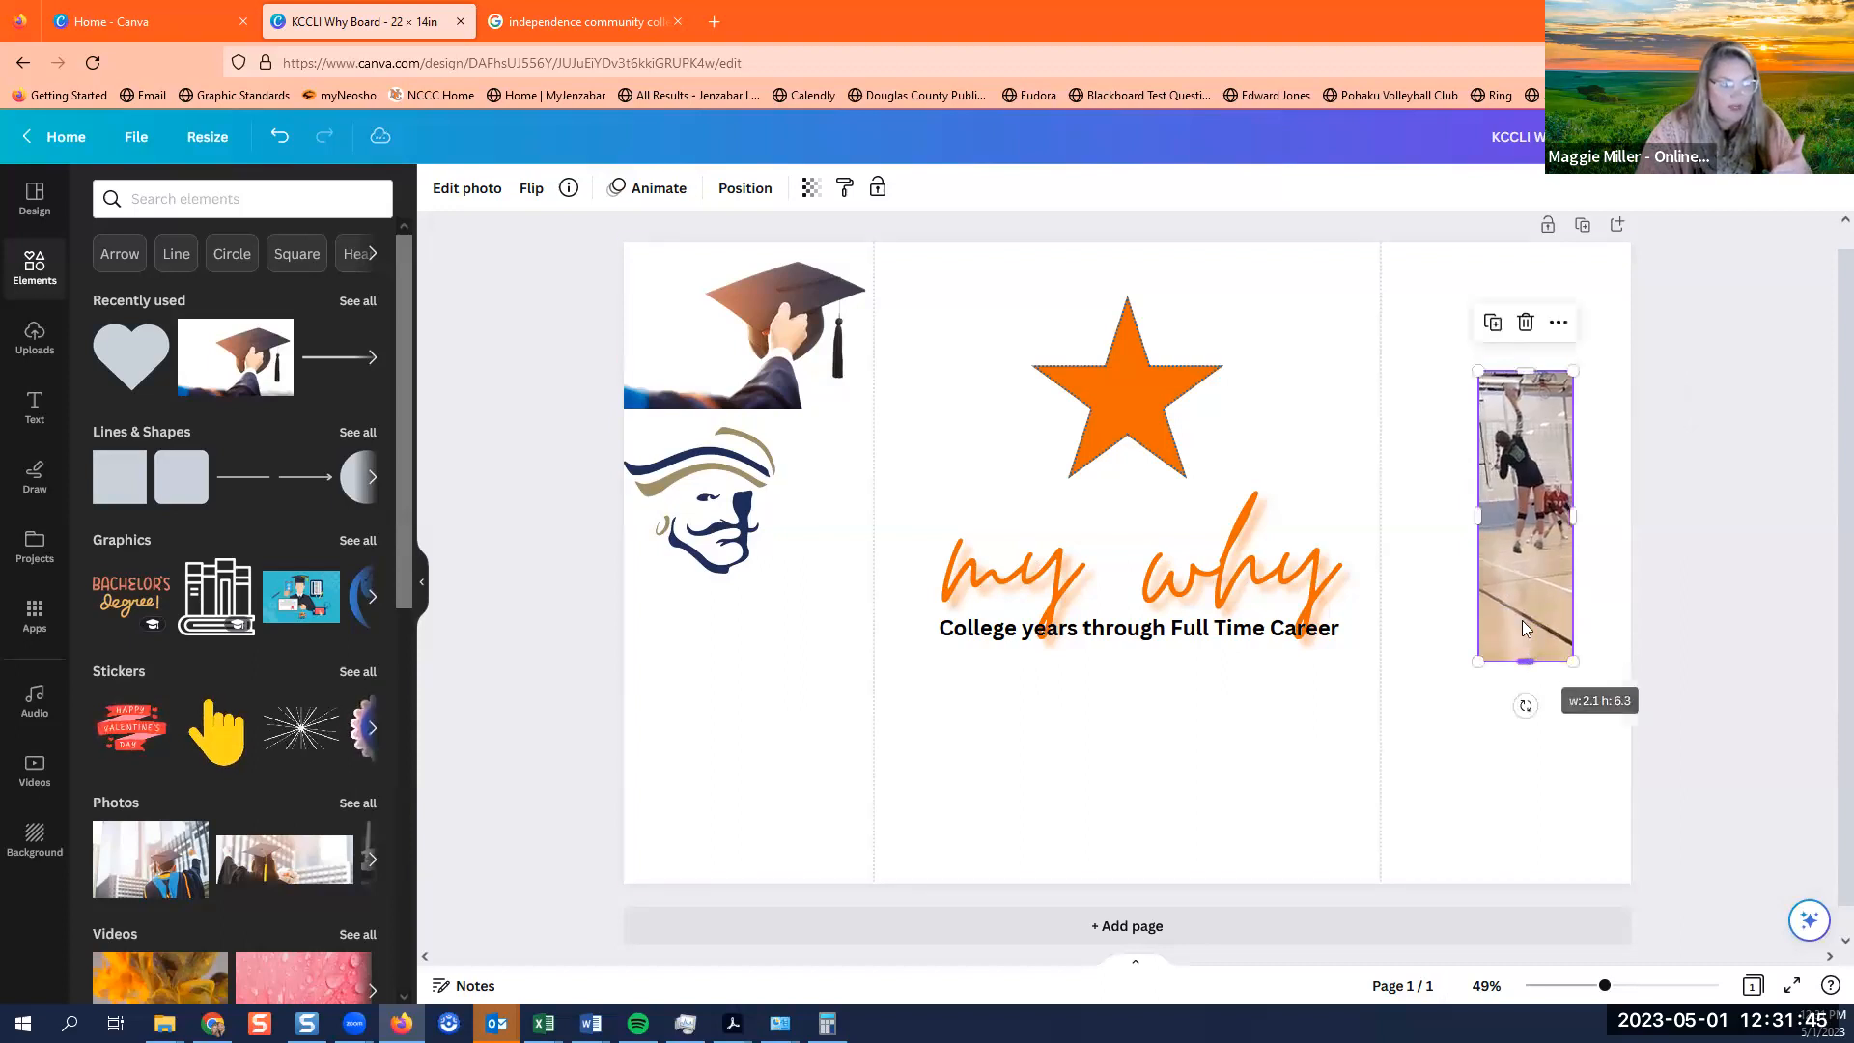
{"action": "left_click_drag", "start_coordinate": [1478, 517], "coordinate": [1428, 516]}
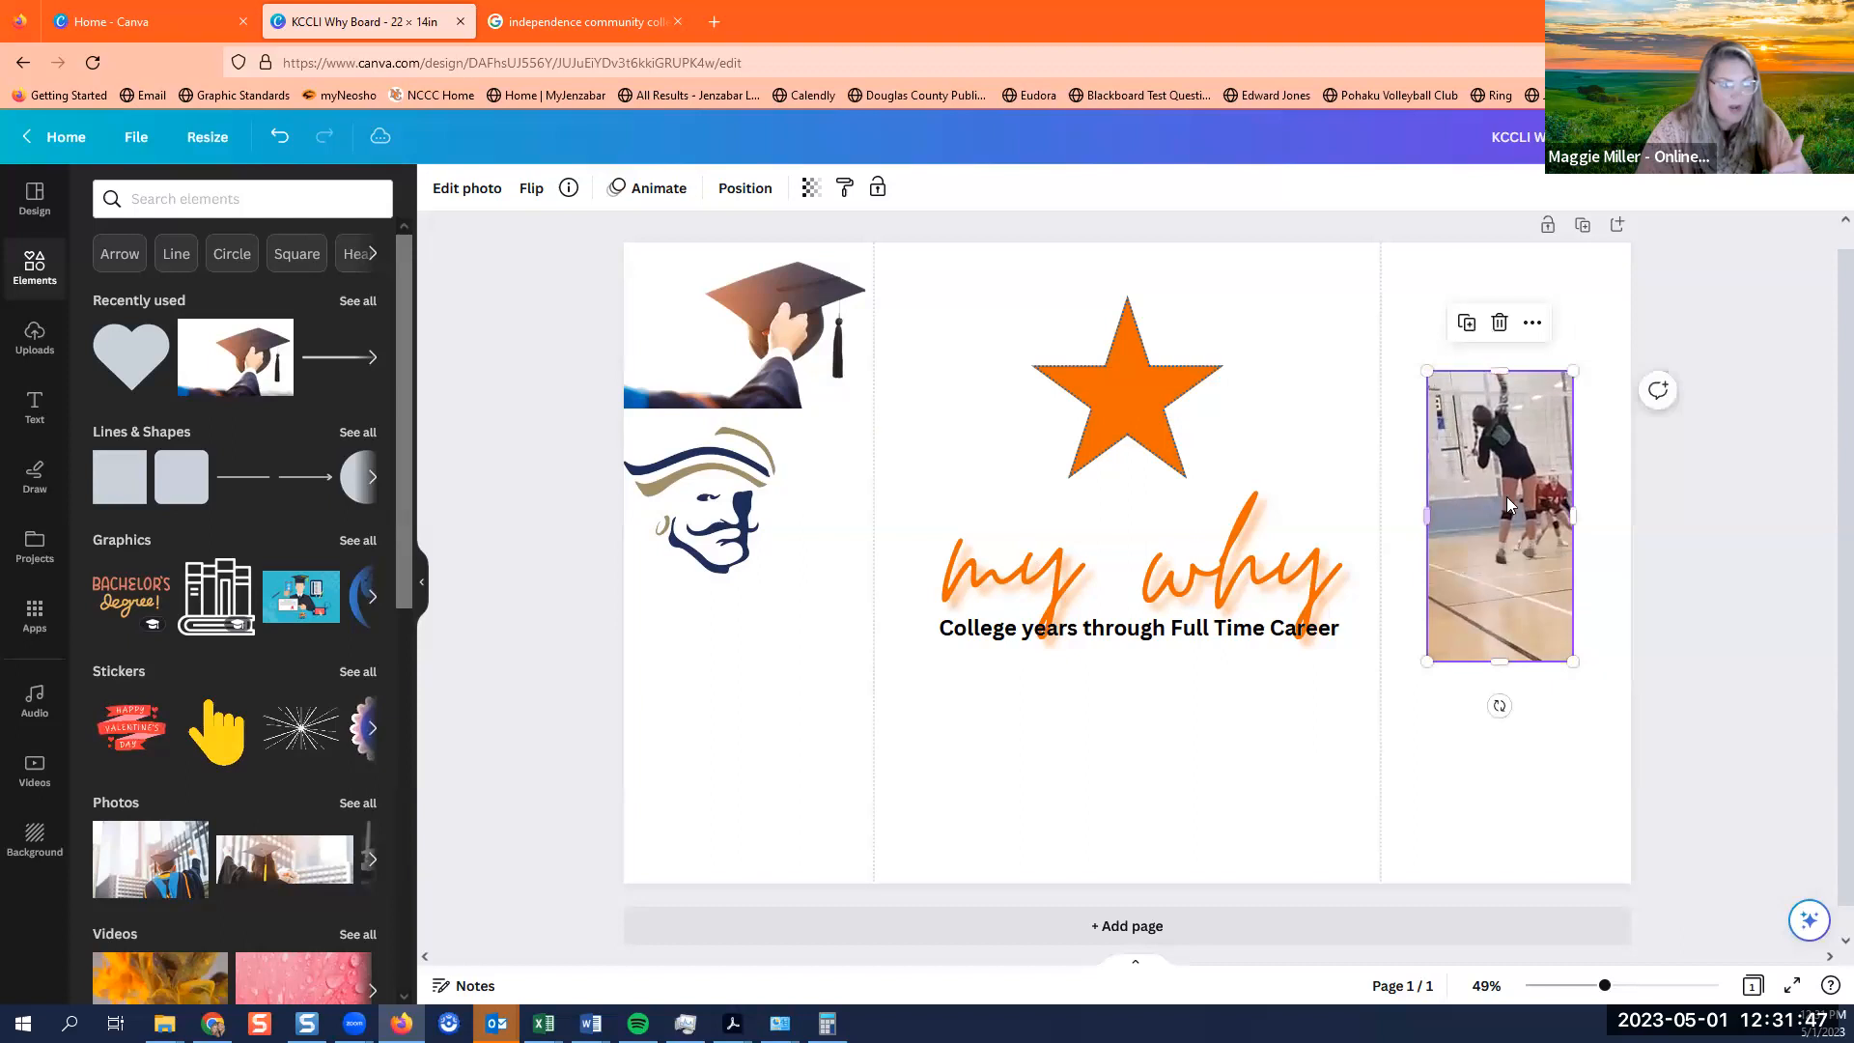
{"action": "left_click", "coordinate": [1582, 519]}
{"action": "left_click", "coordinate": [1563, 517]}
{"action": "left_click_drag", "start_coordinate": [1571, 517], "coordinate": [1614, 517]}
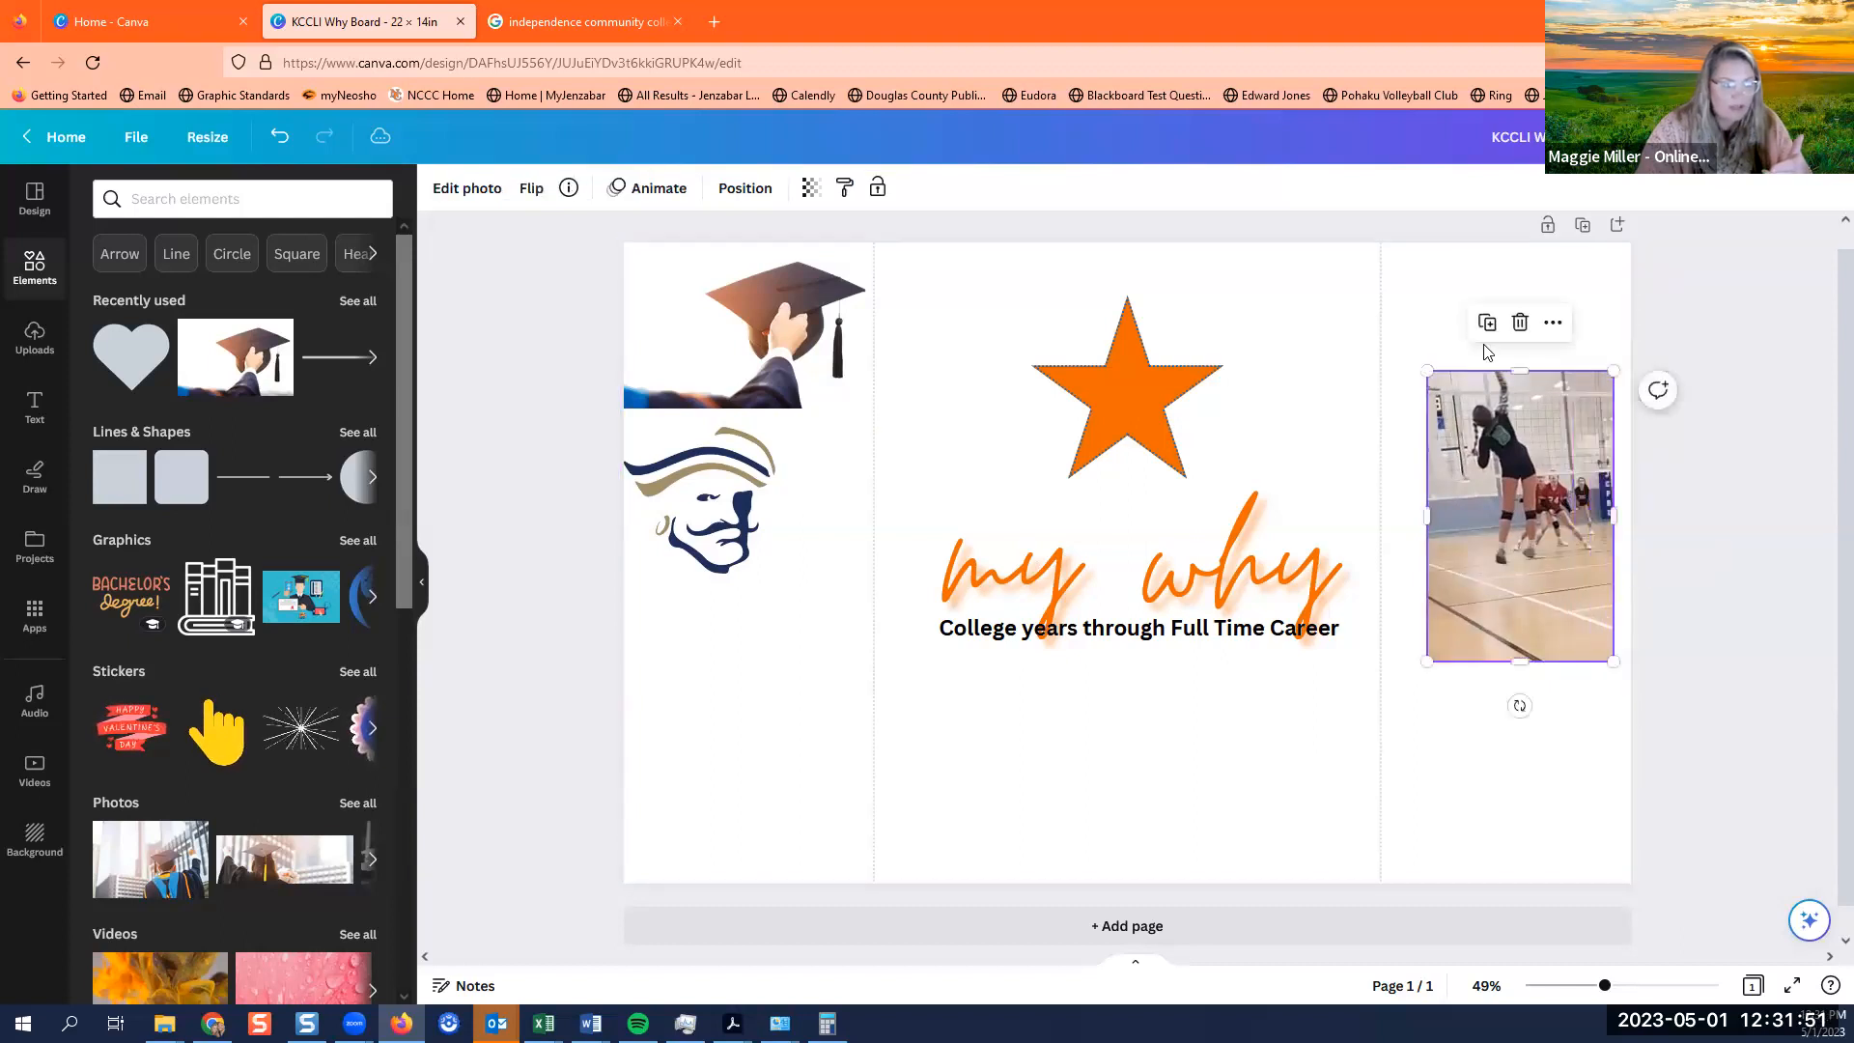
{"action": "left_click_drag", "start_coordinate": [1520, 371], "coordinate": [1532, 287]}
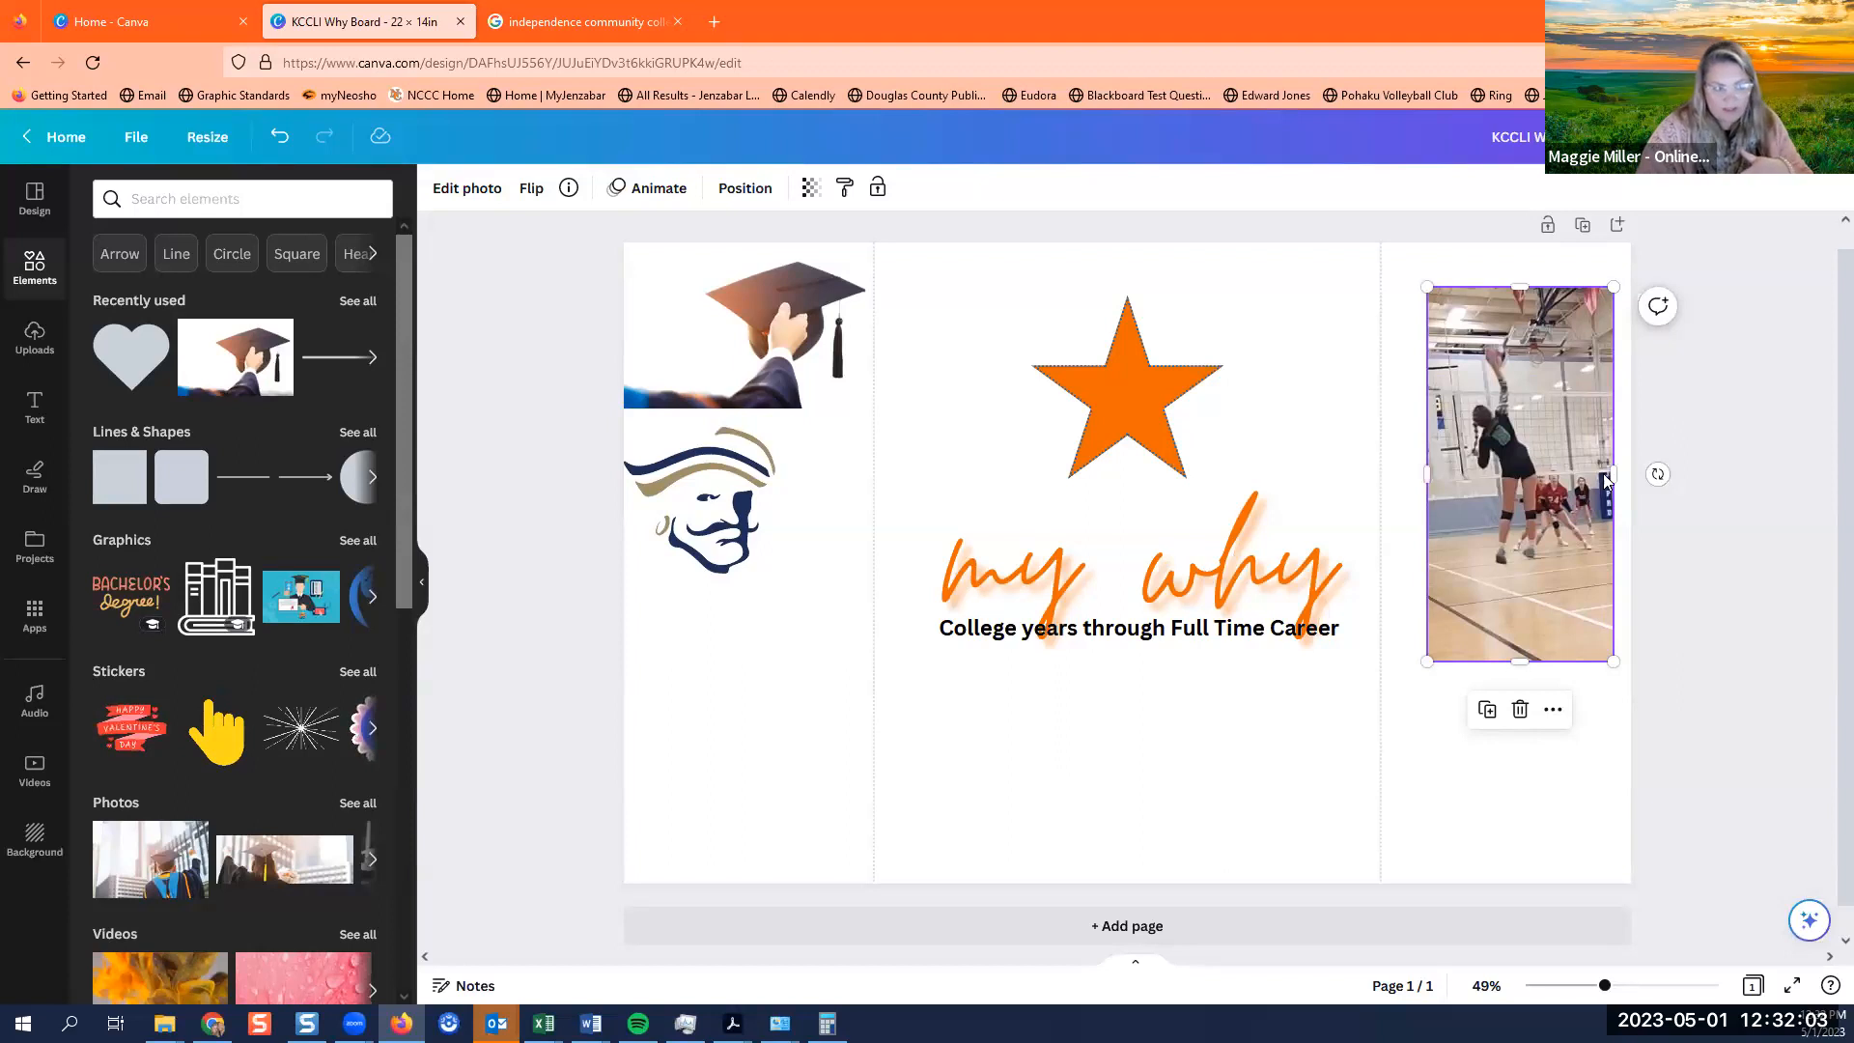
{"action": "left_click_drag", "start_coordinate": [1606, 479], "coordinate": [1638, 490]}
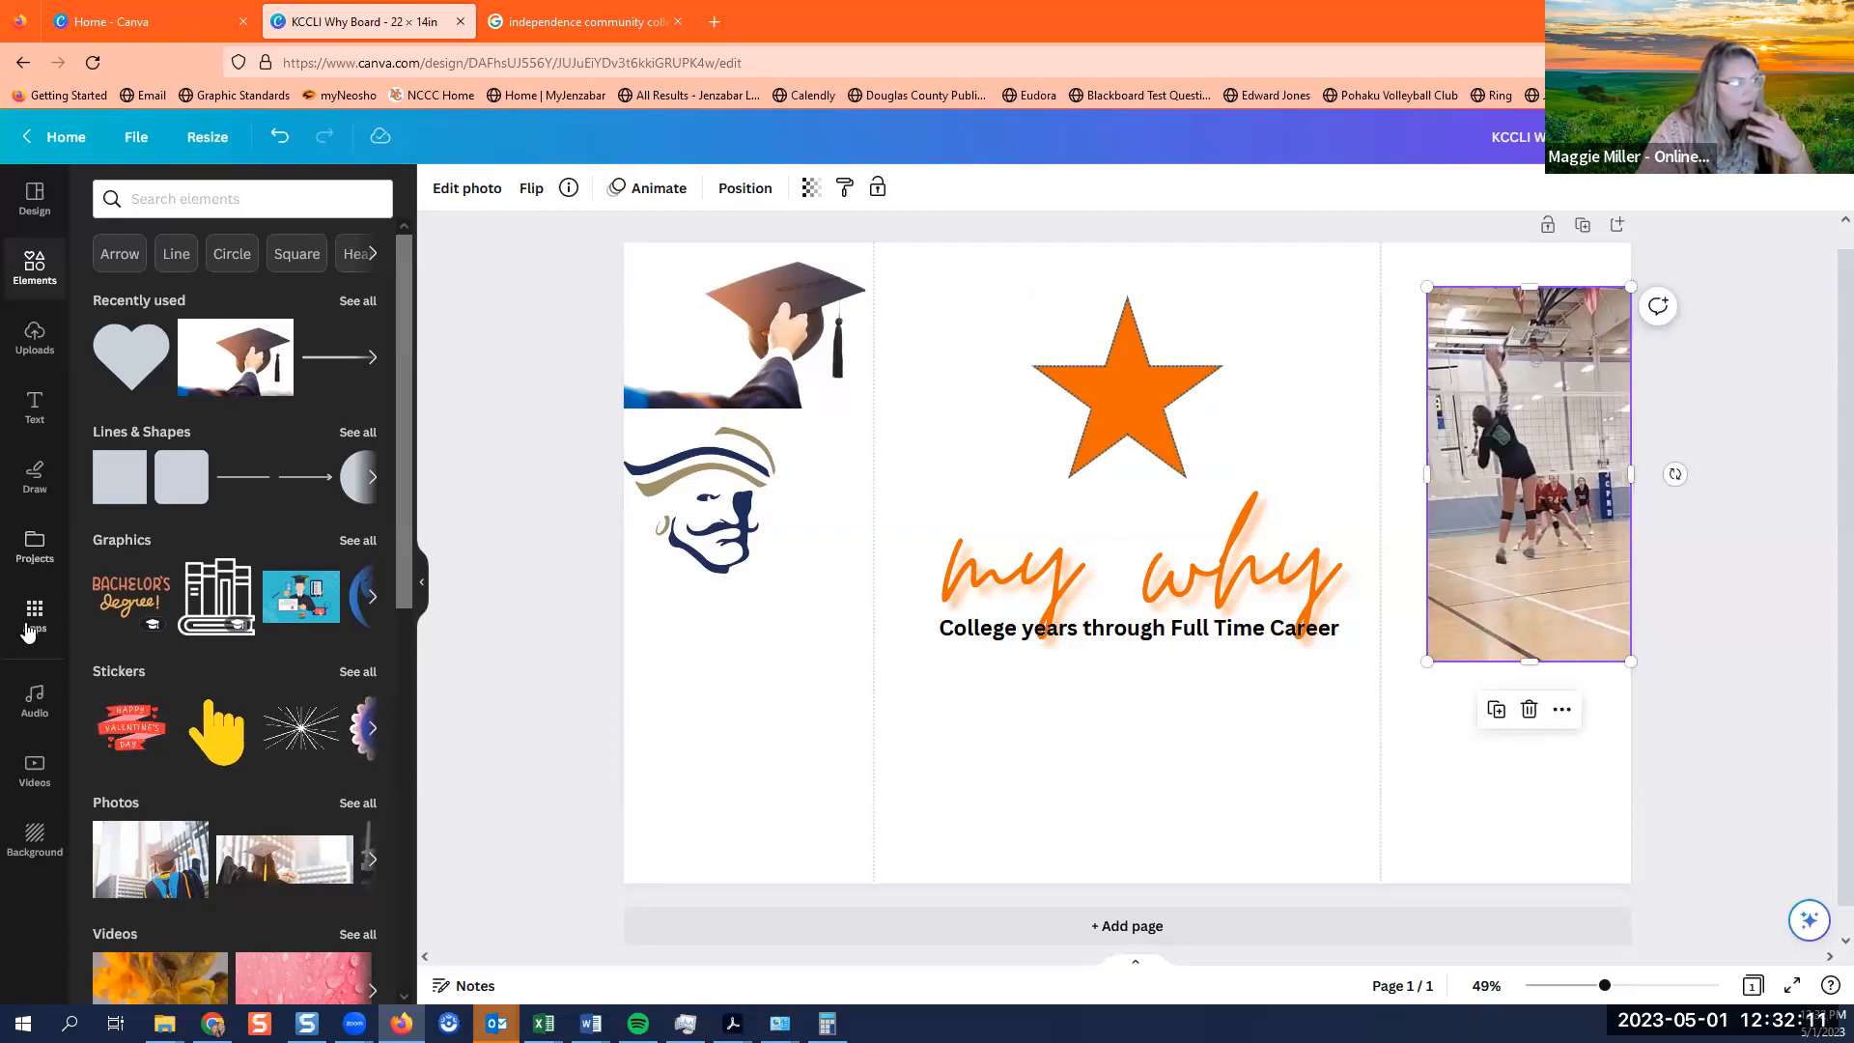
Crop the volleyball photo tightly around the hitting player and set it against the right fold line.
{"action": "left_click", "coordinate": [35, 338]}
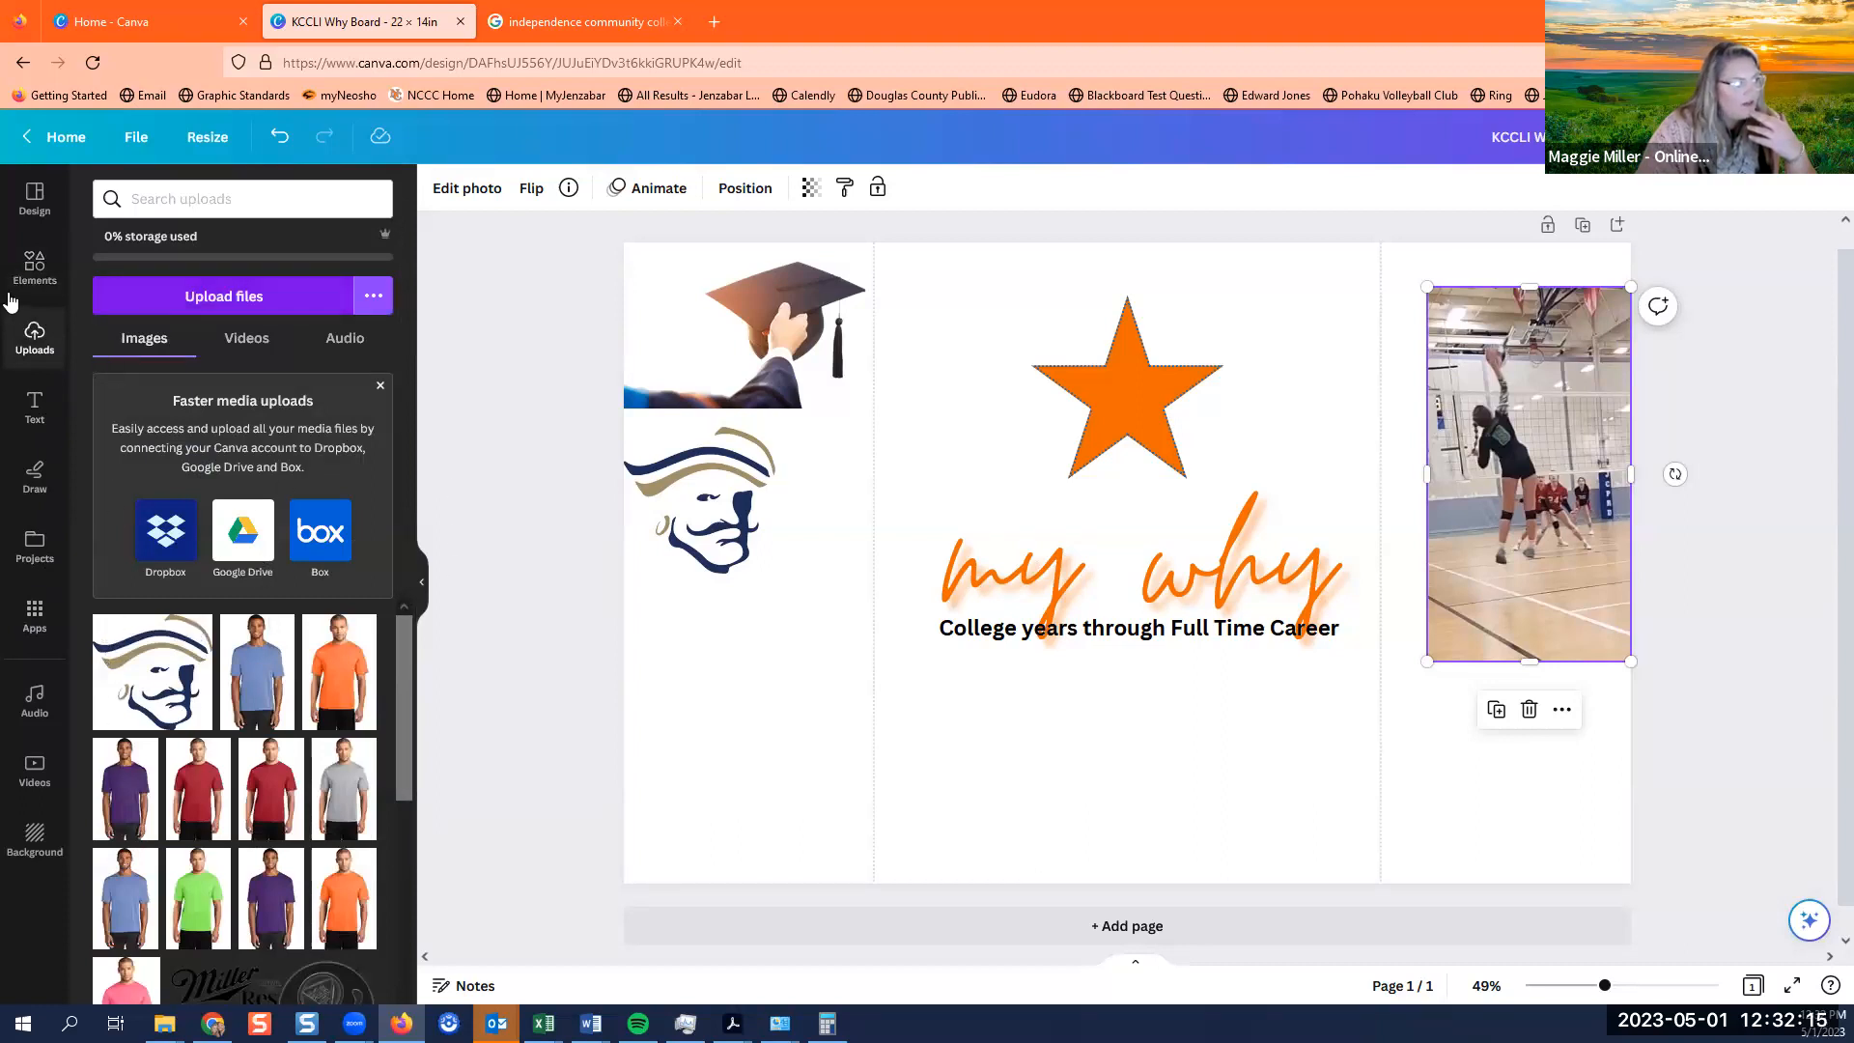
{"action": "left_click", "coordinate": [35, 267]}
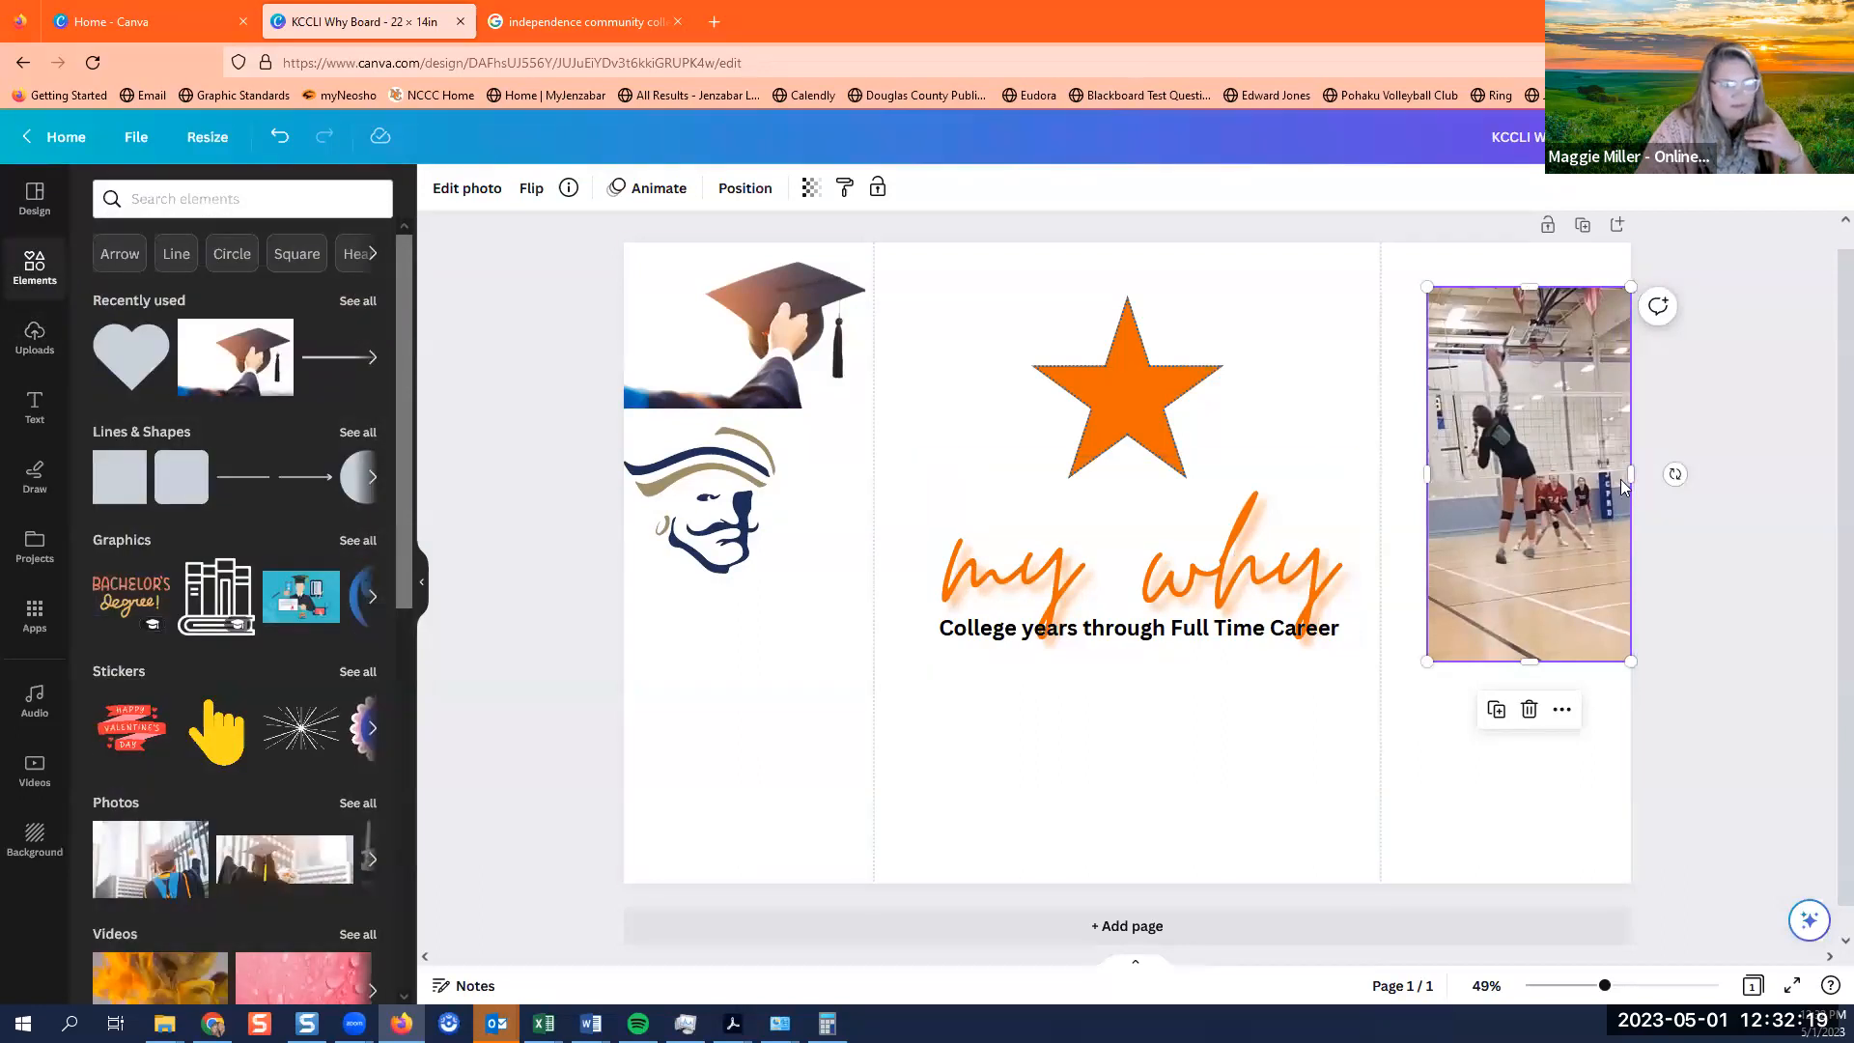
{"action": "left_click_drag", "start_coordinate": [1628, 475], "coordinate": [1510, 576]}
{"action": "left_click_drag", "start_coordinate": [1446, 386], "coordinate": [1452, 426]}
{"action": "left_click_drag", "start_coordinate": [1445, 761], "coordinate": [1449, 735]}
Remove the background from the volleyball photo with BG Remover.
{"action": "left_click", "coordinate": [483, 188]}
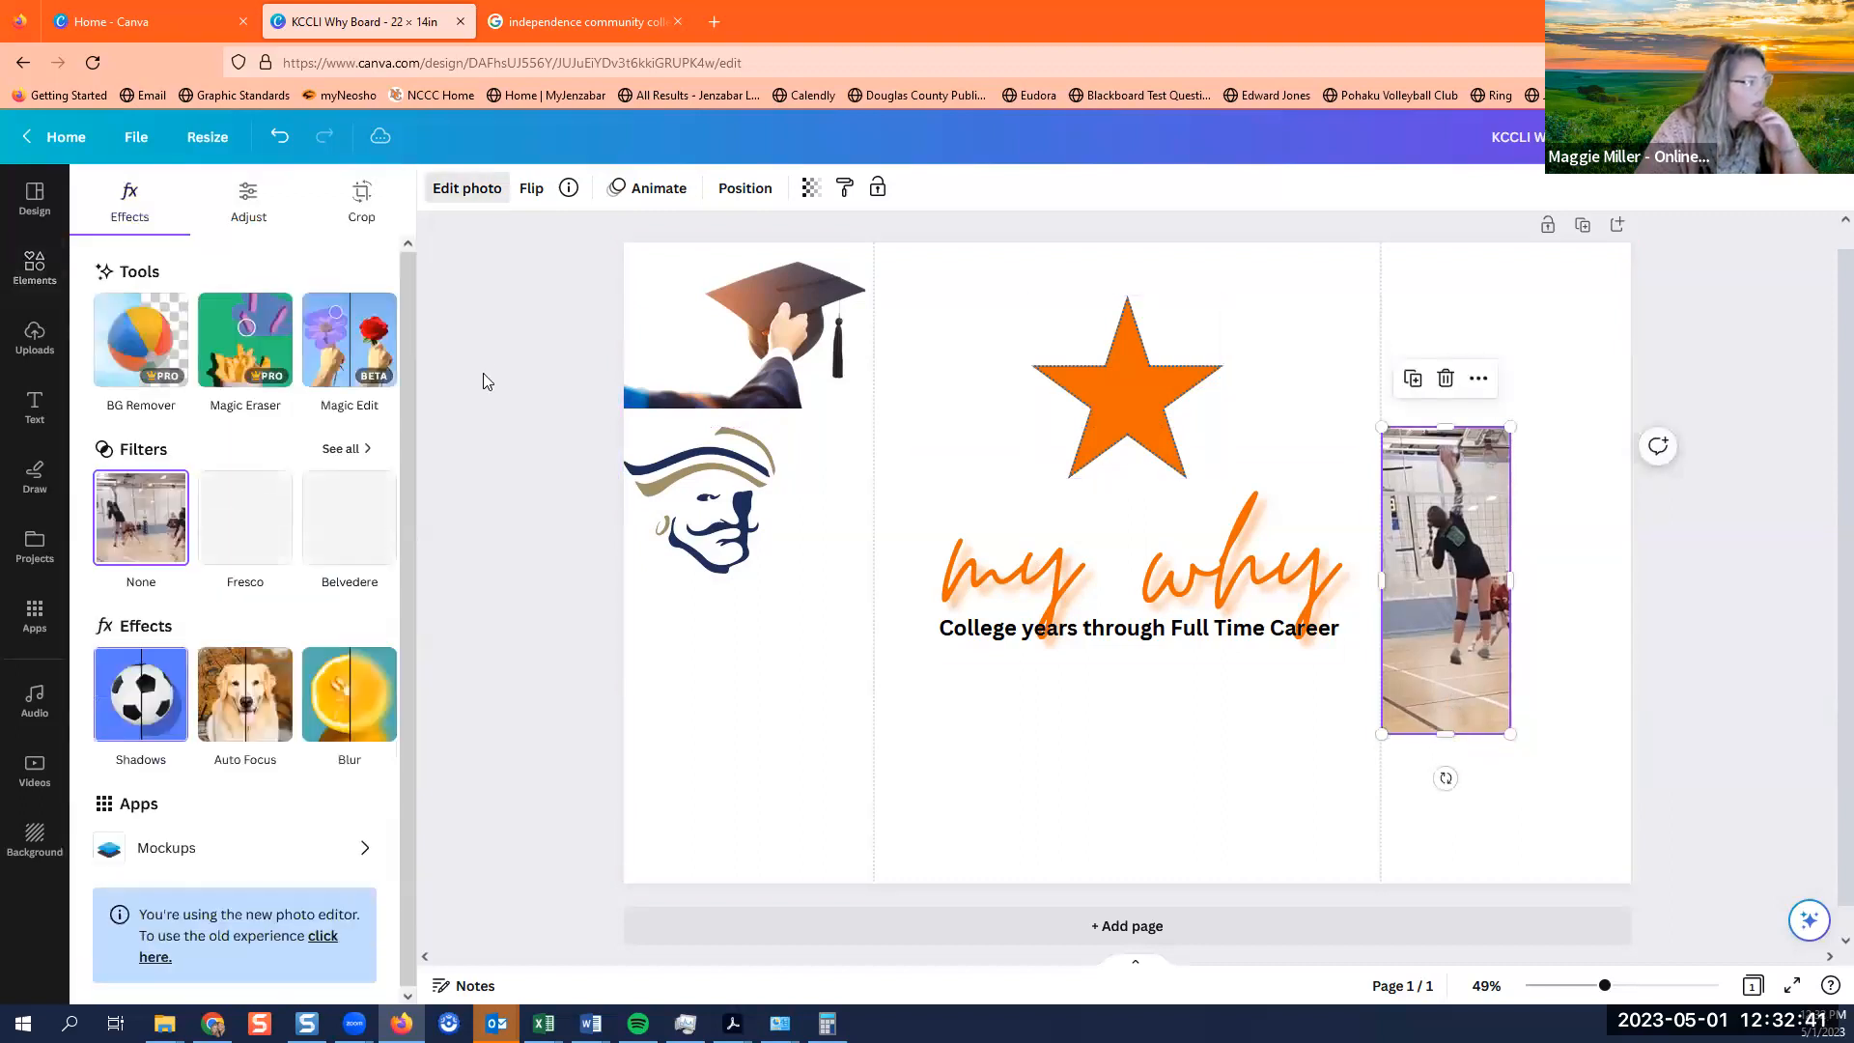
{"action": "left_click", "coordinate": [142, 348]}
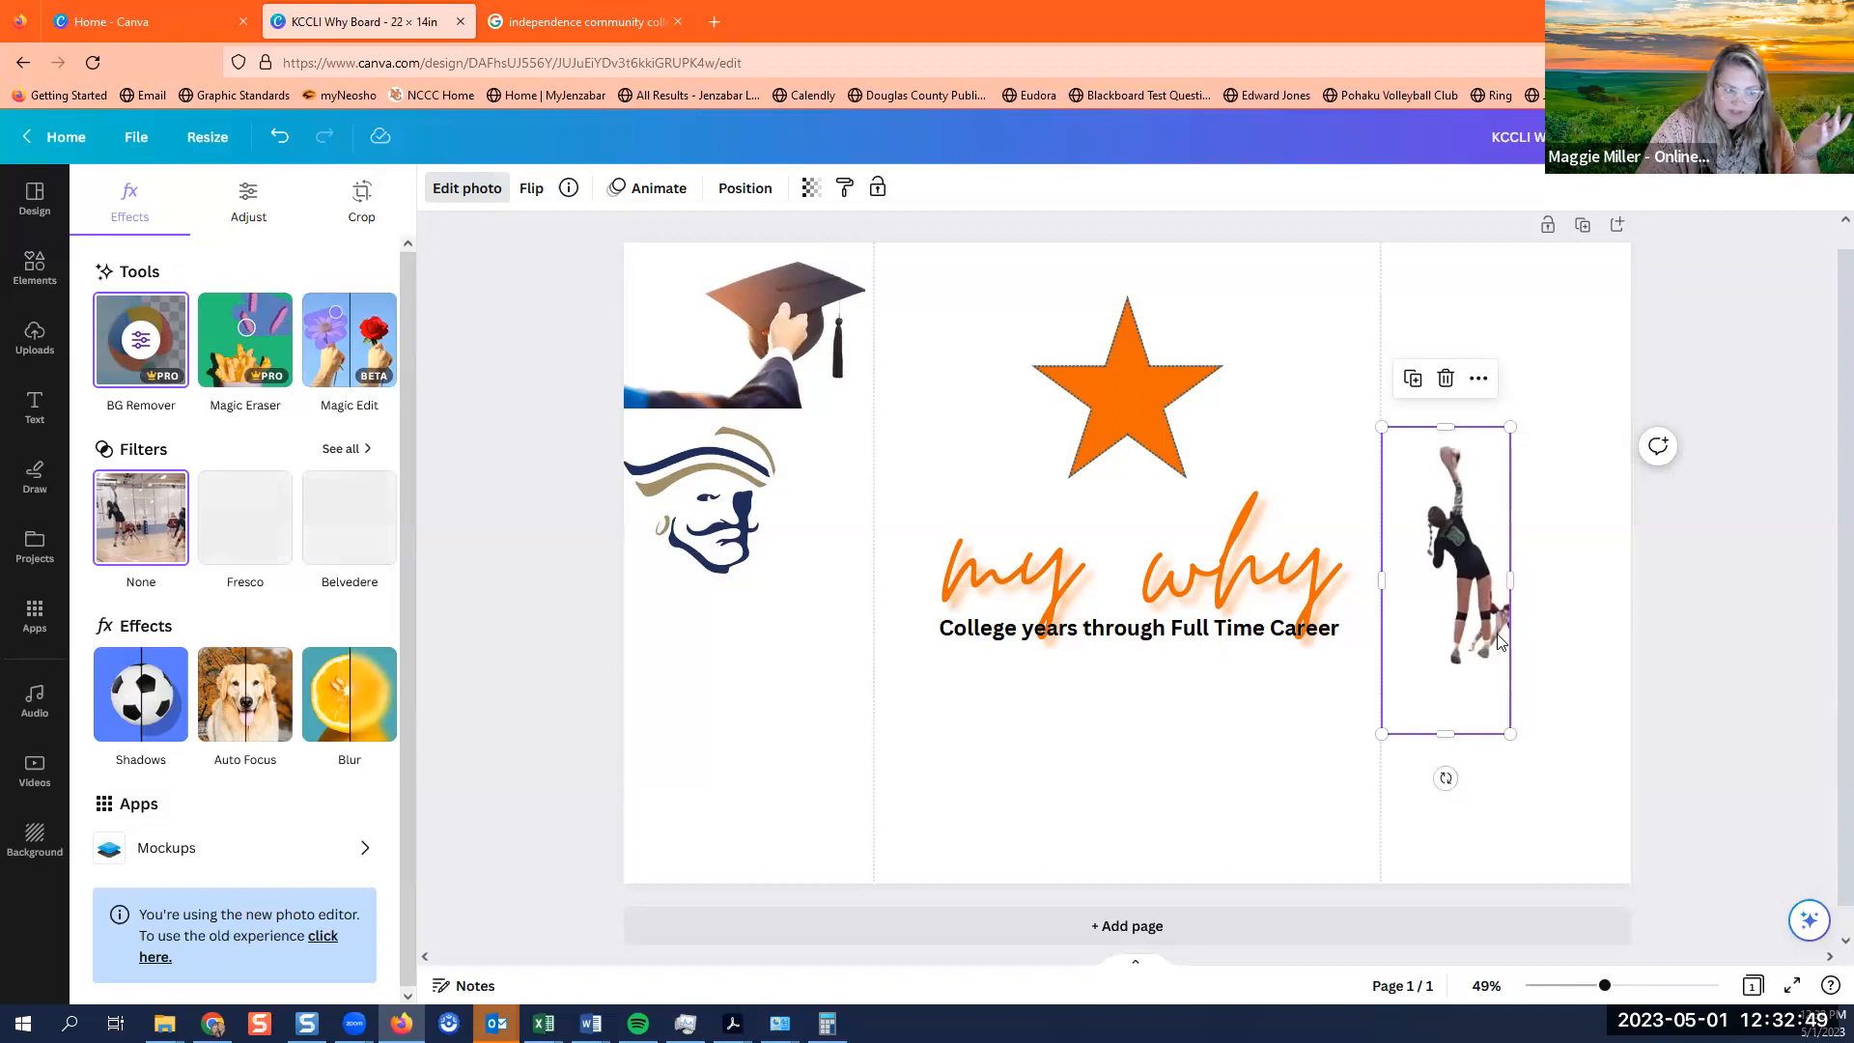
{"action": "left_click", "coordinate": [1640, 986]}
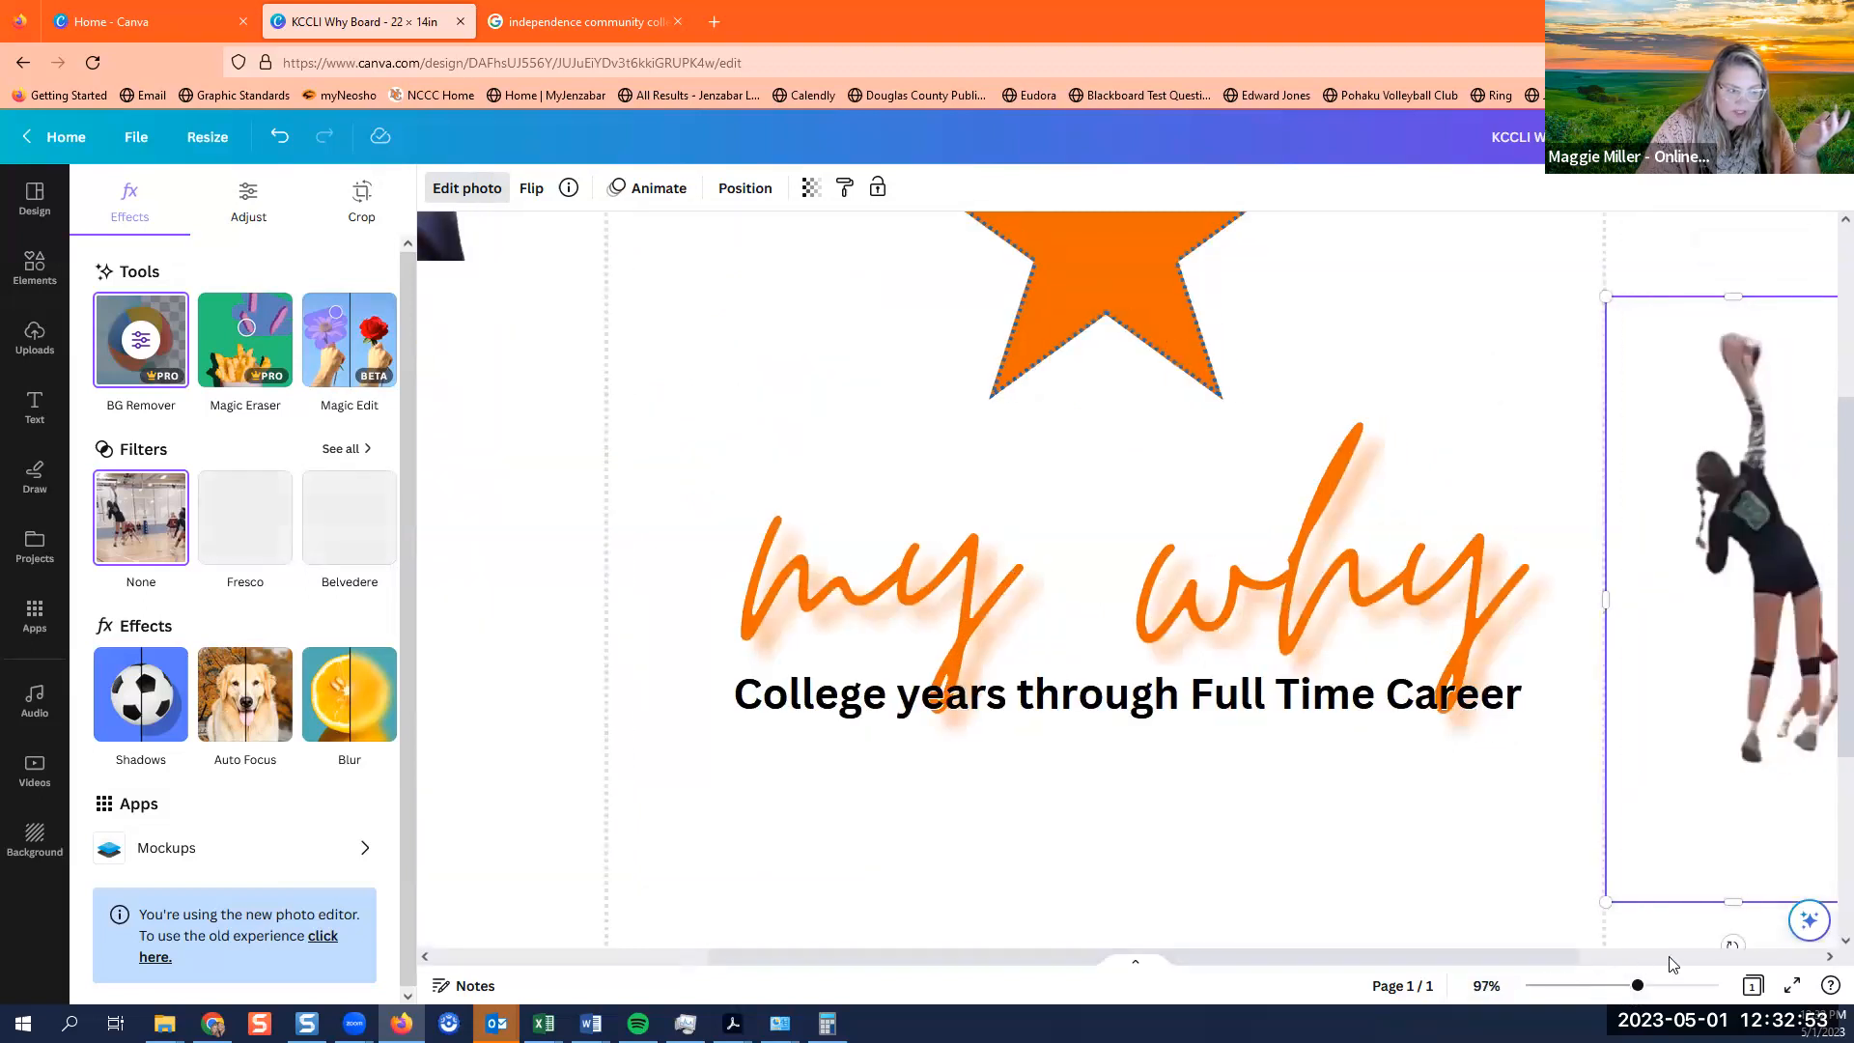
{"action": "left_click", "coordinate": [1670, 957]}
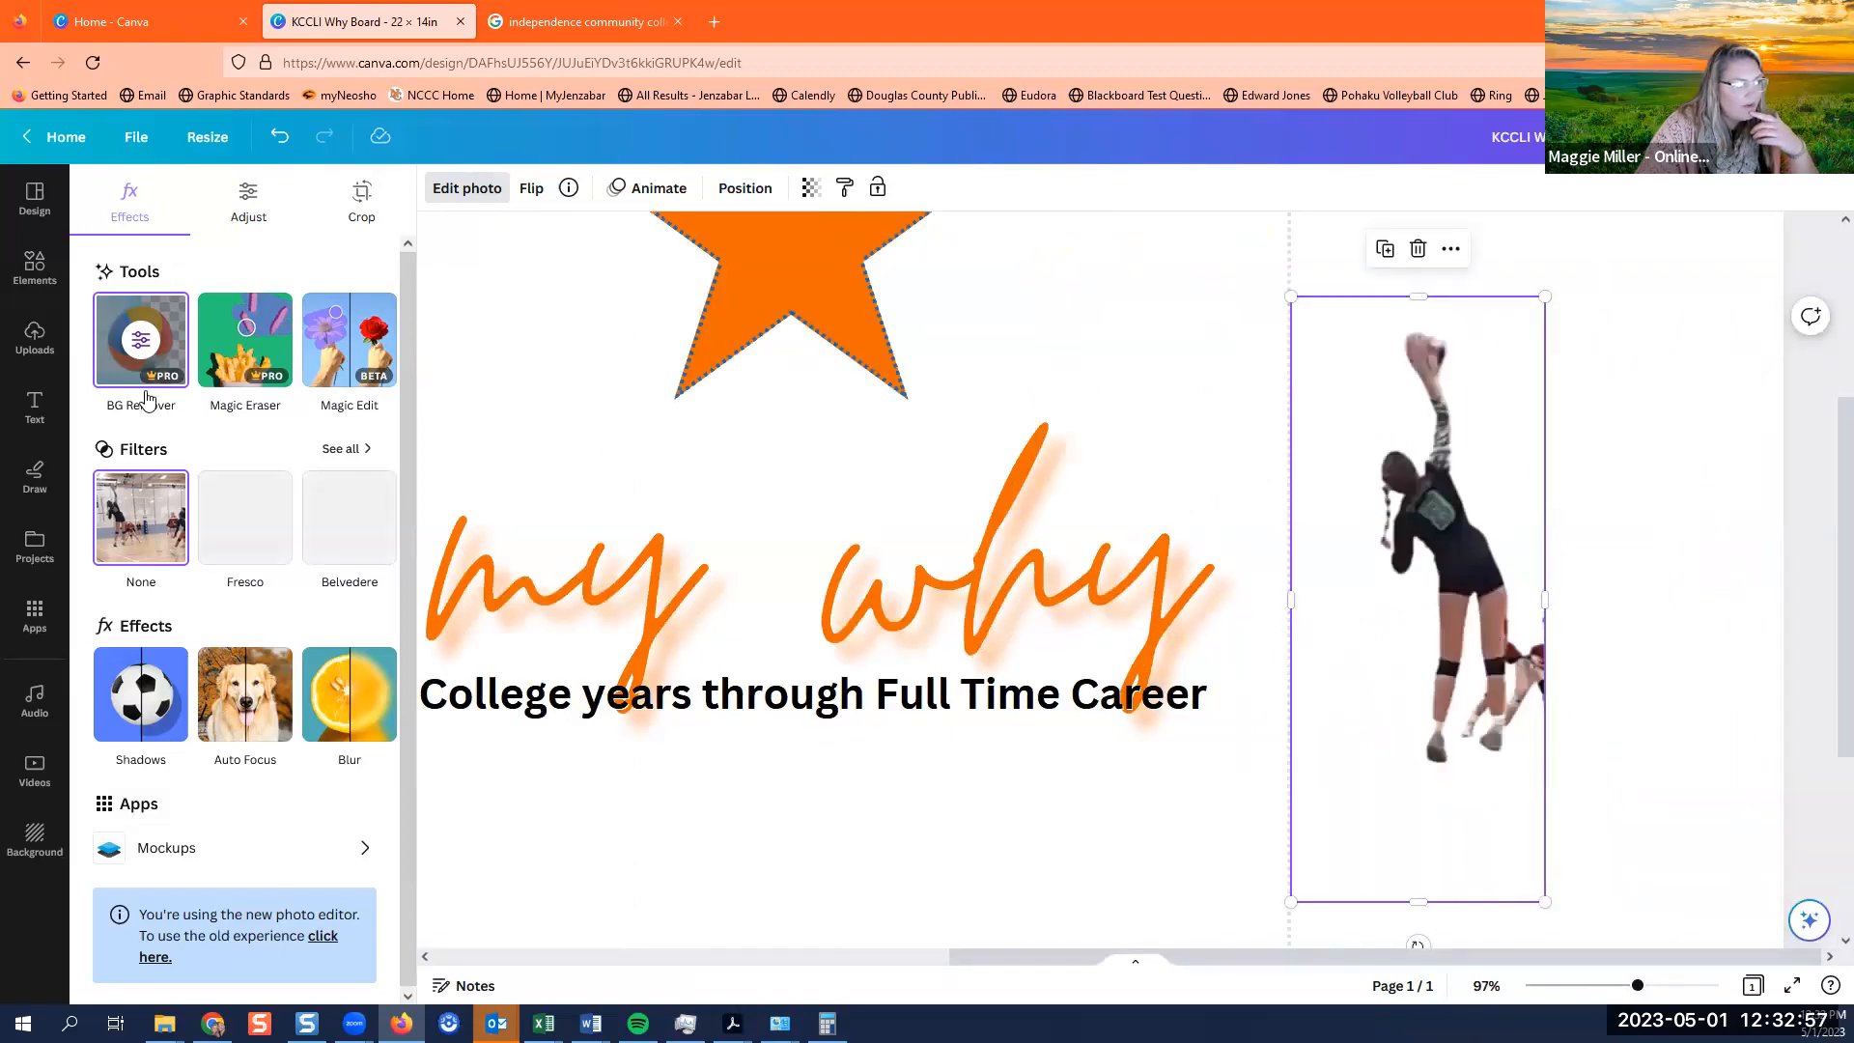
Erase the leftover players next to the hitter's legs in Background Remover, using brush sizes 20 and 7, and return to the poster.
{"action": "left_click", "coordinate": [140, 342]}
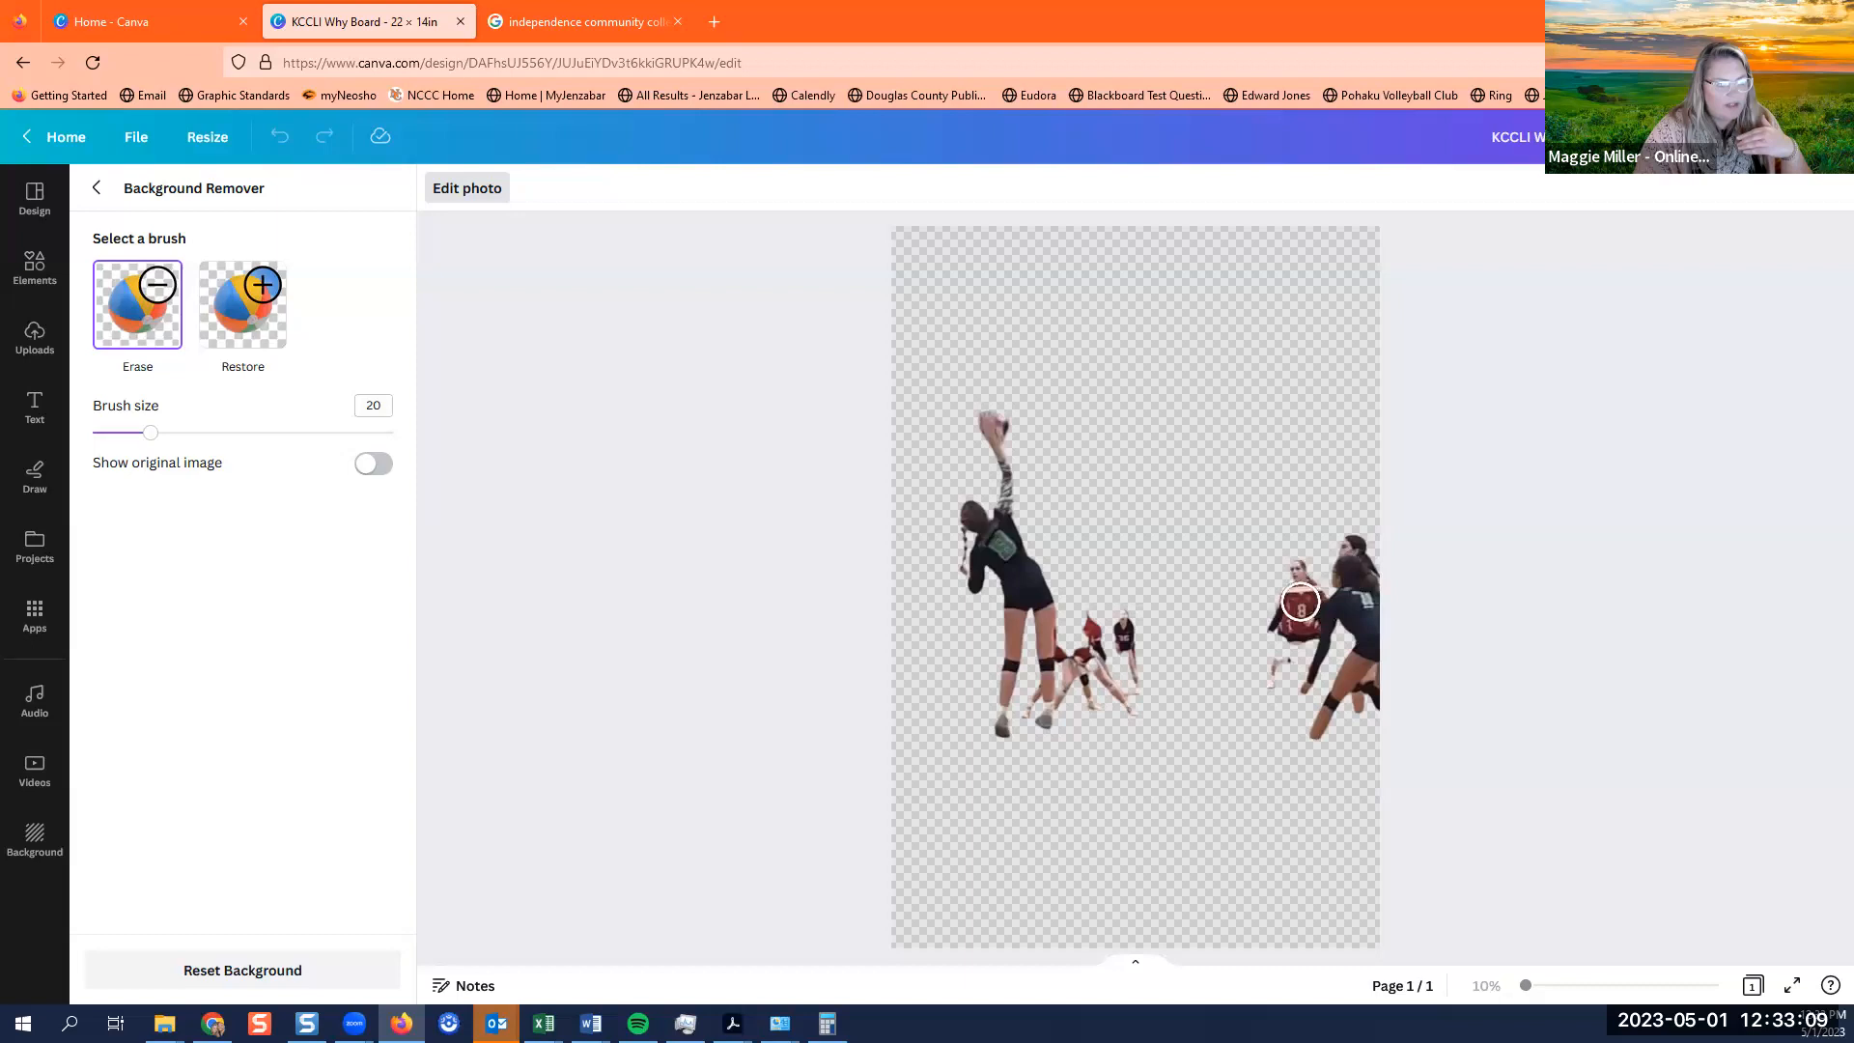
{"action": "mouse_move", "coordinate": [1103, 644]}
{"action": "left_mouse_down"}
{"action": "mouse_move", "coordinate": [1112, 702]}
{"action": "mouse_move", "coordinate": [1120, 598]}
{"action": "left_mouse_up"}
{"action": "mouse_move", "coordinate": [1140, 684]}
{"action": "left_mouse_down"}
{"action": "mouse_move", "coordinate": [1142, 728]}
{"action": "mouse_move", "coordinate": [1093, 702]}
{"action": "mouse_move", "coordinate": [1085, 646]}
{"action": "mouse_move", "coordinate": [1077, 702]}
{"action": "left_mouse_up"}
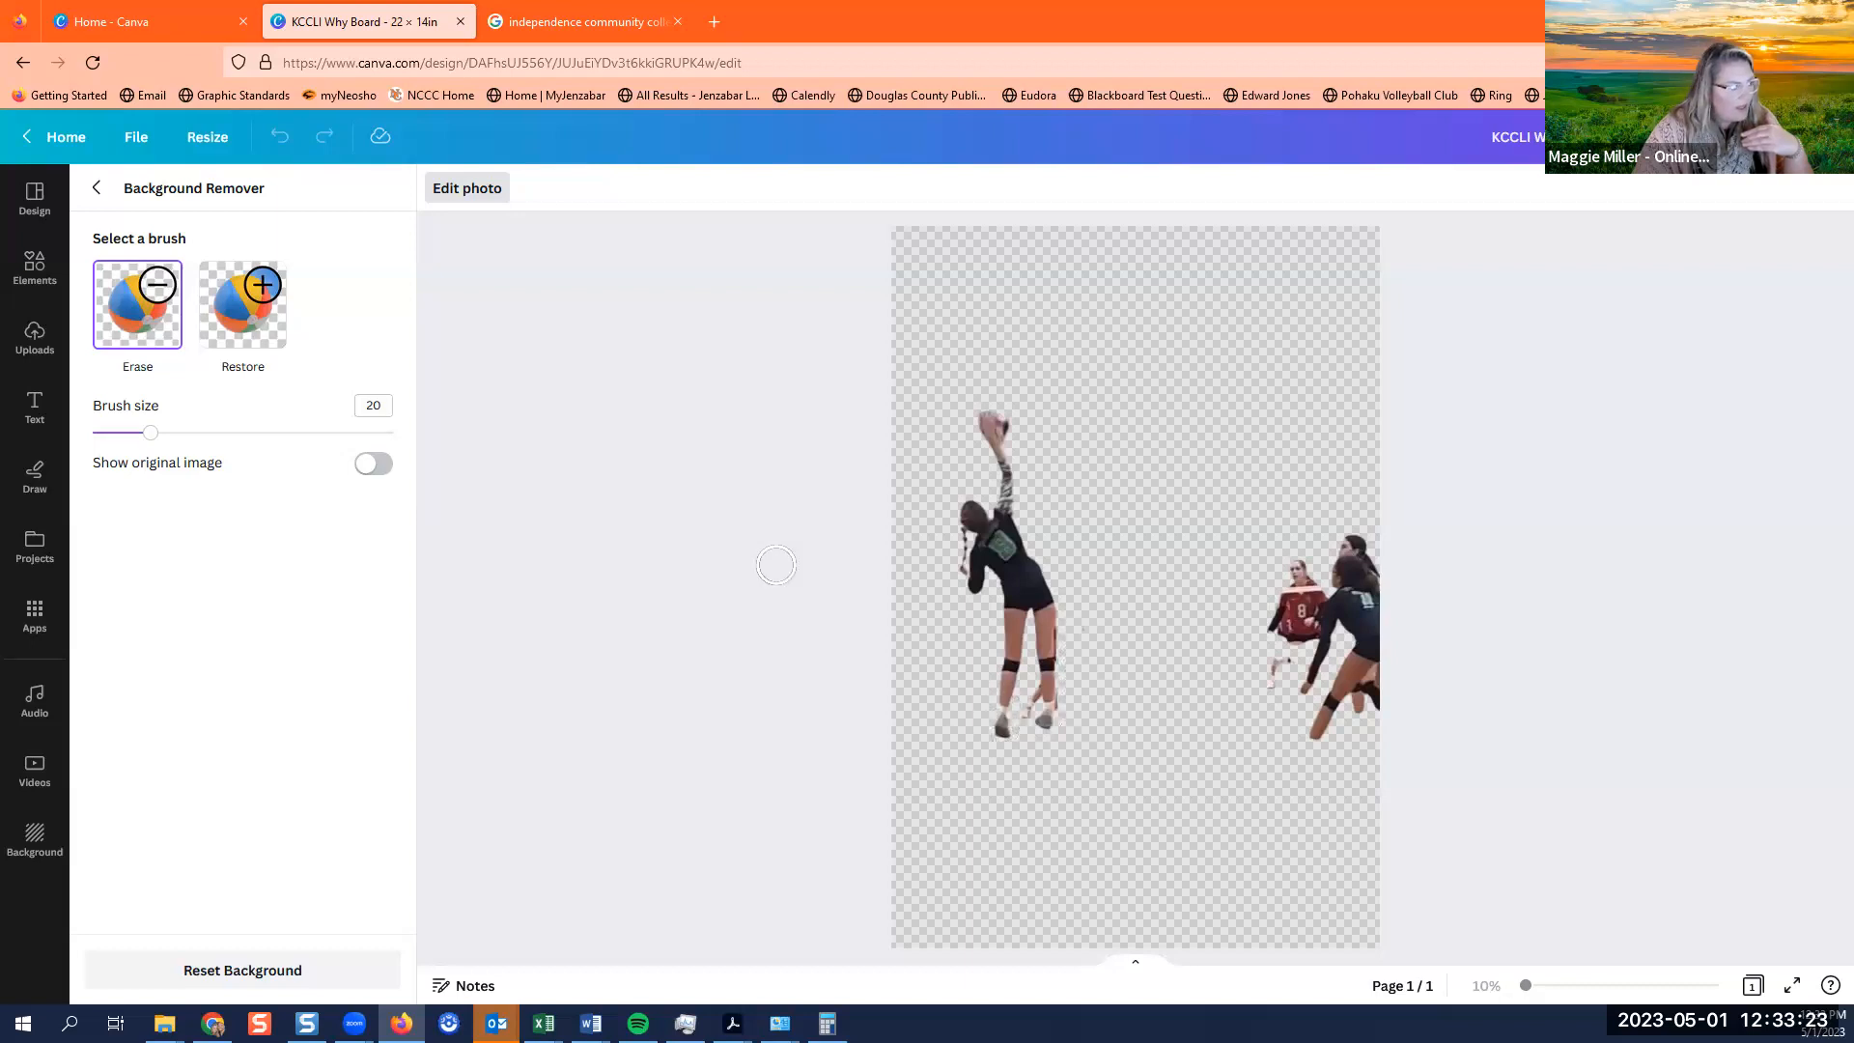
{"action": "left_click_drag", "start_coordinate": [150, 434], "coordinate": [114, 452]}
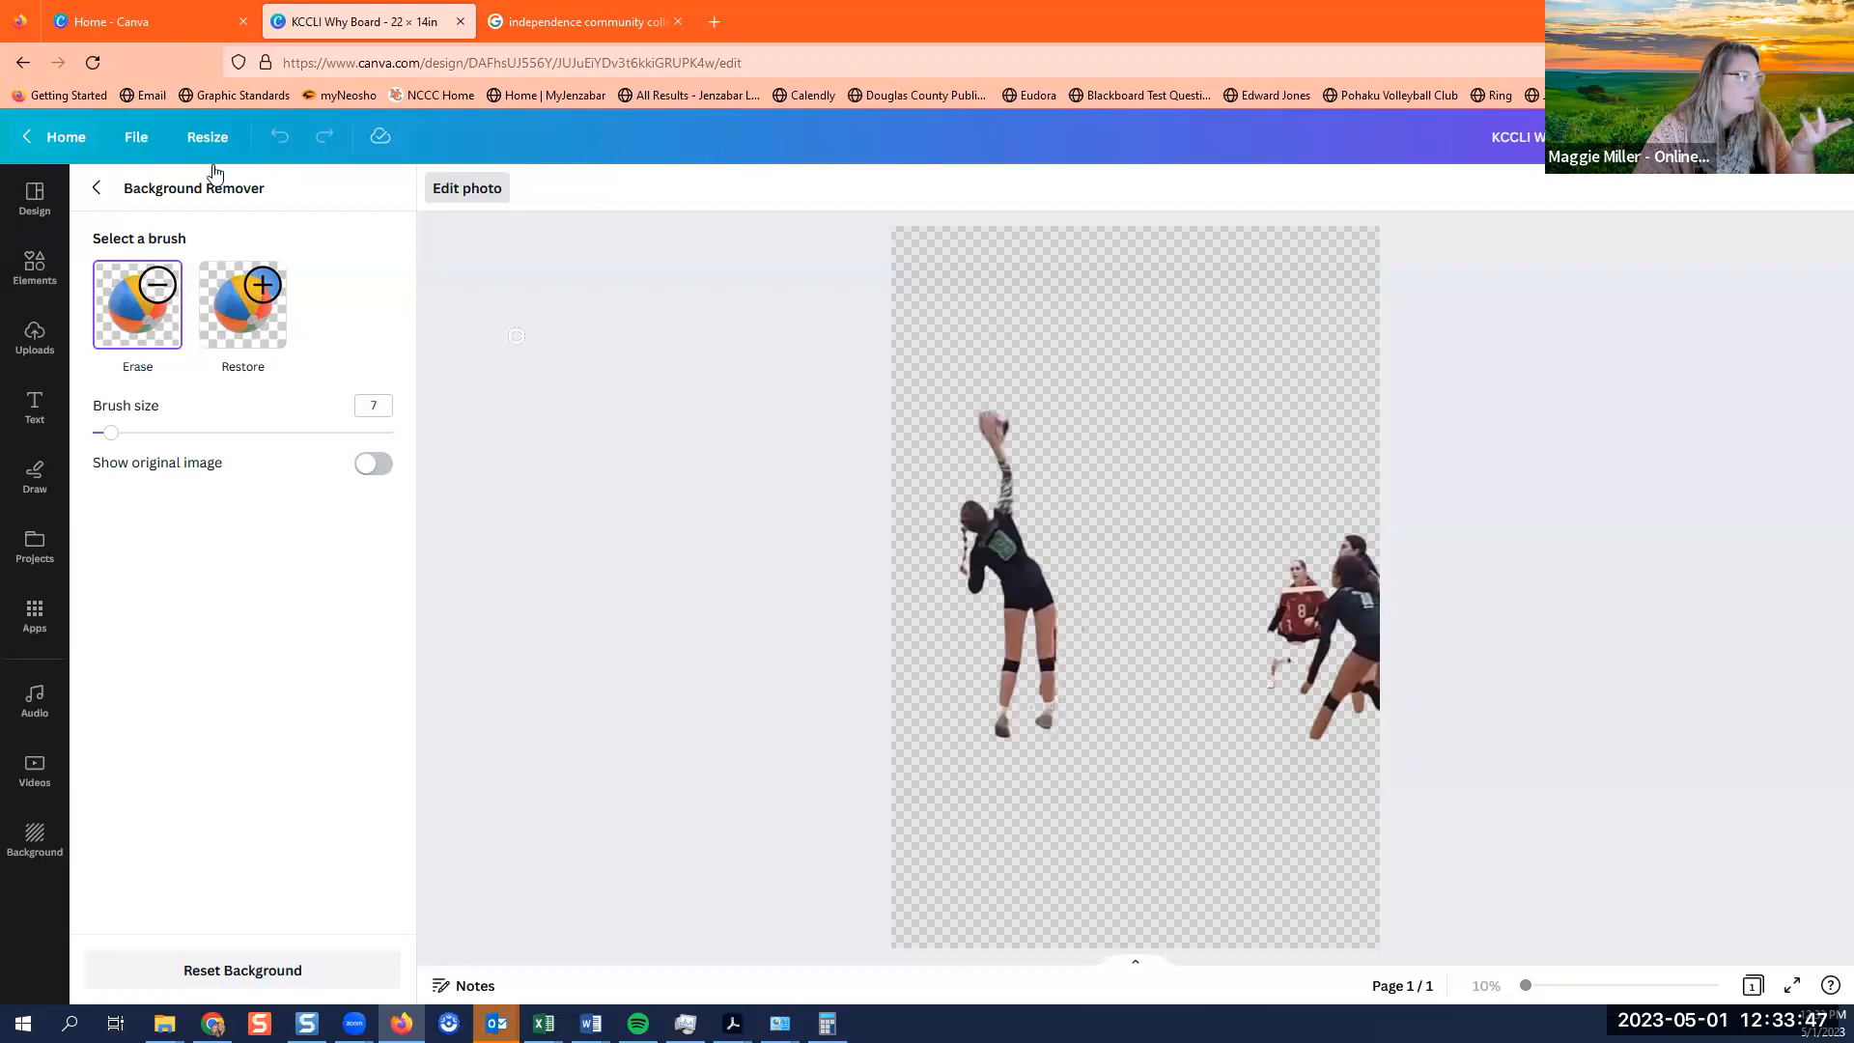
{"action": "left_click", "coordinate": [99, 191]}
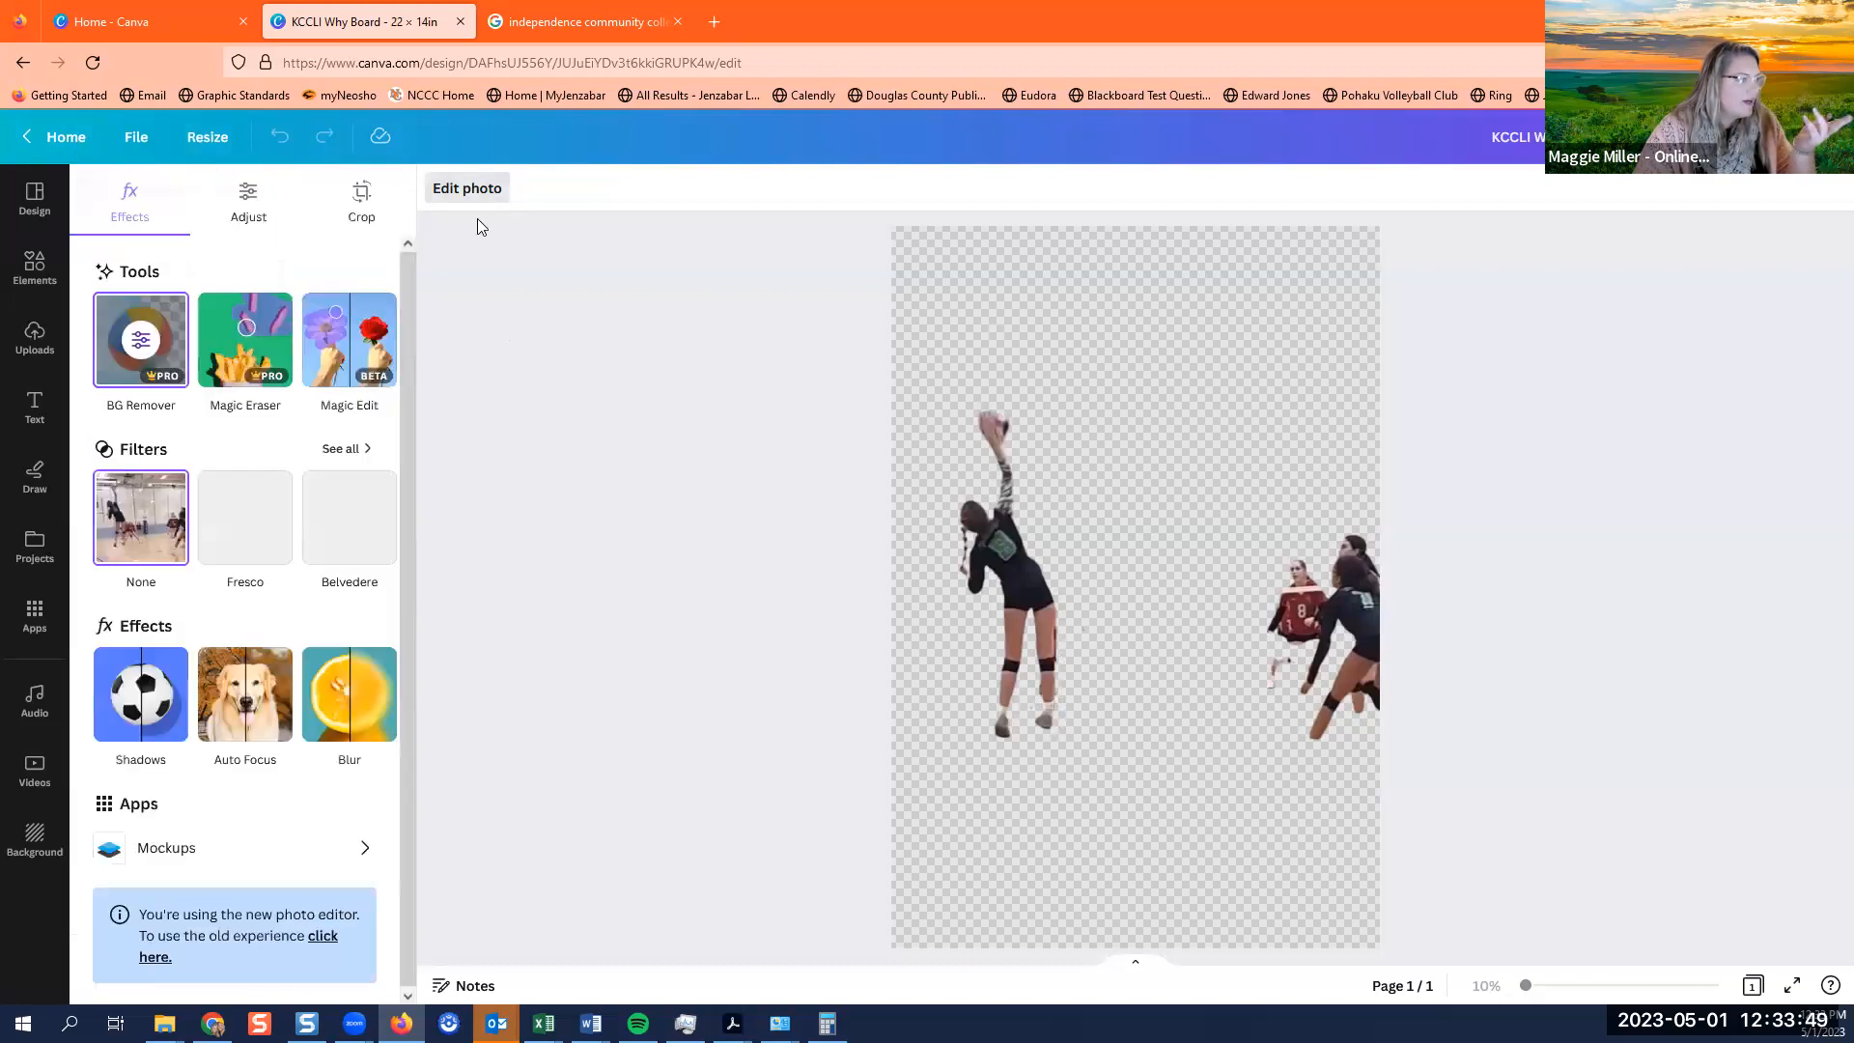
{"action": "left_click", "coordinate": [1599, 985]}
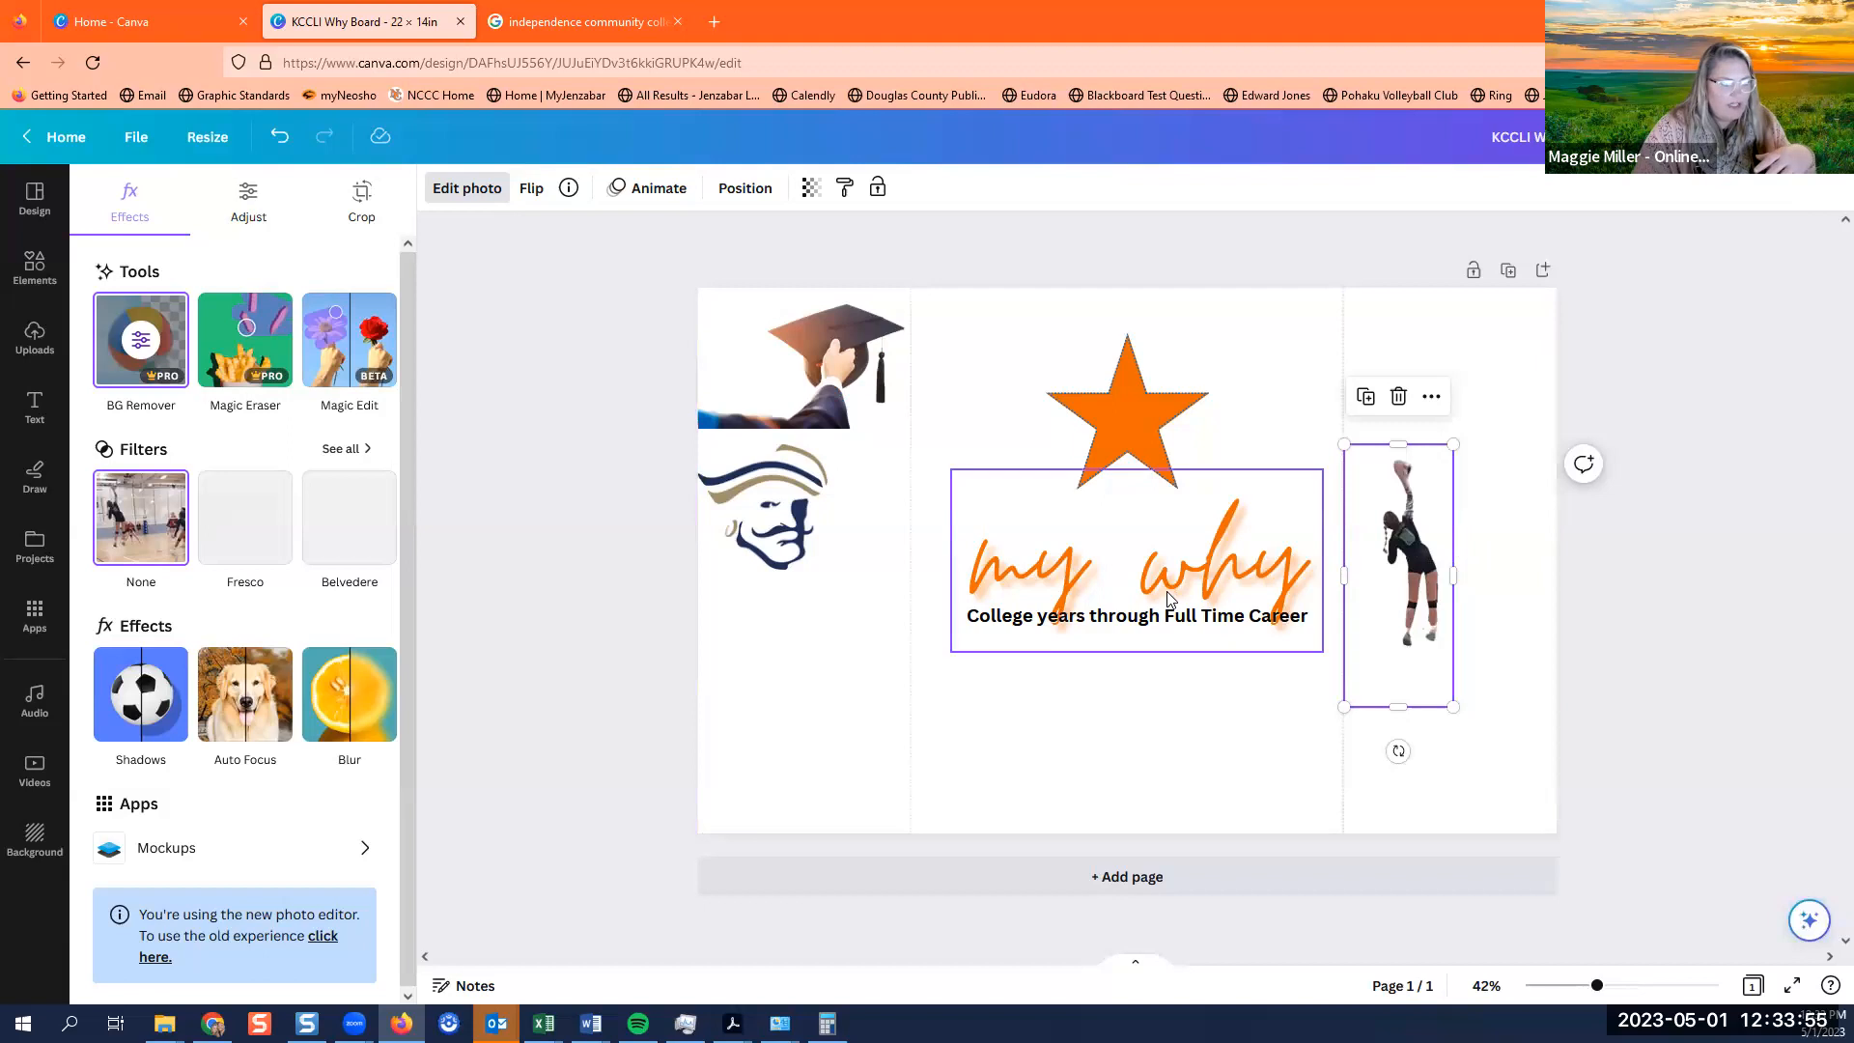
{"action": "left_click", "coordinate": [1615, 492]}
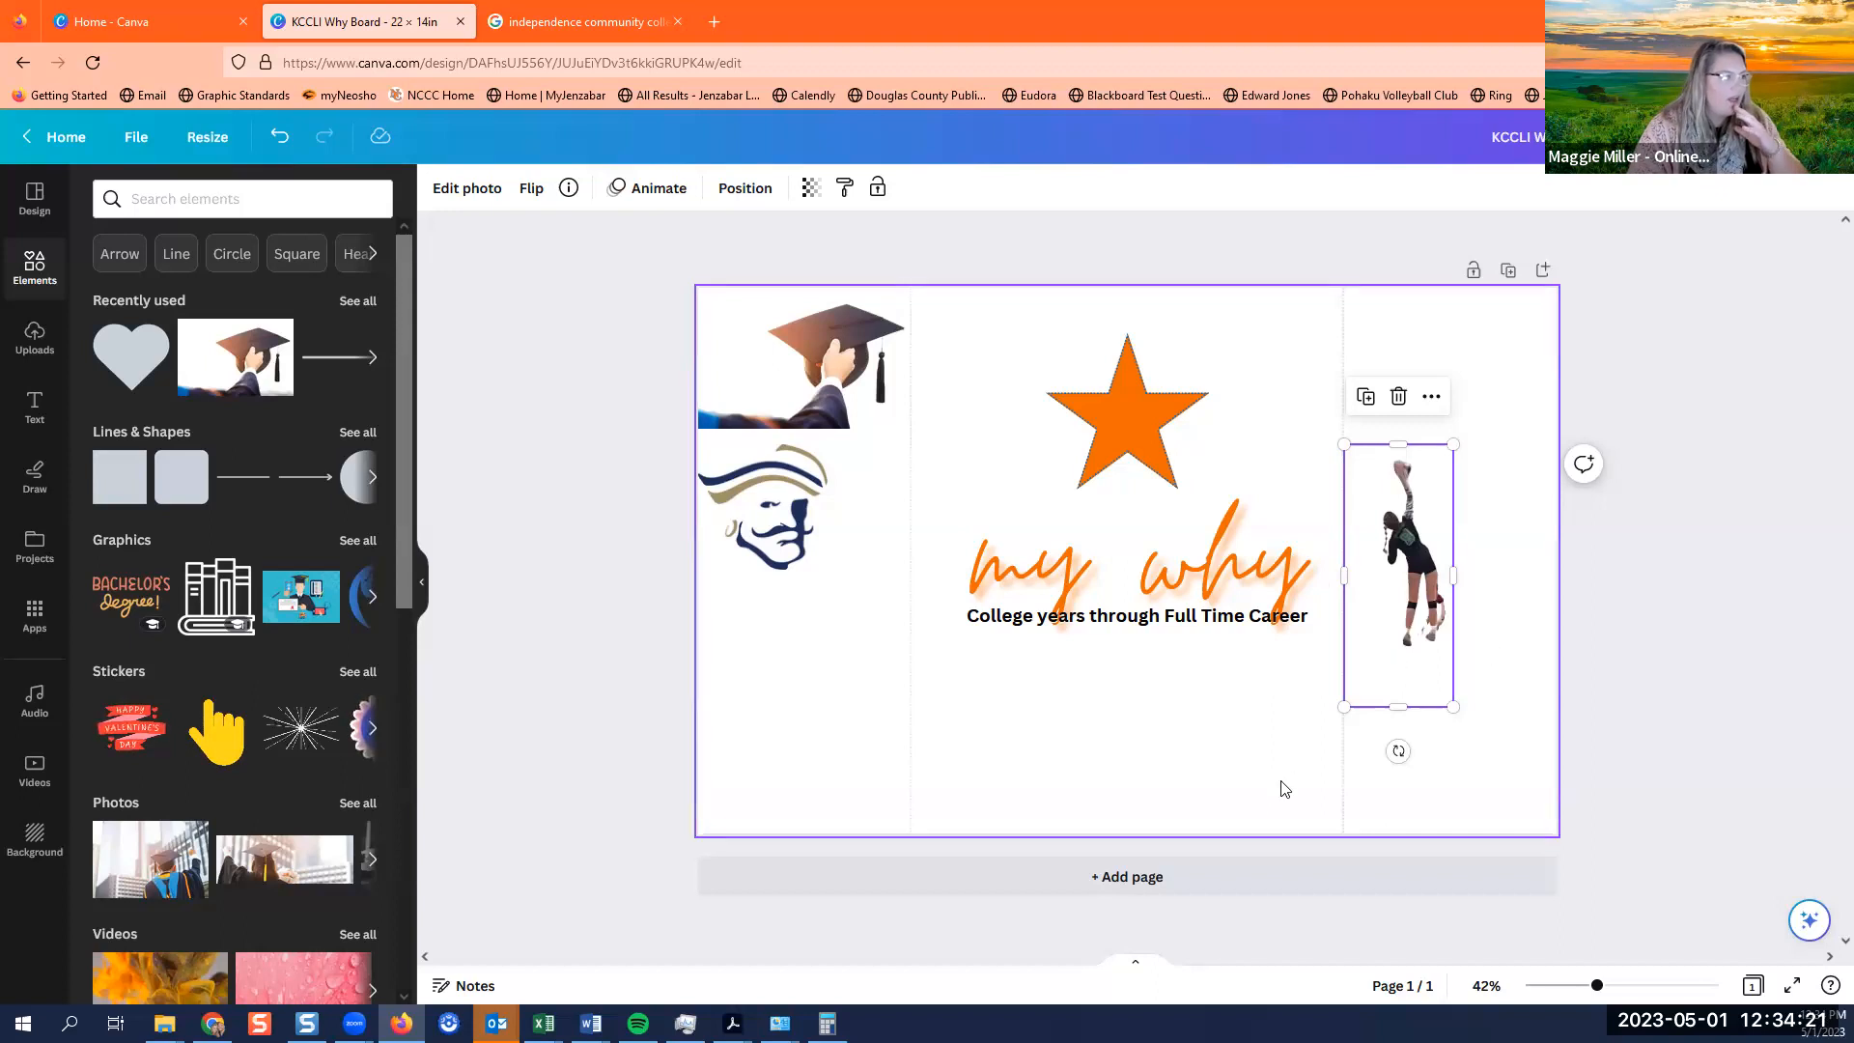
Move the volleyball player cutout up to the top of the right panel, beside the fold line.
{"action": "left_click", "coordinate": [1108, 805]}
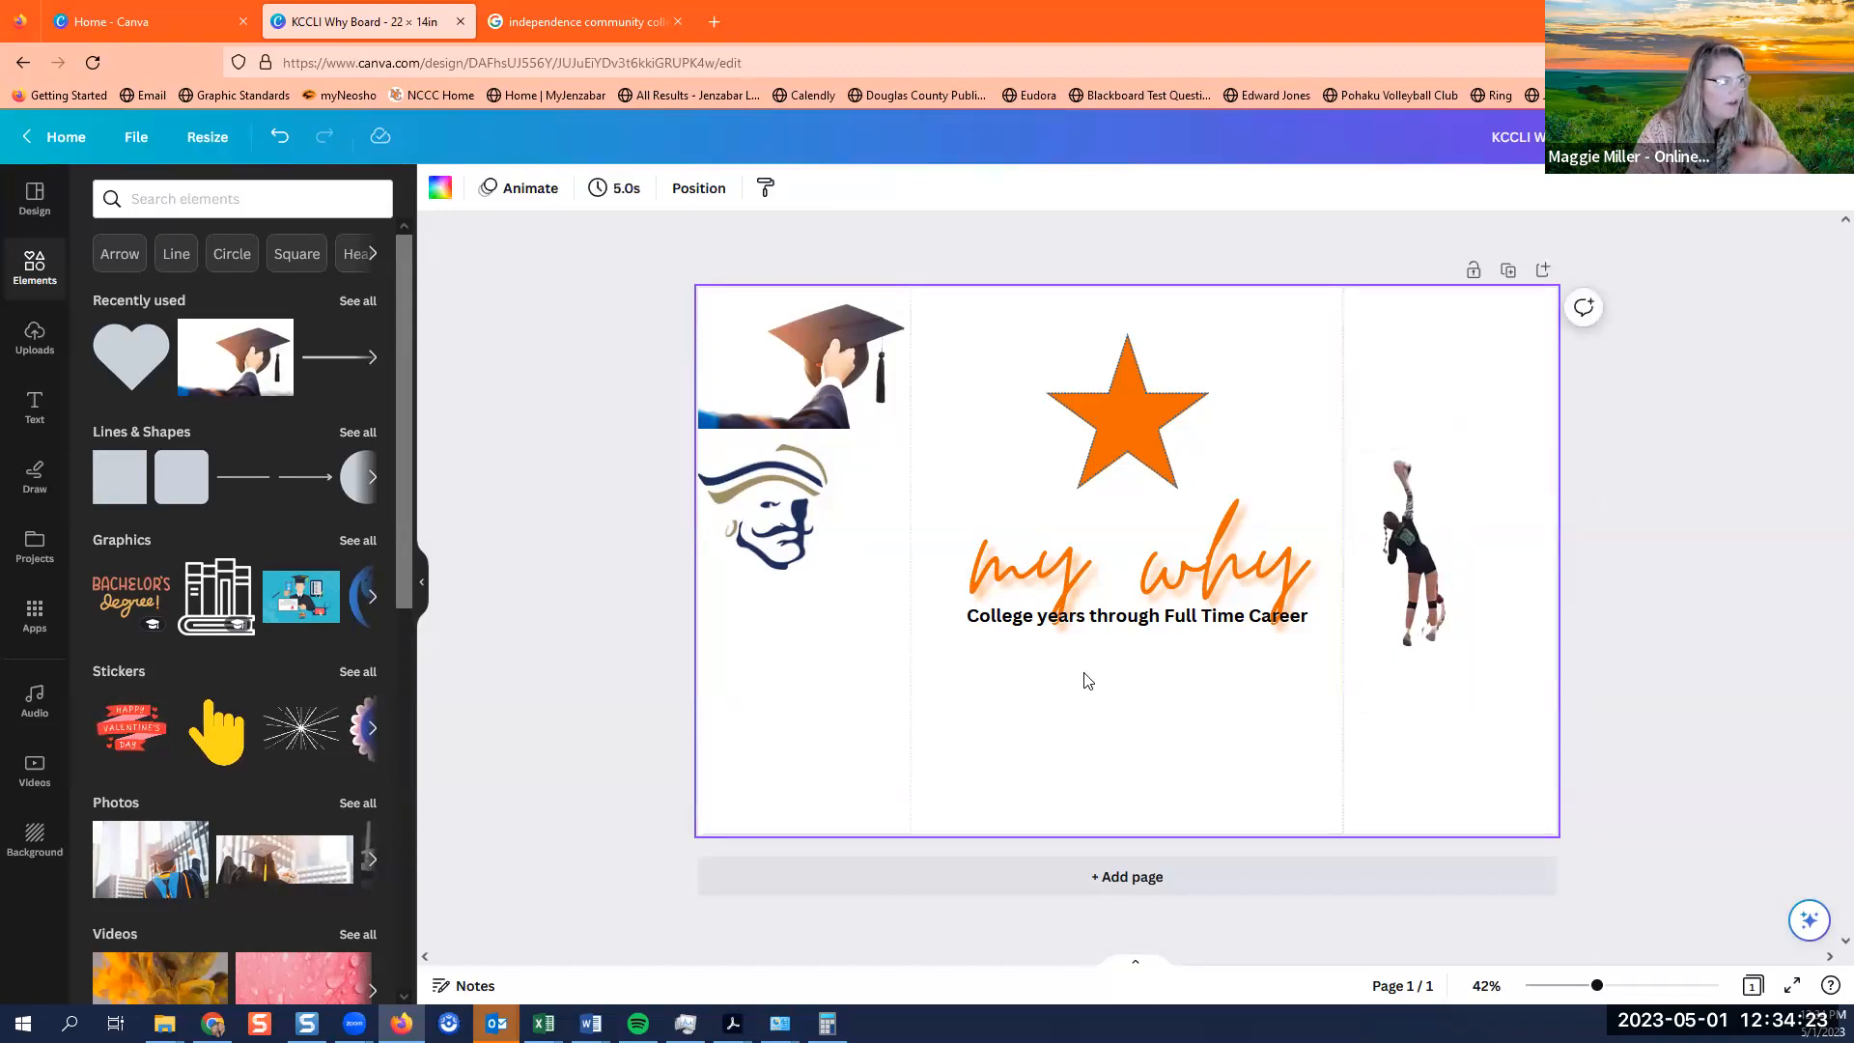
{"action": "left_click", "coordinate": [1401, 503]}
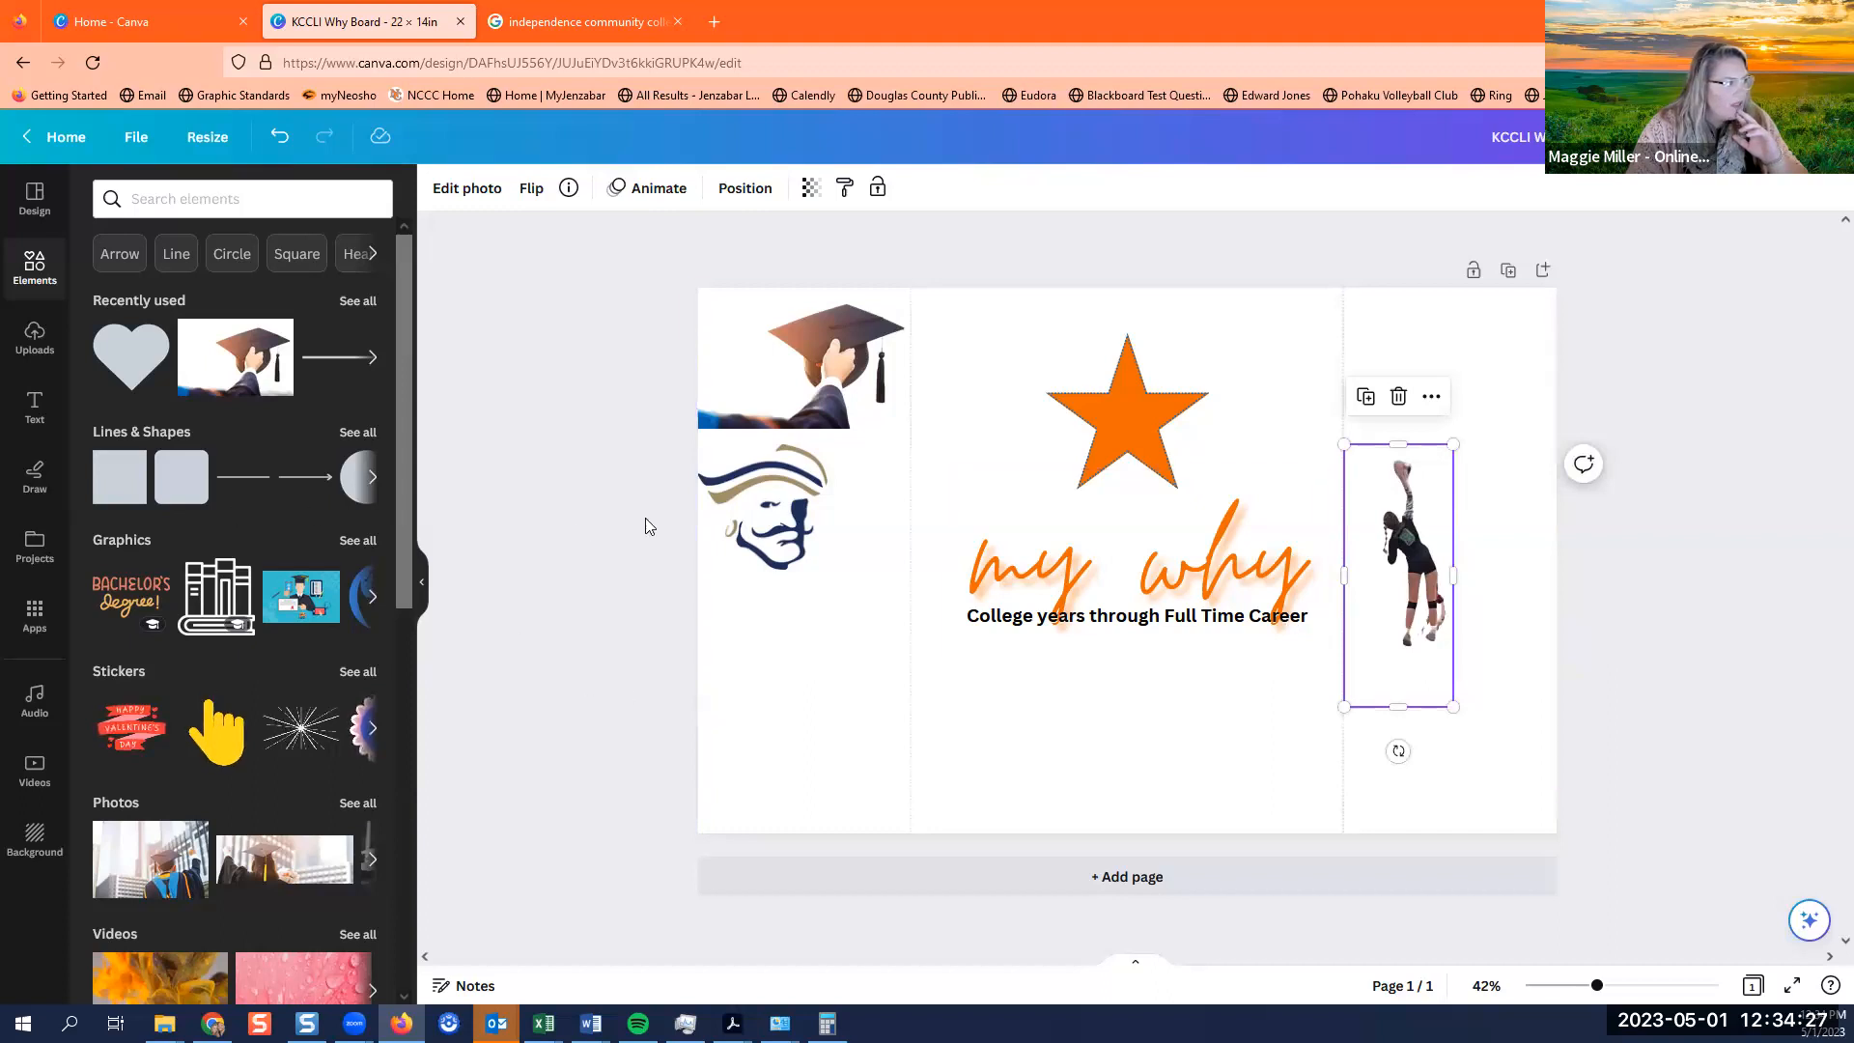
{"action": "left_click_drag", "start_coordinate": [1383, 593], "coordinate": [1383, 428]}
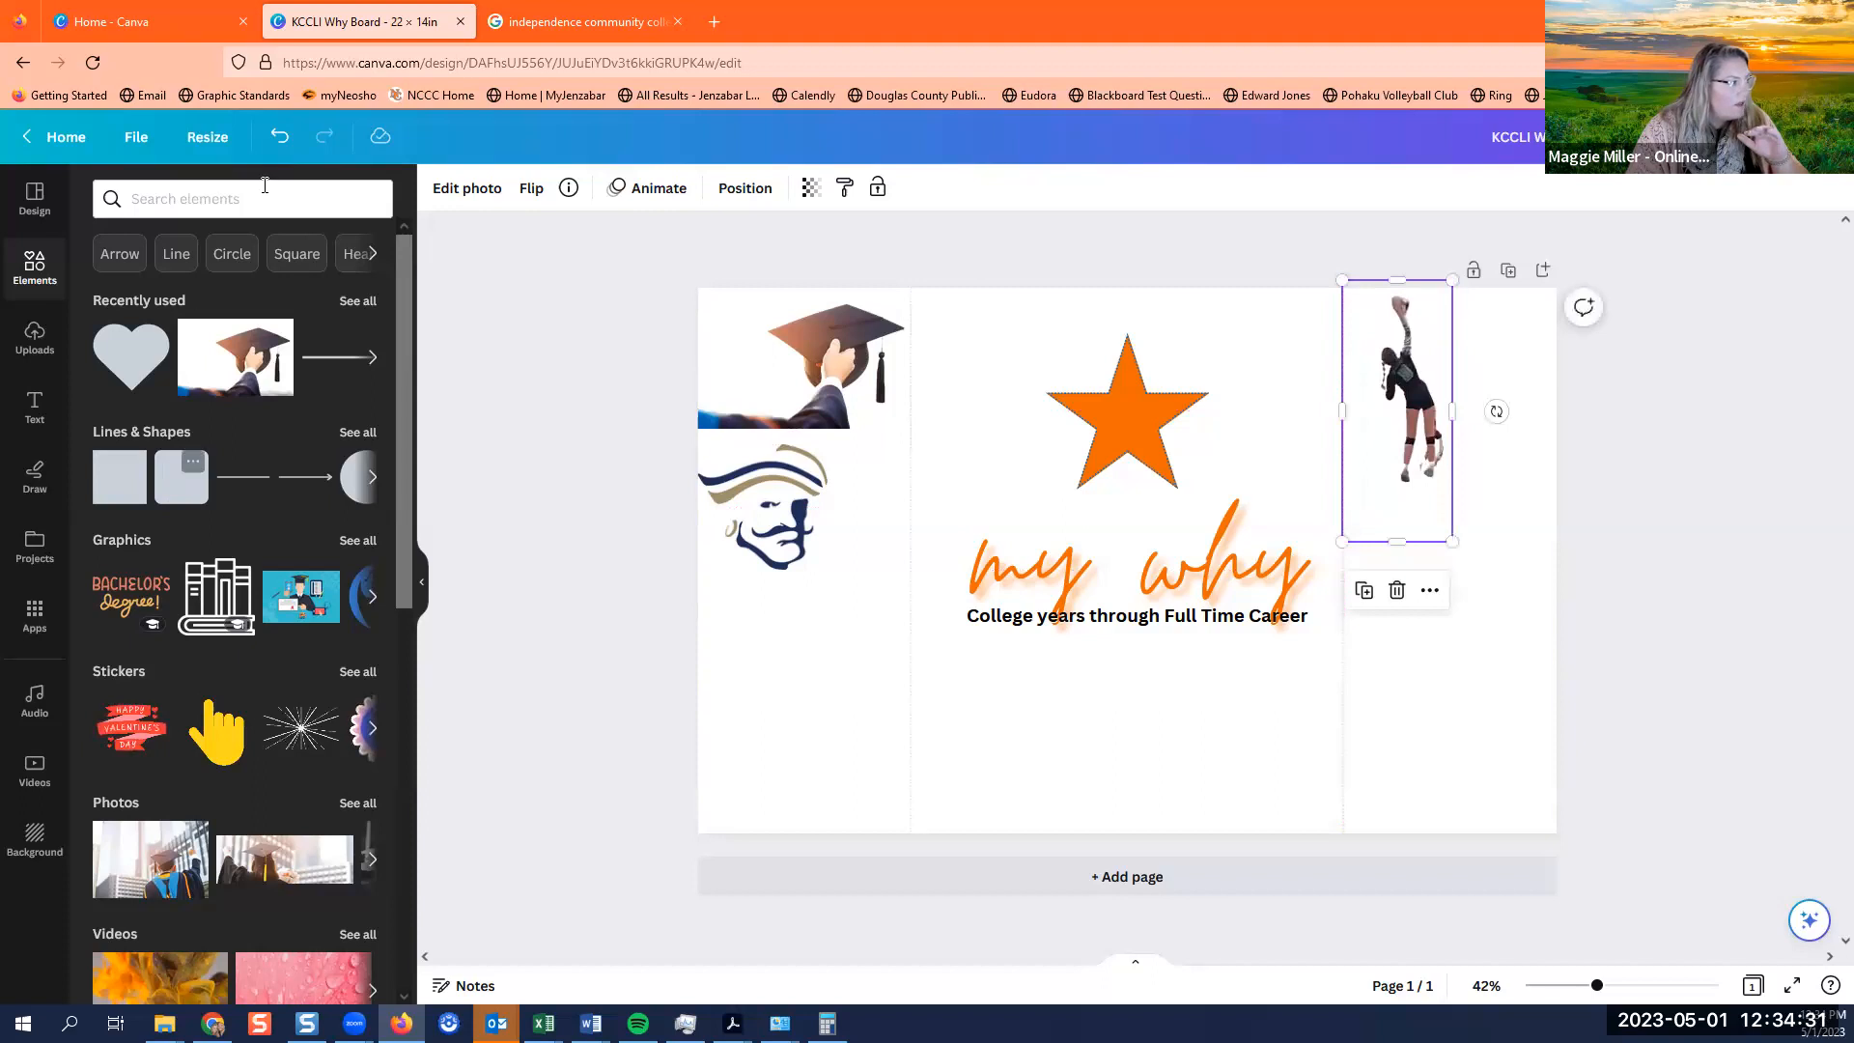
Browse the suggested element searches and look through the frames offered for "Arrow".
{"action": "left_click", "coordinate": [372, 253]}
{"action": "left_click", "coordinate": [373, 255]}
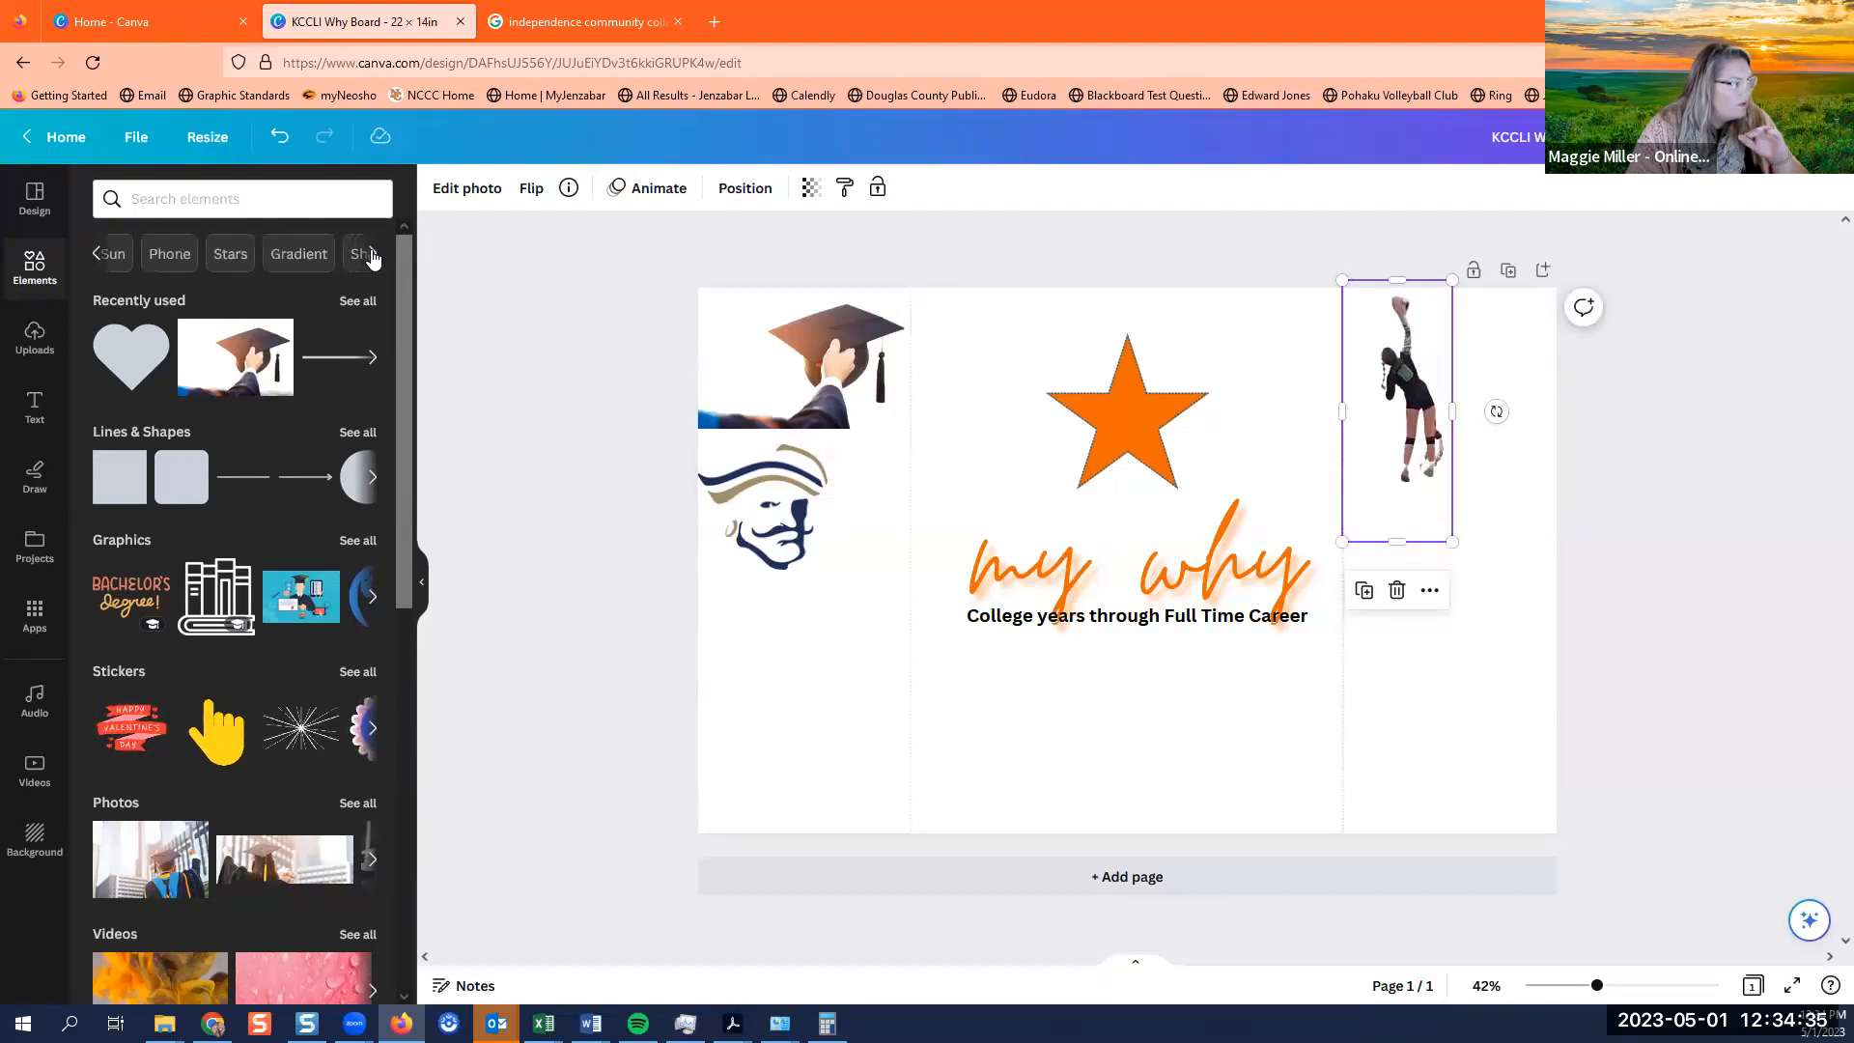
{"action": "left_click", "coordinate": [94, 253]}
{"action": "left_click", "coordinate": [95, 254]}
{"action": "left_click", "coordinate": [94, 254]}
{"action": "left_click", "coordinate": [96, 253]}
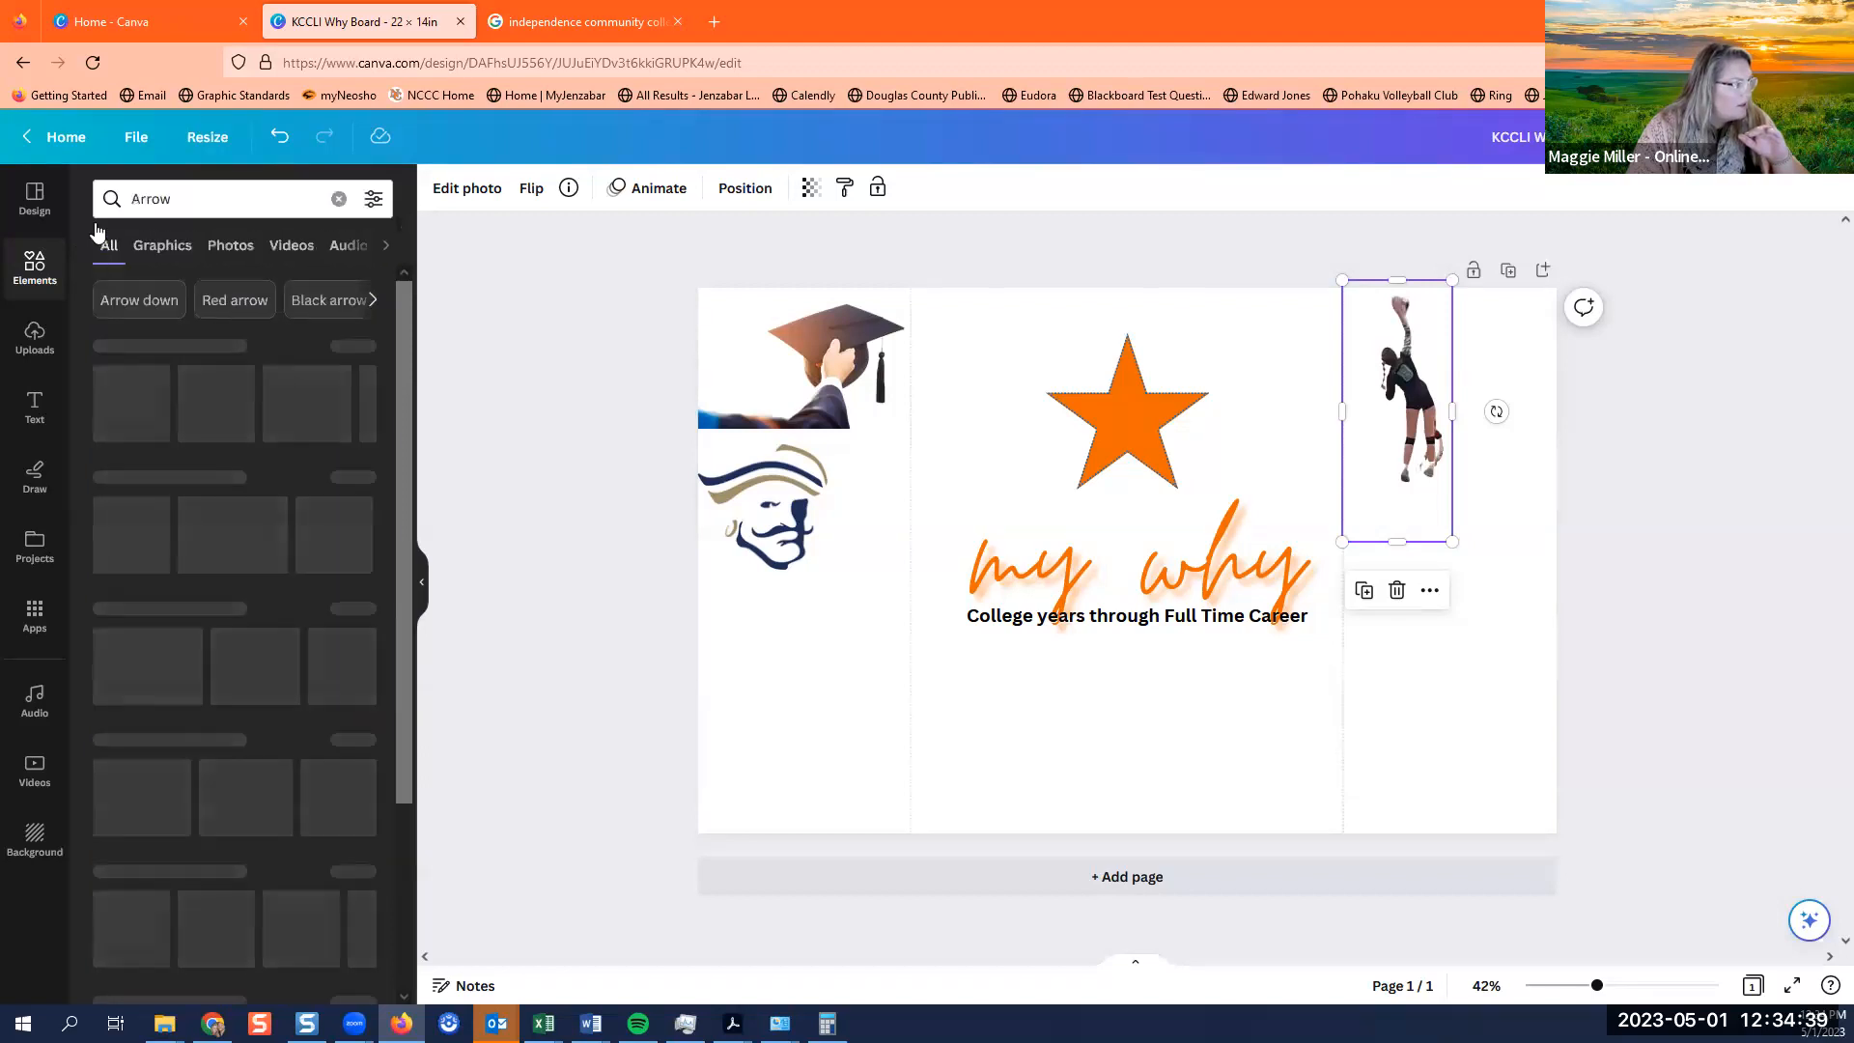
{"action": "left_click", "coordinate": [386, 255]}
{"action": "left_click", "coordinate": [301, 248]}
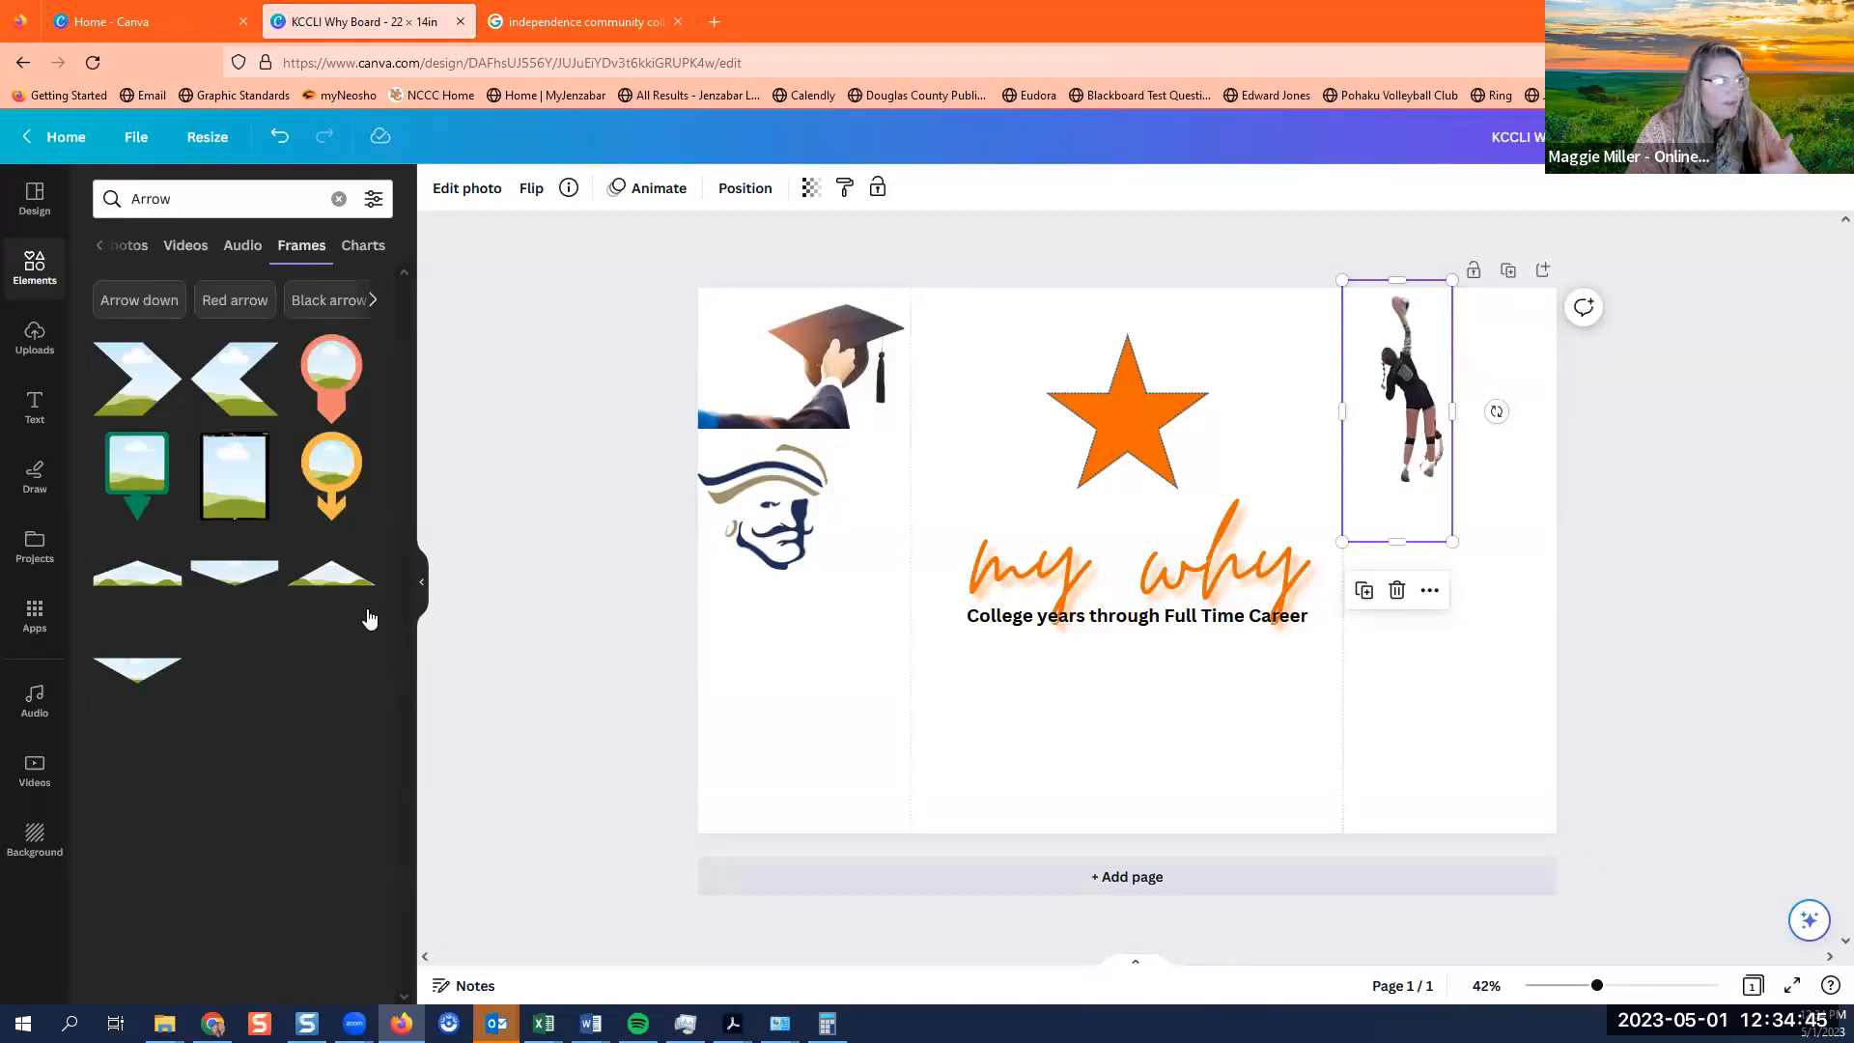
{"action": "left_click", "coordinate": [373, 304]}
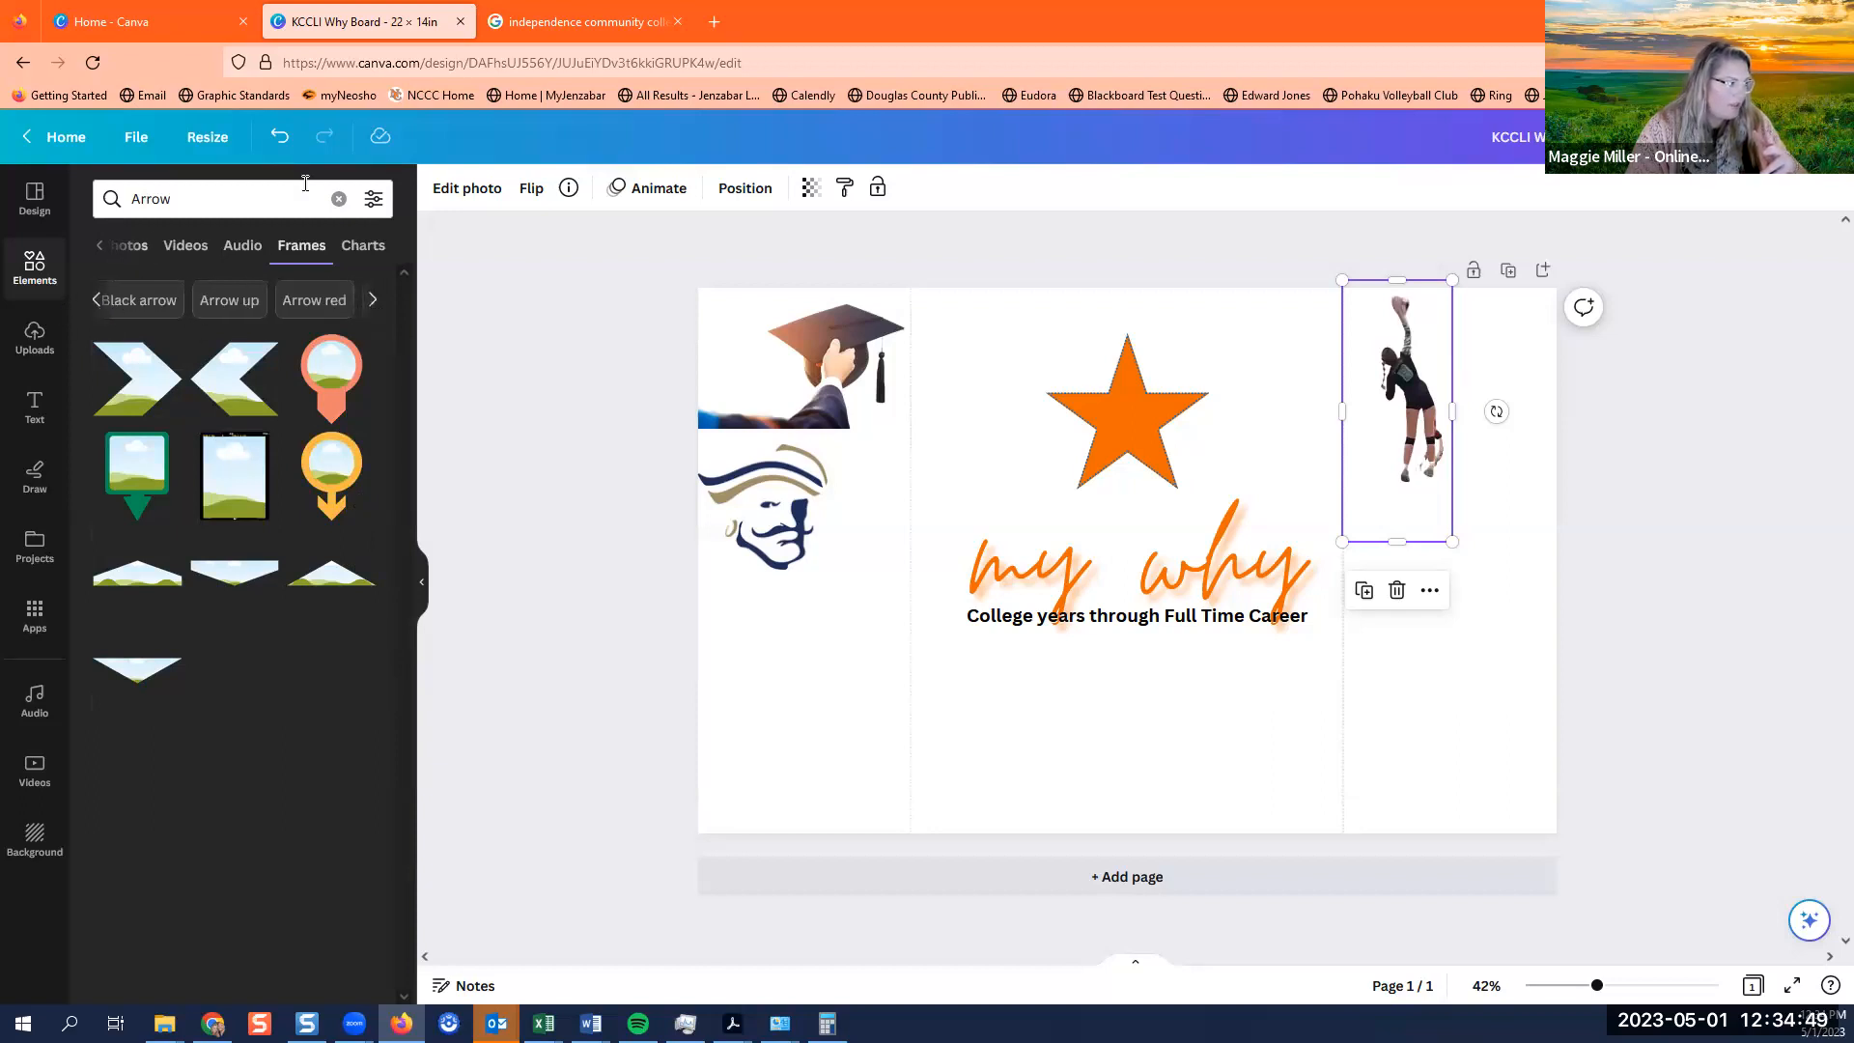
Search the elements for "frames", list all frames, and place the desktop monitor frame over the lower part of the left fold line.
{"action": "left_click", "coordinate": [339, 198]}
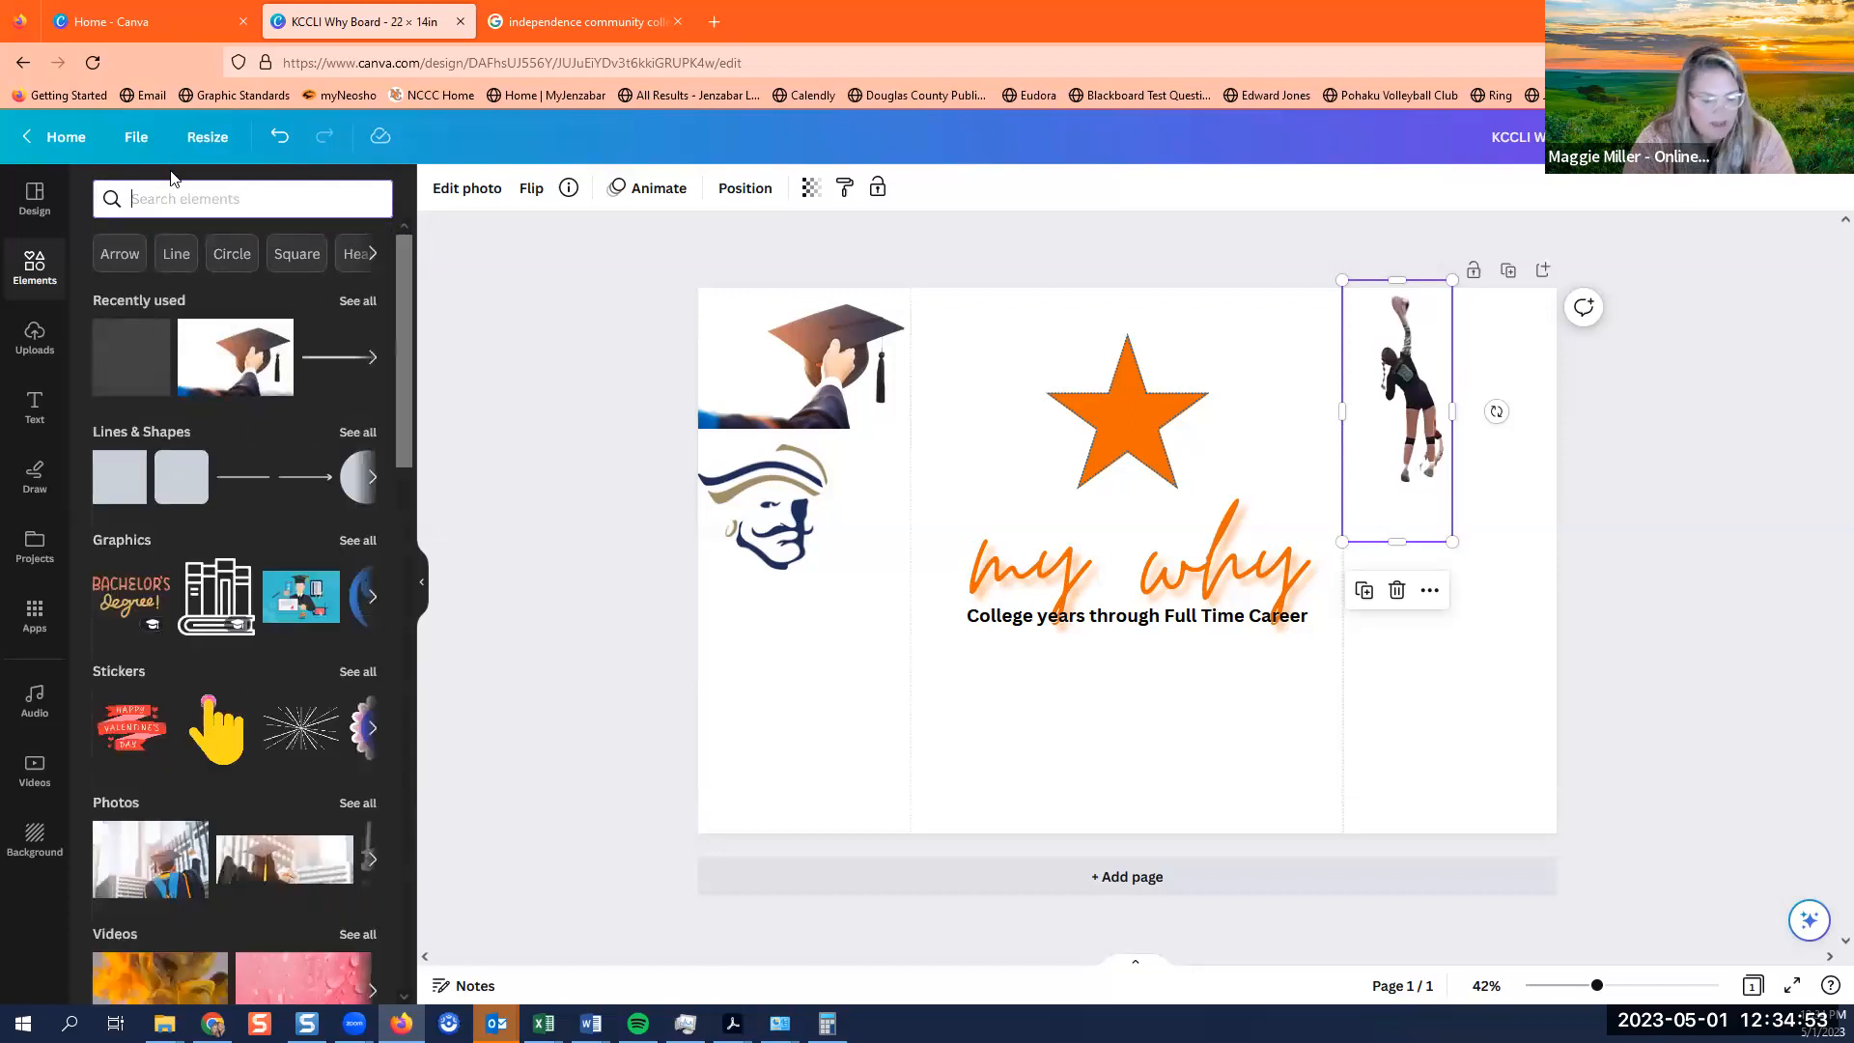
{"action": "type", "text": "frames"}
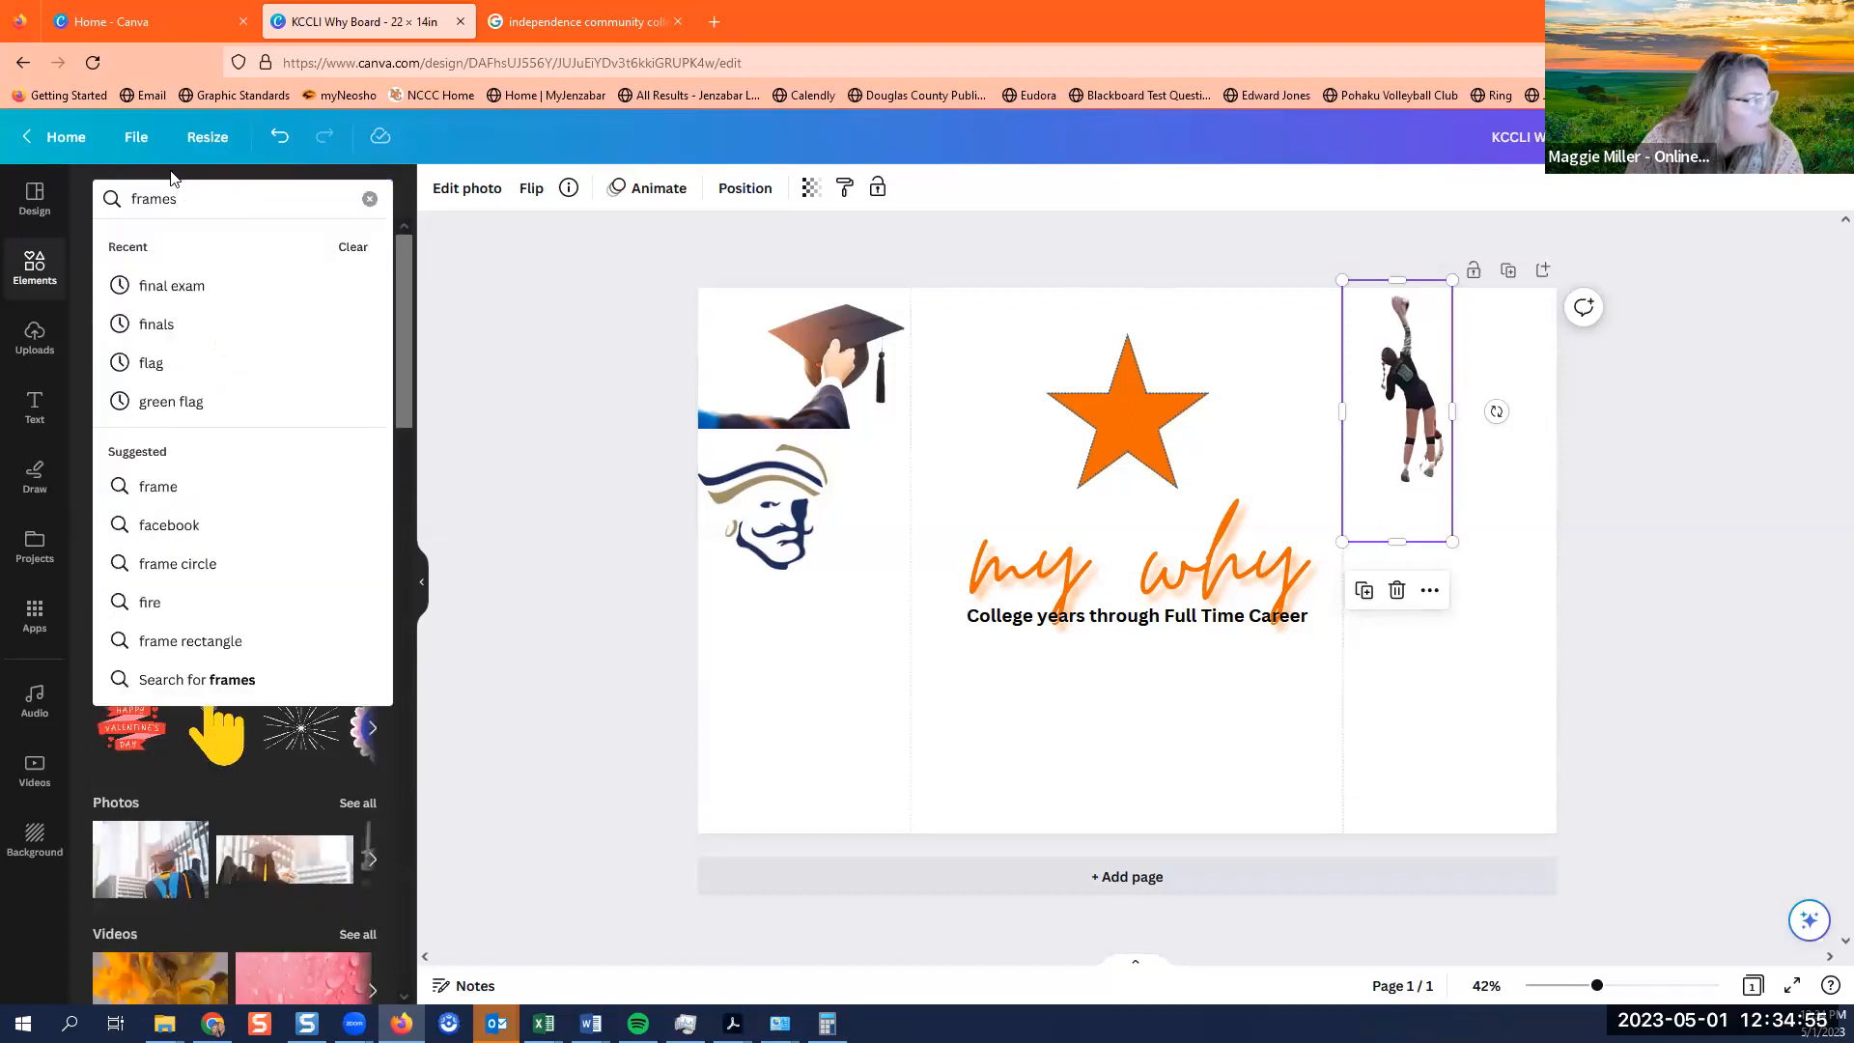
{"action": "key", "text": "Return"}
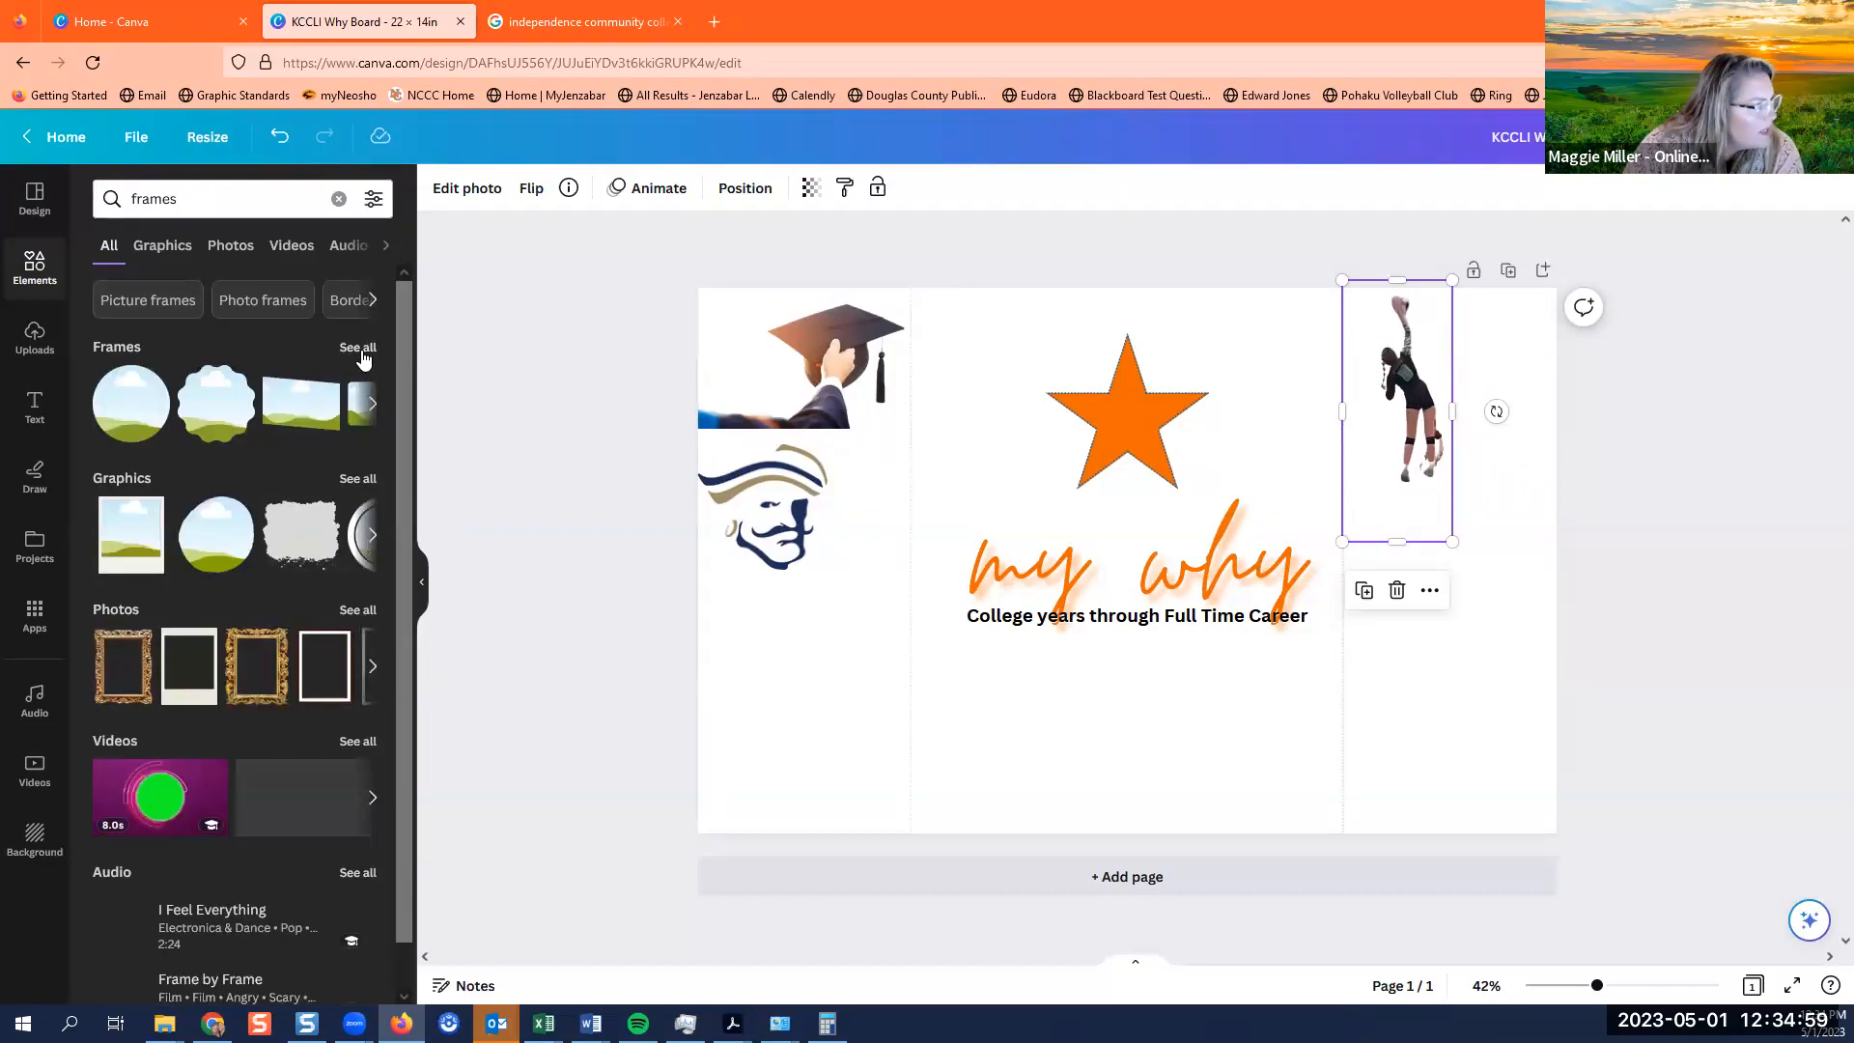
{"action": "left_click", "coordinate": [359, 348]}
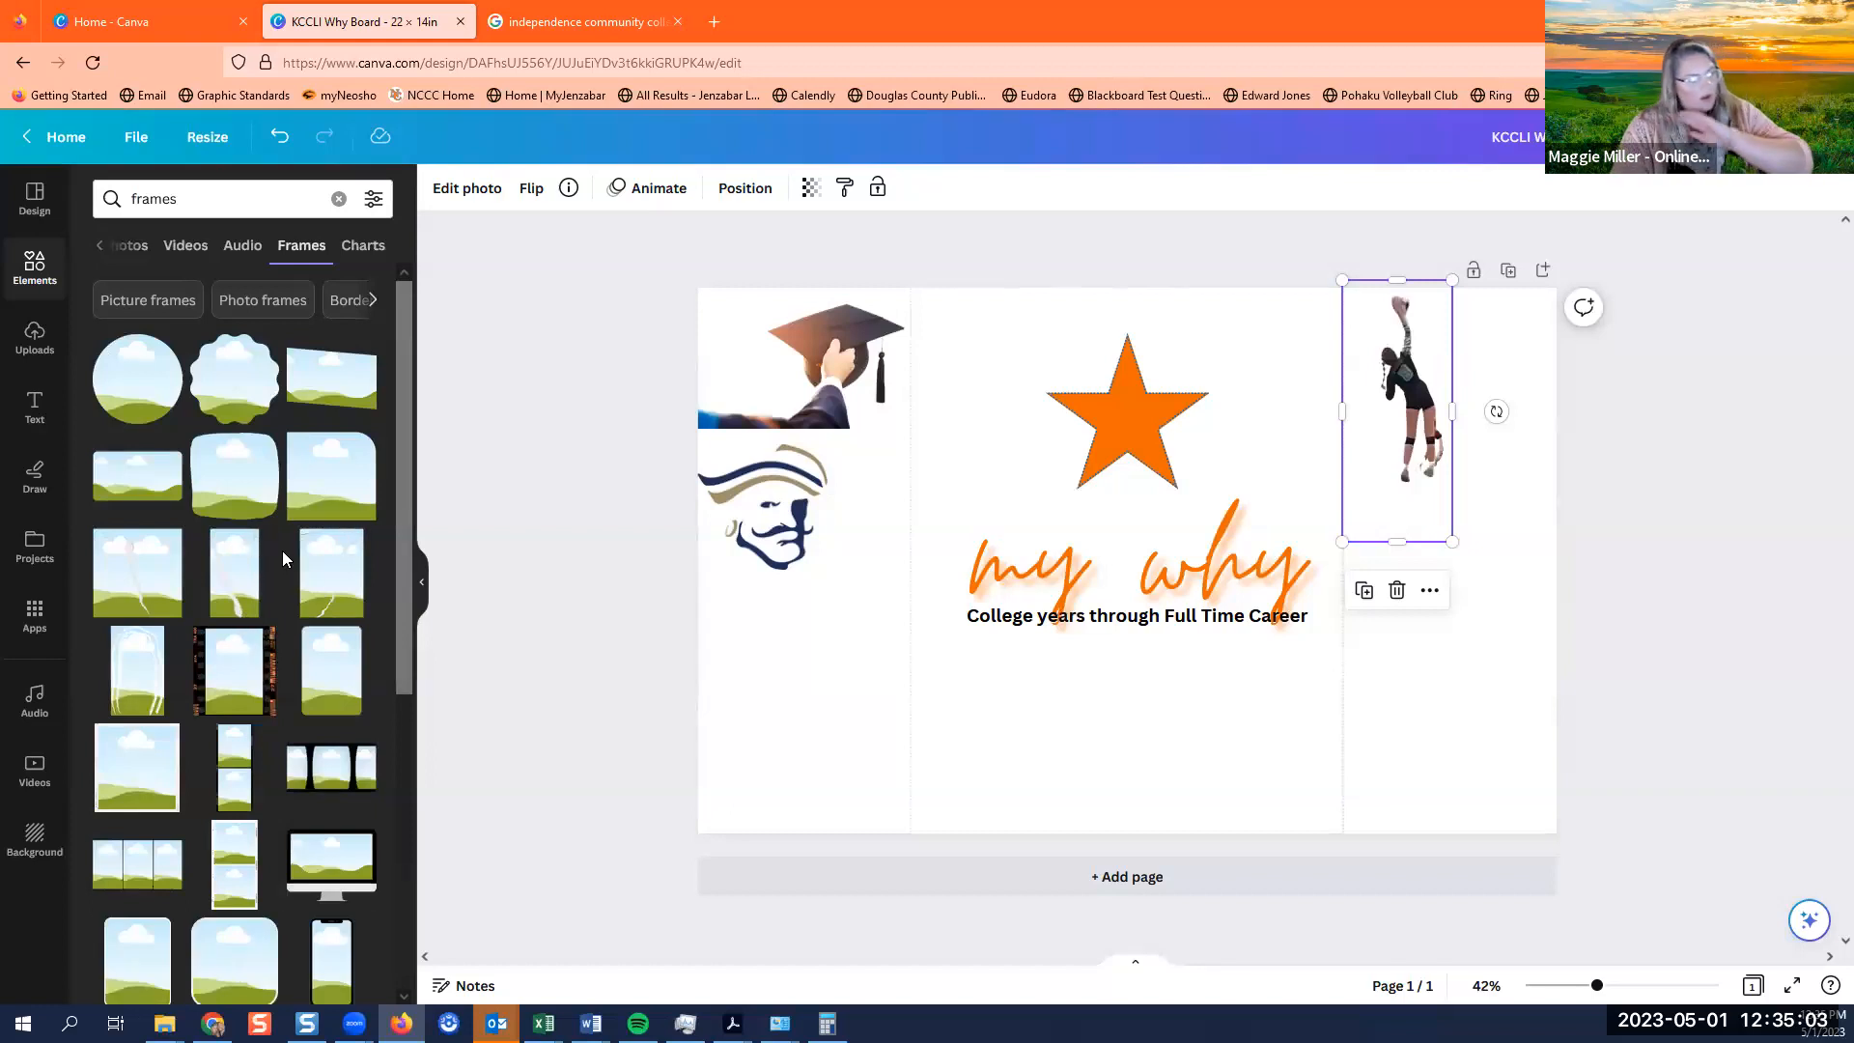
{"action": "scroll", "coordinate": [282, 551], "scroll_direction": "down", "scroll_amount": 3}
{"action": "scroll", "coordinate": [329, 570], "scroll_direction": "down", "scroll_amount": 2}
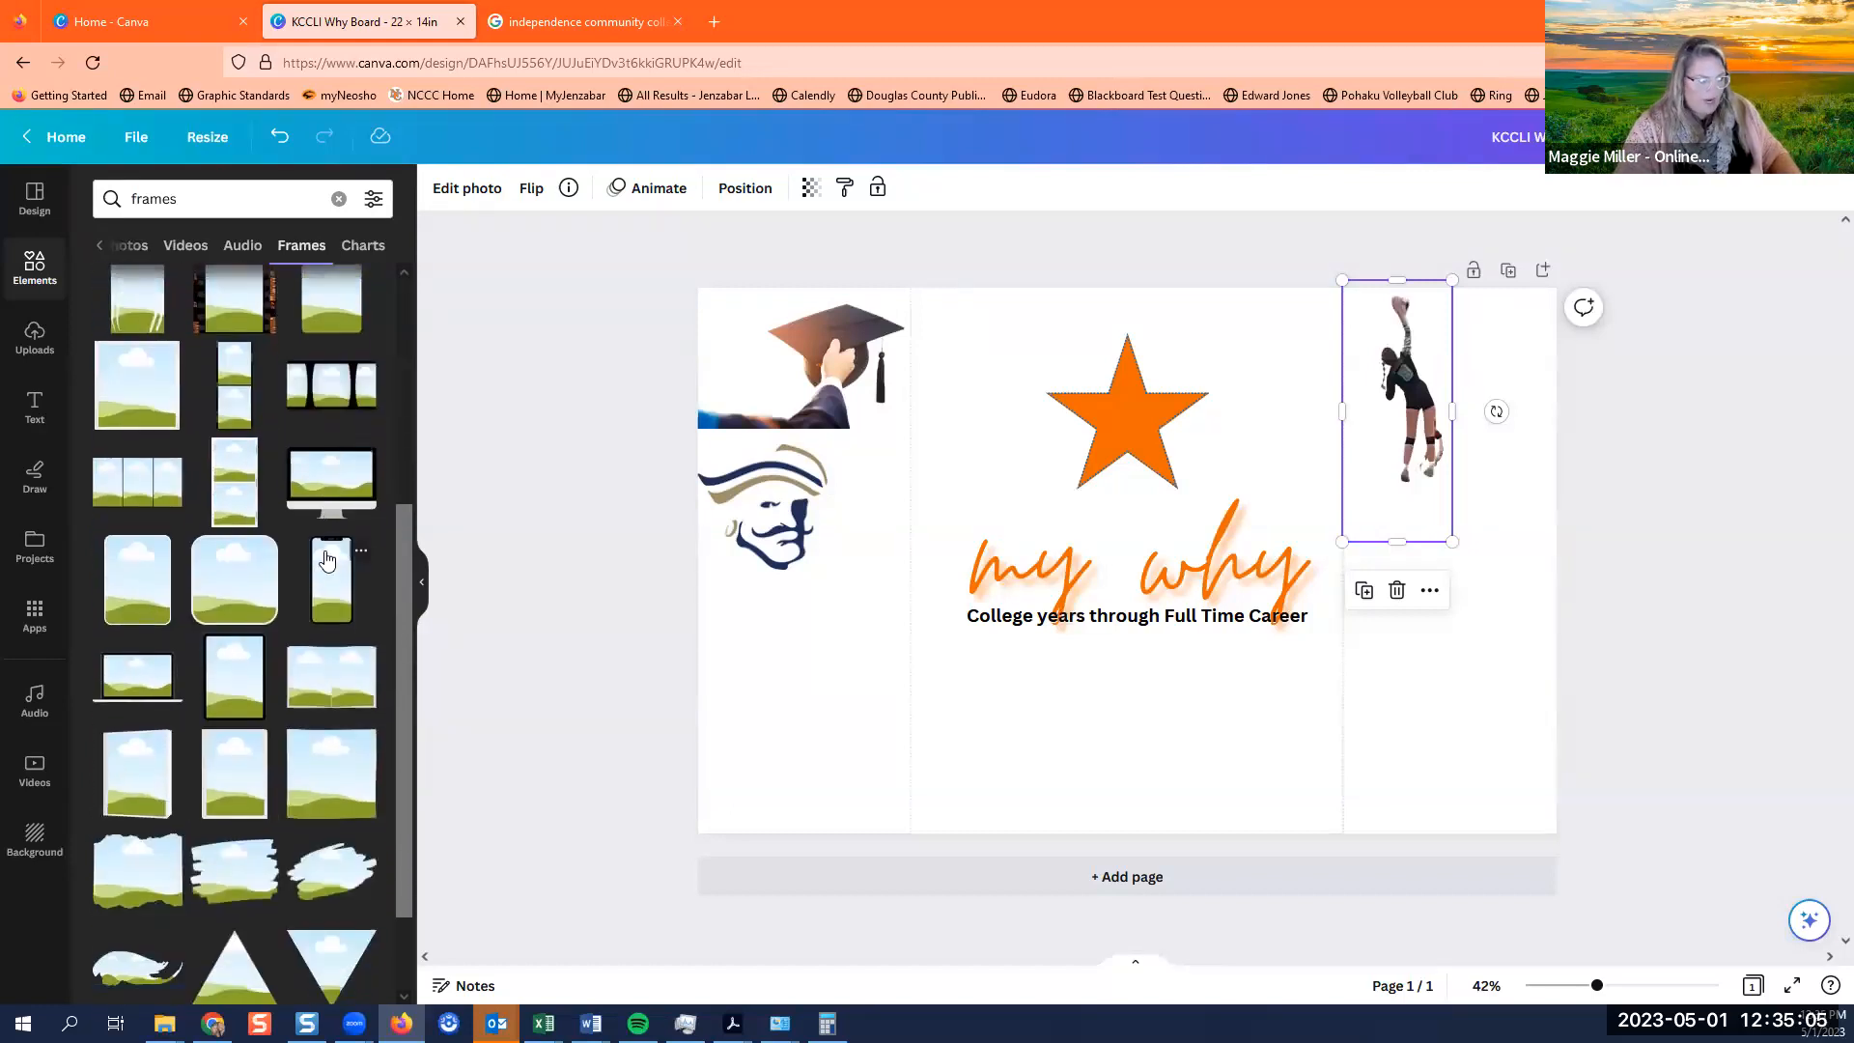
{"action": "left_click", "coordinate": [331, 483]}
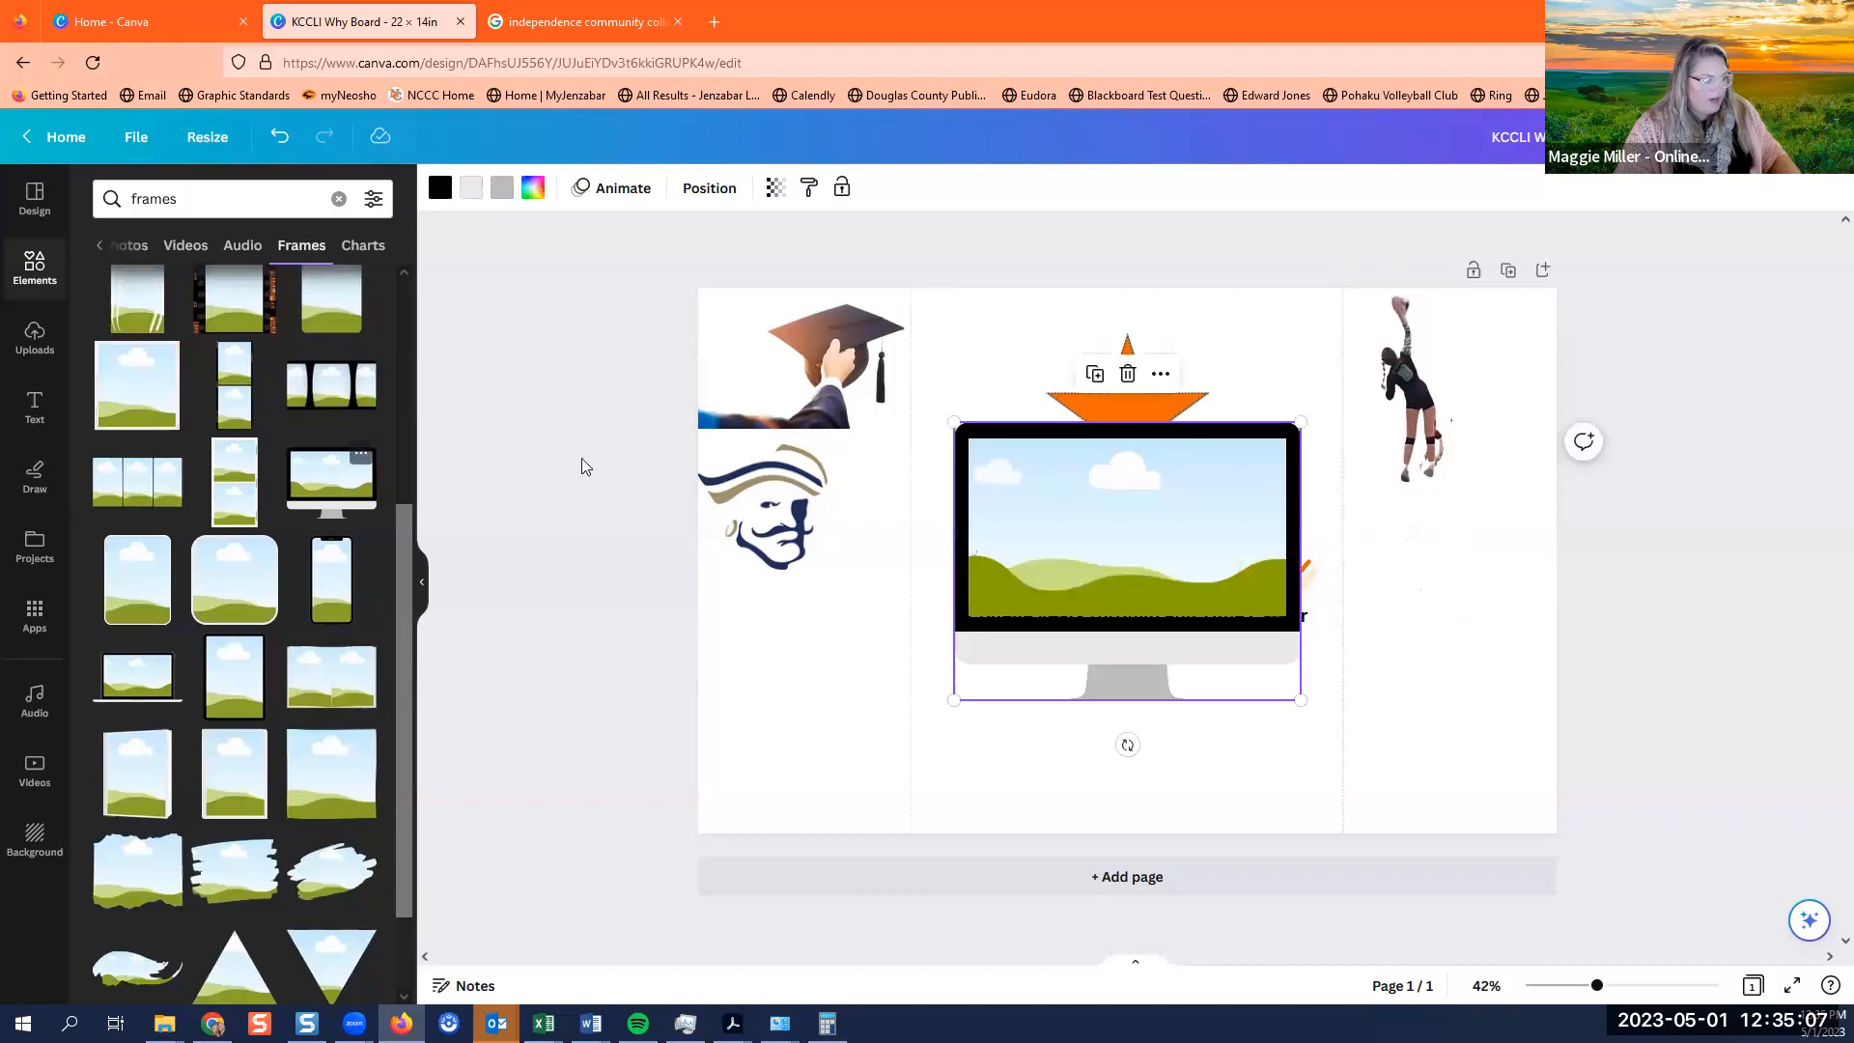
{"action": "left_click_drag", "start_coordinate": [1191, 495], "coordinate": [879, 612]}
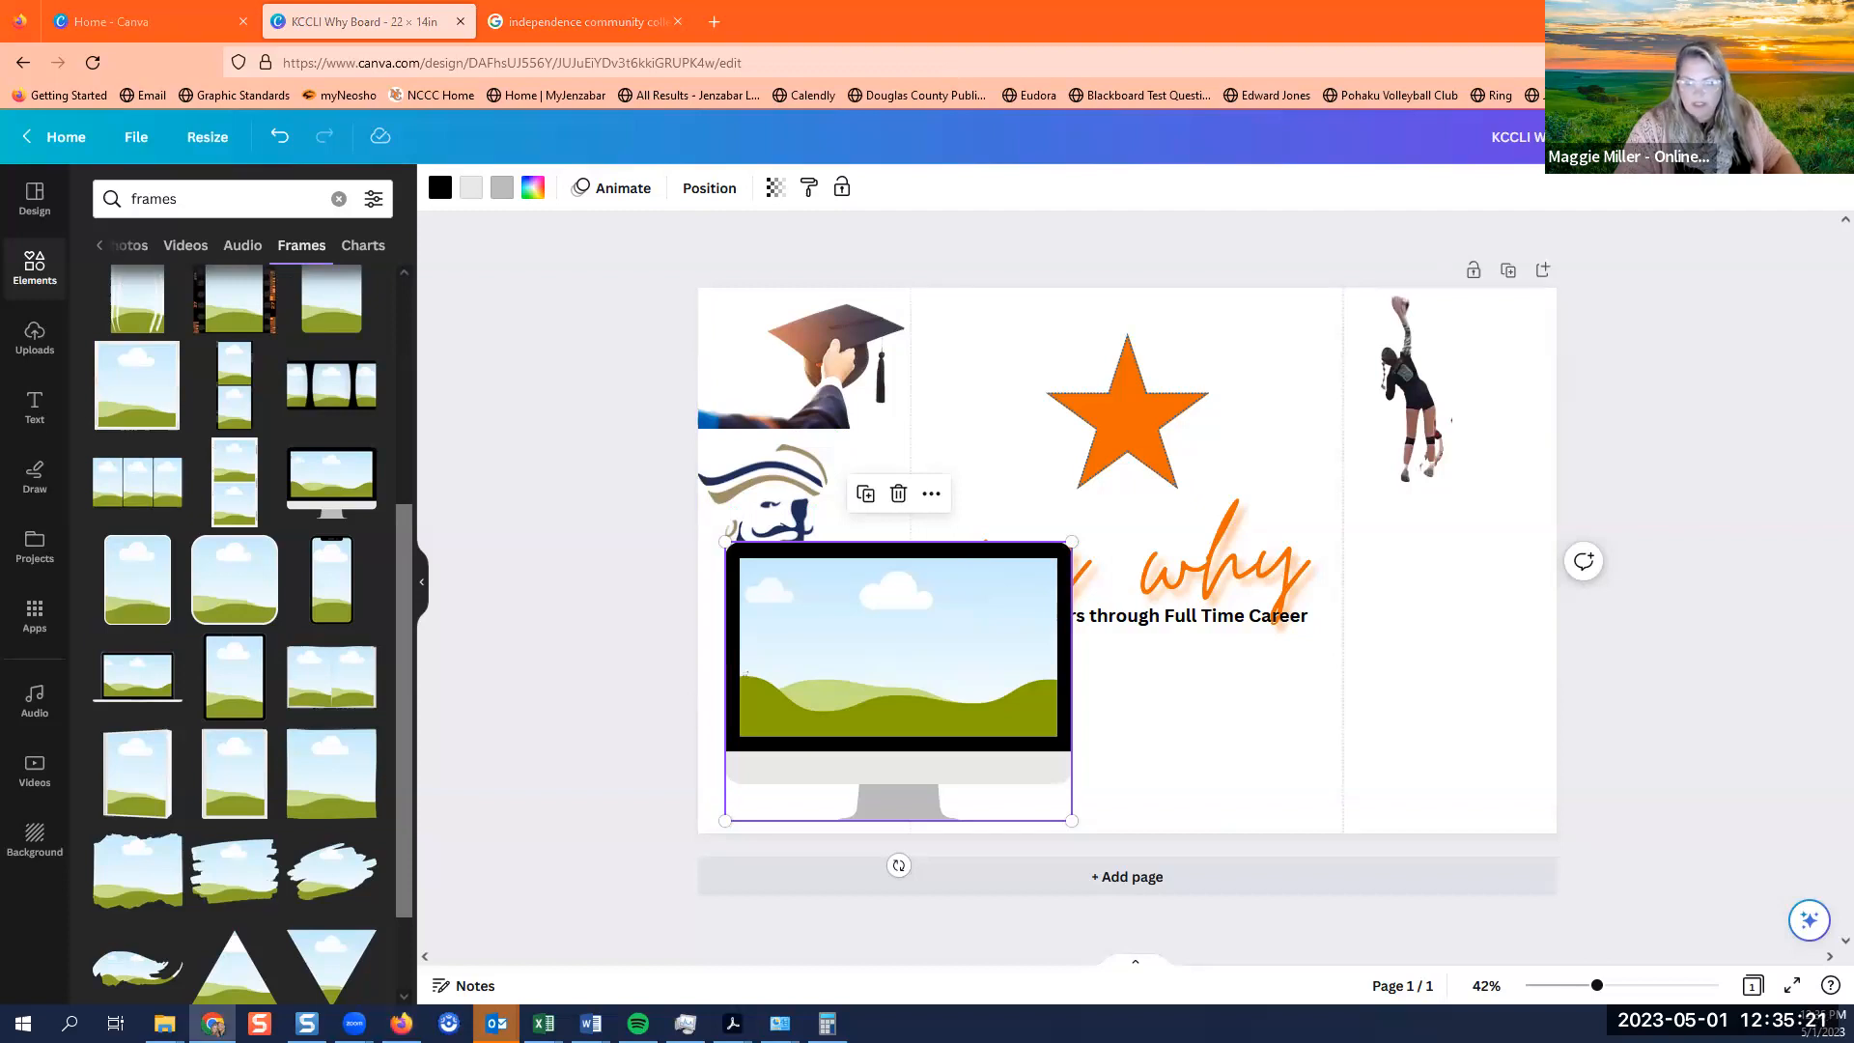
Paste the football team photo onto the poster and drop it into the monitor frame.
{"action": "left_click", "coordinate": [1265, 746]}
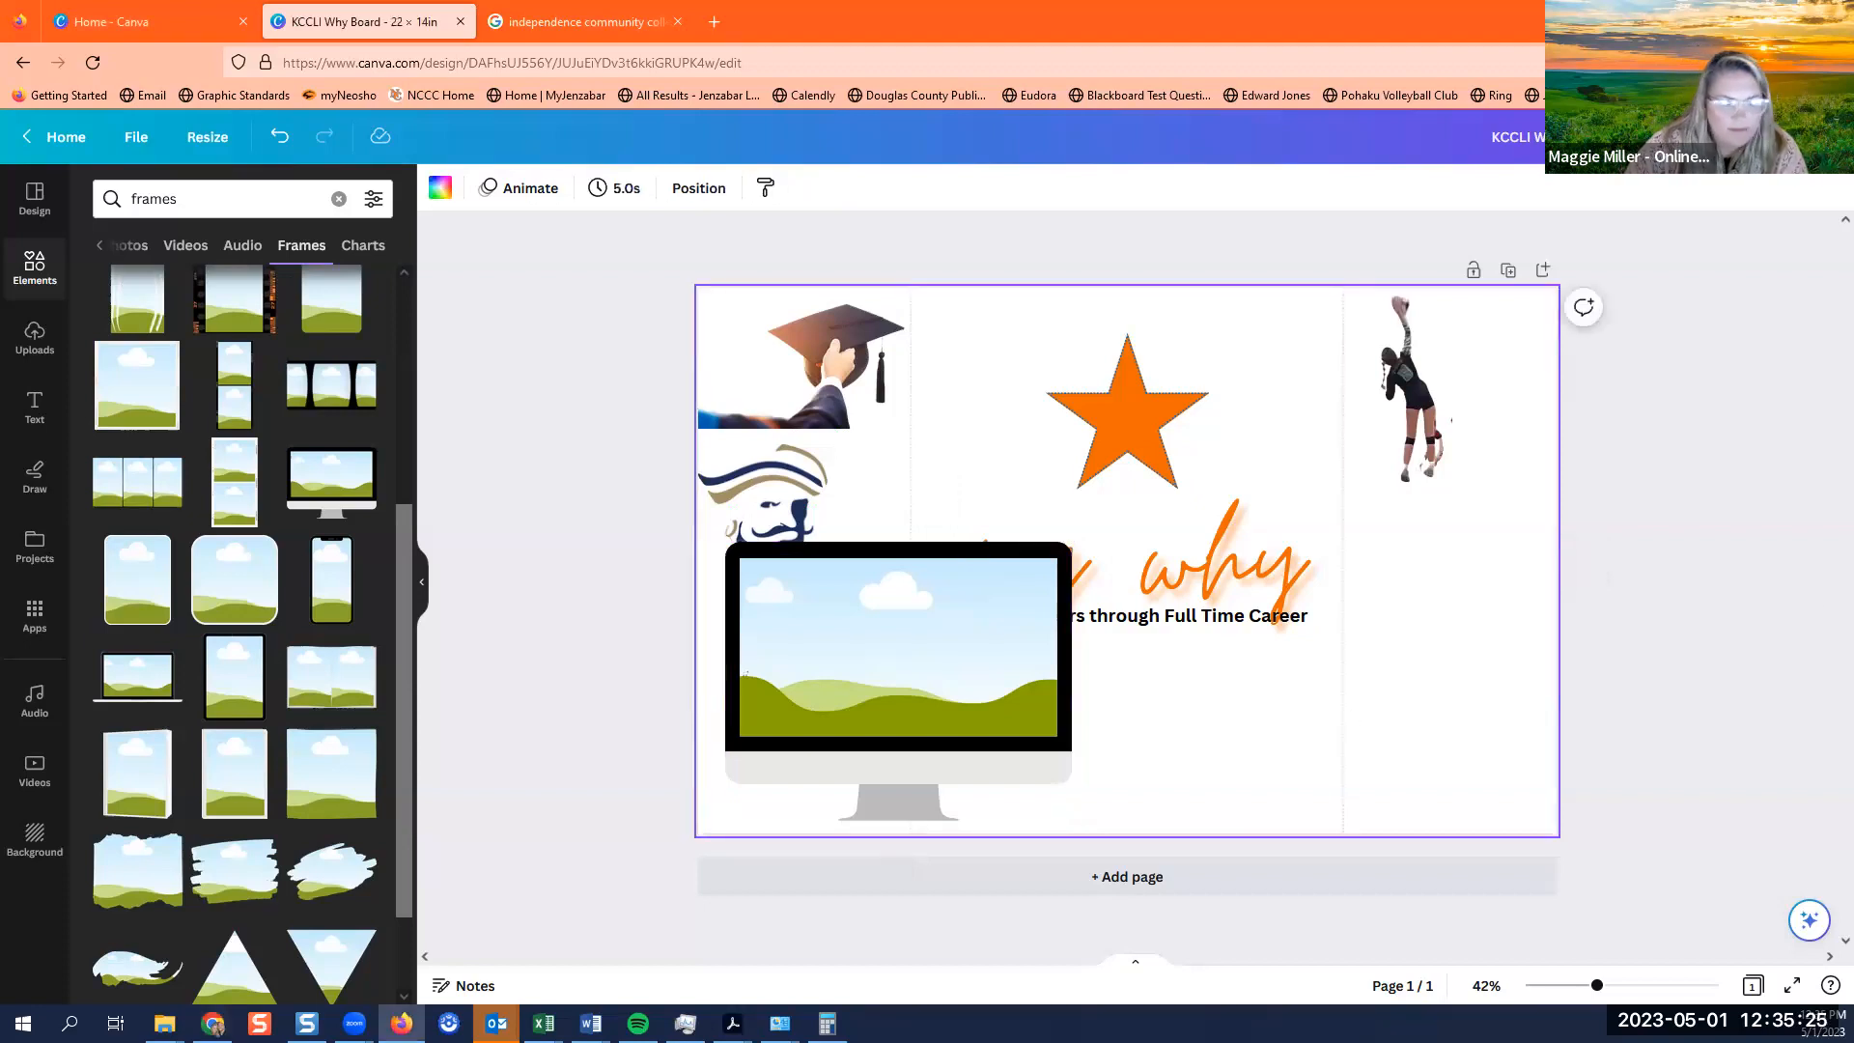
{"action": "key", "text": "ctrl+v"}
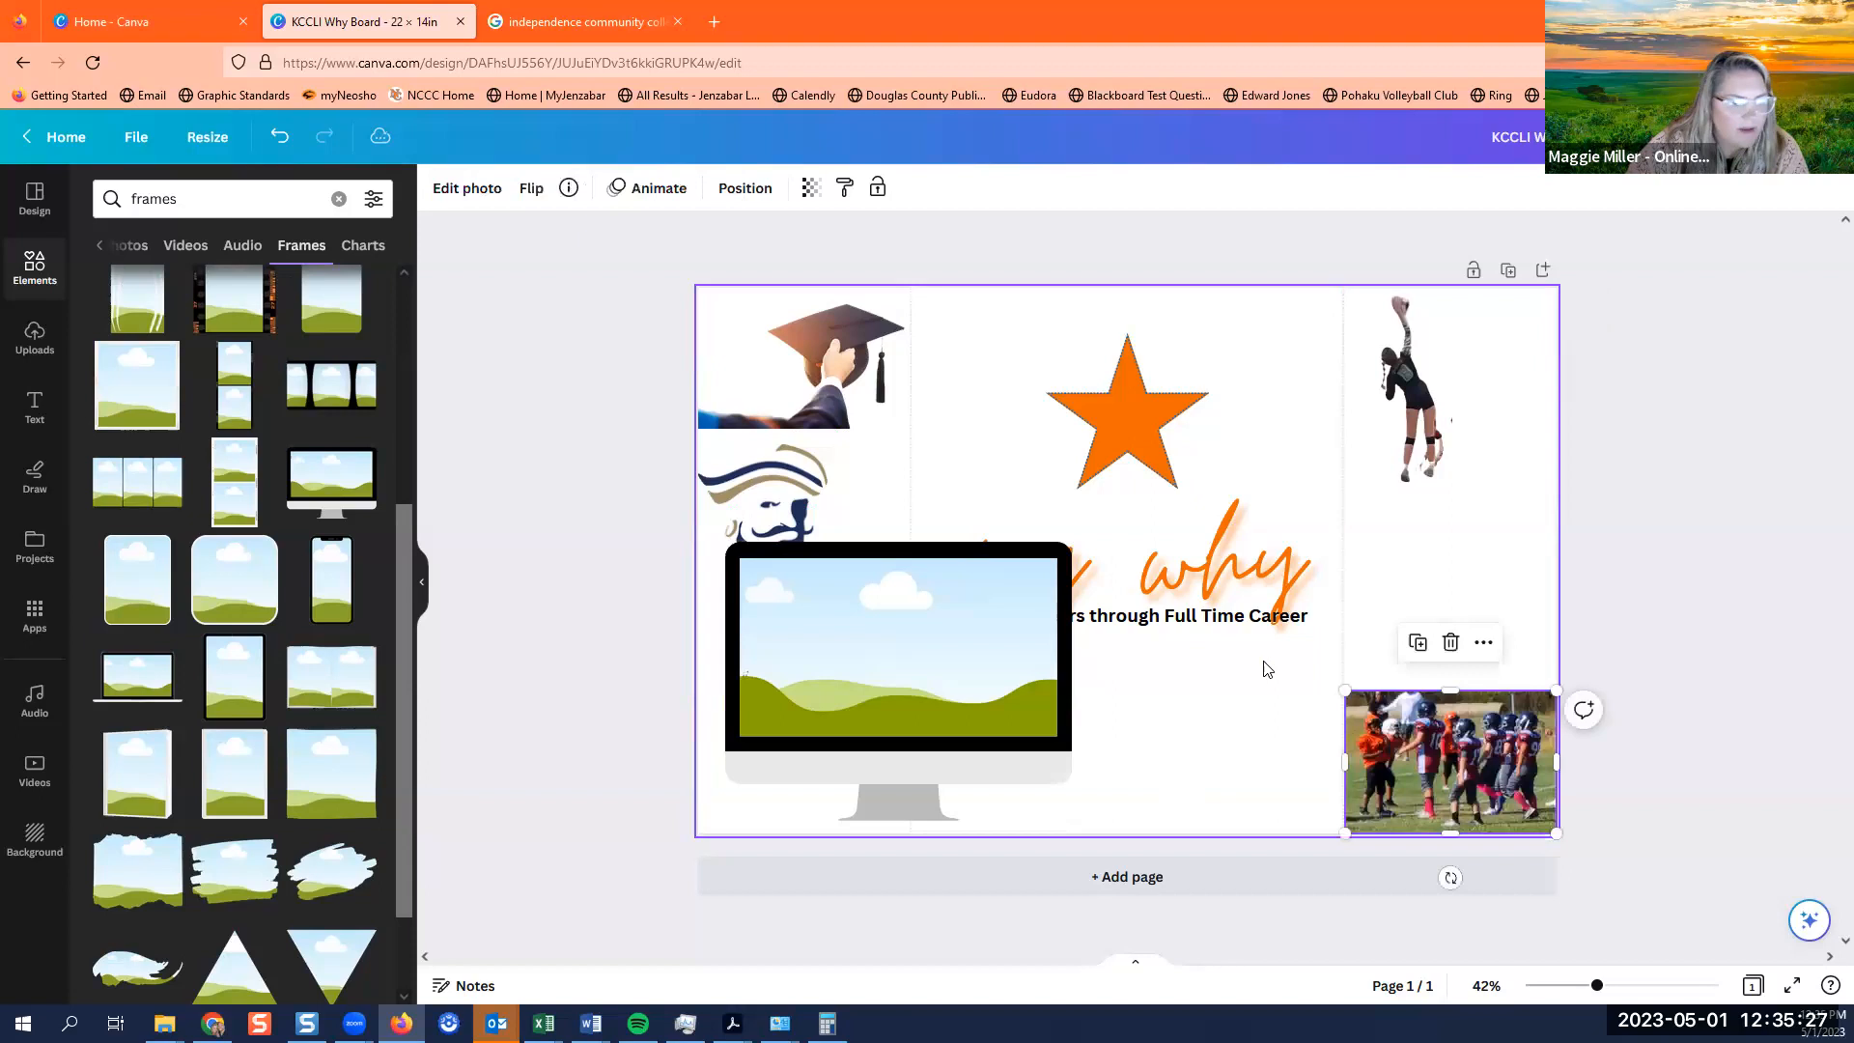
{"action": "left_click_drag", "start_coordinate": [1437, 732], "coordinate": [1221, 756]}
{"action": "left_click", "coordinate": [1453, 591]}
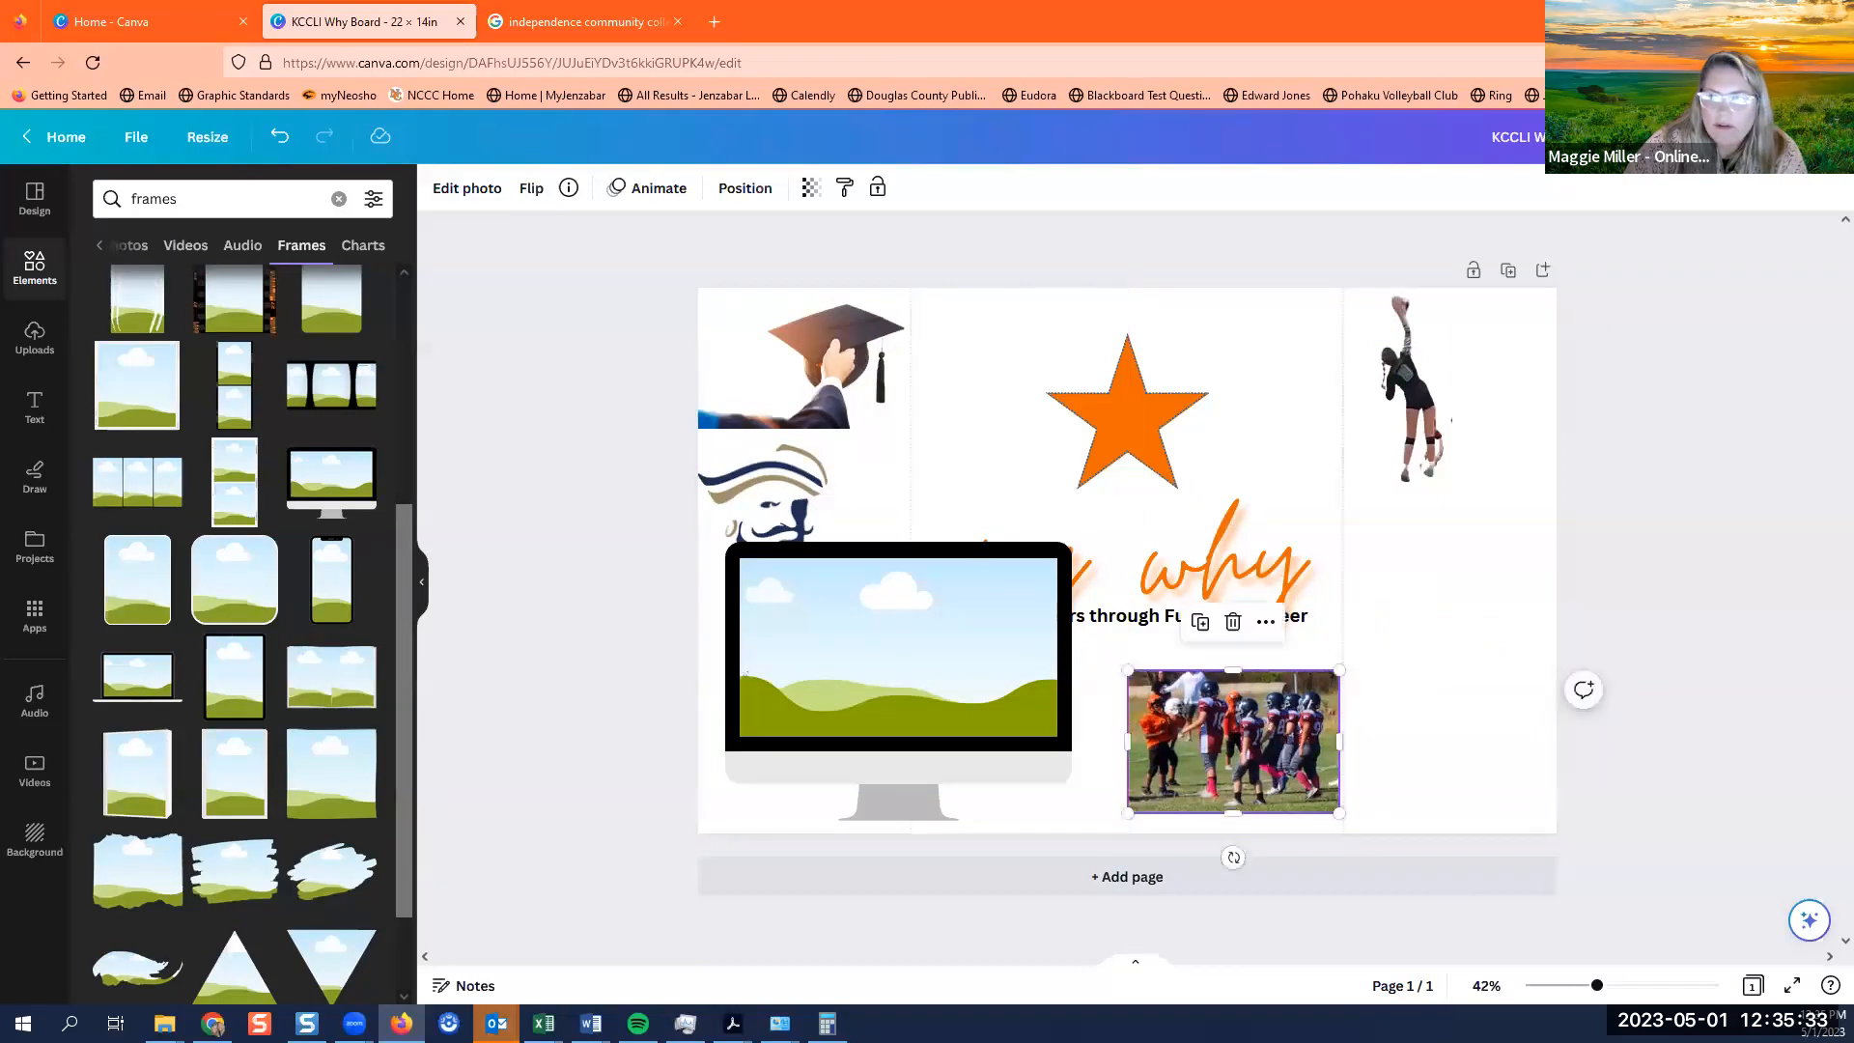
{"action": "left_click_drag", "start_coordinate": [1162, 719], "coordinate": [912, 657]}
{"action": "left_click", "coordinate": [1325, 687]}
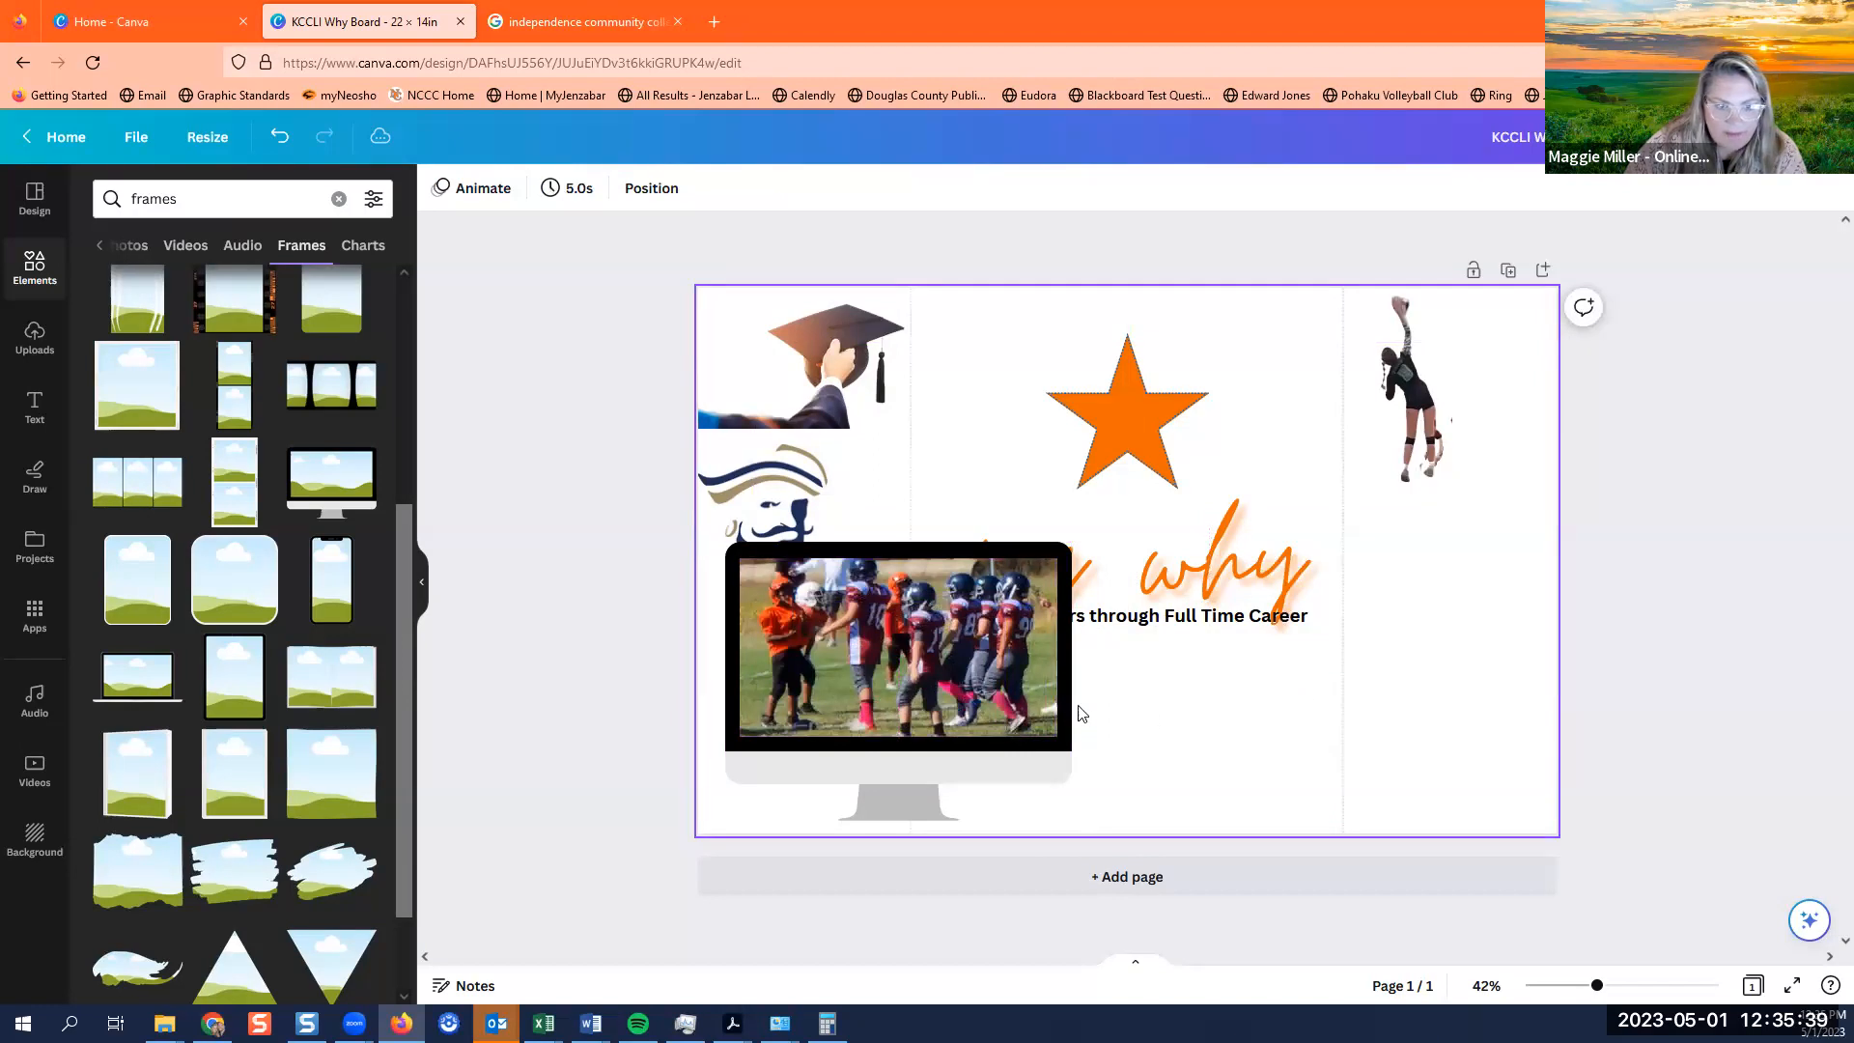
Shrink the monitor frame into the poster's lower right corner and add a torn-edge frame below the star.
{"action": "left_click_drag", "start_coordinate": [1010, 683], "coordinate": [1456, 682]}
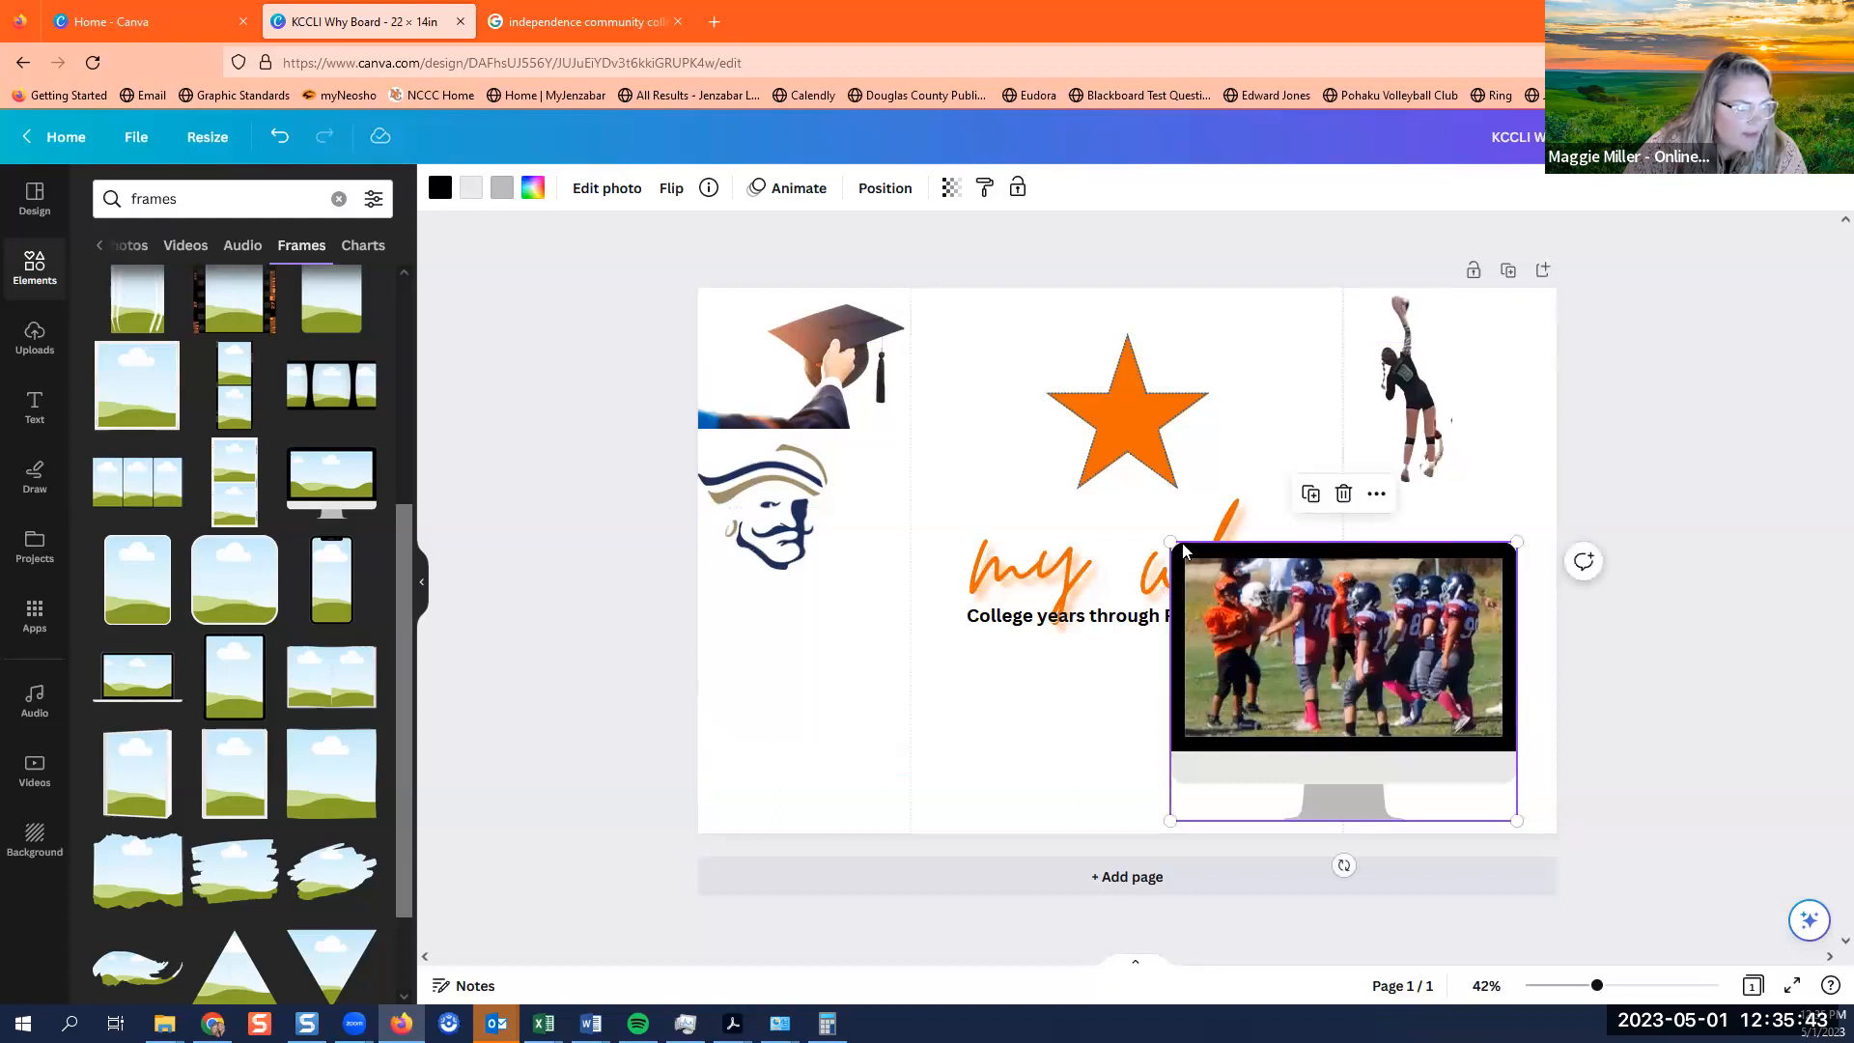
{"action": "left_click_drag", "start_coordinate": [1184, 551], "coordinate": [1362, 678]}
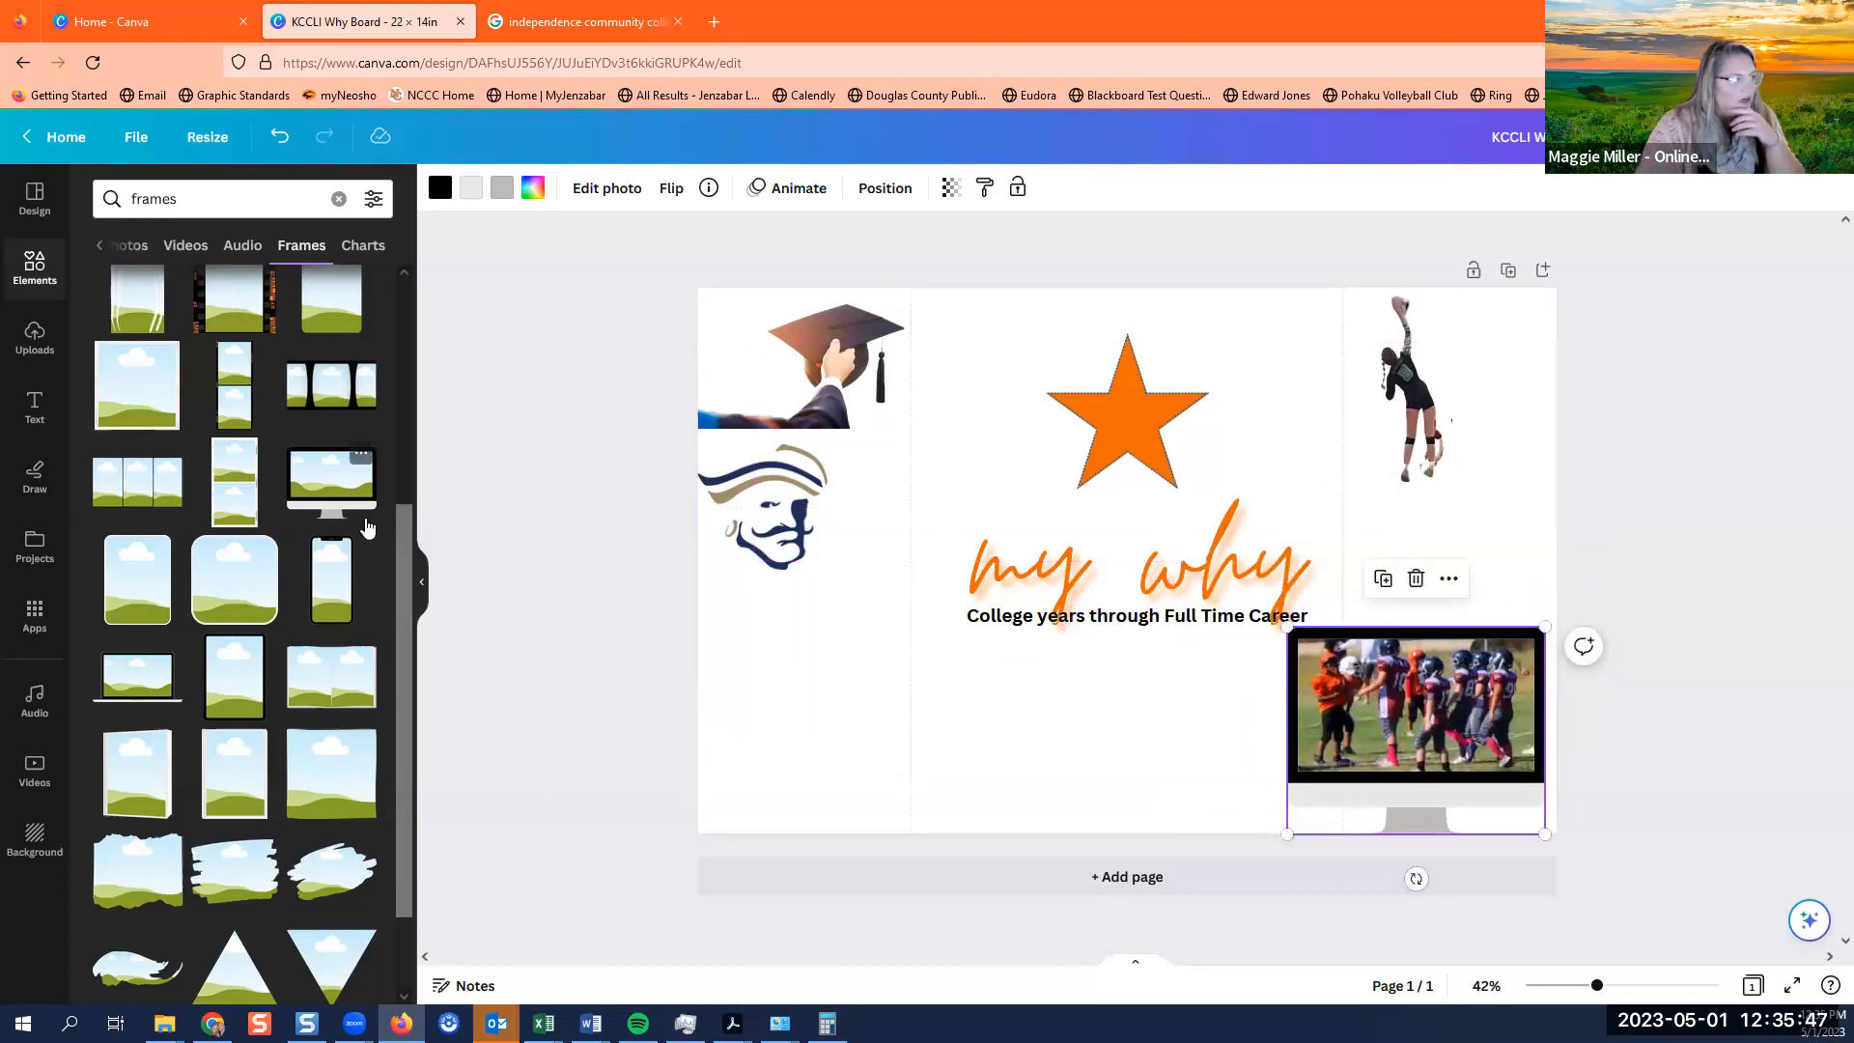
{"action": "left_click", "coordinate": [170, 886]}
{"action": "left_click_drag", "start_coordinate": [1092, 550], "coordinate": [1025, 626]}
Detach the football photo from the monitor frame and delete the empty monitor.
{"action": "mouse_move", "coordinate": [1458, 676]}
{"action": "left_mouse_down"}
{"action": "mouse_move", "coordinate": [1297, 657]}
{"action": "mouse_move", "coordinate": [1388, 607]}
{"action": "mouse_move", "coordinate": [1467, 596]}
{"action": "left_mouse_up"}
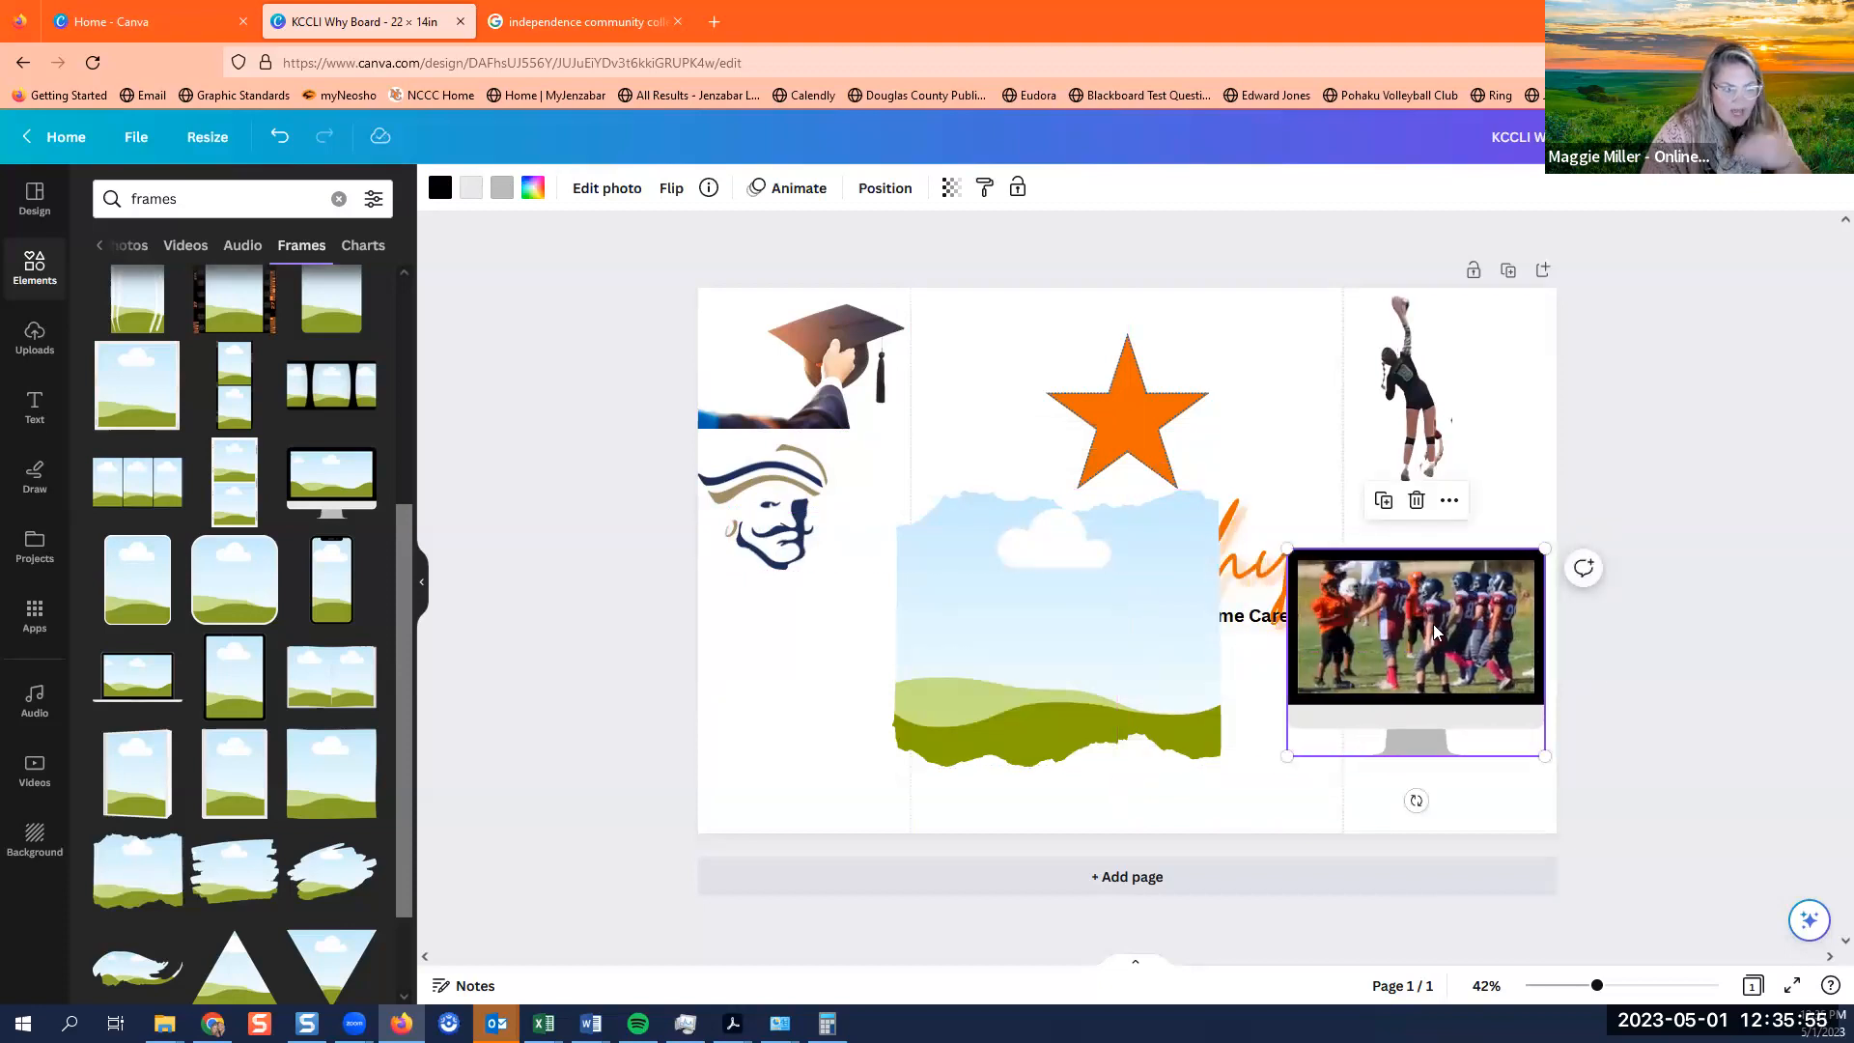
{"action": "left_click", "coordinate": [1448, 500]}
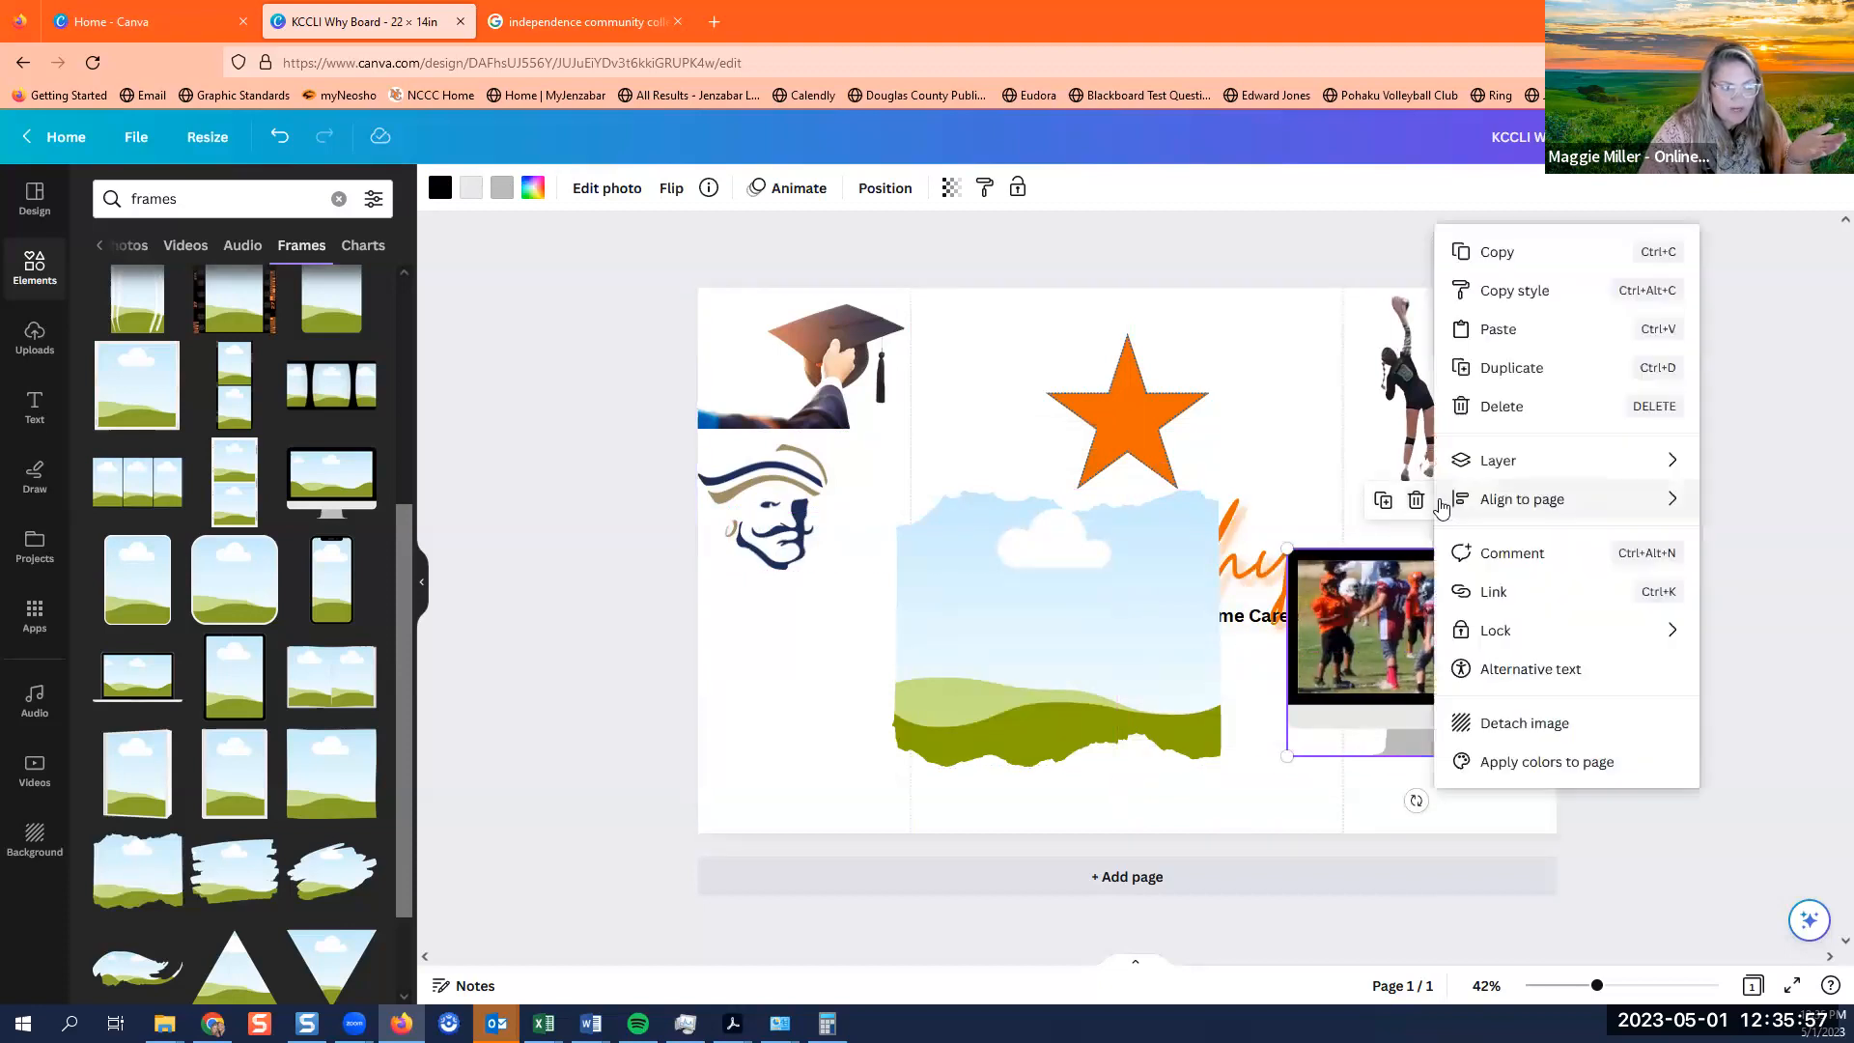
{"action": "left_click", "coordinate": [1557, 726]}
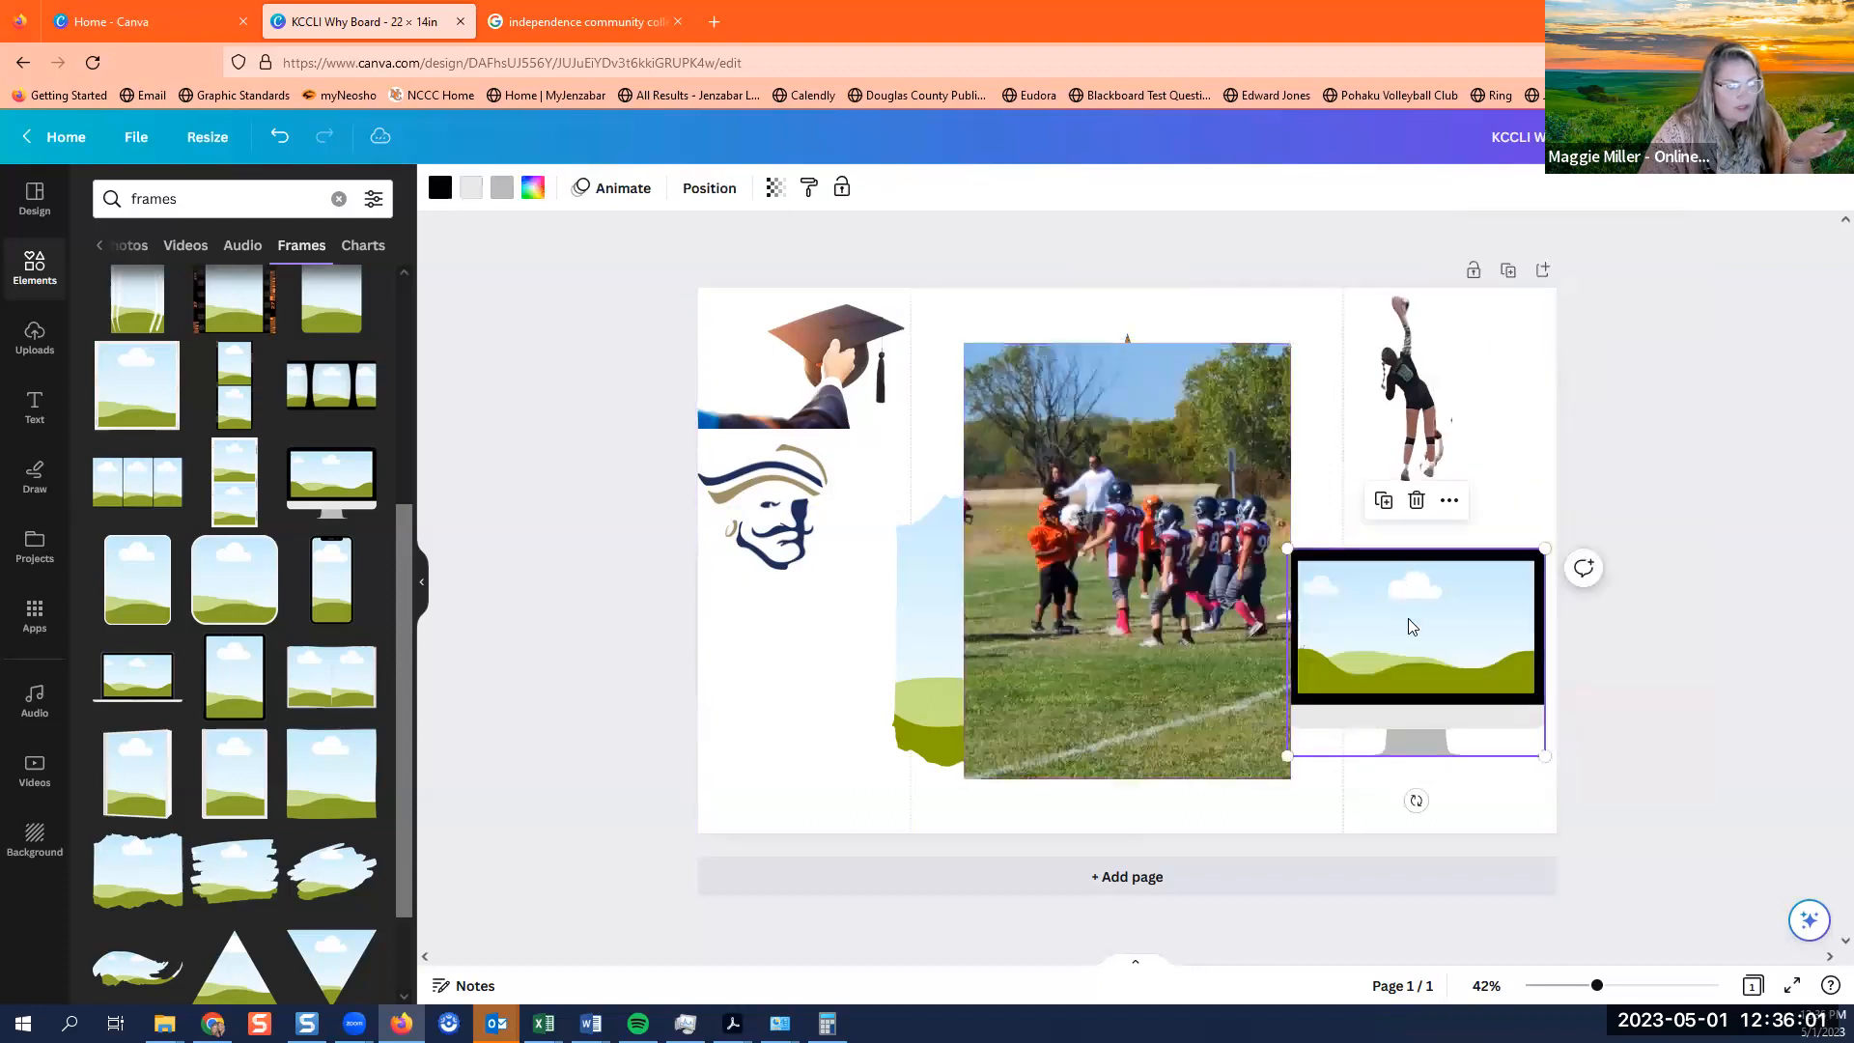
{"action": "key", "text": "Delete"}
Drop the football photo into the torn-edge frame and move it to the poster's lower right, across the fold line.
{"action": "left_click_drag", "start_coordinate": [1157, 585], "coordinate": [1141, 664]}
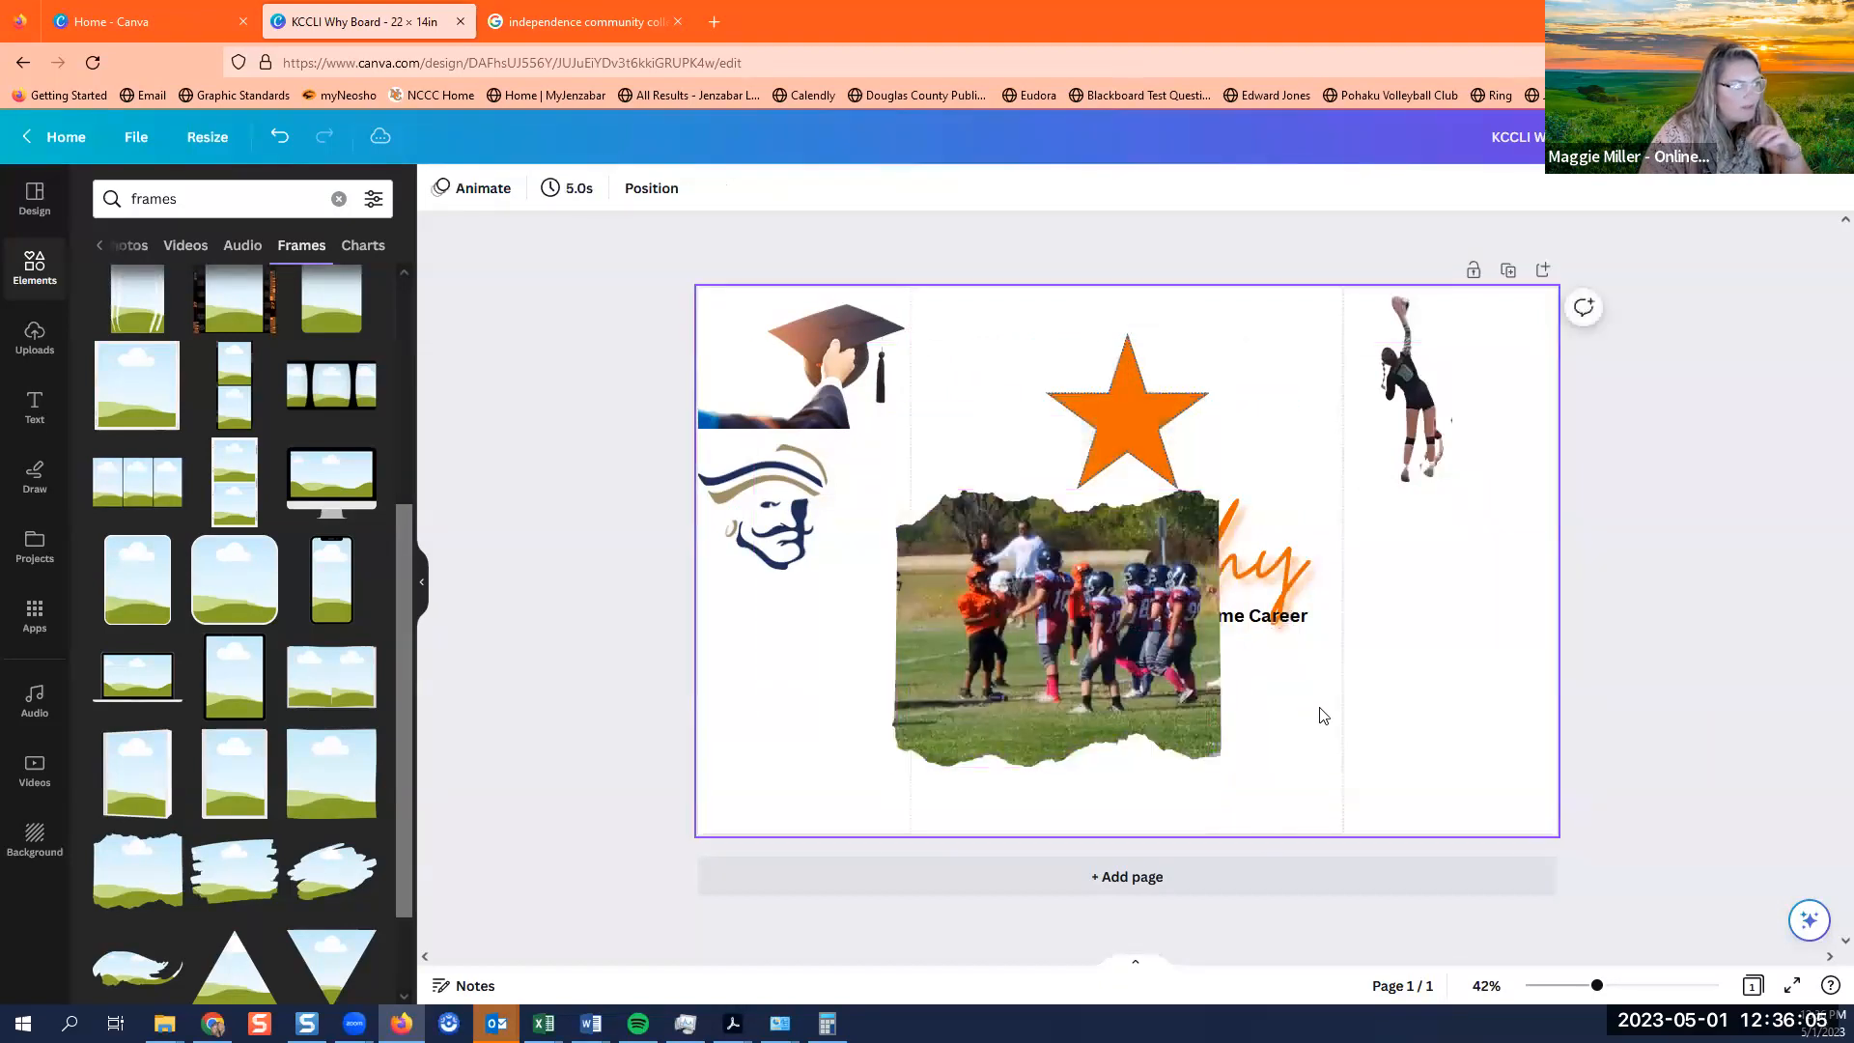
{"action": "left_click", "coordinate": [1161, 685]}
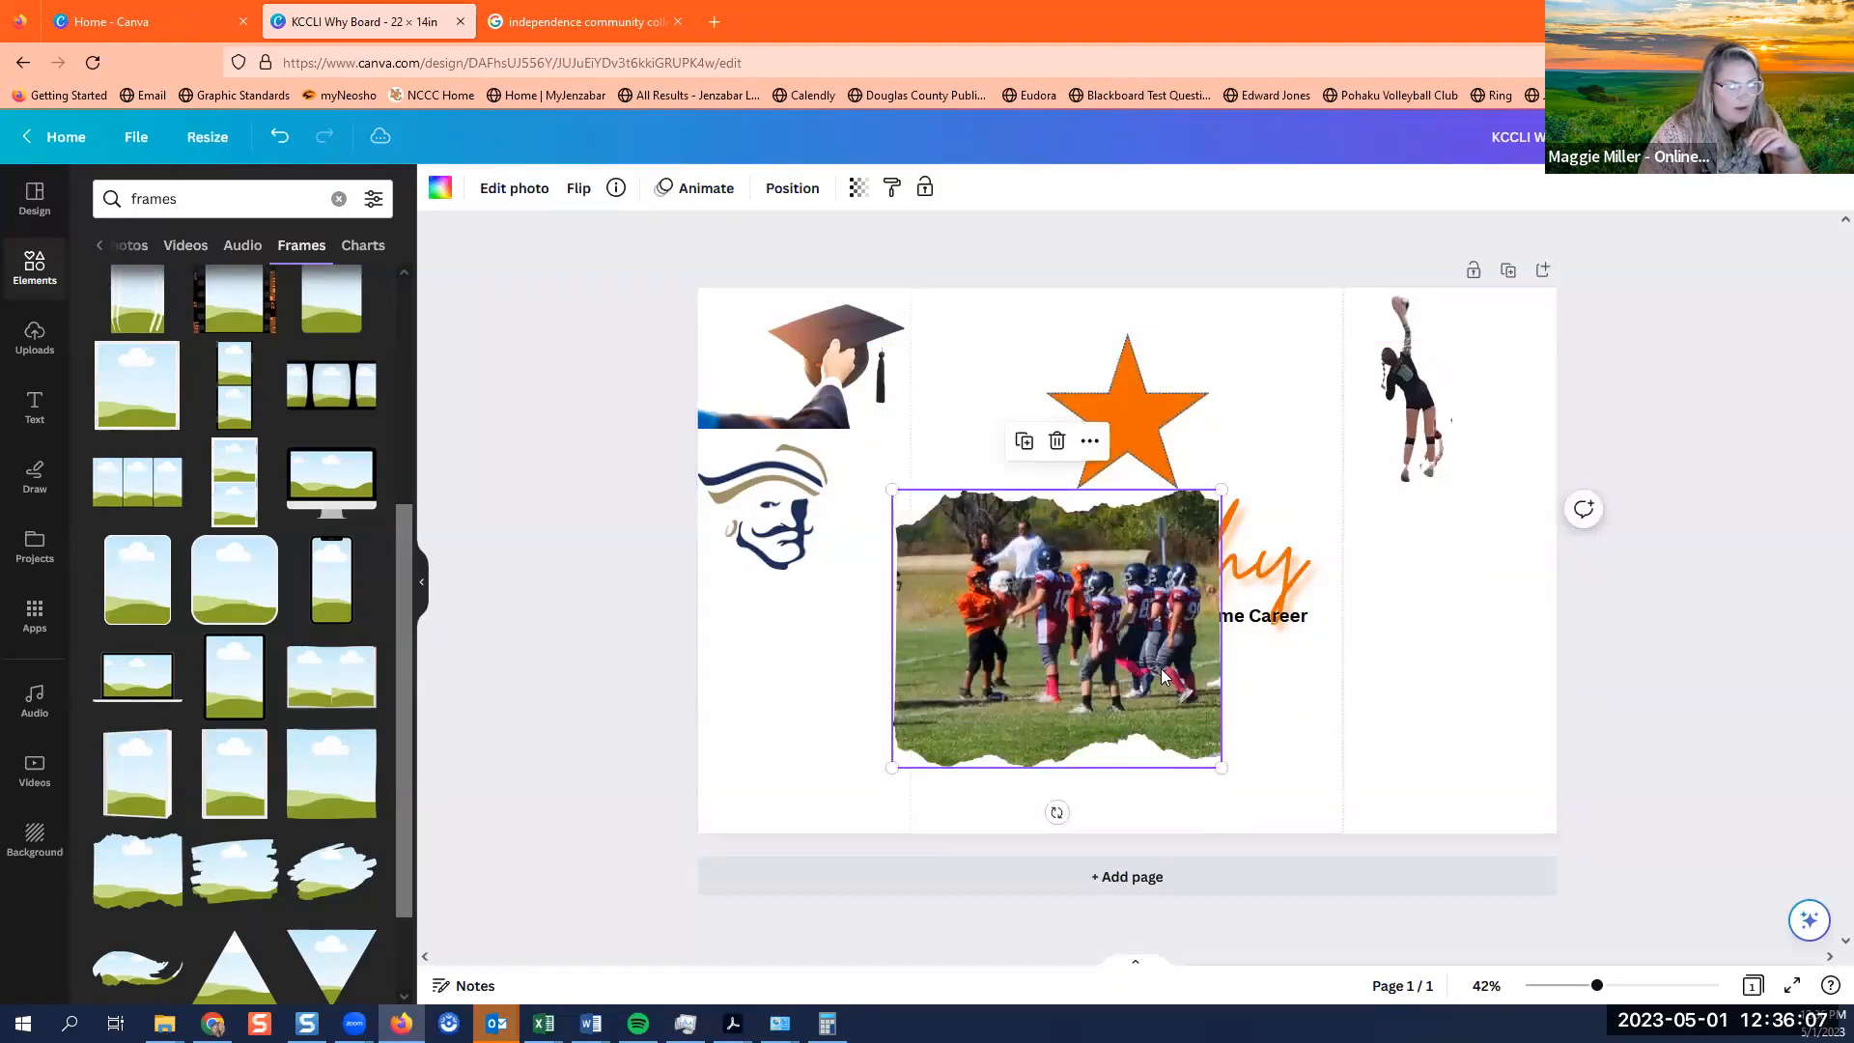
{"action": "left_click_drag", "start_coordinate": [971, 686], "coordinate": [1267, 751]}
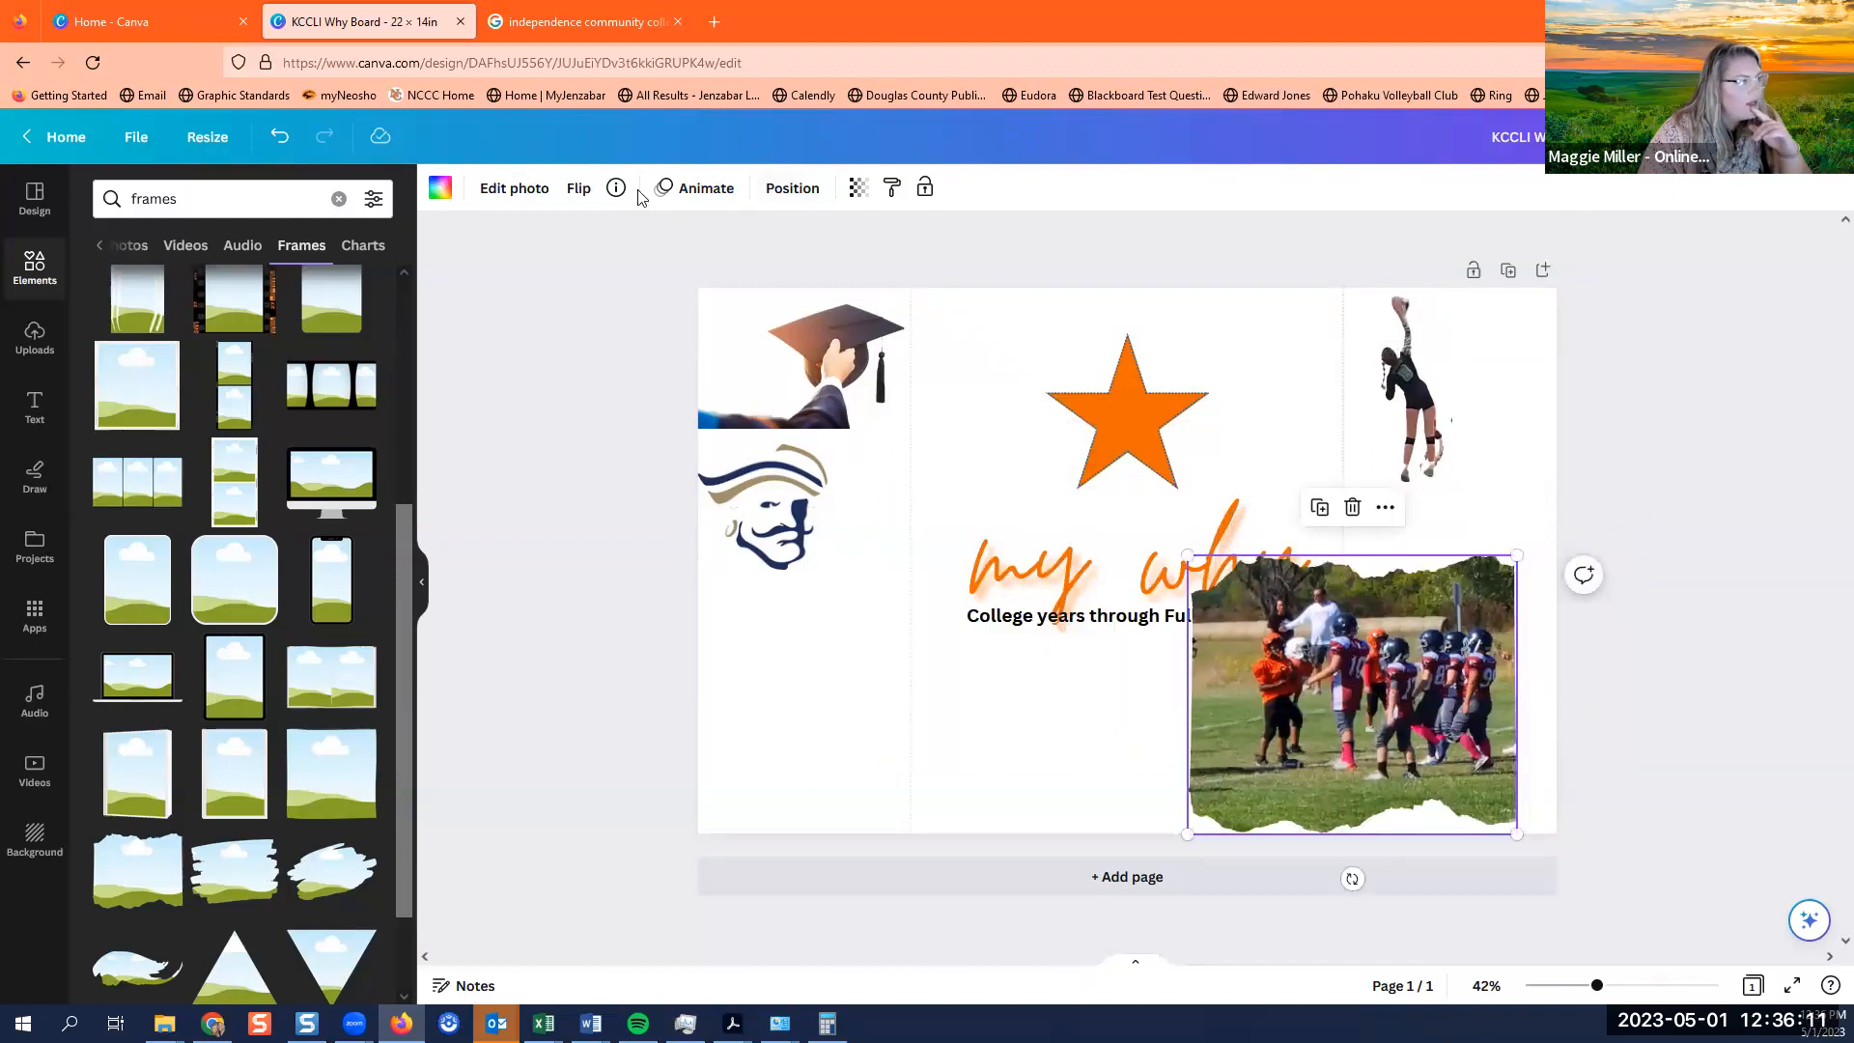
{"action": "left_click", "coordinate": [515, 189]}
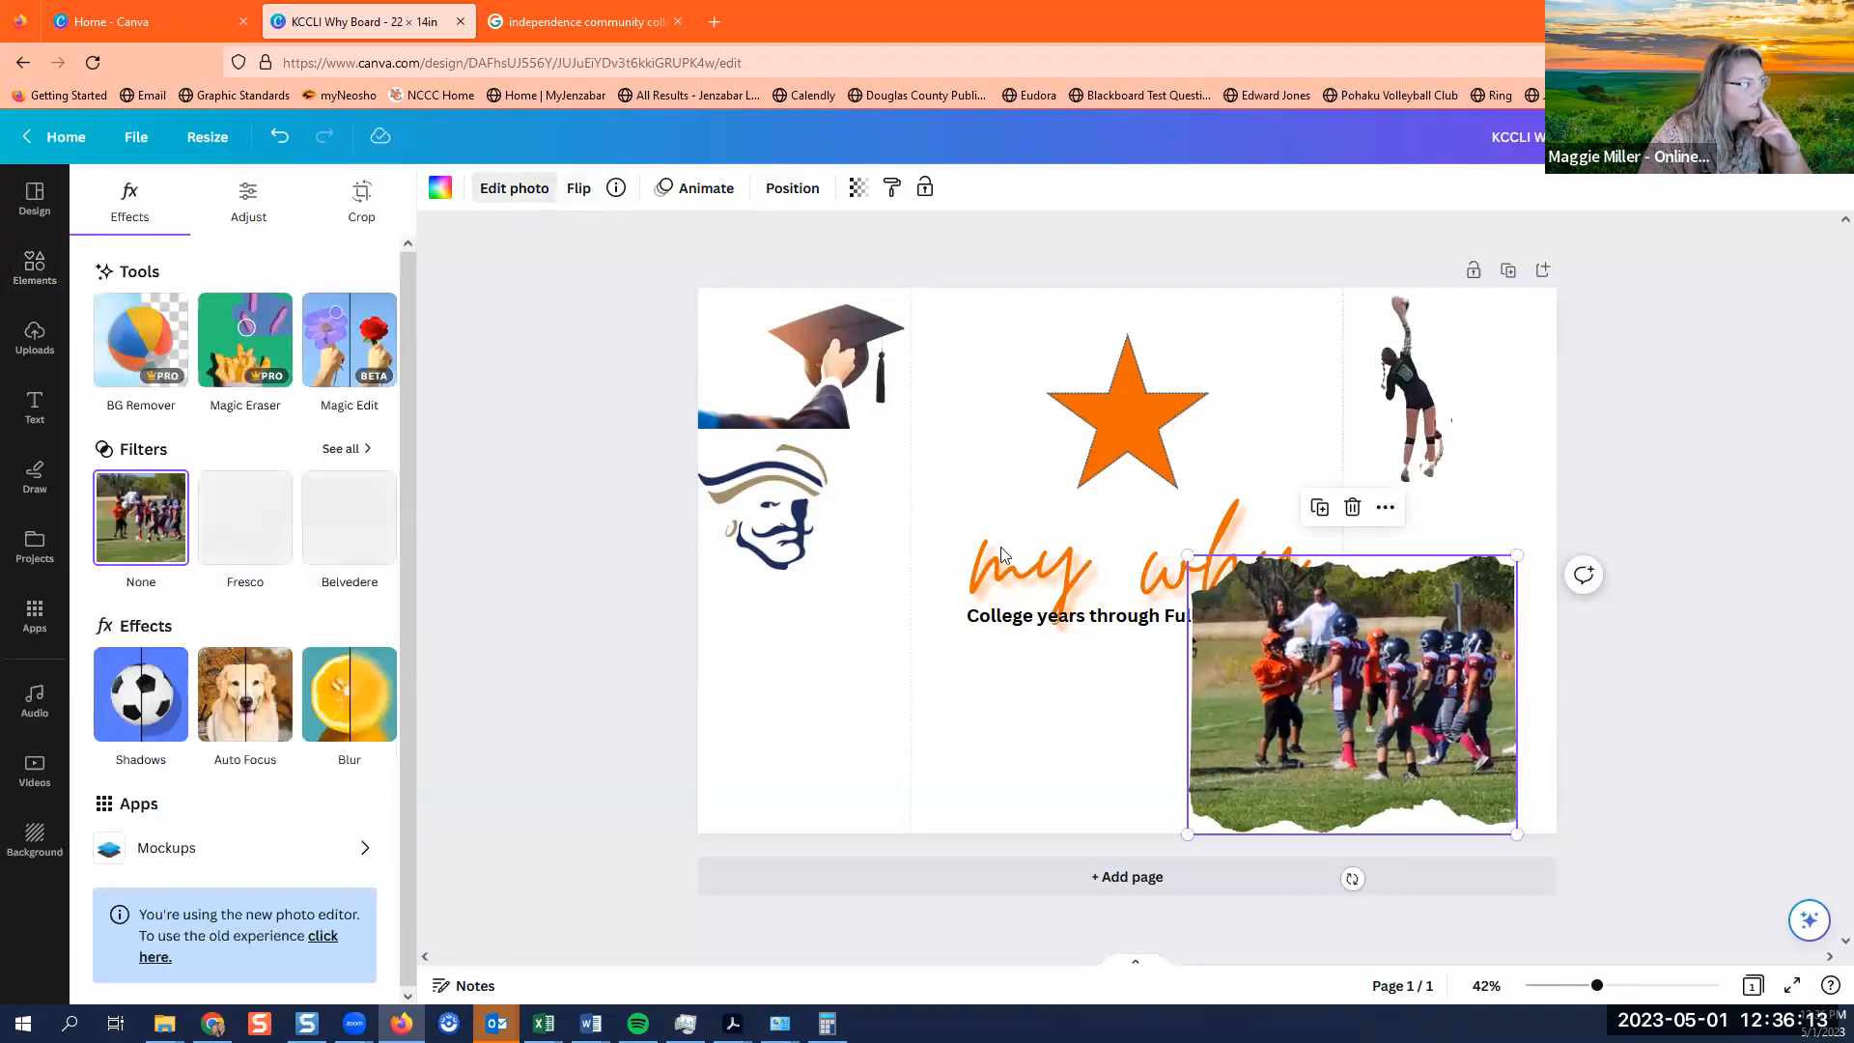
{"action": "left_click", "coordinate": [1385, 507]}
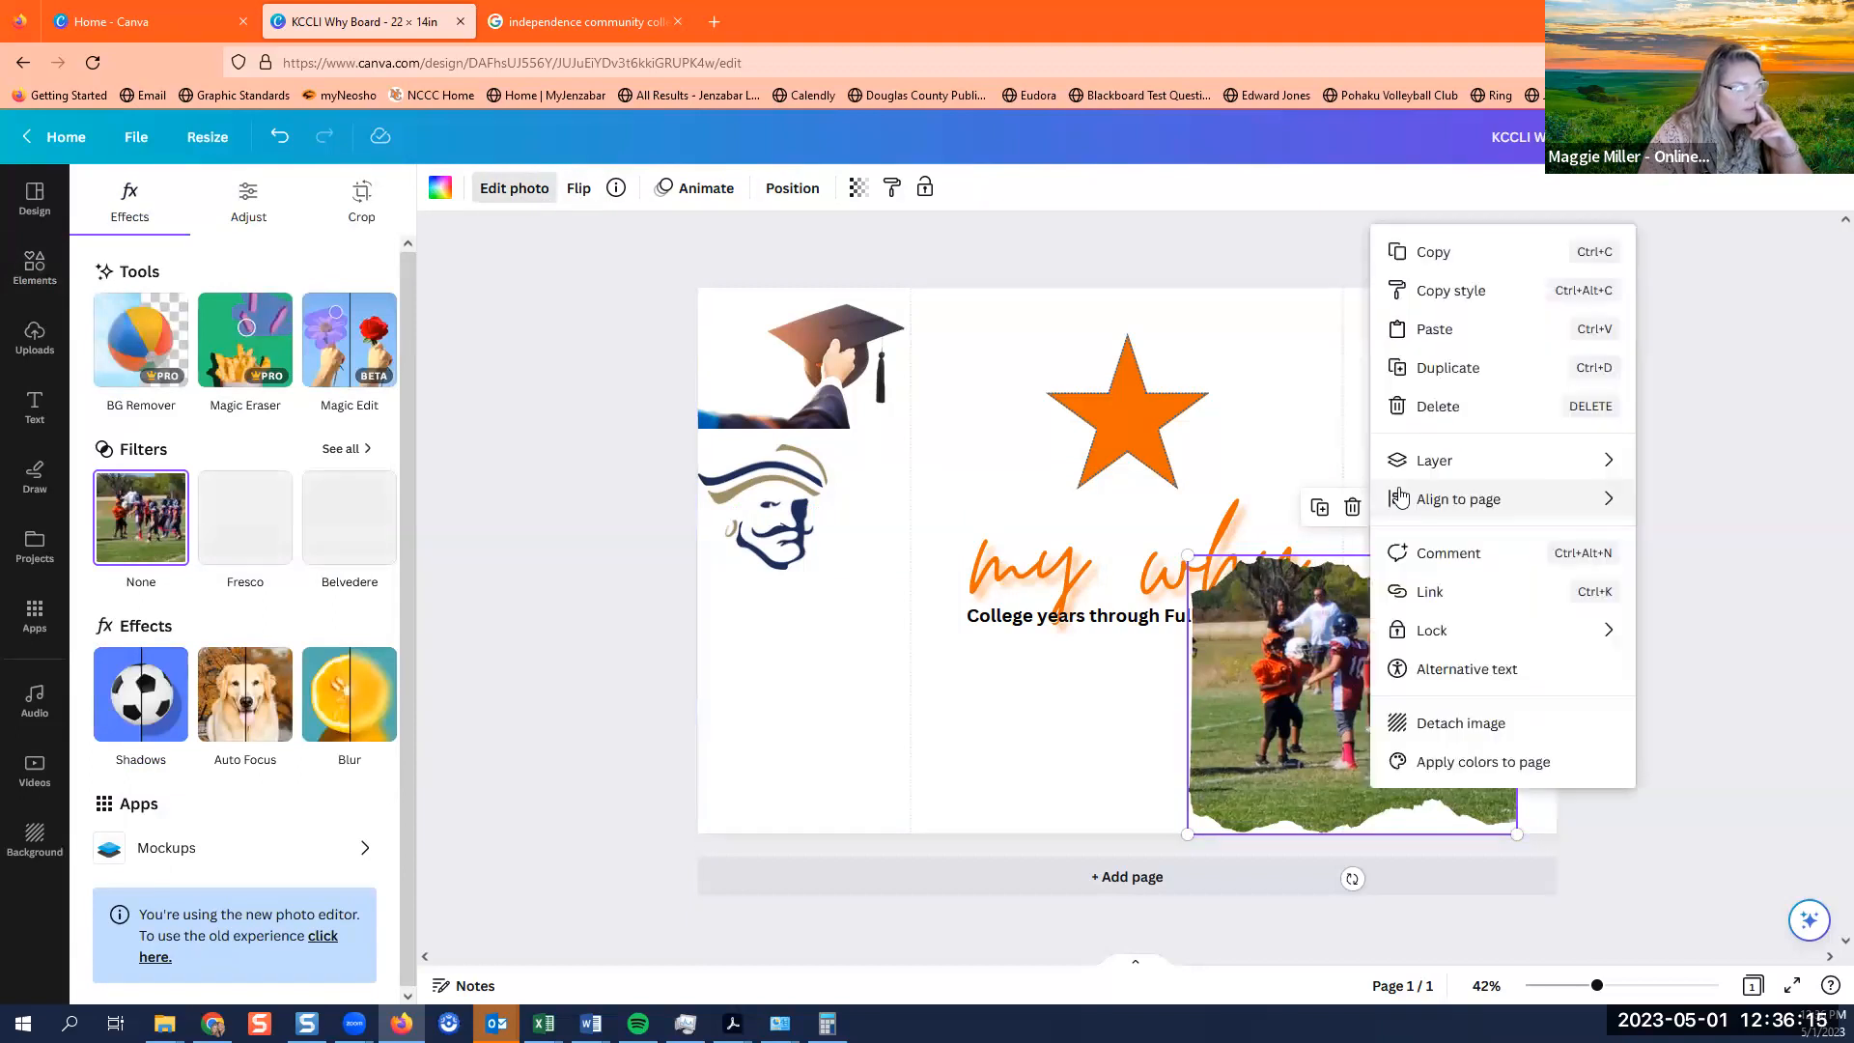
{"action": "mouse_move", "coordinate": [1486, 504]}
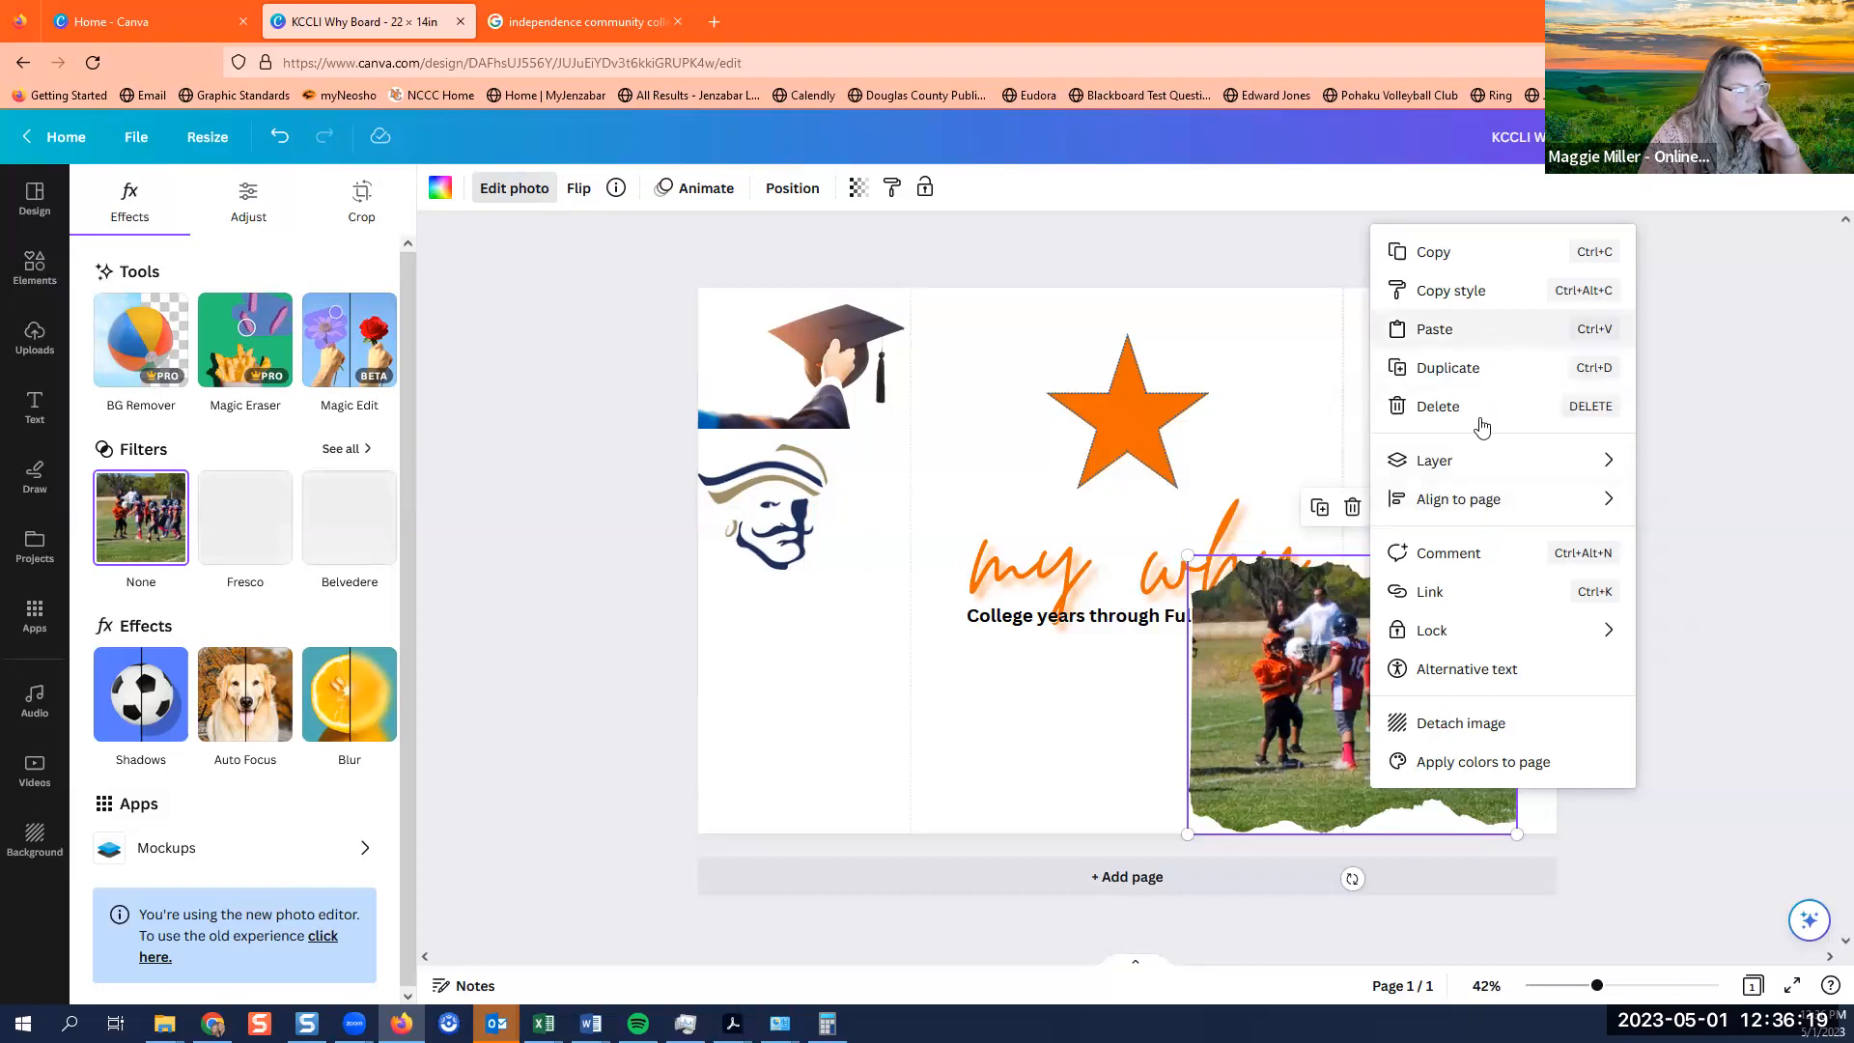
{"action": "left_click", "coordinate": [1240, 788]}
{"action": "double_click", "coordinate": [1240, 789]}
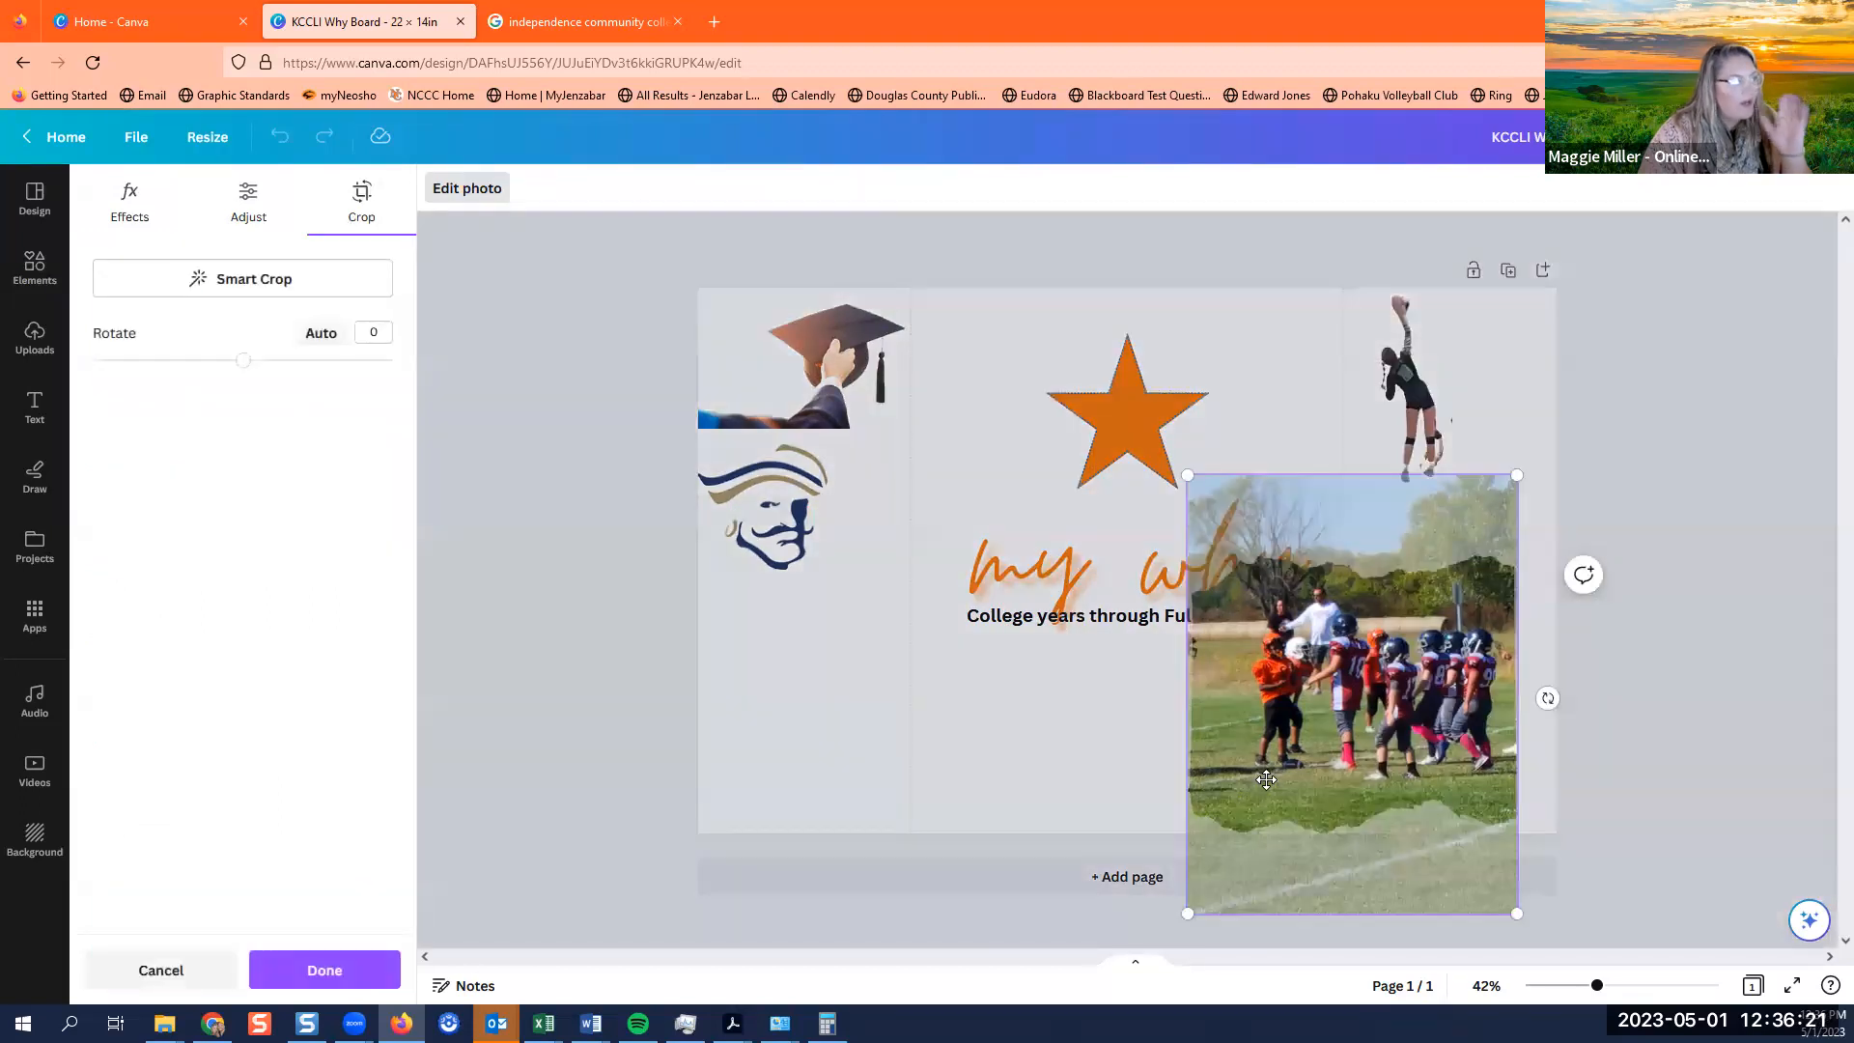
{"action": "left_click", "coordinate": [960, 748]}
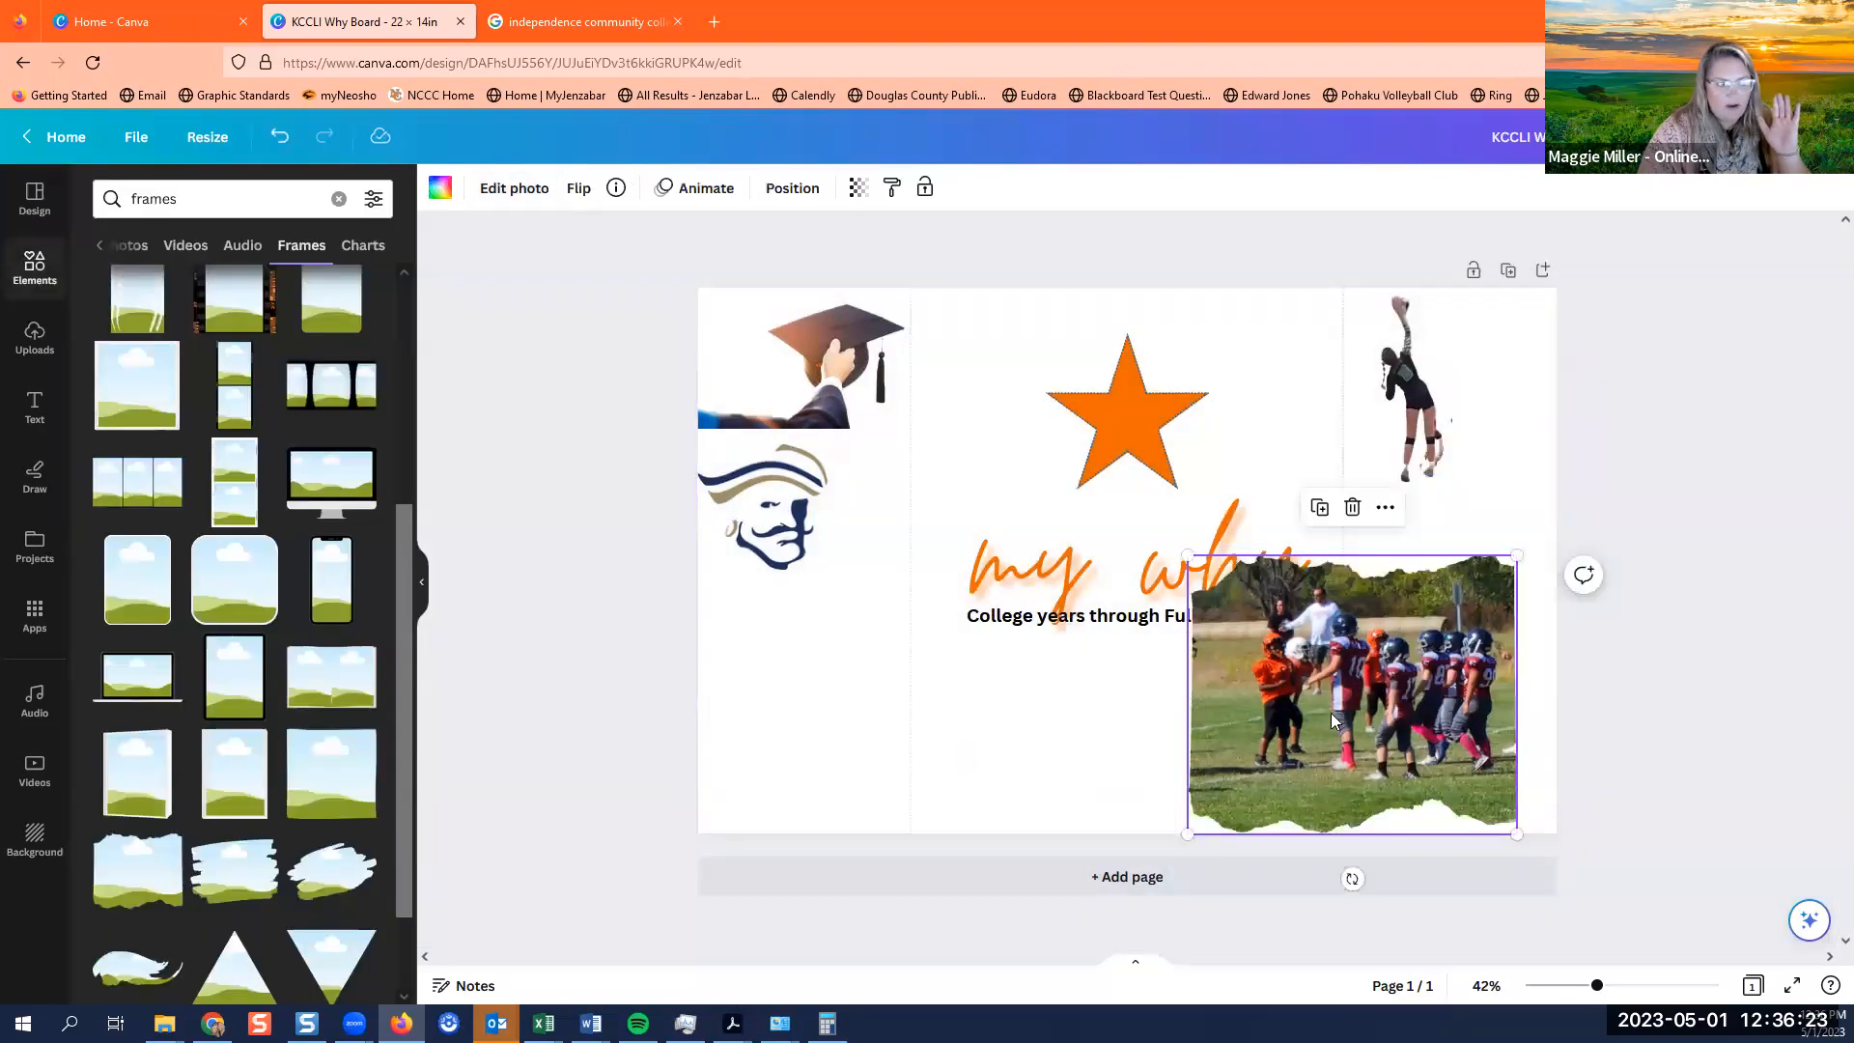
Enlarge and reposition the football photo inside the torn-edge frame so the players fill it, and apply the crop.
{"action": "double_click", "coordinate": [1331, 714]}
{"action": "mouse_move", "coordinate": [1332, 713]}
{"action": "left_mouse_down"}
{"action": "mouse_move", "coordinate": [1332, 780]}
{"action": "mouse_move", "coordinate": [1332, 733]}
{"action": "left_mouse_up"}
{"action": "left_click_drag", "start_coordinate": [1331, 704], "coordinate": [1332, 714]}
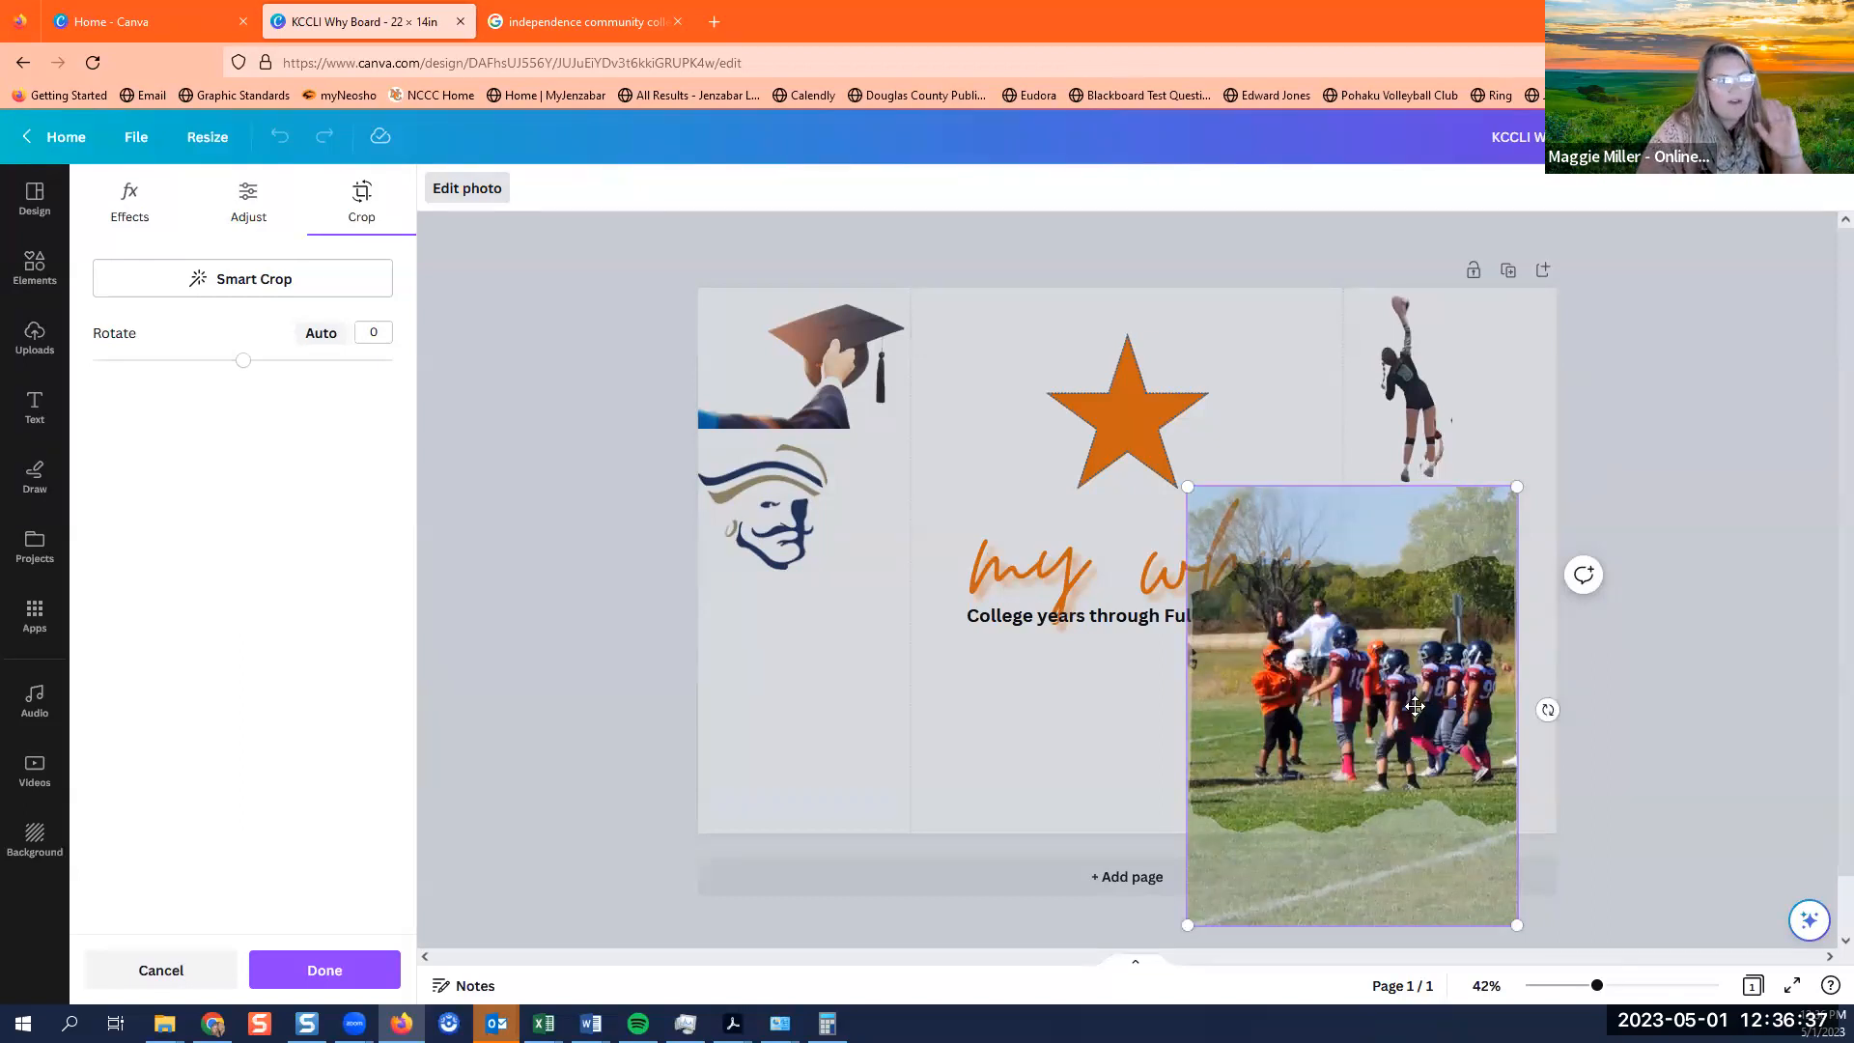
{"action": "left_click_drag", "start_coordinate": [1410, 681], "coordinate": [1208, 743]}
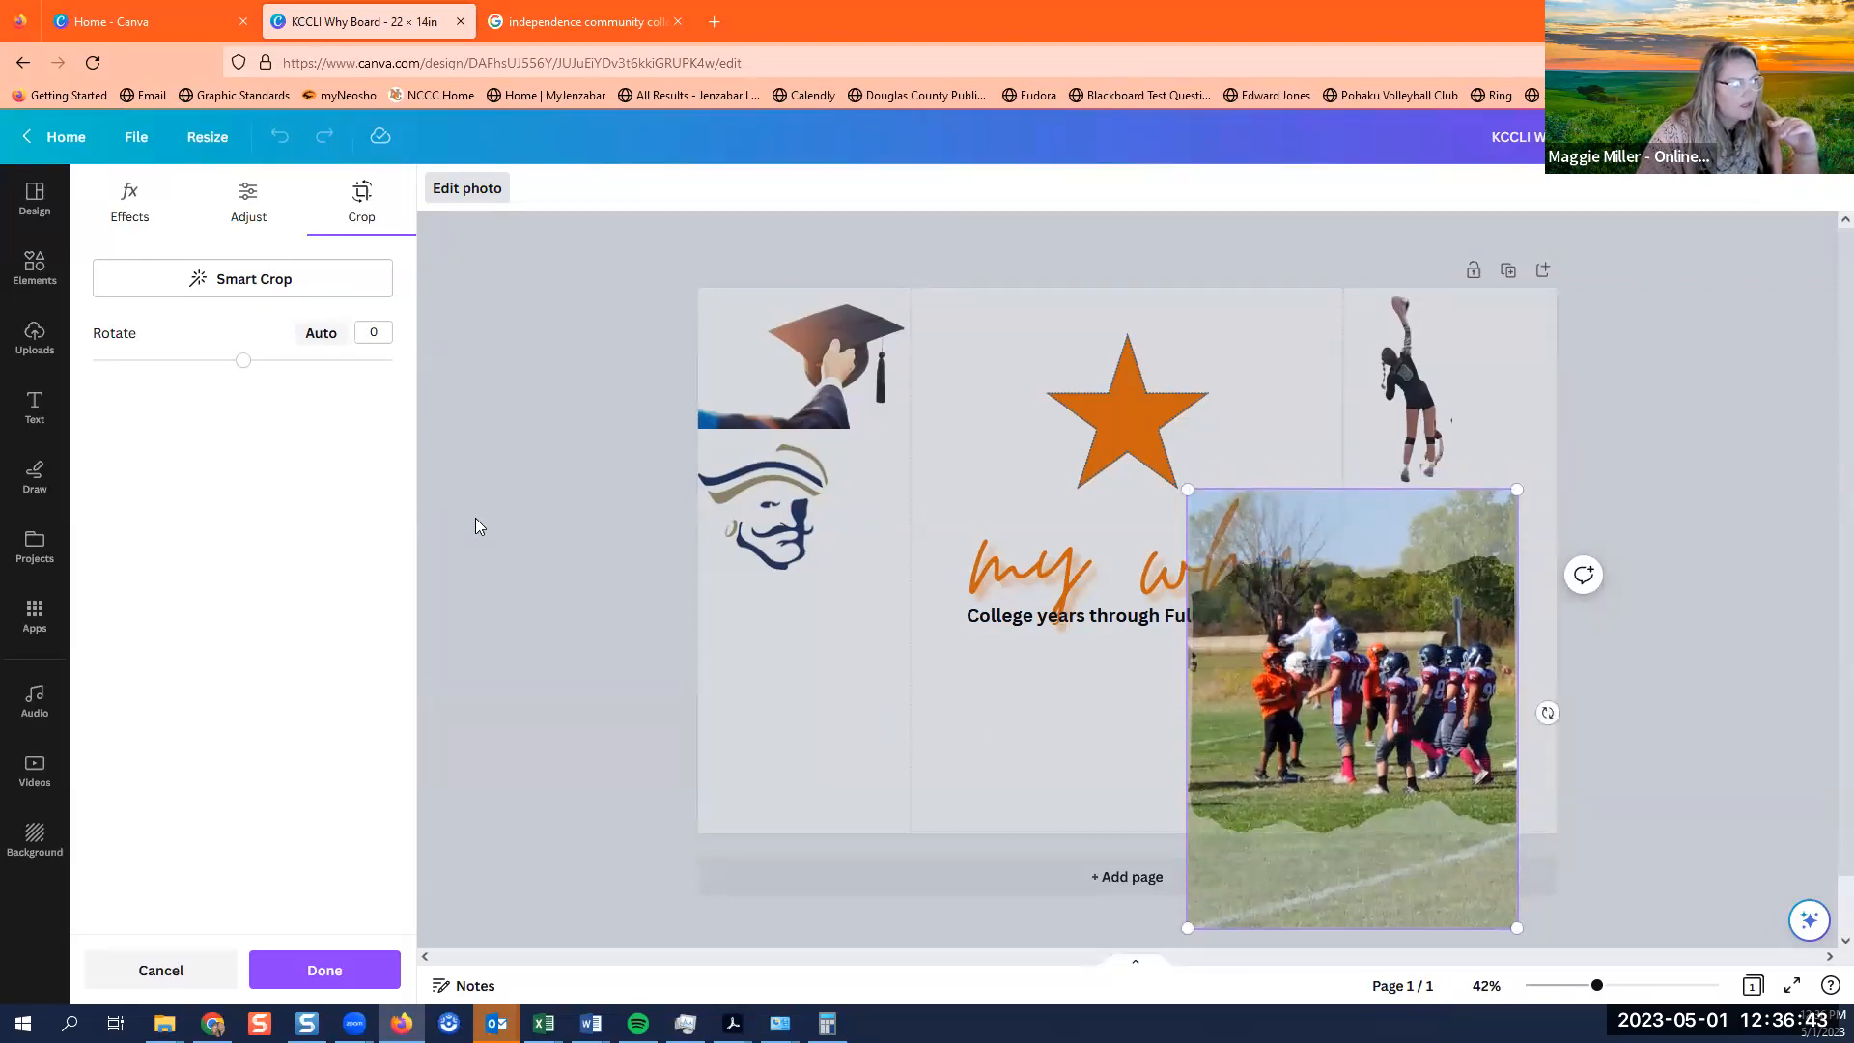
{"action": "left_click_drag", "start_coordinate": [1410, 666], "coordinate": [1372, 658]}
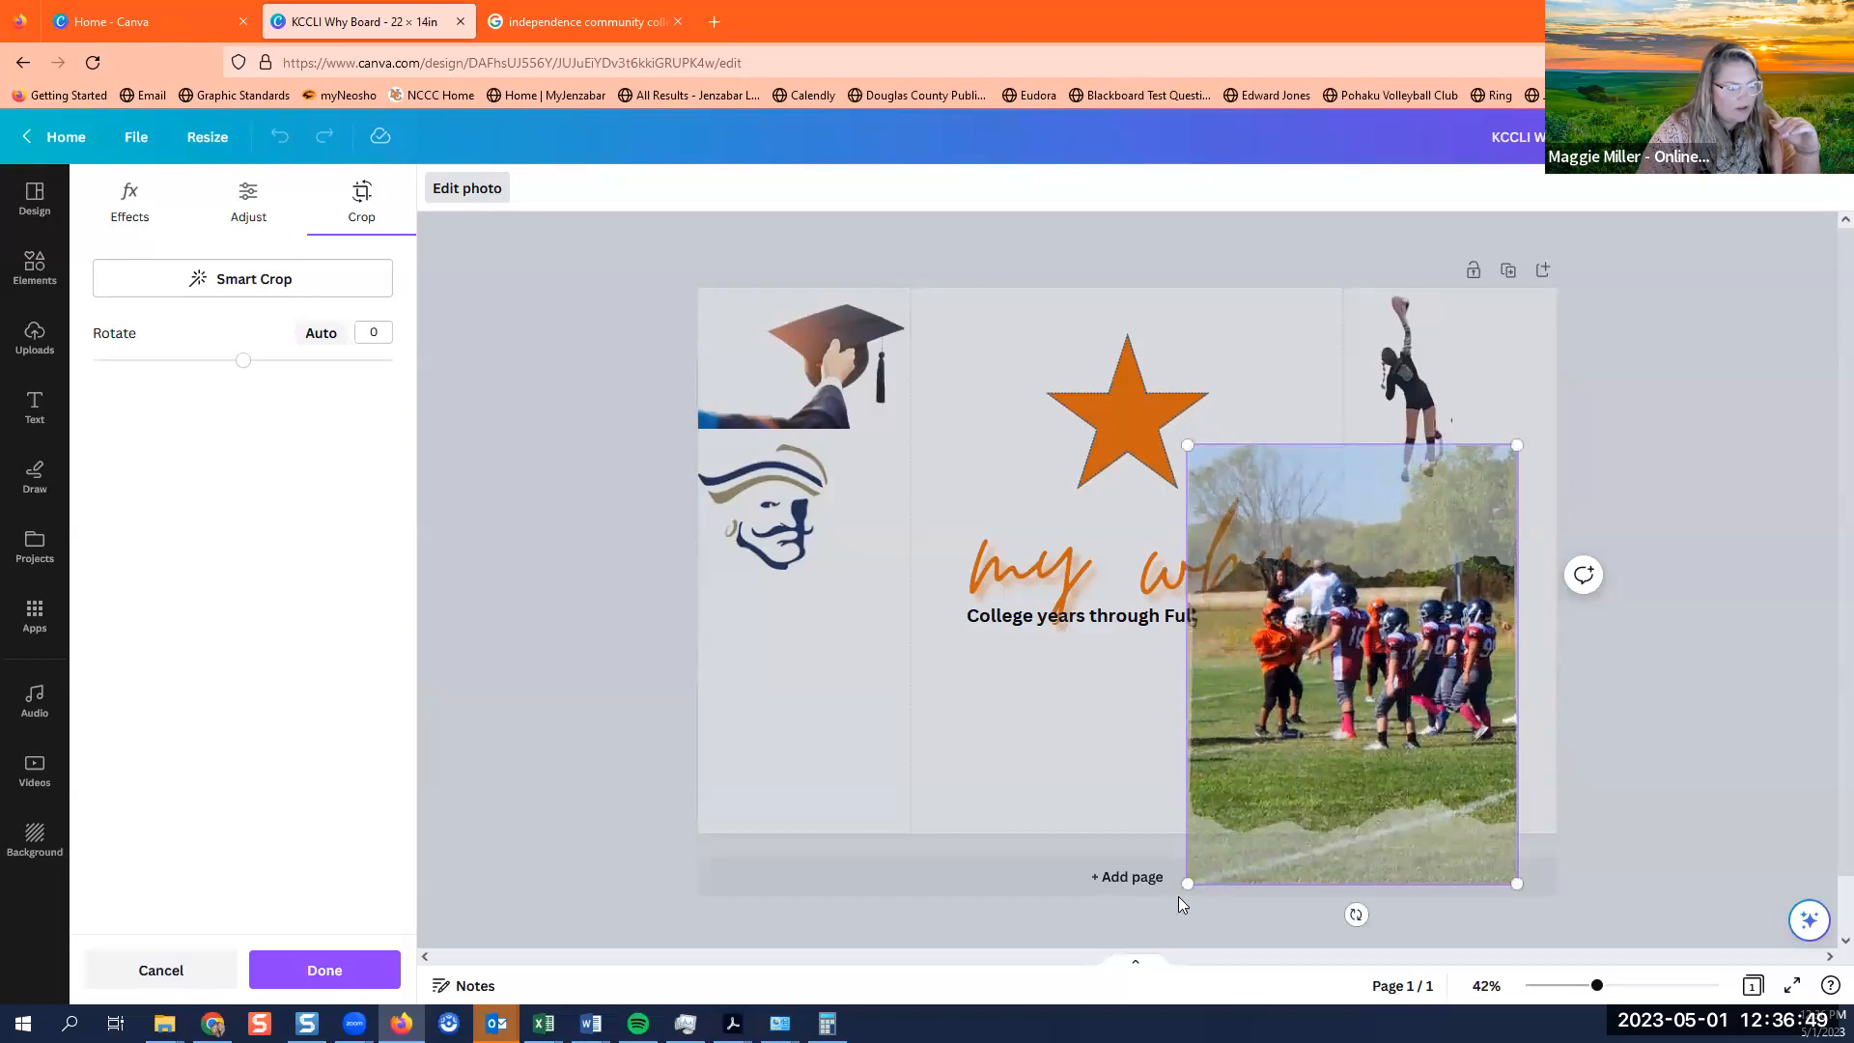
{"action": "left_click_drag", "start_coordinate": [1189, 888], "coordinate": [1112, 942]}
{"action": "left_click_drag", "start_coordinate": [1427, 726], "coordinate": [1435, 694]}
{"action": "left_click_drag", "start_coordinate": [1135, 923], "coordinate": [1092, 946]}
{"action": "left_click_drag", "start_coordinate": [1434, 735], "coordinate": [1457, 726]}
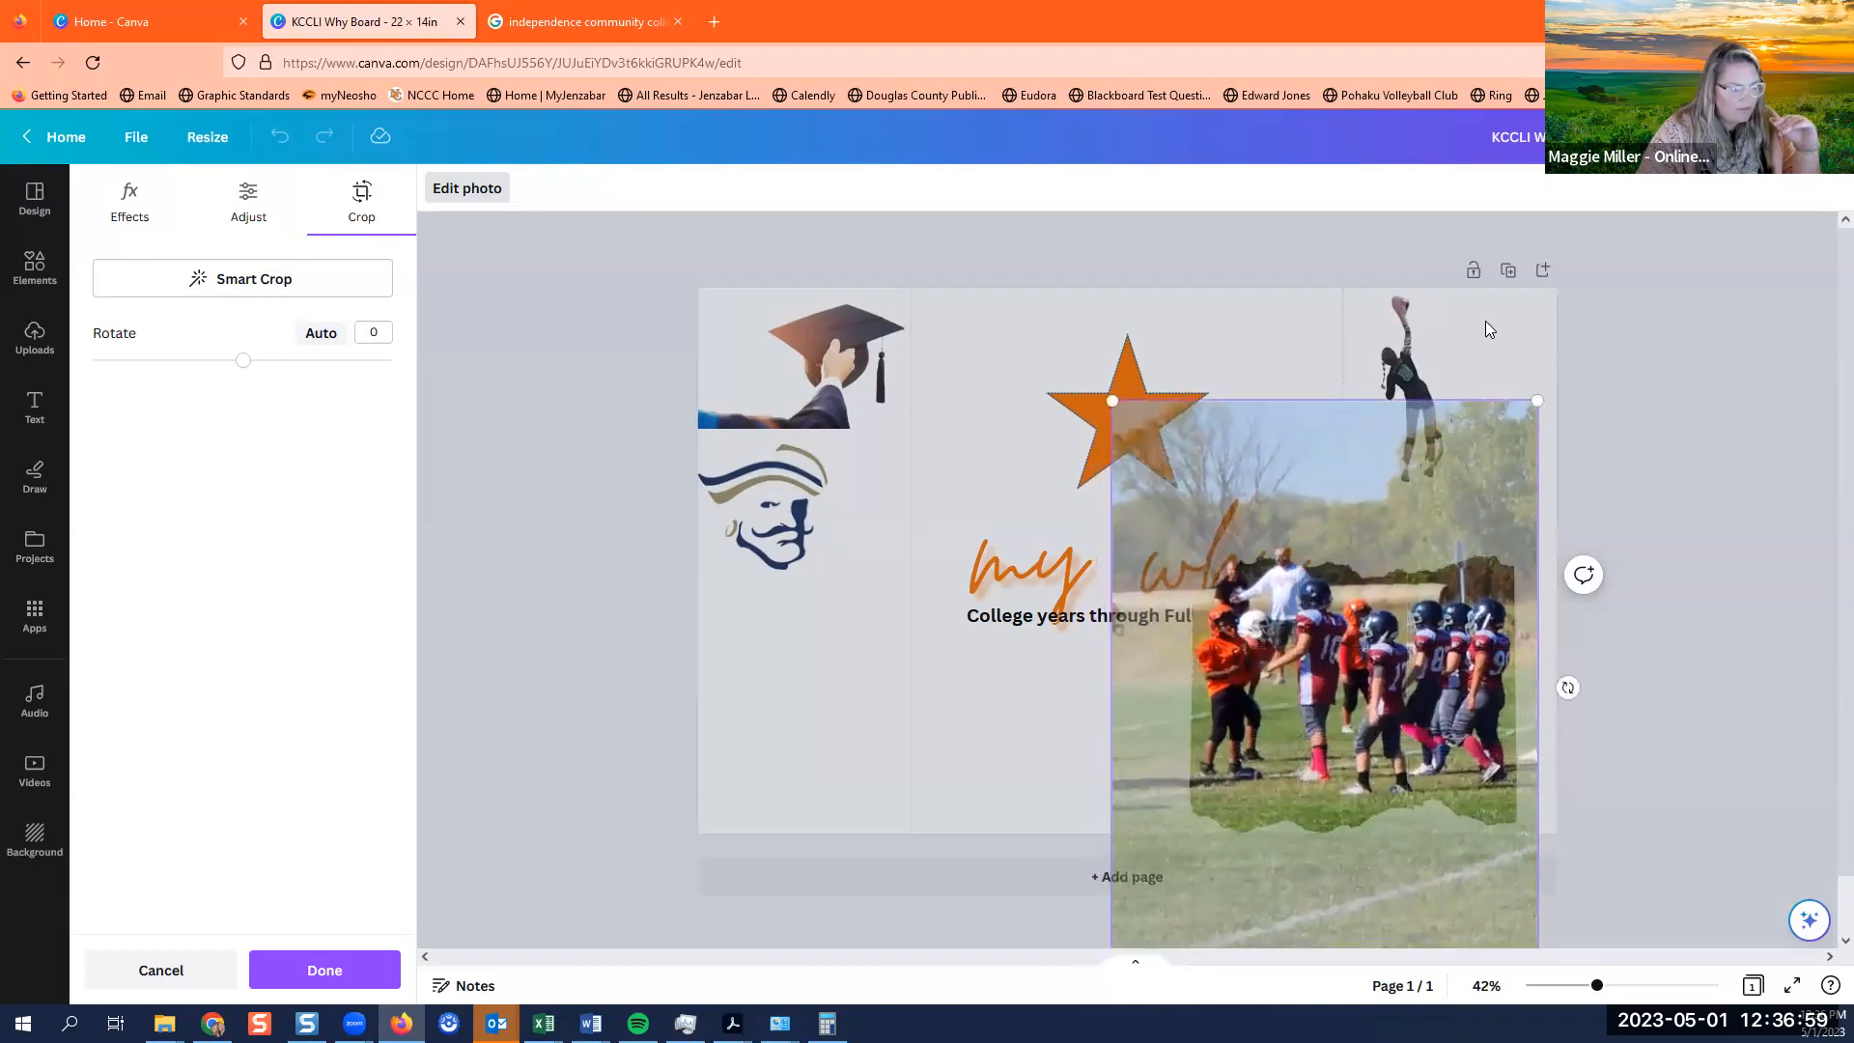
{"action": "key", "text": "Return"}
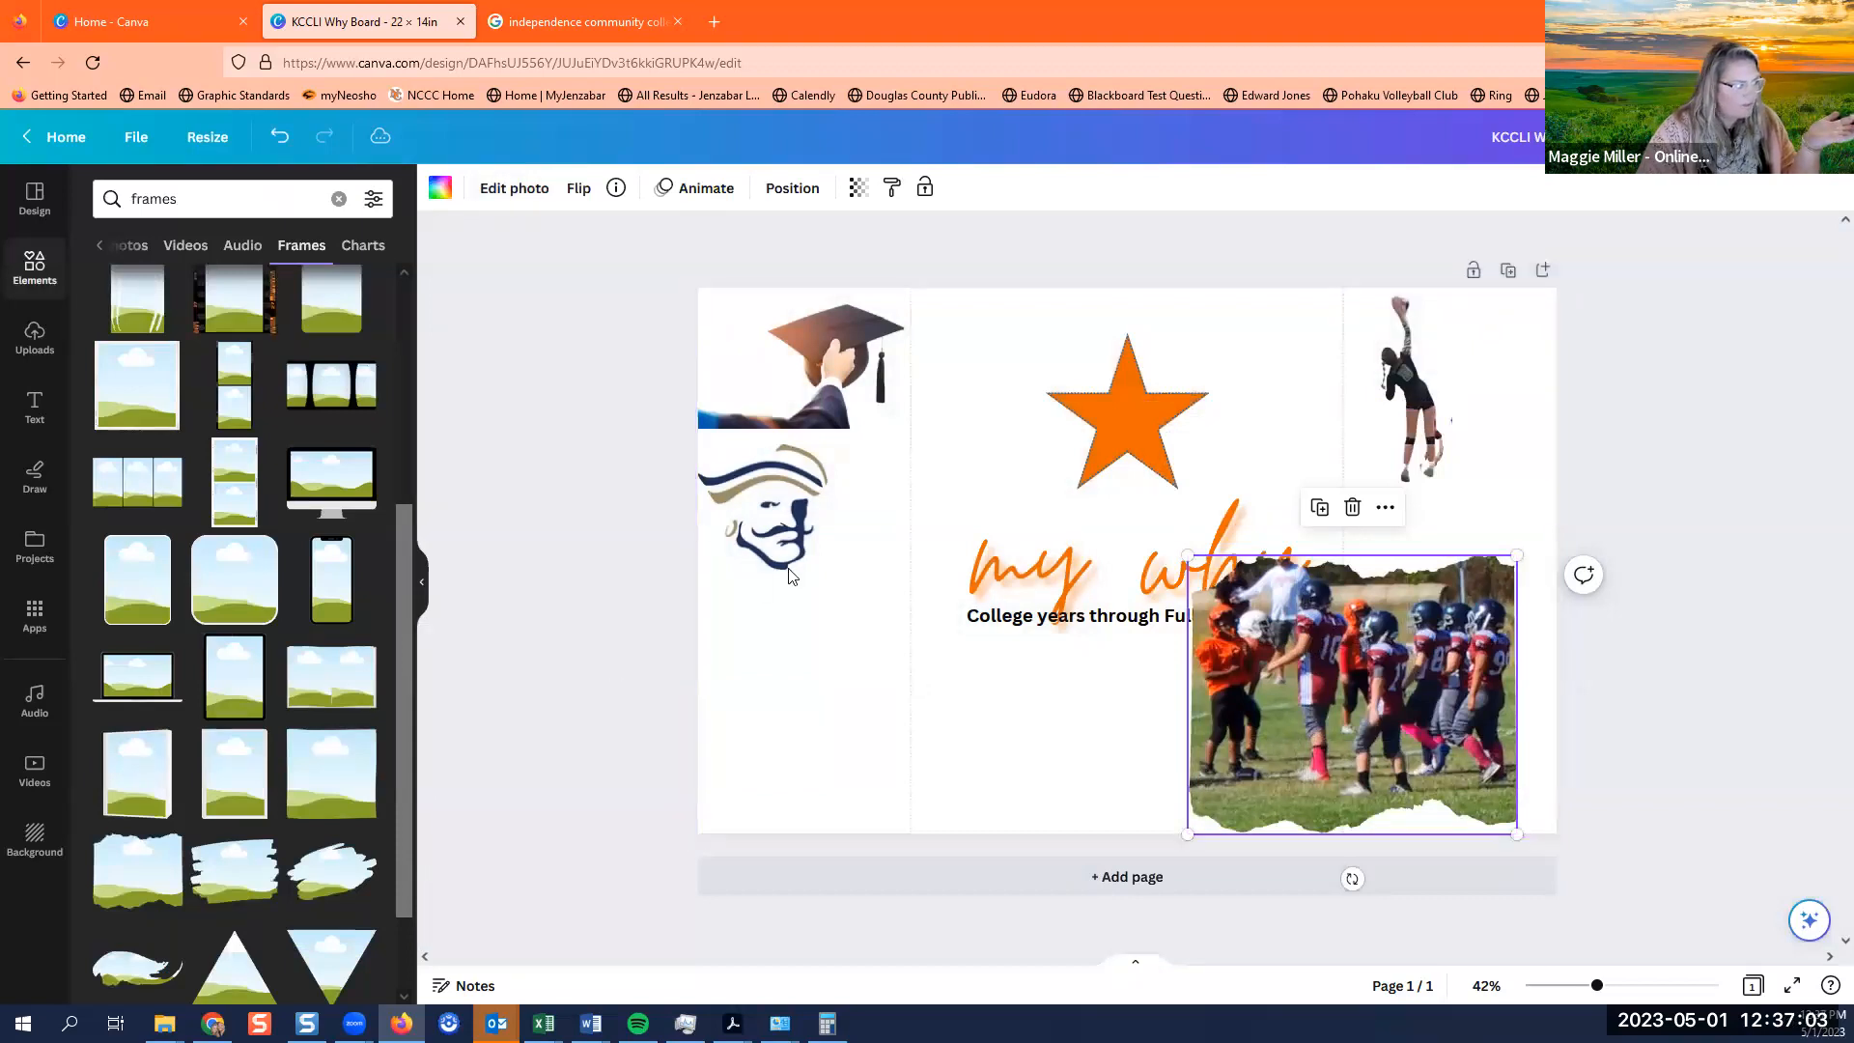
Browse the remaining frame results for other shapes, including the letter and number frames.
{"action": "scroll", "coordinate": [261, 647], "scroll_direction": "down", "scroll_amount": 5}
{"action": "scroll", "coordinate": [267, 653], "scroll_direction": "down", "scroll_amount": 5}
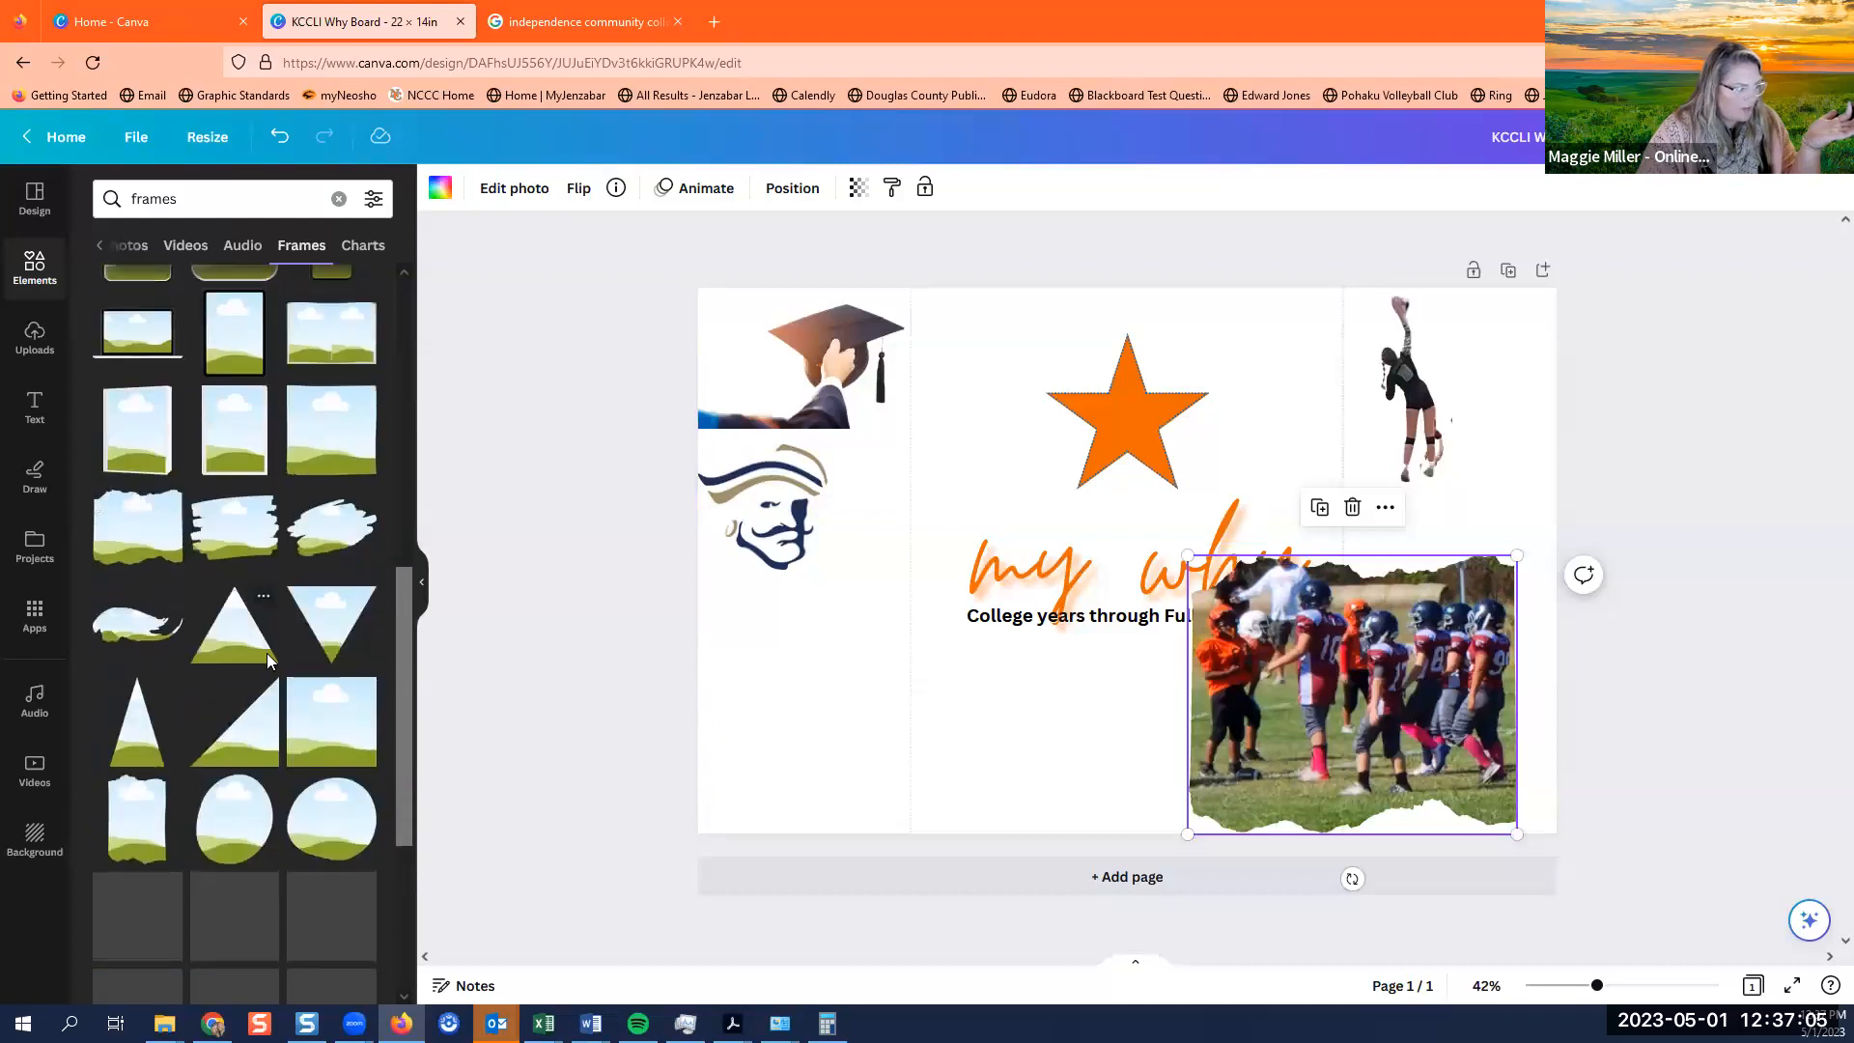
{"action": "scroll", "coordinate": [266, 660], "scroll_direction": "down", "scroll_amount": 6}
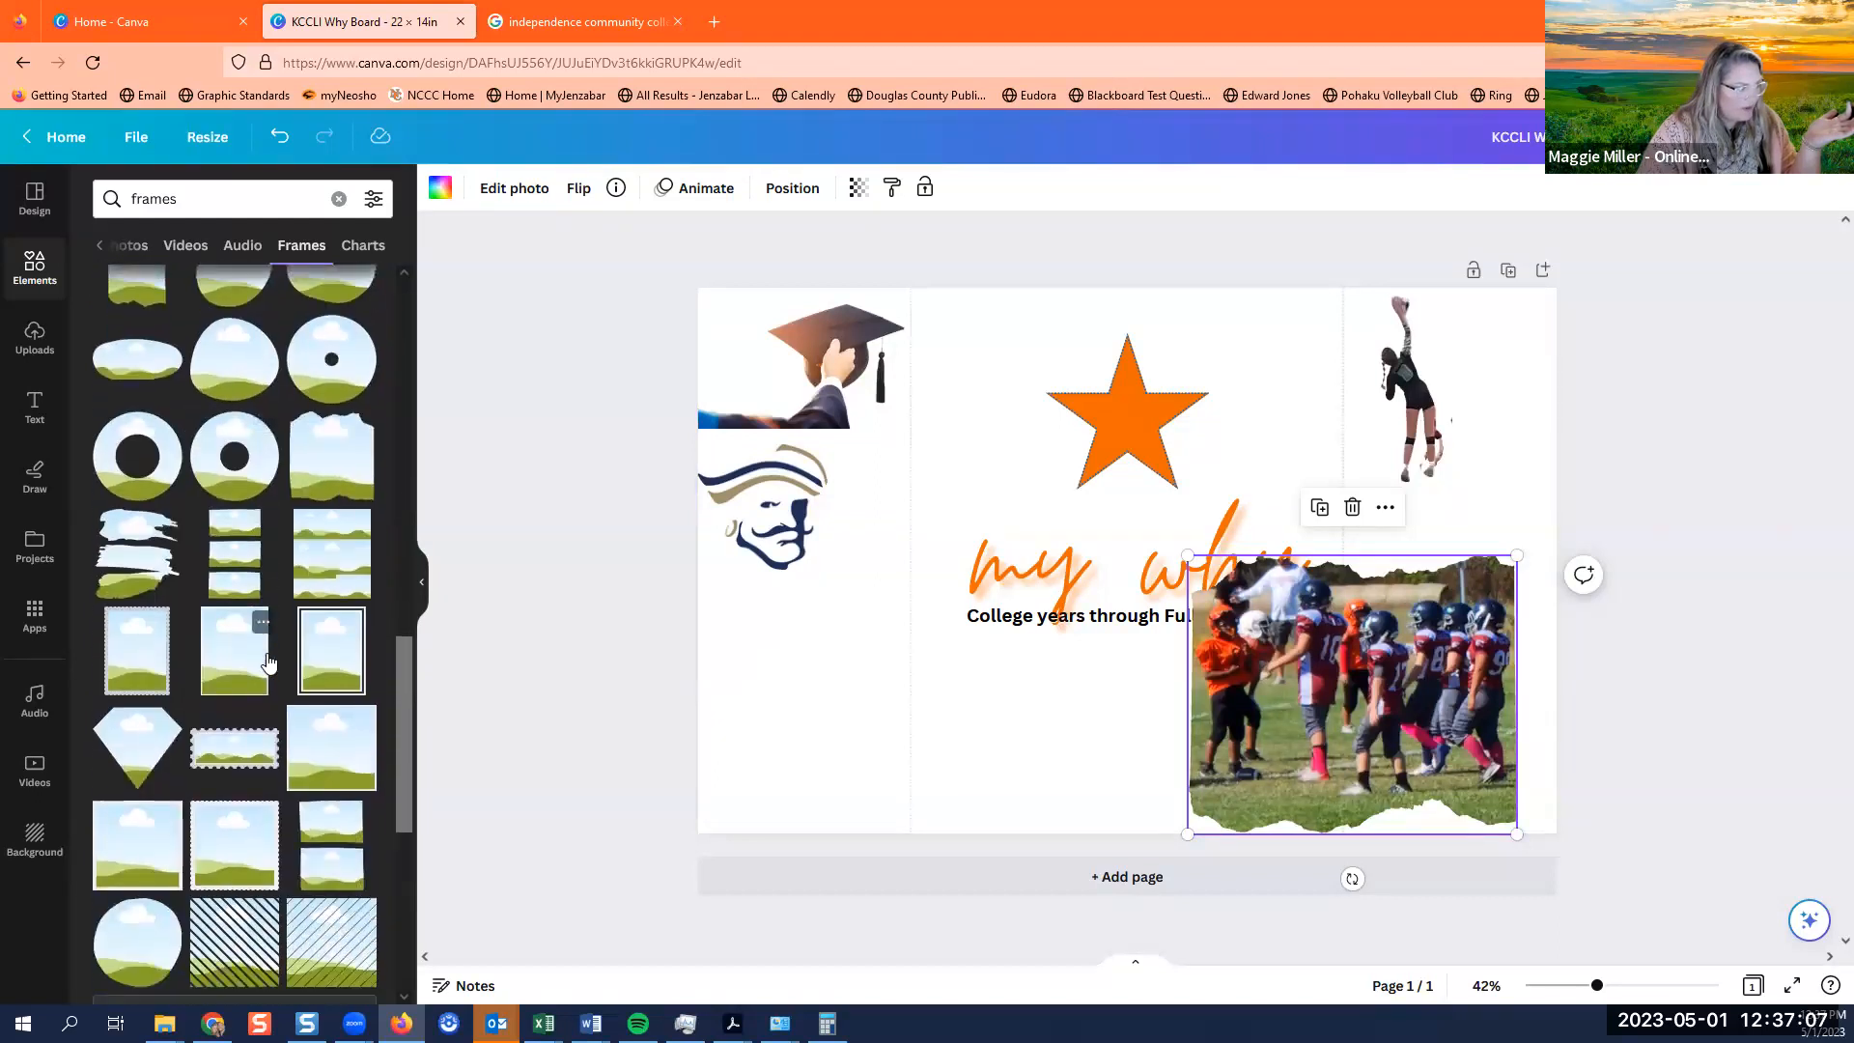
{"action": "scroll", "coordinate": [267, 664], "scroll_direction": "down", "scroll_amount": 5}
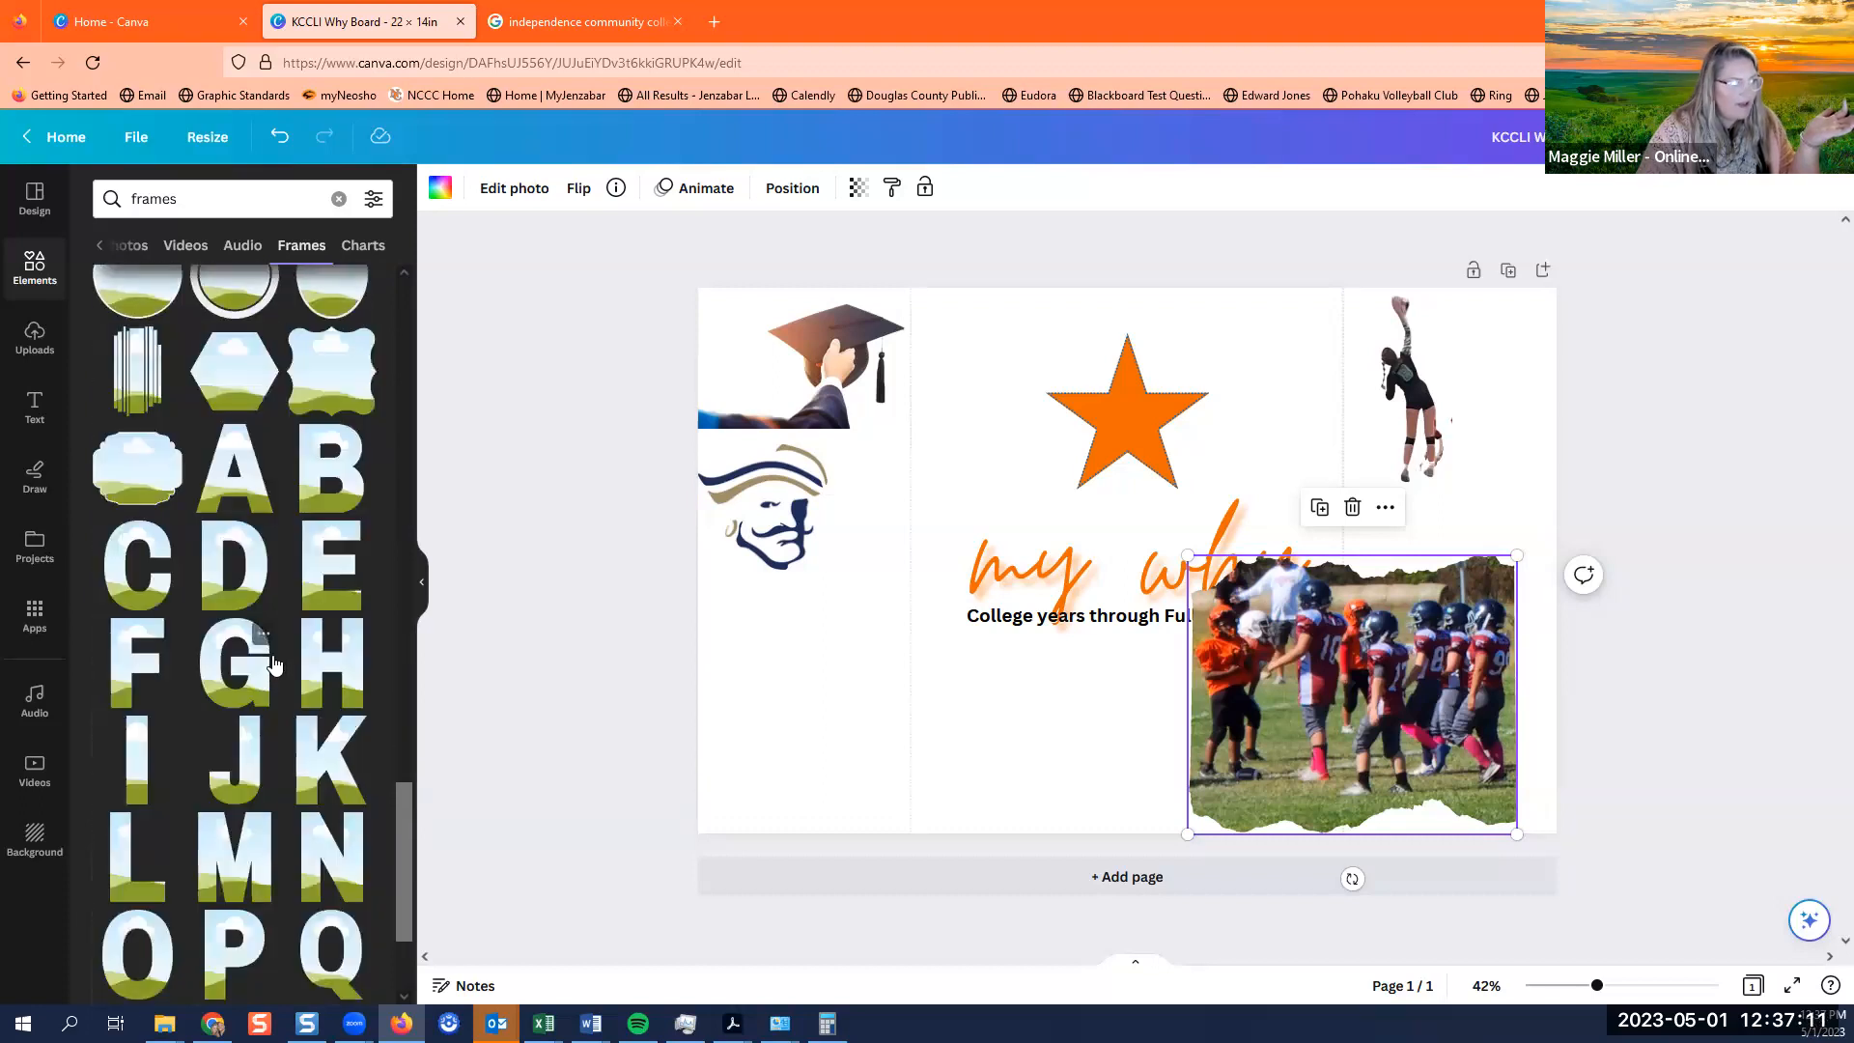
{"action": "scroll", "coordinate": [270, 650], "scroll_direction": "down", "scroll_amount": 5}
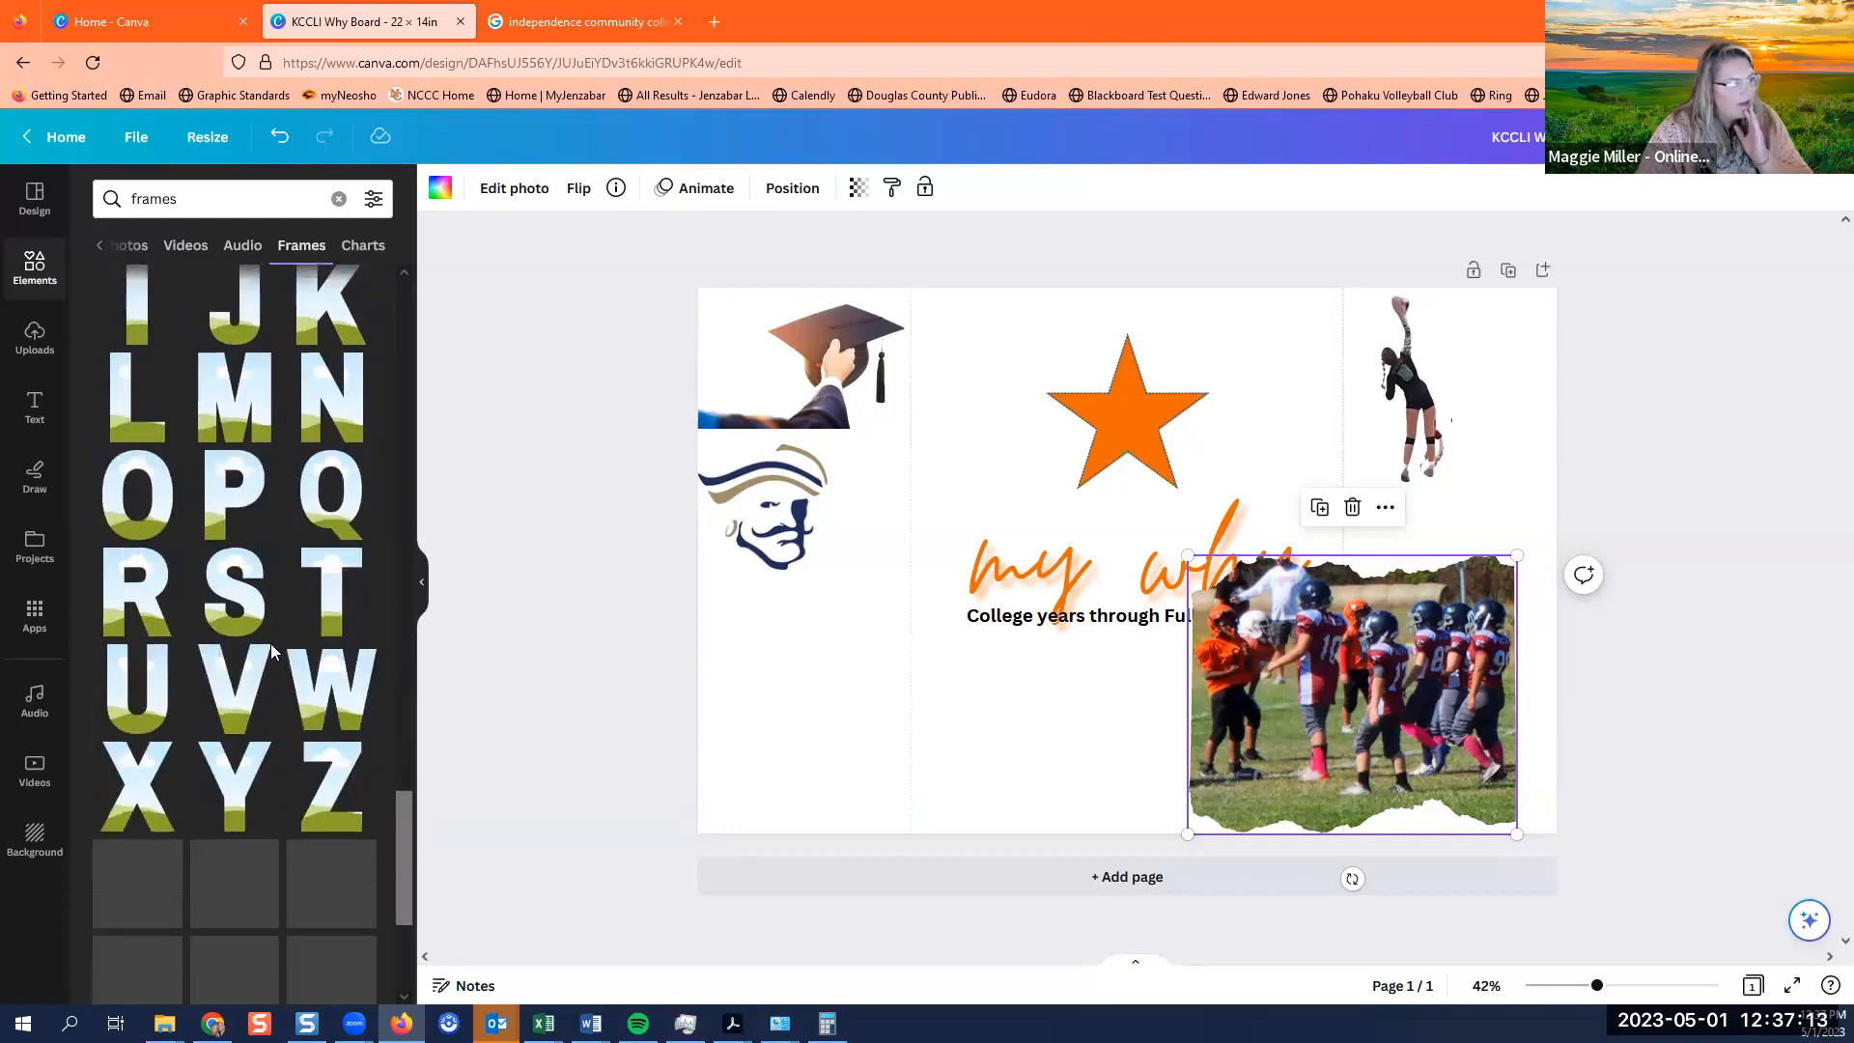
{"action": "scroll", "coordinate": [271, 654], "scroll_direction": "down", "scroll_amount": 7}
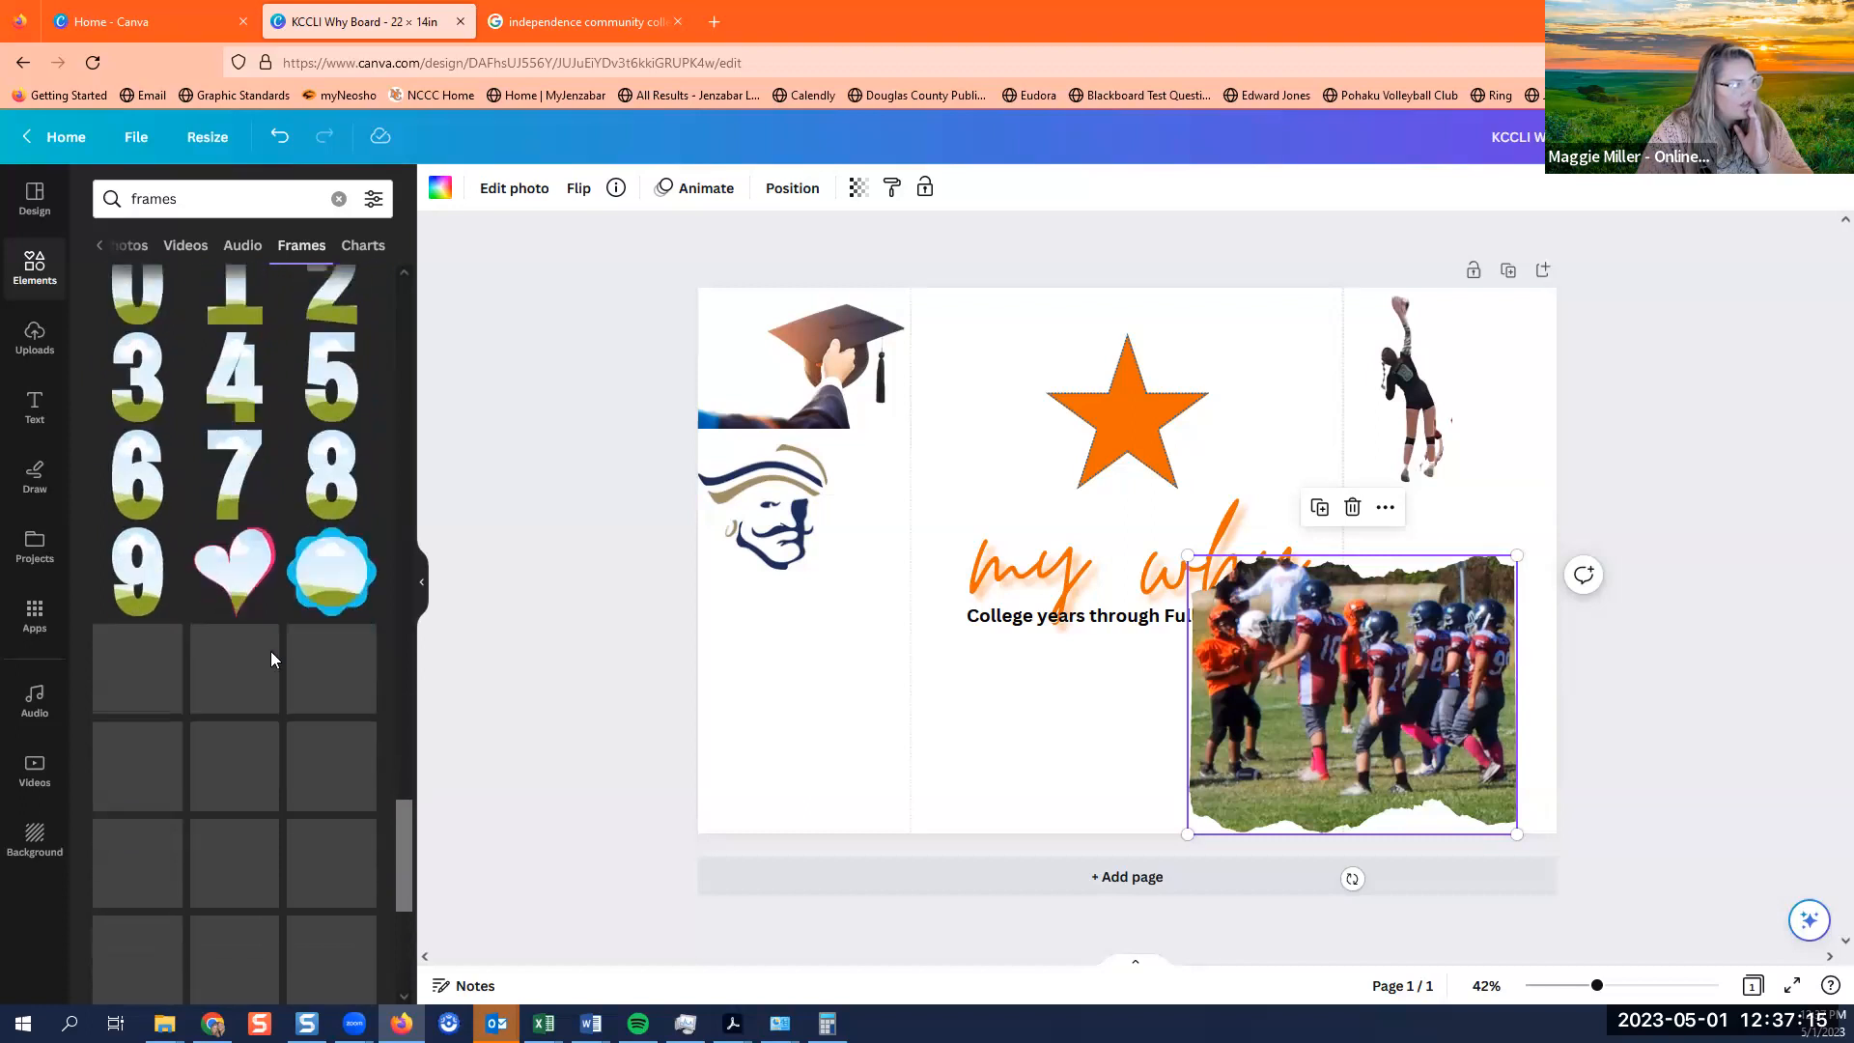
{"action": "scroll", "coordinate": [260, 647], "scroll_direction": "down", "scroll_amount": 5}
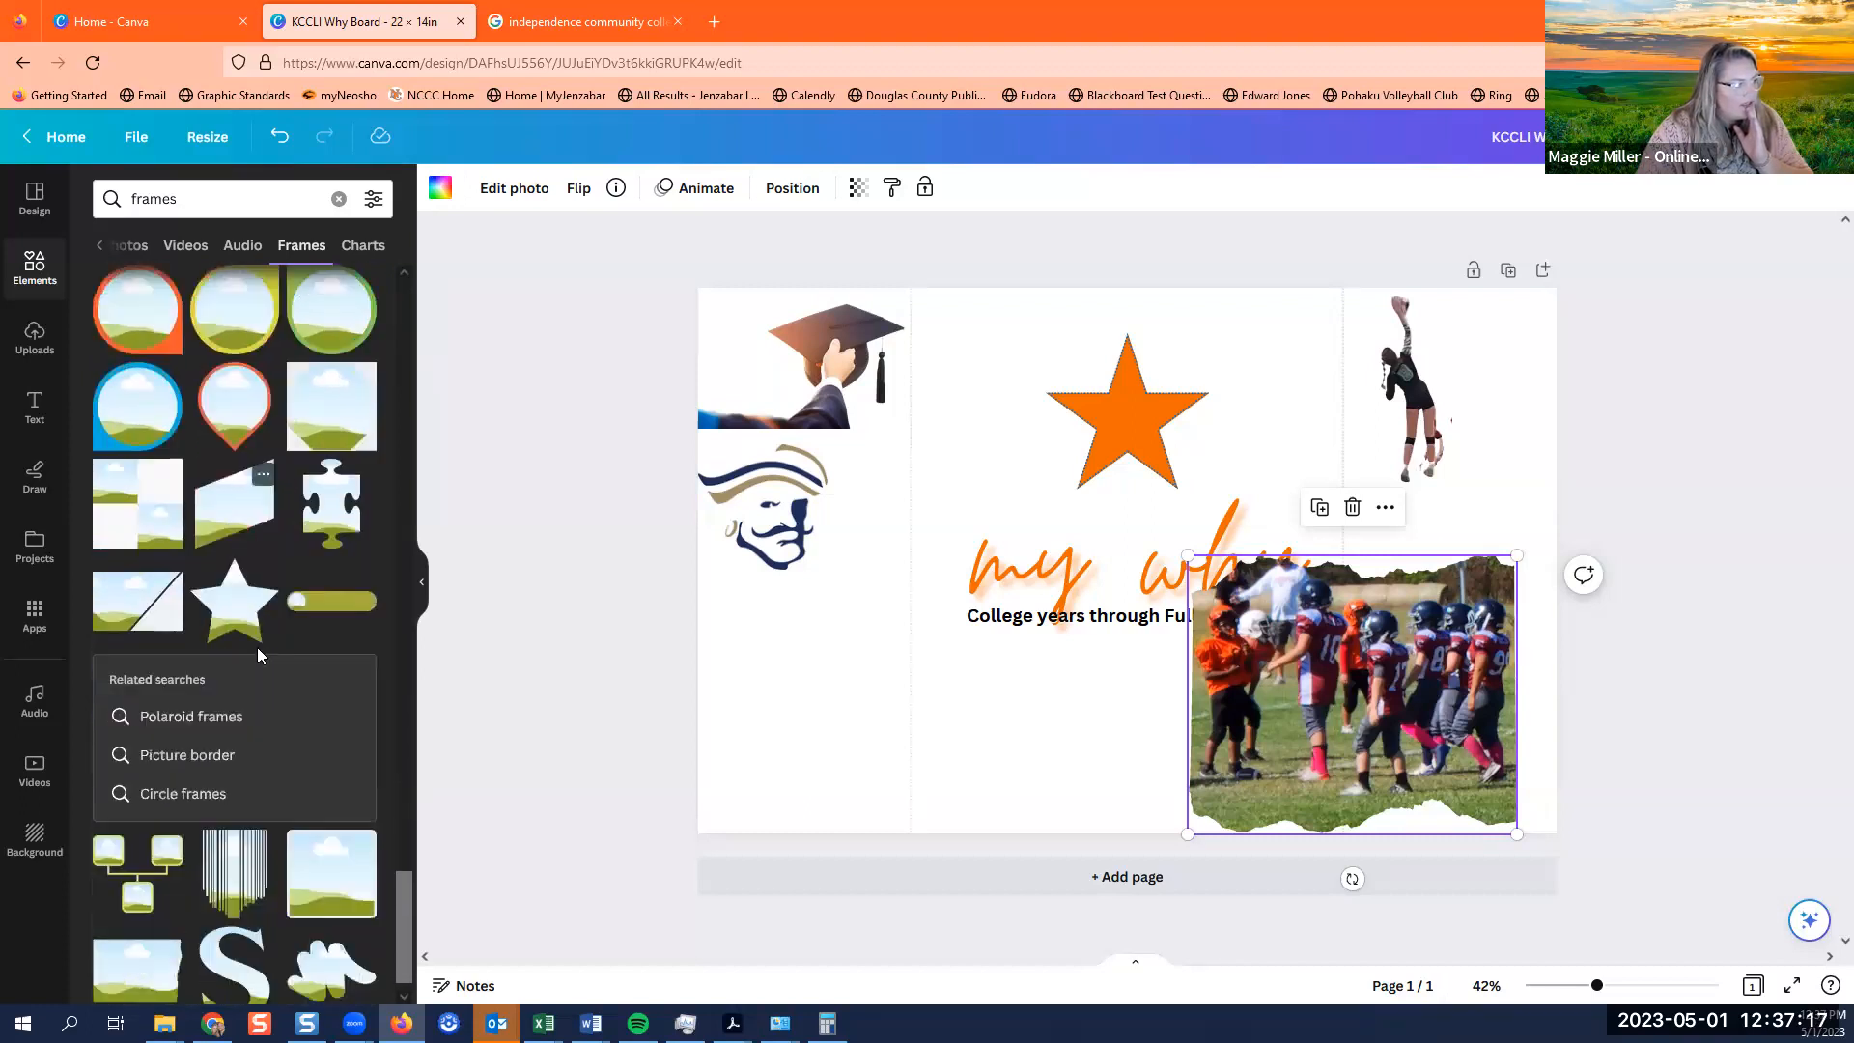
Search the frames for "star frames" and look through the results for star-shaped options.
{"action": "scroll", "coordinate": [257, 639], "scroll_direction": "down", "scroll_amount": 3}
{"action": "scroll", "coordinate": [257, 640], "scroll_direction": "up", "scroll_amount": 2}
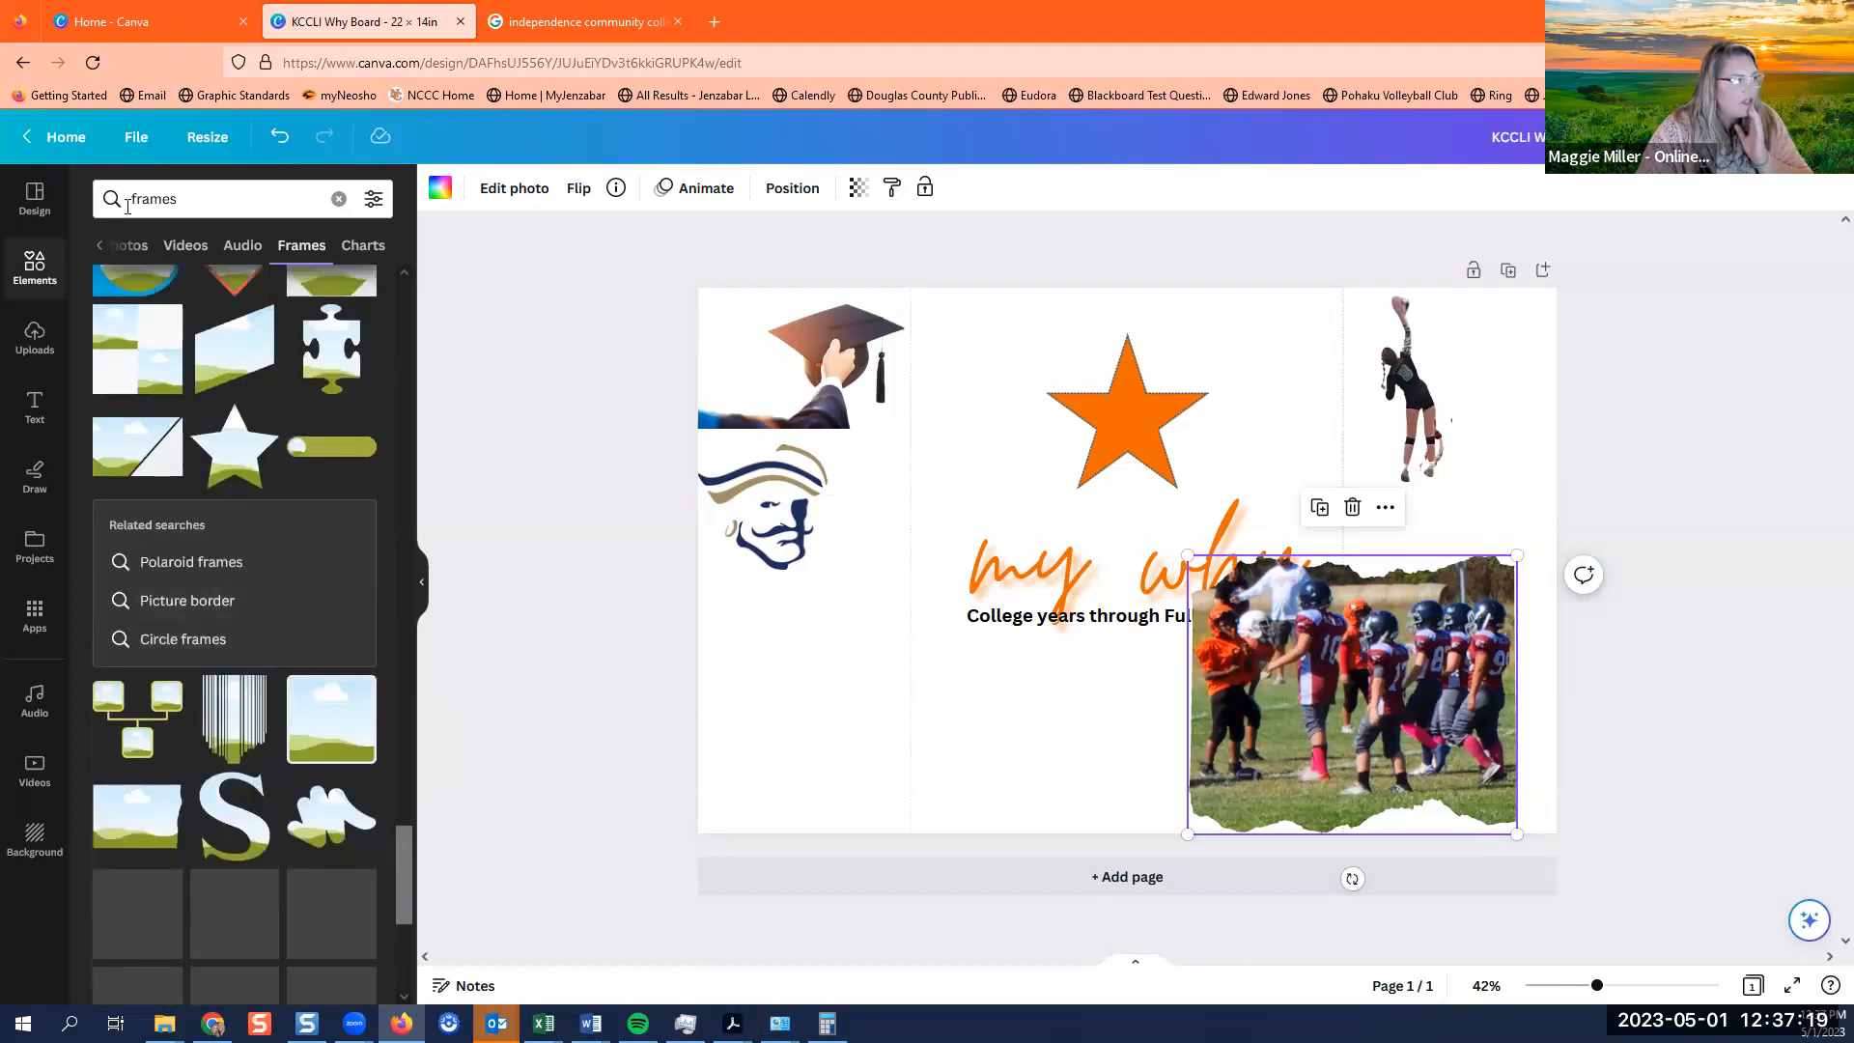
{"action": "left_click", "coordinate": [132, 200]}
{"action": "left_click", "coordinate": [136, 194]}
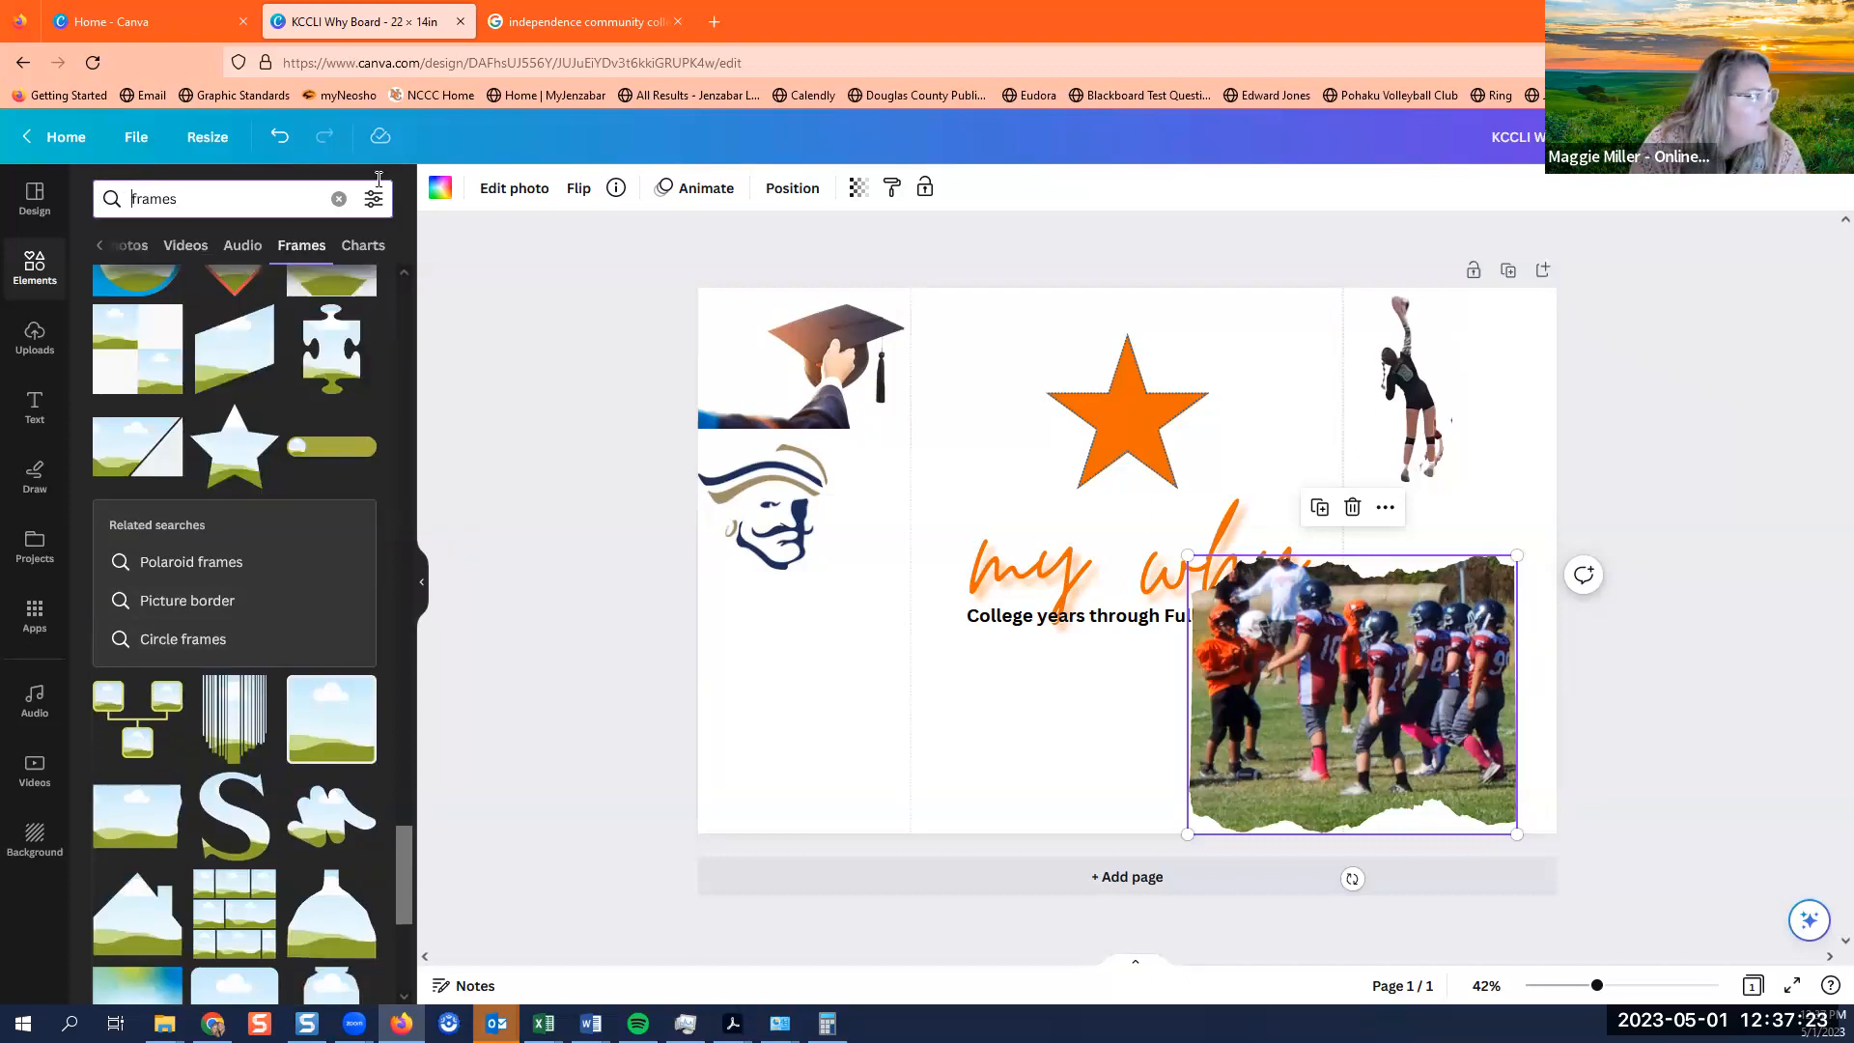
{"action": "type", "text": "star"}
{"action": "key", "text": "Return"}
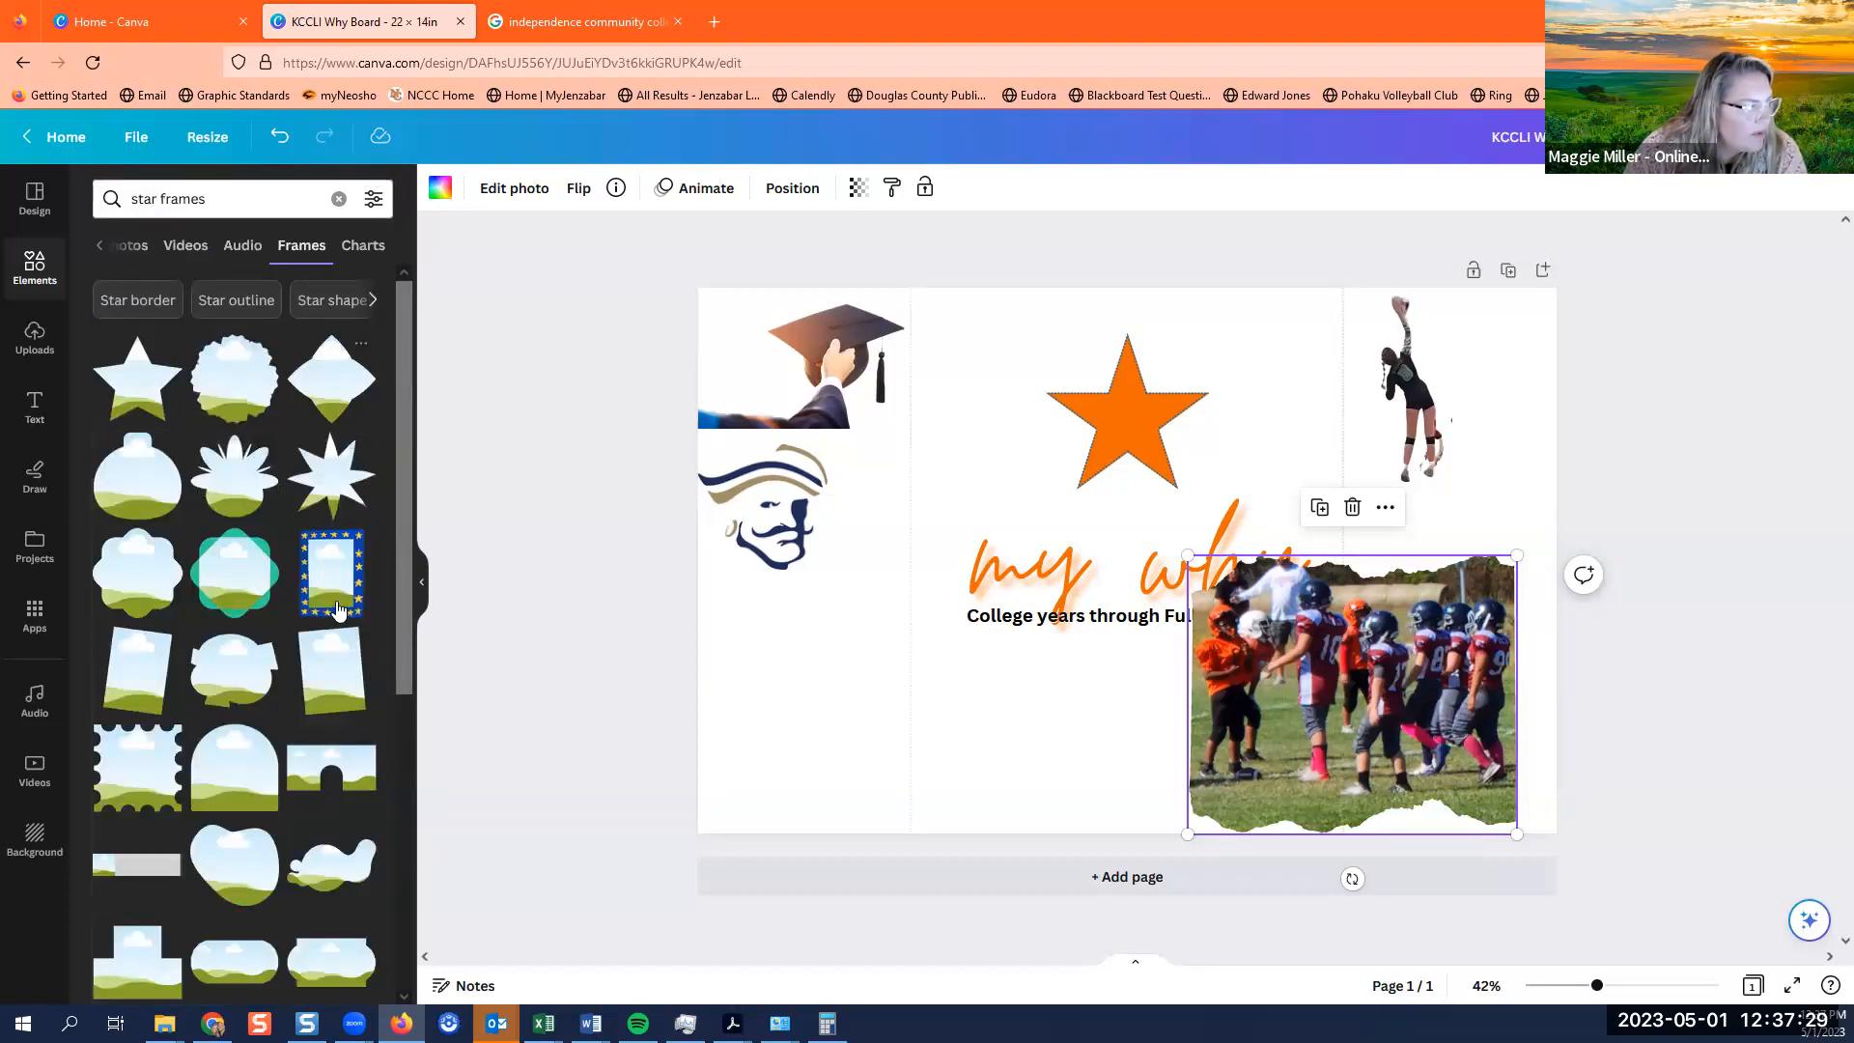
{"action": "scroll", "coordinate": [338, 608], "scroll_direction": "down", "scroll_amount": 3}
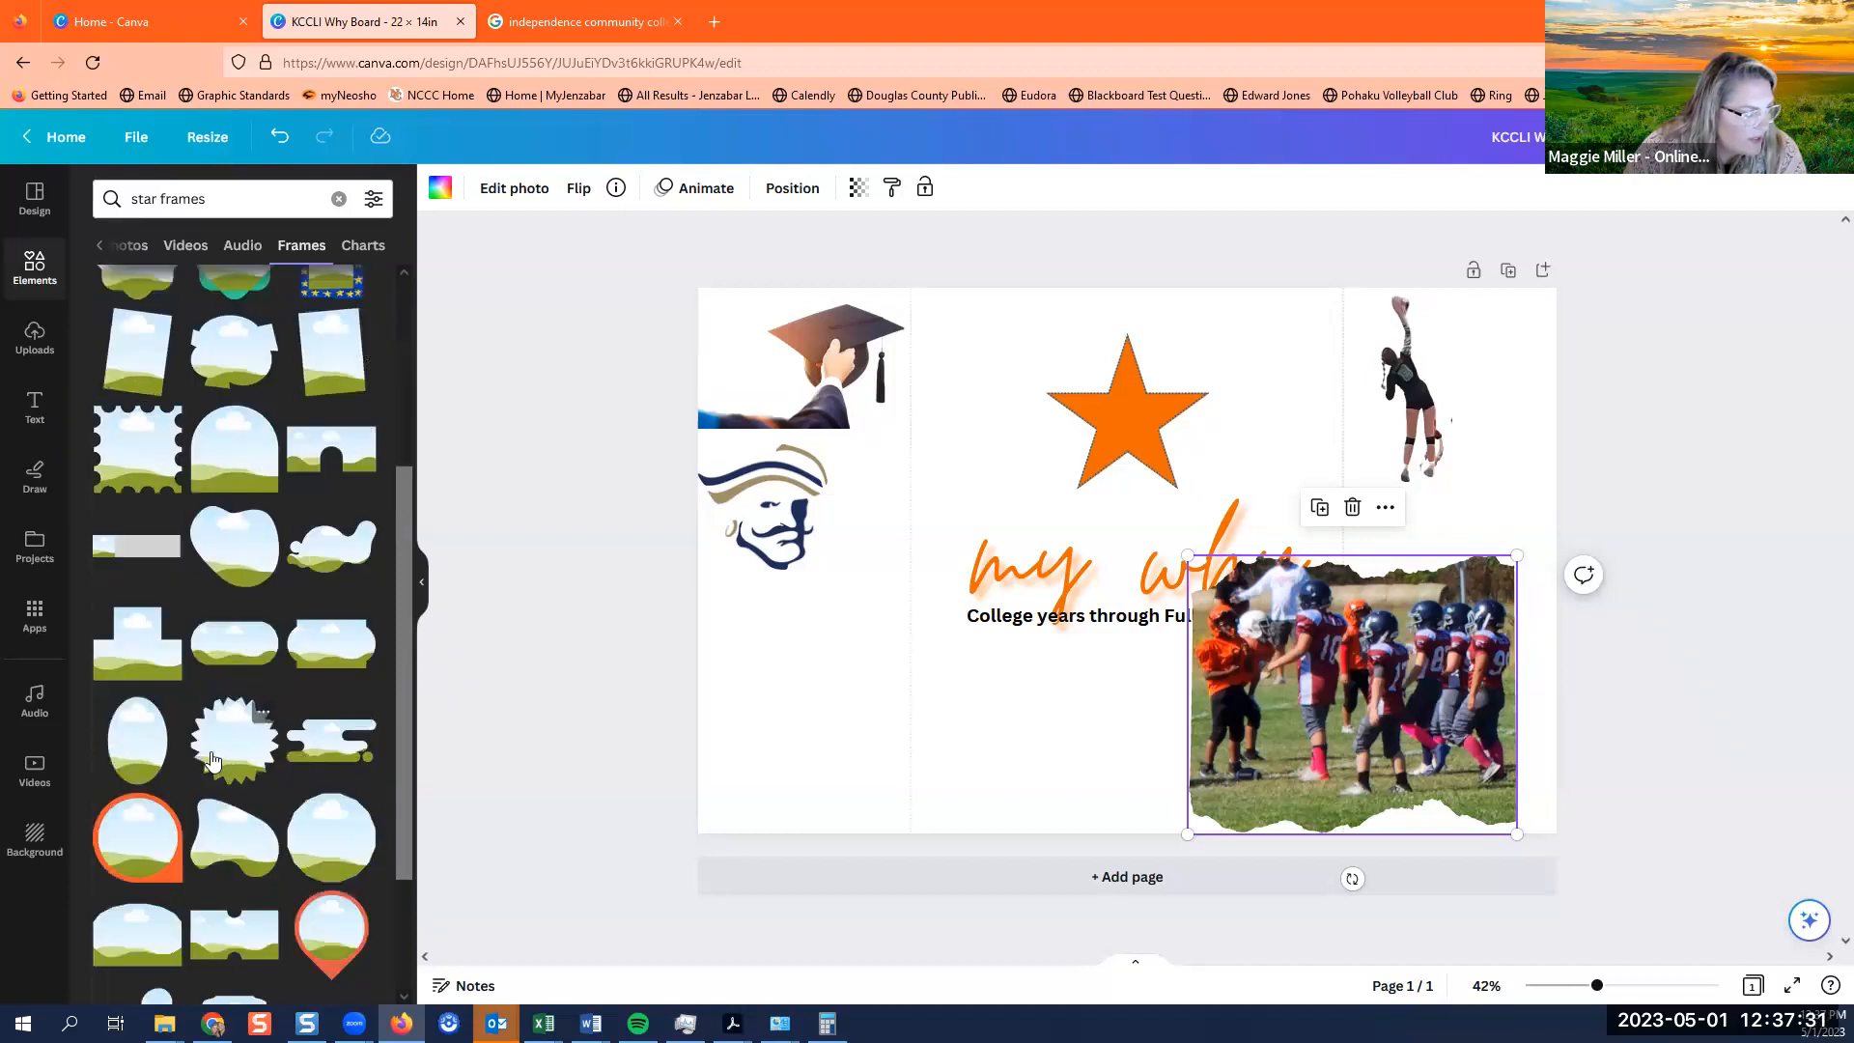
{"action": "scroll", "coordinate": [224, 763], "scroll_direction": "down", "scroll_amount": 7}
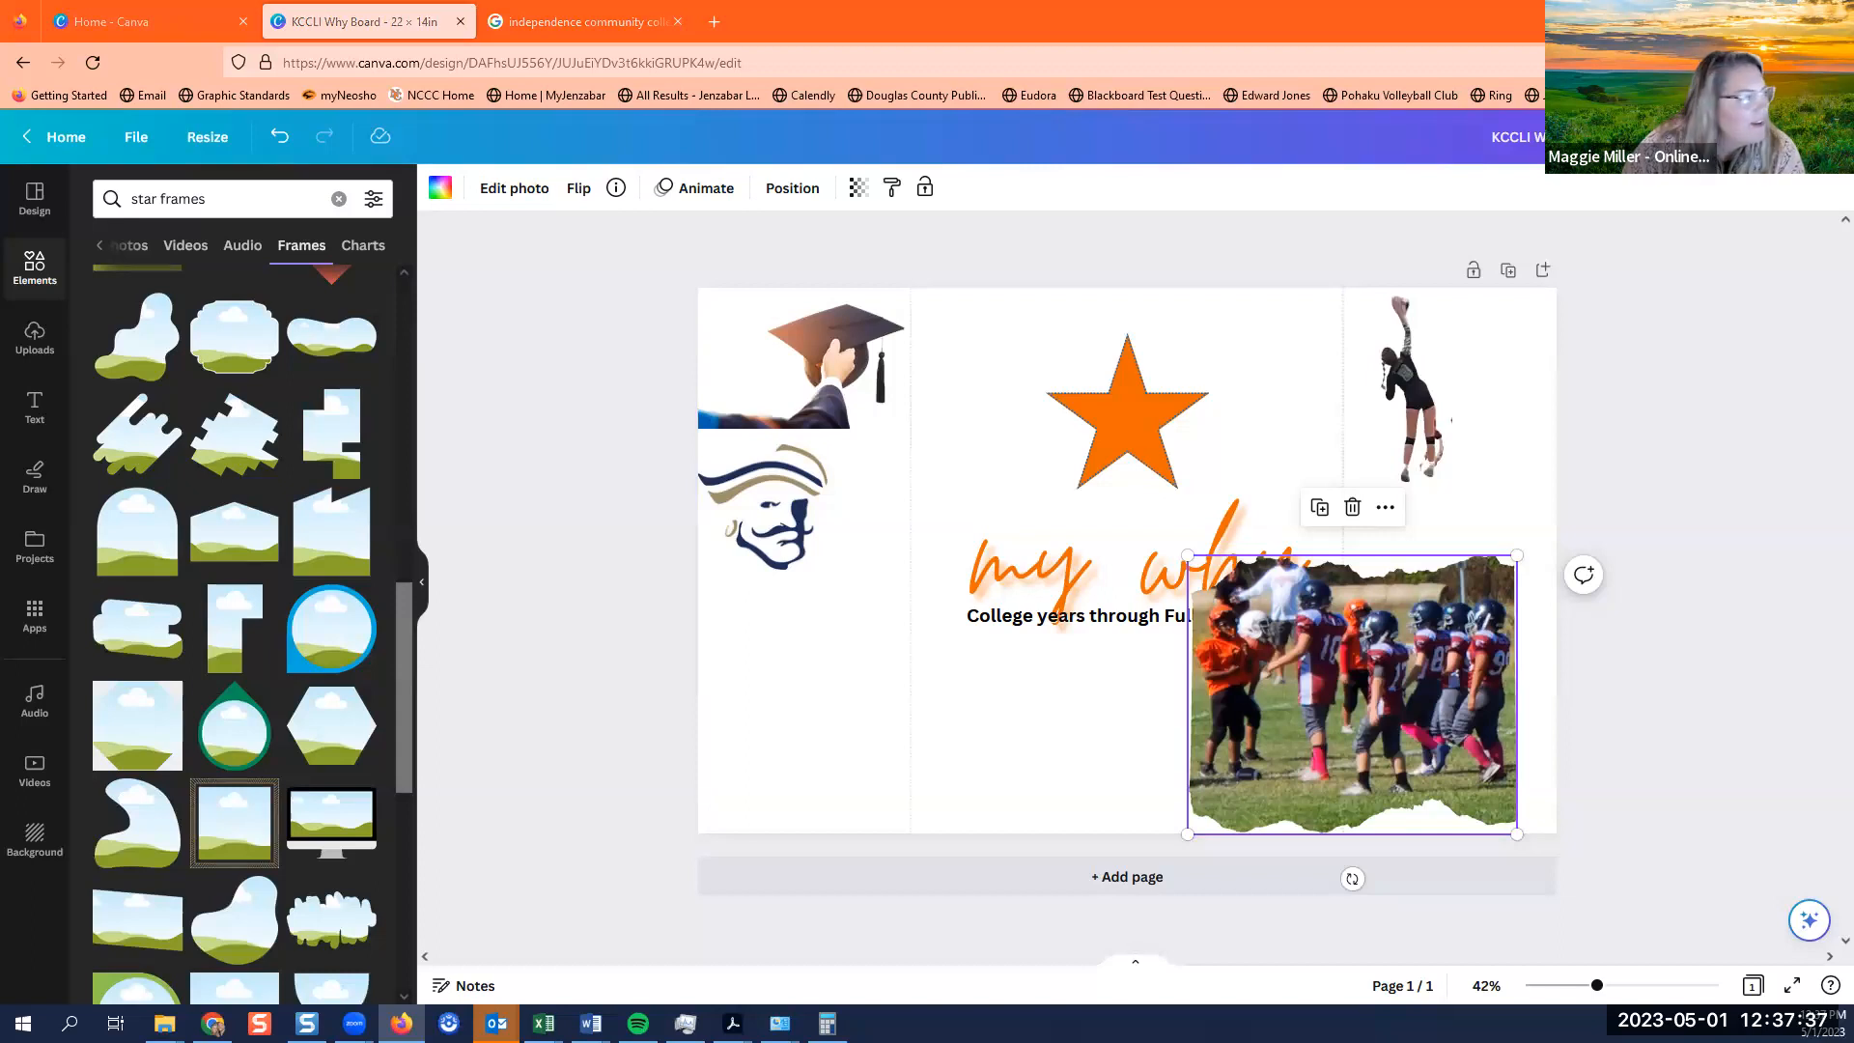
{"action": "scroll", "coordinate": [214, 550], "scroll_direction": "up", "scroll_amount": 5}
{"action": "scroll", "coordinate": [215, 549], "scroll_direction": "up", "scroll_amount": 3}
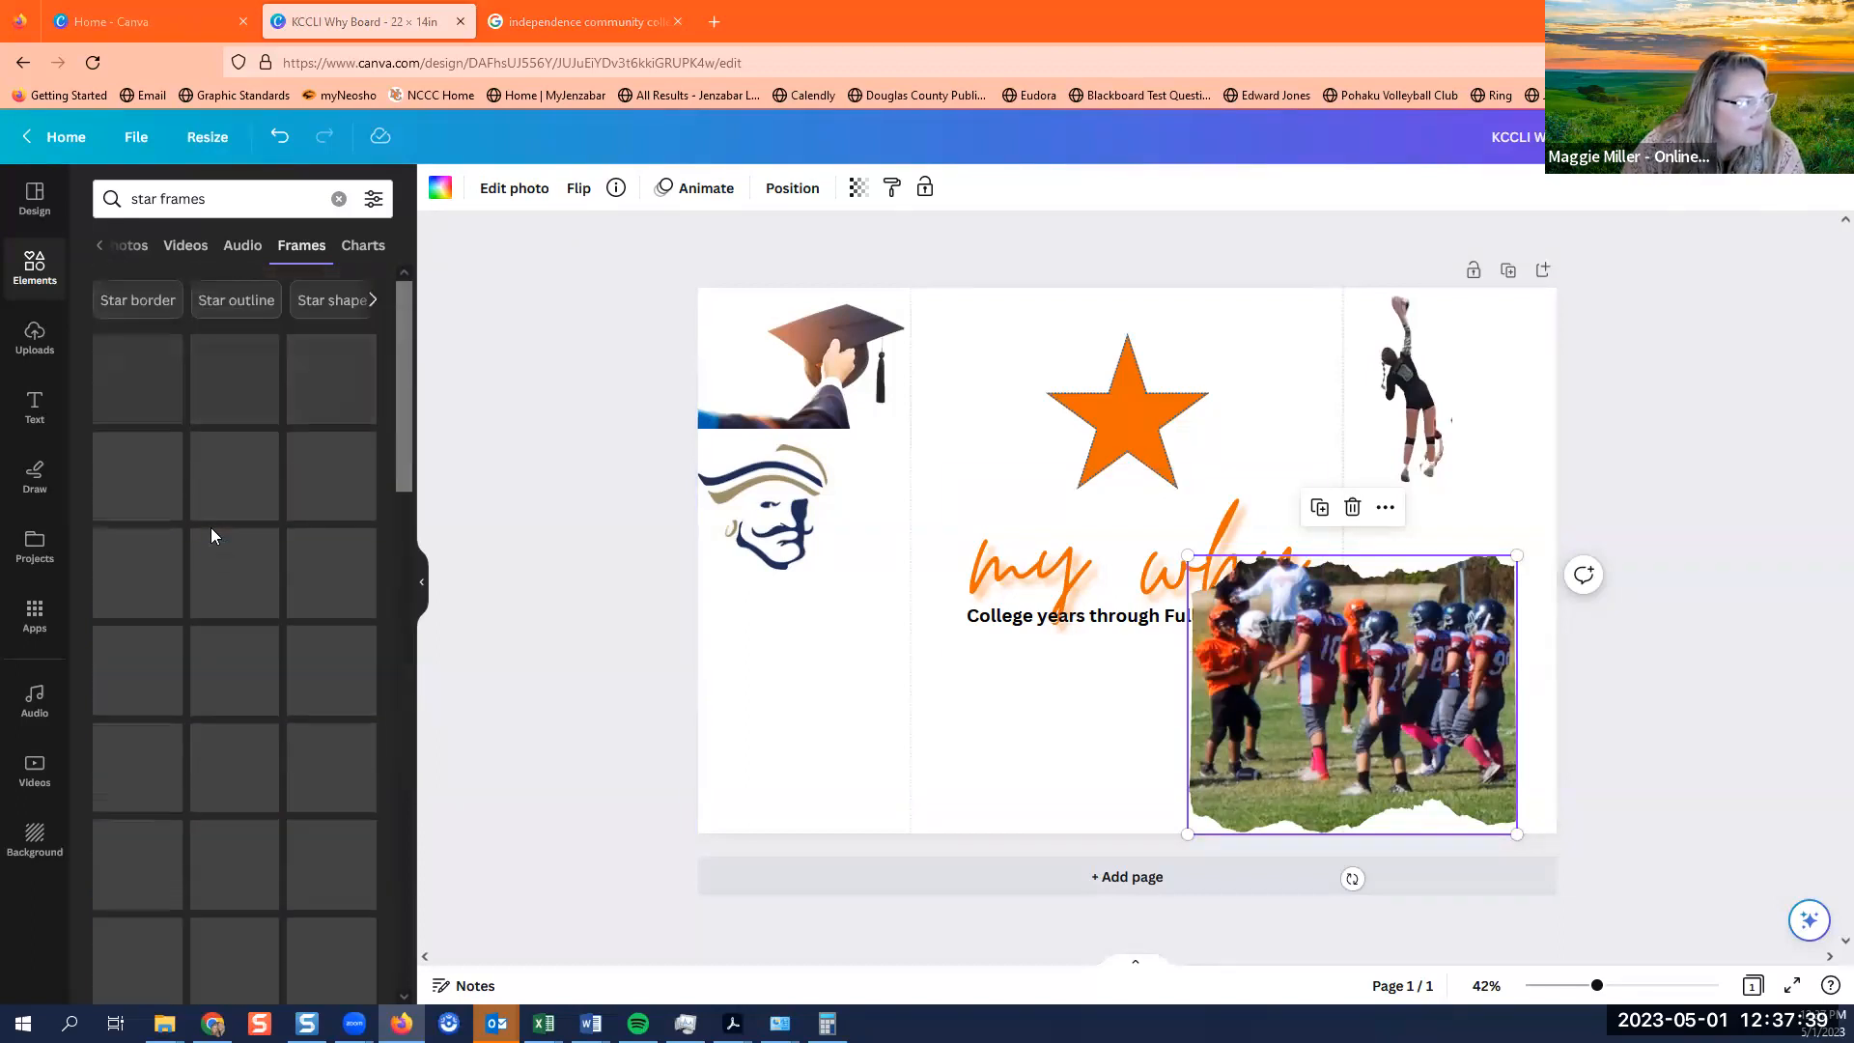
Change the frame search to "circle frames" to look at round options.
{"action": "double_click", "coordinate": [145, 199]}
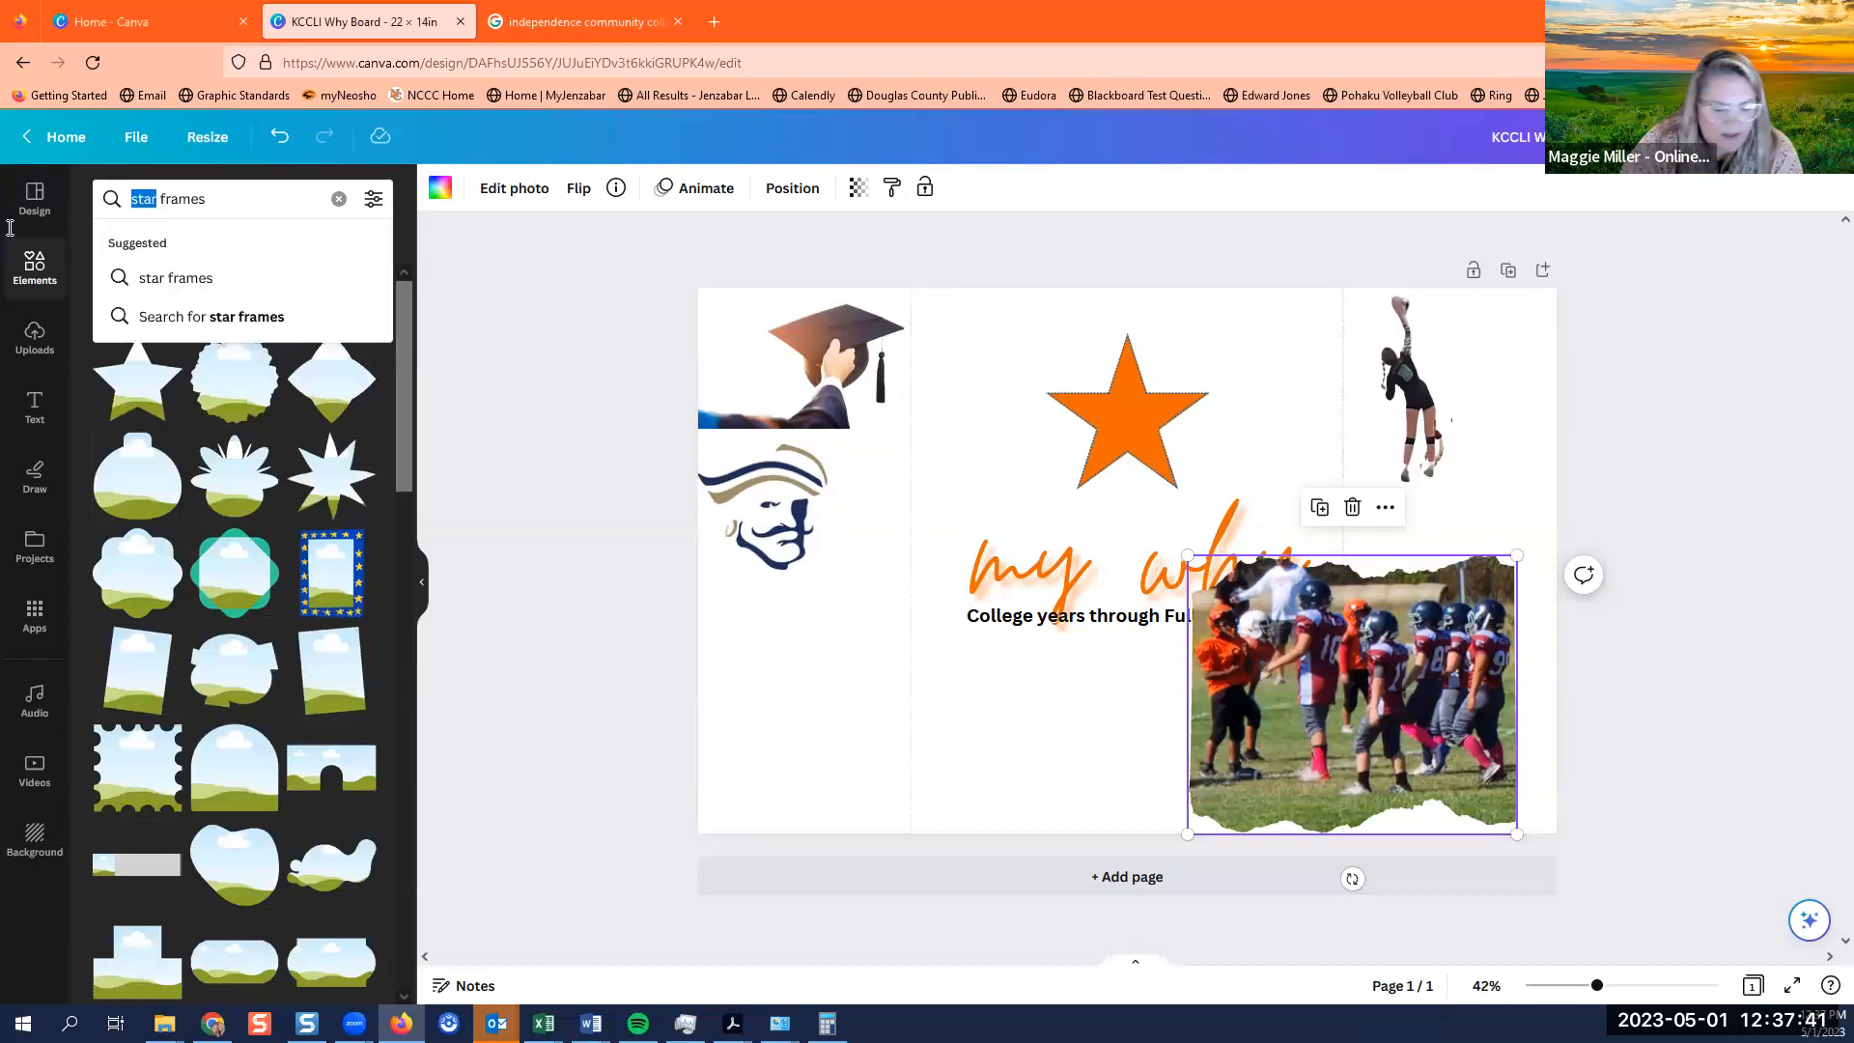
{"action": "type", "text": "circle"}
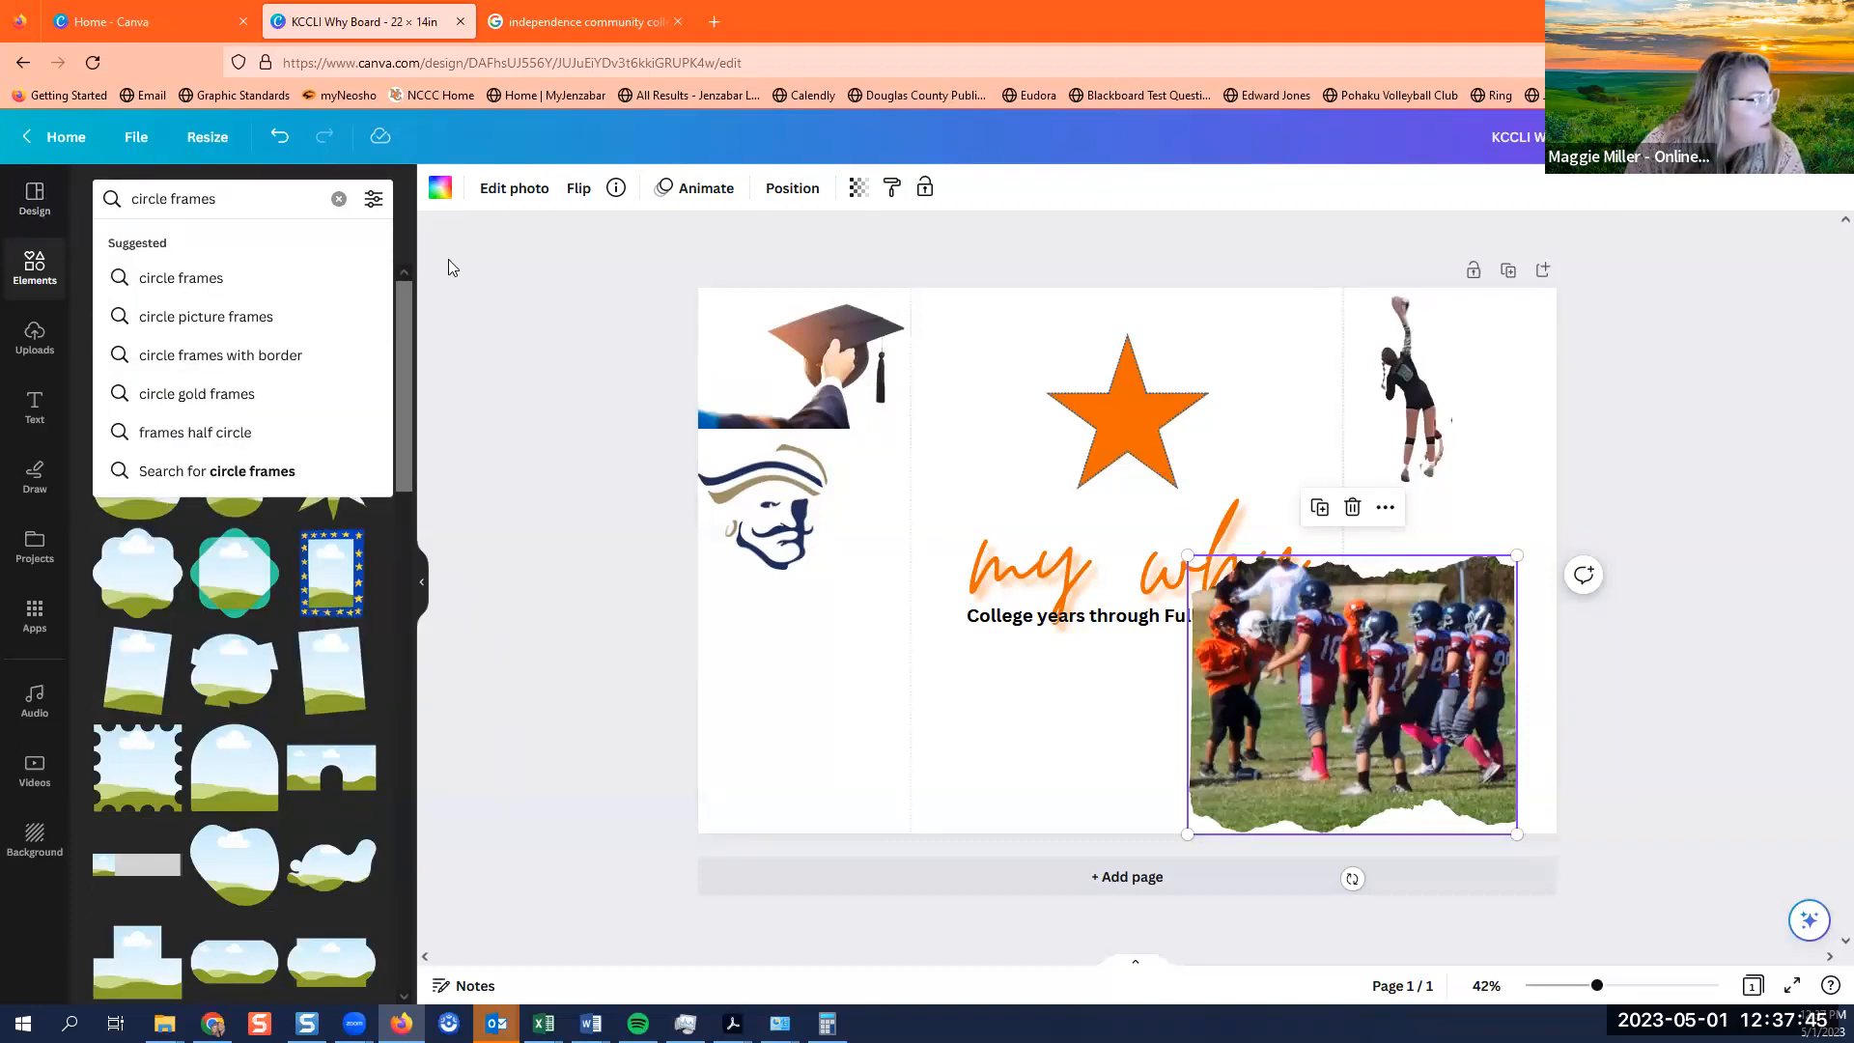
{"action": "key", "text": "Return"}
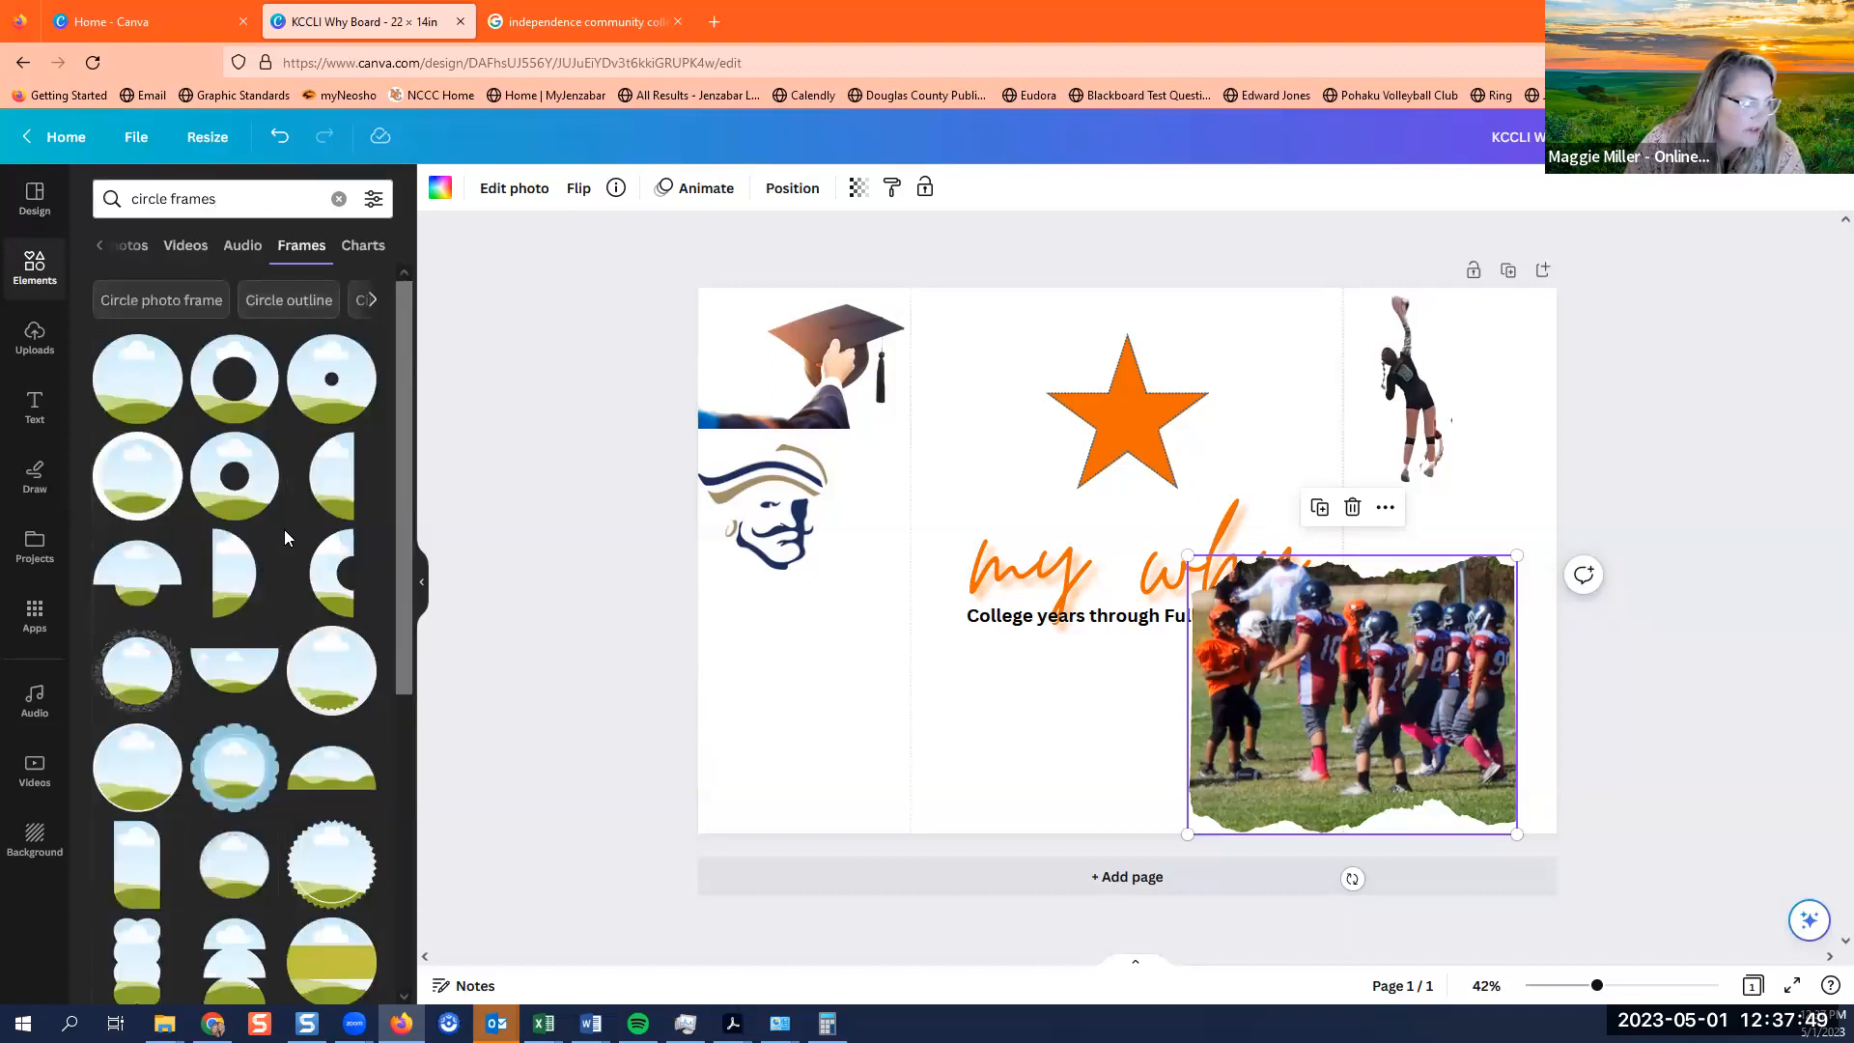
Shrink the torn-edge football photo and fit it within the poster's lower right fold panel, clear of the title.
{"action": "mouse_move", "coordinate": [1253, 707]}
{"action": "left_mouse_down"}
{"action": "mouse_move", "coordinate": [1328, 723]}
{"action": "mouse_move", "coordinate": [1275, 710]}
{"action": "left_mouse_up"}
{"action": "left_click_drag", "start_coordinate": [1217, 549], "coordinate": [1386, 701]}
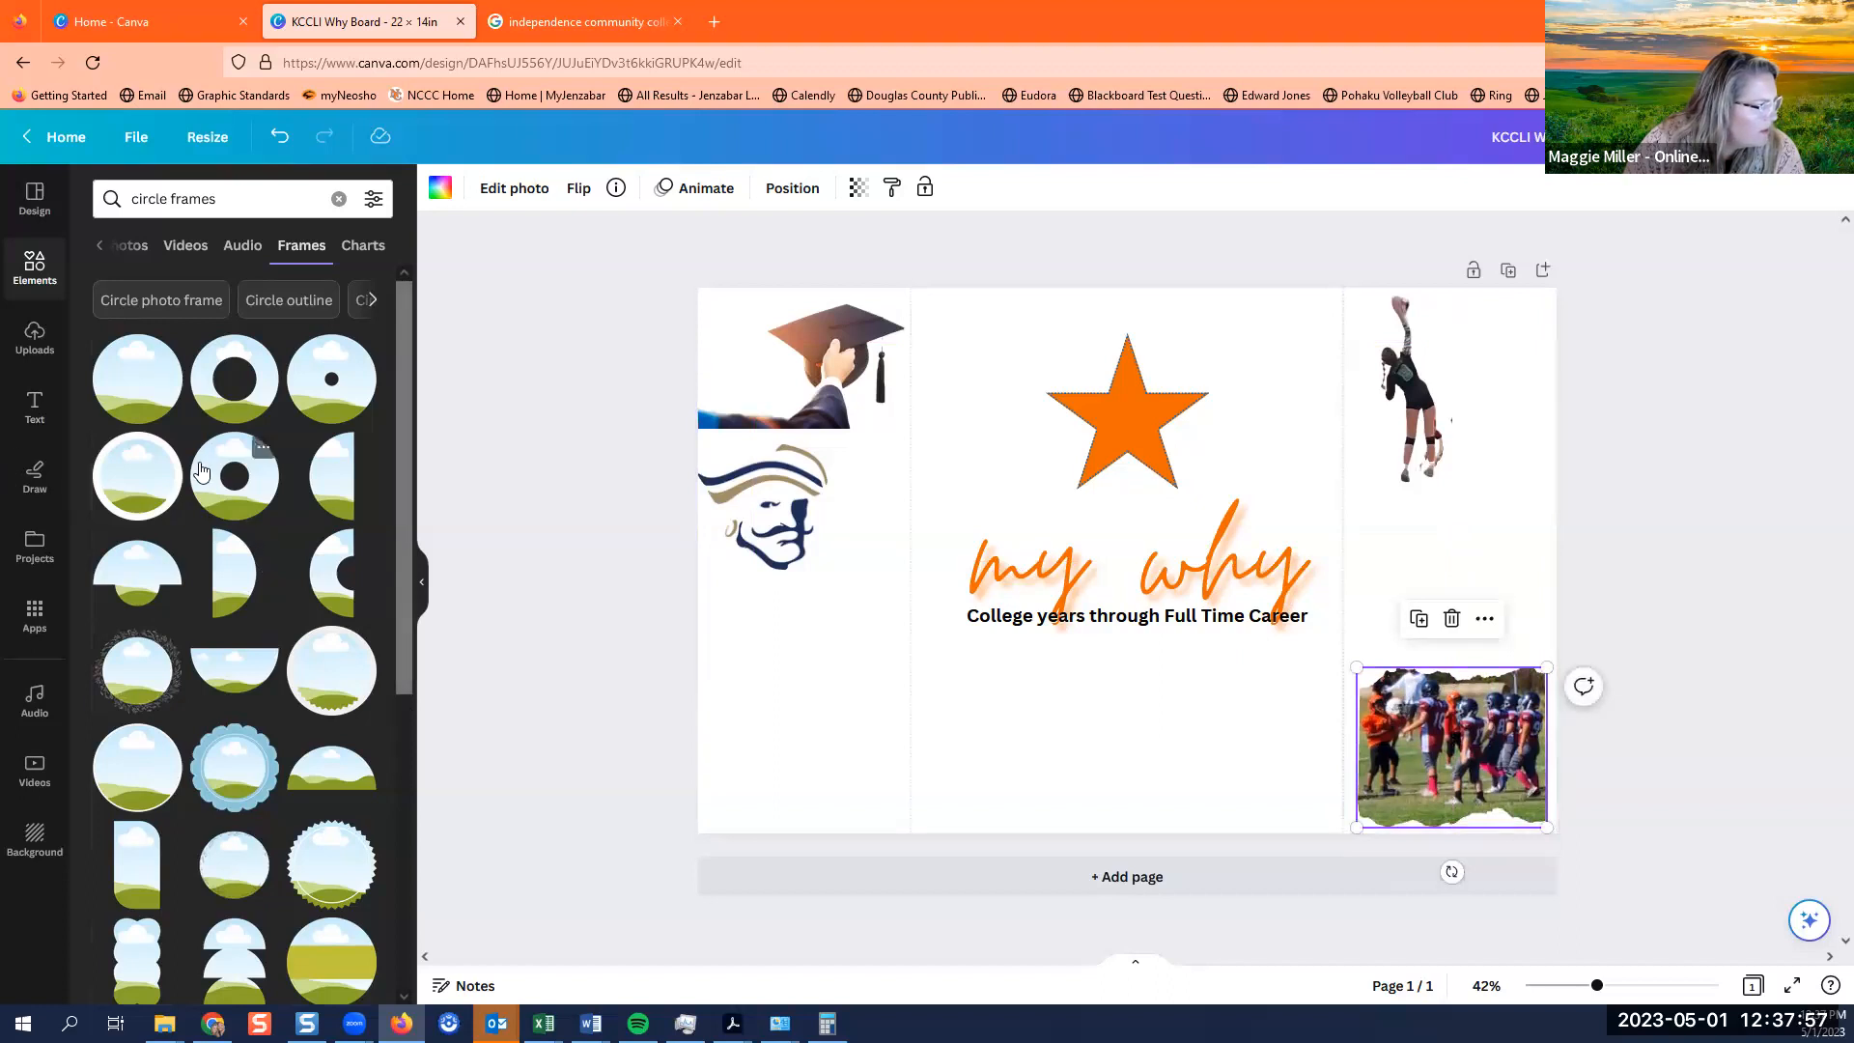
{"action": "mouse_move", "coordinate": [397, 444]}
{"action": "left_mouse_down"}
{"action": "mouse_move", "coordinate": [392, 597]}
{"action": "mouse_move", "coordinate": [392, 415]}
{"action": "left_mouse_up"}
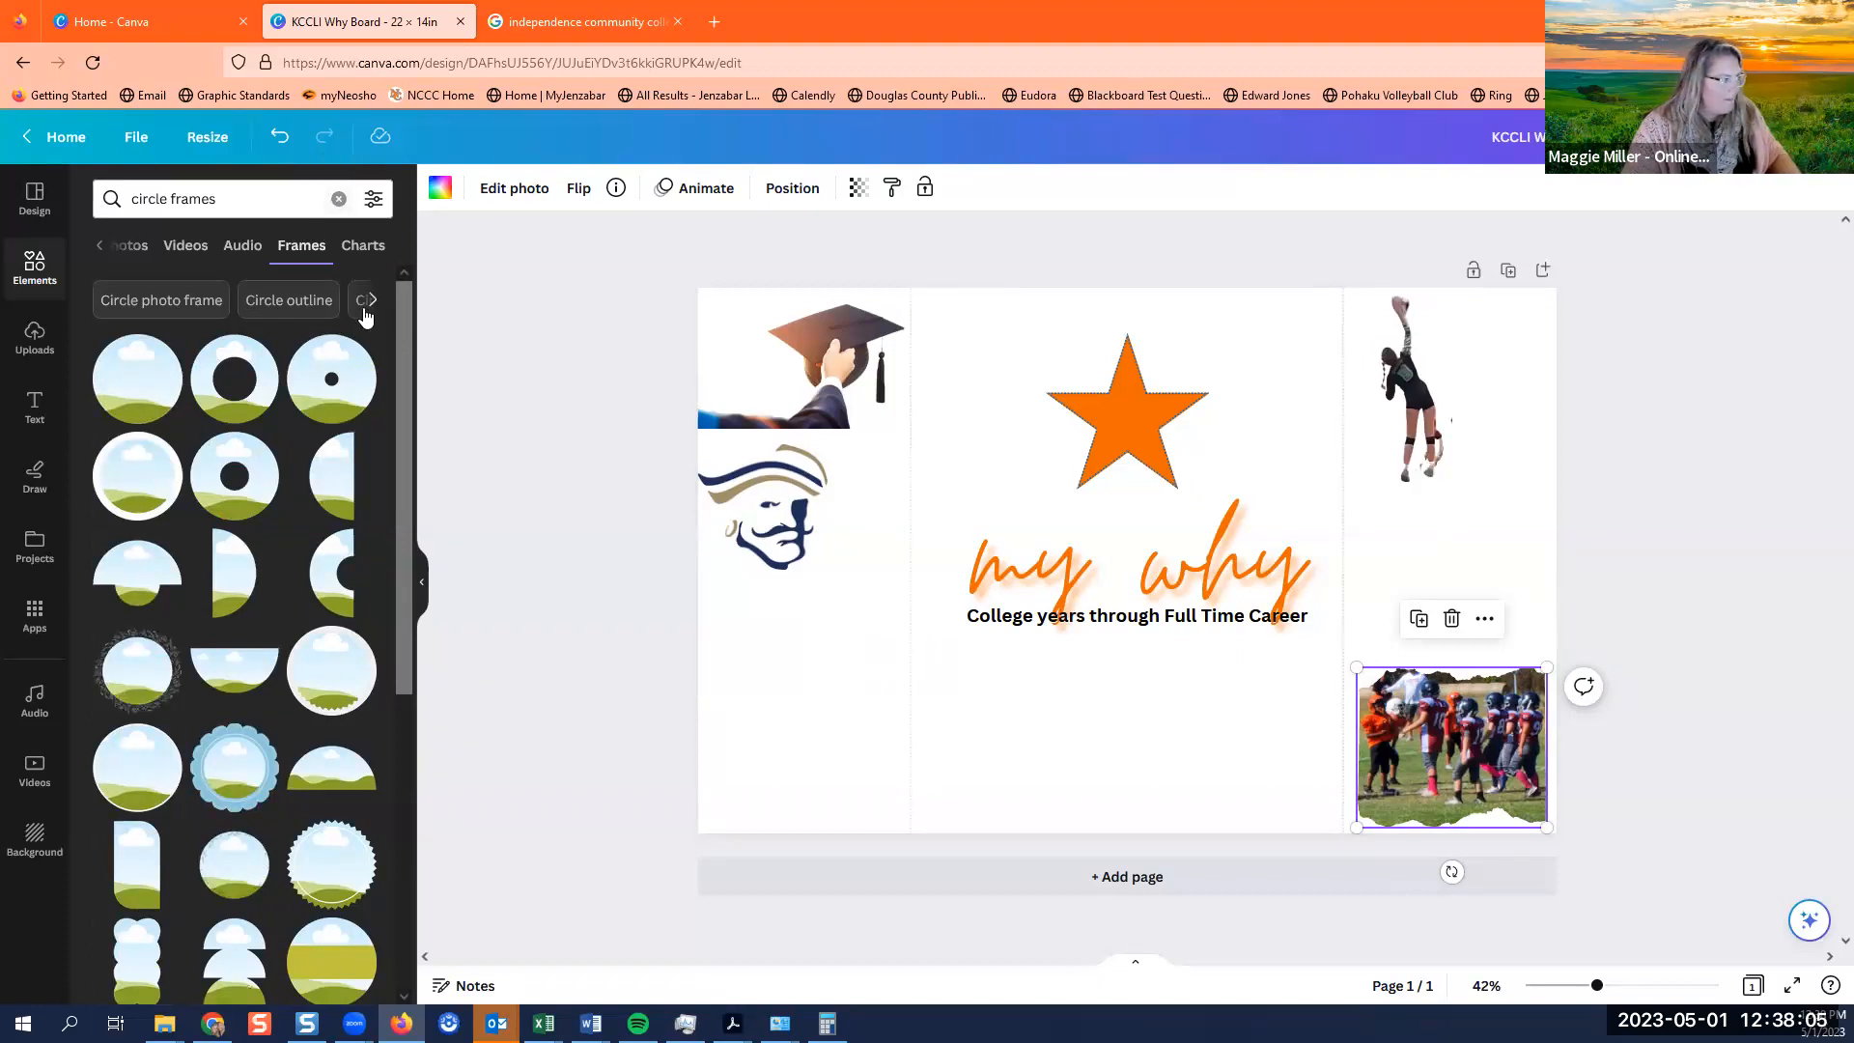
Clear the element search, open the full set of charts and insert a pie chart on the poster.
{"action": "left_click", "coordinate": [354, 247]}
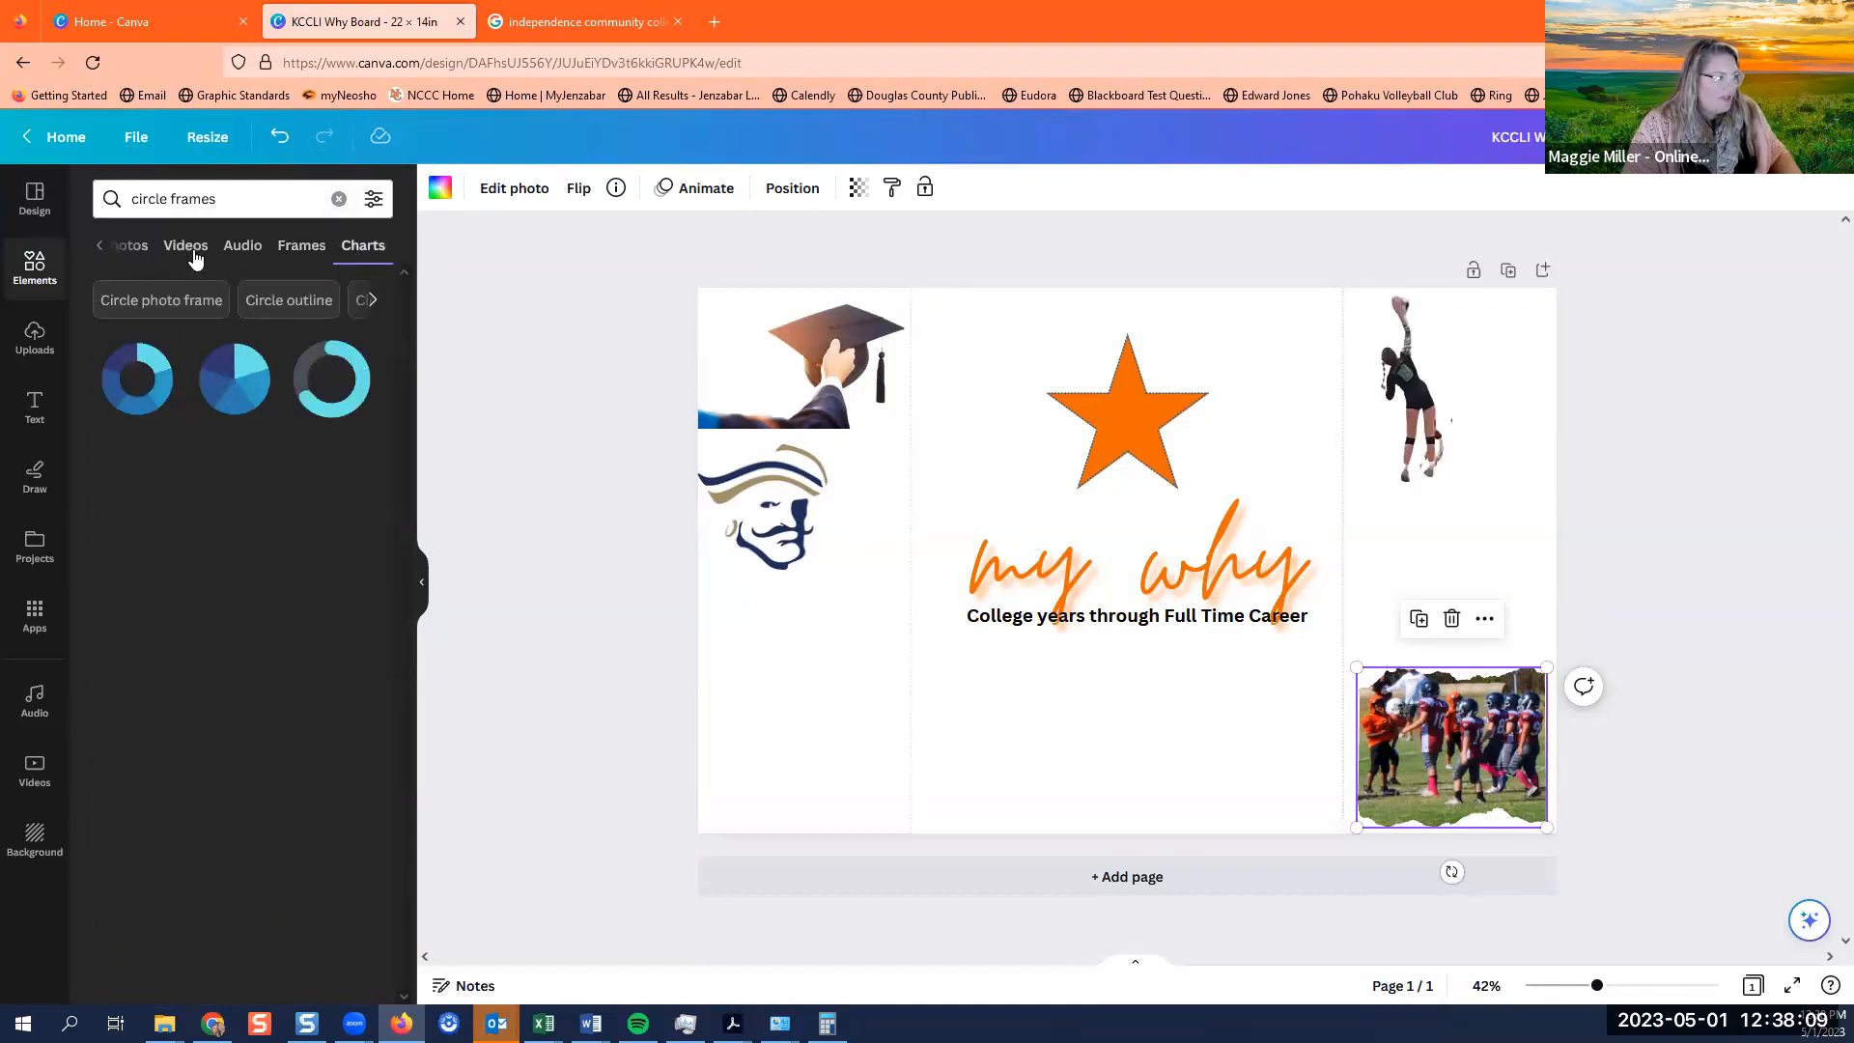
{"action": "left_click", "coordinate": [318, 200]}
{"action": "left_click", "coordinate": [338, 199]}
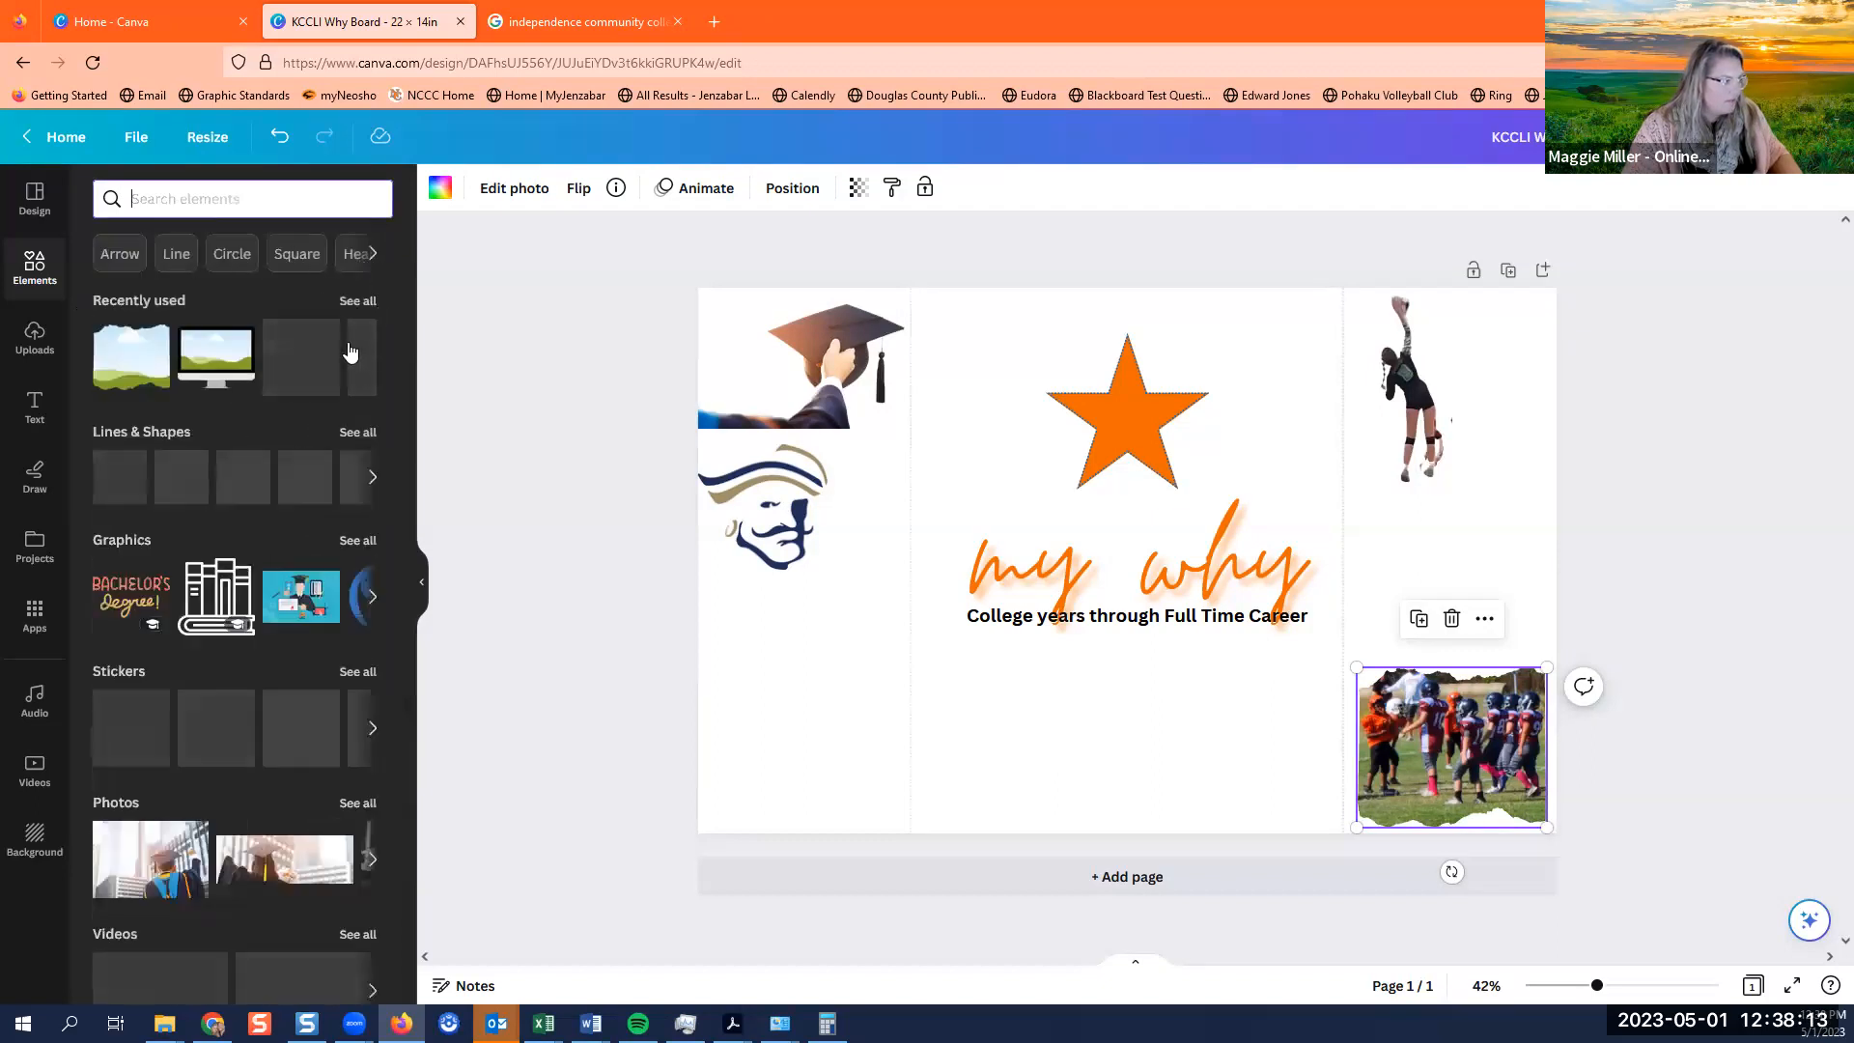
{"action": "scroll", "coordinate": [351, 539], "scroll_direction": "down", "scroll_amount": 2}
{"action": "scroll", "coordinate": [351, 539], "scroll_direction": "down", "scroll_amount": 3}
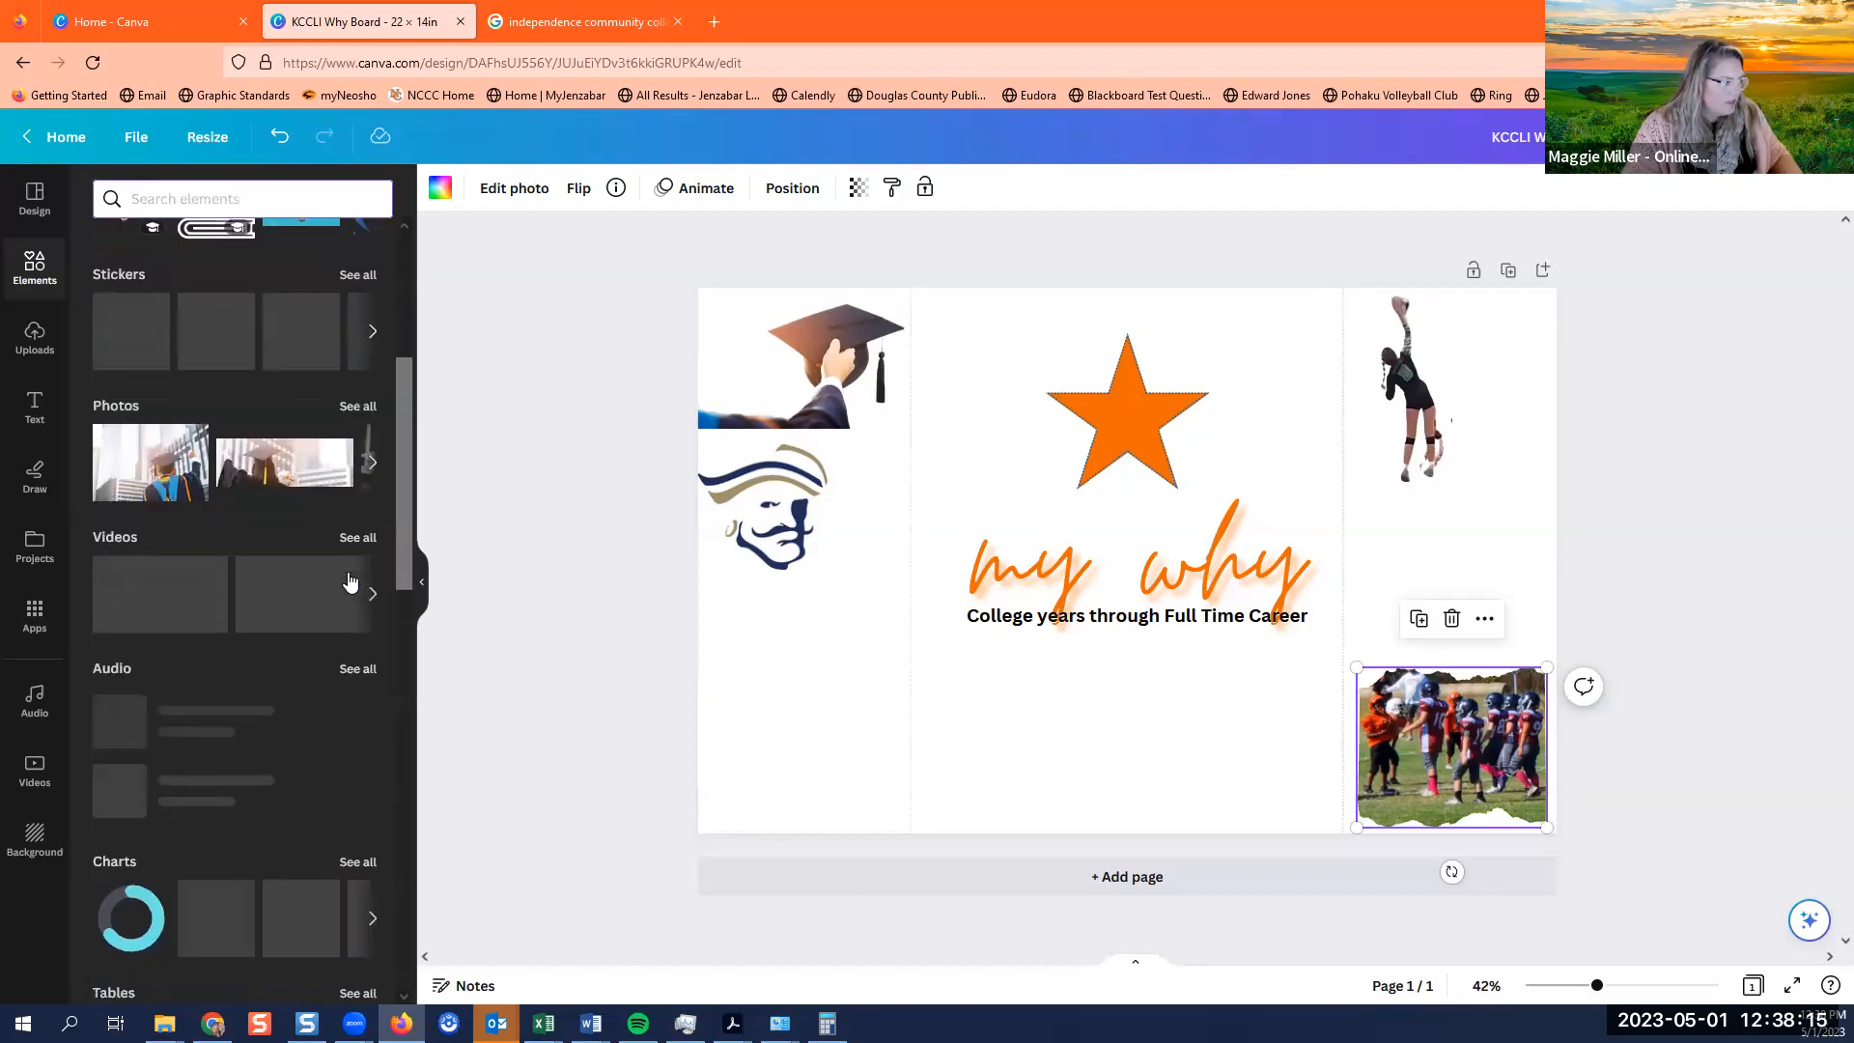
{"action": "left_click", "coordinate": [353, 755]}
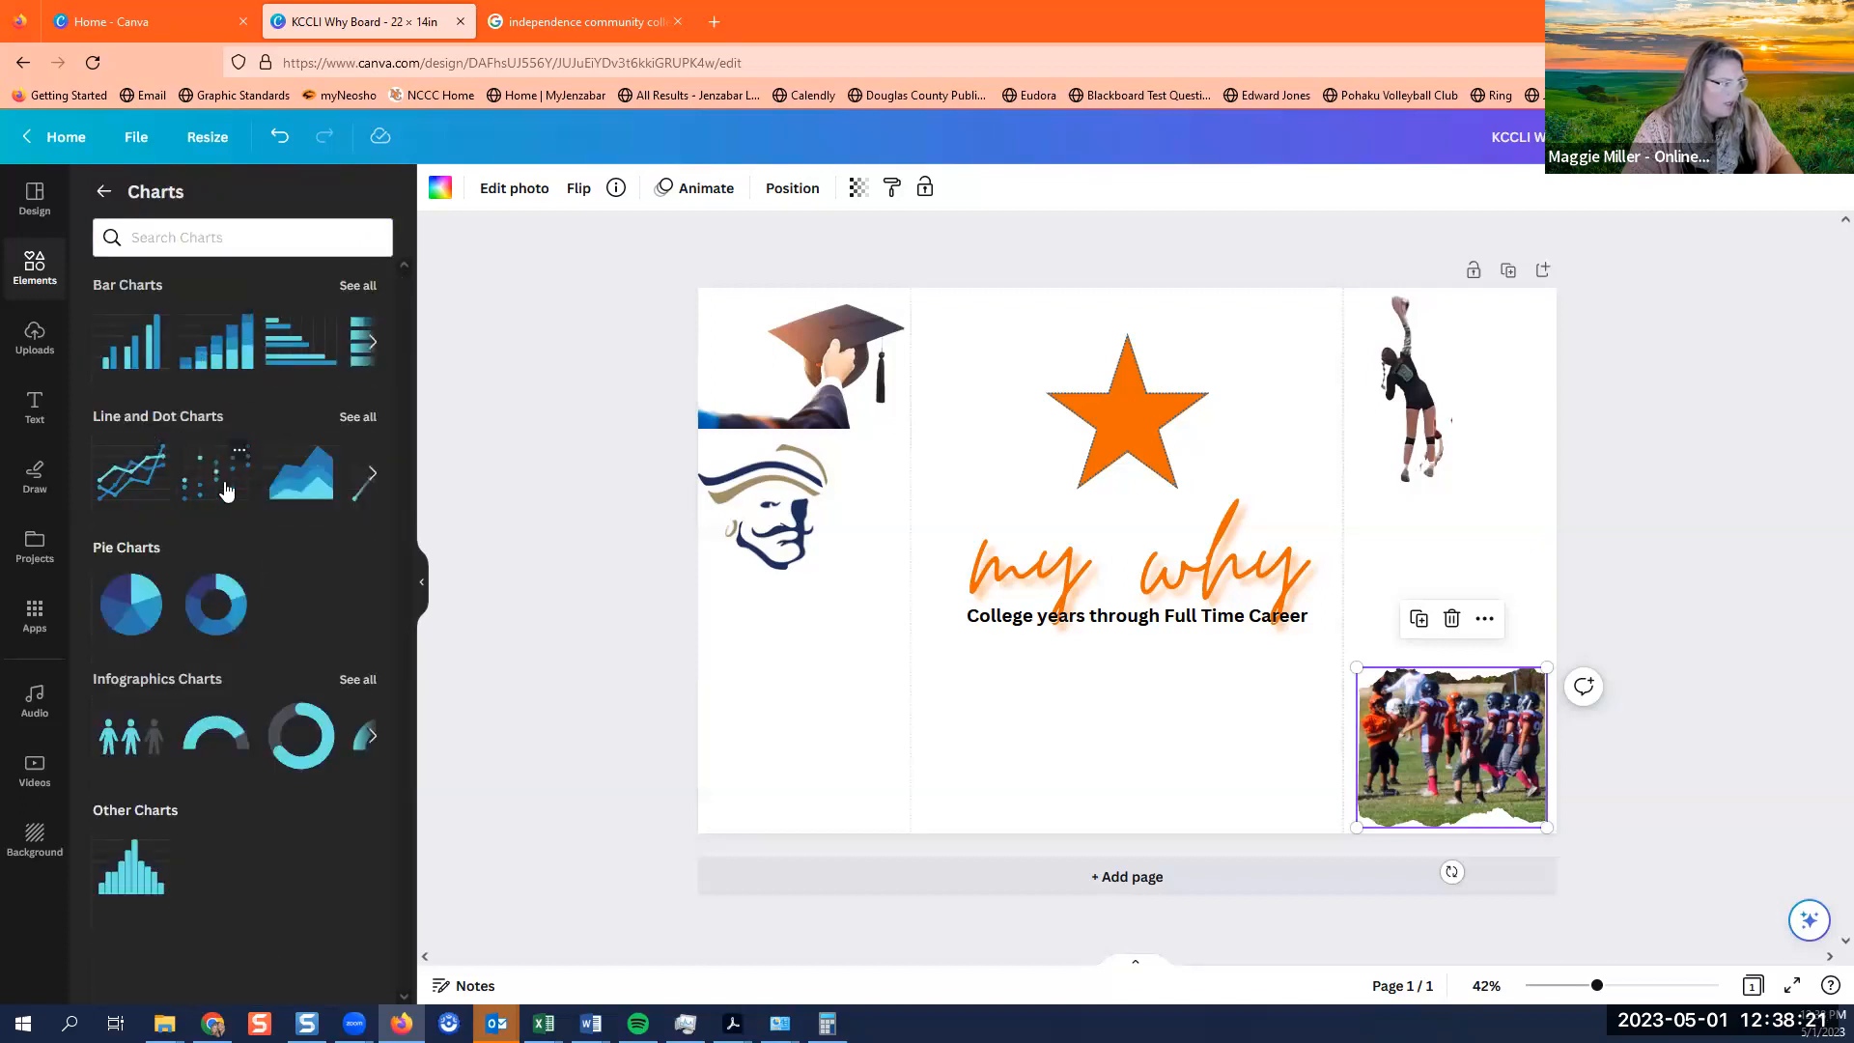
{"action": "left_click", "coordinate": [143, 621]}
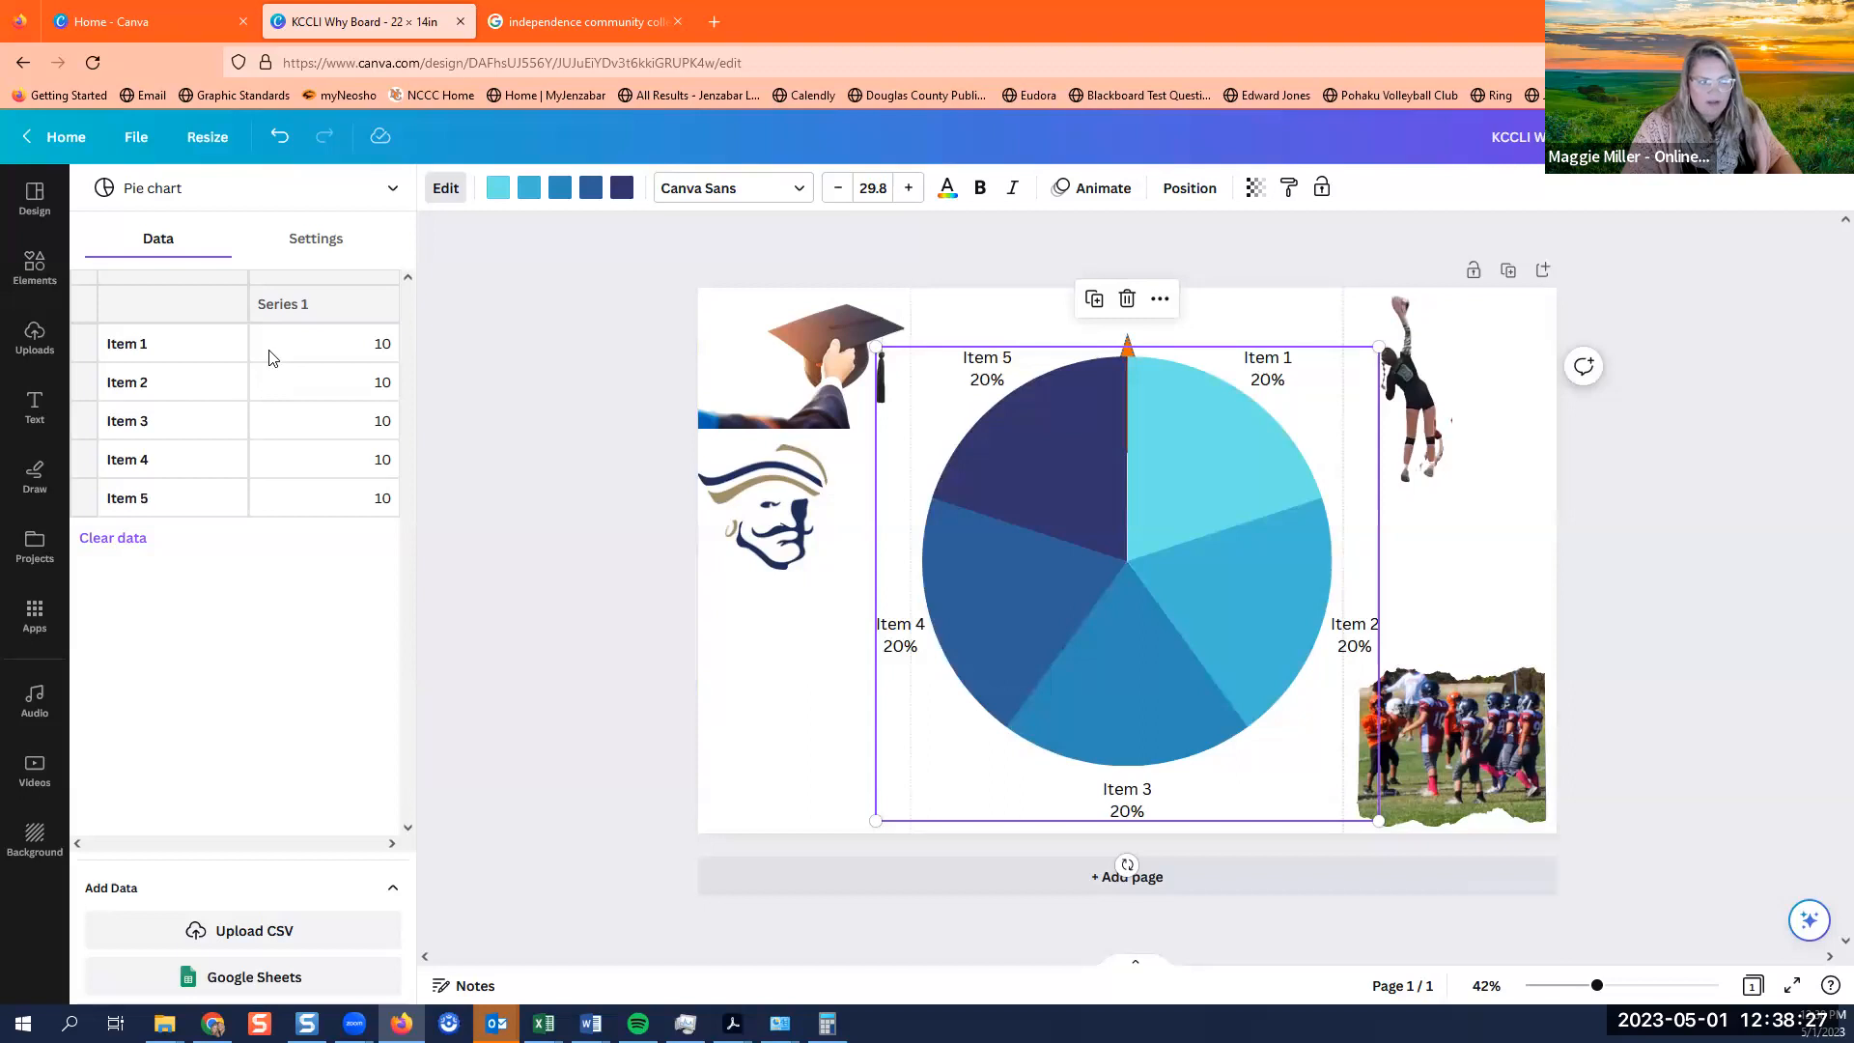
Rename the pie chart's first two items "Years in College" and "First teaching gi".
{"action": "left_click", "coordinate": [178, 353]}
{"action": "triple_click", "coordinate": [164, 342]}
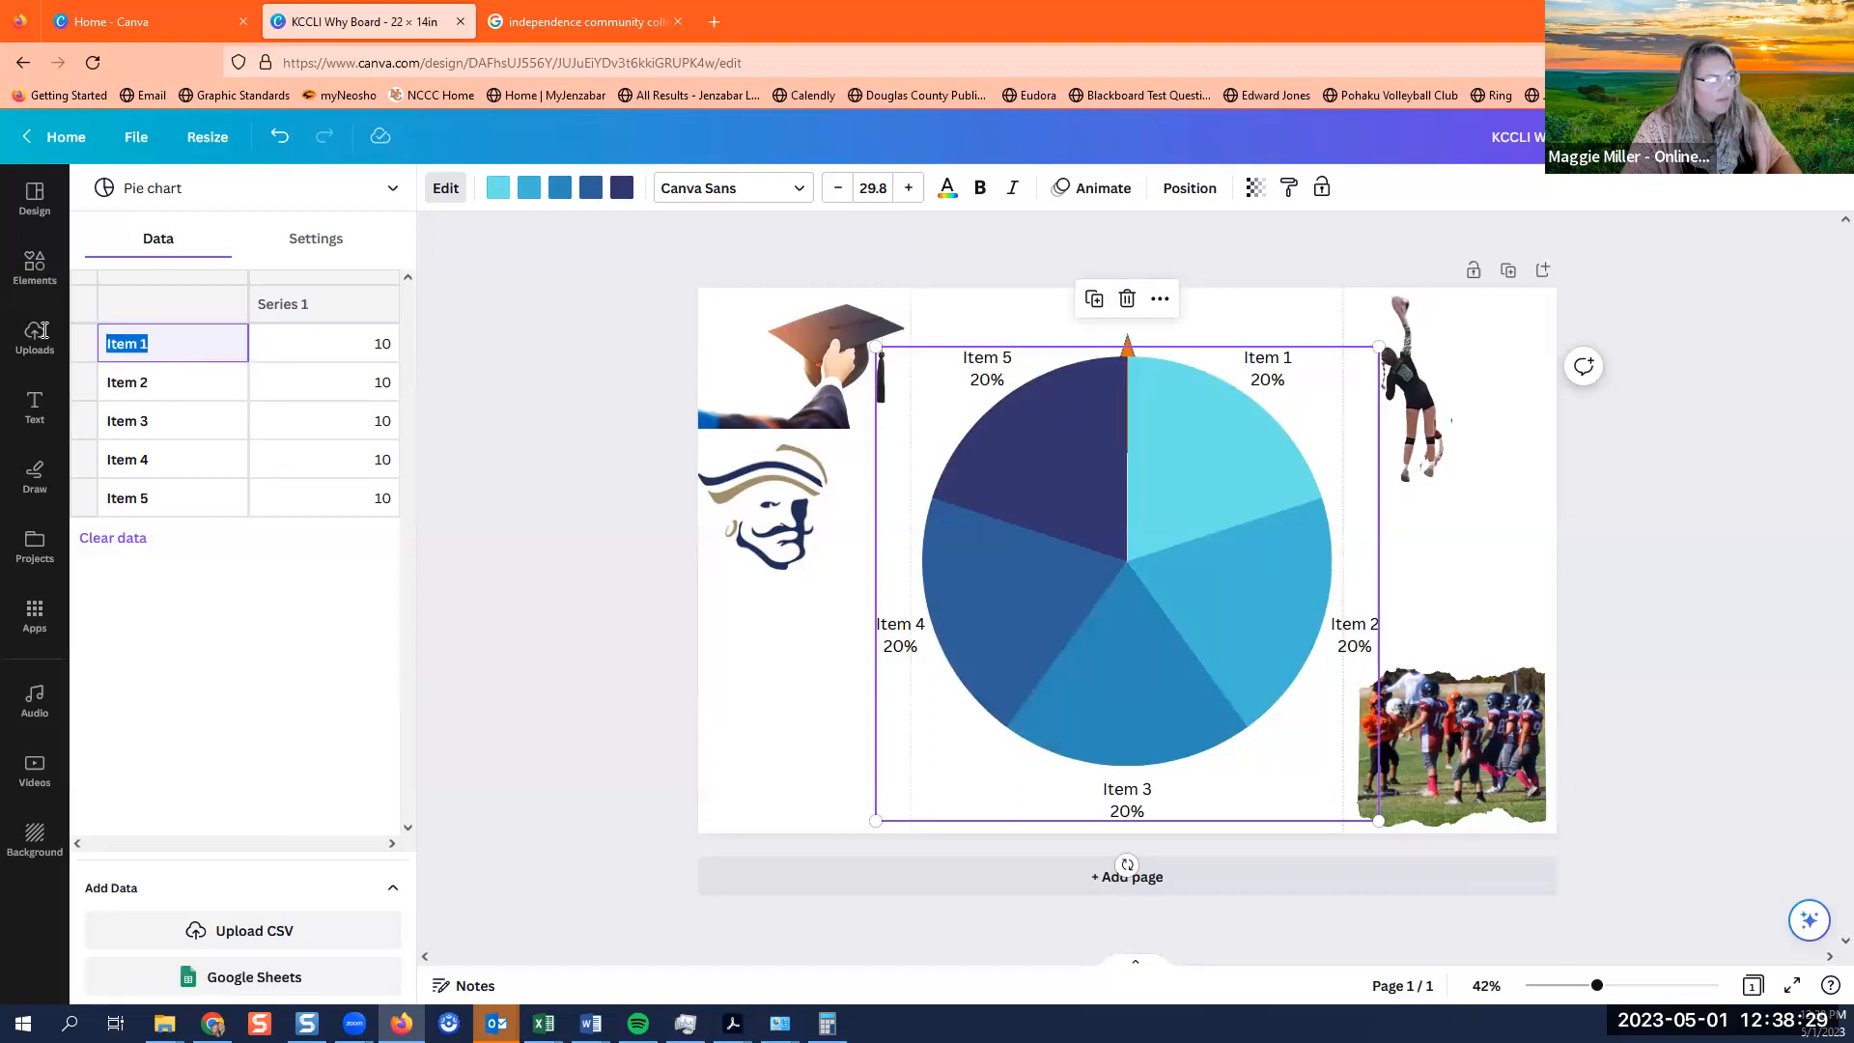
{"action": "type", "text": "Years "}
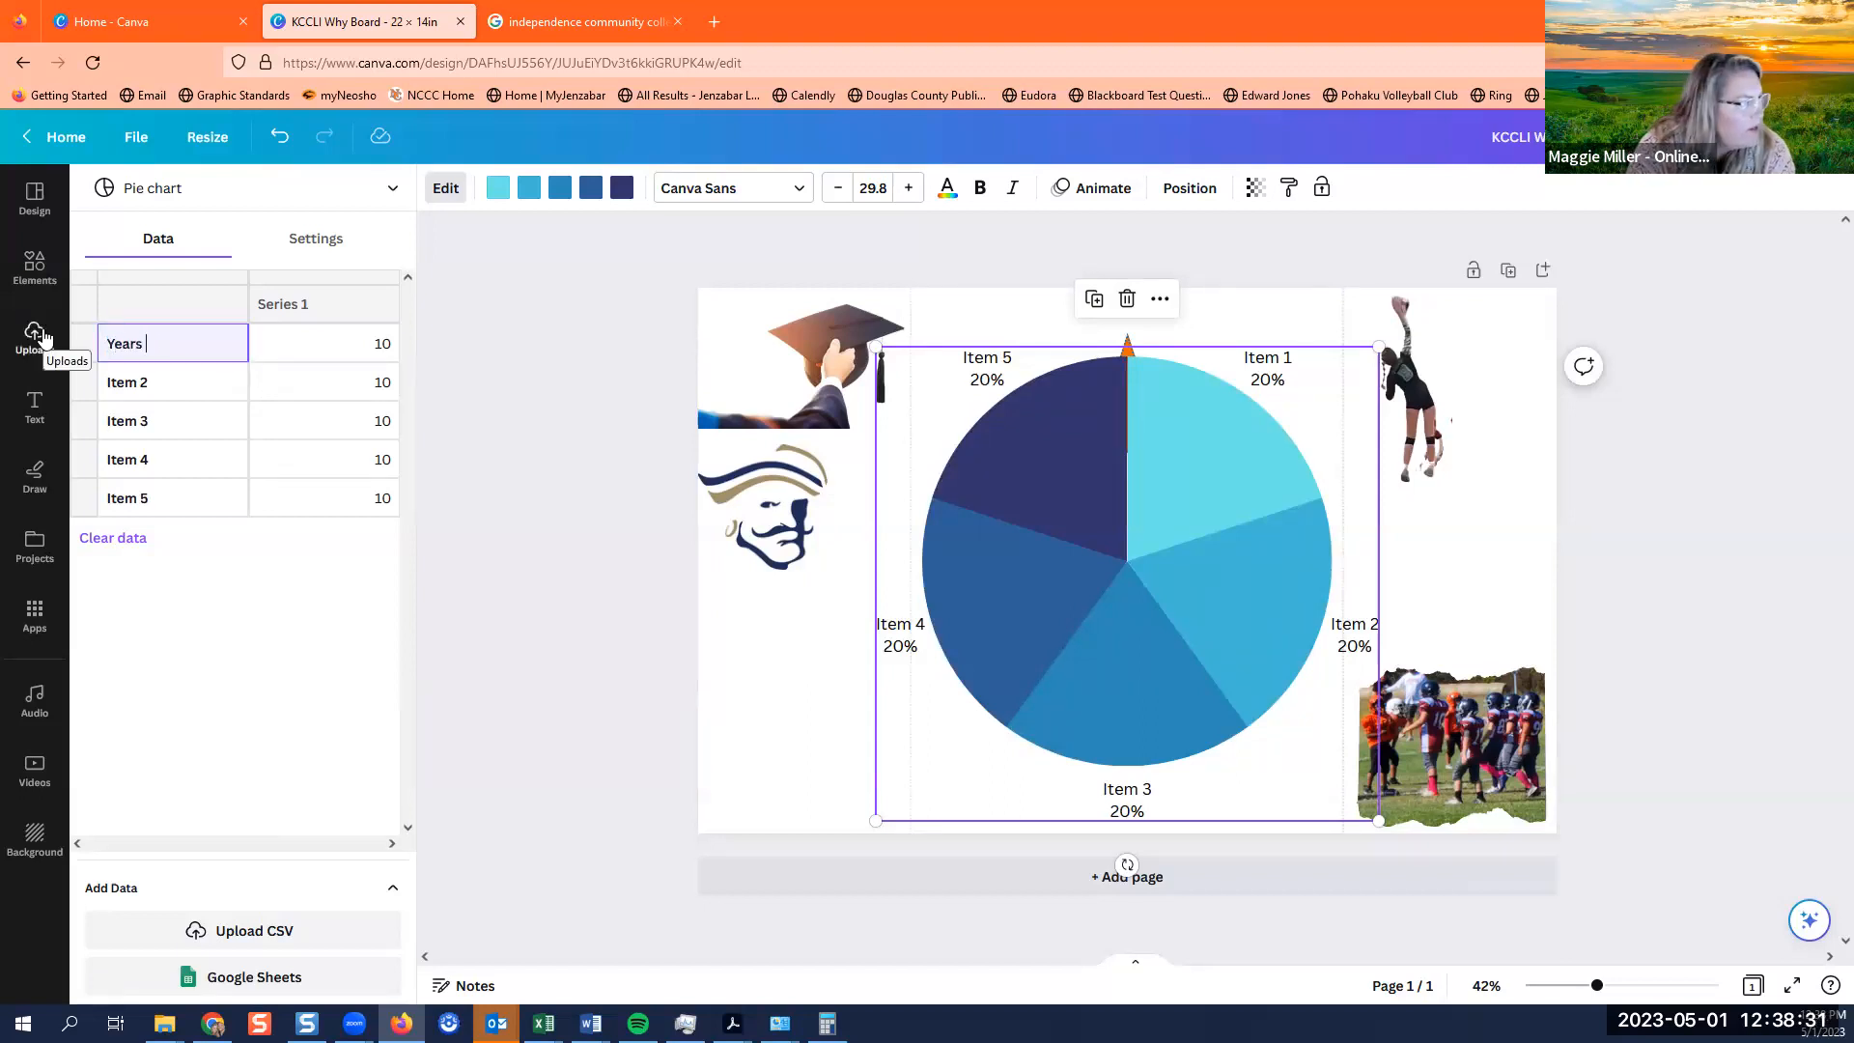
{"action": "type", "text": "in College"}
{"action": "key", "text": "Return"}
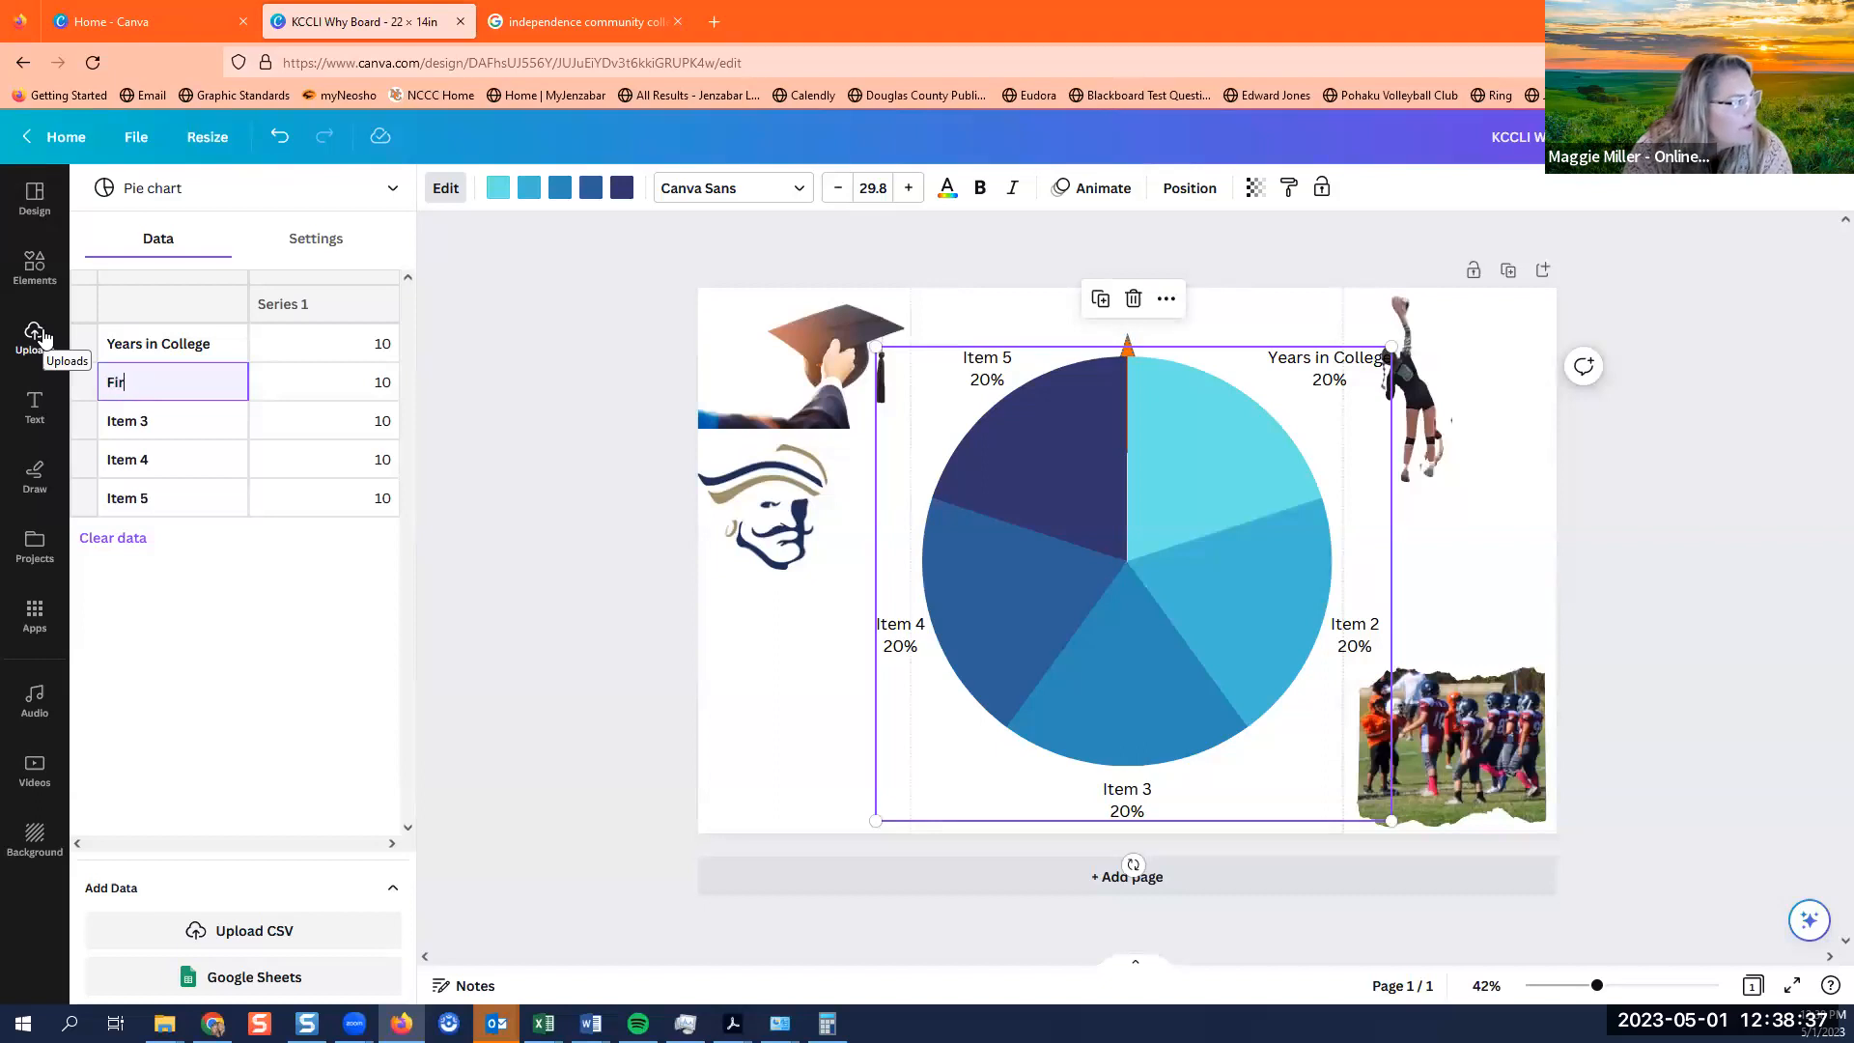
{"action": "key", "text": "Return"}
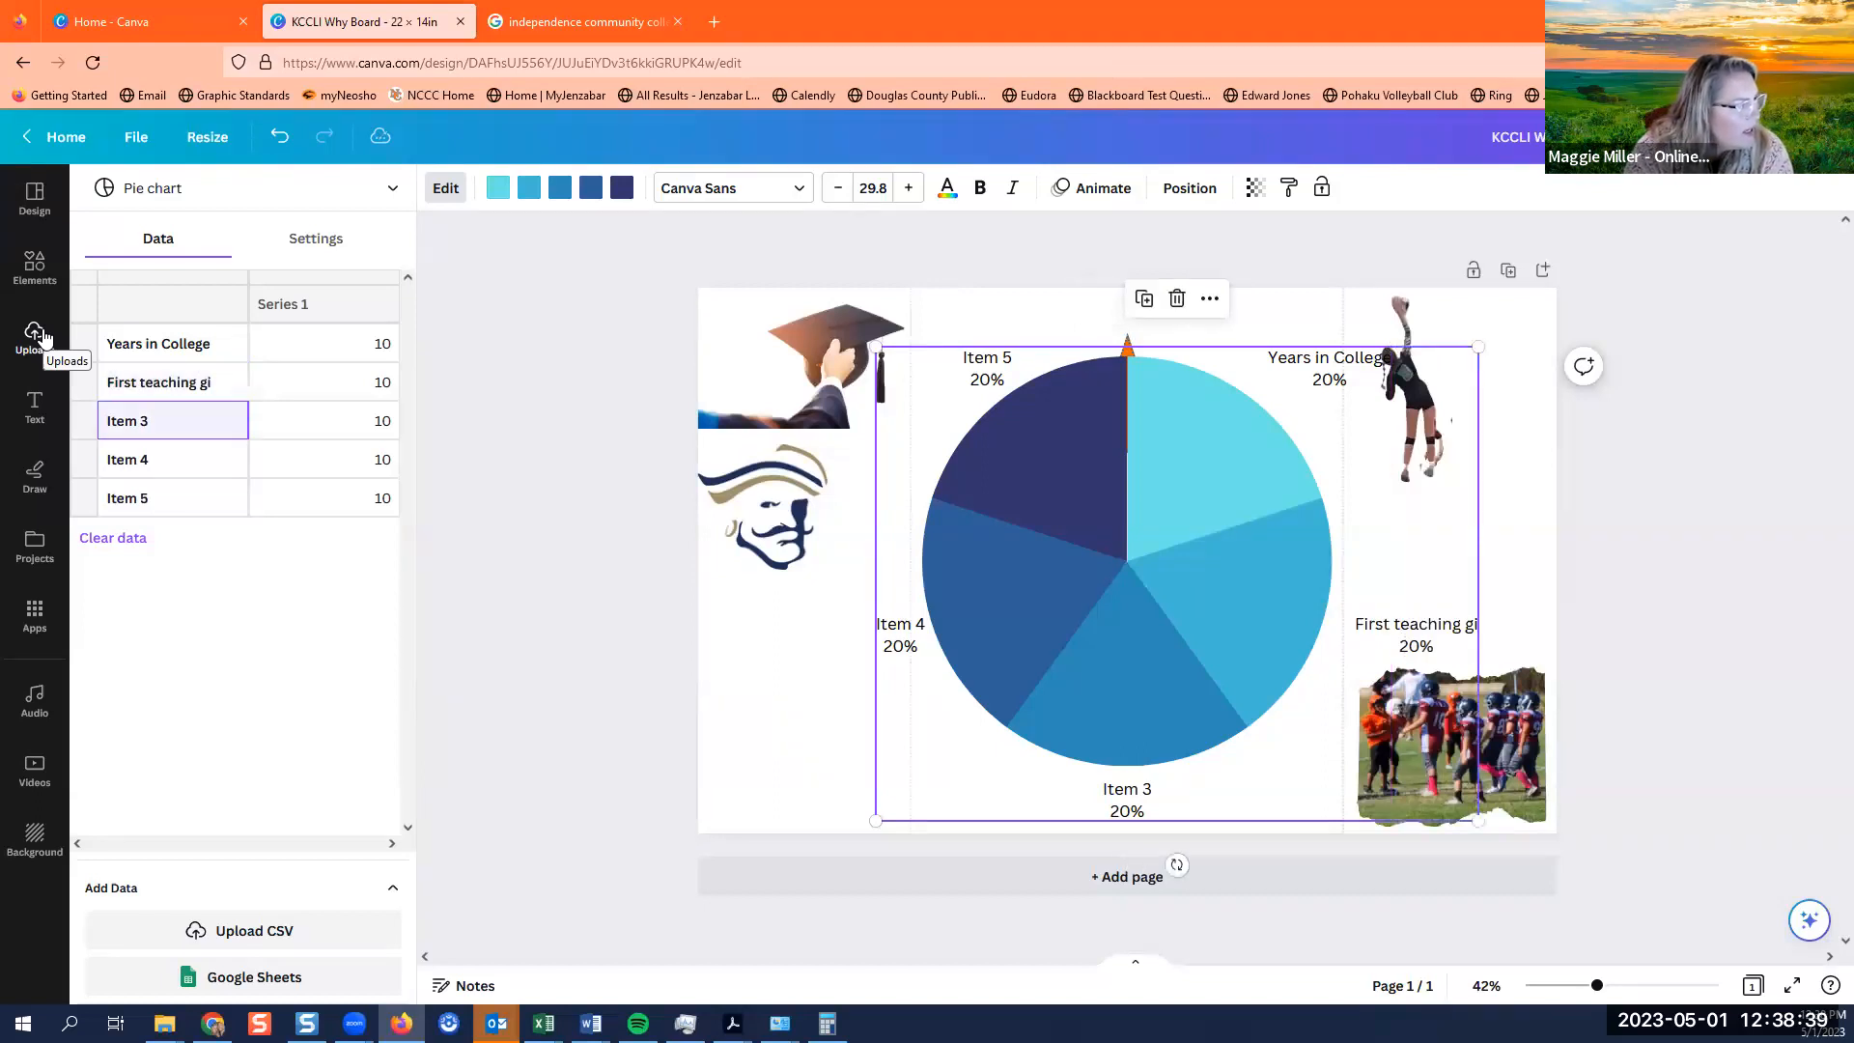